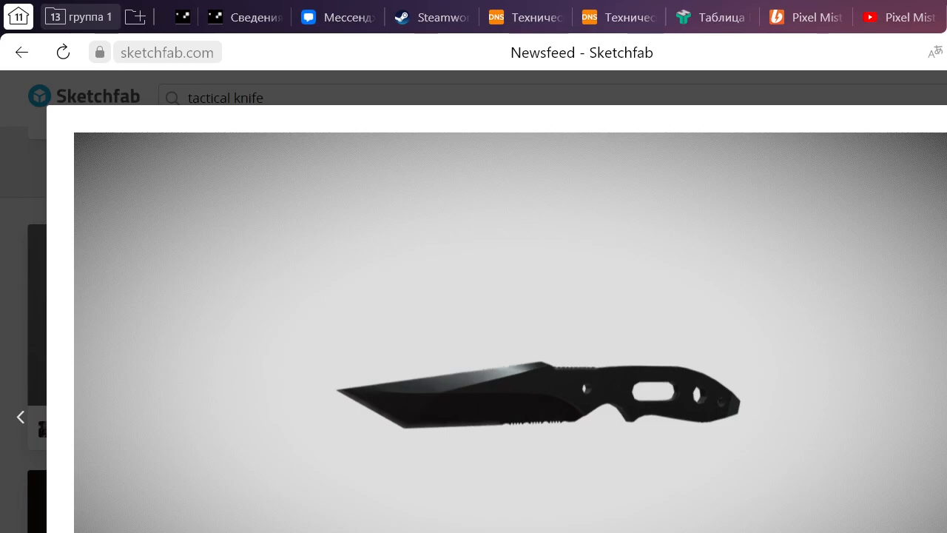
Examine the UC1110 Tactical Knife model on Sketchfab from several angles and read its description, polygon counts and license
{"action": "left_click_drag", "start_coordinate": [697, 442], "coordinate": [619, 448]}
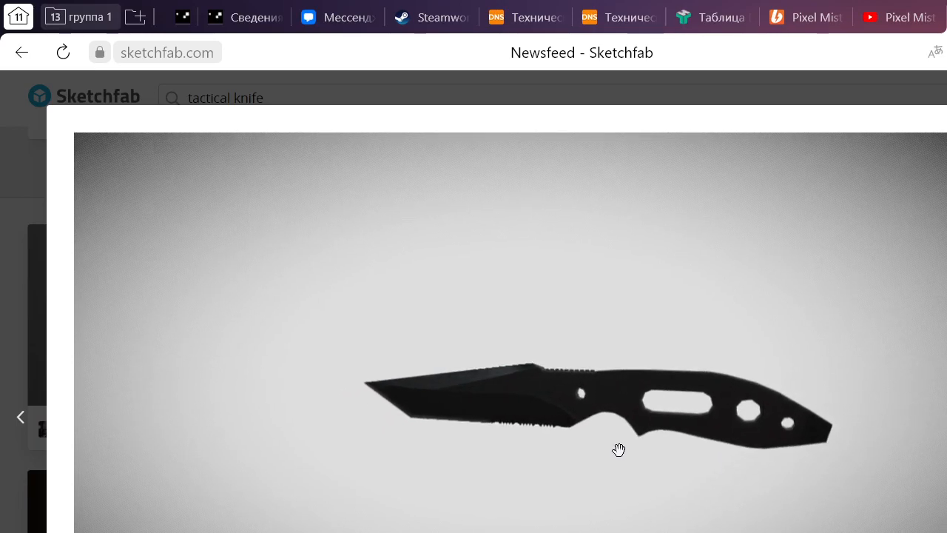
{"action": "left_click_drag", "start_coordinate": [709, 420], "coordinate": [756, 404]}
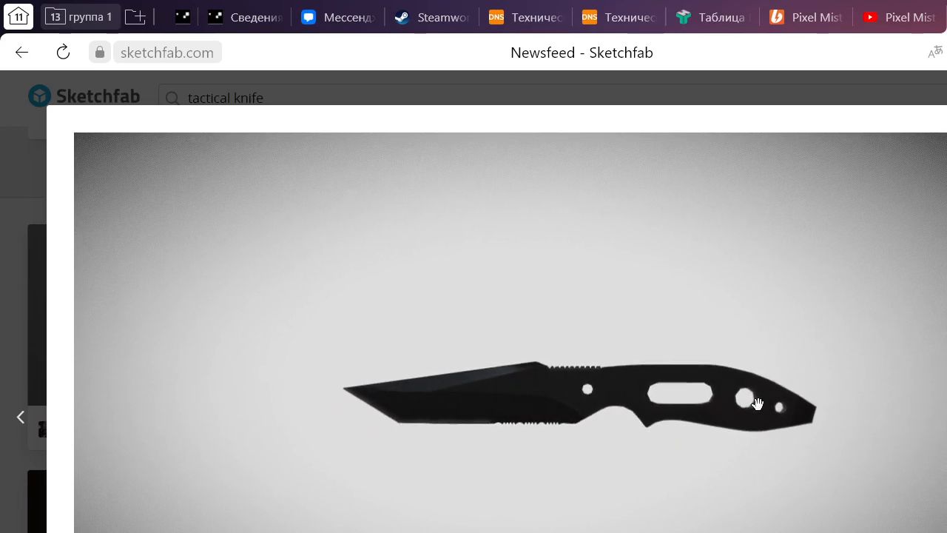
{"action": "scroll", "coordinate": [497, 318], "scroll_direction": "down", "scroll_amount": 3}
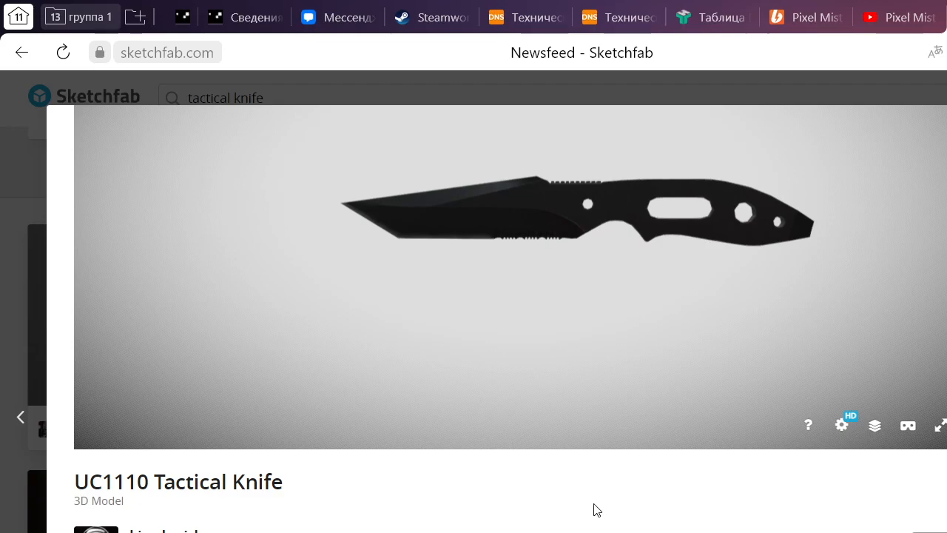
{"action": "scroll", "coordinate": [635, 530], "scroll_direction": "up", "scroll_amount": 2}
{"action": "scroll", "coordinate": [634, 530], "scroll_direction": "down", "scroll_amount": 1}
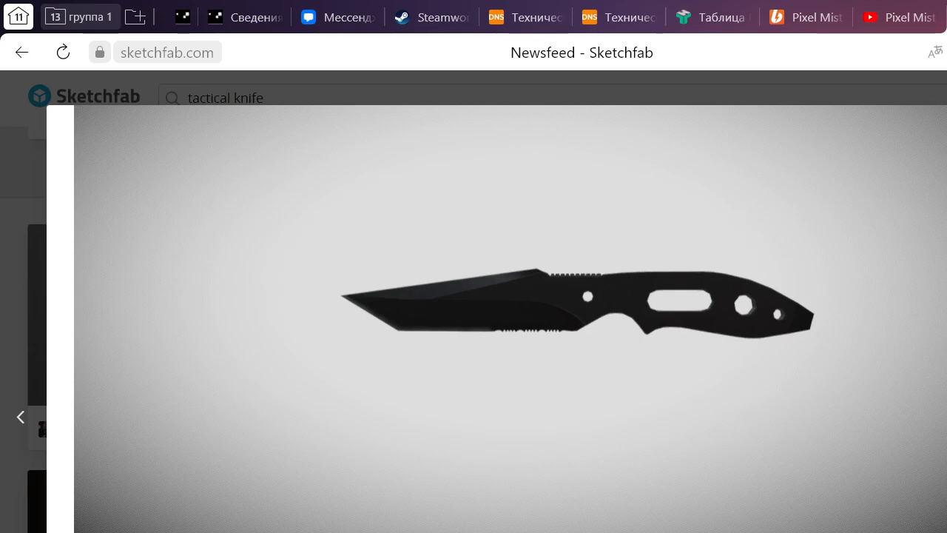
{"action": "scroll", "coordinate": [511, 318], "scroll_direction": "down", "scroll_amount": 2}
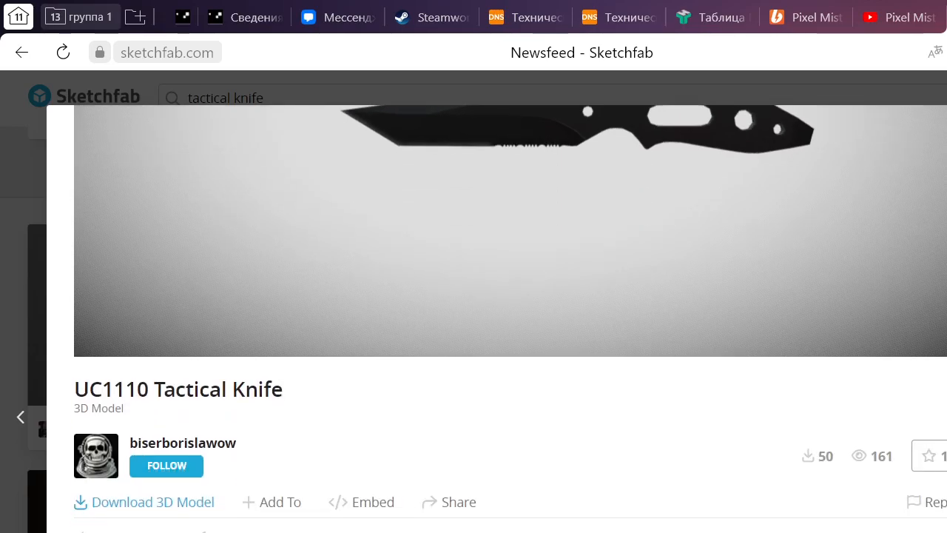
{"action": "scroll", "coordinate": [510, 318], "scroll_direction": "down", "scroll_amount": 1}
{"action": "scroll", "coordinate": [511, 318], "scroll_direction": "down", "scroll_amount": 1}
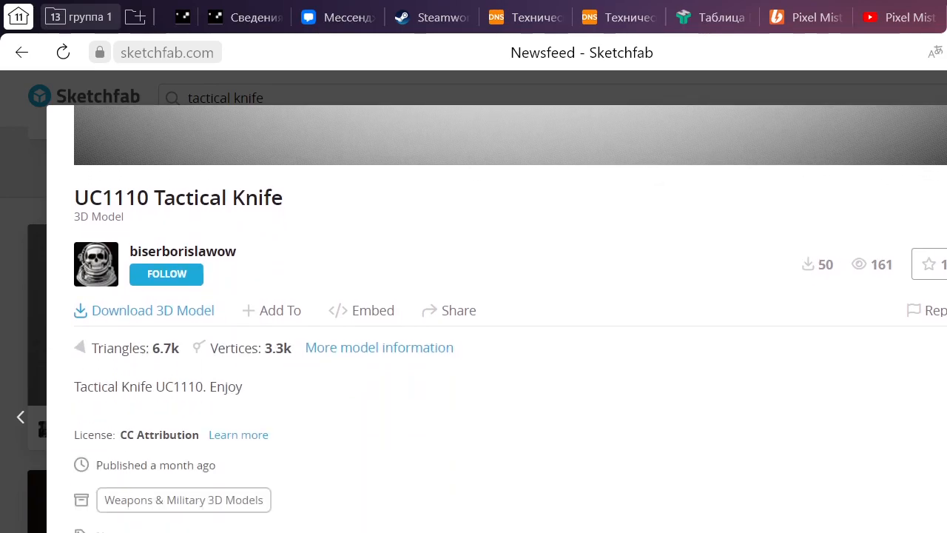
Download the UC1110 Tactical Knife model in its original OBJ format
{"action": "scroll", "coordinate": [511, 318], "scroll_direction": "up", "scroll_amount": 3}
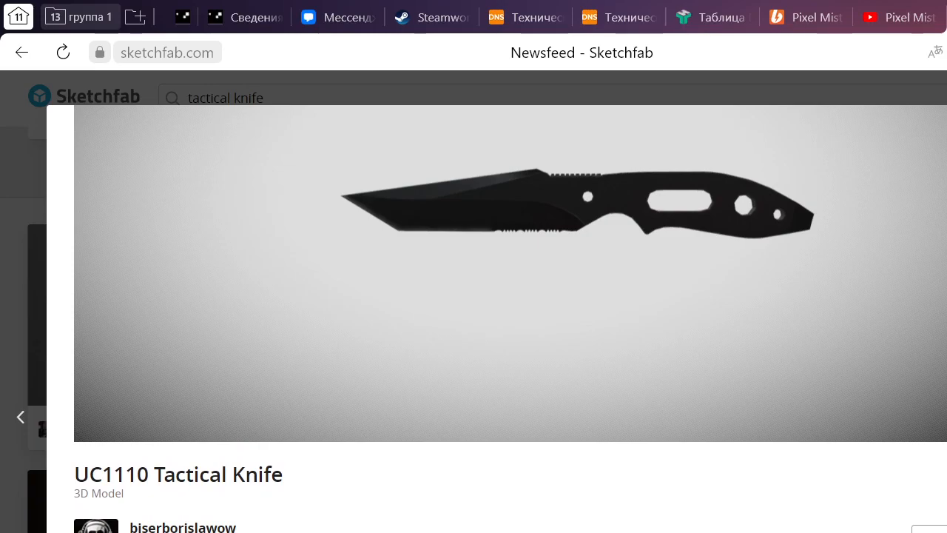
{"action": "left_click", "coordinate": [182, 531]}
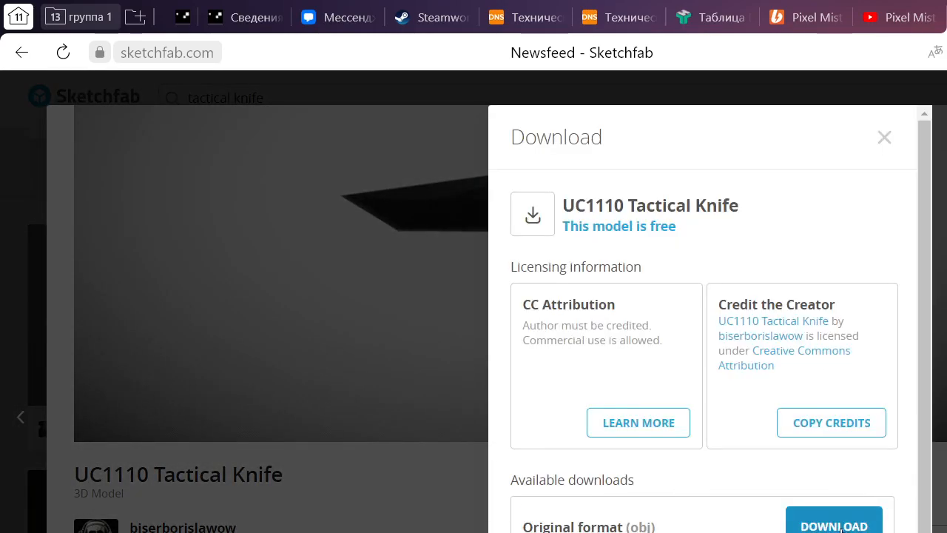
{"action": "left_click", "coordinate": [836, 525]}
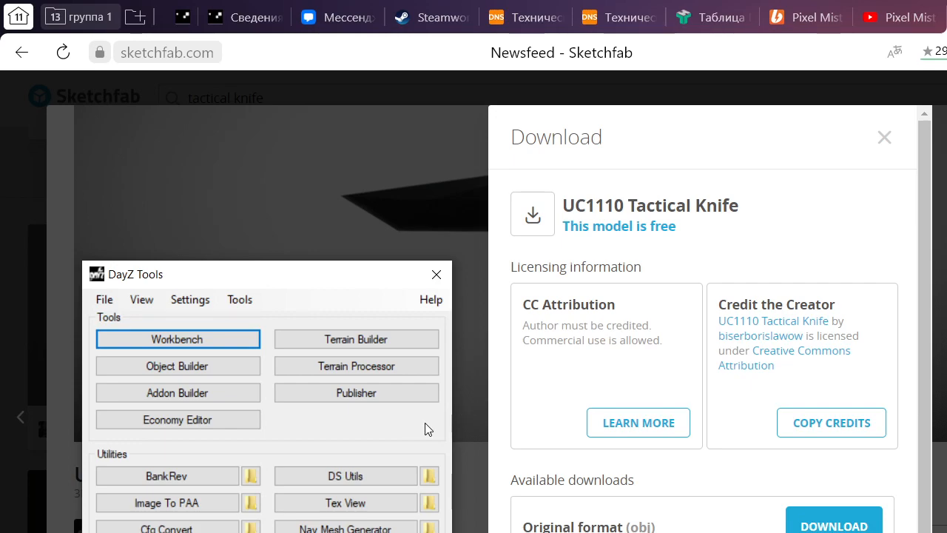
Switch to DayZ Tools and review its commands for the P drive and game data extraction
{"action": "left_click_drag", "start_coordinate": [268, 282], "coordinate": [301, 266]}
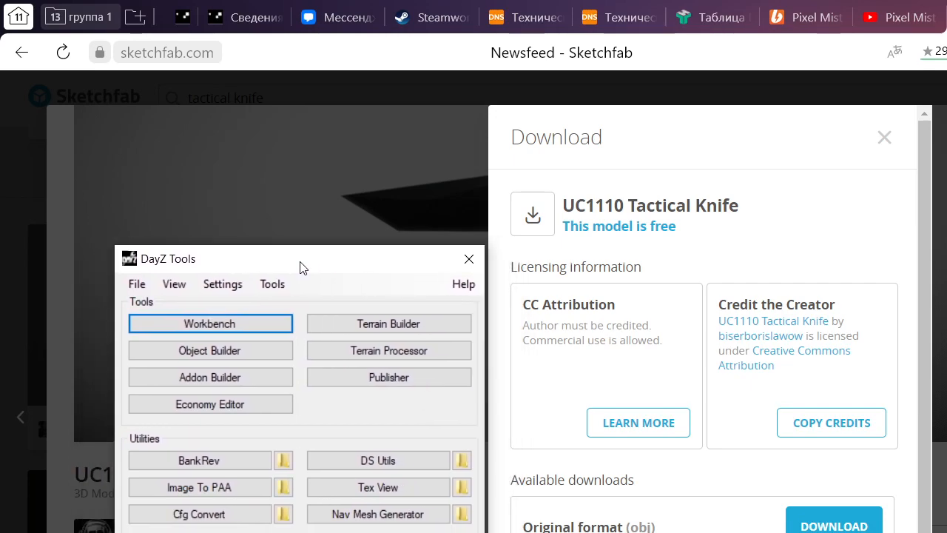
{"action": "left_click", "coordinate": [275, 286]}
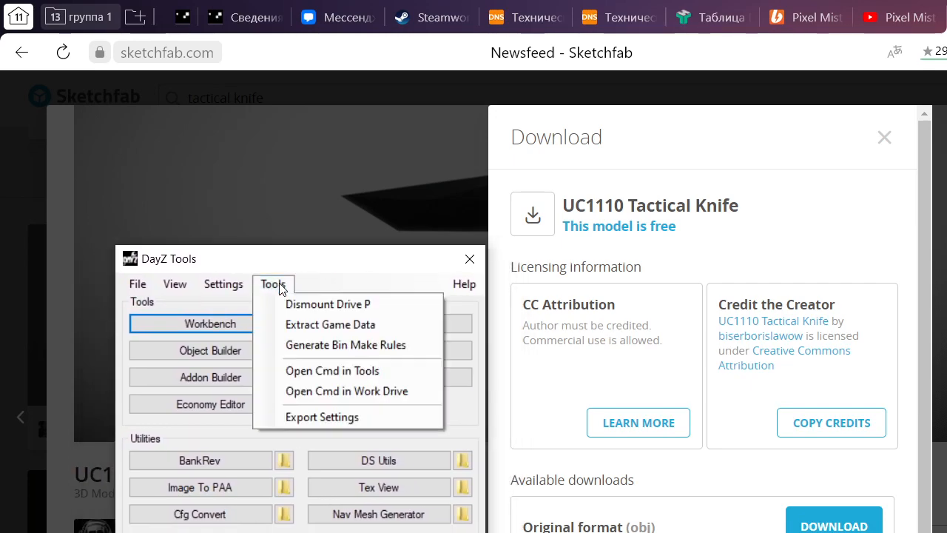
{"action": "left_click", "coordinate": [355, 300]}
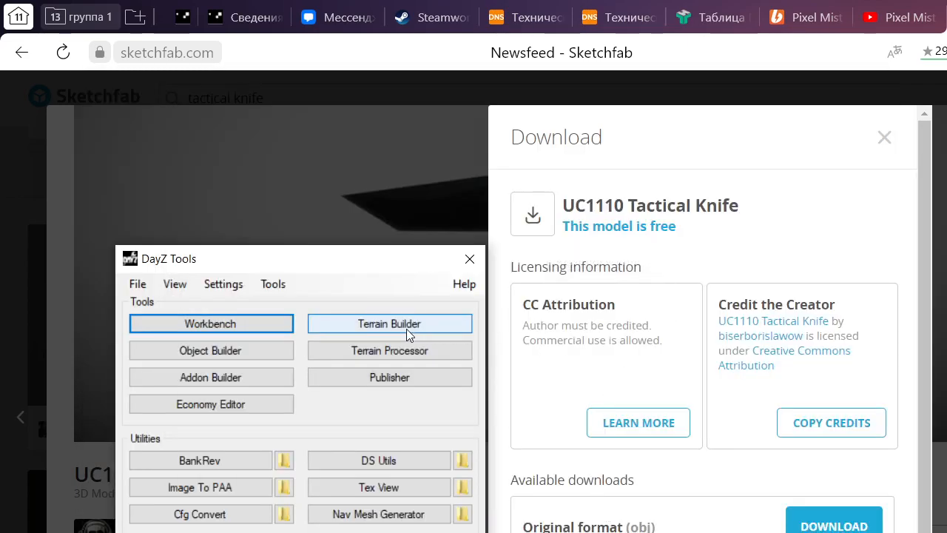
{"action": "left_click", "coordinate": [273, 284]}
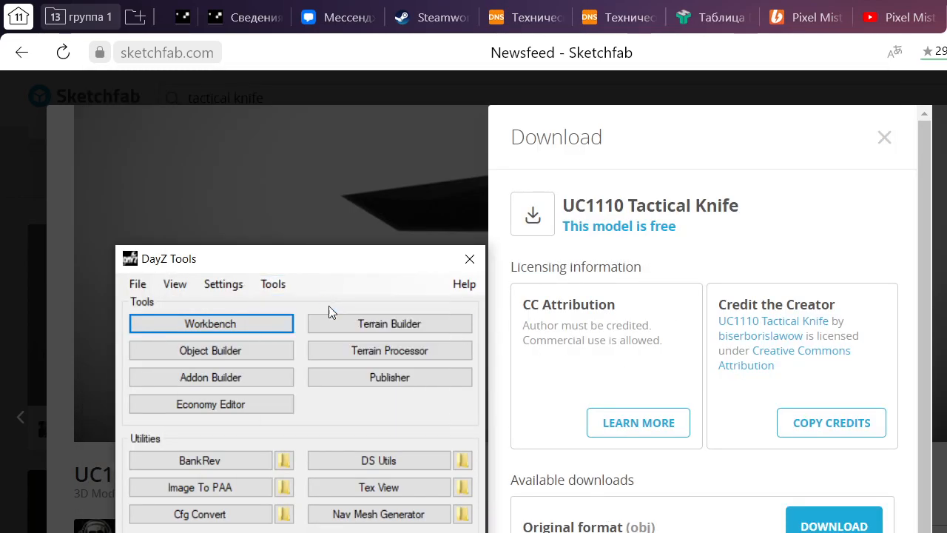
{"action": "left_click", "coordinate": [328, 305]}
Check the This PC locations in File Explorer and close the knife's download dialog on Sketchfab
{"action": "key", "text": "alt+Tab"}
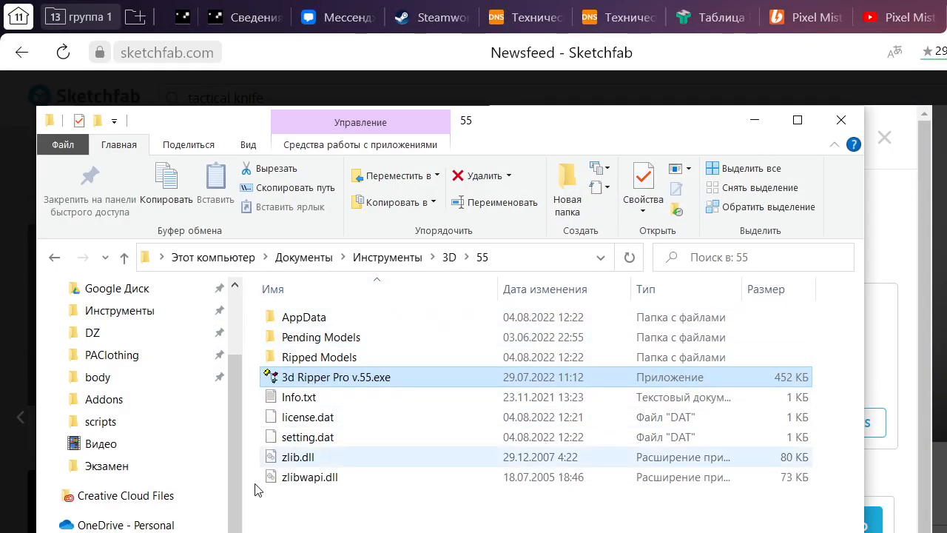
{"action": "scroll", "coordinate": [150, 503], "scroll_direction": "down", "scroll_amount": 3}
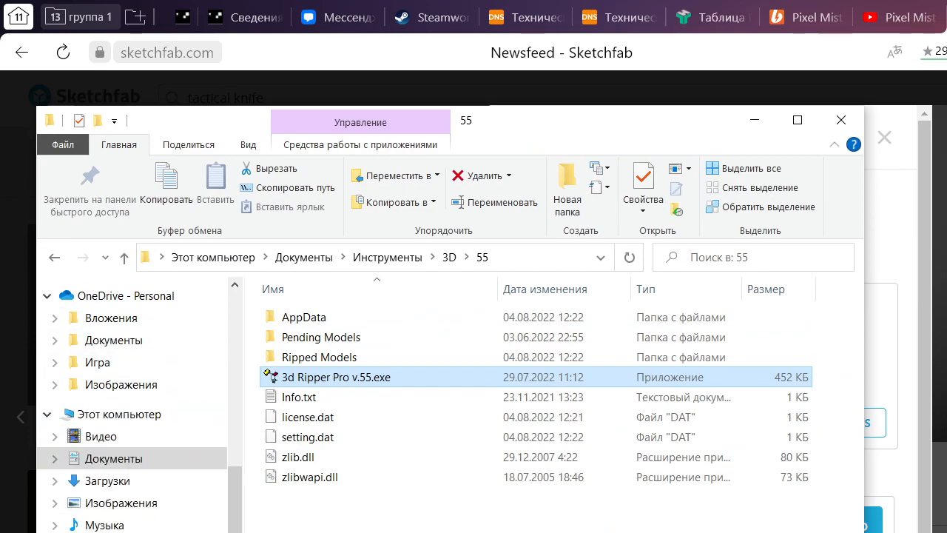
{"action": "left_click", "coordinate": [122, 416]}
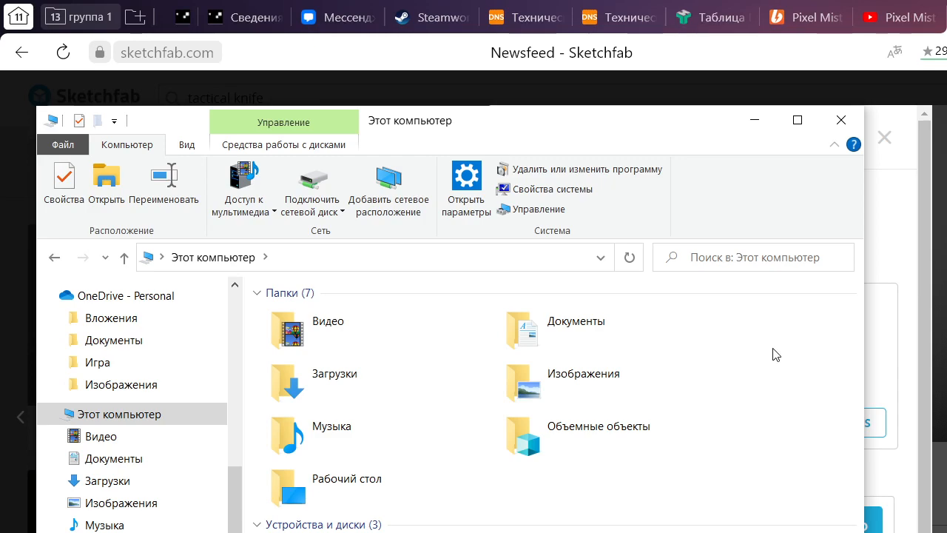
{"action": "left_click", "coordinate": [753, 120]}
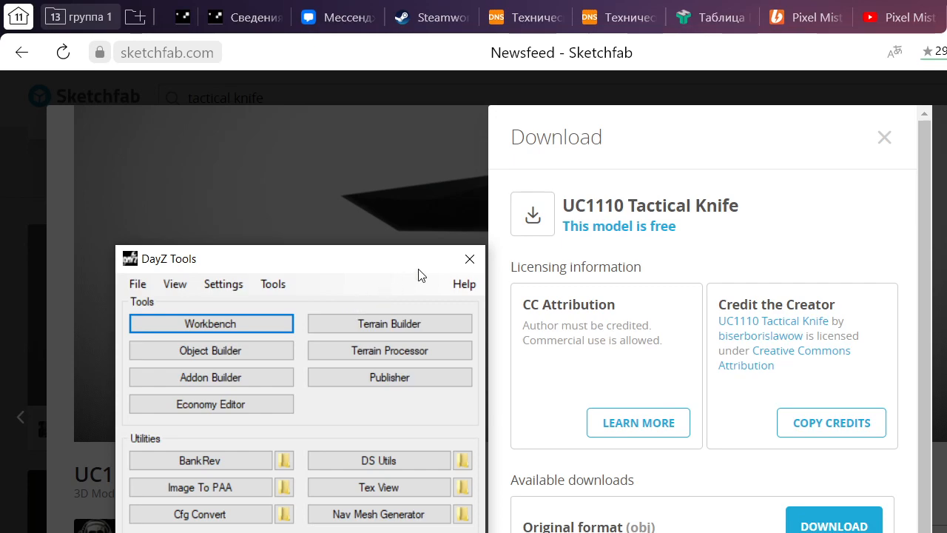
{"action": "left_click", "coordinate": [886, 139]}
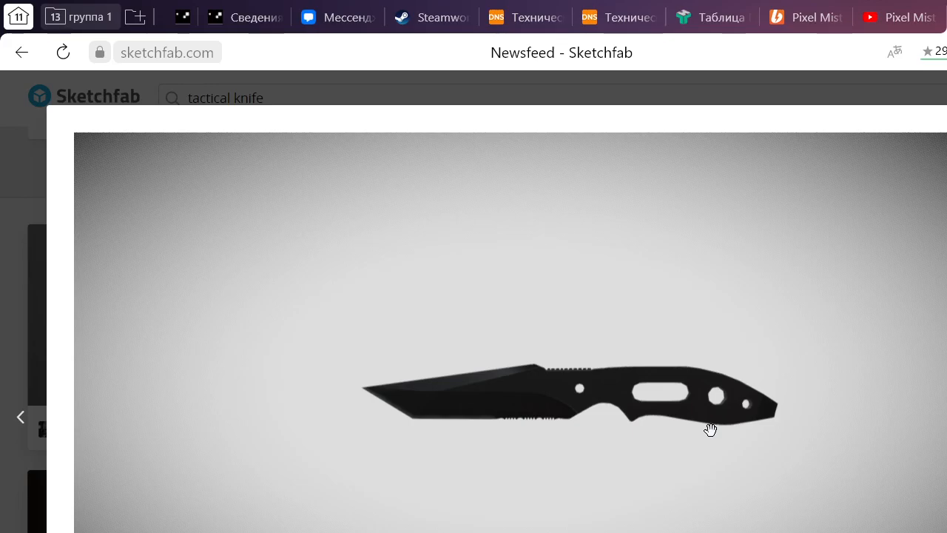
Open the Инструменты folder in File Explorer and locate DeODOL53.exe, leaving the window minimized
{"action": "key", "text": "super+e"}
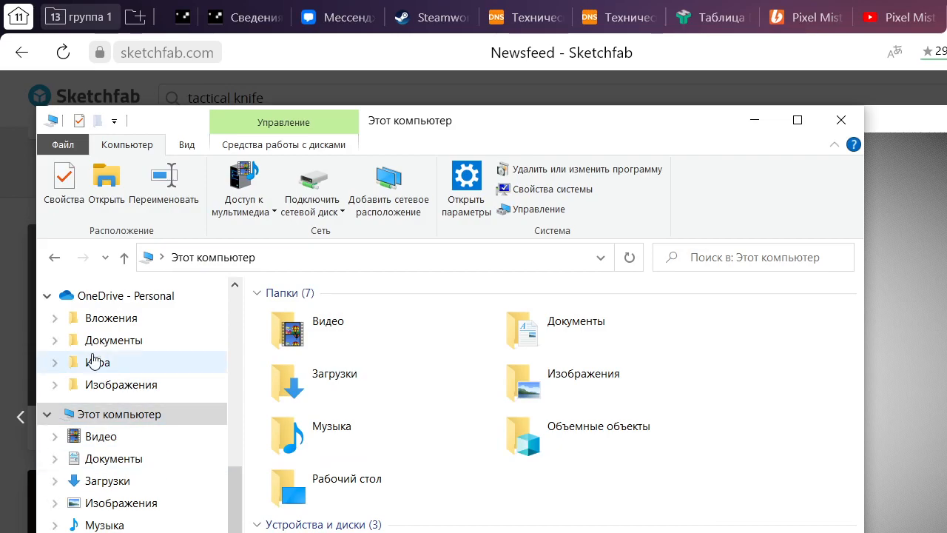
{"action": "scroll", "coordinate": [98, 358], "scroll_direction": "up", "scroll_amount": 3}
{"action": "scroll", "coordinate": [98, 358], "scroll_direction": "up", "scroll_amount": 4}
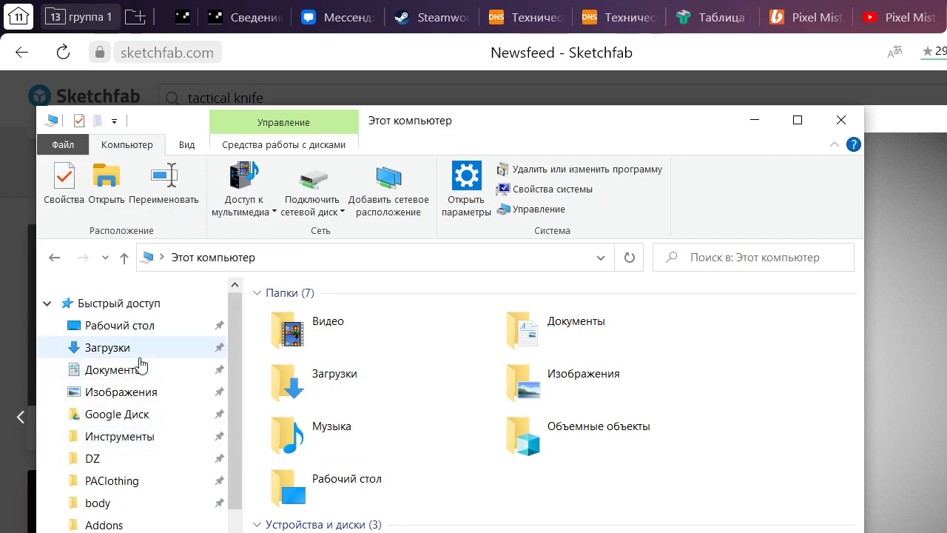
{"action": "left_click", "coordinate": [133, 435]}
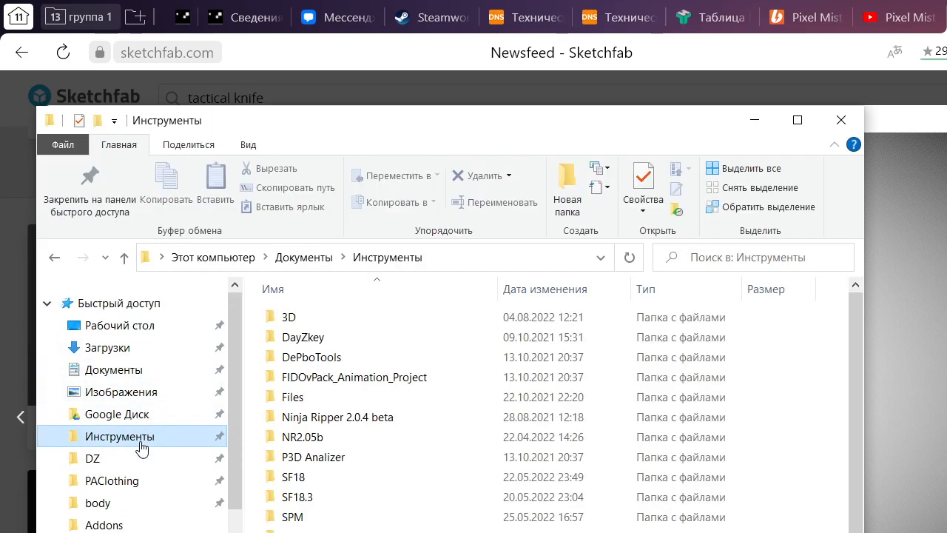
{"action": "scroll", "coordinate": [422, 499], "scroll_direction": "down", "scroll_amount": 1}
{"action": "left_click", "coordinate": [314, 509]}
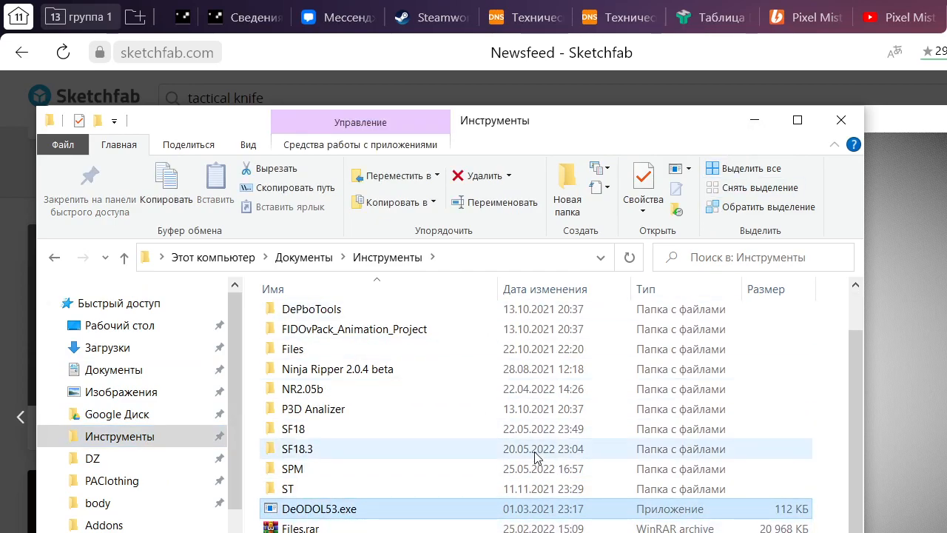
{"action": "scroll", "coordinate": [539, 452], "scroll_direction": "up", "scroll_amount": 1}
{"action": "left_click", "coordinate": [754, 120]}
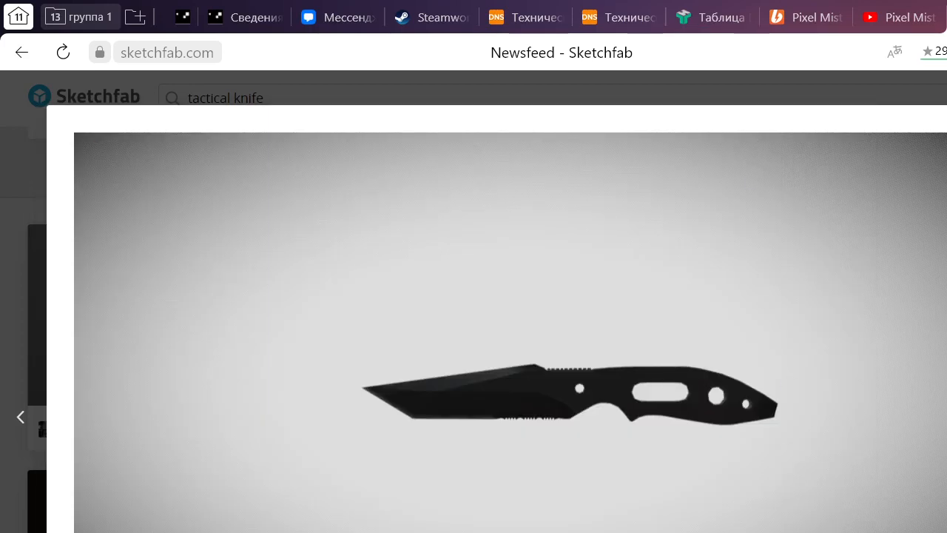
Review the drive P commands in DayZ Tools and open the Загрузки folder in File Explorer
{"action": "left_click", "coordinate": [275, 284]}
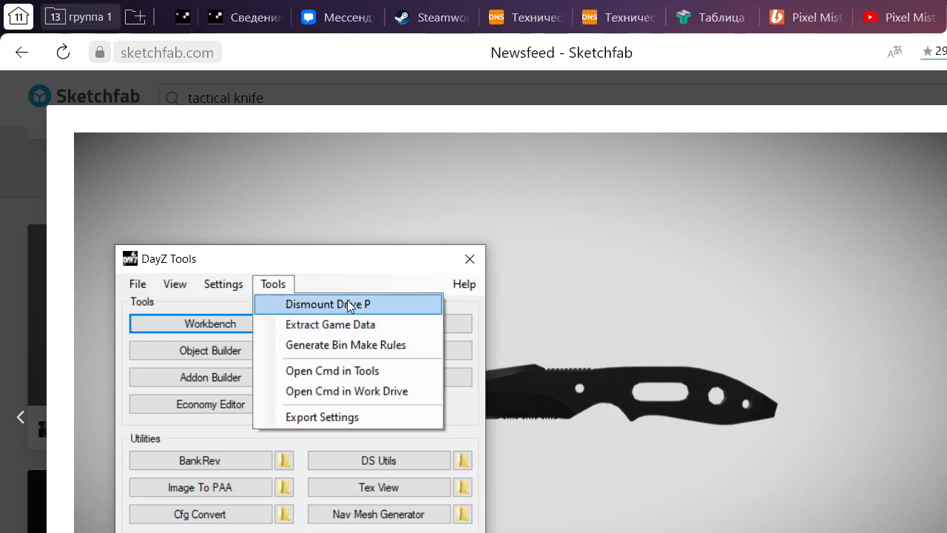
{"action": "left_click", "coordinate": [363, 271]}
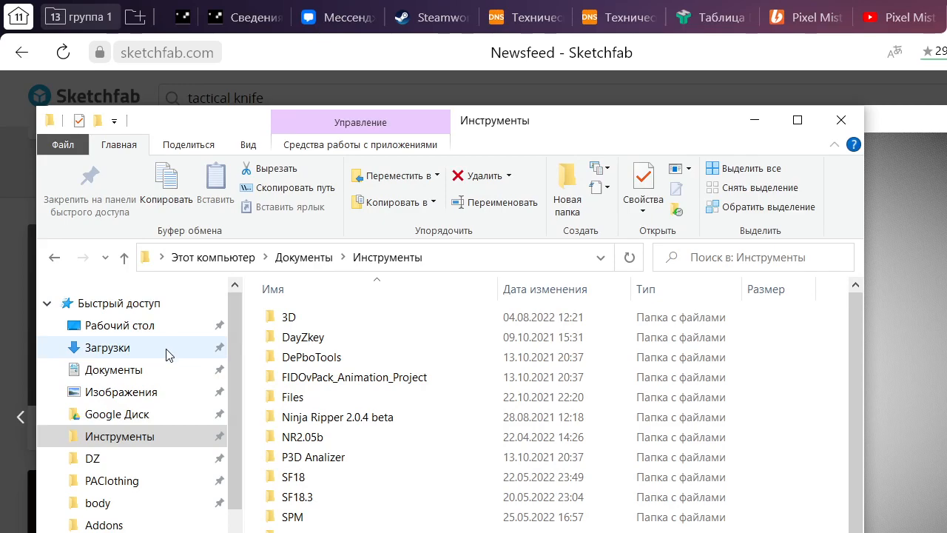
{"action": "left_click", "coordinate": [168, 348]}
{"action": "left_click", "coordinate": [754, 120]}
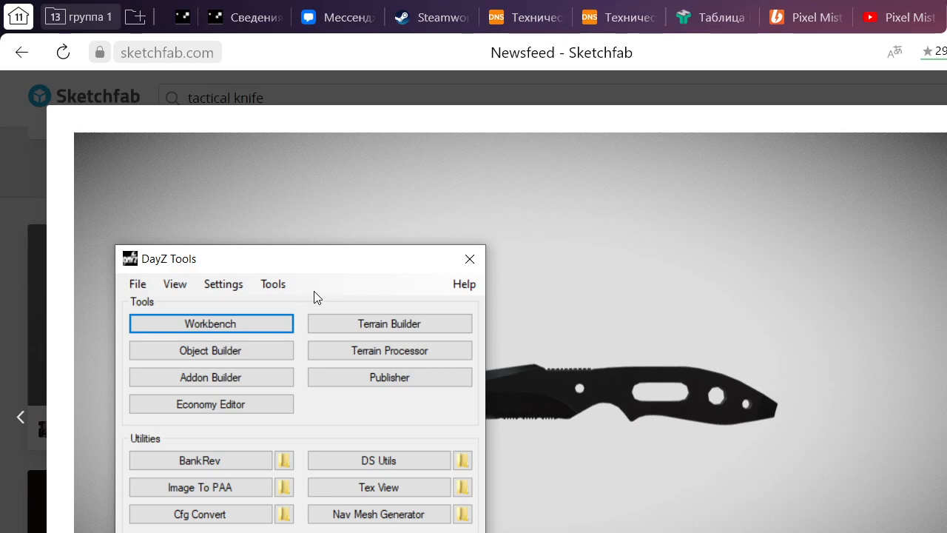
{"action": "left_click", "coordinate": [753, 304]}
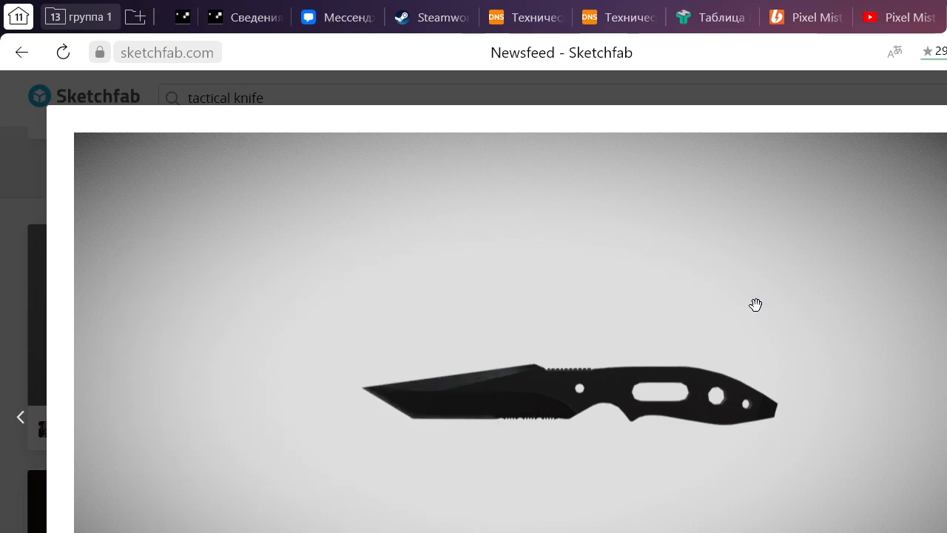
Switch to WinRAR with uc1110-tactical-knife.zip, dismiss the license reminder and open the textures folder
{"action": "scroll", "coordinate": [736, 453], "scroll_direction": "down", "scroll_amount": 1}
{"action": "scroll", "coordinate": [673, 516], "scroll_direction": "down", "scroll_amount": 2}
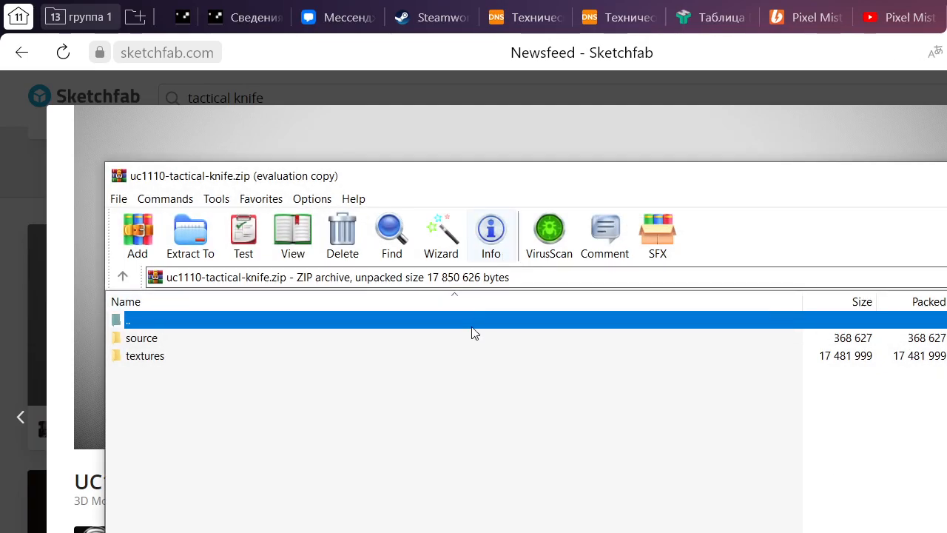
{"action": "left_click", "coordinate": [335, 342]}
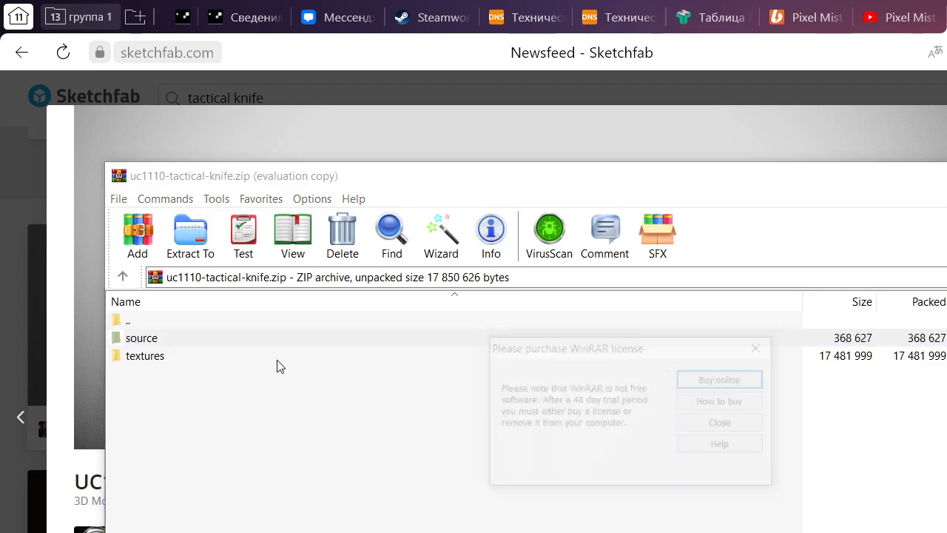
{"action": "left_click", "coordinate": [723, 426]}
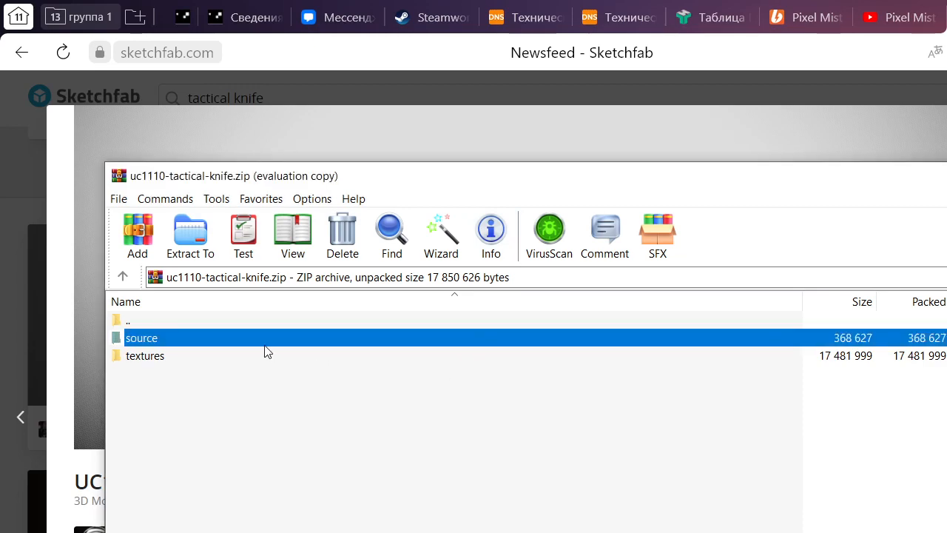
{"action": "double_click", "coordinate": [165, 356]}
Move the archive window aside and preview UC1110_Tactical_Knife_001_albedo.jpg, closing the image viewer when done
{"action": "left_click_drag", "start_coordinate": [578, 179], "coordinate": [946, 163]}
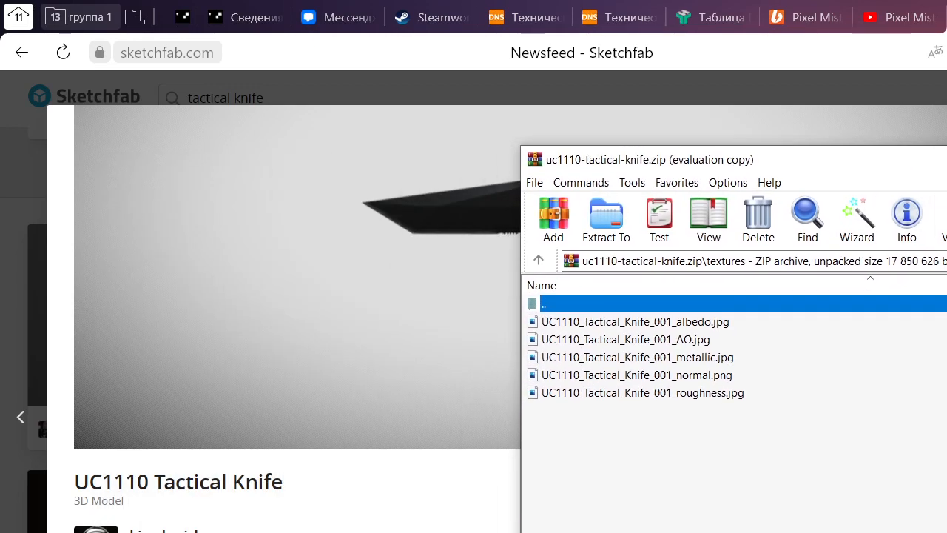
{"action": "double_click", "coordinate": [711, 323]}
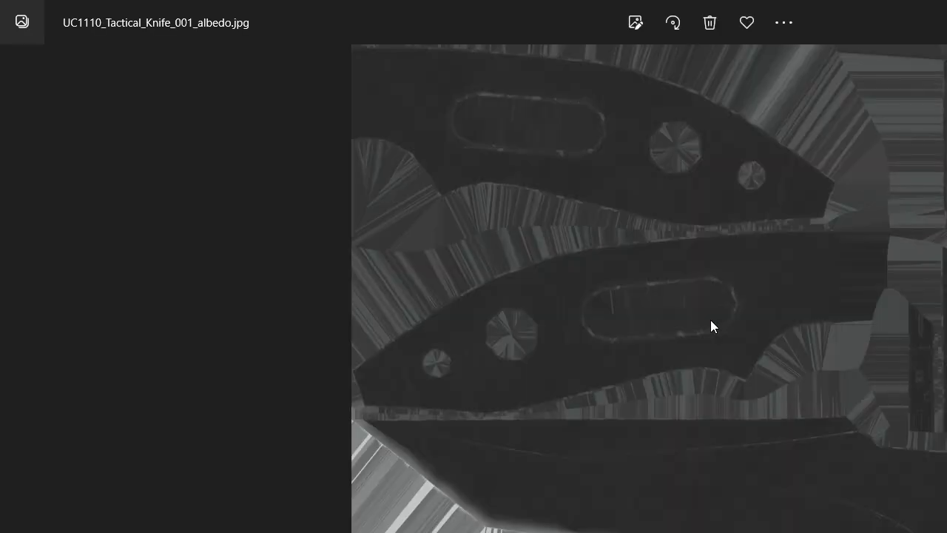
{"action": "key", "text": "alt+F4"}
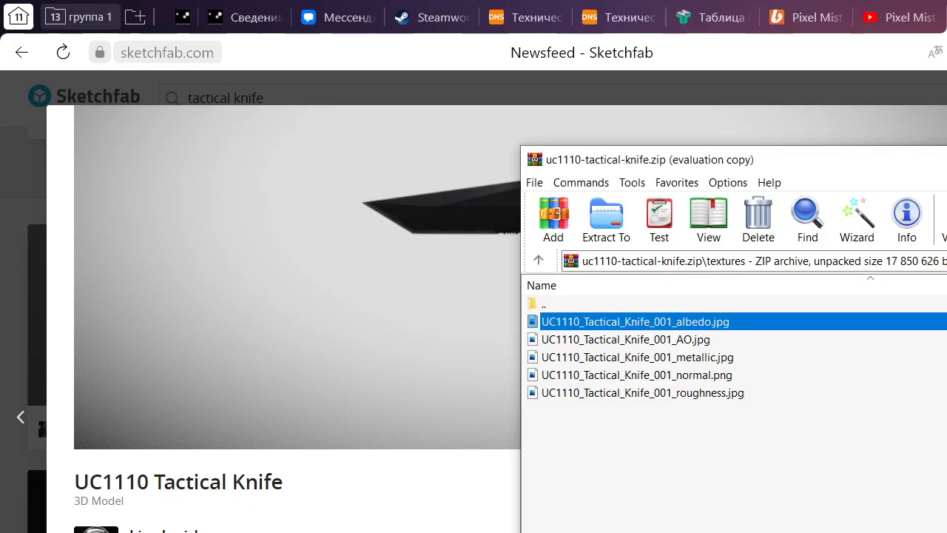
Switch to File Explorer and open the Knives folder inside MeleeWeaponsPack on drive P
{"action": "key", "text": "alt+Tab"}
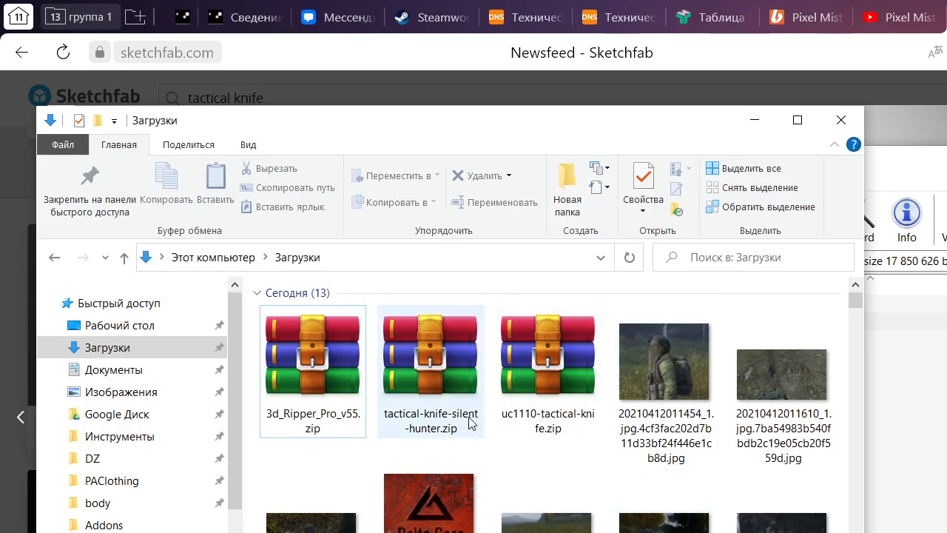
{"action": "scroll", "coordinate": [164, 473], "scroll_direction": "down", "scroll_amount": 5}
{"action": "scroll", "coordinate": [164, 473], "scroll_direction": "down", "scroll_amount": 3}
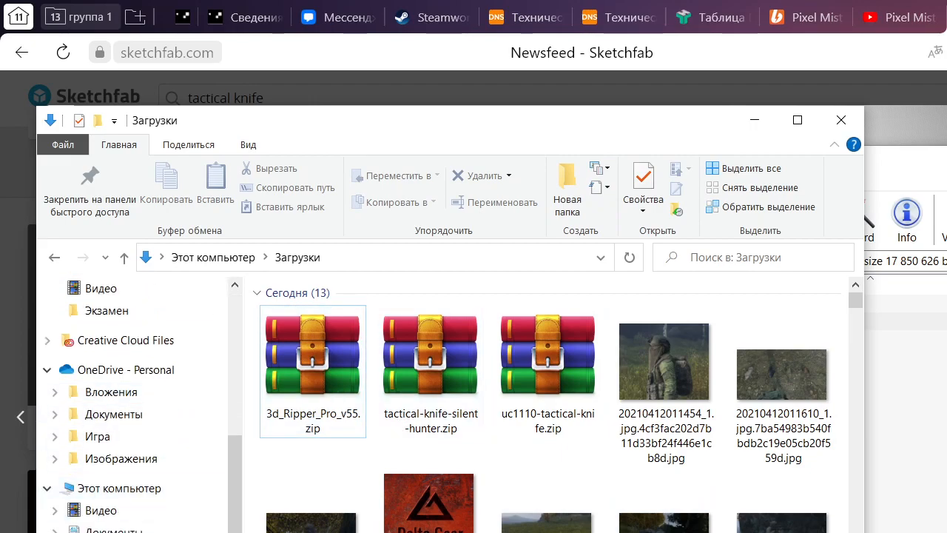
{"action": "key", "text": "alt+Left"}
{"action": "scroll", "coordinate": [412, 452], "scroll_direction": "down", "scroll_amount": 6}
{"action": "scroll", "coordinate": [387, 530], "scroll_direction": "down", "scroll_amount": 1}
{"action": "scroll", "coordinate": [402, 492], "scroll_direction": "up", "scroll_amount": 6}
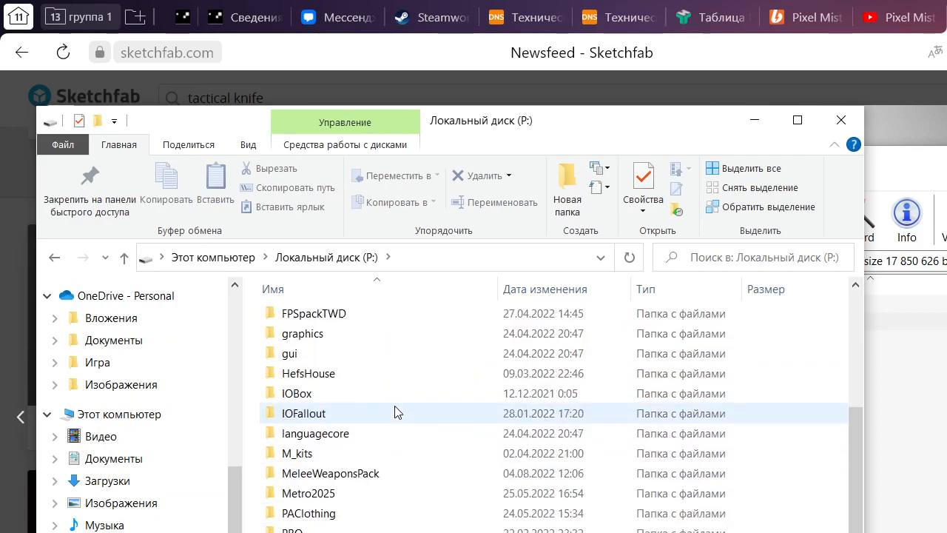
{"action": "double_click", "coordinate": [385, 474]}
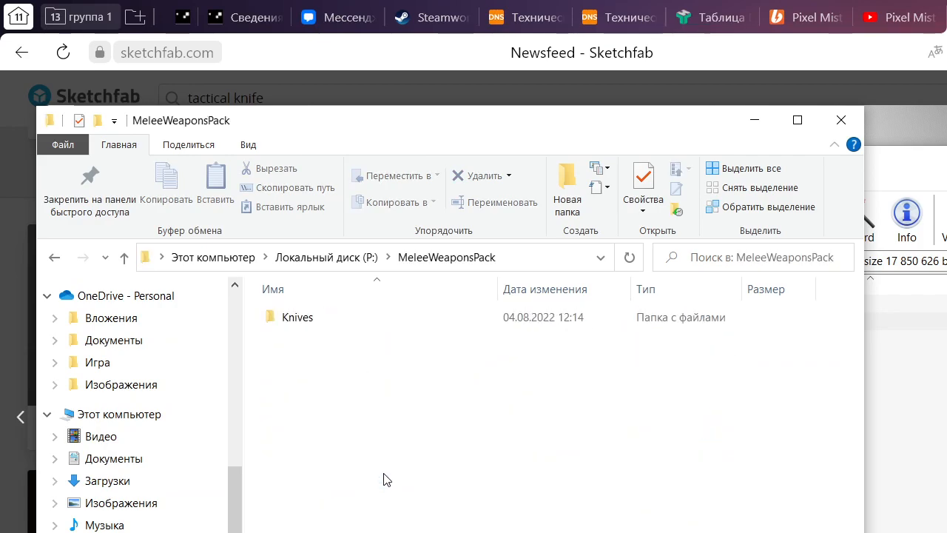
{"action": "double_click", "coordinate": [391, 316]}
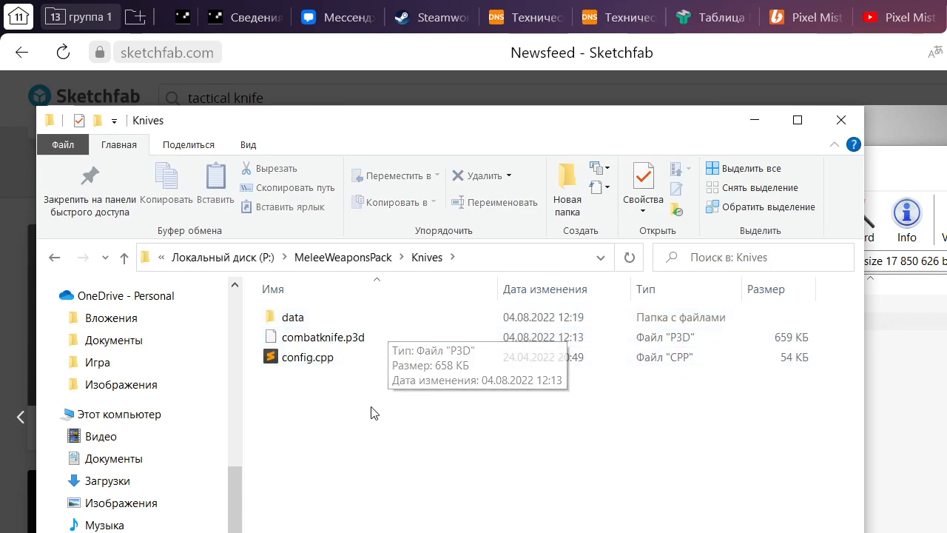
Review combatknife.p3d, config.cpp and the contents of the data folder, returning to the Knives folder
{"action": "left_click", "coordinate": [372, 337]}
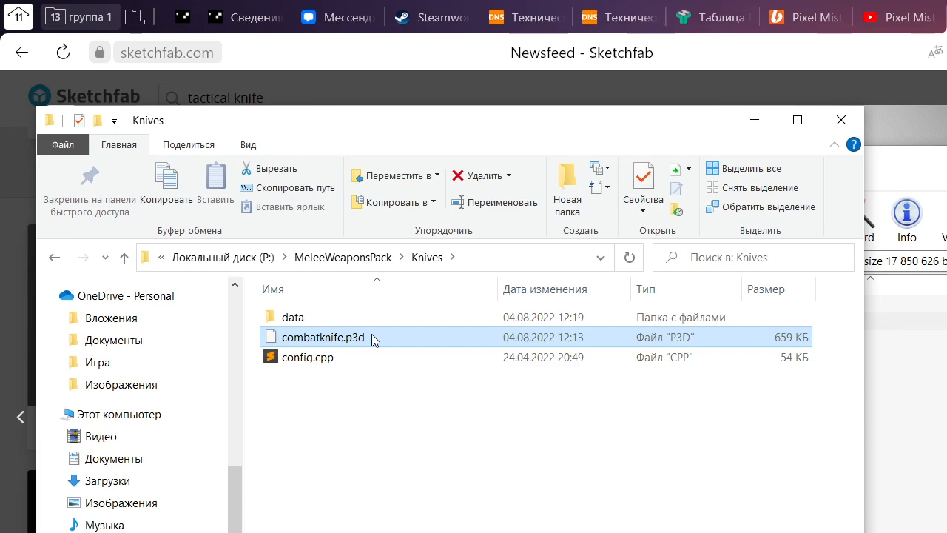
{"action": "left_click", "coordinate": [359, 358]}
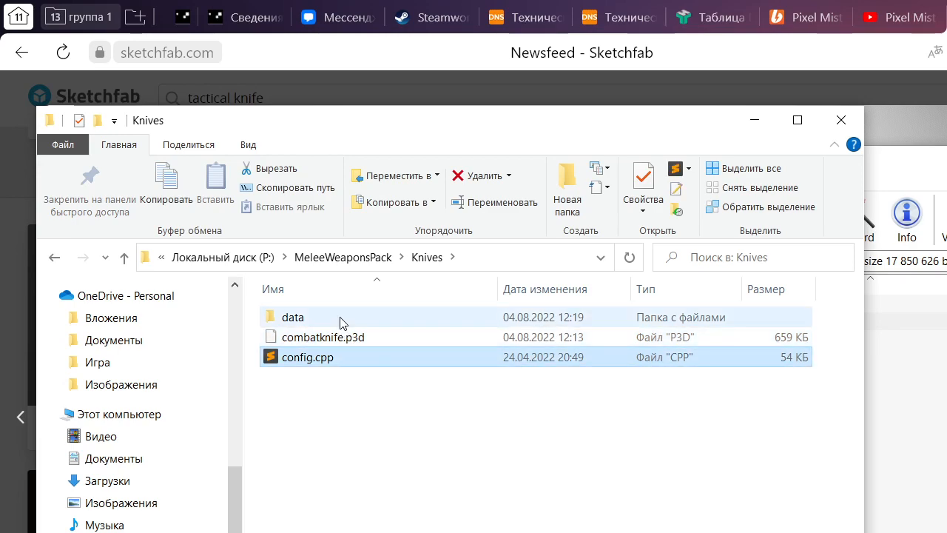
{"action": "double_click", "coordinate": [342, 323]}
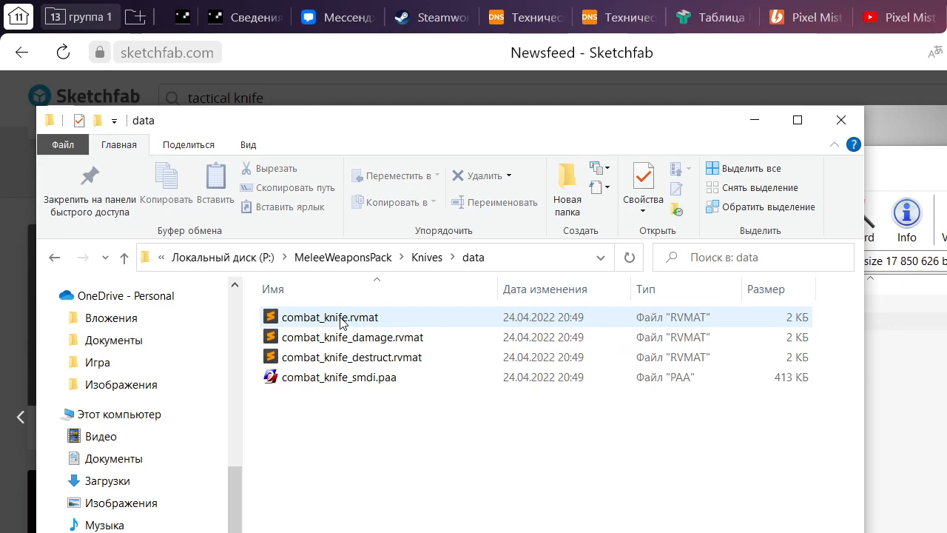
{"action": "left_click", "coordinate": [426, 259]}
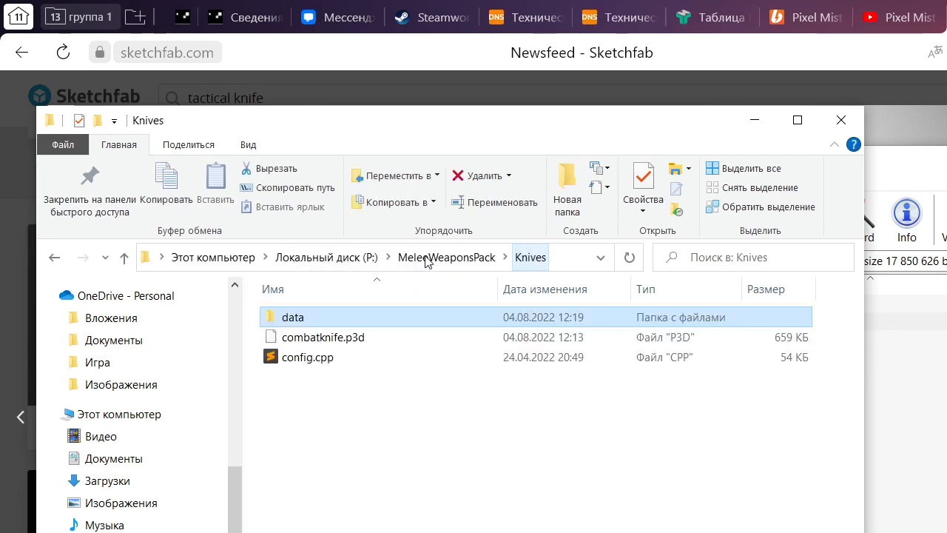
Open the DZ\weapons\melee\blade folder on drive P
{"action": "scroll", "coordinate": [139, 509], "scroll_direction": "up", "scroll_amount": 5}
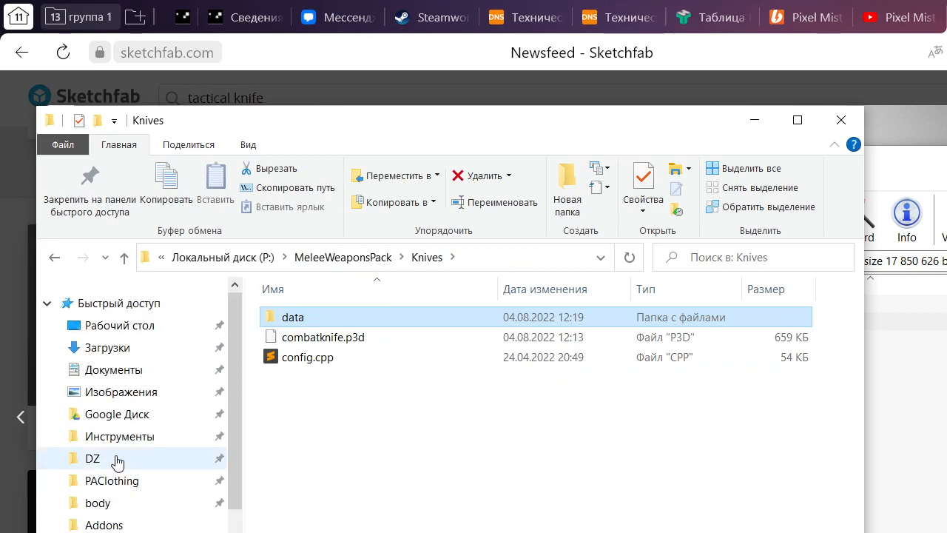
{"action": "left_click", "coordinate": [117, 462]}
{"action": "scroll", "coordinate": [411, 366], "scroll_direction": "down", "scroll_amount": 5}
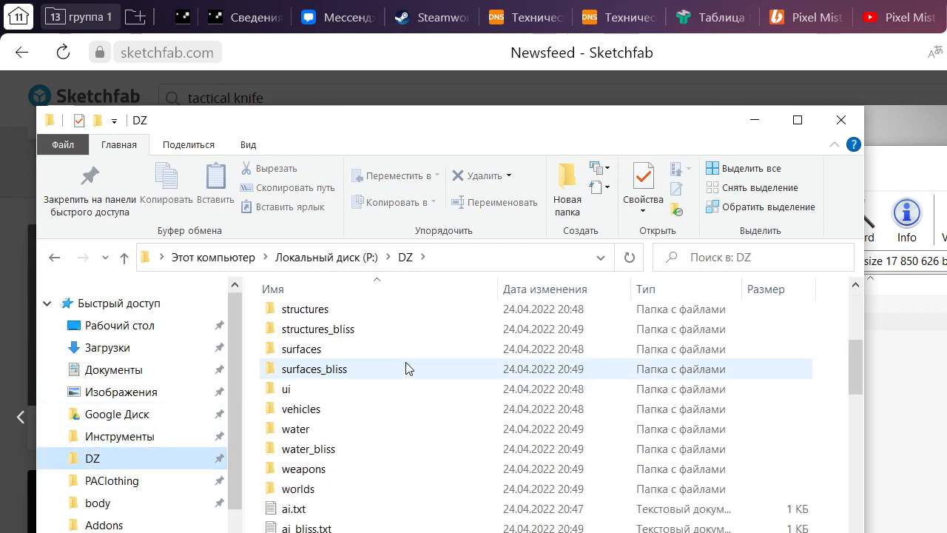
{"action": "double_click", "coordinate": [362, 469]}
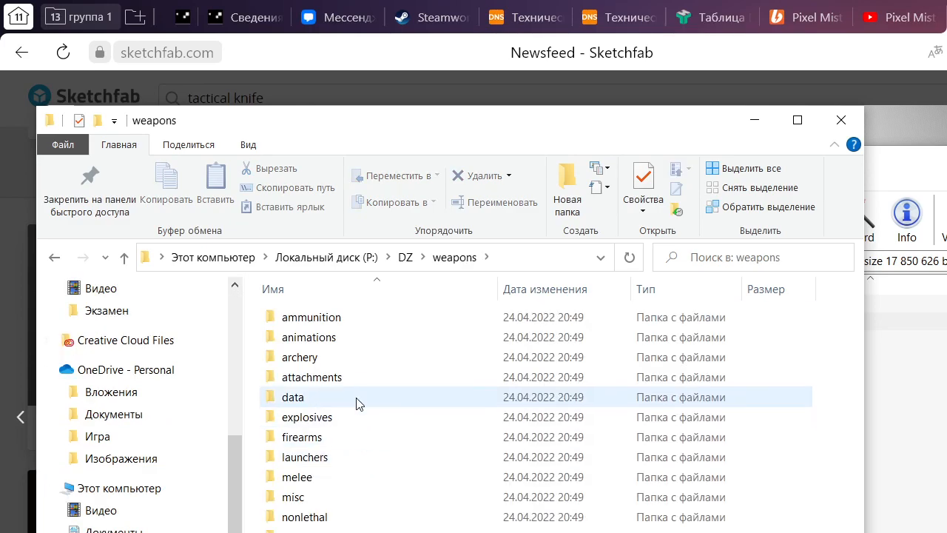
{"action": "double_click", "coordinate": [332, 478]}
{"action": "double_click", "coordinate": [353, 318]}
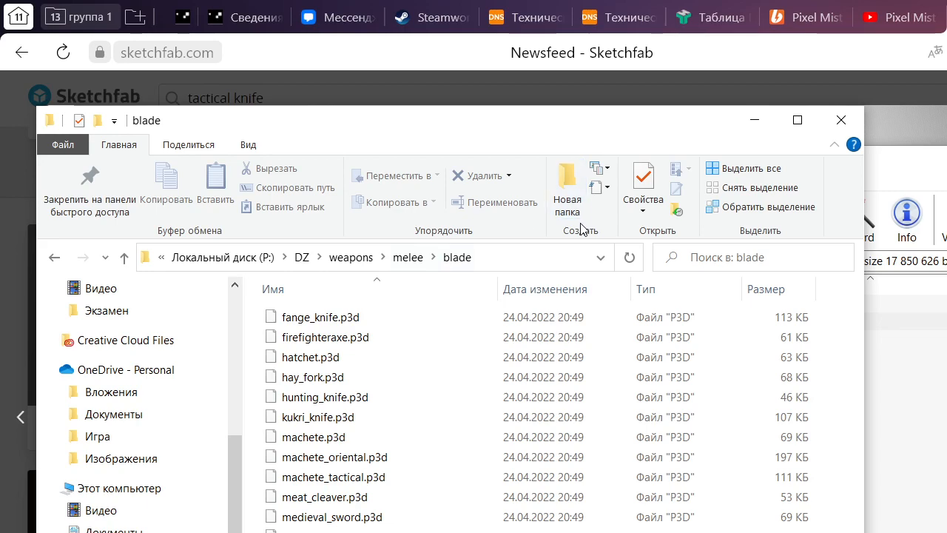
{"action": "left_click", "coordinate": [57, 258]}
{"action": "left_click", "coordinate": [57, 259]}
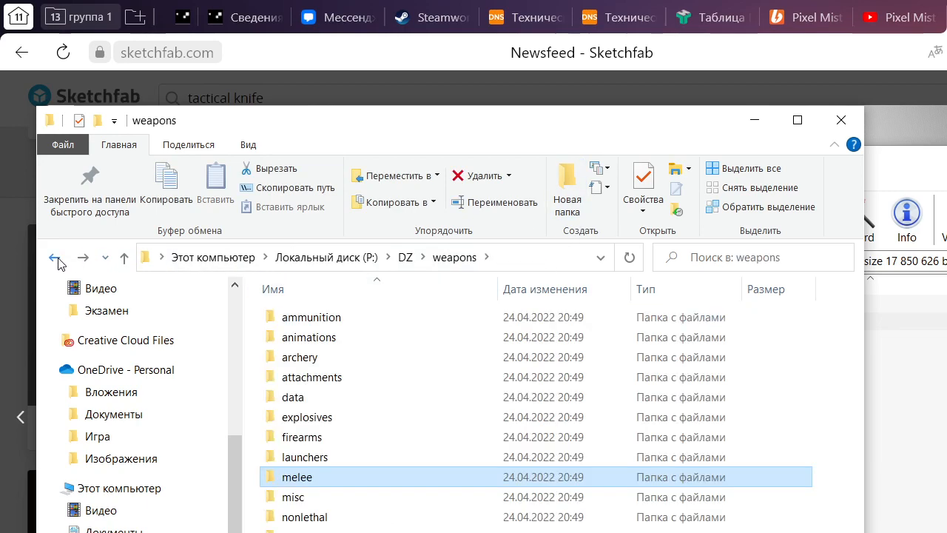
{"action": "double_click", "coordinate": [366, 477]}
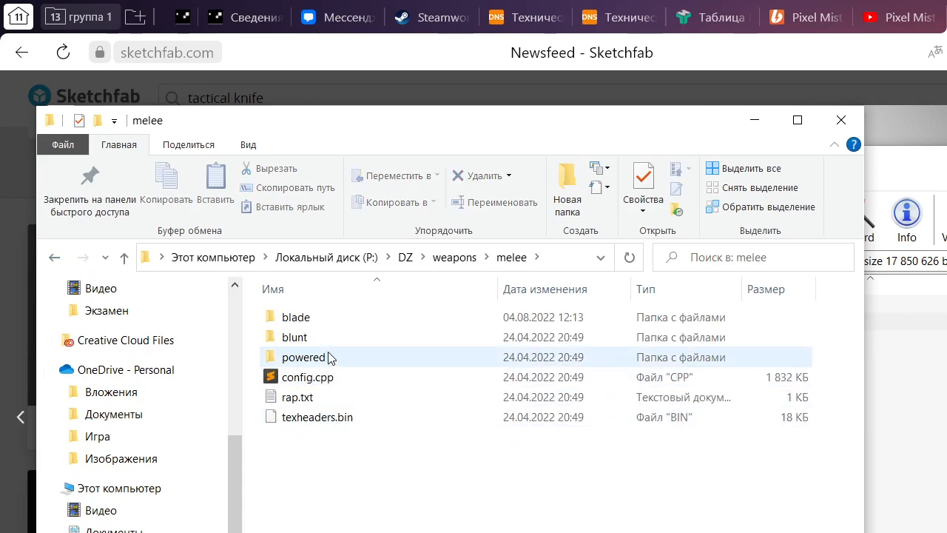
{"action": "double_click", "coordinate": [342, 318]}
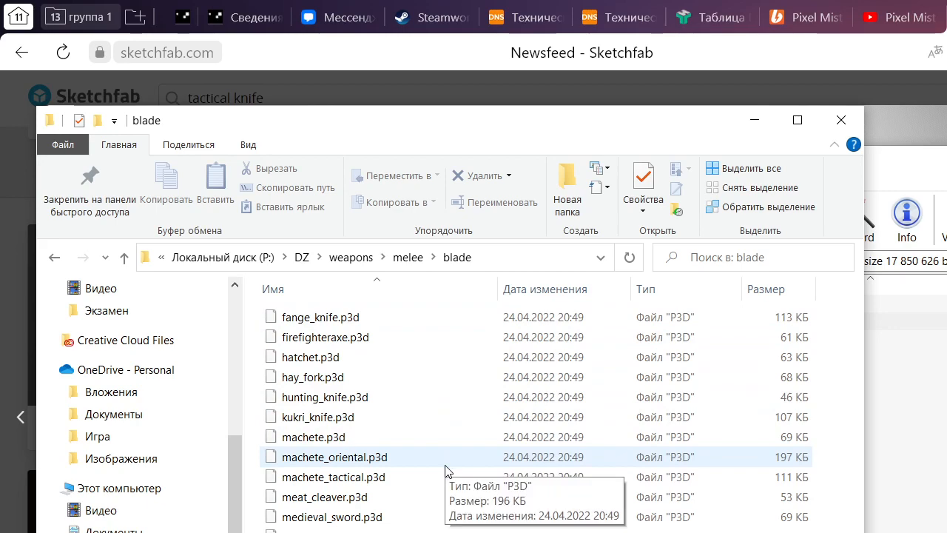
Look up pictures of the "fange knife" model with a Yandex web search in the browser, closing the search tabs when done
{"action": "left_click", "coordinate": [372, 325]}
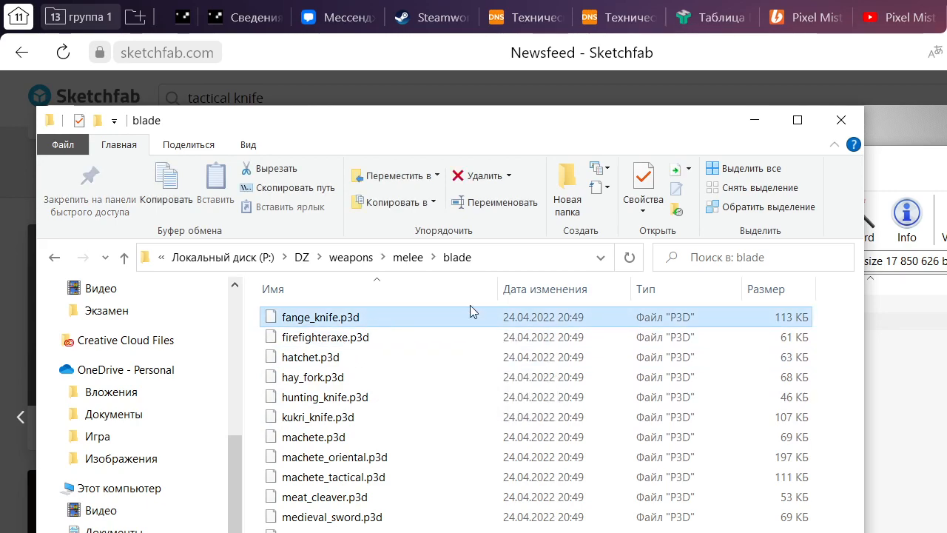
{"action": "key", "text": "alt+Tab"}
{"action": "key", "text": "ctrl+t"}
{"action": "type", "text": "fange kni"}
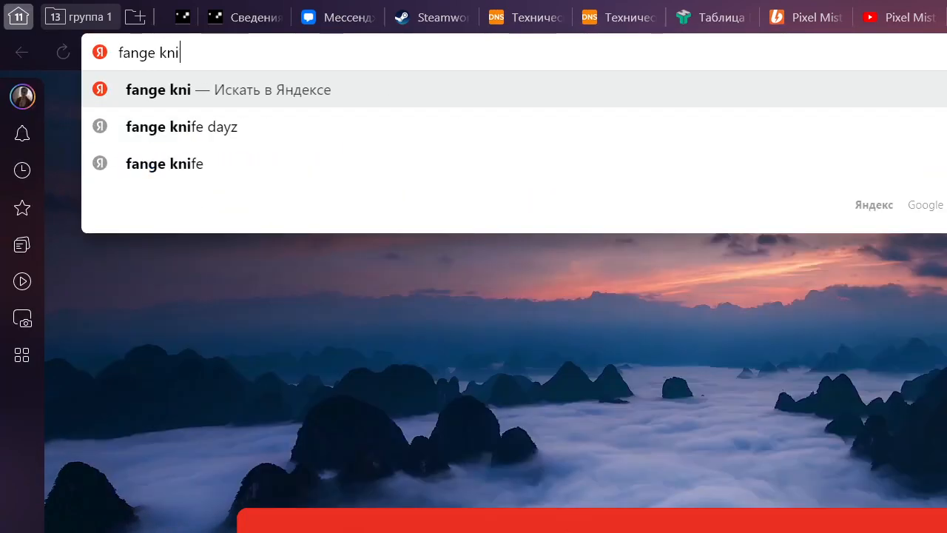
{"action": "type", "text": "fe"}
{"action": "key", "text": "Return"}
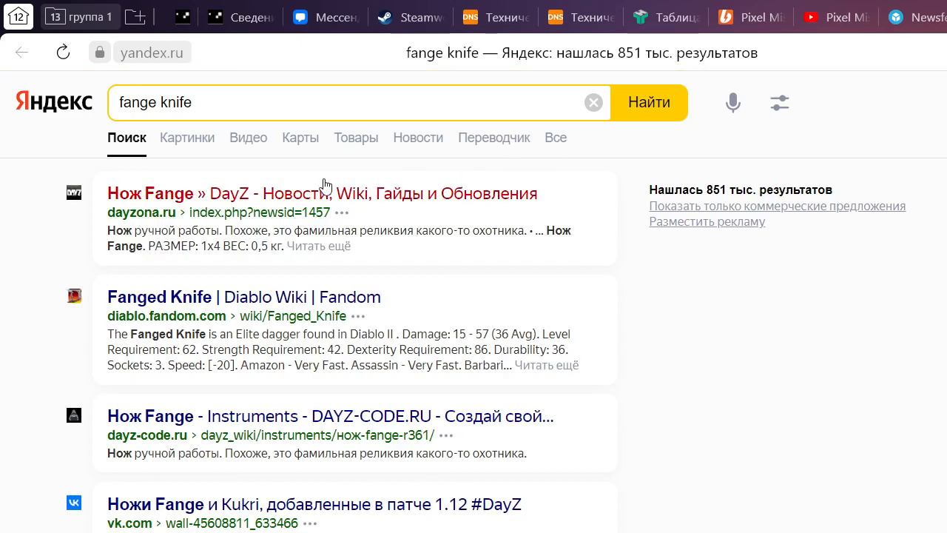
{"action": "left_click", "coordinate": [194, 139]}
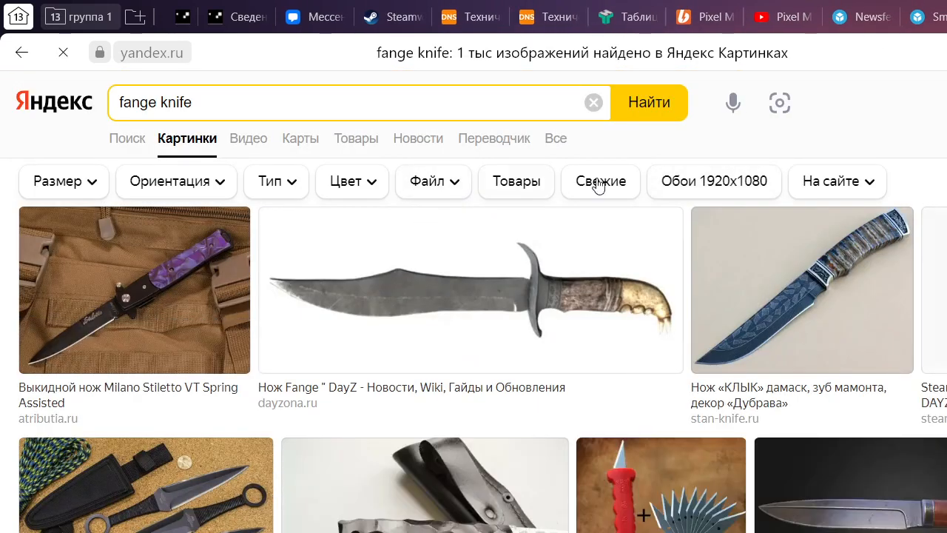
{"action": "key", "text": "ctrl+w"}
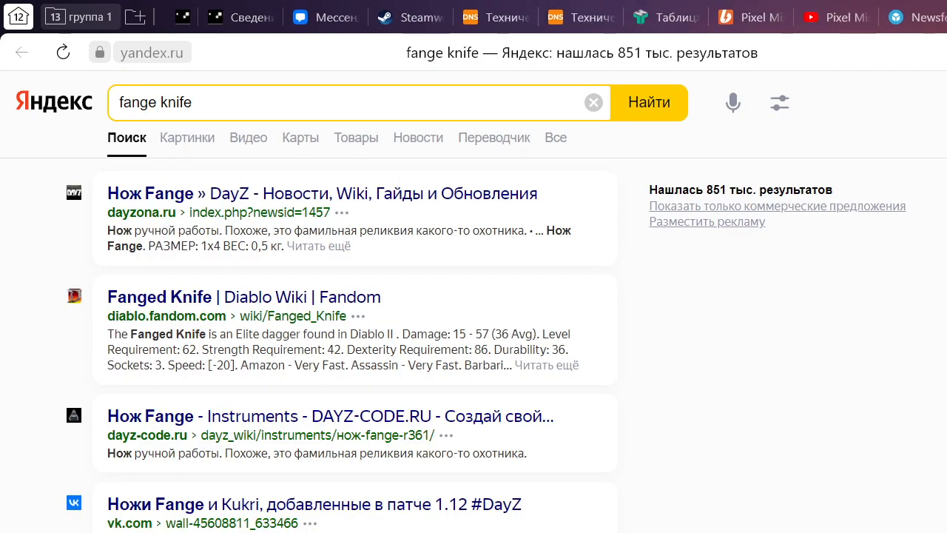
{"action": "key", "text": "ctrl+w"}
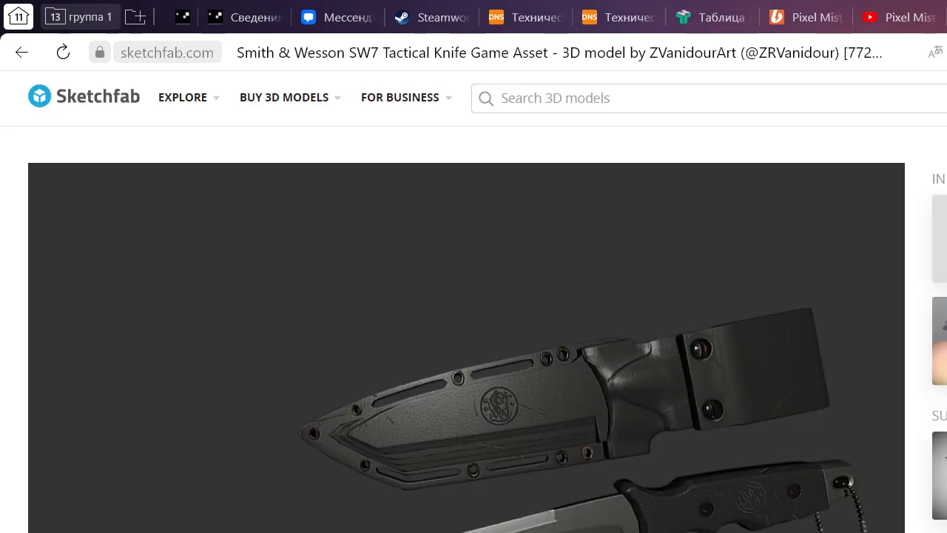
Copy hunting_knife.p3d from the blade folder into P:\MeleeWeaponsPack\Knives using File Explorer
{"action": "key", "text": "alt+Tab"}
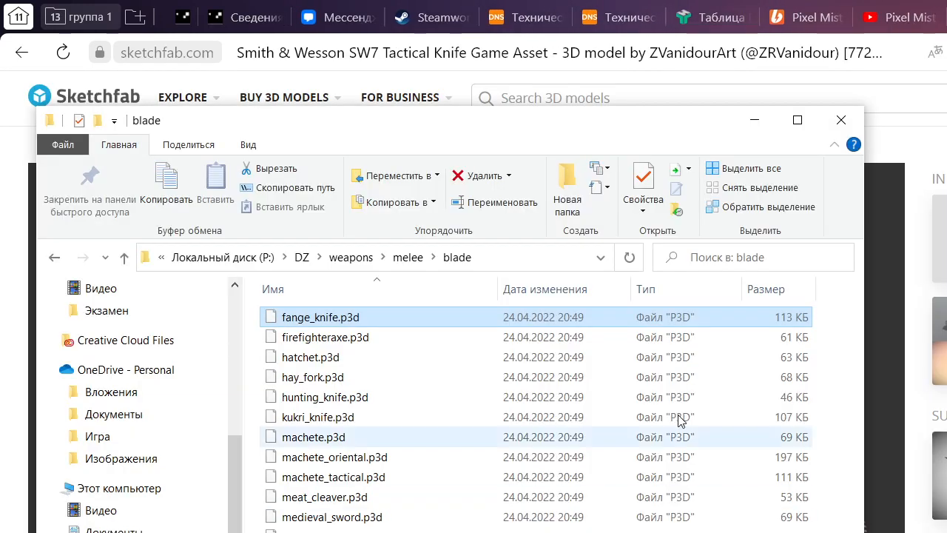
{"action": "left_click", "coordinate": [364, 400]}
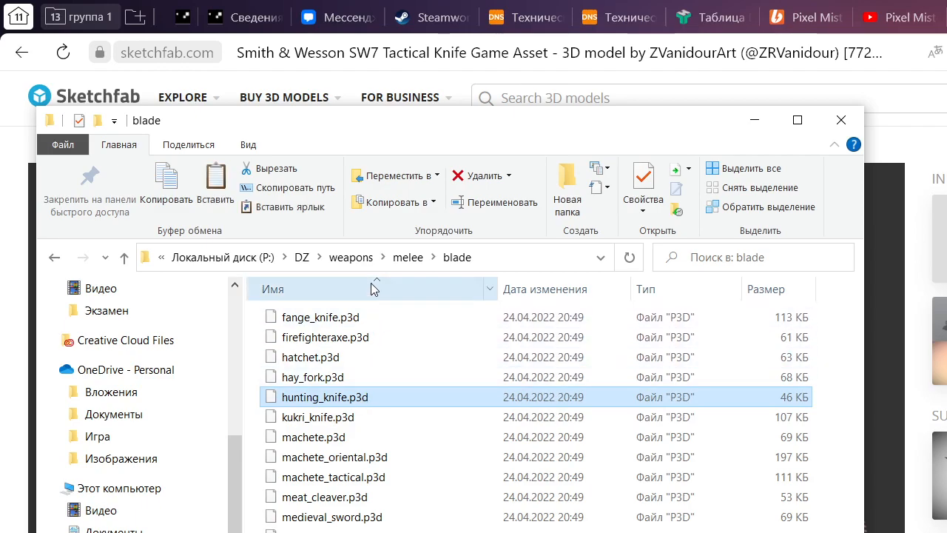
{"action": "left_click", "coordinate": [222, 257]}
{"action": "scroll", "coordinate": [370, 481], "scroll_direction": "down", "scroll_amount": 5}
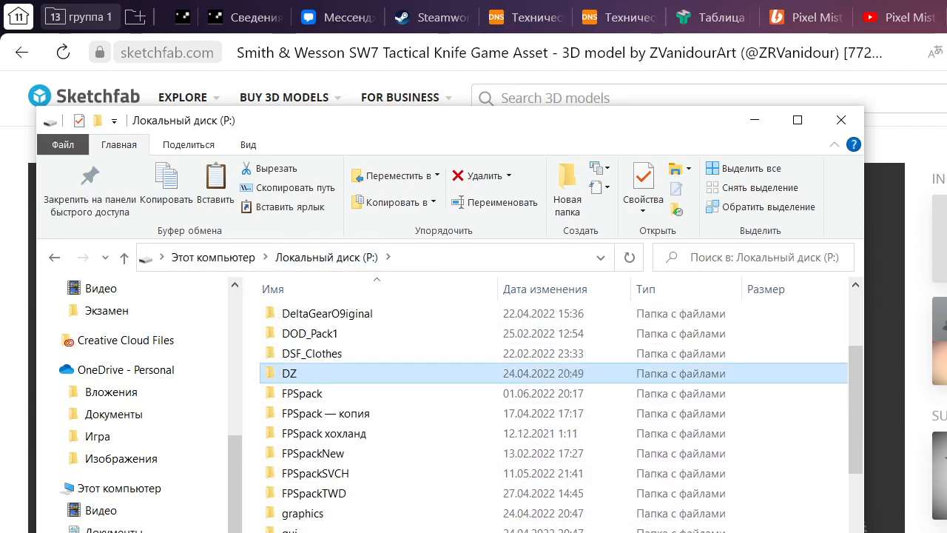
{"action": "scroll", "coordinate": [319, 503], "scroll_direction": "down", "scroll_amount": 2}
{"action": "scroll", "coordinate": [390, 488], "scroll_direction": "up", "scroll_amount": 3}
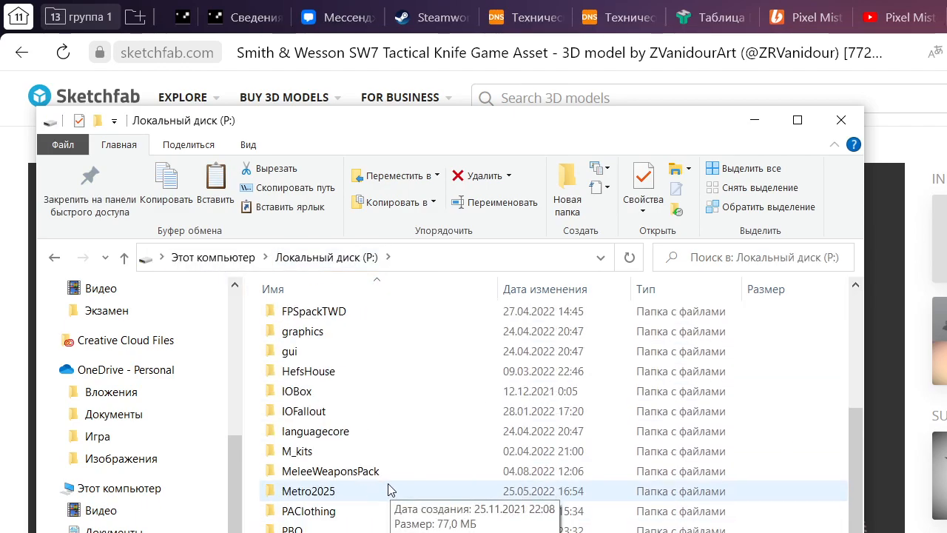
{"action": "scroll", "coordinate": [377, 421], "scroll_direction": "down", "scroll_amount": 5}
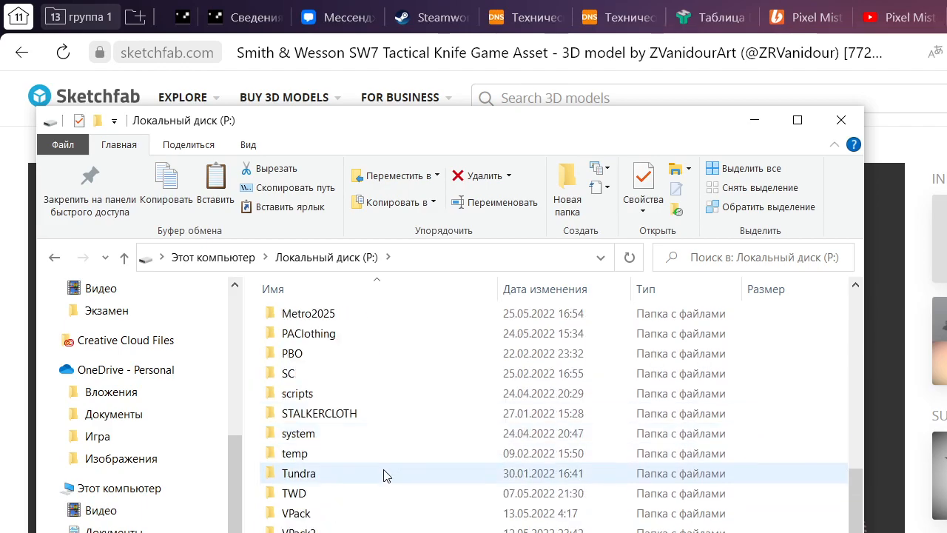
{"action": "scroll", "coordinate": [365, 514], "scroll_direction": "up", "scroll_amount": 3}
{"action": "double_click", "coordinate": [370, 474]}
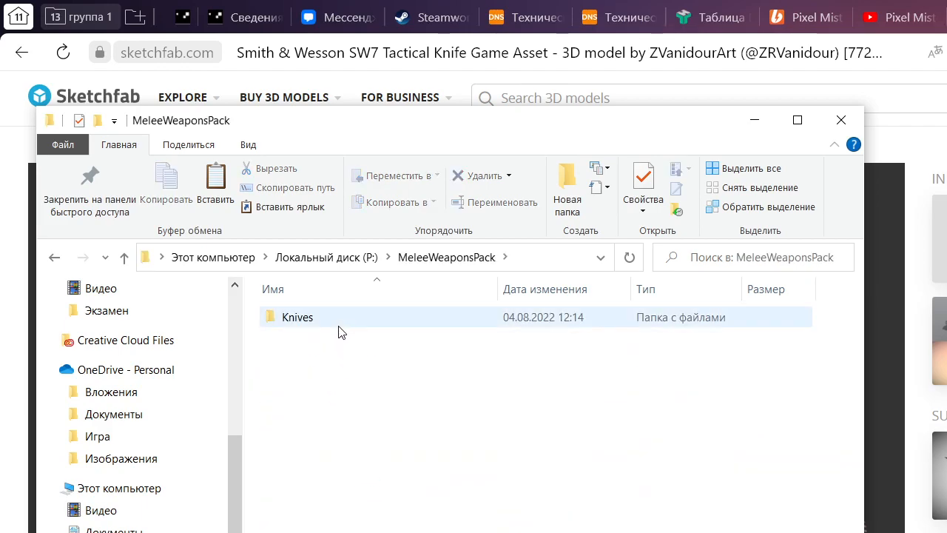
{"action": "double_click", "coordinate": [342, 318]}
{"action": "key", "text": "ctrl+v"}
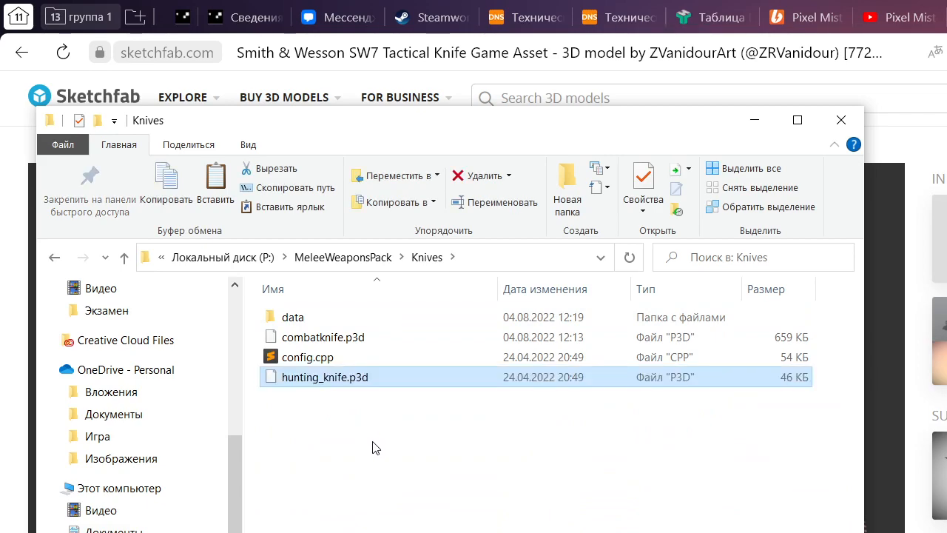
Create a new text document in the Knives folder
{"action": "right_click", "coordinate": [364, 460]}
{"action": "mouse_move", "coordinate": [185, 530]}
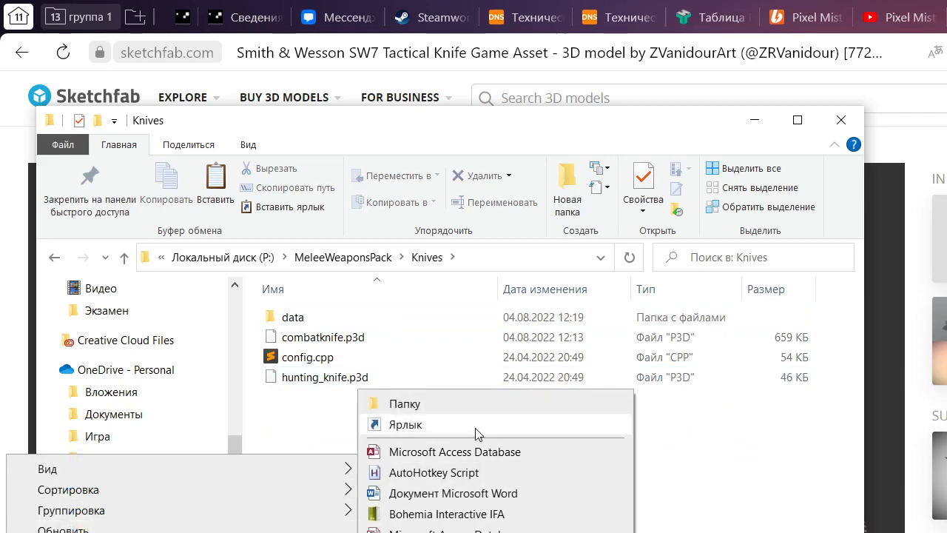
{"action": "left_click", "coordinate": [455, 530]}
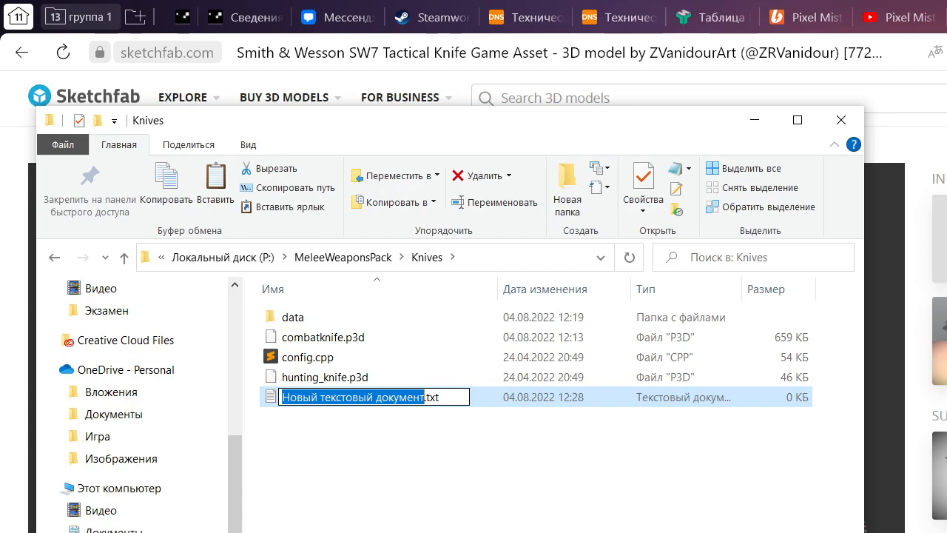
{"action": "key", "text": "alt+Tab"}
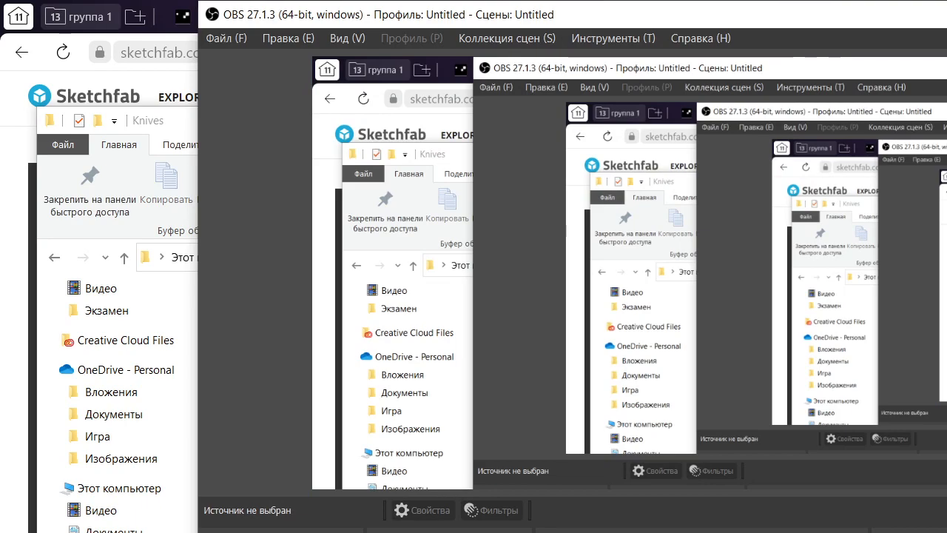
{"action": "key", "text": "alt+Tab"}
Rename the new text document in the Knives folder as model.cfg, accepting the extension change
{"action": "left_click", "coordinate": [425, 376]}
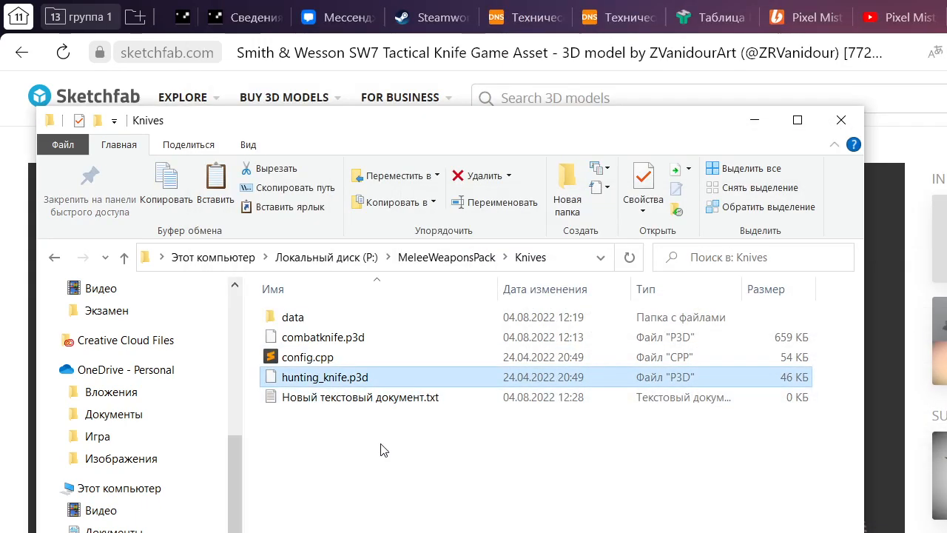
{"action": "left_click", "coordinate": [386, 450]}
{"action": "left_click", "coordinate": [428, 407]}
{"action": "left_click", "coordinate": [424, 406]}
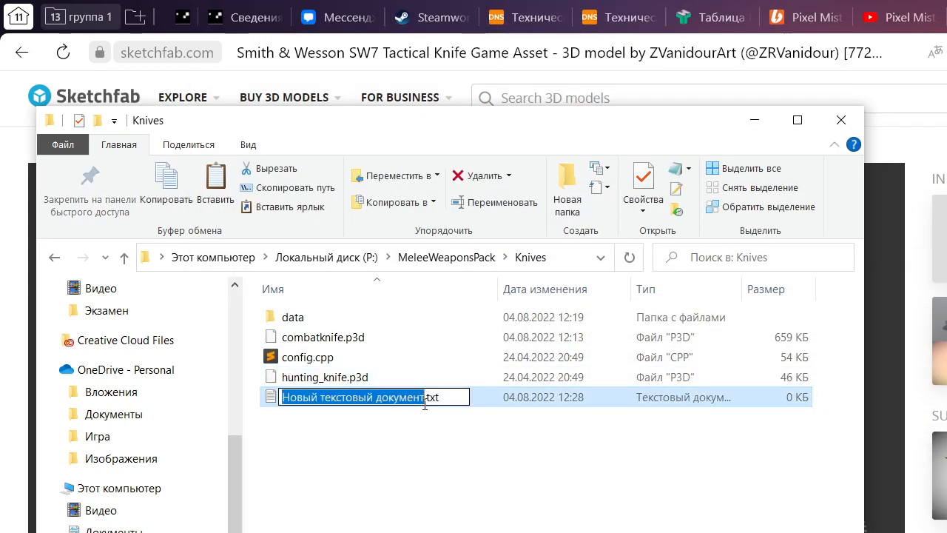
{"action": "type", "text": "model"}
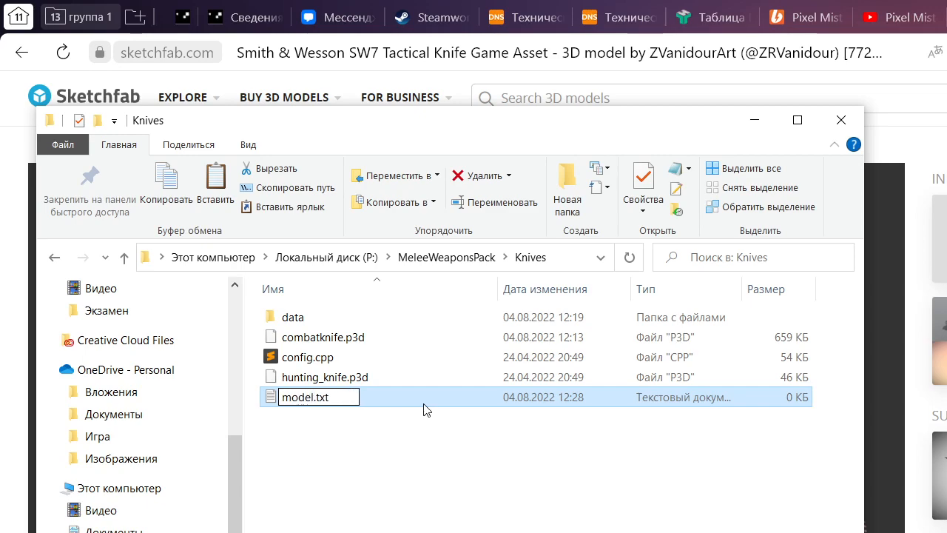
{"action": "key", "text": "BackSpace"}
{"action": "key", "text": "BackSpace"}
{"action": "type", "text": "cfg"}
{"action": "key", "text": "Return"}
{"action": "key", "text": "Return"}
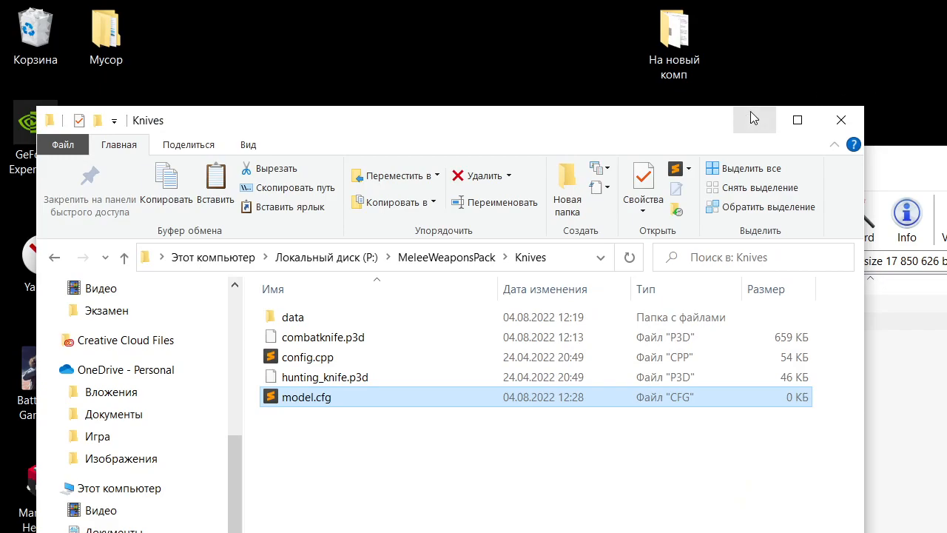
Close the uc1110-tactical-knife.zip archive window, clear the other windows out of the way and launch EliteNess from the desktop
{"action": "left_click", "coordinate": [754, 120]}
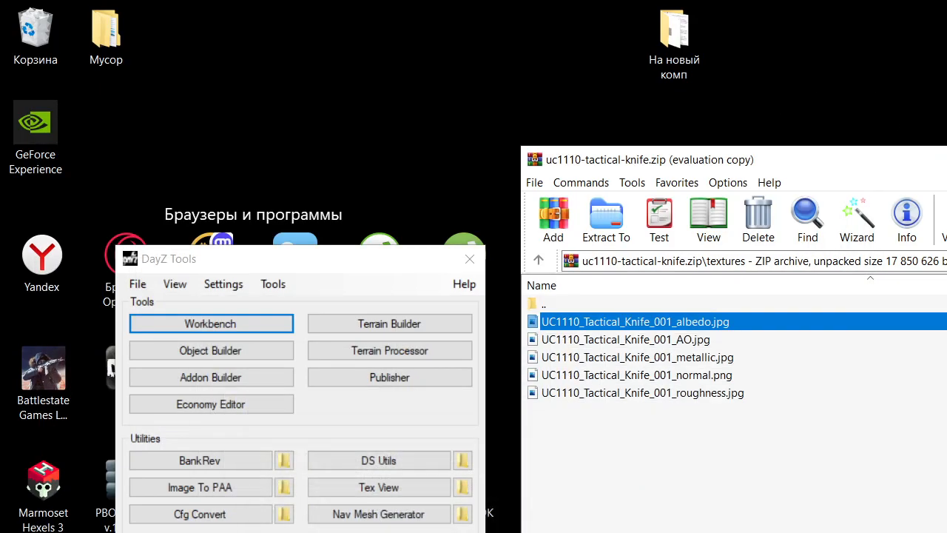
{"action": "left_click_drag", "start_coordinate": [755, 159], "coordinate": [402, 126]}
{"action": "left_click", "coordinate": [946, 126]}
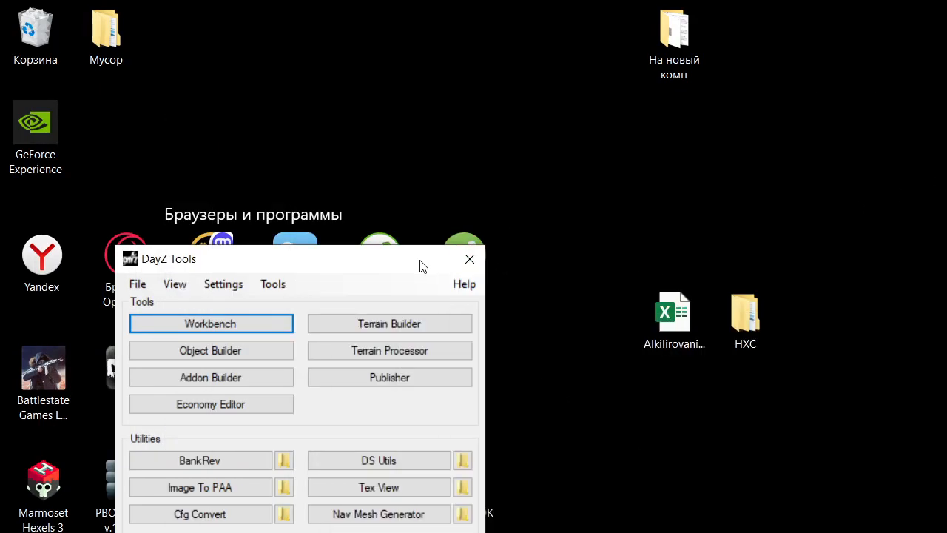
{"action": "left_click_drag", "start_coordinate": [420, 262], "coordinate": [946, 151]}
{"action": "scroll", "coordinate": [398, 509], "scroll_direction": "down", "scroll_amount": 2}
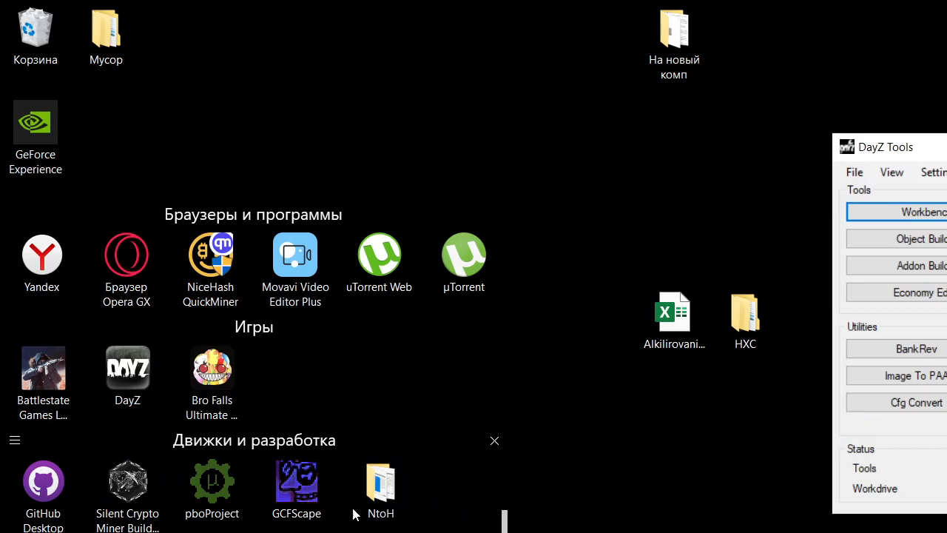
{"action": "scroll", "coordinate": [252, 505], "scroll_direction": "down", "scroll_amount": 2}
{"action": "double_click", "coordinate": [301, 505]}
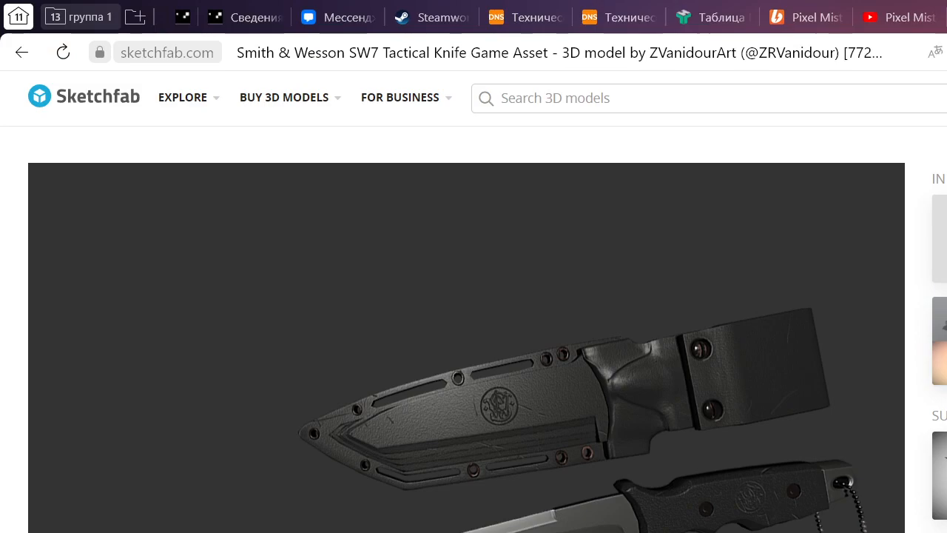
Search the web for "elitness dayz" and look at the Mikero's Tools downloads page, closing the opened tabs when done
{"action": "key", "text": "ctrl+t"}
{"action": "type", "text": "elitnes"}
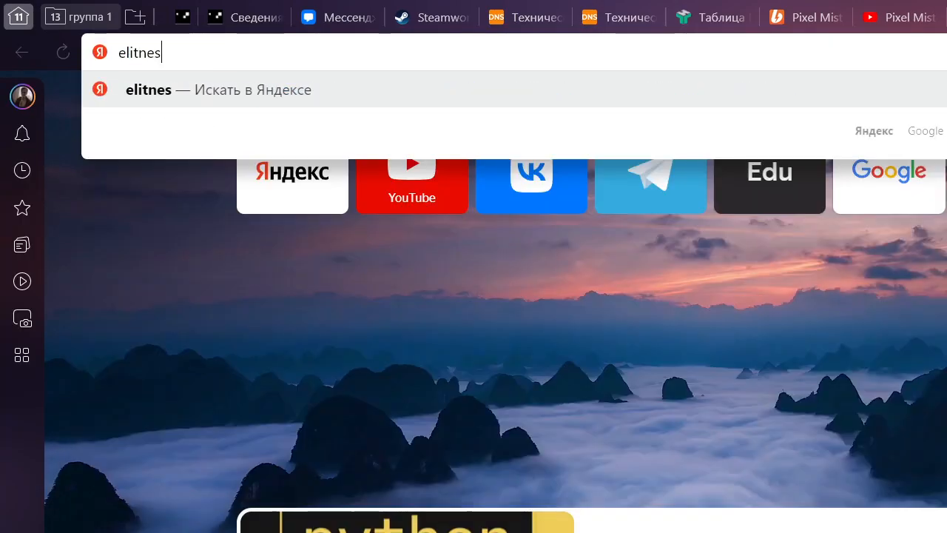
{"action": "type", "text": " s dayz"}
{"action": "key", "text": "Return"}
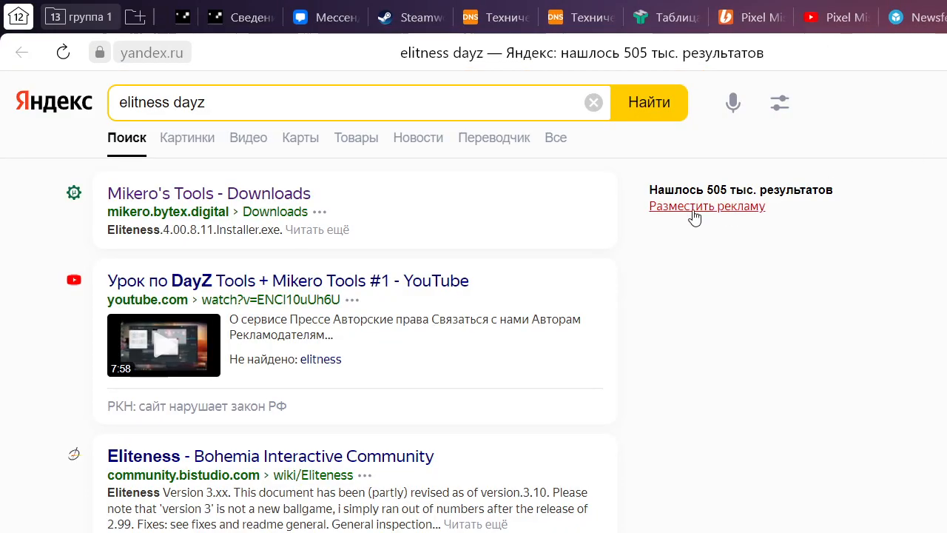
{"action": "left_click", "coordinate": [249, 196]}
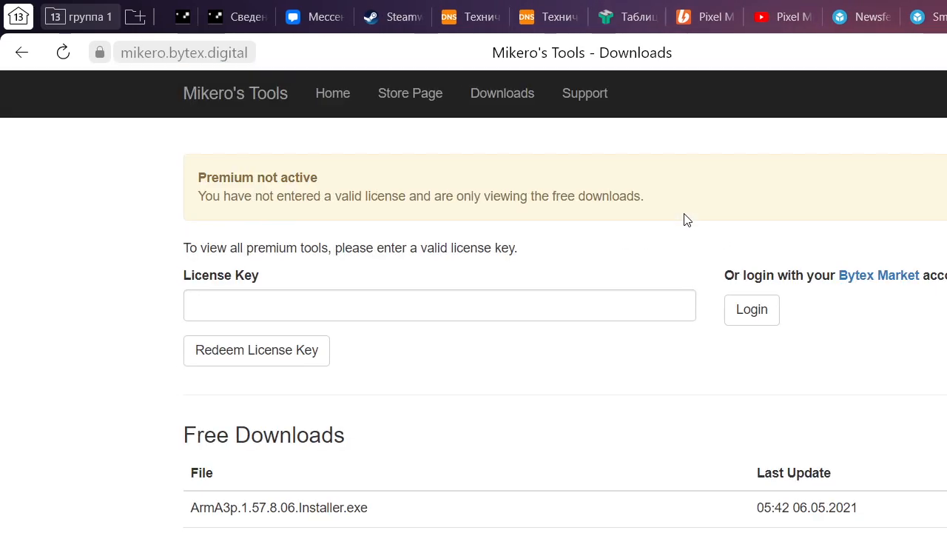
{"action": "scroll", "coordinate": [699, 244], "scroll_direction": "down", "scroll_amount": 3}
{"action": "key", "text": "alt+Left"}
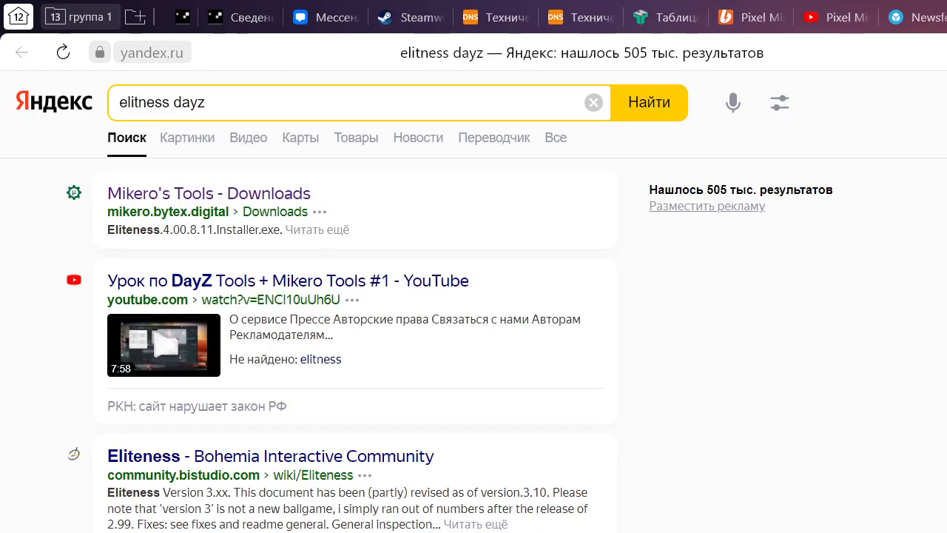
{"action": "key", "text": "alt+Left"}
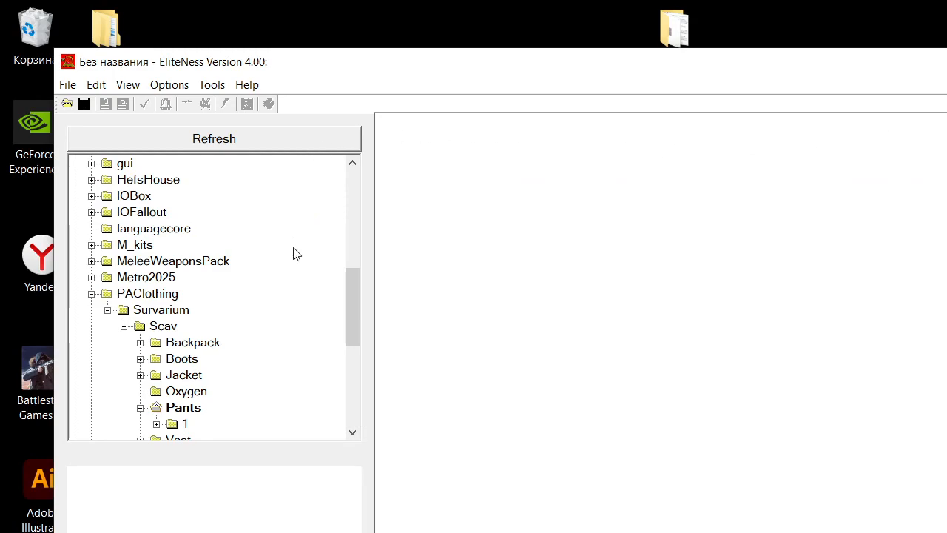
In EliteNess, open hunting_knife.p3d from the MeleeWeaponsPack\Knives folder to inspect its model data, then close its window
{"action": "left_click", "coordinate": [92, 295]}
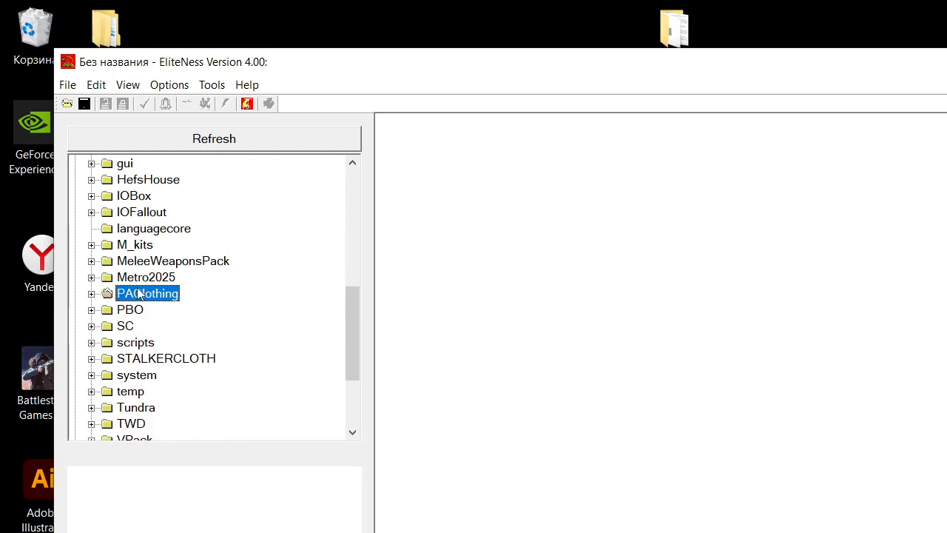
{"action": "scroll", "coordinate": [235, 298], "scroll_direction": "down", "scroll_amount": 2}
{"action": "scroll", "coordinate": [236, 297], "scroll_direction": "down", "scroll_amount": 1}
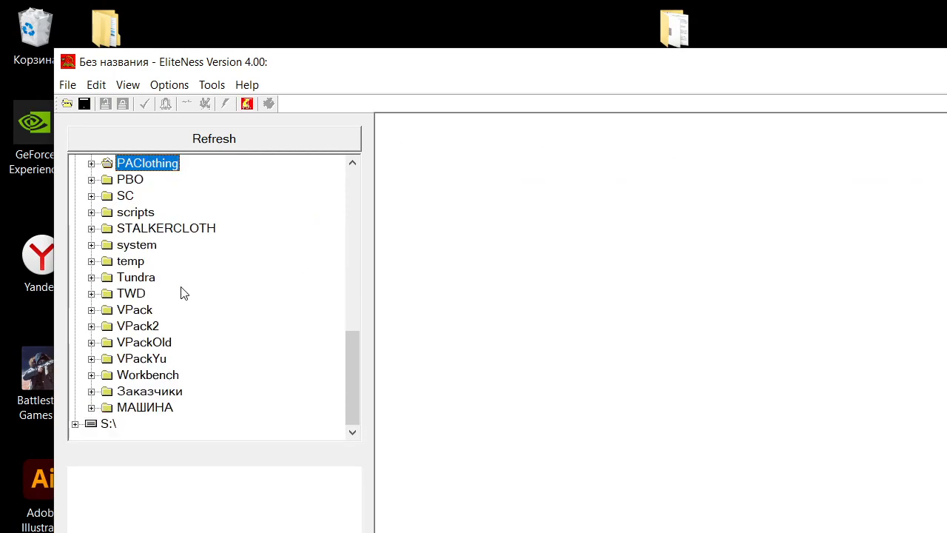
{"action": "scroll", "coordinate": [177, 331], "scroll_direction": "up", "scroll_amount": 4}
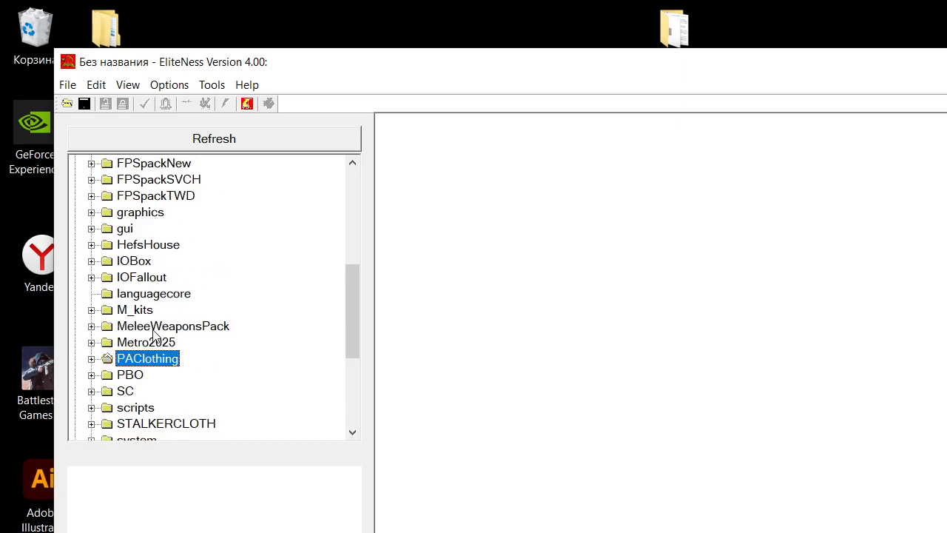
{"action": "left_click", "coordinate": [154, 326]}
{"action": "left_click", "coordinate": [91, 326]}
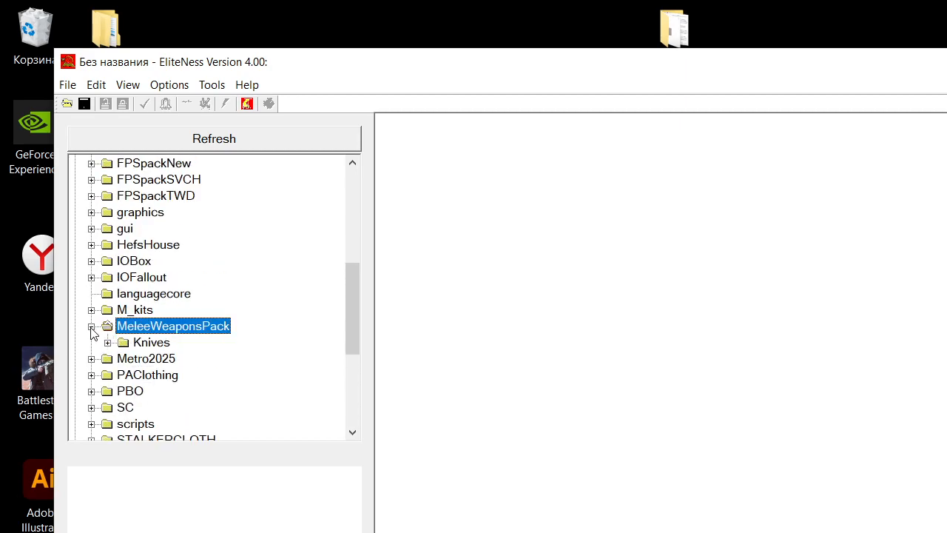
{"action": "left_click", "coordinate": [107, 341]}
{"action": "left_click", "coordinate": [153, 343]}
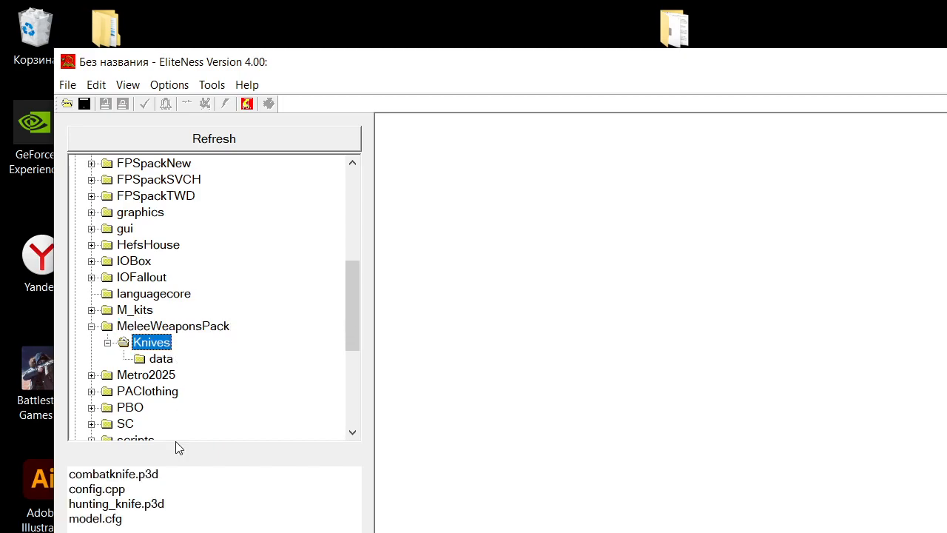
{"action": "double_click", "coordinate": [146, 507]}
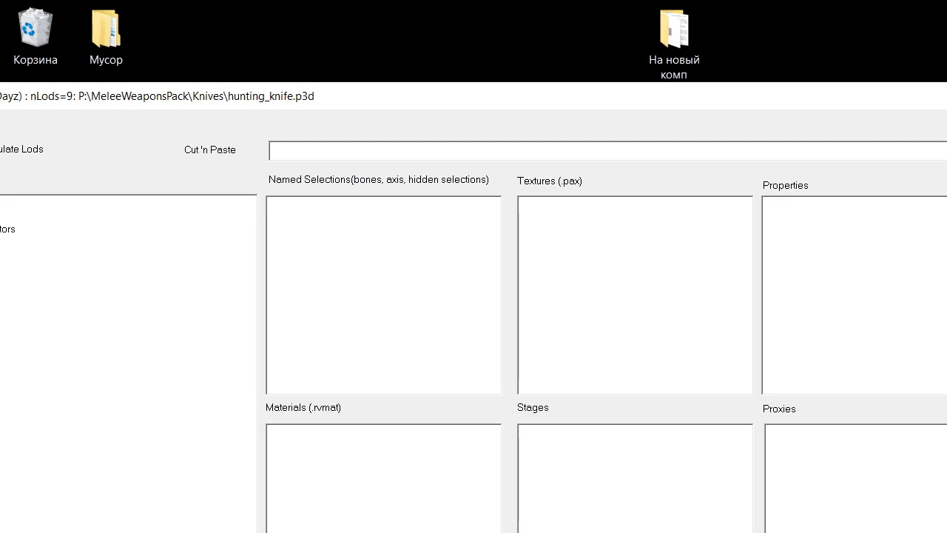
{"action": "key", "text": "alt+F4"}
Paste the config extracted from hunting_knife.p3d into the empty model.cfg, save the file and close the text editor
{"action": "key", "text": "alt+Tab"}
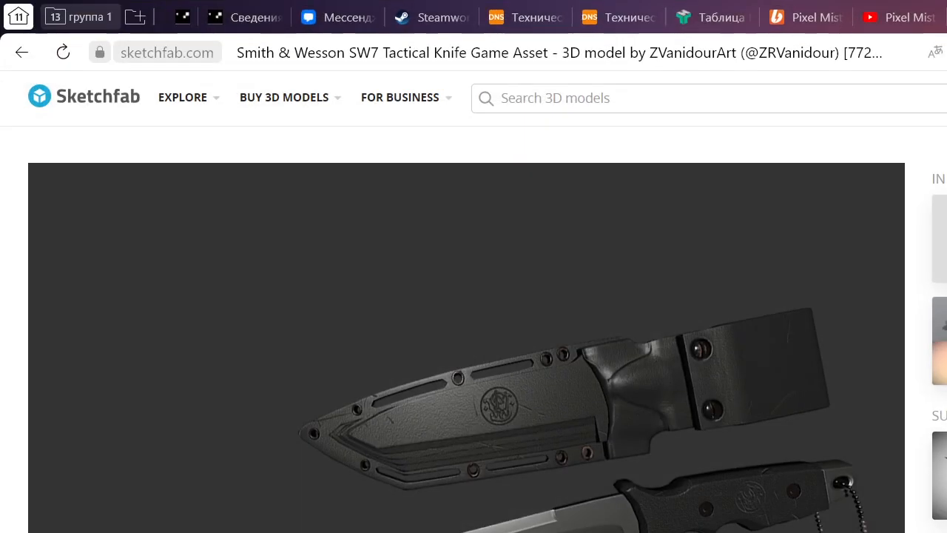
{"action": "key", "text": "alt+Tab"}
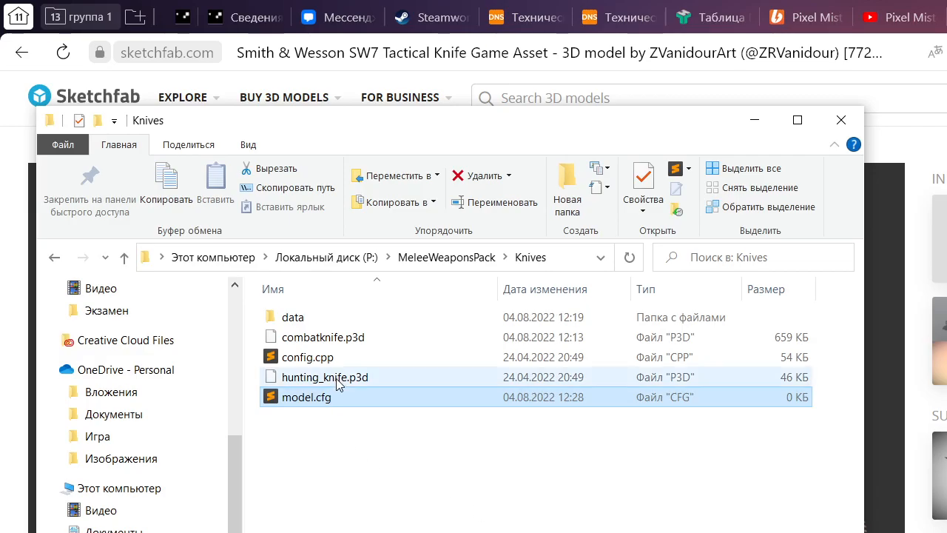
{"action": "double_click", "coordinate": [322, 399]}
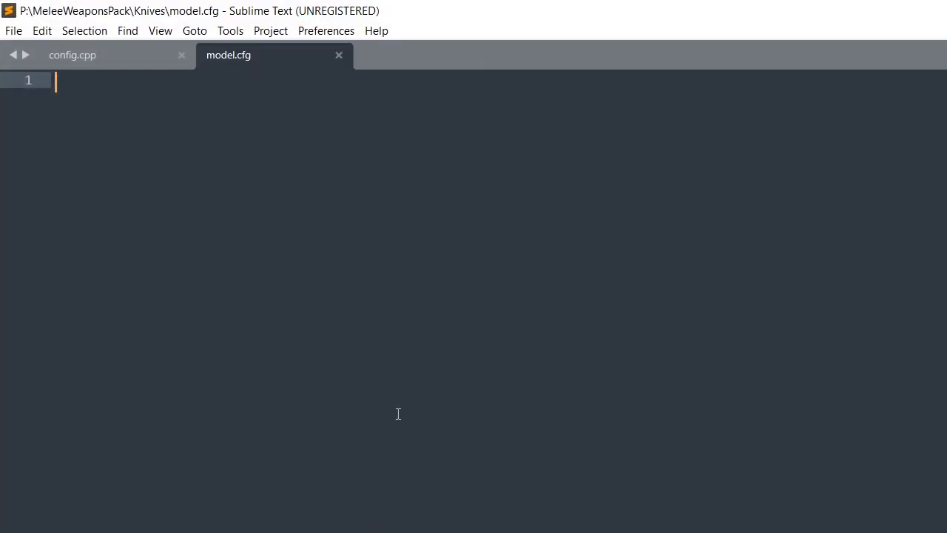
{"action": "type", "text": "//////////////////////////////////////////////////////////////////// //Extracted hunting_knife.cfg for hunting_knife.p3d //Produced from mikero's Dos Tools Dll version 8.35 //https://mikero.bytex.digital/Downloads //'now' is Thu Aug 04 12:29:53 2022 : 'file' last modified on Sun Apr 24 20:49:09 2022 ////////////////////////////////////////////////////////////////////  class CfgModels { \tclass Default \t{ \t\tsections[] = {}; \t\tsectionsInherit=\"\"; \t\tskeletonName = \"\"; \t}; \tclass hunting_knife:Default \t{ \t\tsections[]= \t\t{ \t\t\t\"zbytek\" \t\t}; \t};//</Modelclass> };//</CfgModels>"}
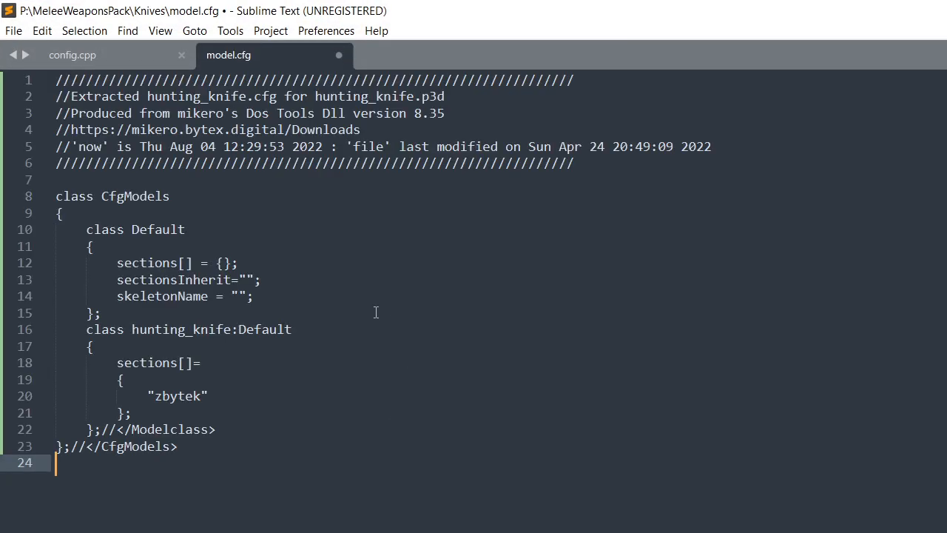
{"action": "key", "text": "ctrl+s"}
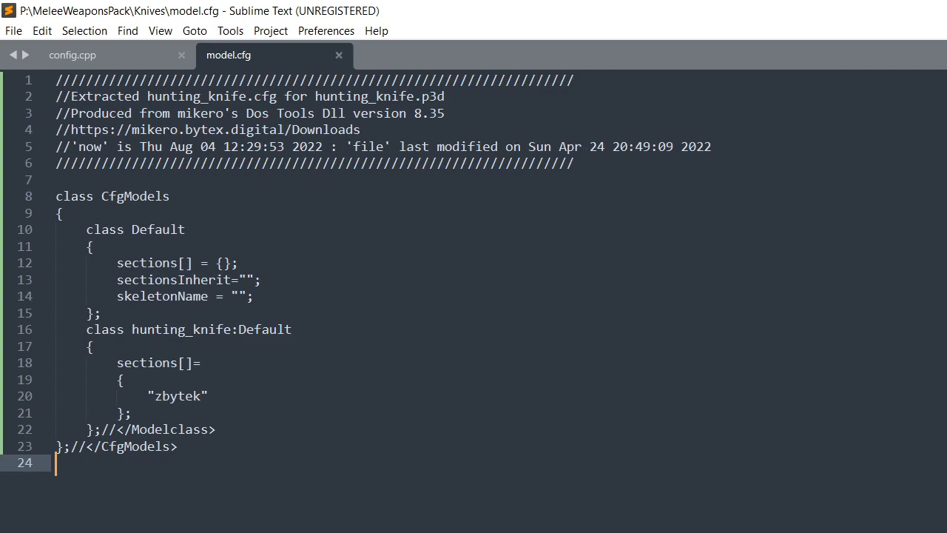
{"action": "left_click", "coordinate": [182, 54]}
{"action": "key", "text": "alt+F4"}
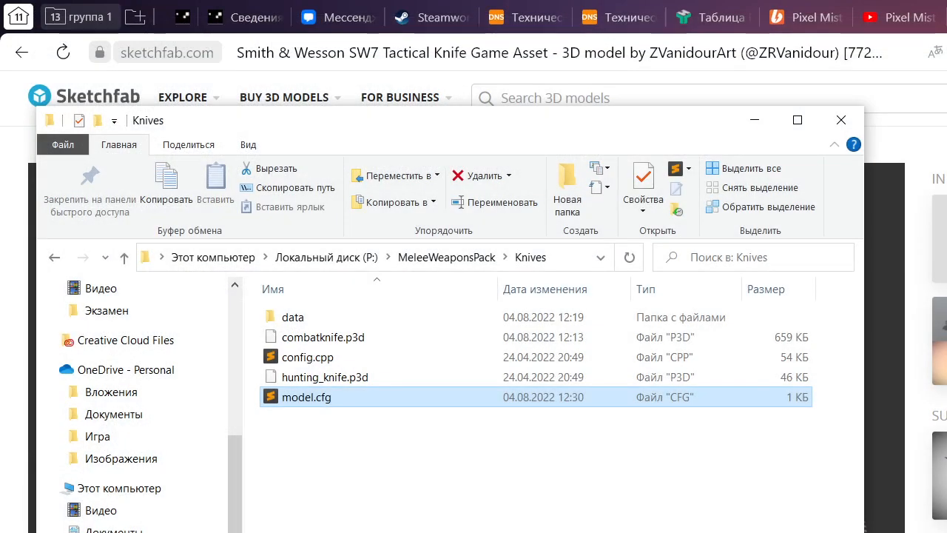
Open config.cpp from the Knives folder in the text editor and find the CombatKnife class
{"action": "left_click", "coordinate": [416, 507]}
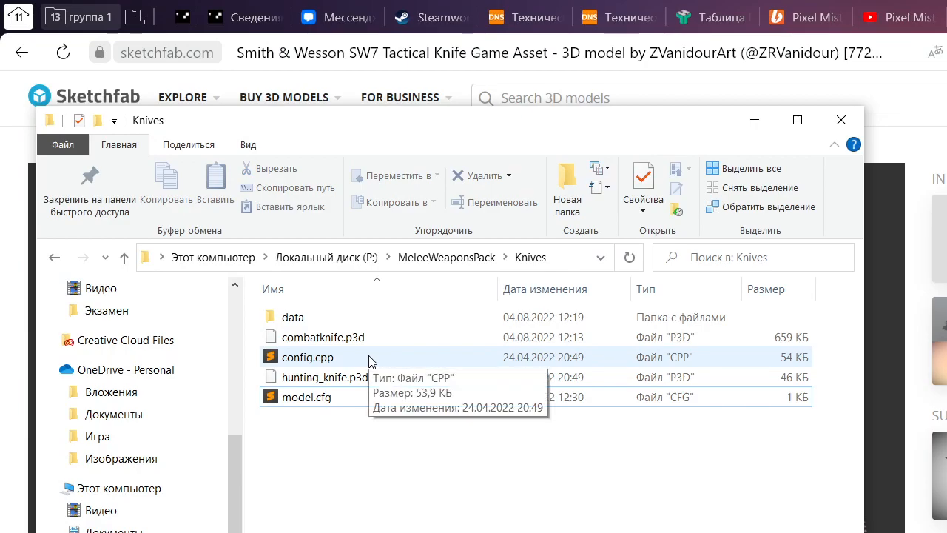
{"action": "double_click", "coordinate": [370, 360]}
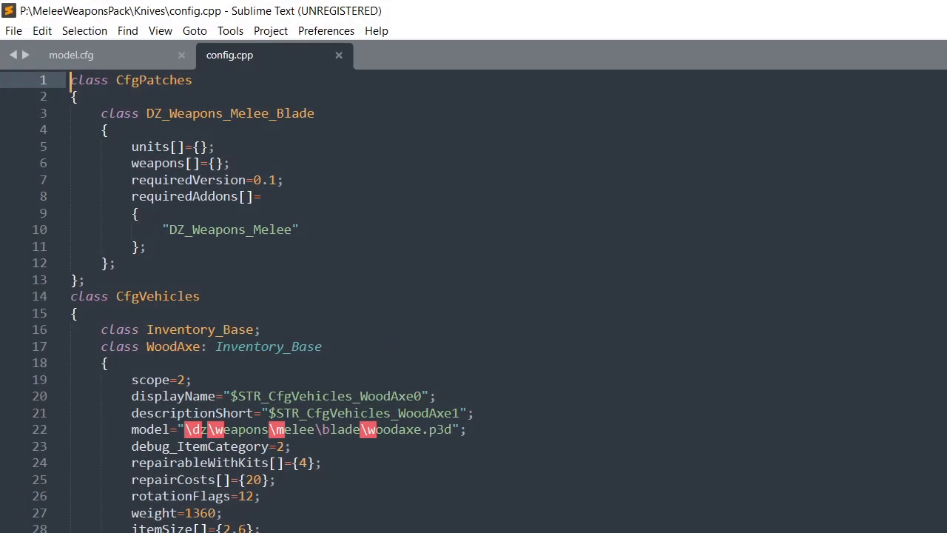
{"action": "type", "text": "knif"}
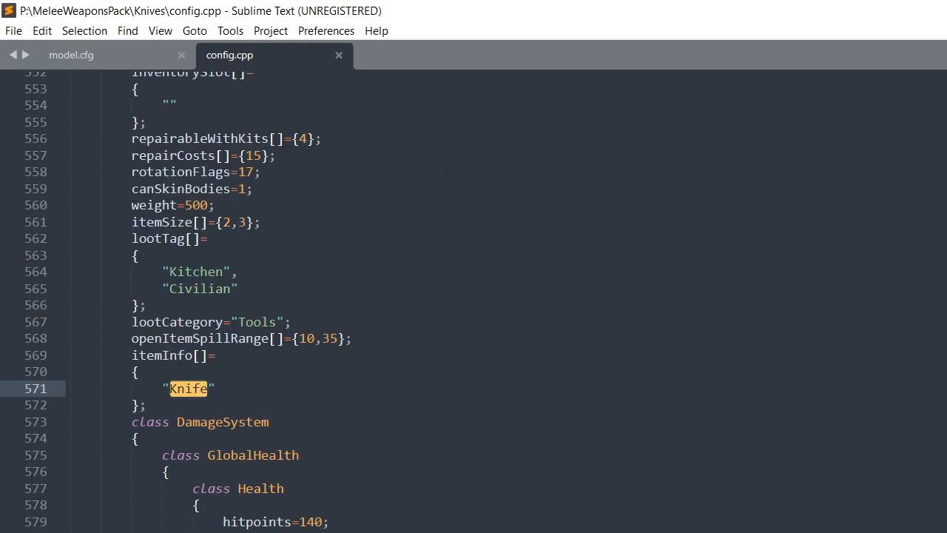
{"action": "key", "text": "BackSpace"}
{"action": "key", "text": "BackSpace"}
{"action": "key", "text": "BackSpace"}
{"action": "key", "text": "BackSpace"}
{"action": "key", "text": "BackSpace"}
{"action": "type", "text": "class Comba"}
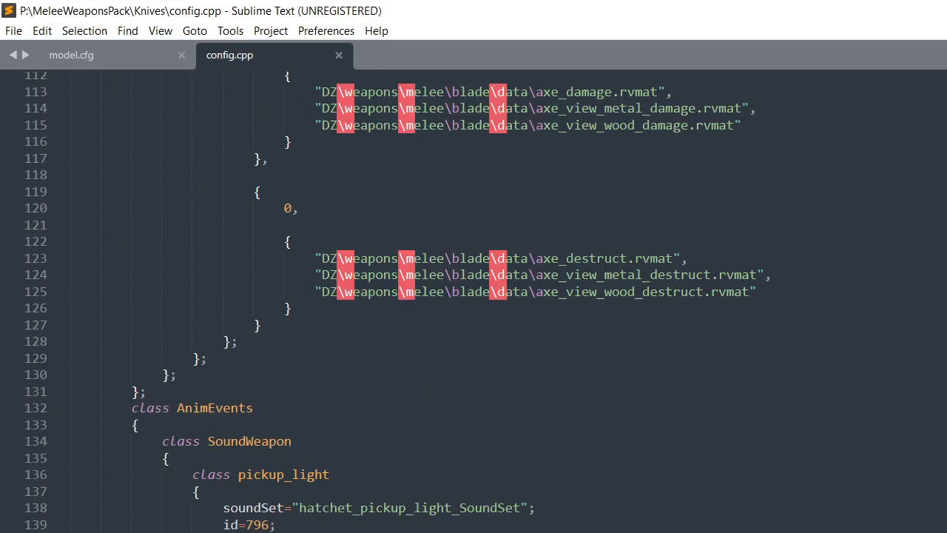
{"action": "type", "text": "t"}
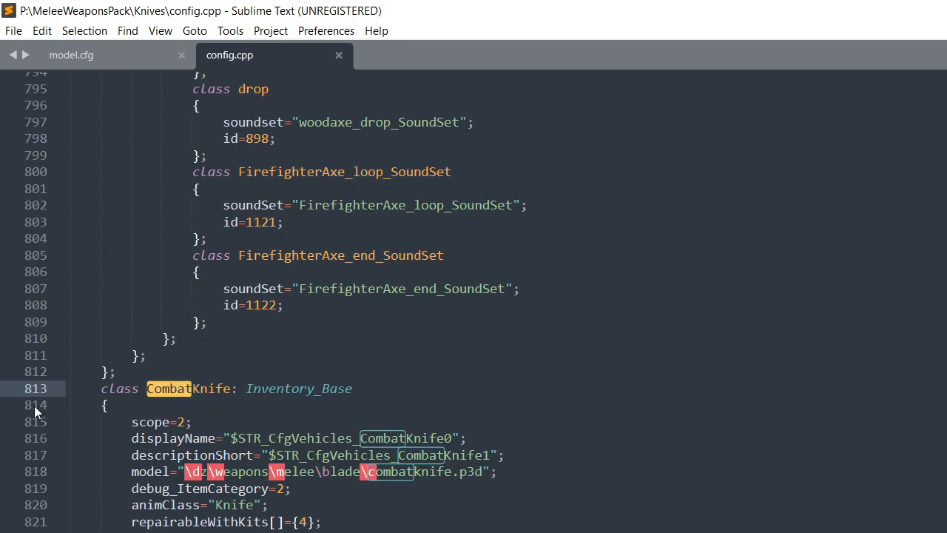
Delete the classes from HuntingKnife to the end of CfgVehicles and the CfgNonAIVehicles block, keeping the CfgVehicles closing brace
{"action": "left_click", "coordinate": [57, 405]}
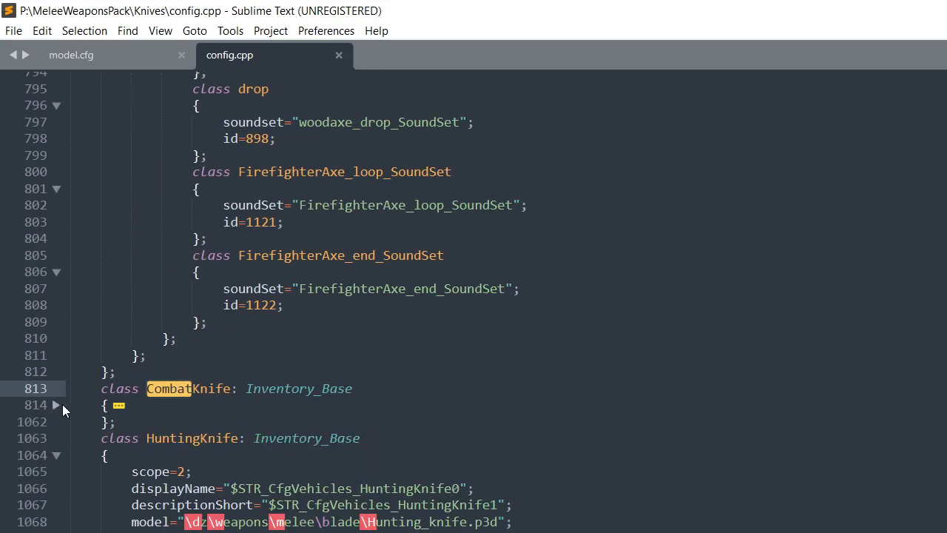
{"action": "left_click", "coordinate": [55, 455]}
{"action": "left_click_drag", "start_coordinate": [102, 438], "coordinate": [514, 496]}
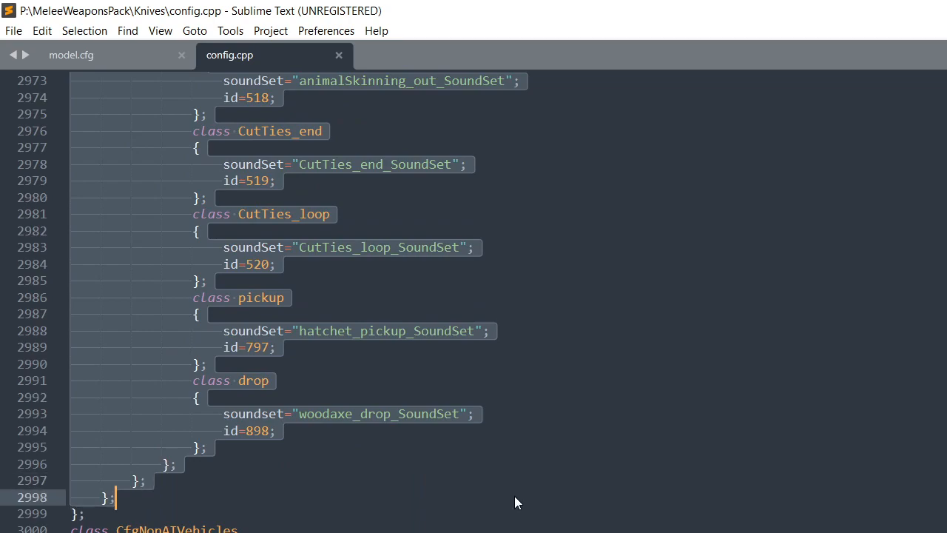
{"action": "key", "text": "BackSpace"}
{"action": "scroll", "coordinate": [324, 478], "scroll_direction": "up", "scroll_amount": 7}
{"action": "key", "text": "BackSpace"}
{"action": "key", "text": "BackSpace"}
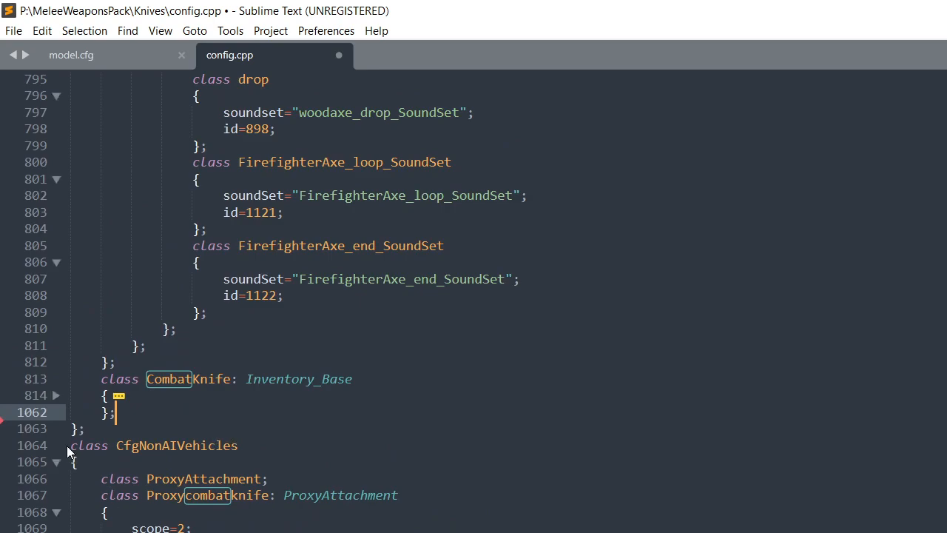
{"action": "left_click_drag", "start_coordinate": [71, 527], "coordinate": [69, 449]}
{"action": "key", "text": "BackSpace"}
Delete all item classes from WoodAxe down to just before CombatKnife, keeping the Inventory_Base declaration
{"action": "scroll", "coordinate": [323, 478], "scroll_direction": "up", "scroll_amount": 8}
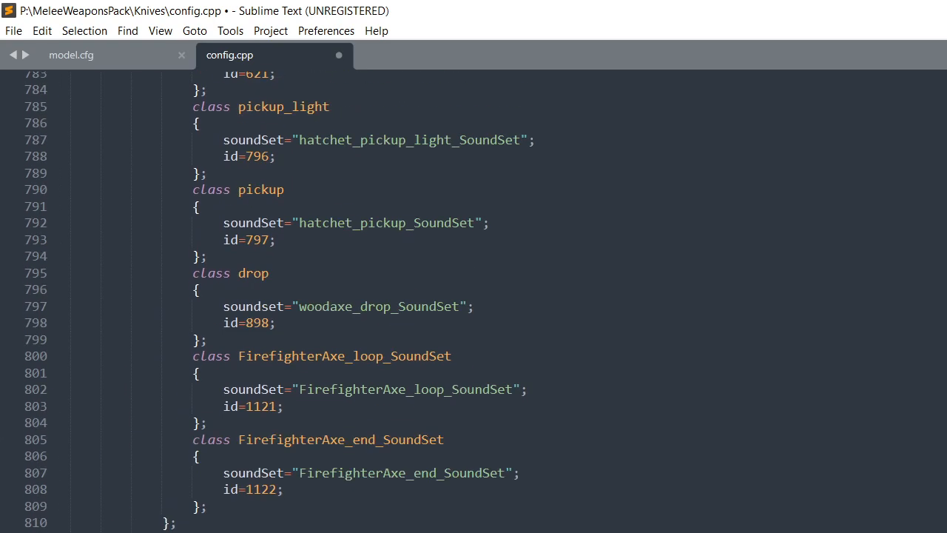
{"action": "scroll", "coordinate": [237, 519], "scroll_direction": "down", "scroll_amount": 4}
{"action": "left_click_drag", "start_coordinate": [70, 526], "coordinate": [82, 351]}
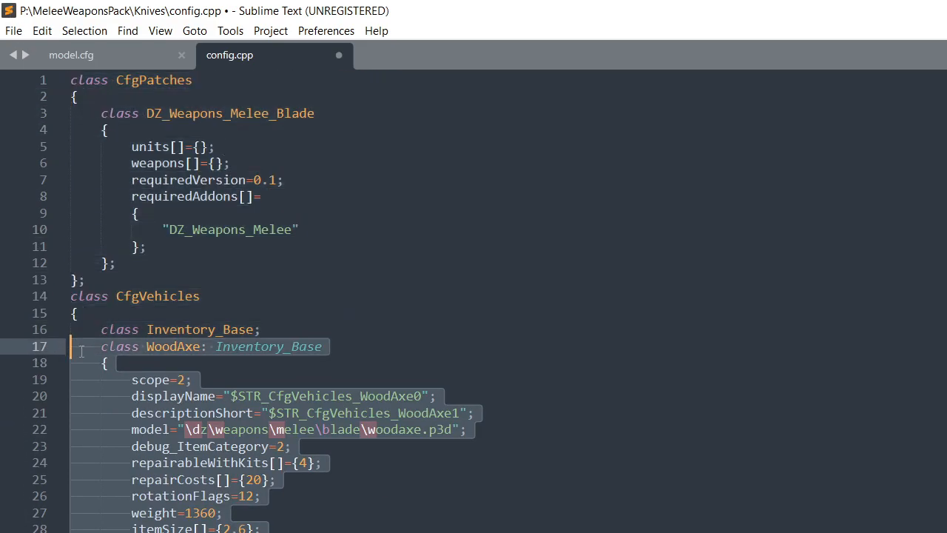
{"action": "key", "text": "BackSpace"}
{"action": "key", "text": "BackSpace"}
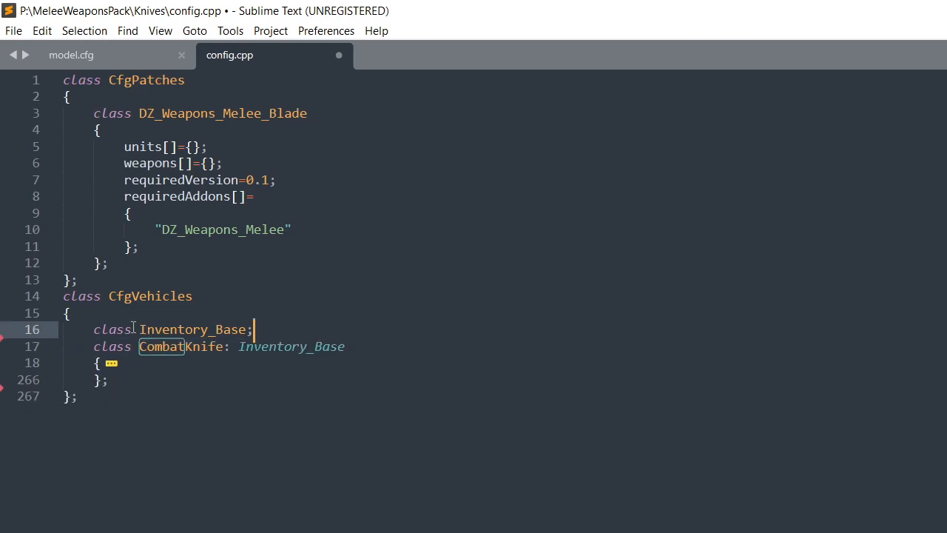
{"action": "left_click_drag", "start_coordinate": [93, 329], "coordinate": [248, 342]}
{"action": "left_click", "coordinate": [378, 329]}
{"action": "left_click_drag", "start_coordinate": [347, 346], "coordinate": [238, 346]}
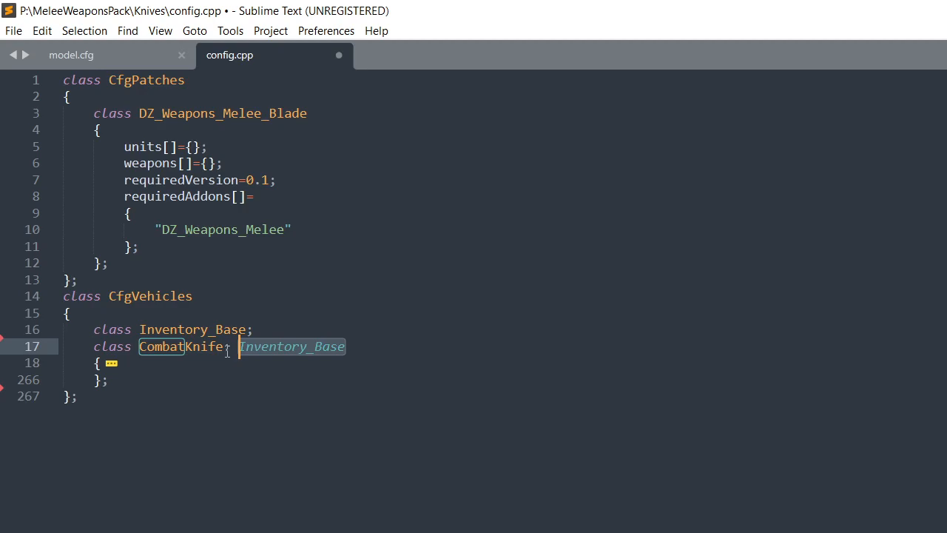
{"action": "left_click_drag", "start_coordinate": [220, 348], "coordinate": [140, 348]}
{"action": "left_click", "coordinate": [503, 278]}
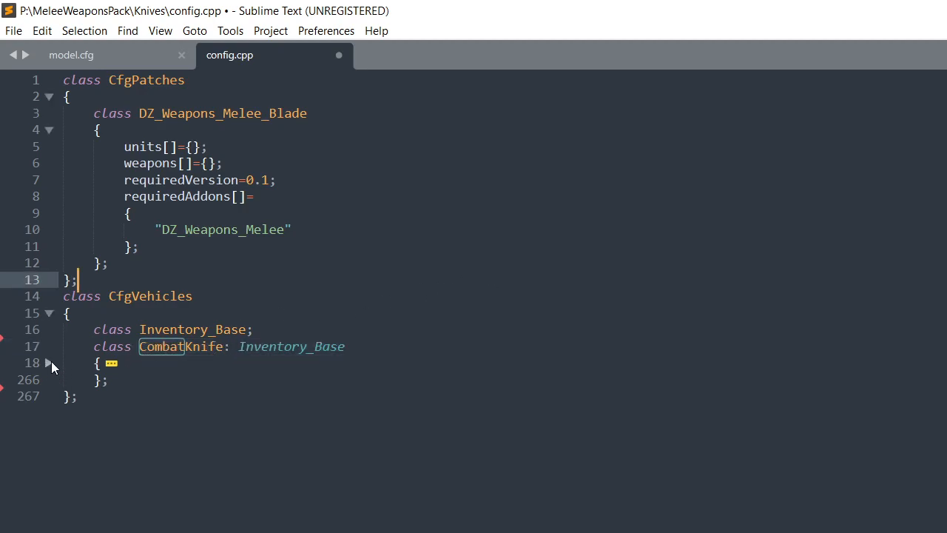
Add the prefix MWP_ to the CombatKnife class name so it reads MWP_CombatKnife
{"action": "left_click", "coordinate": [185, 346]}
{"action": "left_click", "coordinate": [141, 347]}
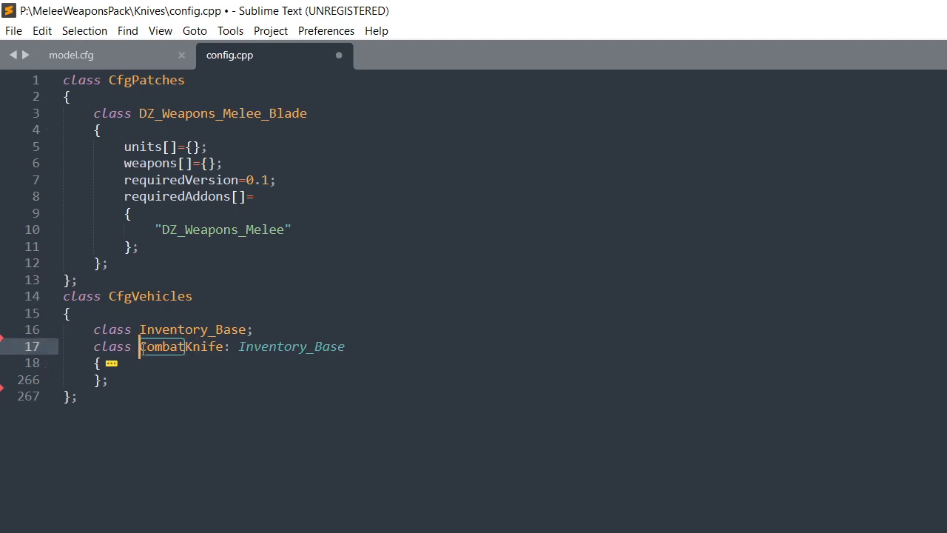
{"action": "key", "text": "alt+Tab"}
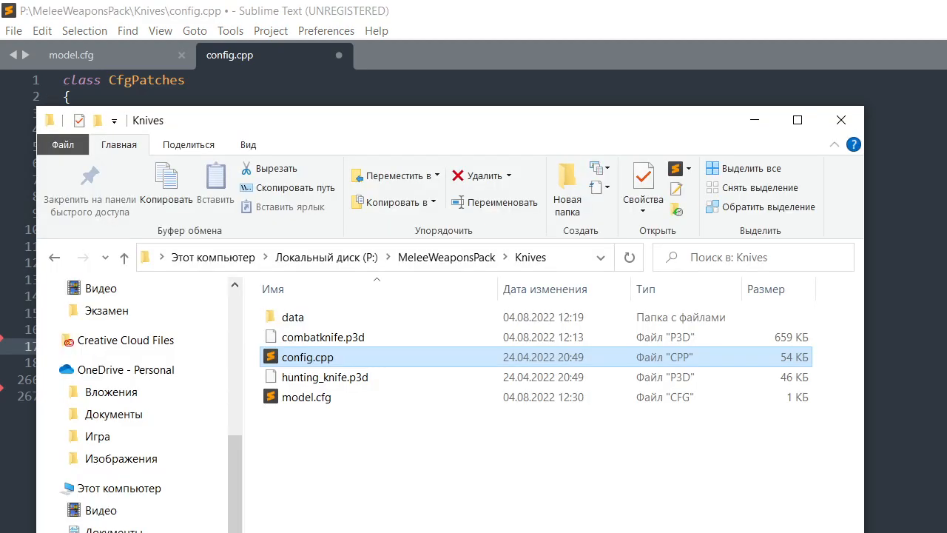
{"action": "key", "text": "alt+Tab"}
{"action": "type", "text": "MWP_"}
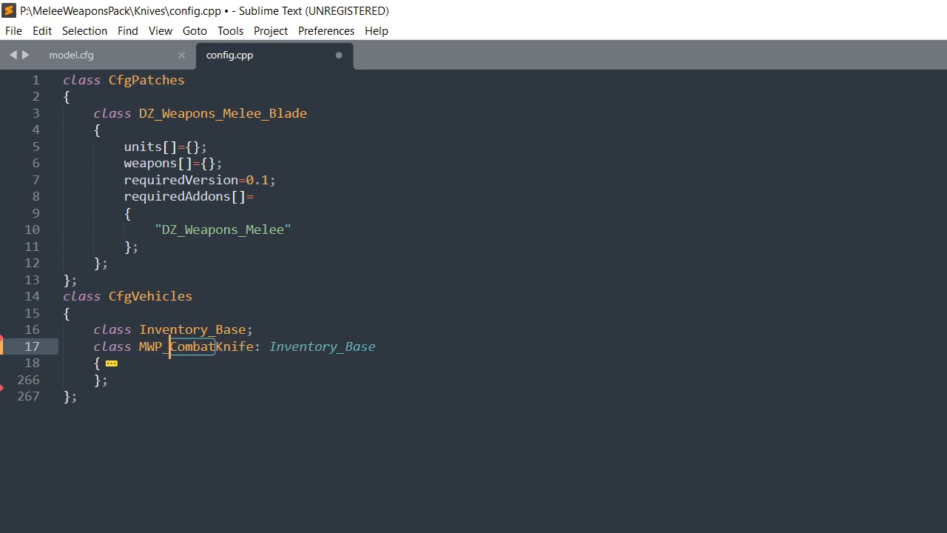
In the browser, search Yandex for "Tactical Knife UC1110", view the United Cutlery listing on eBay and close both pages
{"action": "key", "text": "alt+Tab"}
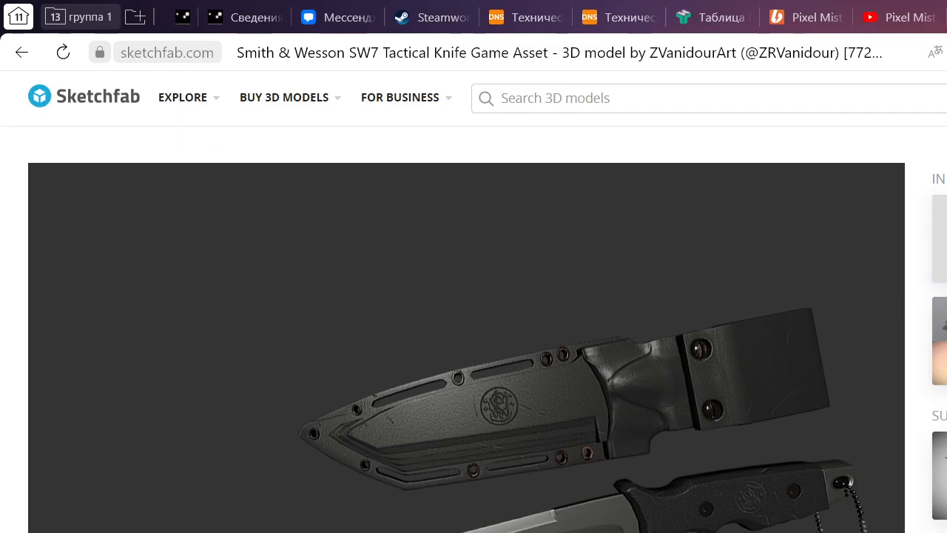
{"action": "key", "text": "ctrl+w"}
{"action": "scroll", "coordinate": [533, 531], "scroll_direction": "down", "scroll_amount": 1}
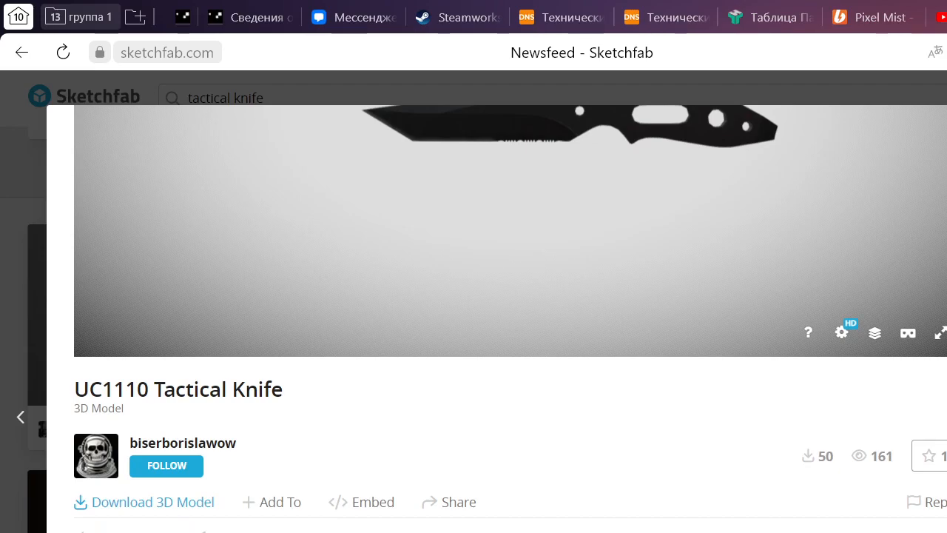
{"action": "key", "text": "ctrl+shift+t"}
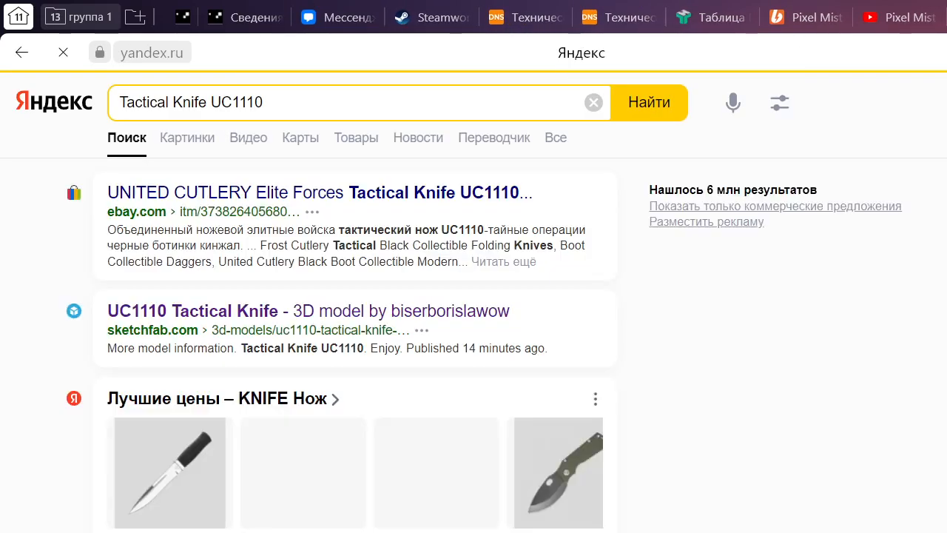
{"action": "left_click", "coordinate": [424, 194]}
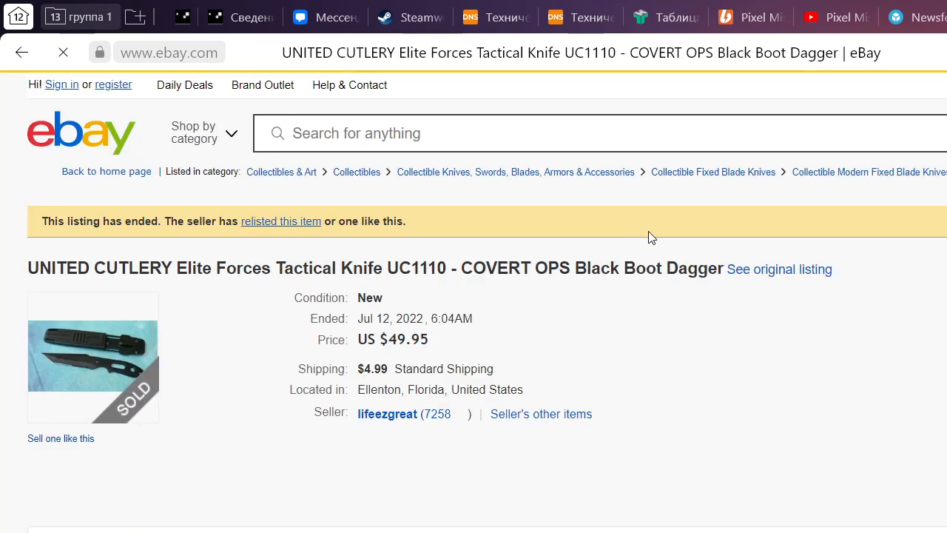
{"action": "scroll", "coordinate": [719, 289], "scroll_direction": "down", "scroll_amount": 1}
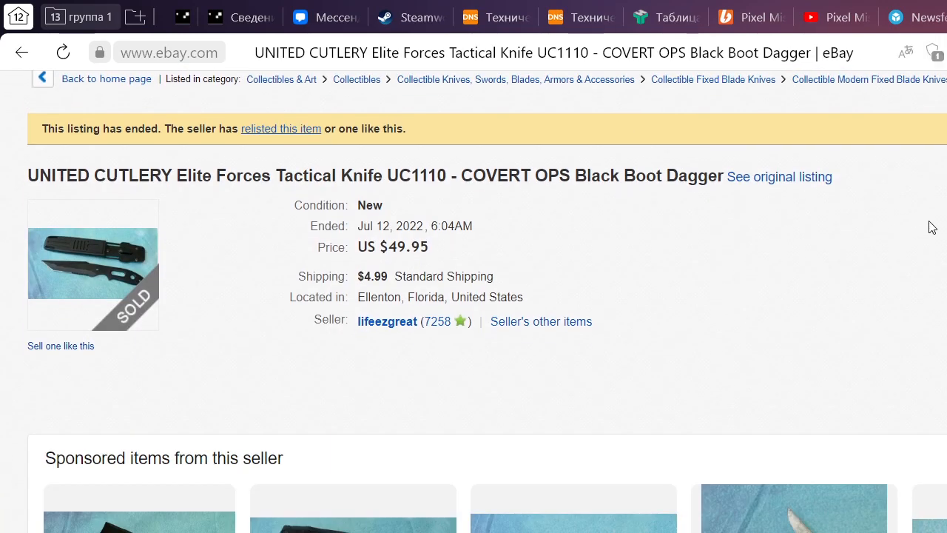
{"action": "scroll", "coordinate": [718, 289], "scroll_direction": "up", "scroll_amount": 1}
{"action": "key", "text": "ctrl+w"}
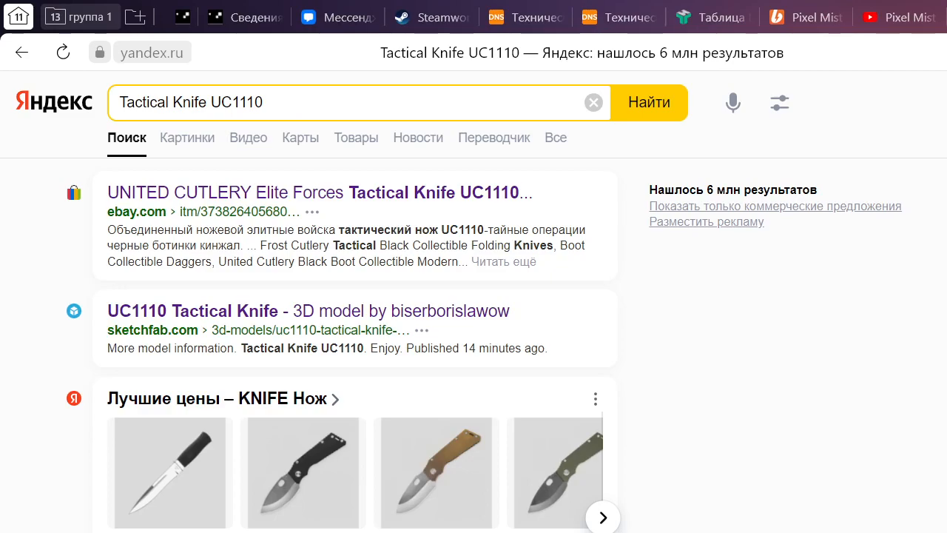
{"action": "key", "text": "ctrl+w"}
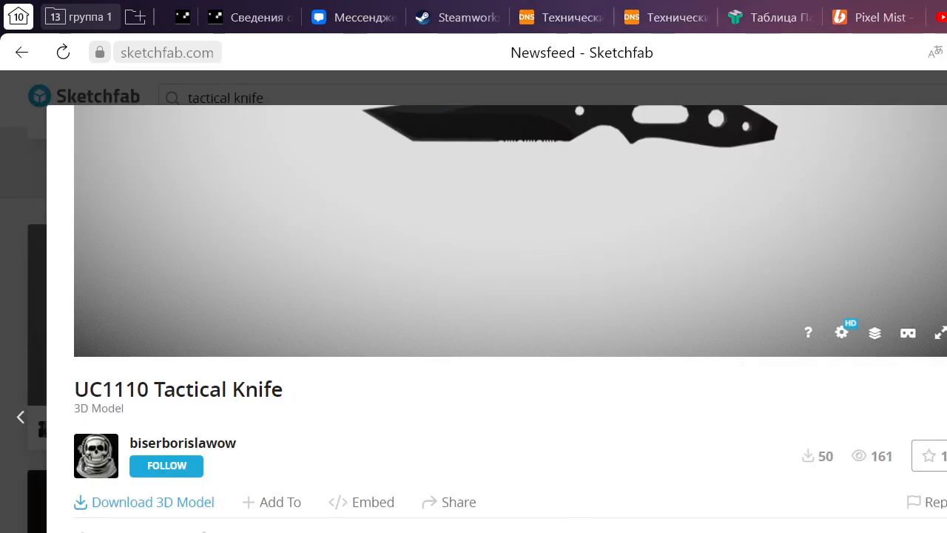
Back in Sublime Text, expand the MWP_CombatKnife class and set its displayName to "Tactical Knife UC1110"
{"action": "key", "text": "alt+Tab"}
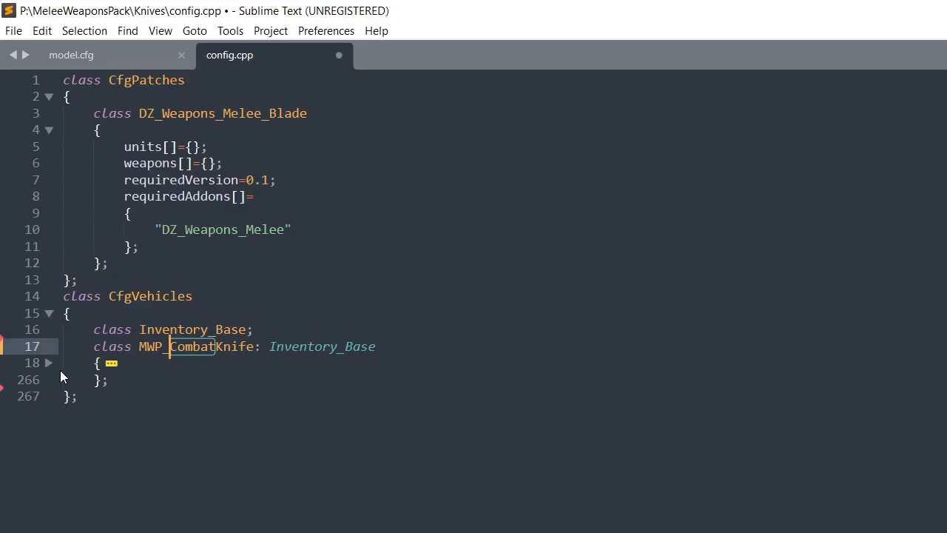
{"action": "left_click", "coordinate": [49, 363]}
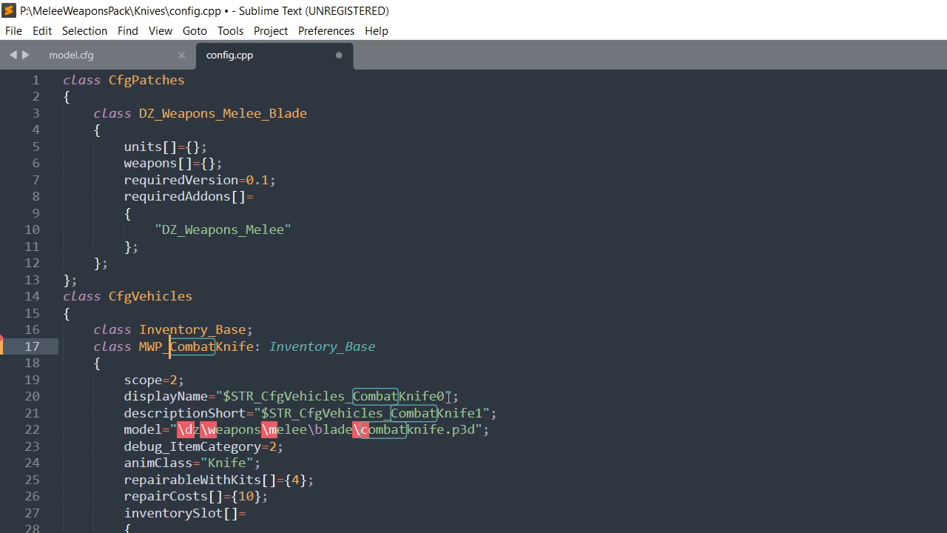
{"action": "left_click_drag", "start_coordinate": [444, 396], "coordinate": [223, 395]}
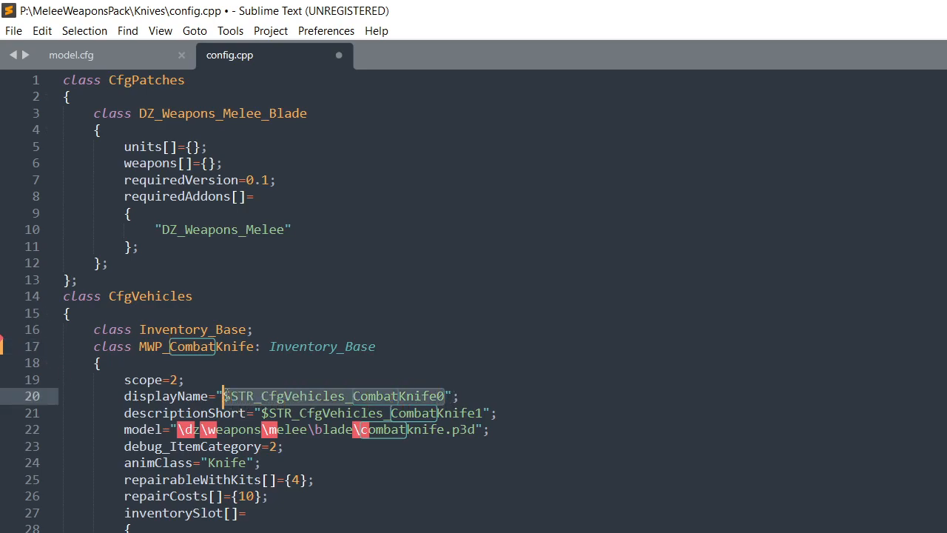
{"action": "type", "text": "Tactical Knife UC1110"}
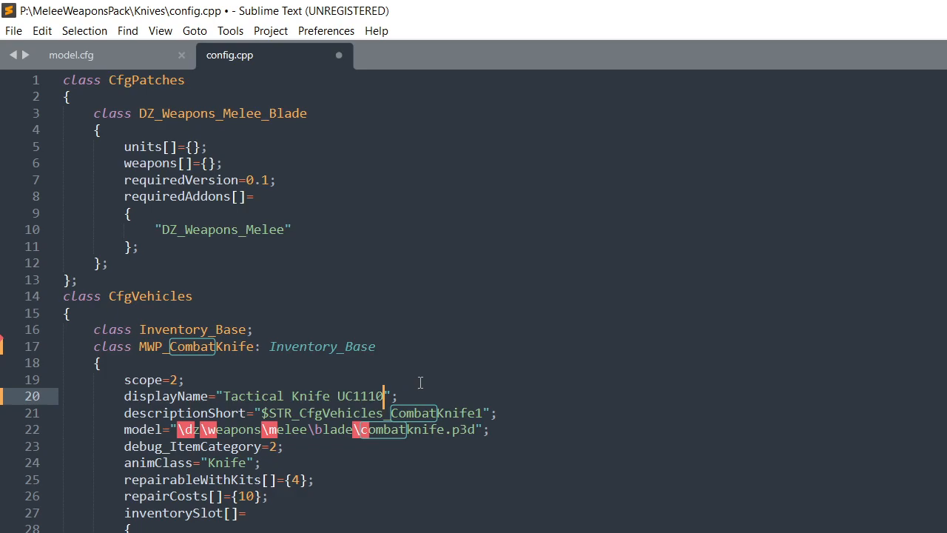
{"action": "scroll", "coordinate": [397, 340], "scroll_direction": "down", "scroll_amount": 1}
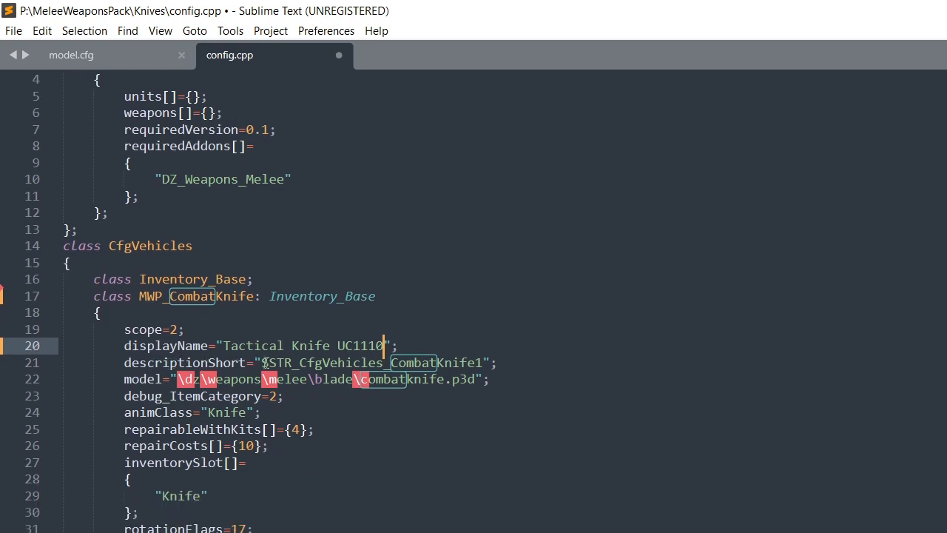
In the browser, search again for the Tactical Knife UC1110 and read the eBay listing's item specifics and description
{"action": "key", "text": "alt+Tab"}
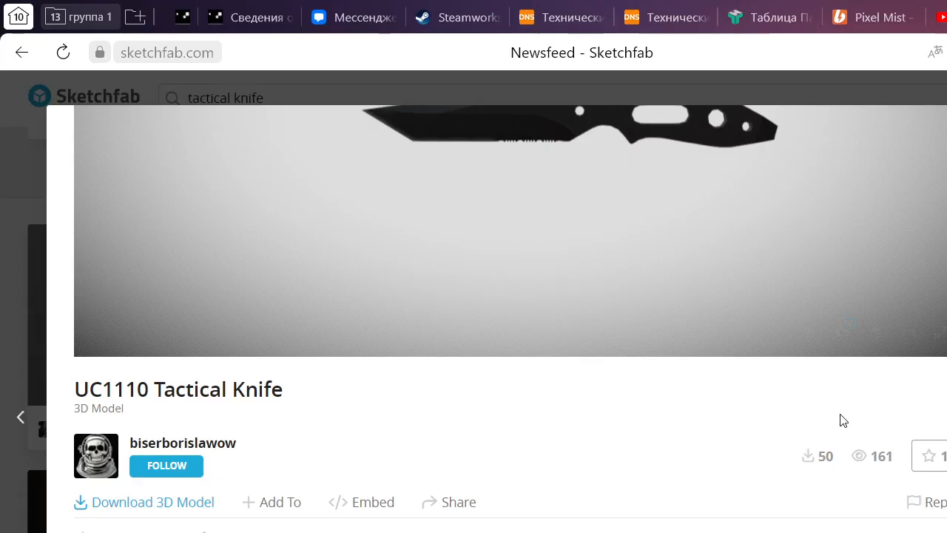
{"action": "key", "text": "shift"}
{"action": "left_click", "coordinate": [302, 402]}
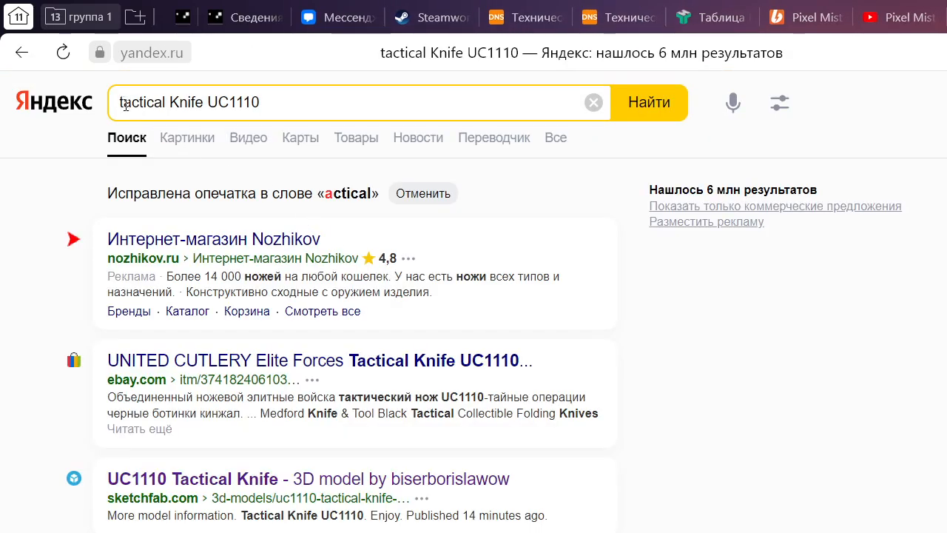
{"action": "left_click", "coordinate": [330, 361]}
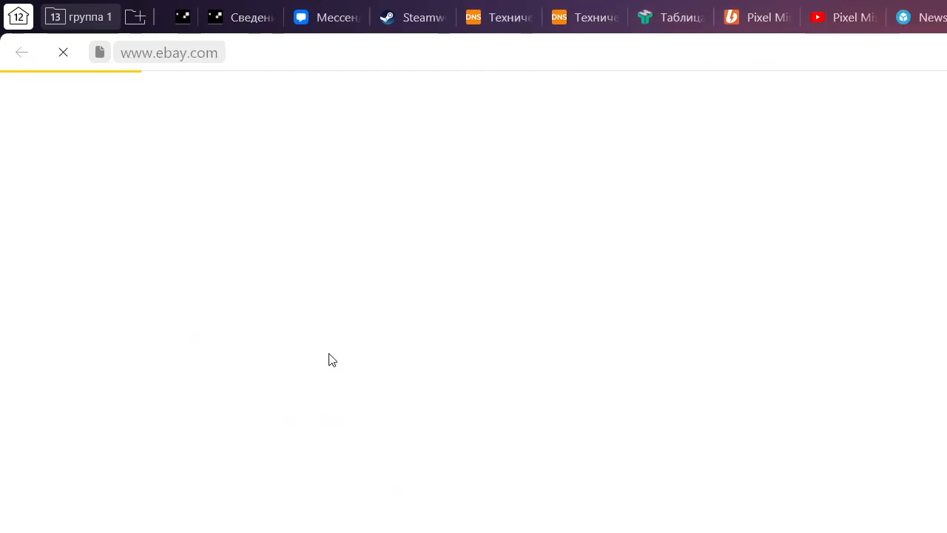
{"action": "scroll", "coordinate": [650, 369], "scroll_direction": "down", "scroll_amount": 5}
{"action": "scroll", "coordinate": [671, 380], "scroll_direction": "down", "scroll_amount": 2}
{"action": "scroll", "coordinate": [875, 343], "scroll_direction": "up", "scroll_amount": 1}
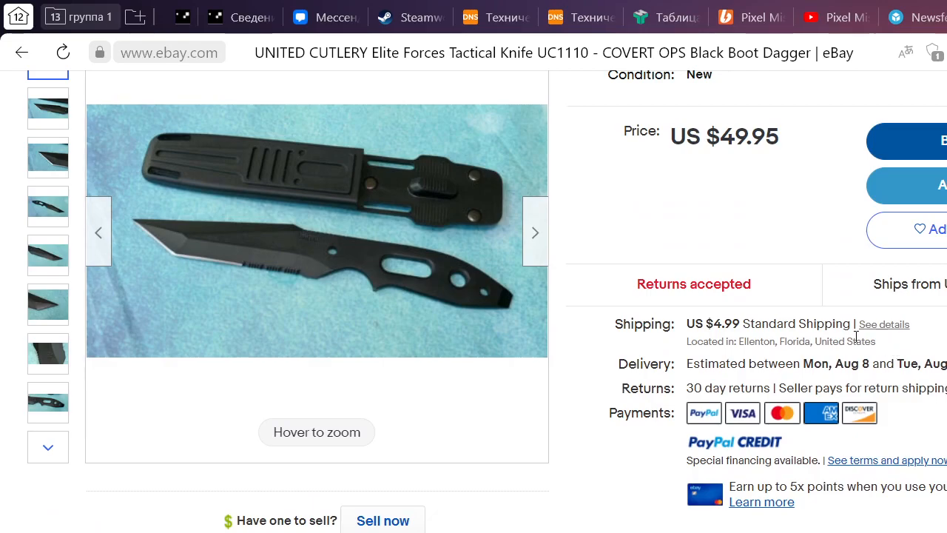
{"action": "scroll", "coordinate": [529, 373], "scroll_direction": "down", "scroll_amount": 1}
{"action": "scroll", "coordinate": [530, 372], "scroll_direction": "down", "scroll_amount": 12}
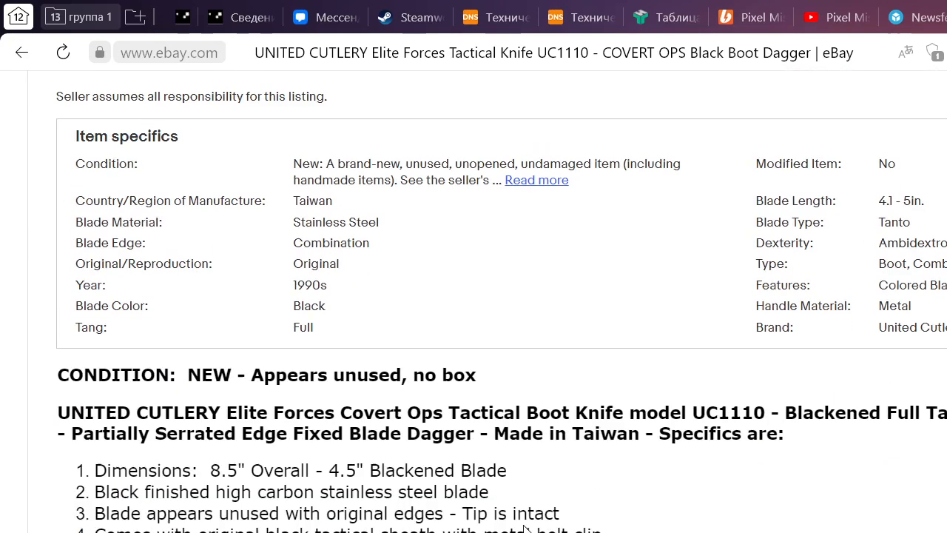
{"action": "scroll", "coordinate": [465, 477], "scroll_direction": "up", "scroll_amount": 2}
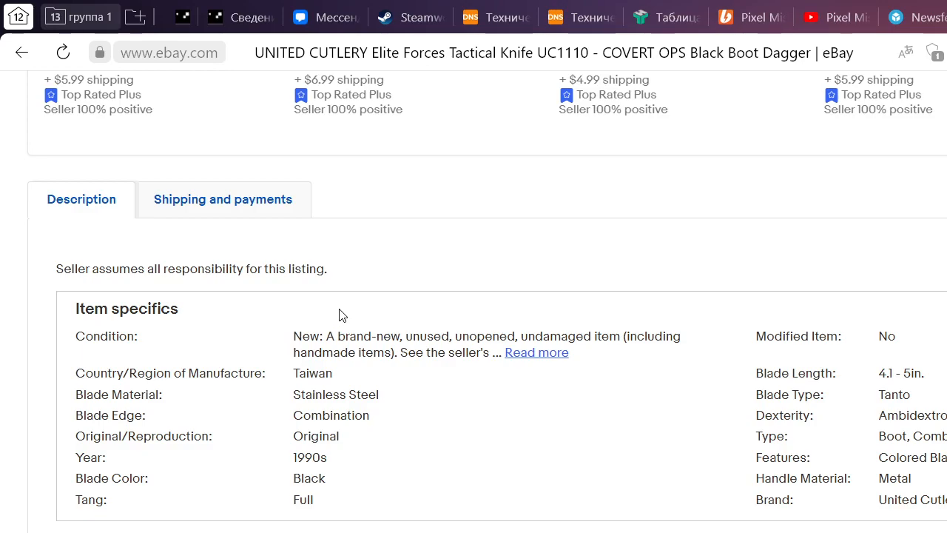
{"action": "scroll", "coordinate": [339, 313], "scroll_direction": "down", "scroll_amount": 1}
{"action": "scroll", "coordinate": [340, 314], "scroll_direction": "down", "scroll_amount": 7}
{"action": "scroll", "coordinate": [339, 314], "scroll_direction": "up", "scroll_amount": 1}
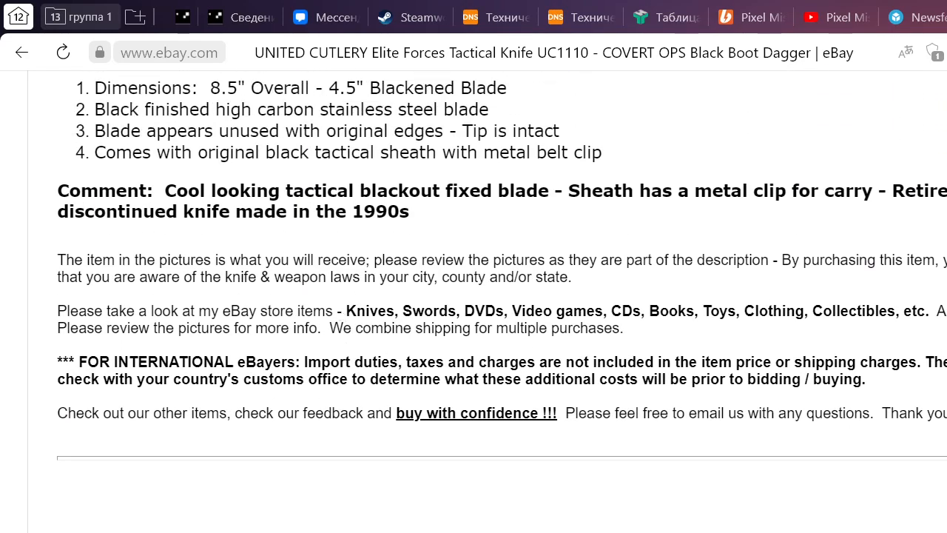
{"action": "key", "text": "ctrl+w"}
Open the Elite Forces Tactical Knife-UC1110 page on Protection Depot from the search results and compare its knife with the Sketchfab model
{"action": "scroll", "coordinate": [757, 372], "scroll_direction": "down", "scroll_amount": 5}
{"action": "scroll", "coordinate": [757, 372], "scroll_direction": "down", "scroll_amount": 10}
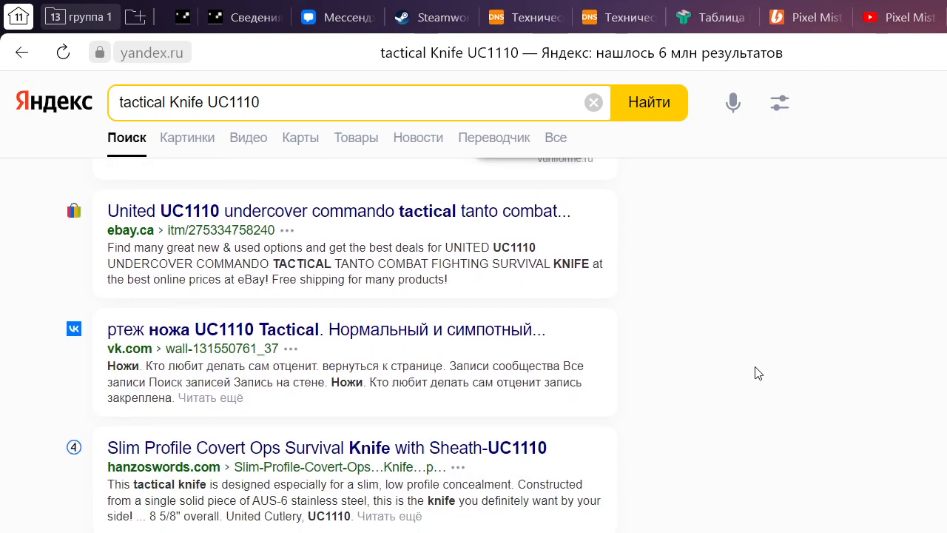
{"action": "scroll", "coordinate": [757, 372], "scroll_direction": "down", "scroll_amount": 2}
{"action": "left_click", "coordinate": [318, 473]}
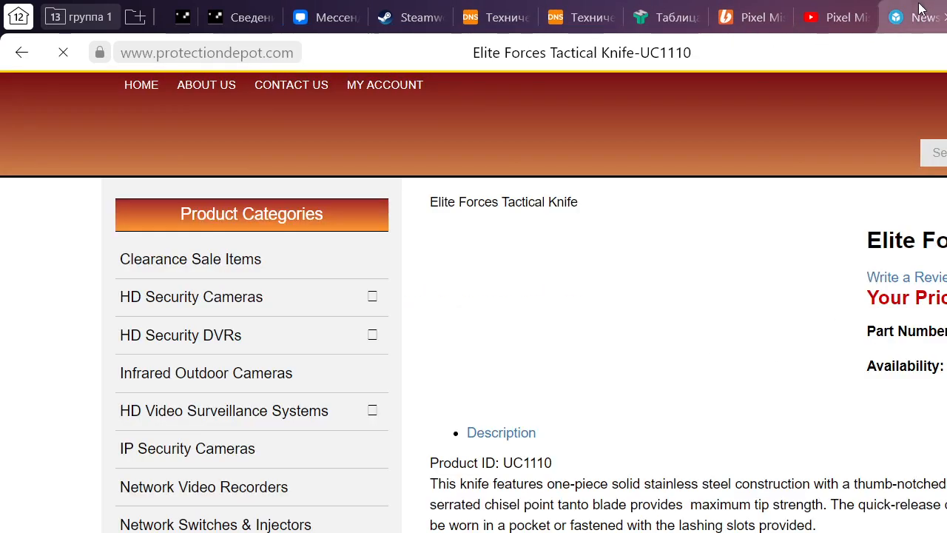
{"action": "left_click", "coordinate": [914, 10]}
{"action": "scroll", "coordinate": [740, 460], "scroll_direction": "up", "scroll_amount": 3}
{"action": "mouse_move", "coordinate": [718, 319]}
{"action": "left_mouse_down"}
{"action": "mouse_move", "coordinate": [558, 309]}
{"action": "mouse_move", "coordinate": [759, 315]}
{"action": "mouse_move", "coordinate": [748, 289]}
{"action": "mouse_move", "coordinate": [762, 289]}
{"action": "left_mouse_up"}
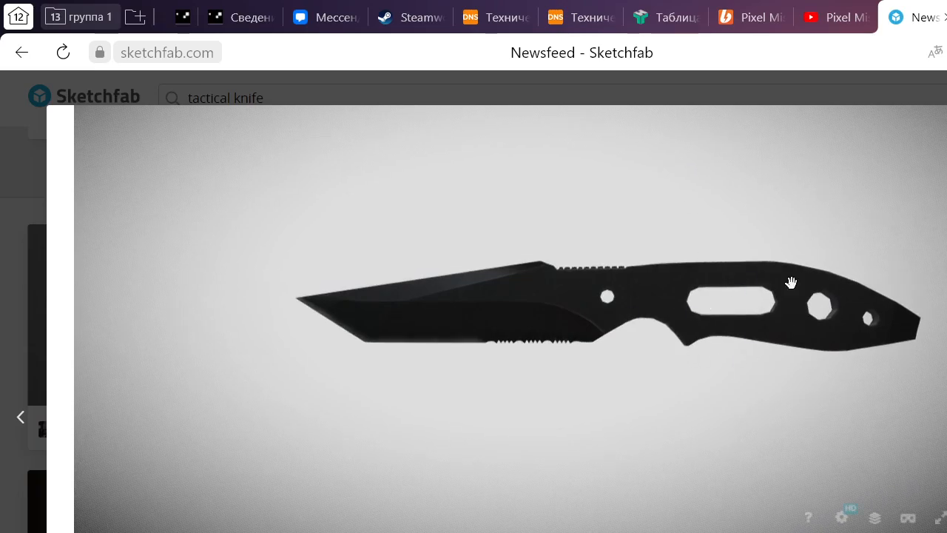
{"action": "key", "text": "ctrl+Tab"}
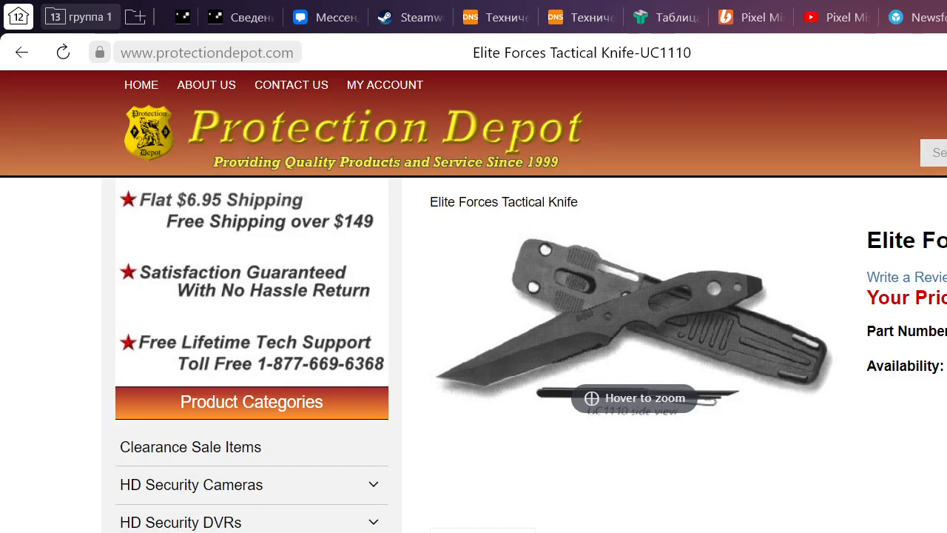
Select the product description paragraph beginning "This knife features one-piece solid stainless steel construction" and return to config.cpp in Sublime Text
{"action": "scroll", "coordinate": [473, 301], "scroll_direction": "down", "scroll_amount": 1}
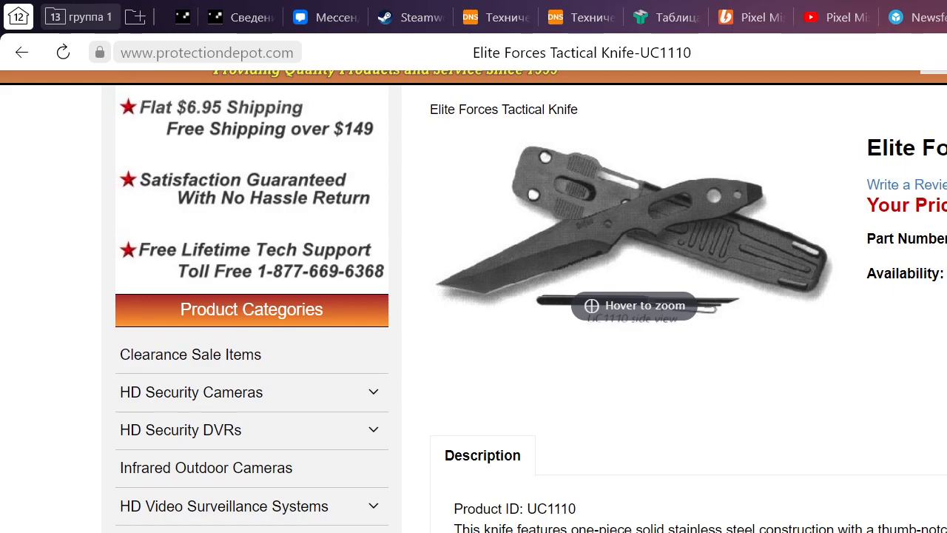
{"action": "scroll", "coordinate": [473, 301], "scroll_direction": "down", "scroll_amount": 1}
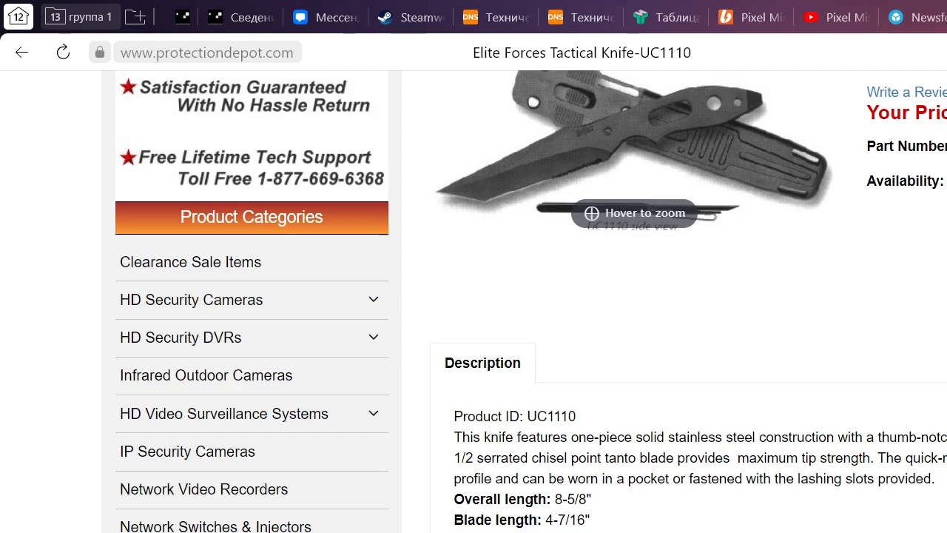
{"action": "left_click_drag", "start_coordinate": [935, 479], "coordinate": [454, 437]}
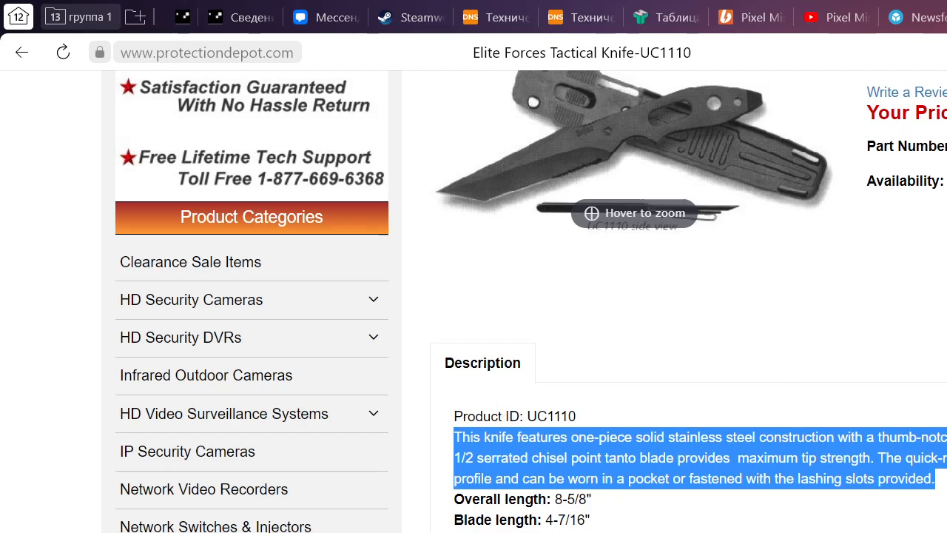
{"action": "key", "text": "alt+Tab"}
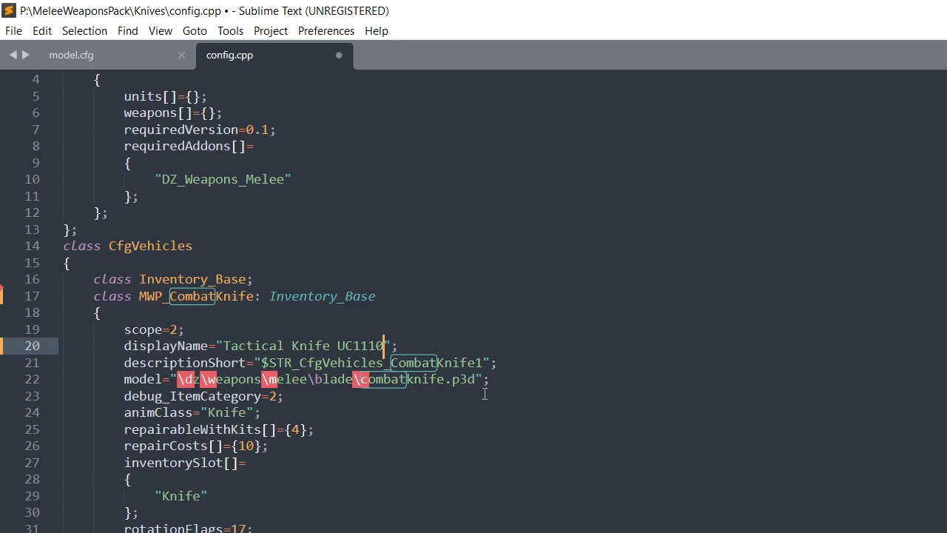
Replace the MWP_CombatKnife descriptionShort text with the copied product description beginning "This knife features one-piece solid stainless steel construction" and save config.cpp
{"action": "left_click_drag", "start_coordinate": [481, 362], "coordinate": [261, 363]}
{"action": "key", "text": "ctrl+v"}
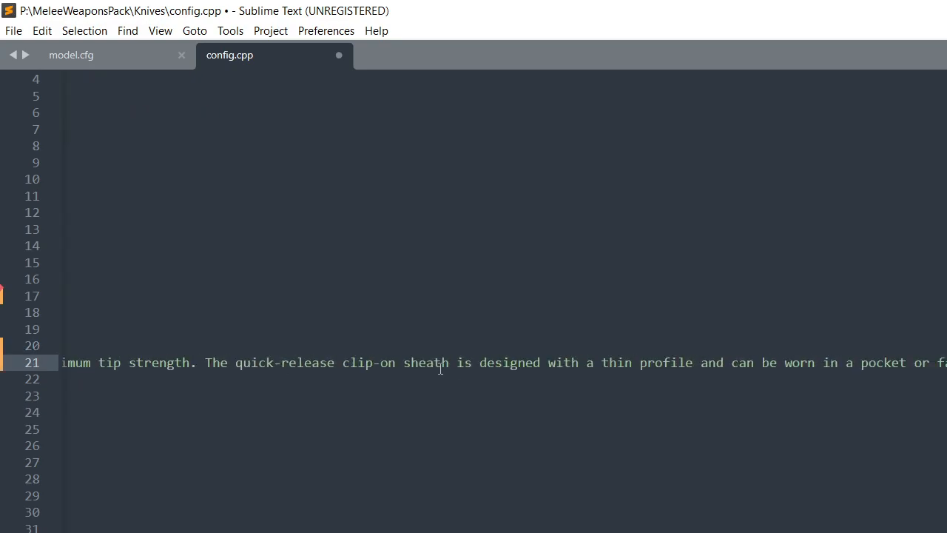
{"action": "scroll", "coordinate": [503, 363], "scroll_direction": "left", "scroll_amount": 10}
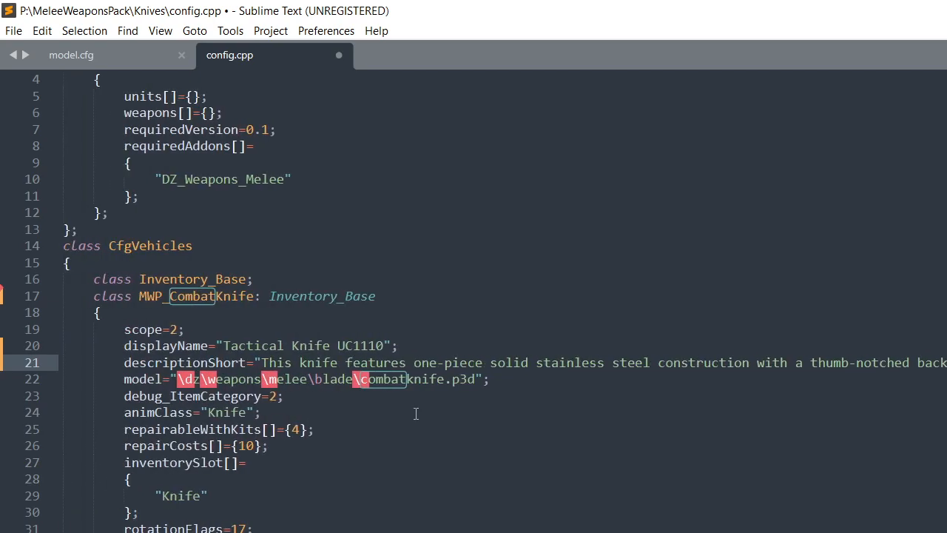
{"action": "key", "text": "ctrl+s"}
Switch to the Knives folder in File Explorer and permanently delete hunting_knife.p3d
{"action": "key", "text": "alt+Tab"}
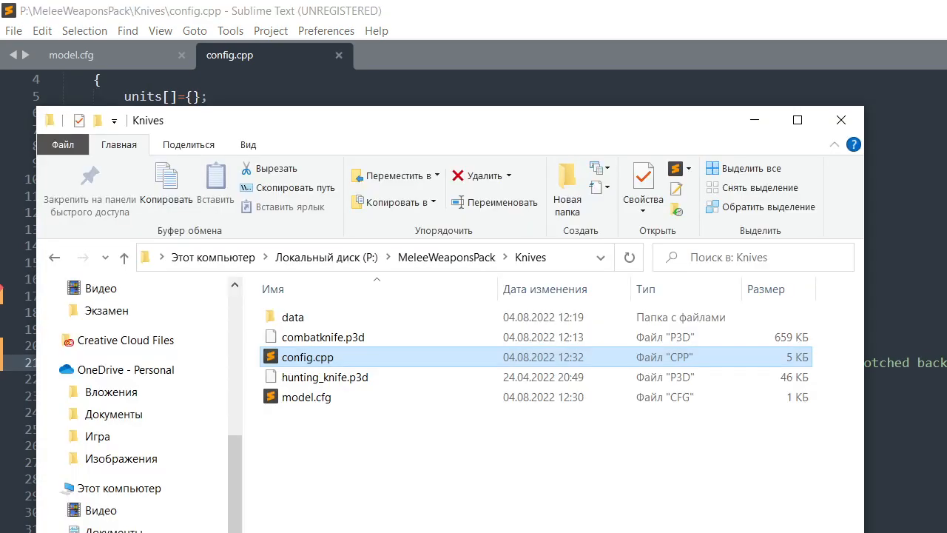
{"action": "left_click", "coordinate": [372, 377]}
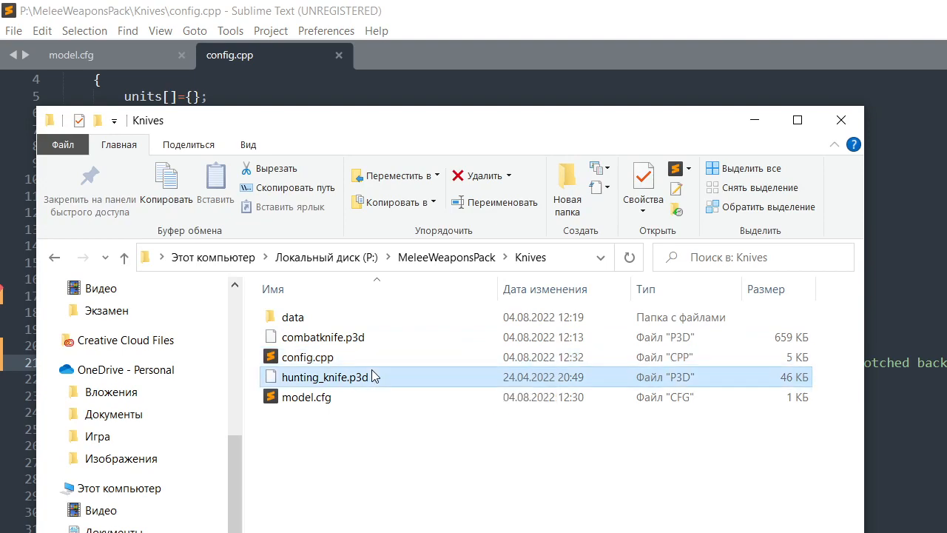
{"action": "key", "text": "shift+Delete"}
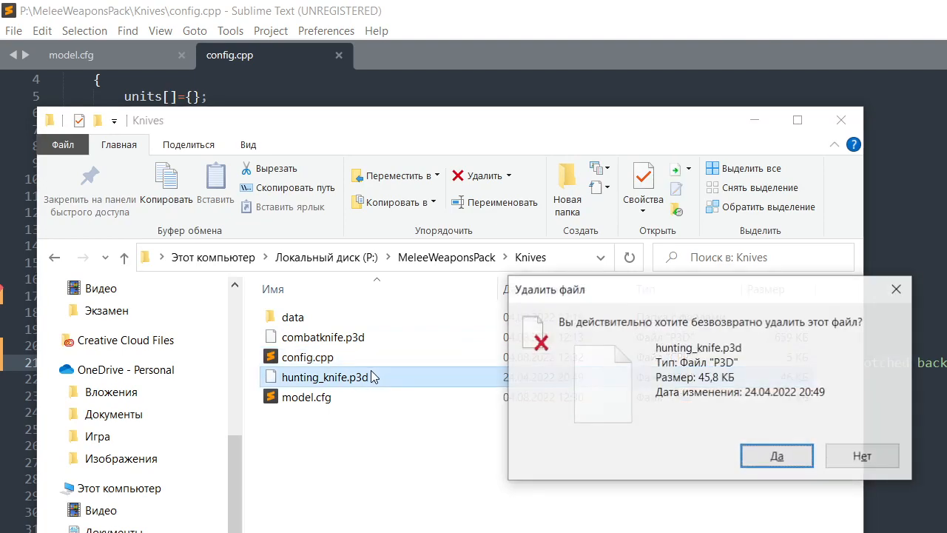
{"action": "left_click", "coordinate": [776, 456]}
Rename combatknife.p3d in the Knives folder to UC1110.p3d, copying the name UC1110 from the displayName in config.cpp
{"action": "left_click", "coordinate": [379, 330]}
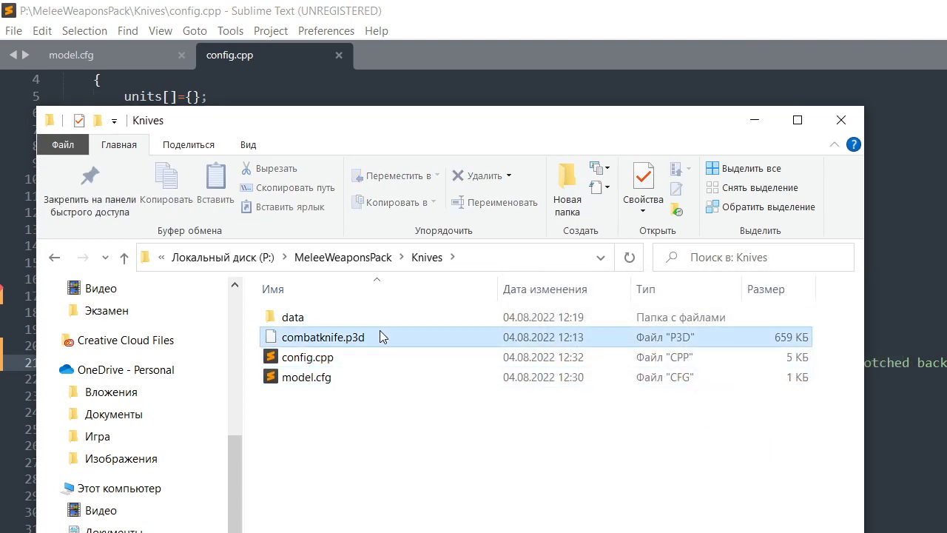
{"action": "key", "text": "F2"}
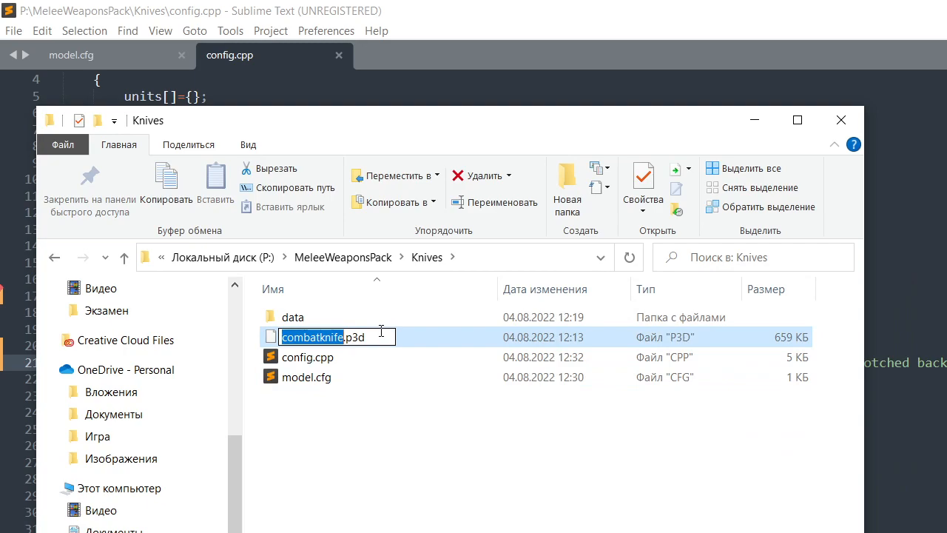
{"action": "key", "text": "alt+Tab"}
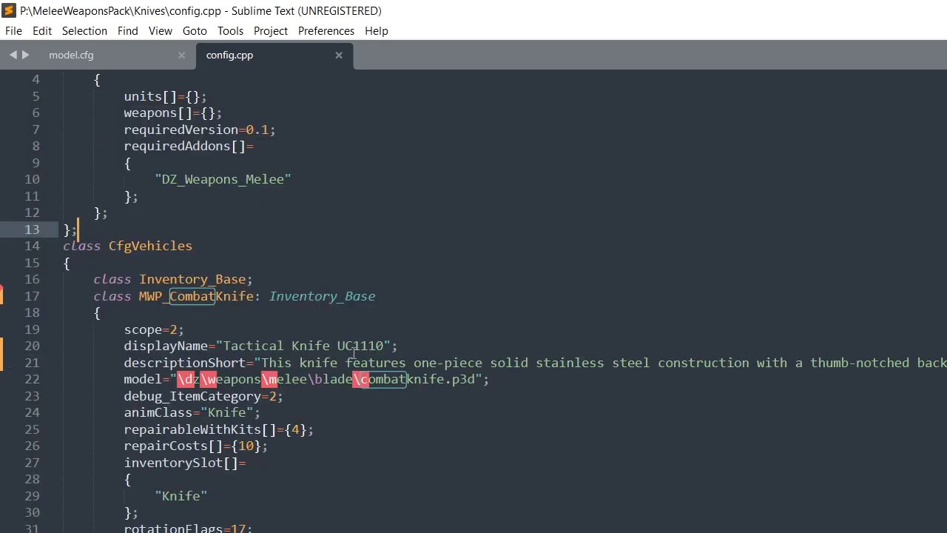
{"action": "left_click_drag", "start_coordinate": [385, 345], "coordinate": [337, 346]}
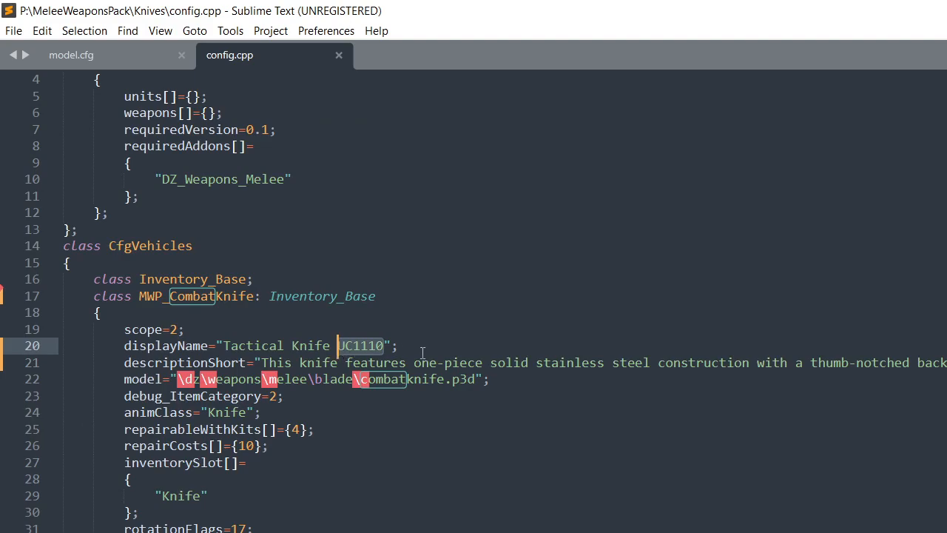
{"action": "key", "text": "ctrl+c"}
{"action": "key", "text": "alt+Tab"}
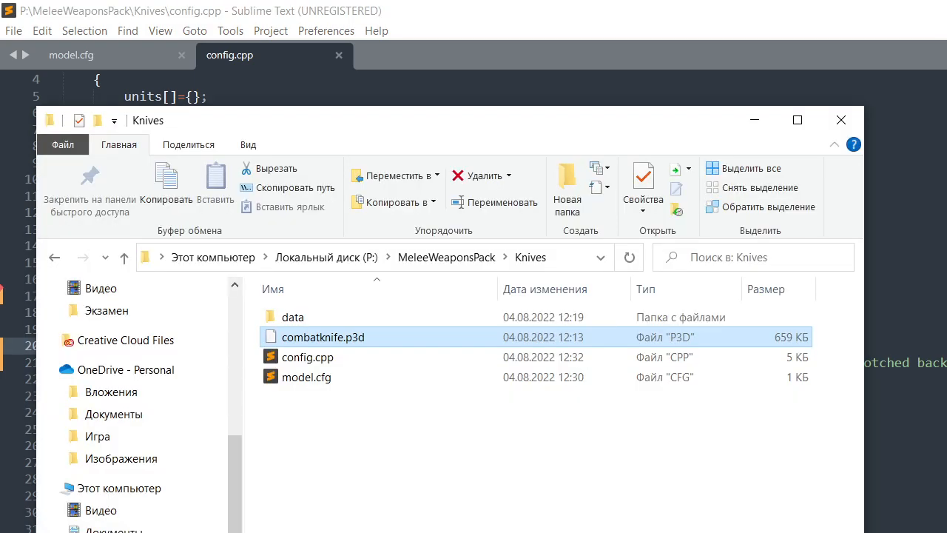
{"action": "key", "text": "F2"}
{"action": "key", "text": "ctrl+v"}
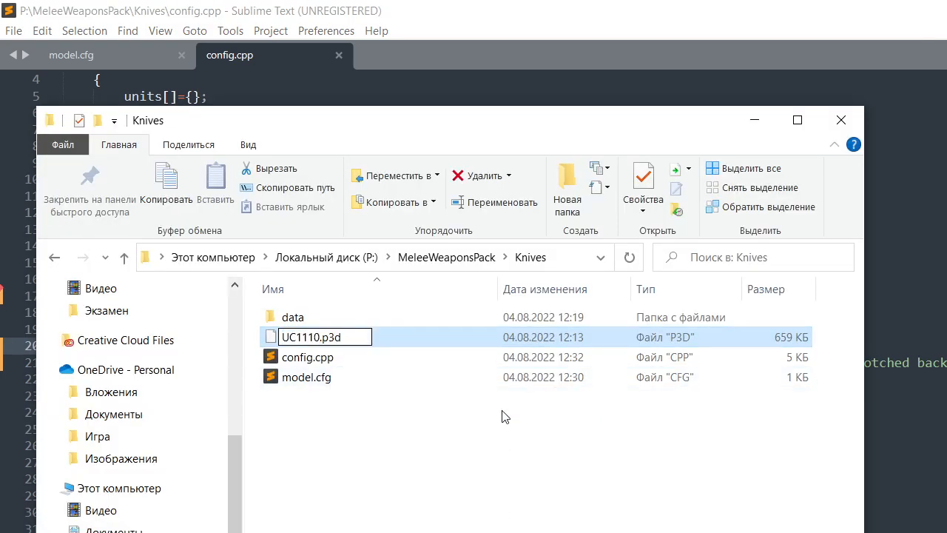
{"action": "key", "text": "Return"}
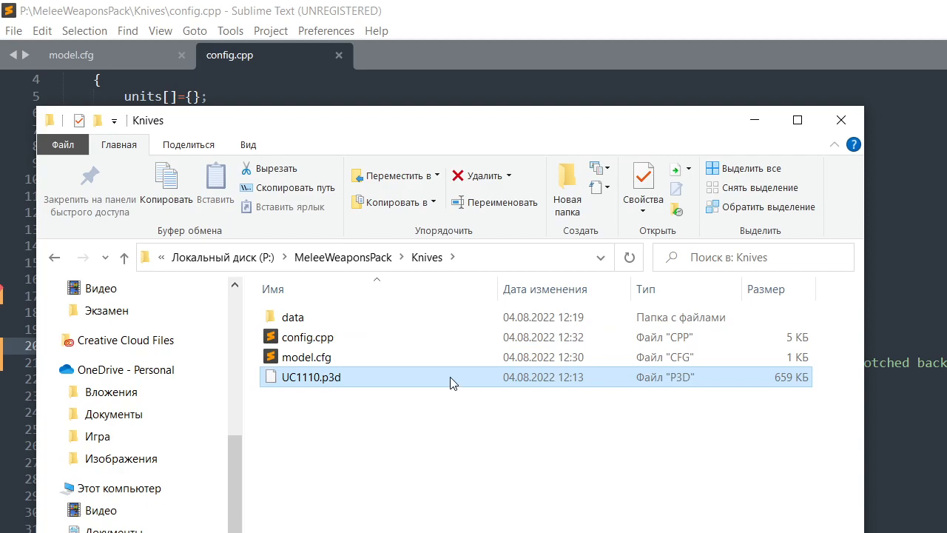
Copy the file path of UC1110.p3d and set the knife's model in config.cpp to "MeleeWeaponsPack\Knives\UC1110.p3d", without the drive prefix
{"action": "right_click", "coordinate": [450, 377]}
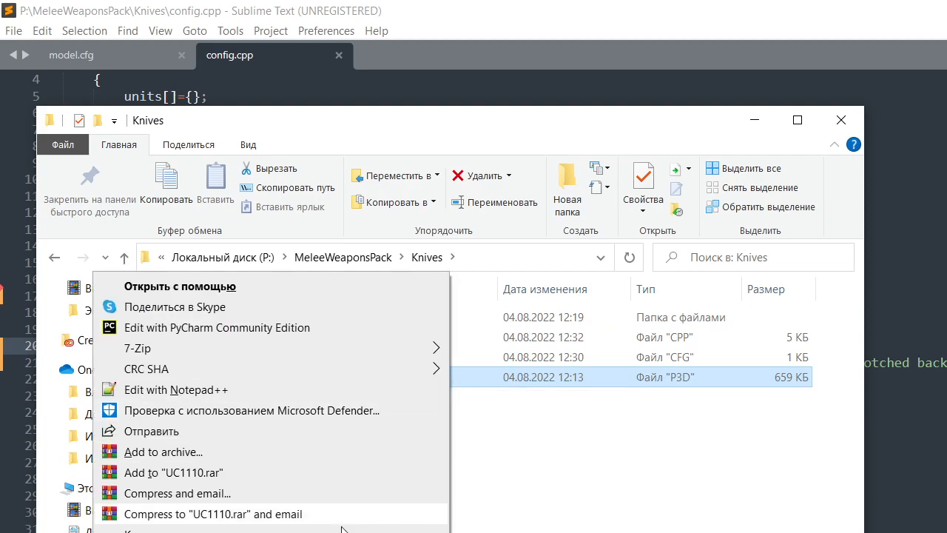
{"action": "key", "text": "Escape"}
{"action": "key", "text": "alt+Tab"}
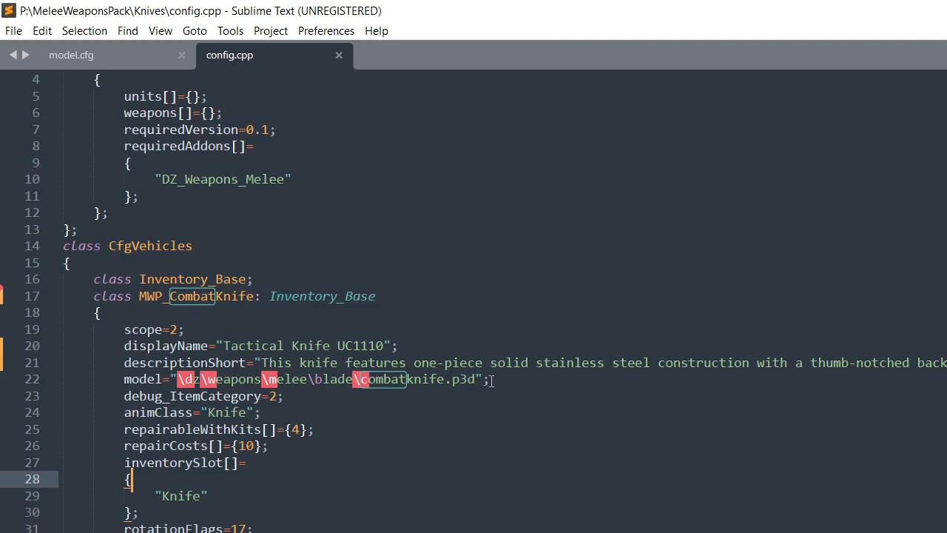
{"action": "left_click_drag", "start_coordinate": [484, 379], "coordinate": [170, 380]}
{"action": "key", "text": "ctrl+v"}
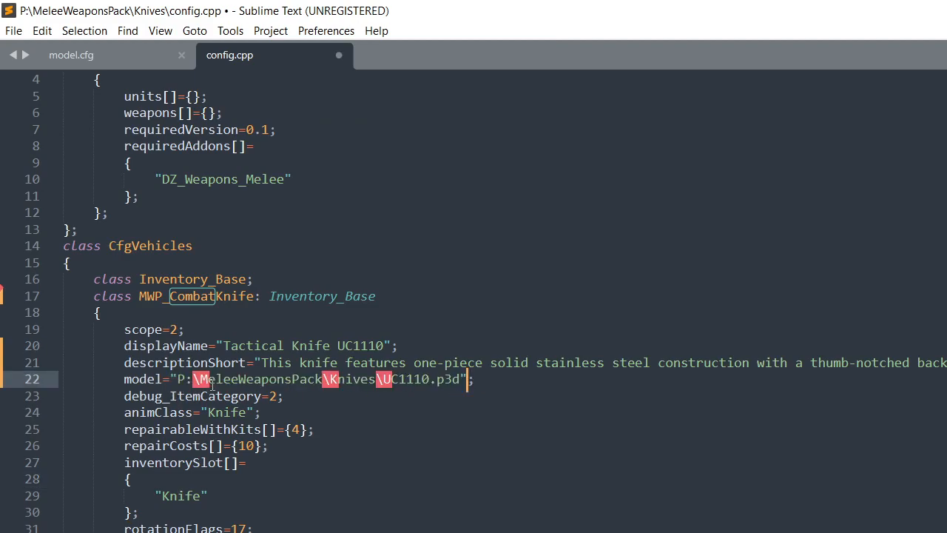
{"action": "left_click", "coordinate": [202, 379]}
{"action": "key", "text": "BackSpace"}
{"action": "key", "text": "BackSpace"}
{"action": "key", "text": "BackSpace"}
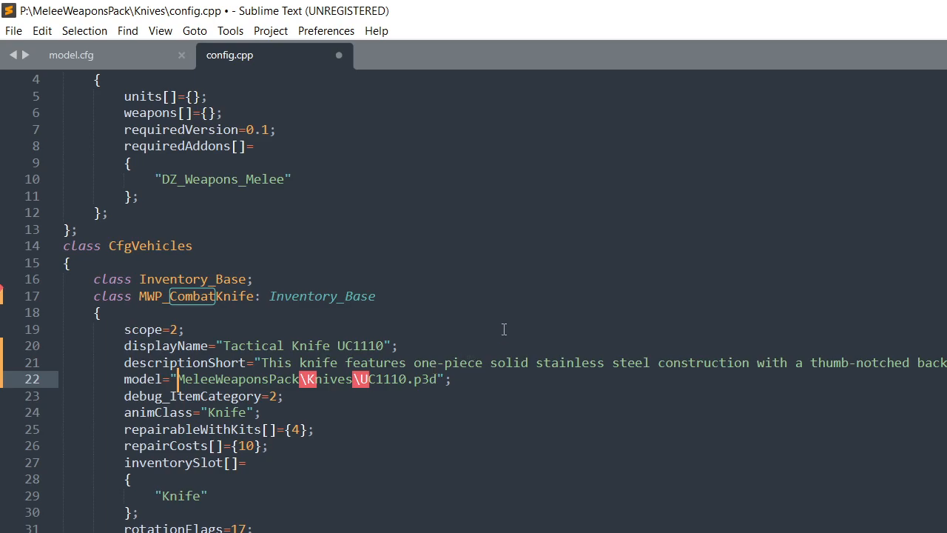
Set hitpoints to 250 in the Health class of the MWP_CombatKnife DamageSystem
{"action": "left_click_drag", "start_coordinate": [139, 294], "coordinate": [256, 325]}
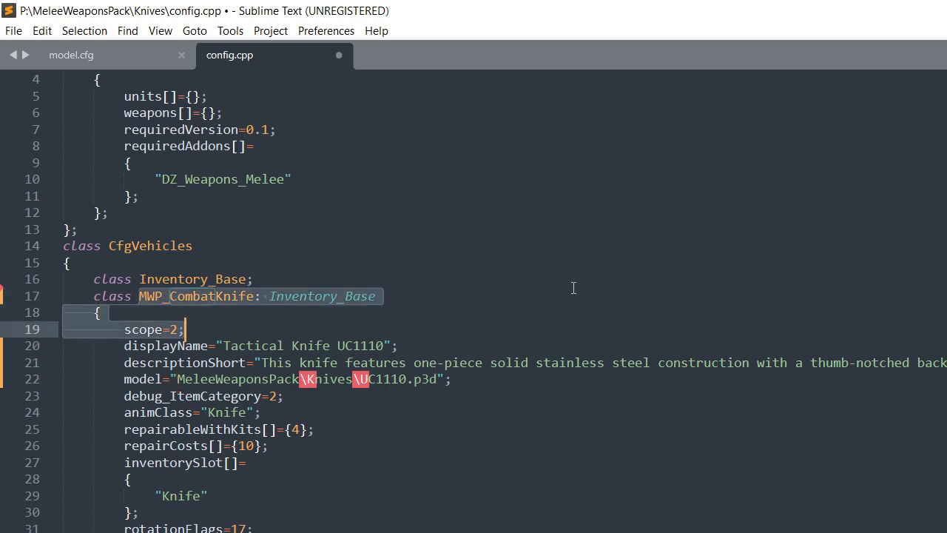
{"action": "left_click", "coordinate": [574, 290]}
{"action": "scroll", "coordinate": [463, 305], "scroll_direction": "down", "scroll_amount": 1}
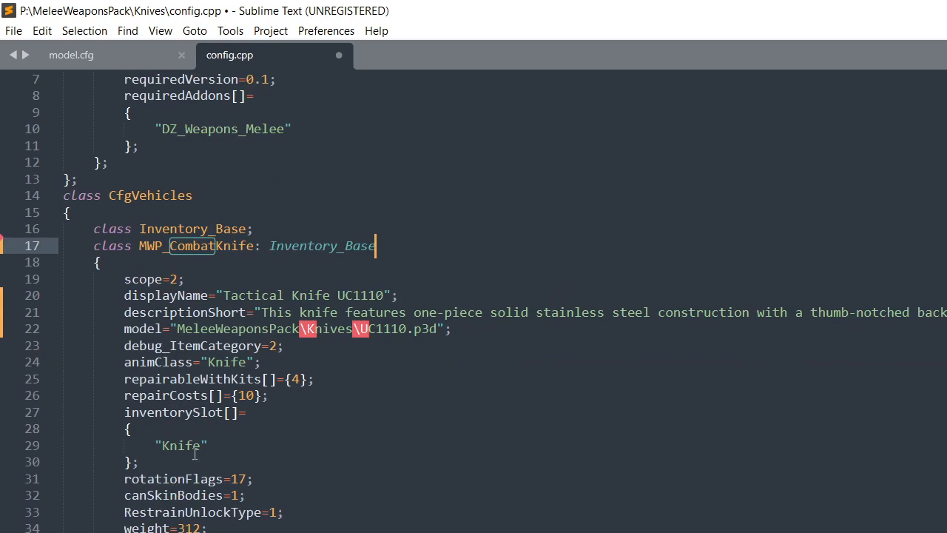
{"action": "scroll", "coordinate": [328, 408], "scroll_direction": "down", "scroll_amount": 6}
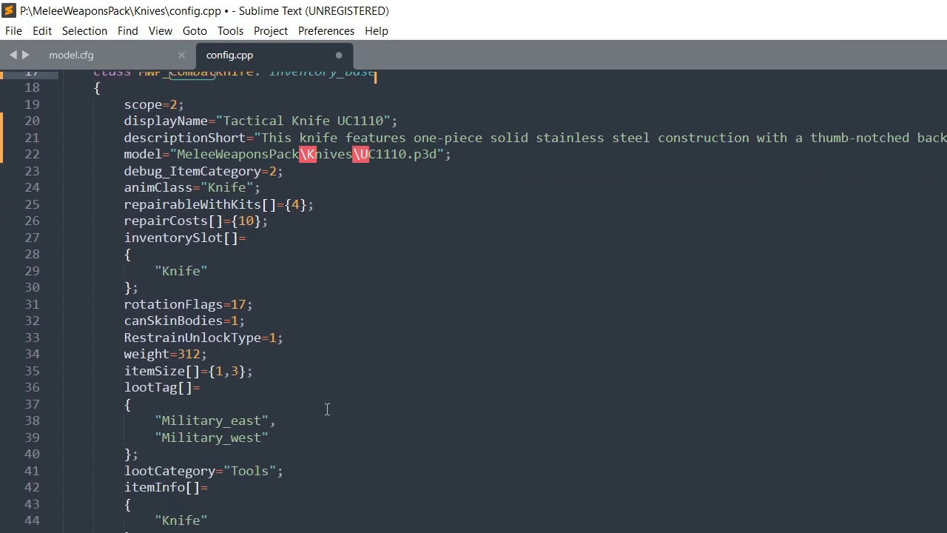
{"action": "scroll", "coordinate": [327, 409], "scroll_direction": "down", "scroll_amount": 2}
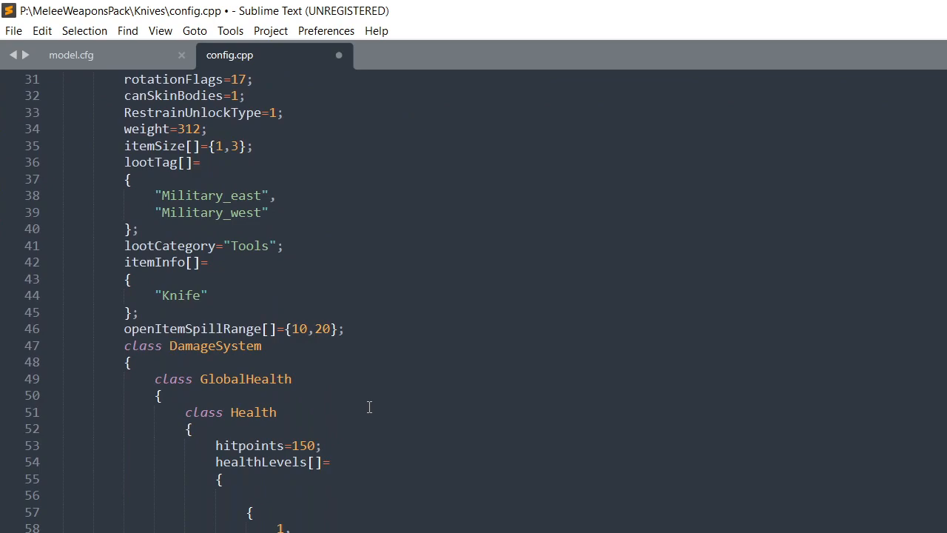
{"action": "left_click", "coordinate": [298, 445]}
{"action": "key", "text": "BackSpace"}
{"action": "type", "text": "2"}
In MeleeModes, set the range to 1.1 for Default and Heavy and 3.0 for Sprint, and save config.cpp
{"action": "scroll", "coordinate": [331, 437], "scroll_direction": "up", "scroll_amount": 4}
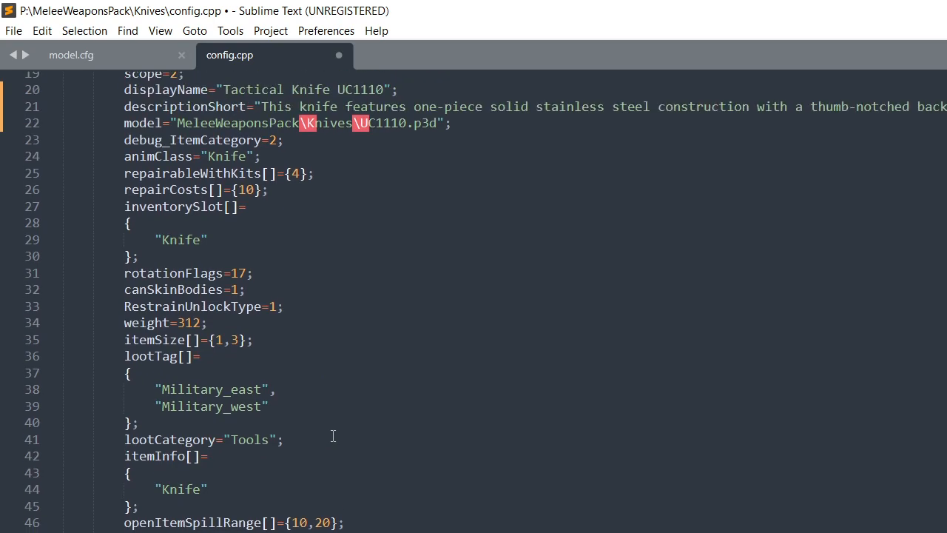
{"action": "scroll", "coordinate": [333, 435], "scroll_direction": "up", "scroll_amount": 2}
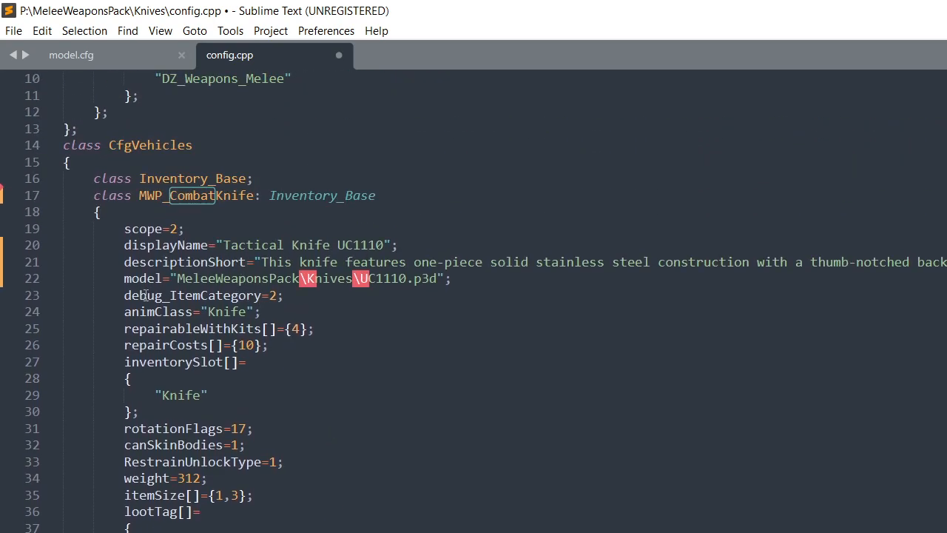
{"action": "scroll", "coordinate": [463, 332], "scroll_direction": "down", "scroll_amount": 20}
{"action": "scroll", "coordinate": [480, 333], "scroll_direction": "down", "scroll_amount": 5}
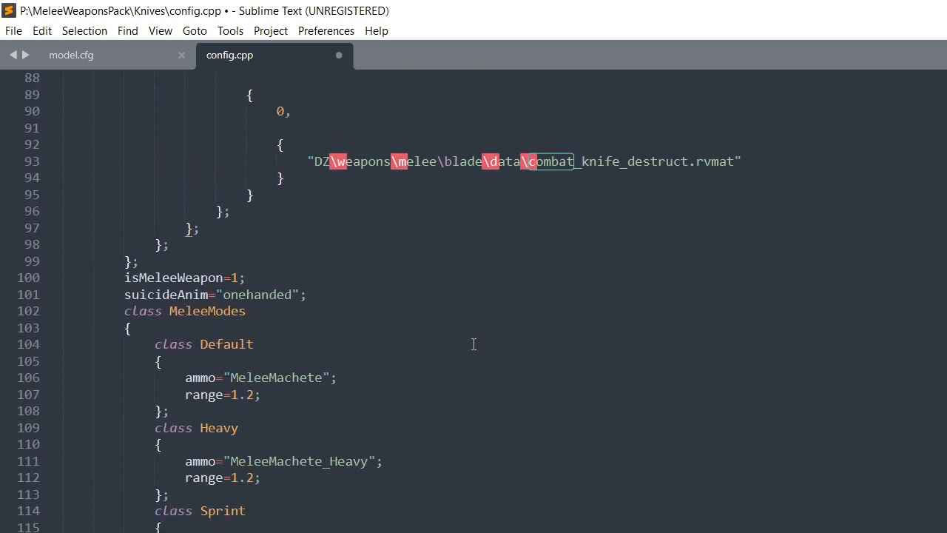
{"action": "scroll", "coordinate": [466, 344], "scroll_direction": "down", "scroll_amount": 4}
{"action": "scroll", "coordinate": [444, 331], "scroll_direction": "up", "scroll_amount": 3}
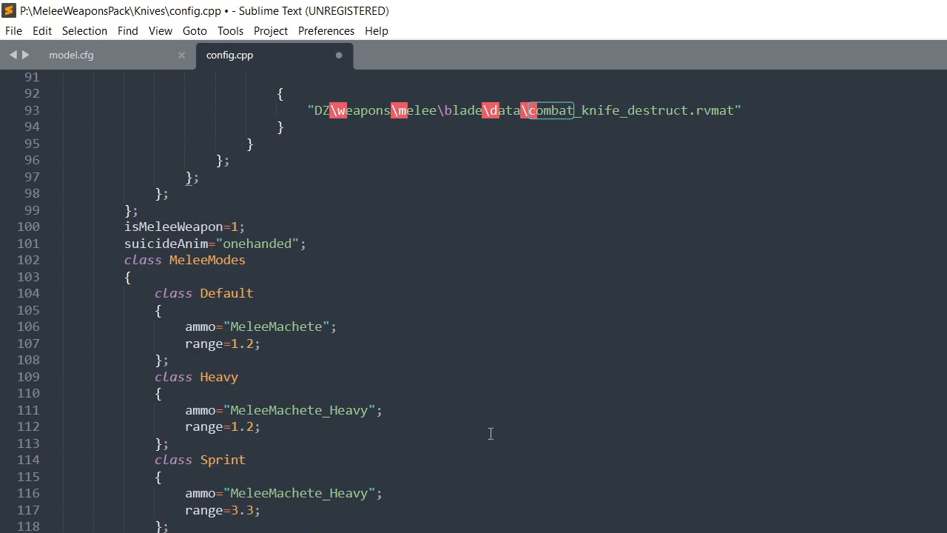
{"action": "scroll", "coordinate": [482, 439], "scroll_direction": "up", "scroll_amount": 2}
{"action": "left_click", "coordinate": [255, 442]}
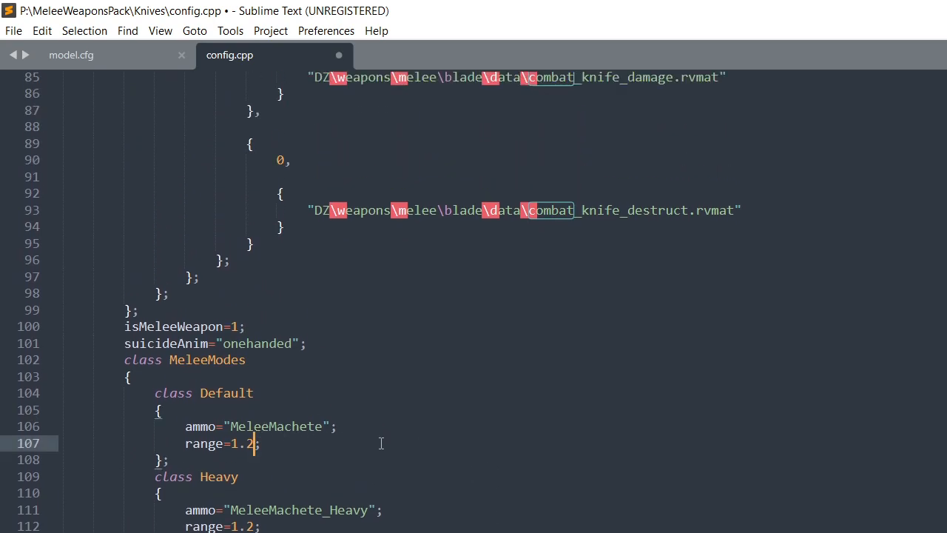
{"action": "key", "text": "BackSpace"}
{"action": "type", "text": "1"}
{"action": "left_click", "coordinate": [255, 526]}
{"action": "key", "text": "BackSpace"}
{"action": "type", "text": "1"}
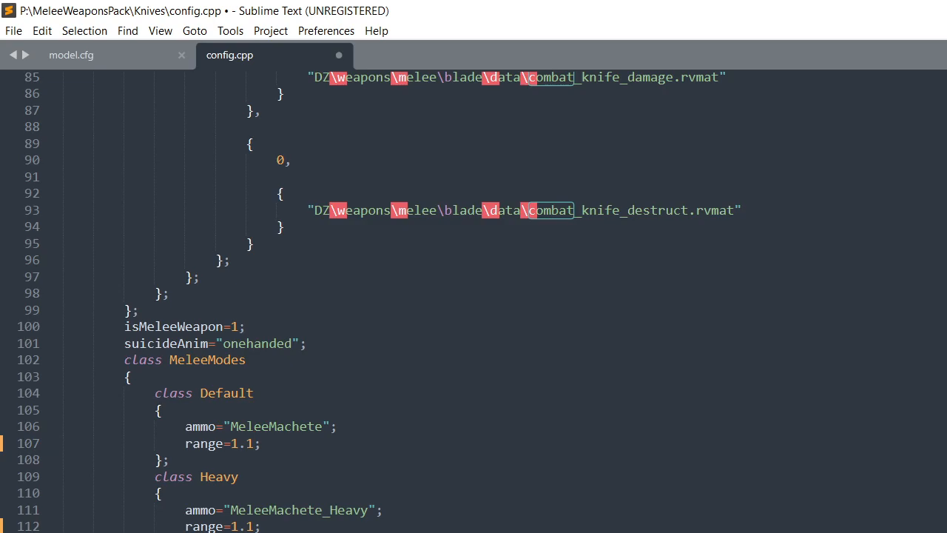
{"action": "key", "text": "ctrl+s"}
{"action": "scroll", "coordinate": [473, 444], "scroll_direction": "down", "scroll_amount": 3}
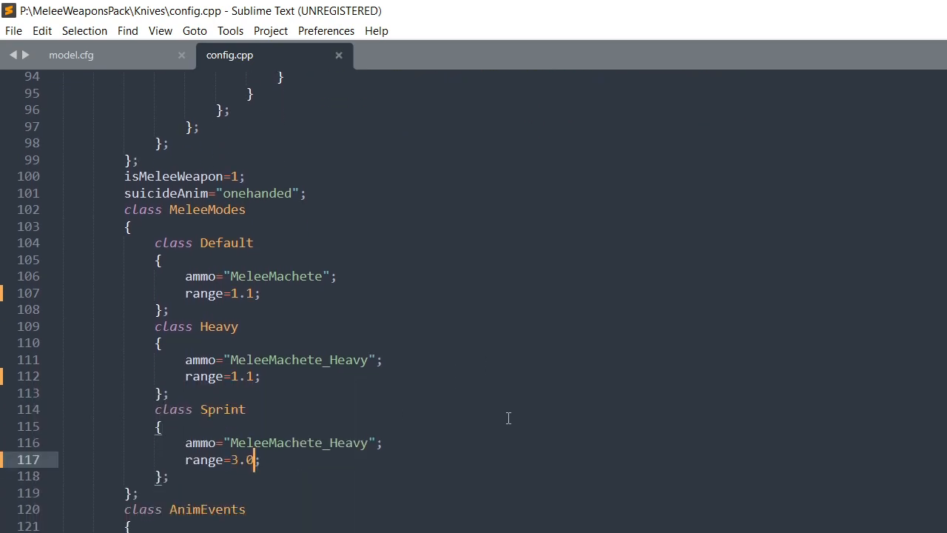
Look through the rest of config.cpp and set the MWP_CombatKnife weight to 212
{"action": "scroll", "coordinate": [508, 418], "scroll_direction": "down", "scroll_amount": 20}
{"action": "scroll", "coordinate": [483, 401], "scroll_direction": "down", "scroll_amount": 20}
{"action": "scroll", "coordinate": [483, 402], "scroll_direction": "up", "scroll_amount": 20}
{"action": "scroll", "coordinate": [484, 403], "scroll_direction": "up", "scroll_amount": 20}
{"action": "scroll", "coordinate": [483, 404], "scroll_direction": "up", "scroll_amount": 12}
{"action": "scroll", "coordinate": [483, 404], "scroll_direction": "up", "scroll_amount": 8}
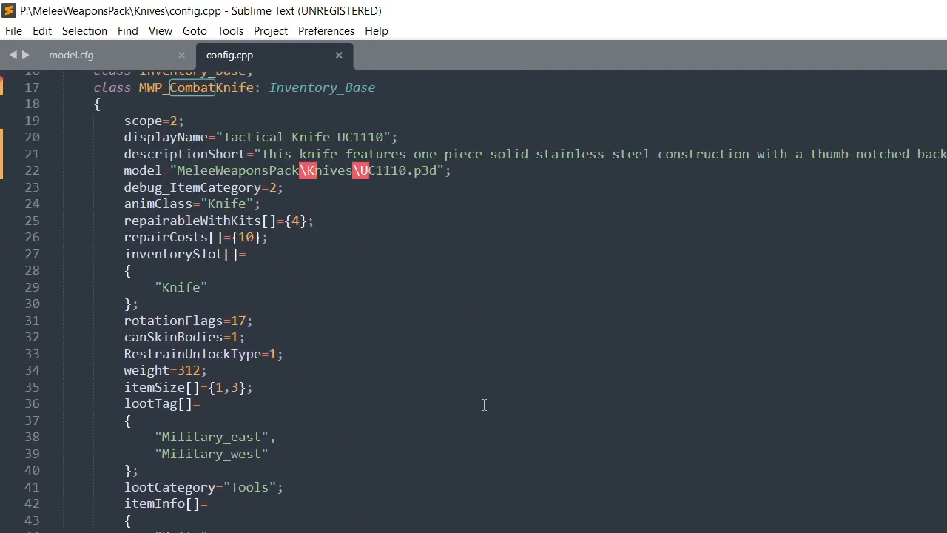
{"action": "scroll", "coordinate": [484, 404], "scroll_direction": "up", "scroll_amount": 2}
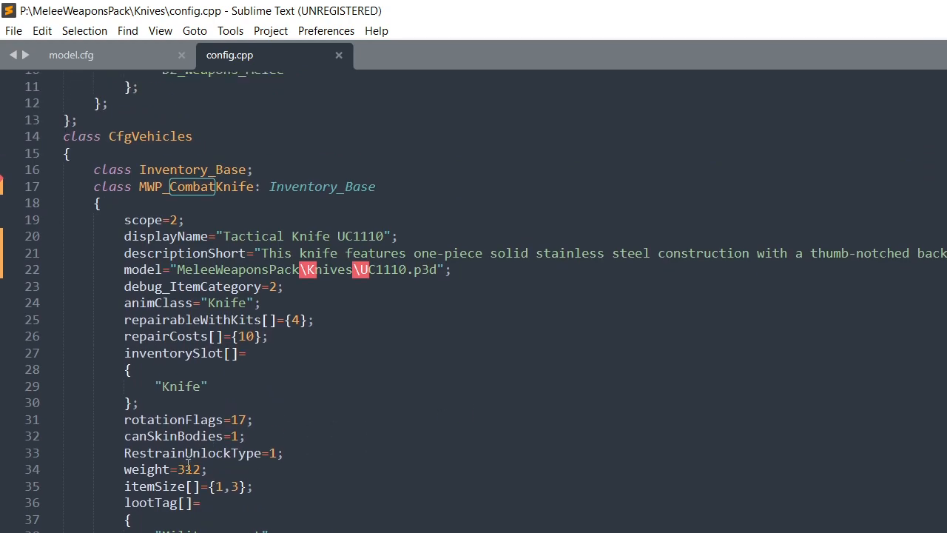
{"action": "left_click", "coordinate": [185, 469]}
{"action": "key", "text": "BackSpace"}
{"action": "type", "text": "2"}
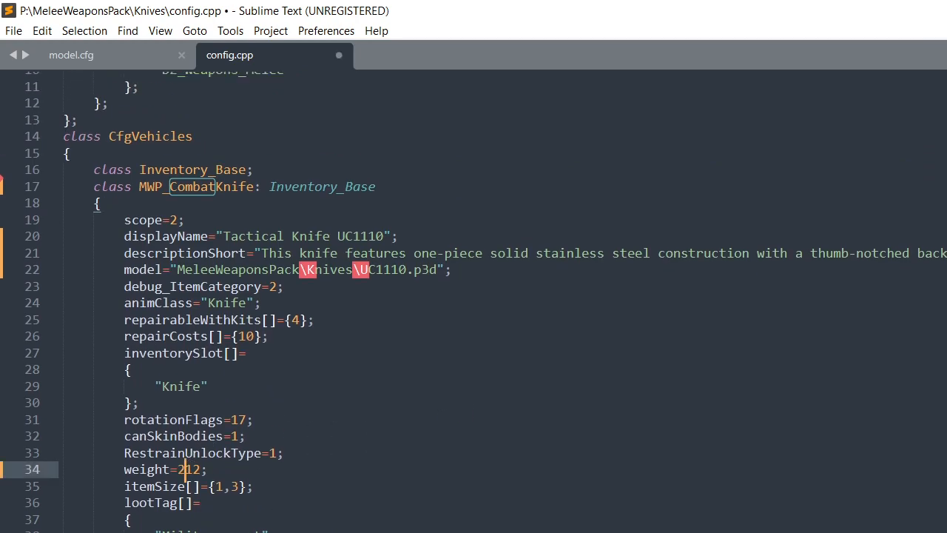
Switch to the browser and check the UC1110 product page on Protection Depot for the knife's specifications
{"action": "key", "text": "alt+Tab"}
{"action": "left_click", "coordinate": [679, 509]}
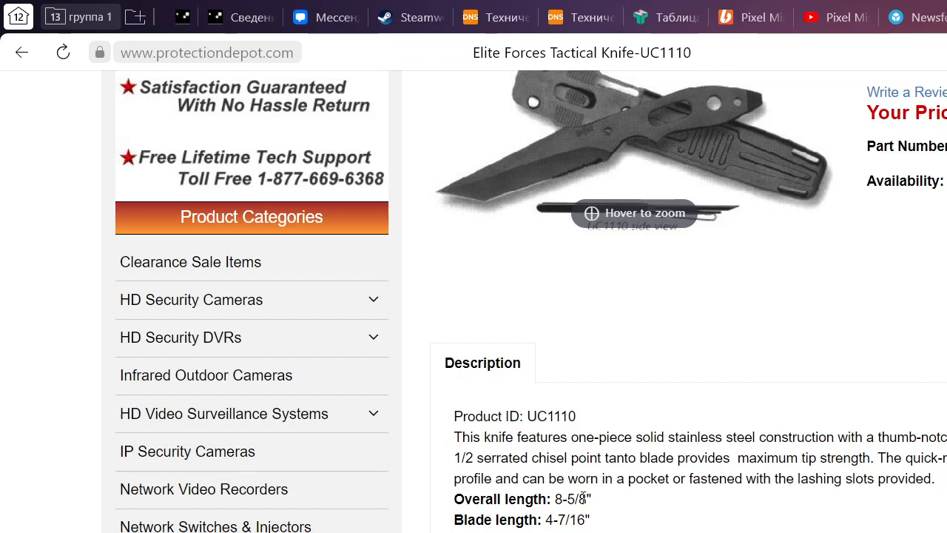
{"action": "scroll", "coordinate": [579, 497], "scroll_direction": "up", "scroll_amount": 3}
{"action": "scroll", "coordinate": [646, 526], "scroll_direction": "down", "scroll_amount": 3}
{"action": "scroll", "coordinate": [647, 525], "scroll_direction": "up", "scroll_amount": 2}
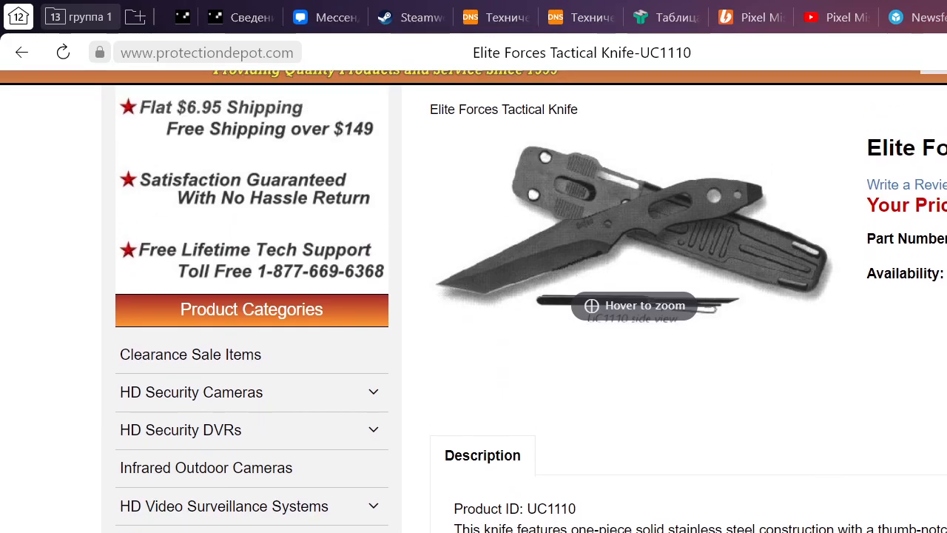
Return to config.cpp in Sublime Text and set the MWP_CombatKnife weight to 200
{"action": "key", "text": "alt+Tab"}
{"action": "key", "text": "Right"}
{"action": "key", "text": "Right"}
{"action": "key", "text": "BackSpace"}
{"action": "key", "text": "BackSpace"}
{"action": "type", "text": "00"}
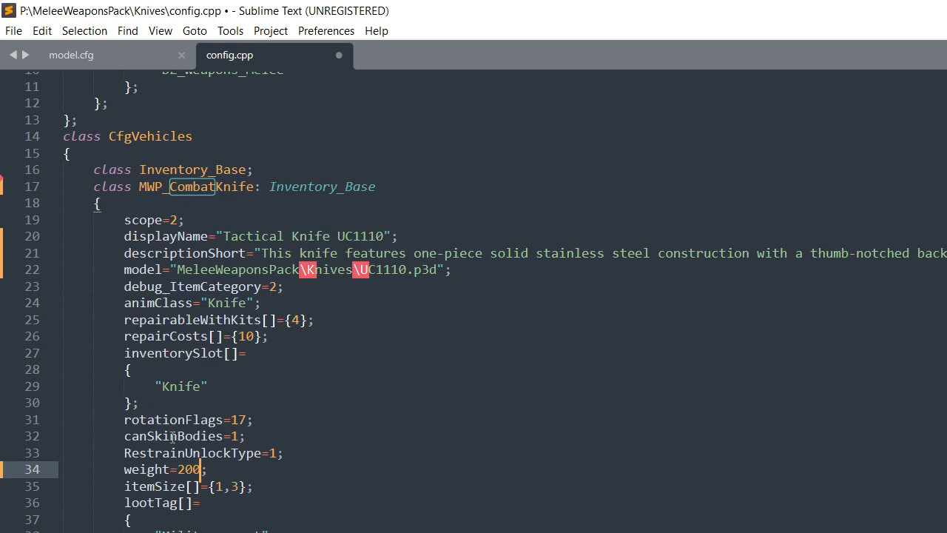
Check the knife's picture on the product page again and set canSkinBodies to 0 in config.cpp
{"action": "key", "text": "alt+Tab"}
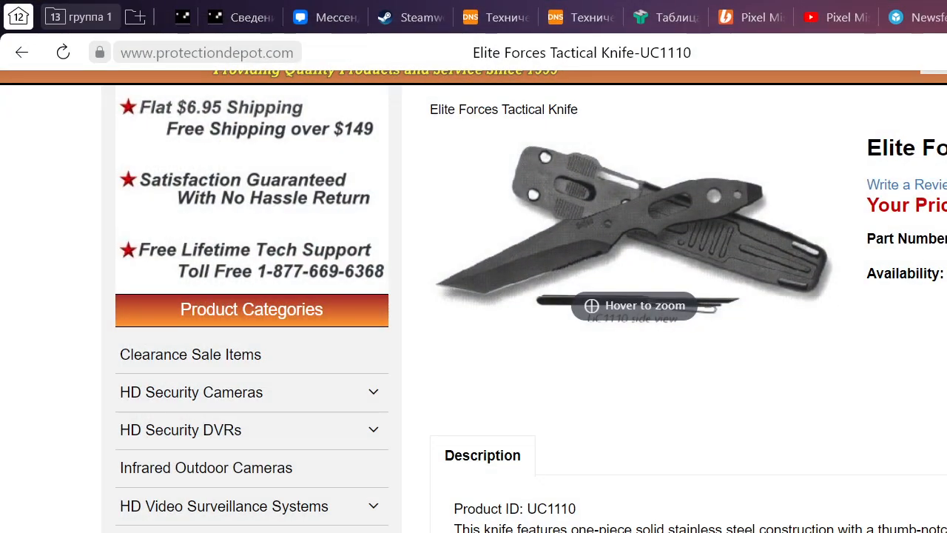
{"action": "key", "text": "alt+Tab"}
{"action": "left_click", "coordinate": [238, 434]}
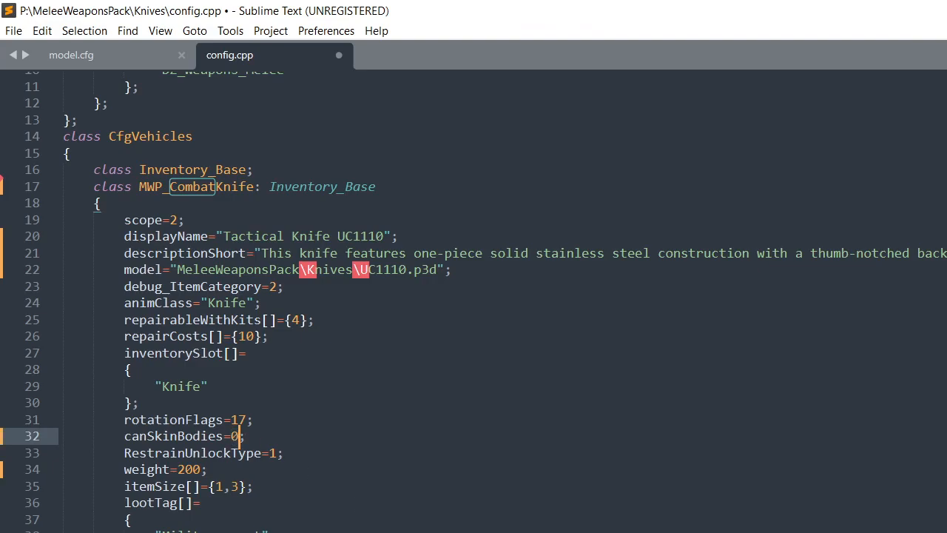
Check the knife's picture on the product page and review the debug_ItemCategory, animClass and repairableWithKits lines in config.cpp
{"action": "key", "text": "alt+Tab"}
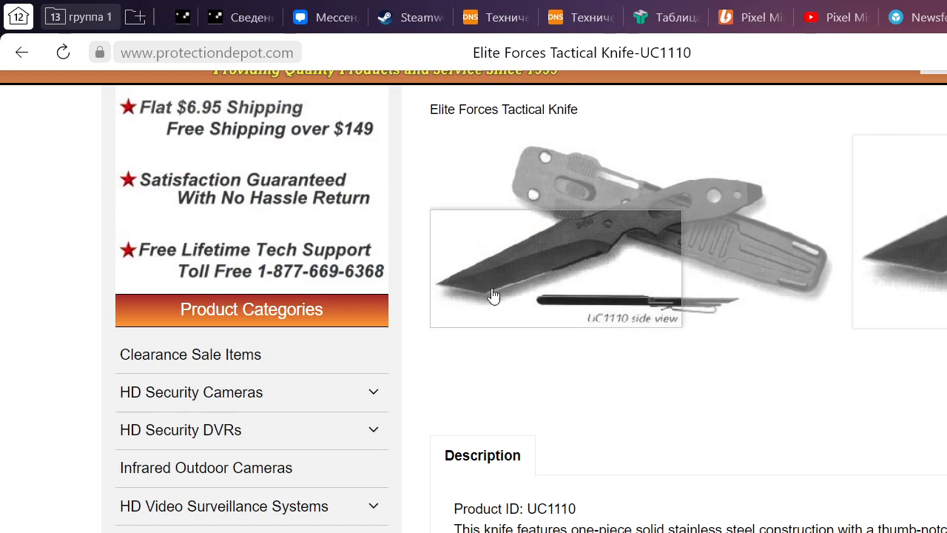
{"action": "key", "text": "alt+Tab"}
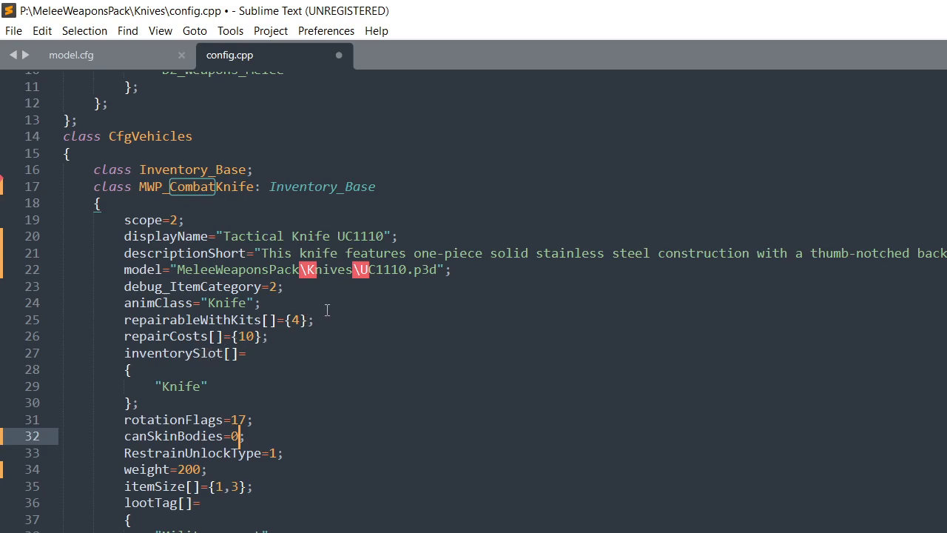
{"action": "left_click_drag", "start_coordinate": [294, 288], "coordinate": [111, 285]}
{"action": "left_click", "coordinate": [443, 363]}
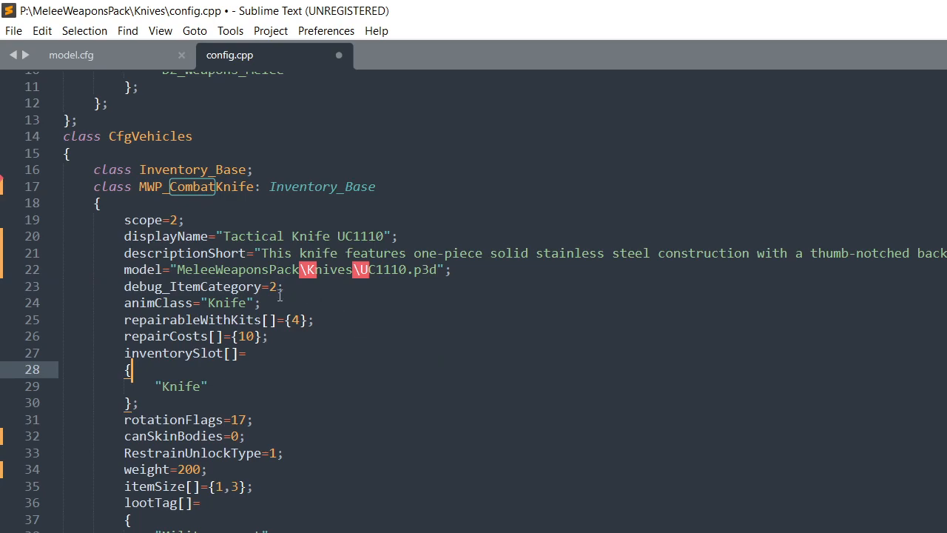
{"action": "left_click_drag", "start_coordinate": [271, 316], "coordinate": [102, 308]}
{"action": "left_click", "coordinate": [456, 338]}
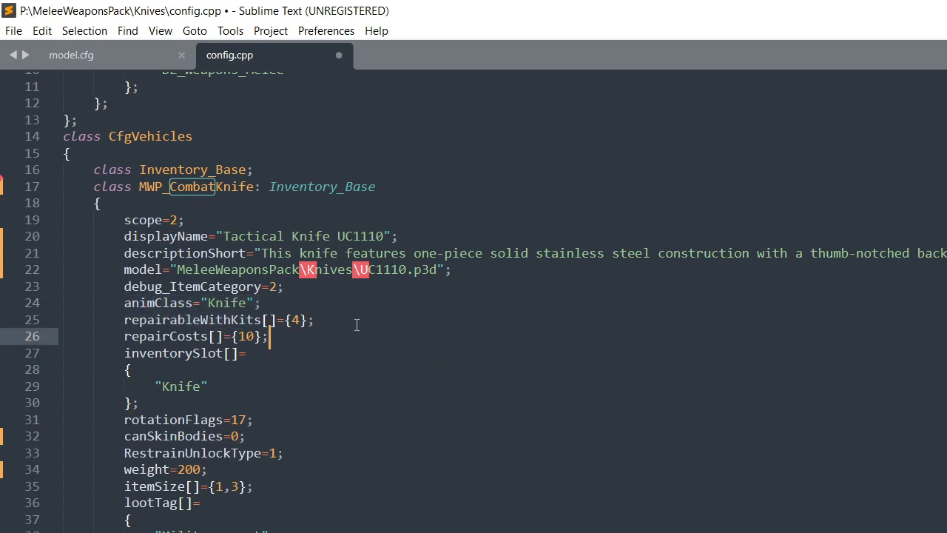
{"action": "left_click_drag", "start_coordinate": [319, 316], "coordinate": [123, 318]}
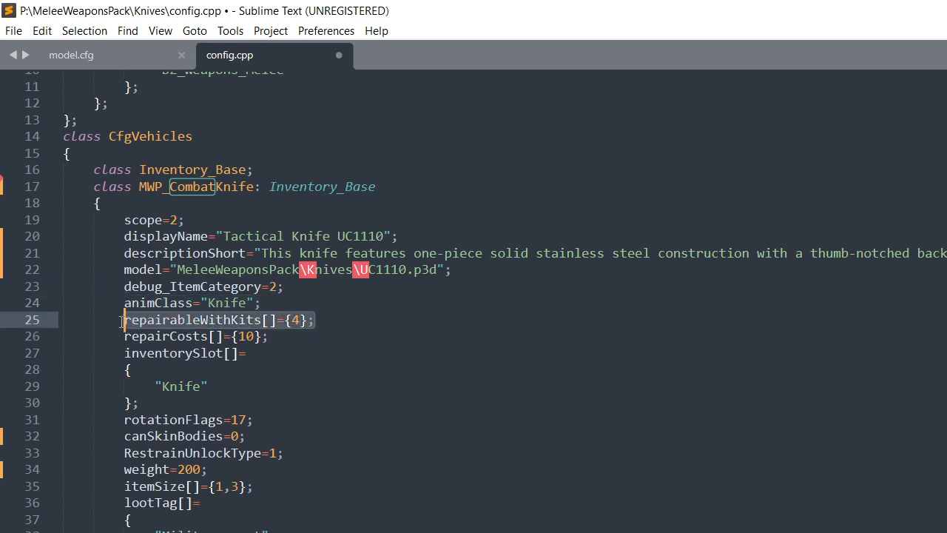
{"action": "left_click", "coordinate": [289, 352]}
{"action": "left_click", "coordinate": [195, 320]}
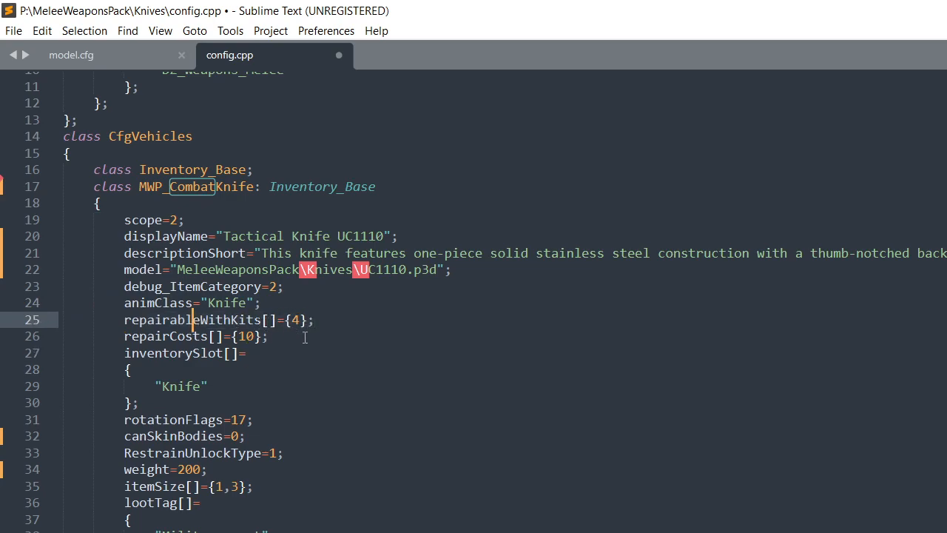
{"action": "left_click", "coordinate": [377, 416]}
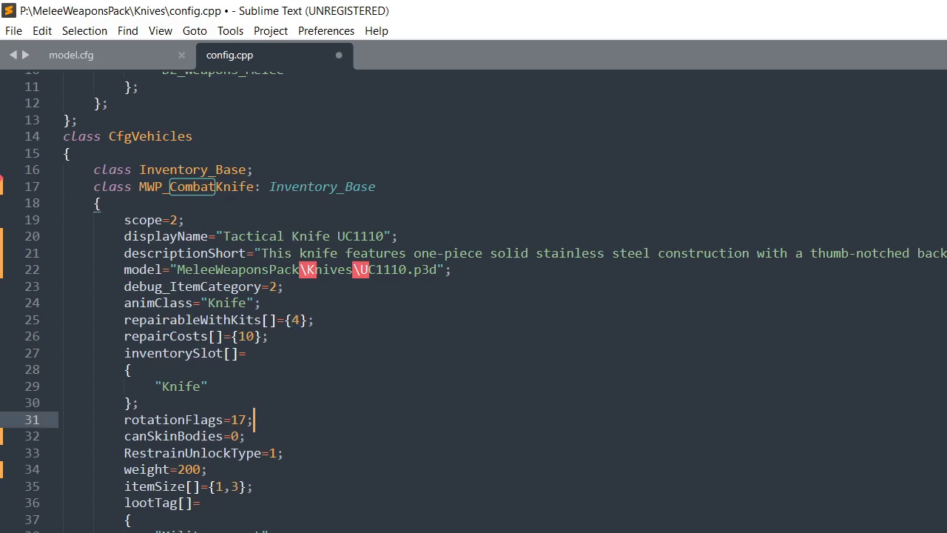
Switch to the browser, close the product page and search Yandex for "точильный камень dayz"
{"action": "key", "text": "alt+Tab"}
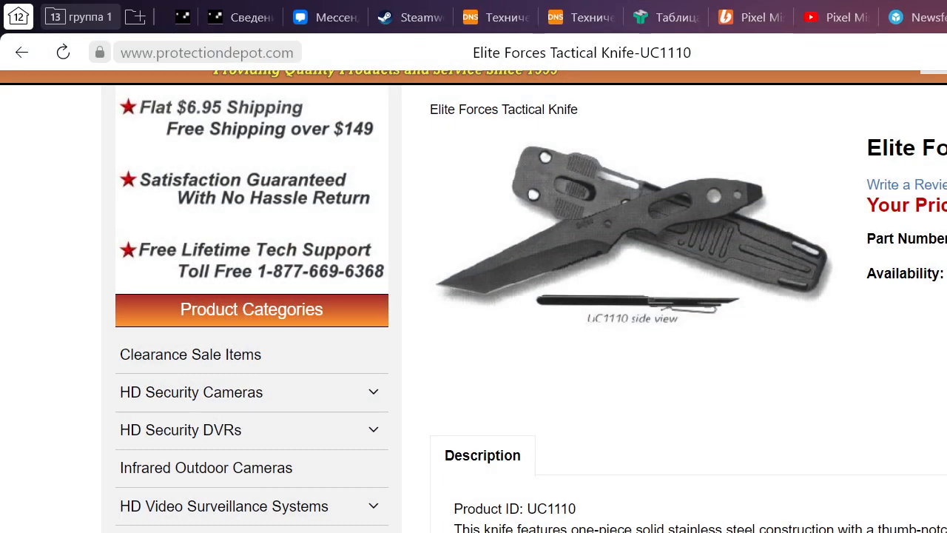
{"action": "key", "text": "ctrl+w"}
{"action": "left_click", "coordinate": [595, 103]}
{"action": "type", "text": "тоячильный ка"}
{"action": "type", "text": "мень вфня"}
{"action": "key", "text": "Return"}
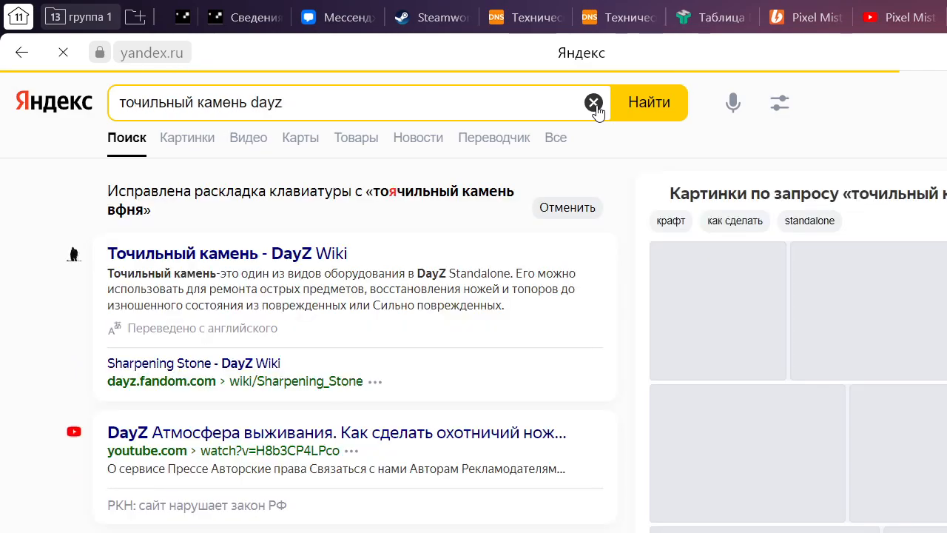
Browse the sharpening stone image results for the DayZ chart of repairable items and close the search tabs
{"action": "left_click", "coordinate": [717, 303]}
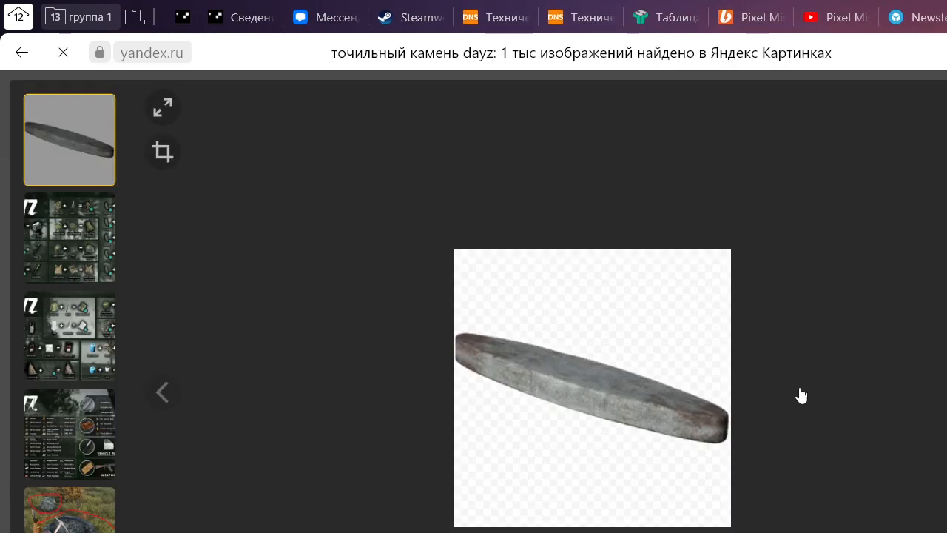
{"action": "left_click", "coordinate": [95, 245]}
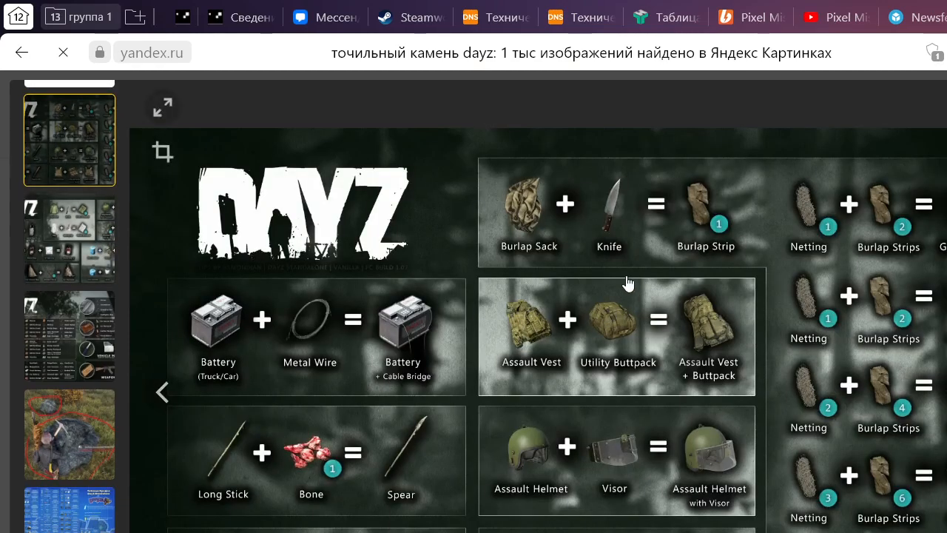
{"action": "key", "text": "Right"}
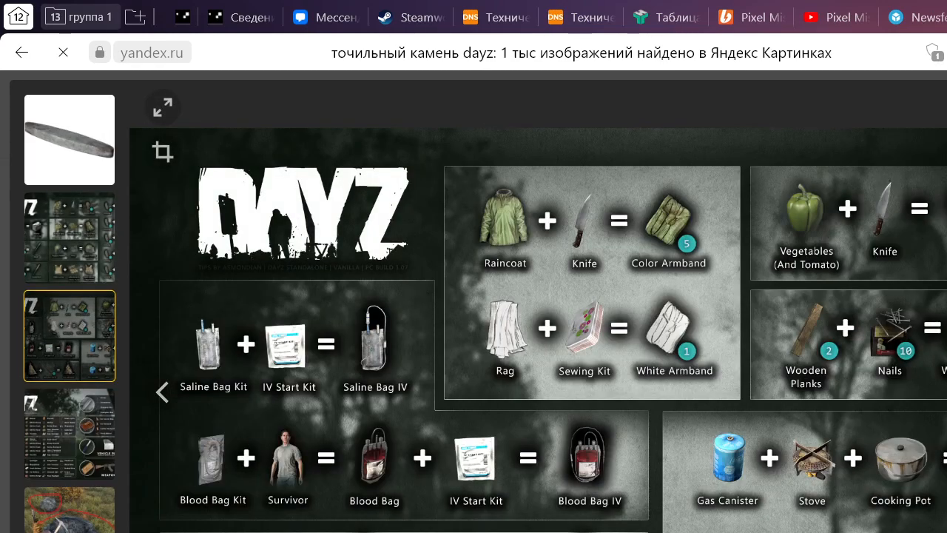
{"action": "key", "text": "Right"}
{"action": "key", "text": "Right"}
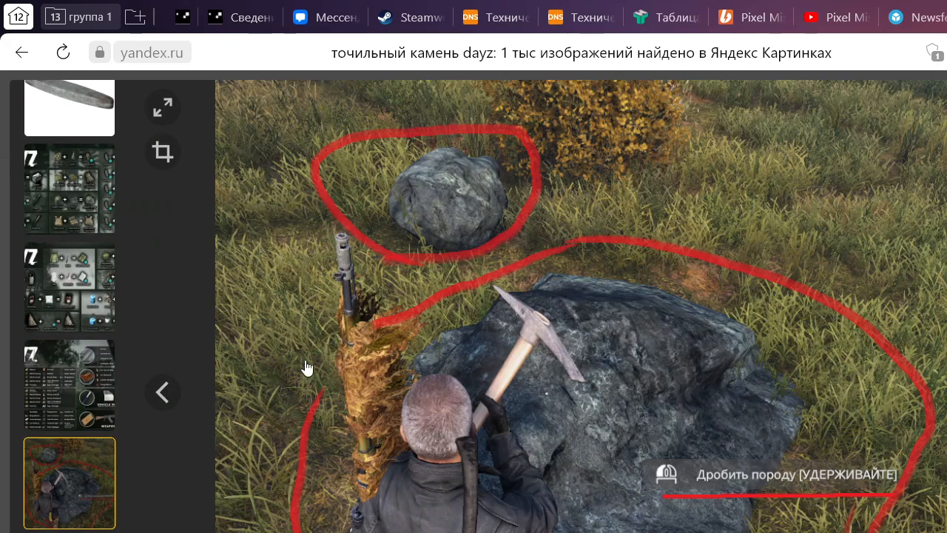
{"action": "left_click", "coordinate": [162, 392]}
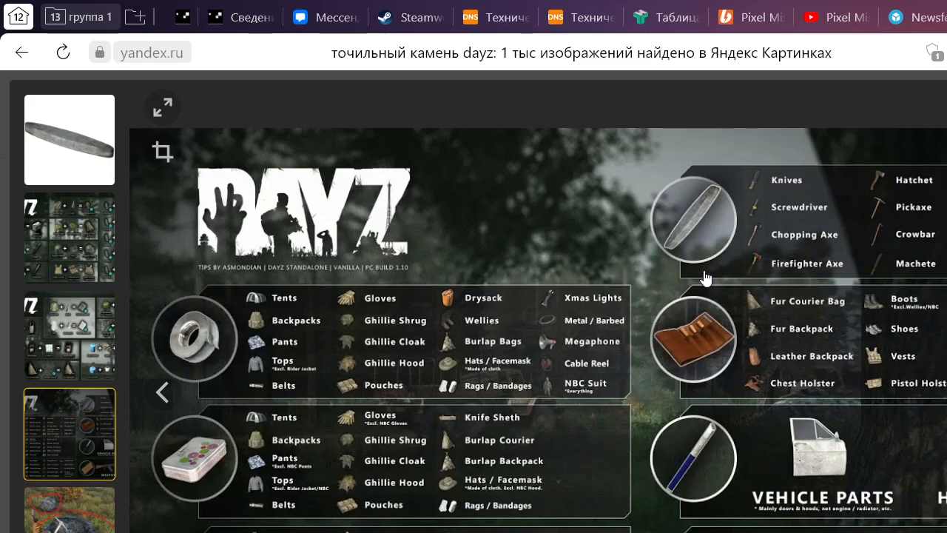
{"action": "key", "text": "ctrl+w"}
{"action": "key", "text": "ctrl+w"}
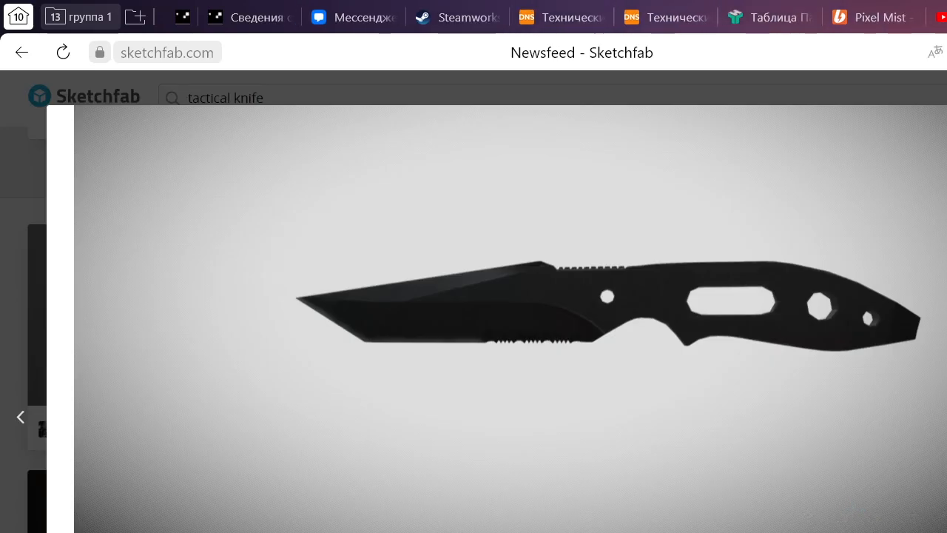
Glance at the item properties in config.cpp and inspect the tactical knife model from other angles on Sketchfab
{"action": "key", "text": "alt+Tab"}
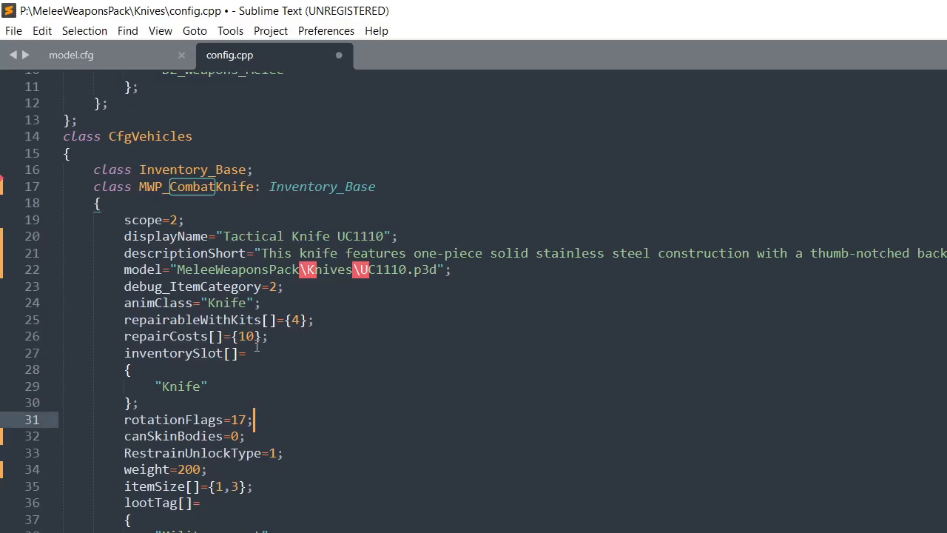
{"action": "scroll", "coordinate": [257, 346], "scroll_direction": "down", "scroll_amount": 2}
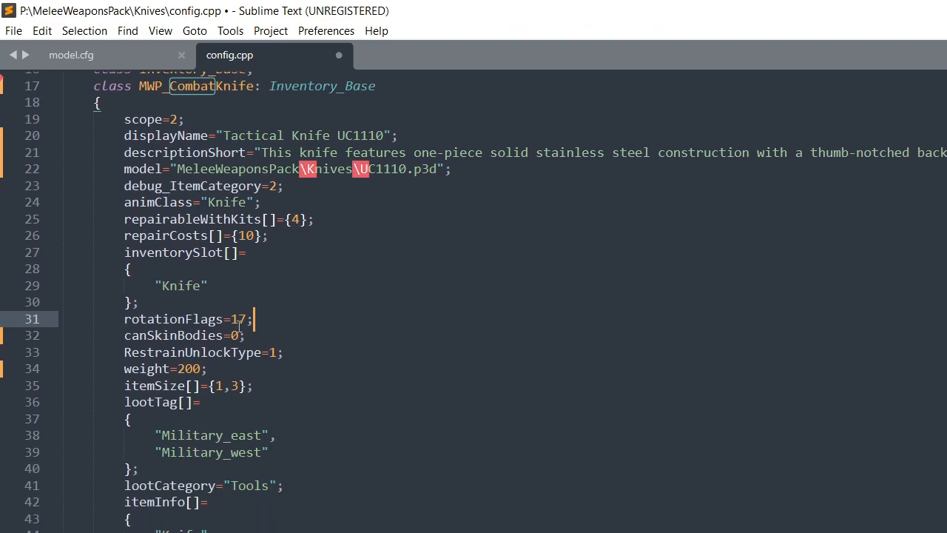
{"action": "key", "text": "alt+Tab"}
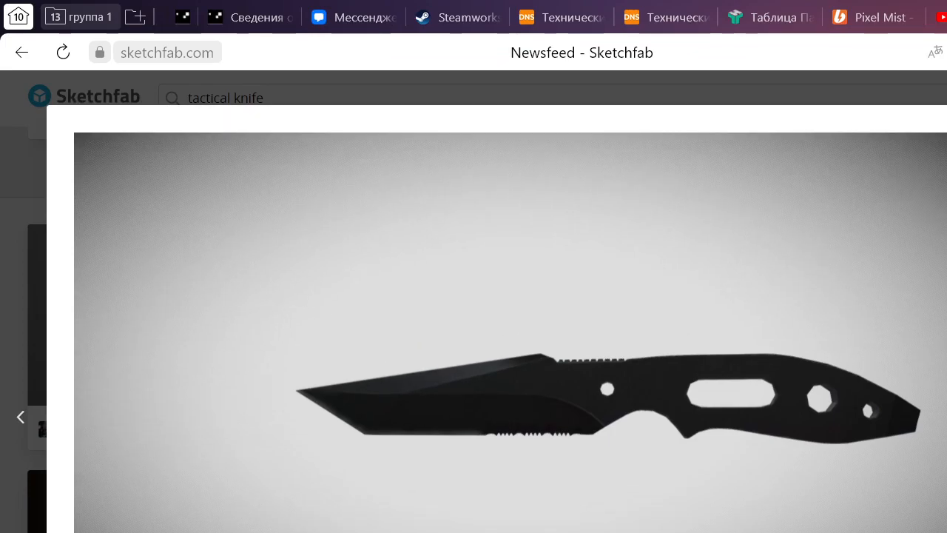
{"action": "scroll", "coordinate": [730, 507], "scroll_direction": "down", "scroll_amount": 5}
{"action": "left_click_drag", "start_coordinate": [700, 471], "coordinate": [556, 427]}
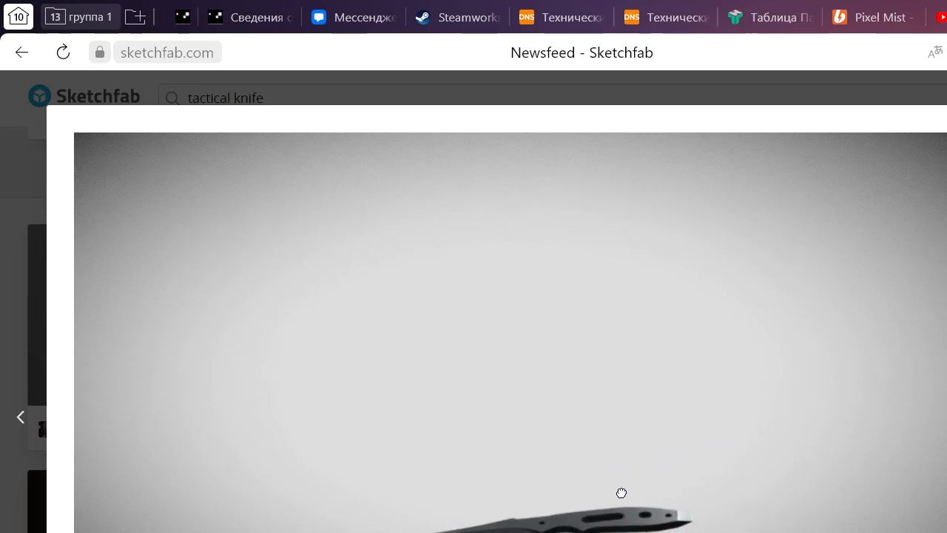
{"action": "left_click_drag", "start_coordinate": [596, 532], "coordinate": [640, 493]}
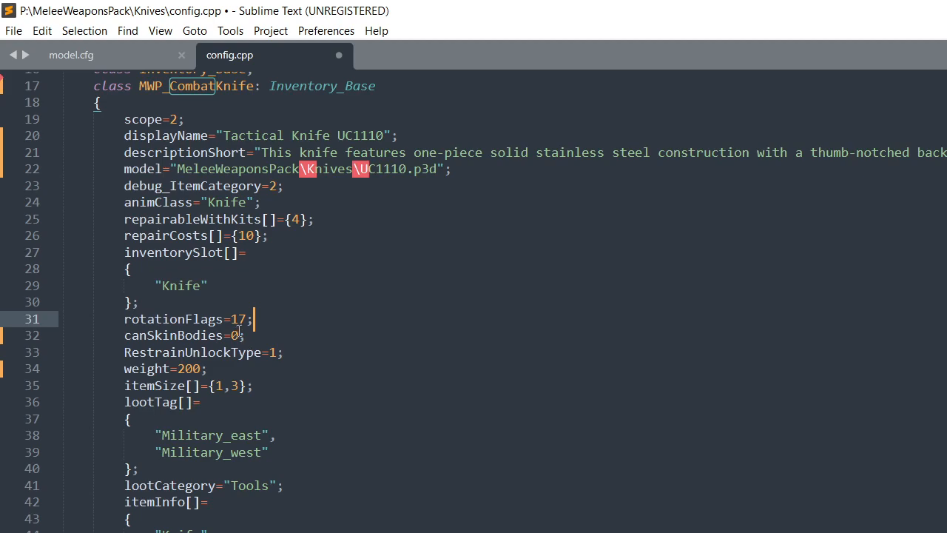
Set the MWP_CombatKnife itemSize to {1,2} in config.cpp and save the file
{"action": "left_click", "coordinate": [229, 385]}
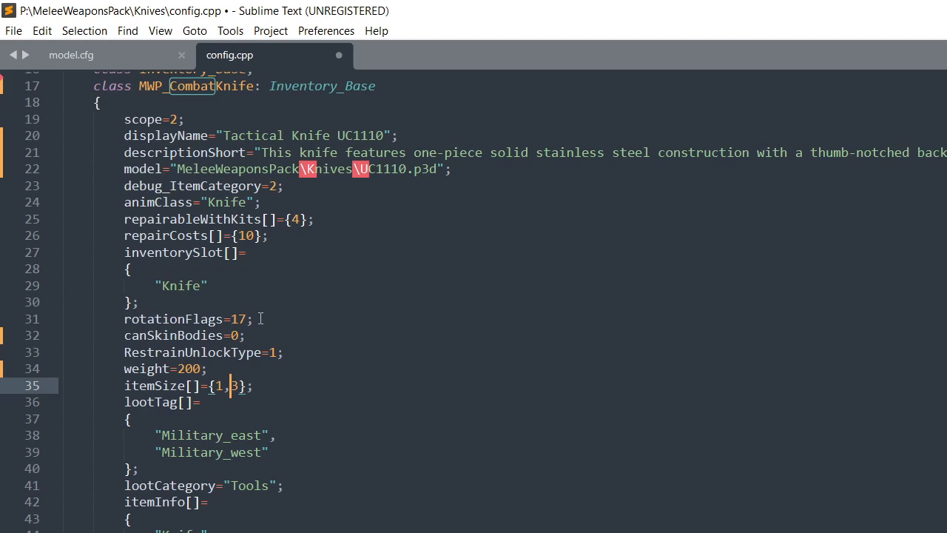
{"action": "left_click", "coordinate": [247, 383]}
{"action": "left_click", "coordinate": [155, 386]}
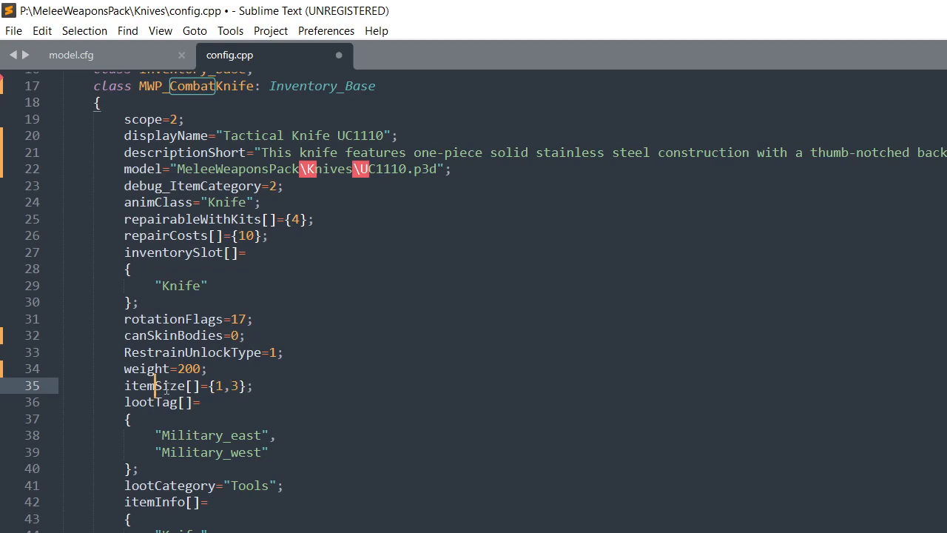
{"action": "double_click", "coordinate": [234, 386]}
{"action": "type", "text": "2"}
{"action": "scroll", "coordinate": [335, 350], "scroll_direction": "up", "scroll_amount": 1}
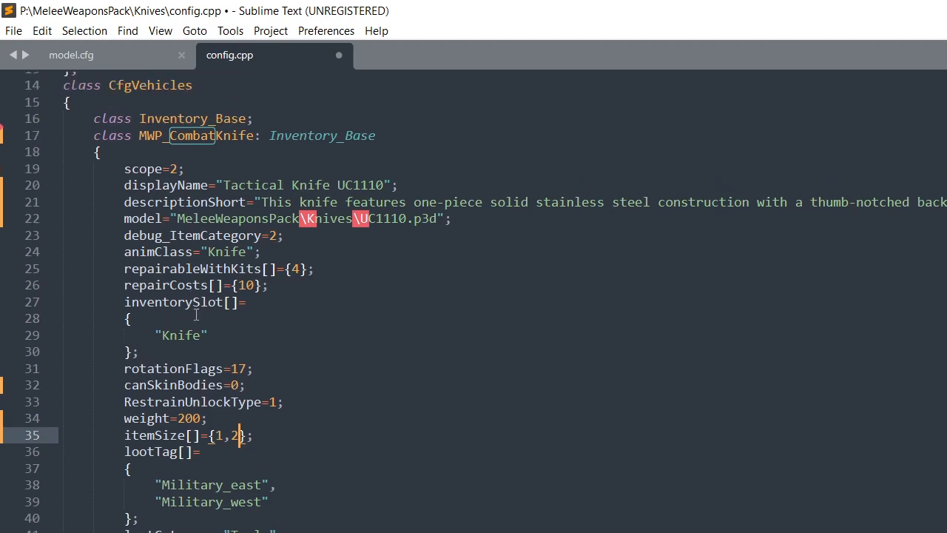
{"action": "key", "text": "ctrl+s"}
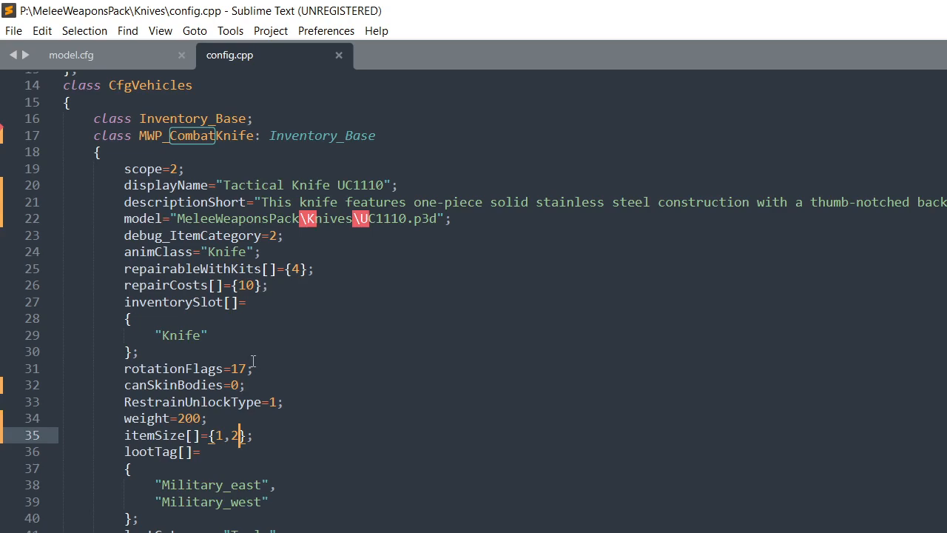
Review the inventorySlot block and the RestrainUnlockType line, glancing at the knife model in the browser
{"action": "left_click_drag", "start_coordinate": [121, 302], "coordinate": [219, 344]}
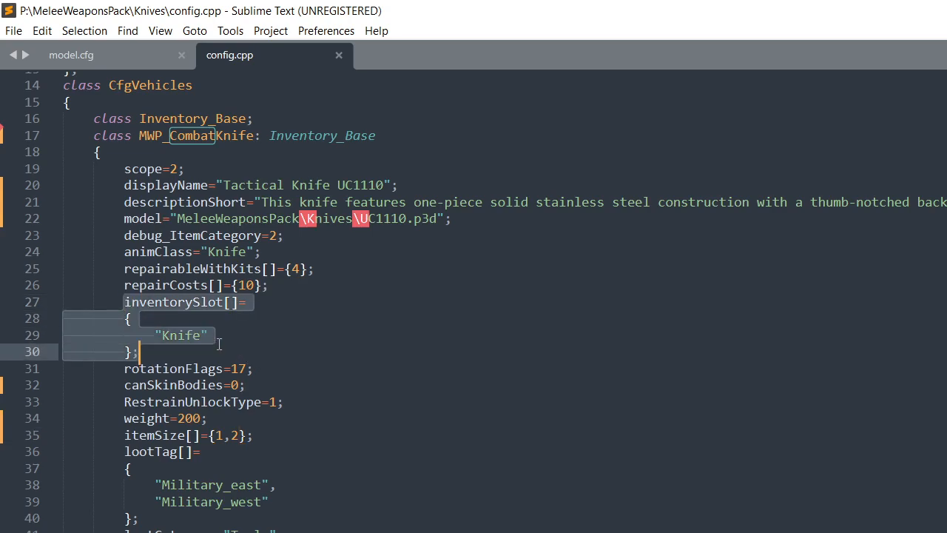
{"action": "left_click", "coordinate": [341, 360]}
{"action": "left_click", "coordinate": [309, 401]}
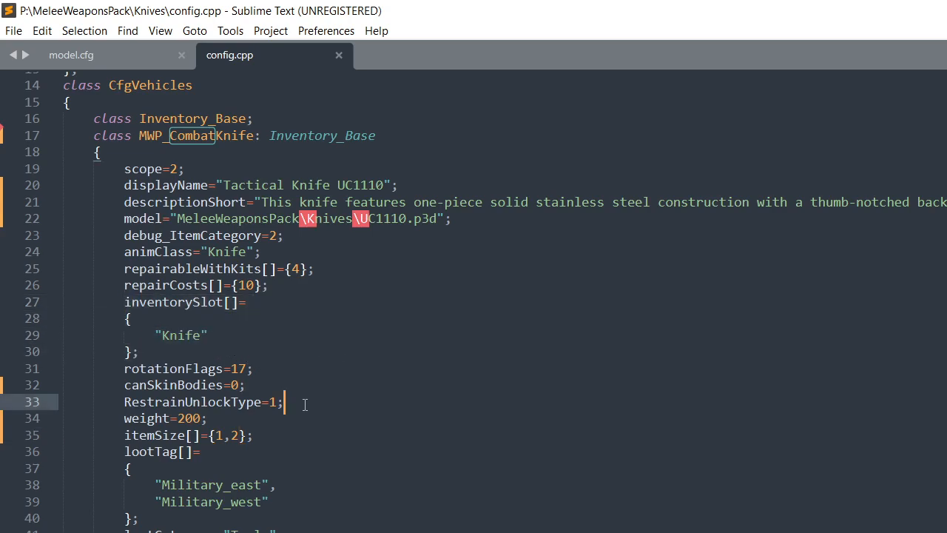
{"action": "left_click_drag", "start_coordinate": [309, 400], "coordinate": [124, 405]}
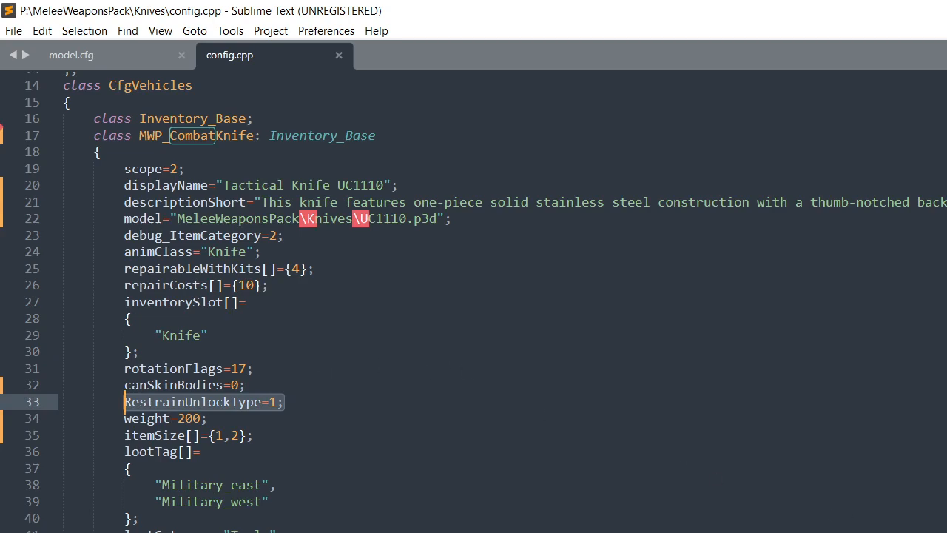
{"action": "key", "text": "alt+Tab"}
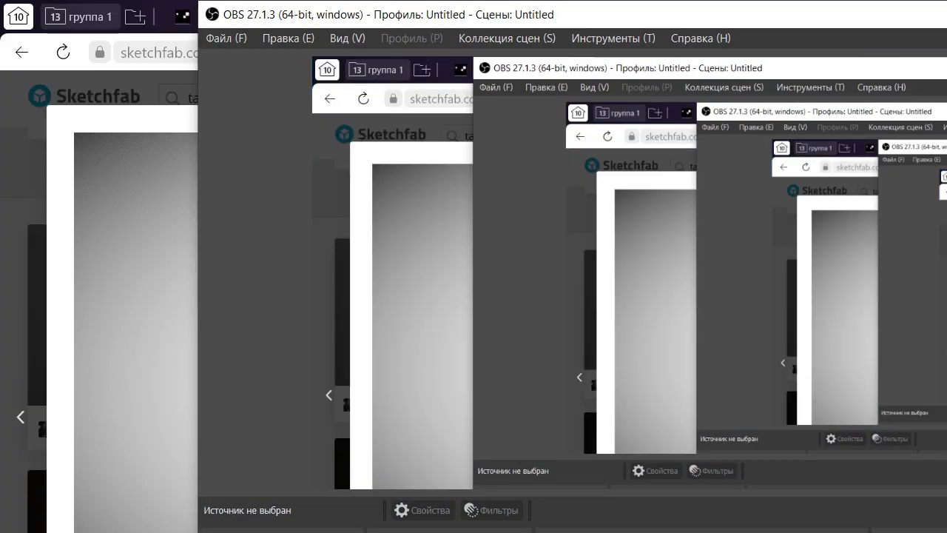
{"action": "key", "text": "alt+Tab"}
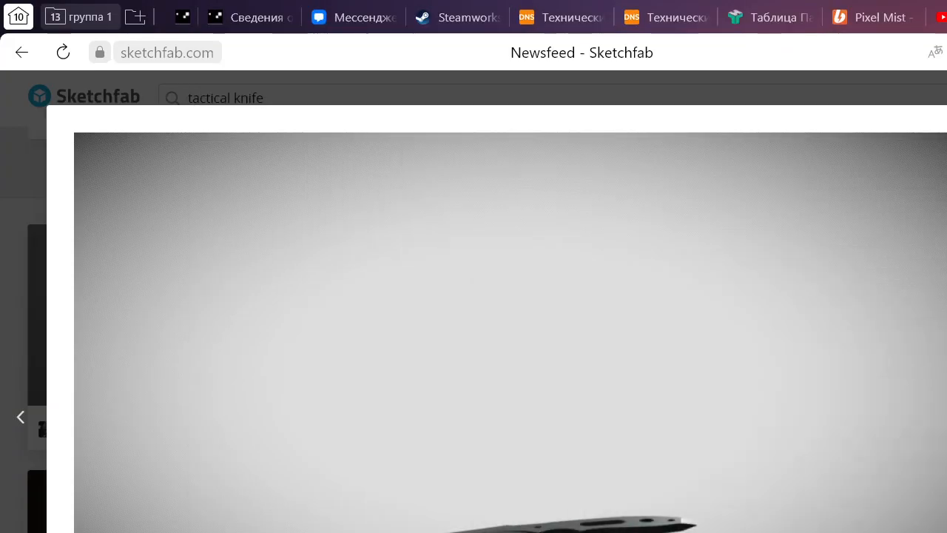
{"action": "key", "text": "alt+Tab"}
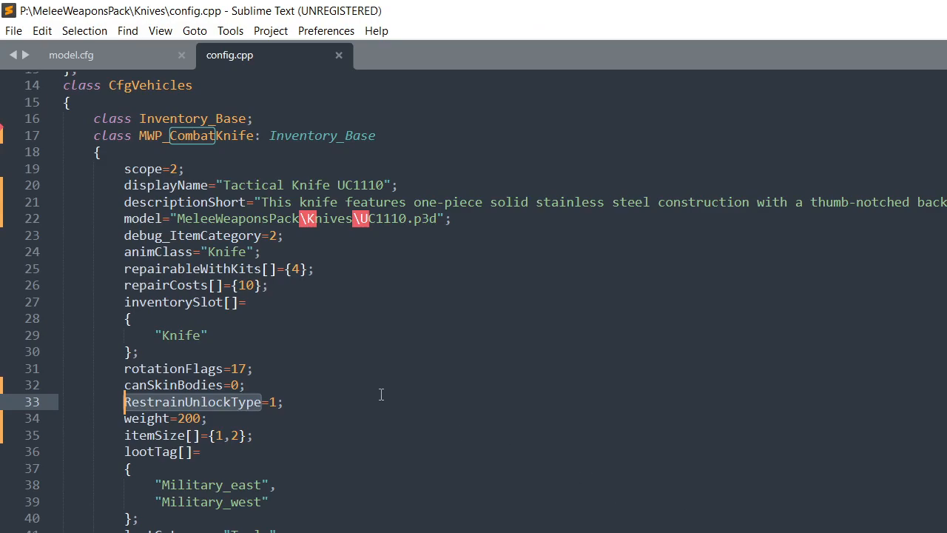
Read through the MWP_CombatKnife properties again, from the class header to the loot settings, focusing on the RestrainUnlockType line
{"action": "scroll", "coordinate": [381, 395], "scroll_direction": "down", "scroll_amount": 1}
{"action": "scroll", "coordinate": [375, 384], "scroll_direction": "down", "scroll_amount": 2}
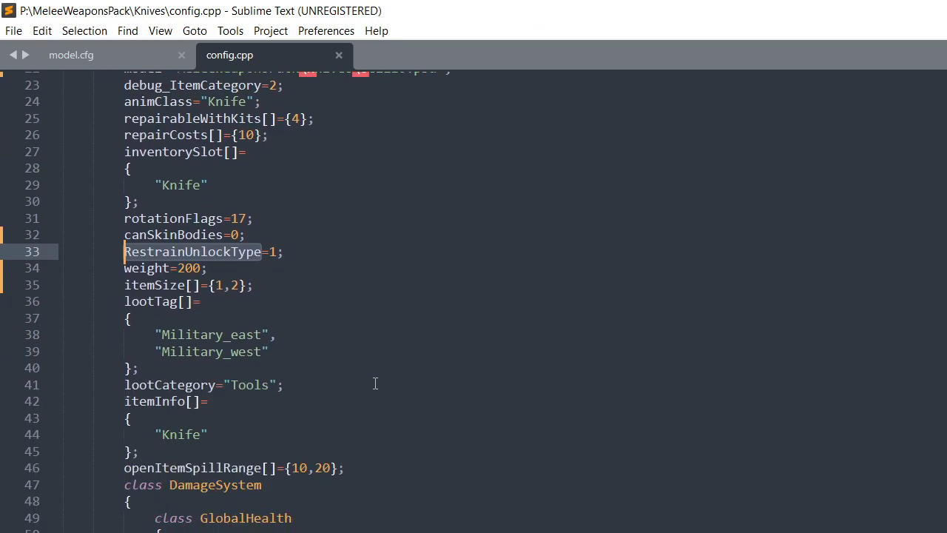
{"action": "scroll", "coordinate": [306, 303], "scroll_direction": "up", "scroll_amount": 7}
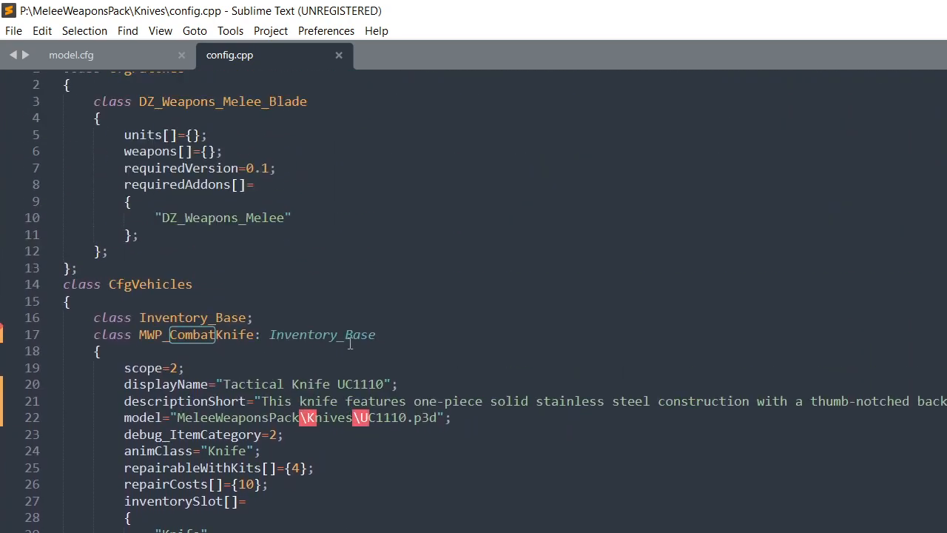
{"action": "scroll", "coordinate": [352, 343], "scroll_direction": "down", "scroll_amount": 6}
{"action": "left_click", "coordinate": [355, 343]}
{"action": "scroll", "coordinate": [384, 344], "scroll_direction": "down", "scroll_amount": 1}
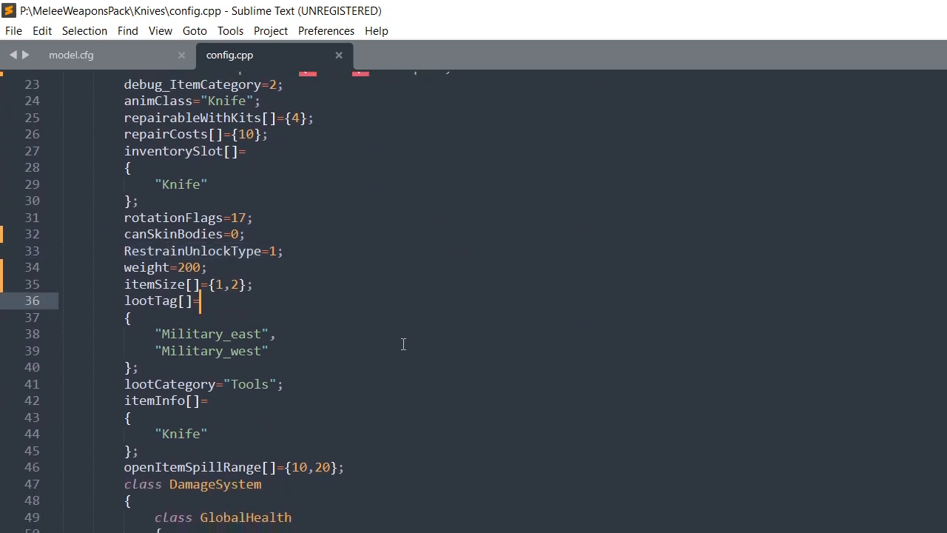
{"action": "left_click_drag", "start_coordinate": [123, 253], "coordinate": [299, 255]}
{"action": "left_click", "coordinate": [404, 264]}
{"action": "scroll", "coordinate": [393, 284], "scroll_direction": "up", "scroll_amount": 1}
{"action": "left_click_drag", "start_coordinate": [309, 300], "coordinate": [124, 300]}
{"action": "left_click", "coordinate": [357, 329]}
{"action": "scroll", "coordinate": [482, 431], "scroll_direction": "up", "scroll_amount": 3}
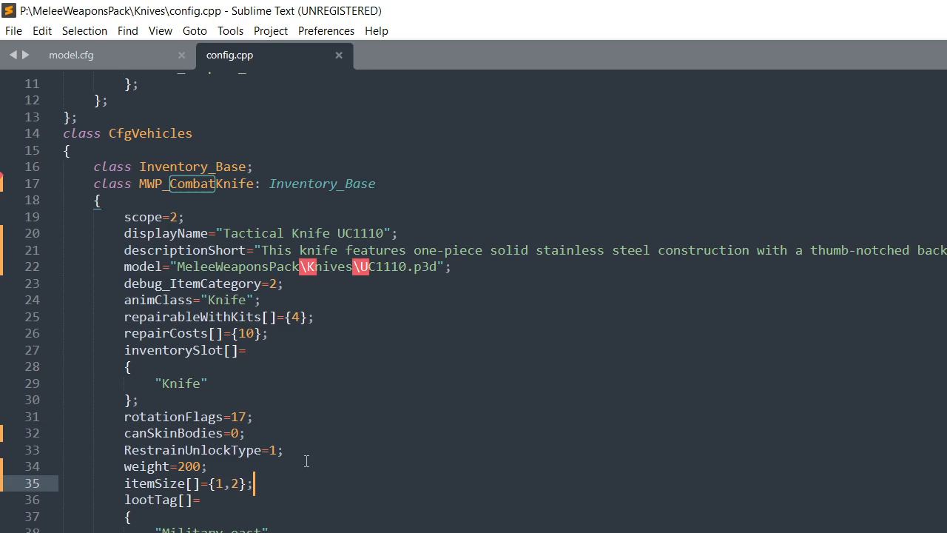
{"action": "left_click_drag", "start_coordinate": [309, 460], "coordinate": [120, 456]}
{"action": "scroll", "coordinate": [465, 452], "scroll_direction": "down", "scroll_amount": 1}
{"action": "left_click", "coordinate": [318, 282]}
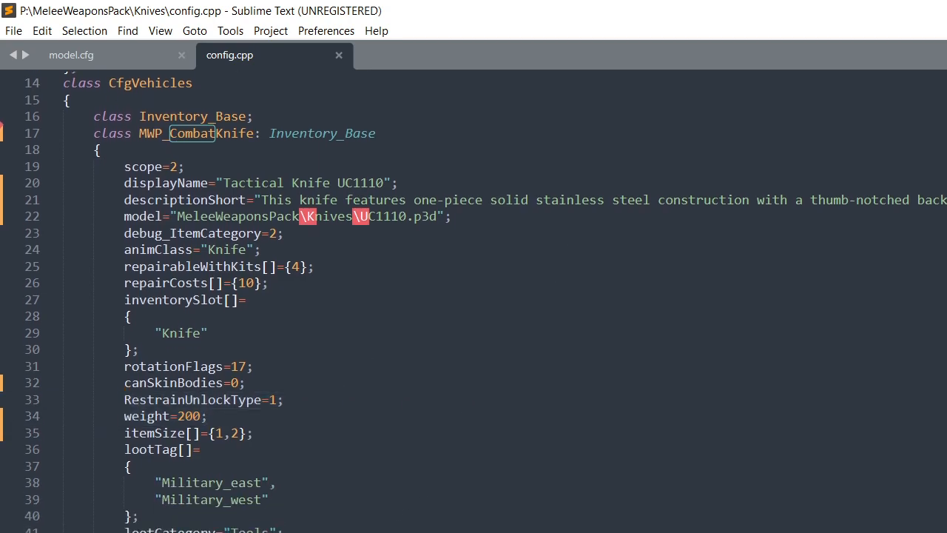
Read through the rest of the MWP_CombatKnife class, from the repair settings through MeleeModes to the AnimEvents sound classes at the file's end
{"action": "triple_click", "coordinate": [324, 237]}
{"action": "left_click", "coordinate": [407, 288]}
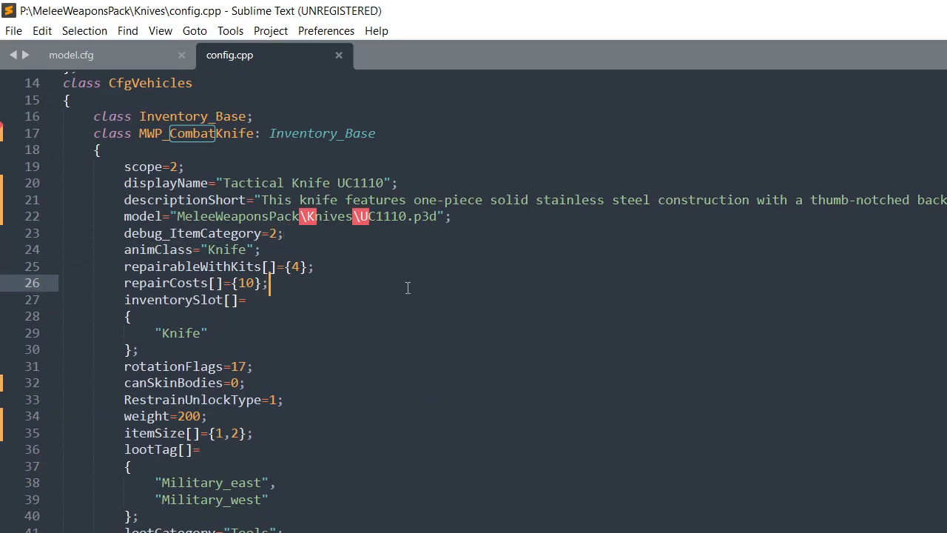
{"action": "scroll", "coordinate": [545, 407], "scroll_direction": "down", "scroll_amount": 10}
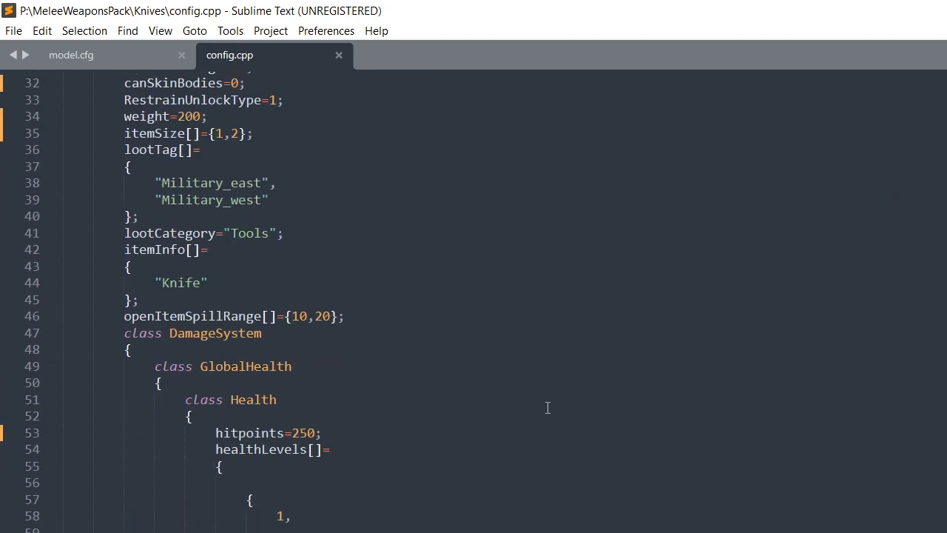
{"action": "scroll", "coordinate": [546, 408], "scroll_direction": "down", "scroll_amount": 12}
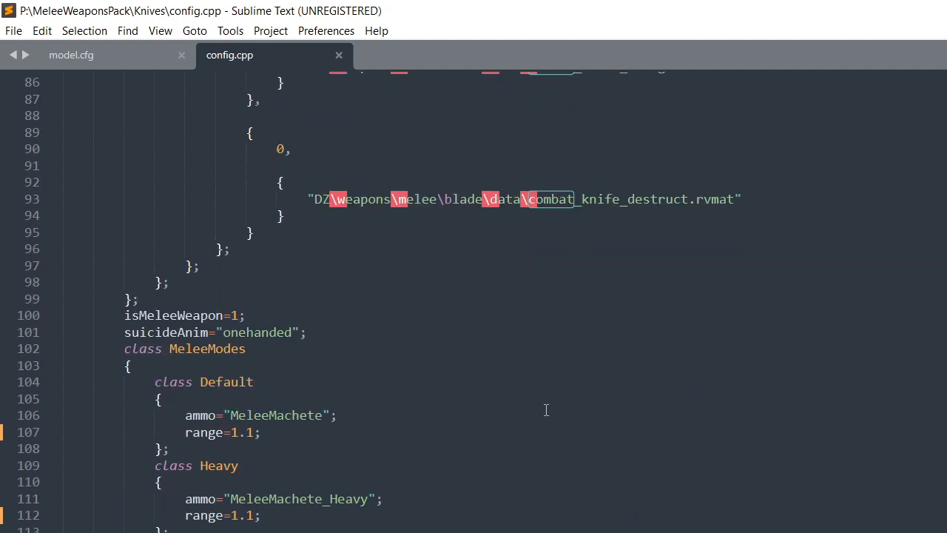
{"action": "scroll", "coordinate": [215, 406], "scroll_direction": "down", "scroll_amount": 3}
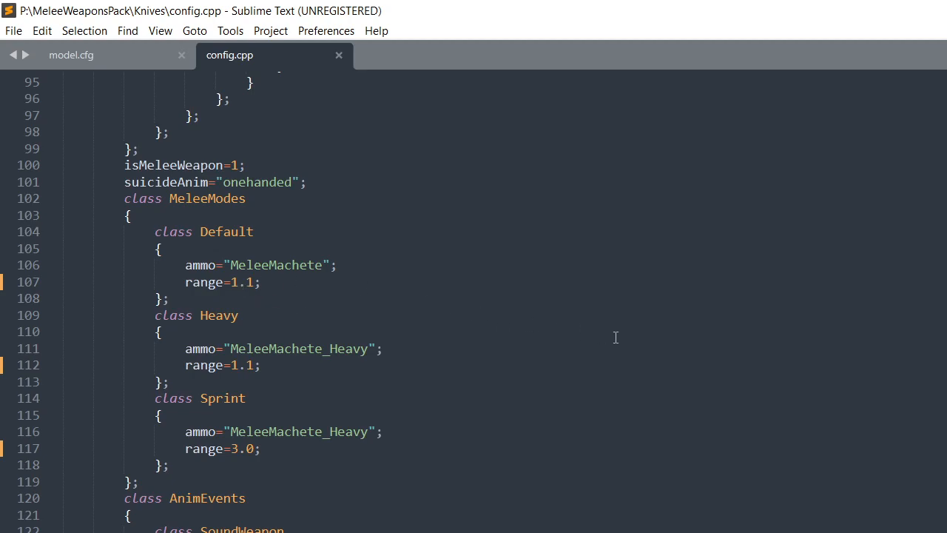
{"action": "scroll", "coordinate": [615, 338], "scroll_direction": "down", "scroll_amount": 5}
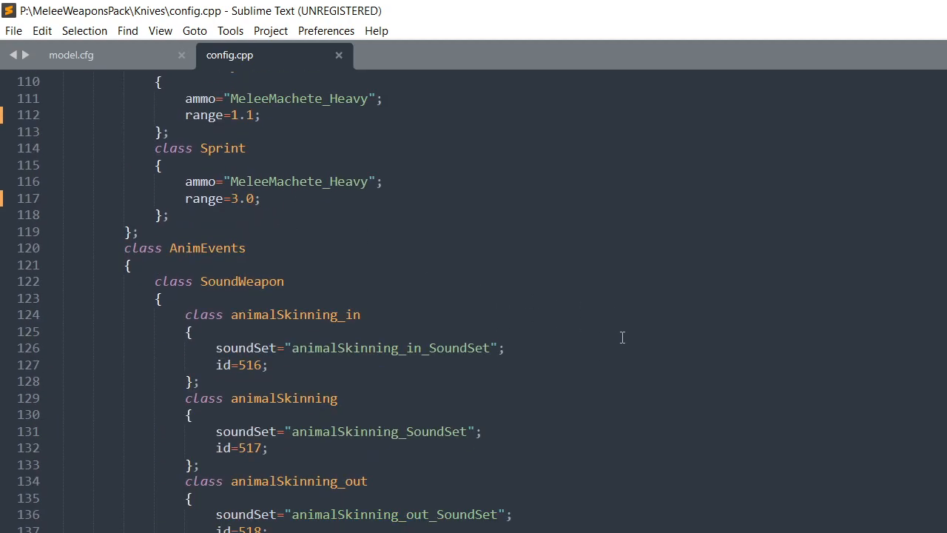
{"action": "scroll", "coordinate": [622, 337], "scroll_direction": "down", "scroll_amount": 12}
{"action": "scroll", "coordinate": [387, 363], "scroll_direction": "up", "scroll_amount": 10}
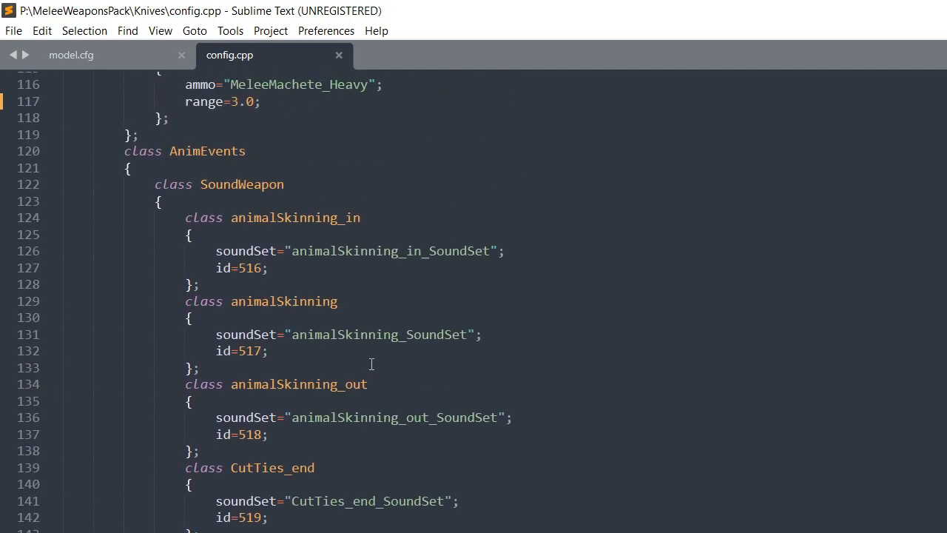
{"action": "scroll", "coordinate": [372, 363], "scroll_direction": "up", "scroll_amount": 3}
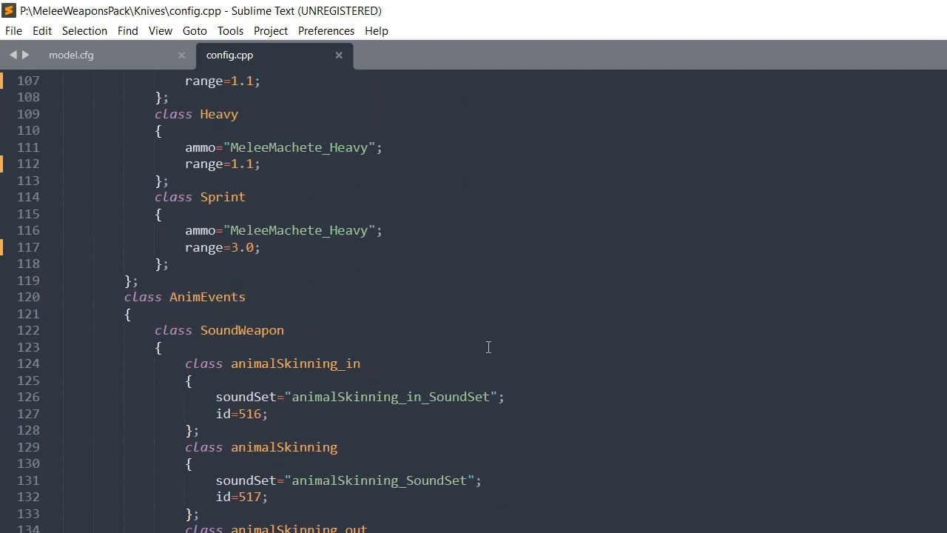
{"action": "scroll", "coordinate": [479, 345], "scroll_direction": "down", "scroll_amount": 20}
{"action": "scroll", "coordinate": [506, 379], "scroll_direction": "down", "scroll_amount": 20}
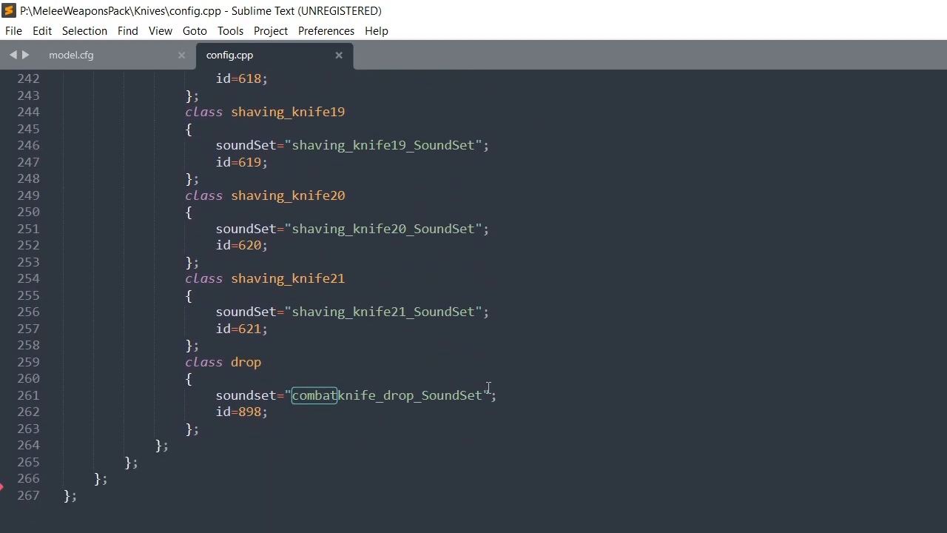
{"action": "scroll", "coordinate": [473, 295], "scroll_direction": "up", "scroll_amount": 20}
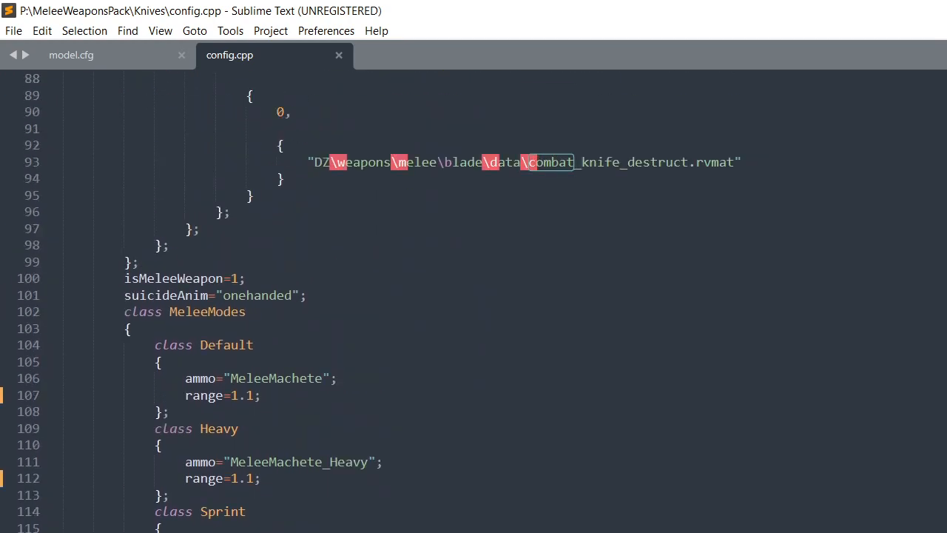
Examine the DamageSystem hitpoints and the rvmat material path assigned to each entry in healthLevels
{"action": "scroll", "coordinate": [473, 296], "scroll_direction": "up", "scroll_amount": 12}
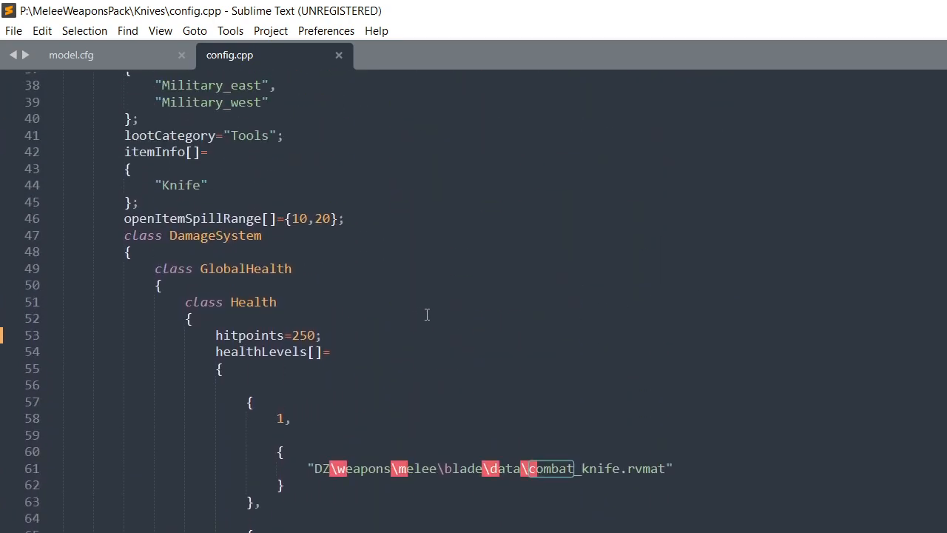
{"action": "scroll", "coordinate": [427, 317], "scroll_direction": "down", "scroll_amount": 3}
{"action": "scroll", "coordinate": [477, 308], "scroll_direction": "down", "scroll_amount": 1}
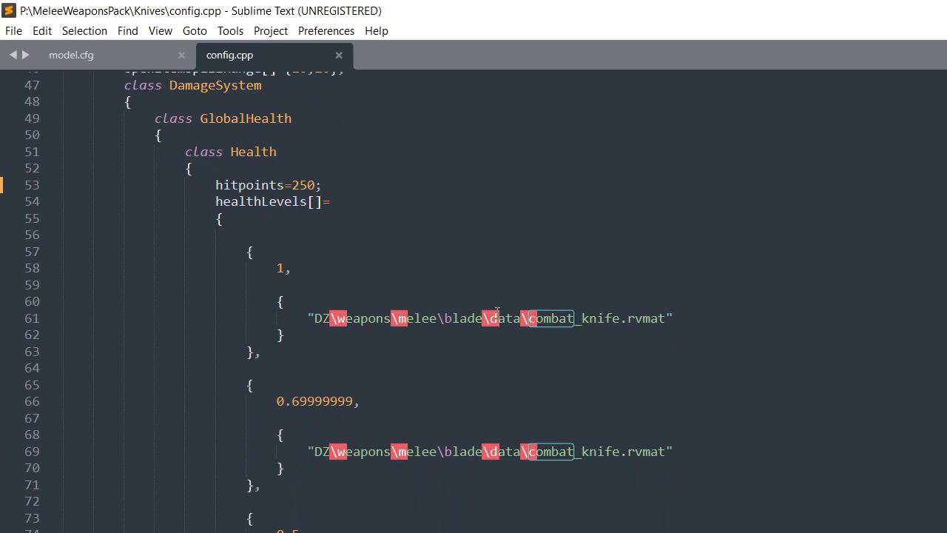
{"action": "scroll", "coordinate": [740, 414], "scroll_direction": "down", "scroll_amount": 9}
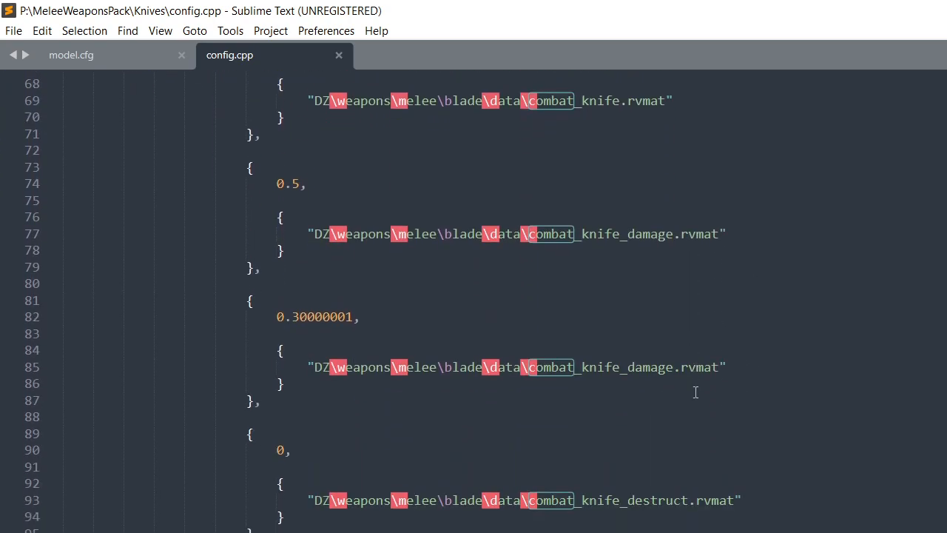
{"action": "scroll", "coordinate": [684, 405], "scroll_direction": "down", "scroll_amount": 1}
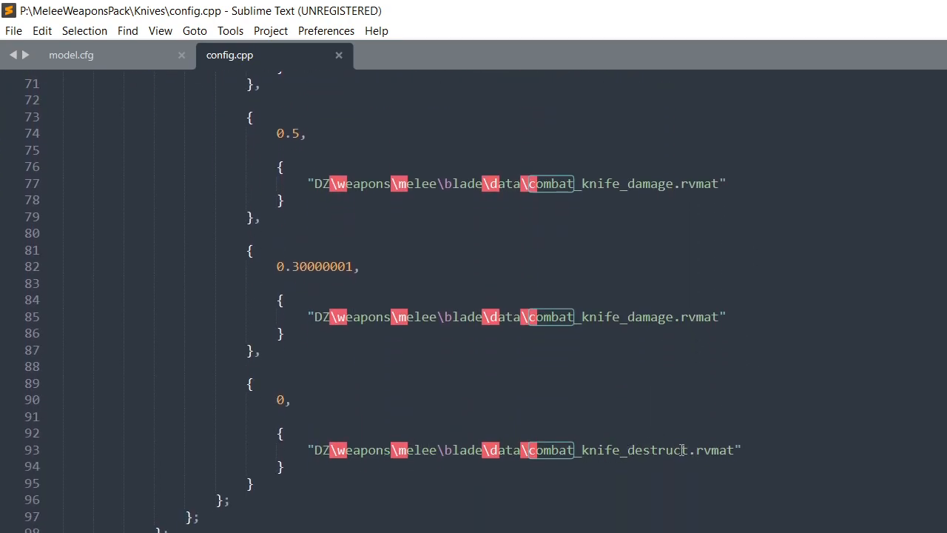
{"action": "scroll", "coordinate": [727, 454], "scroll_direction": "up", "scroll_amount": 9}
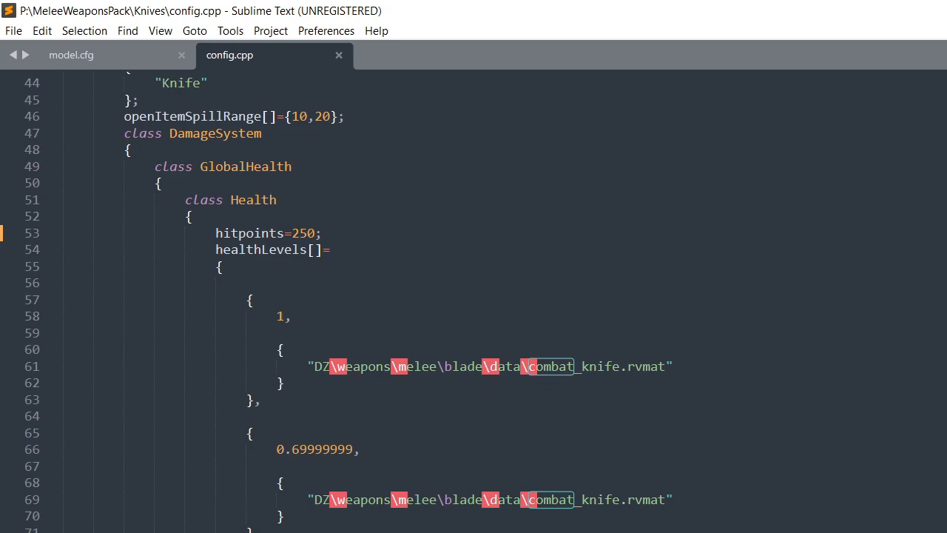
{"action": "scroll", "coordinate": [666, 389], "scroll_direction": "down", "scroll_amount": 8}
{"action": "scroll", "coordinate": [674, 390], "scroll_direction": "up", "scroll_amount": 6}
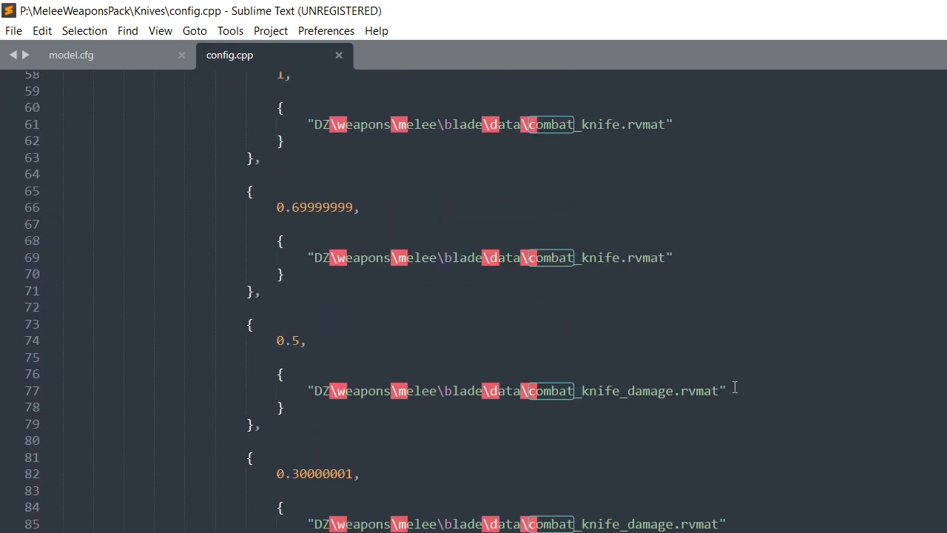
{"action": "scroll", "coordinate": [735, 386], "scroll_direction": "up", "scroll_amount": 1}
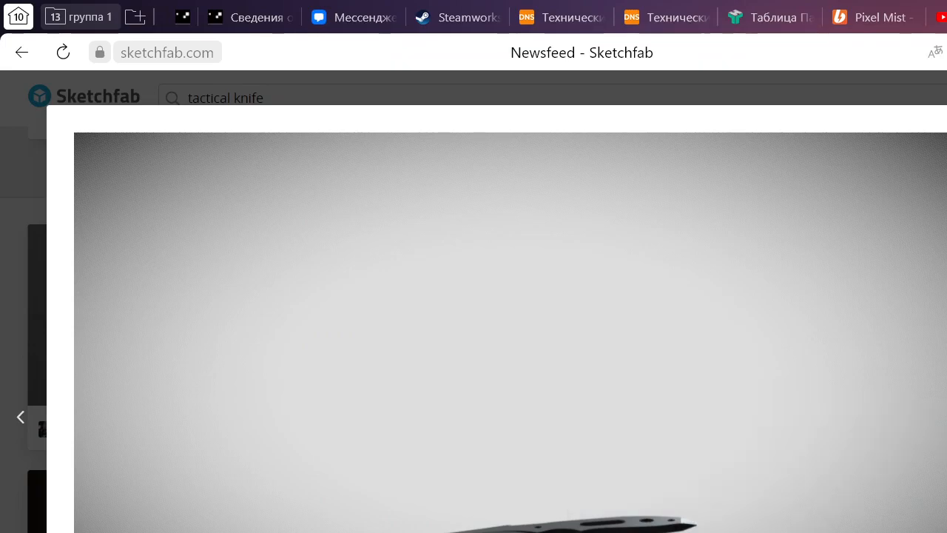
Switch to the Knives folder in File Explorer, move its window aside, and close EliteNess
{"action": "key", "text": "alt+Tab"}
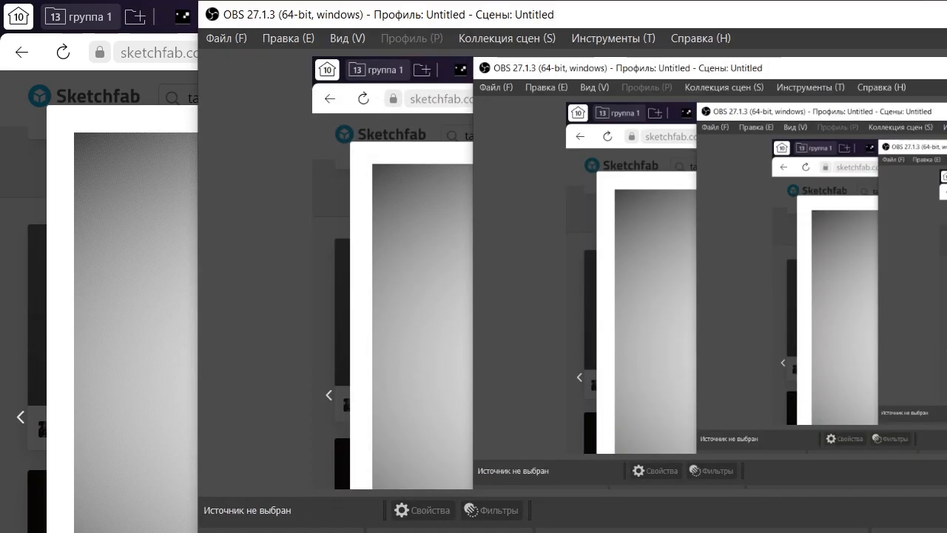
{"action": "key", "text": "alt+Tab"}
{"action": "key", "text": "alt+Tab"}
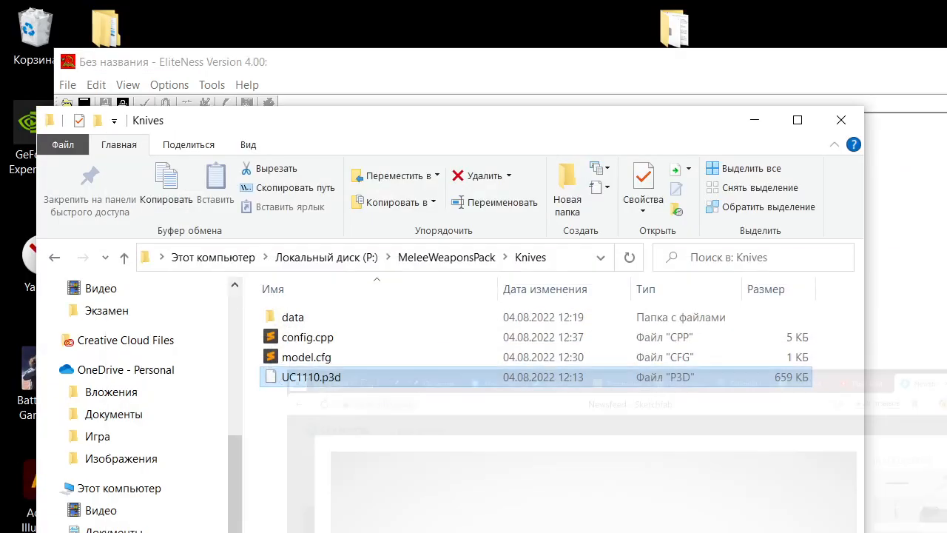
{"action": "left_click_drag", "start_coordinate": [695, 134], "coordinate": [943, 137]}
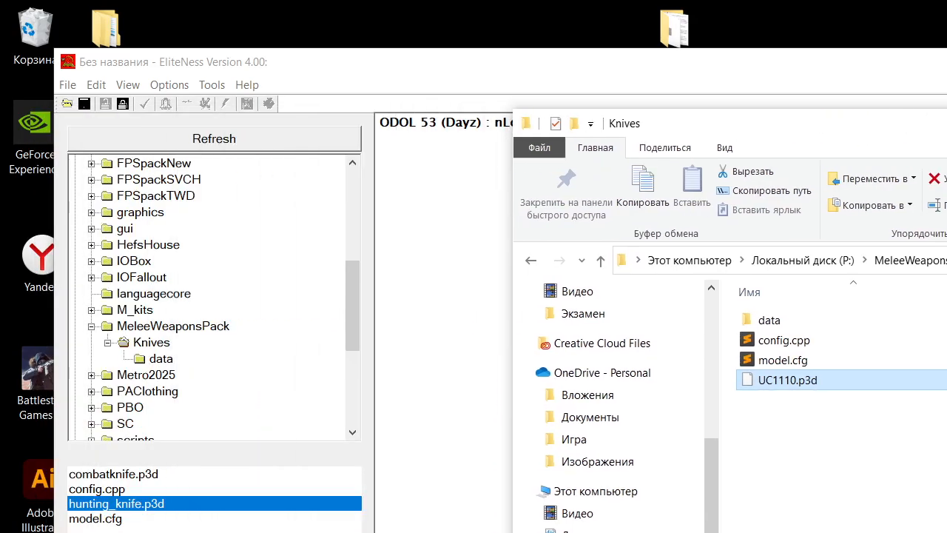
{"action": "key", "text": "alt+Tab"}
{"action": "key", "text": "alt+F4"}
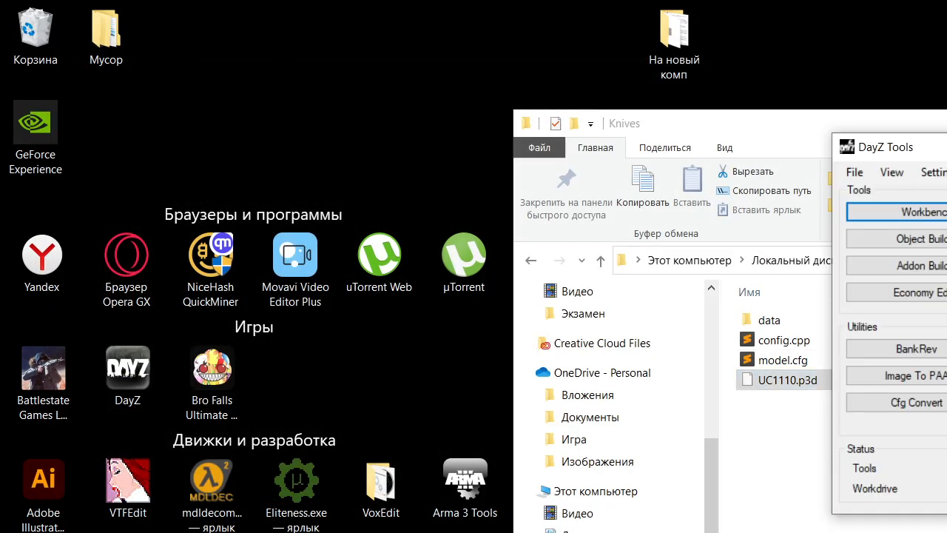
Try to launch Object Builder from the open DayZ Tools window, and close that window
{"action": "left_click_drag", "start_coordinate": [925, 148], "coordinate": [213, 441]}
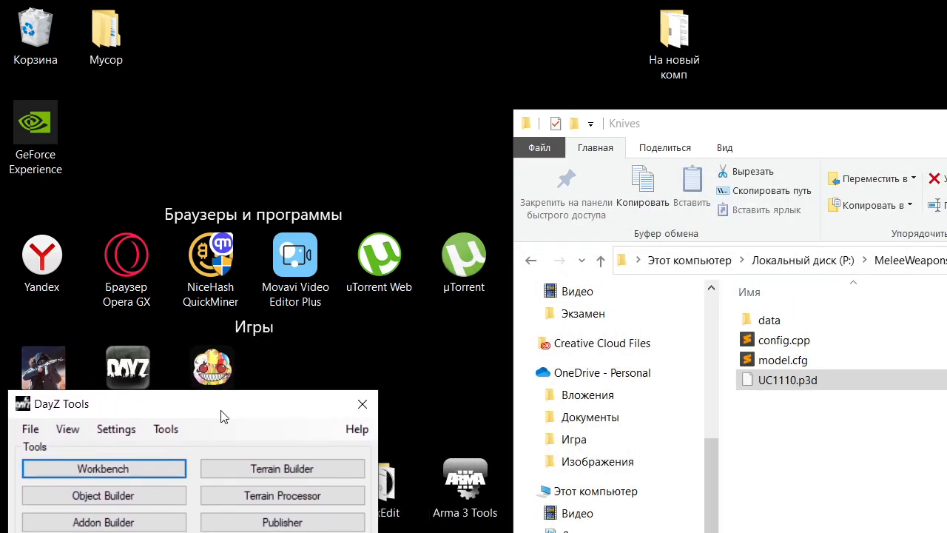
{"action": "left_click", "coordinate": [121, 486]}
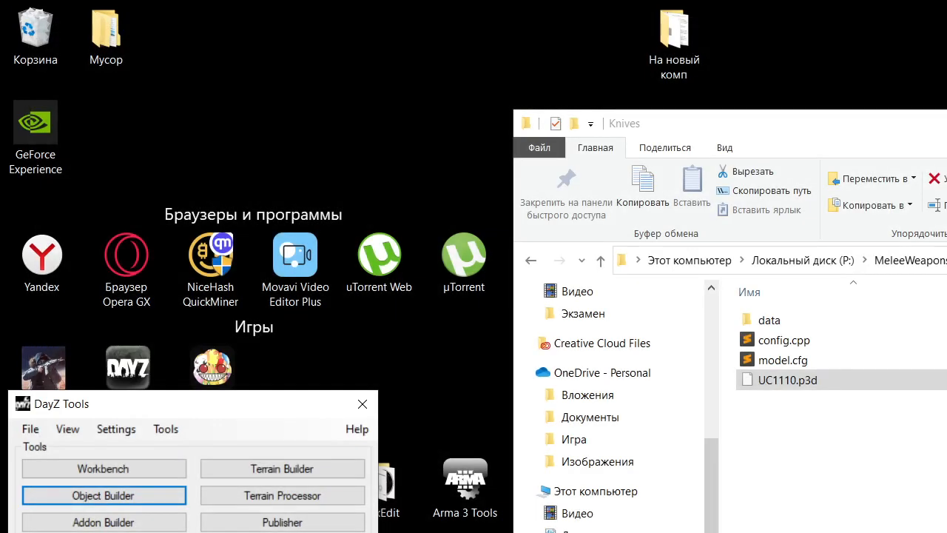
{"action": "left_click", "coordinate": [181, 498]}
{"action": "left_click", "coordinate": [362, 403]}
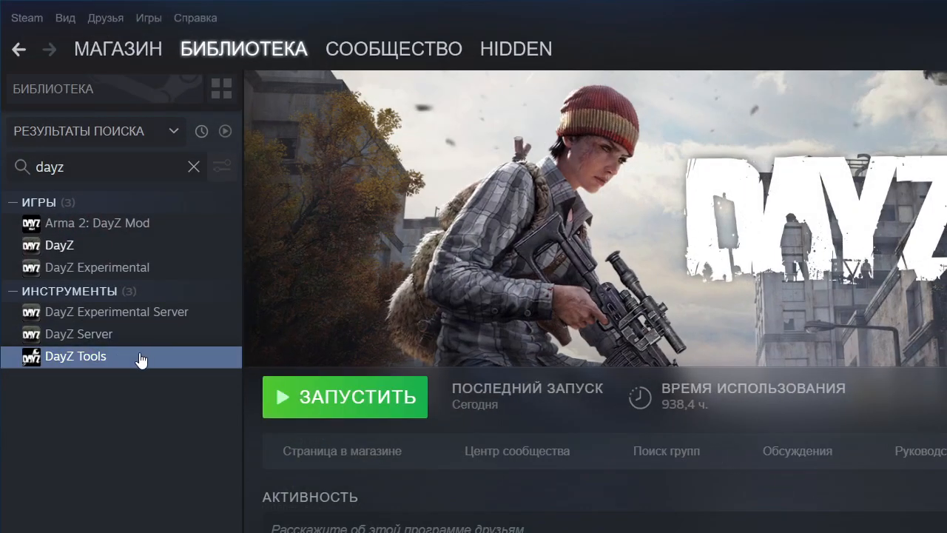
Start DayZ Tools from the Steam library, launch Object Builder from it, and maximize the Object Builder window
{"action": "double_click", "coordinate": [141, 360]}
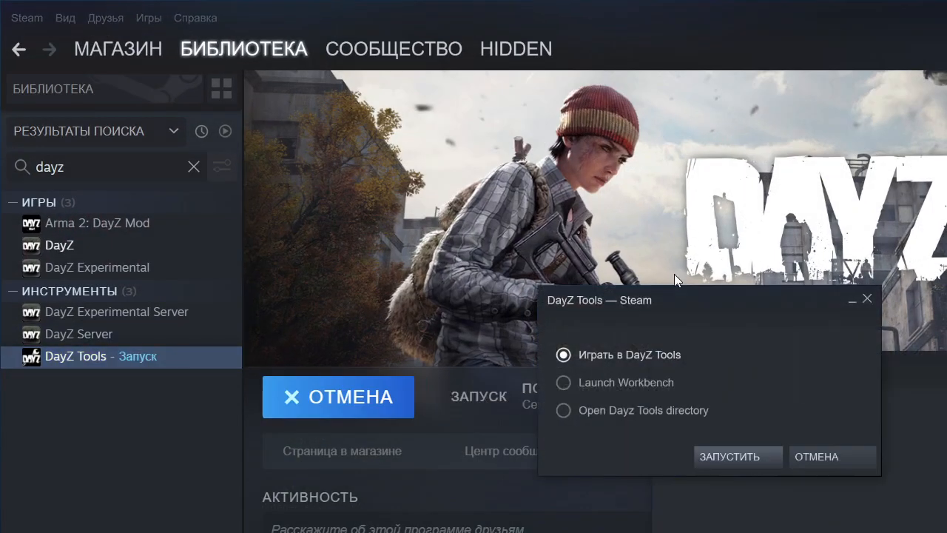
{"action": "left_click", "coordinate": [734, 455]}
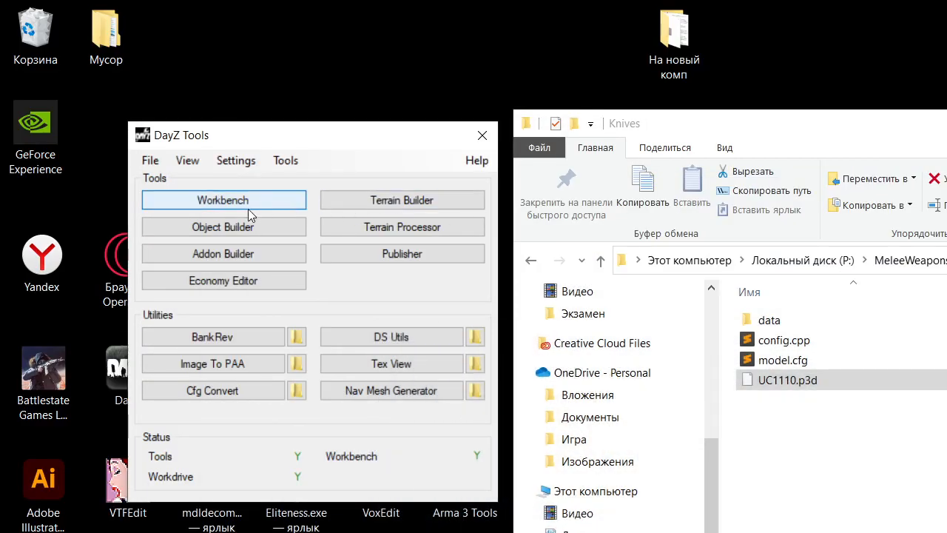
{"action": "left_click", "coordinate": [248, 222]}
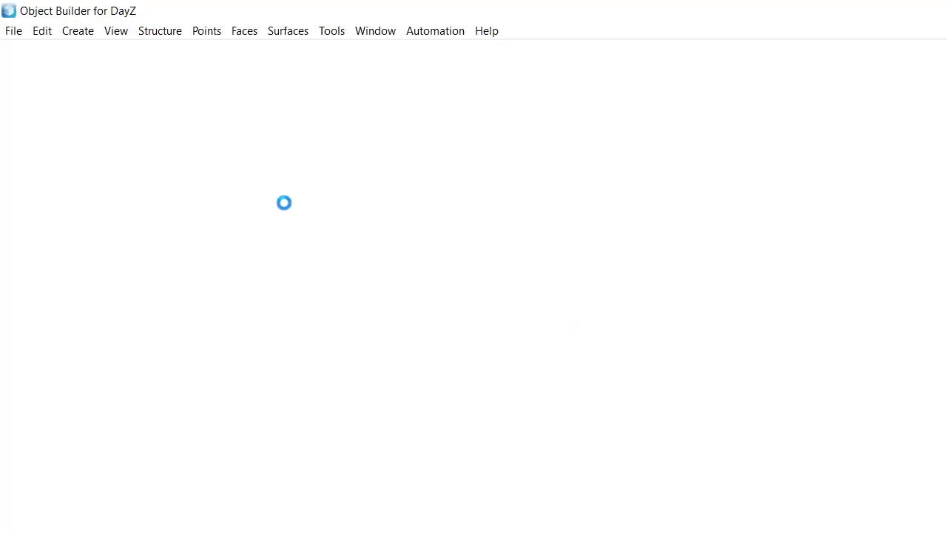
{"action": "double_click", "coordinate": [577, 15]}
{"action": "left_click_drag", "start_coordinate": [400, 178], "coordinate": [274, 397]}
{"action": "left_click_drag", "start_coordinate": [858, 240], "coordinate": [328, 10]}
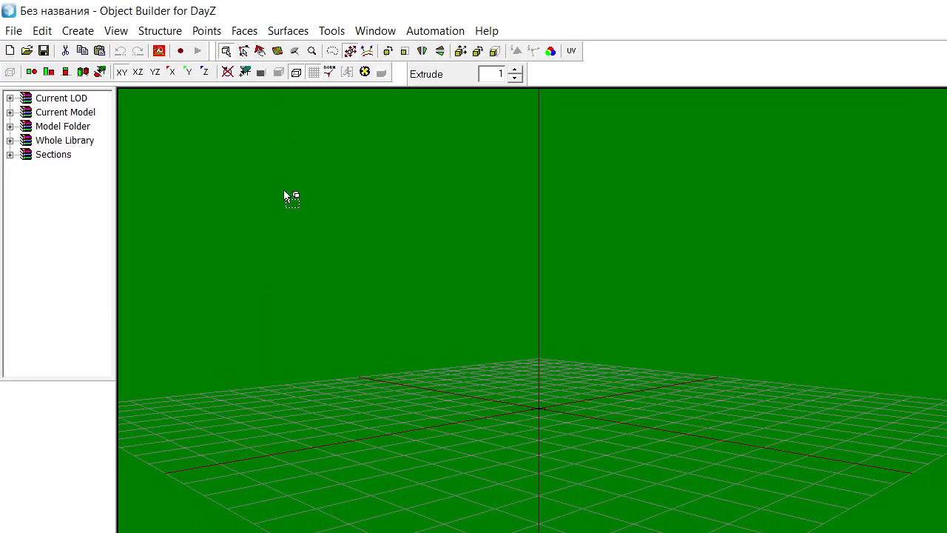
Review the Object Builder configuration options, focusing on External Viewer, DLL Folder and Path for textures, and close the dialog
{"action": "left_click", "coordinate": [15, 30]}
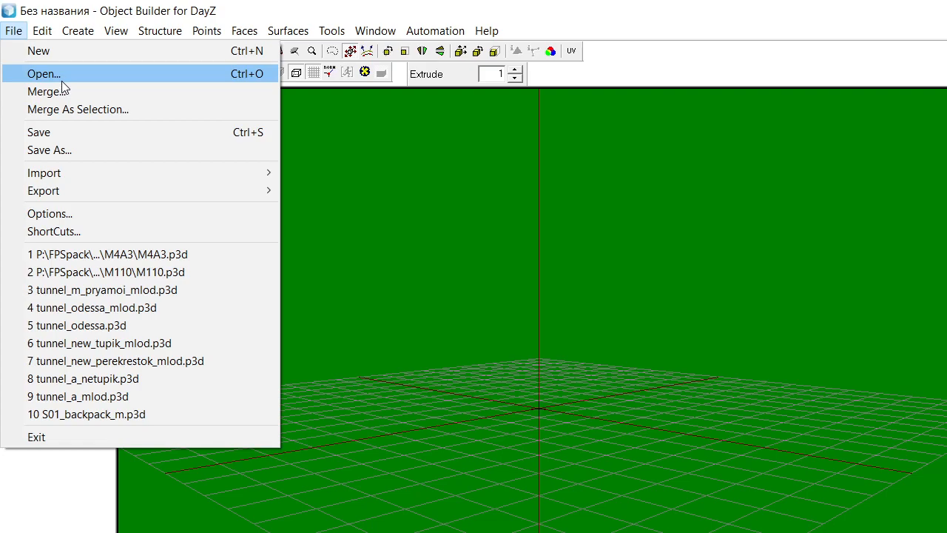
{"action": "left_click", "coordinate": [69, 214]}
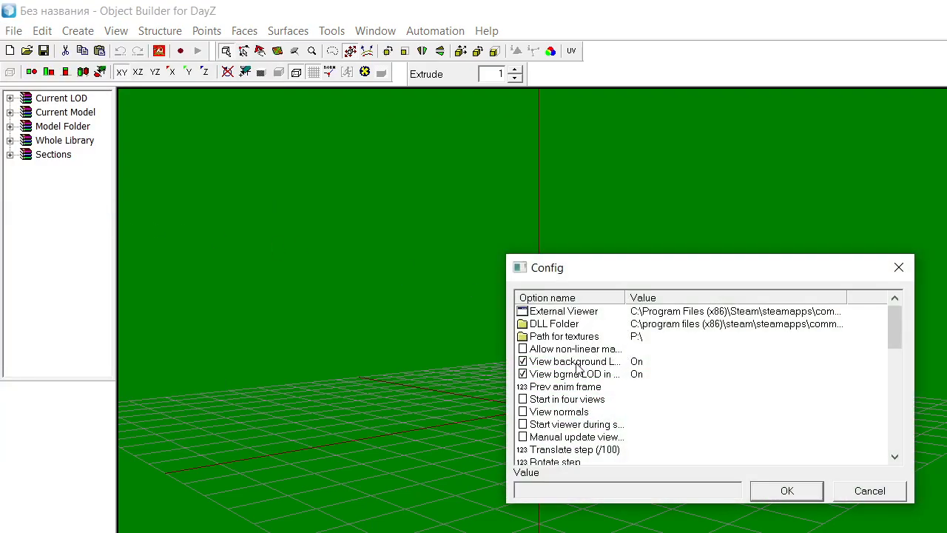
{"action": "left_click", "coordinate": [614, 375]}
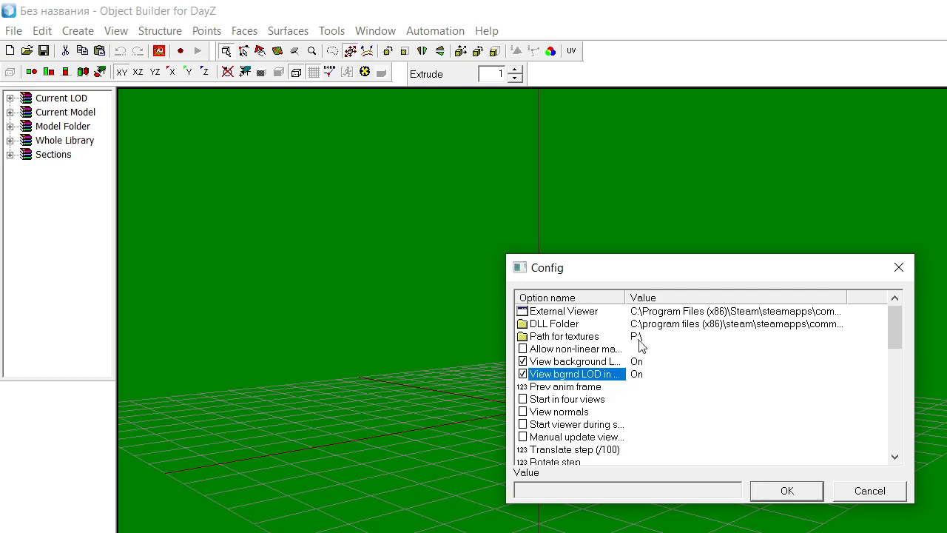
{"action": "left_click", "coordinate": [623, 338]}
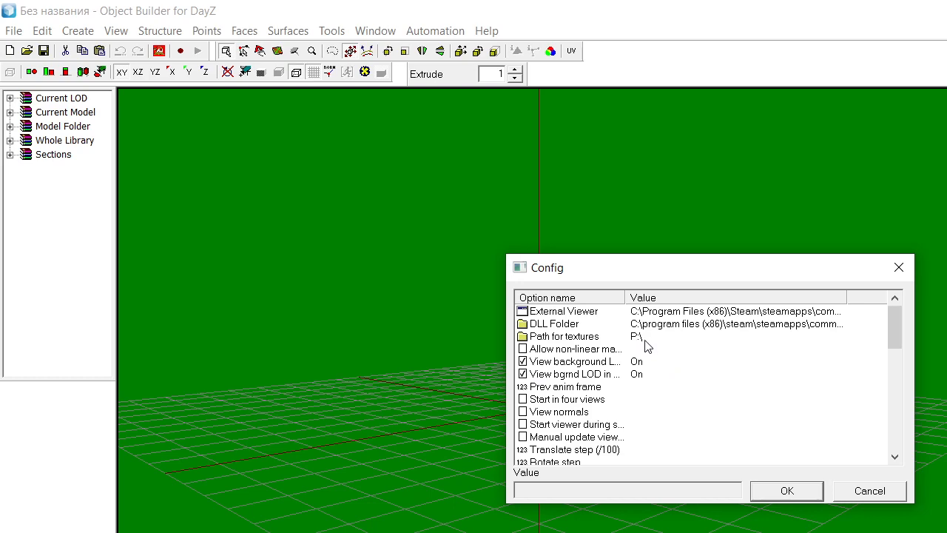
{"action": "left_click_drag", "start_coordinate": [897, 325], "coordinate": [895, 382]}
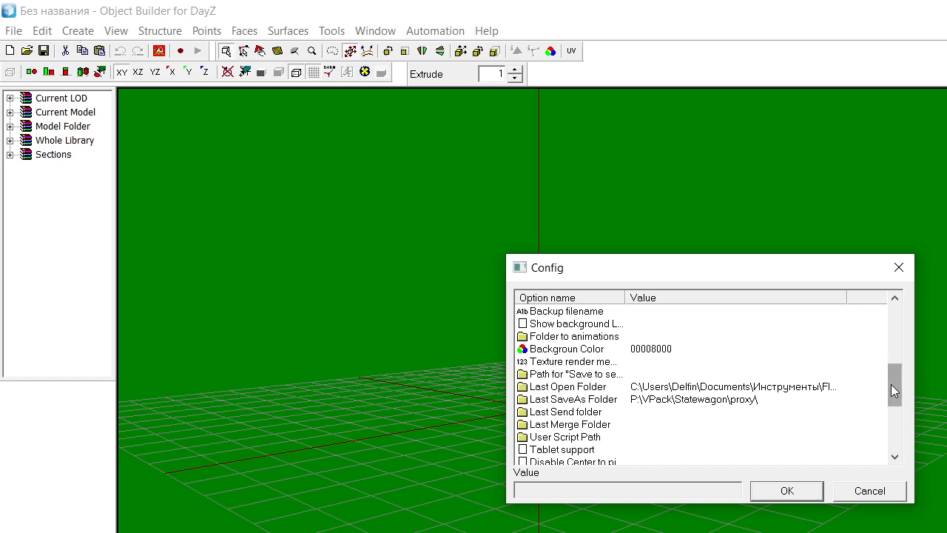
{"action": "scroll", "coordinate": [641, 367], "scroll_direction": "down", "scroll_amount": 3}
{"action": "scroll", "coordinate": [640, 368], "scroll_direction": "down", "scroll_amount": 1}
{"action": "scroll", "coordinate": [646, 372], "scroll_direction": "up", "scroll_amount": 4}
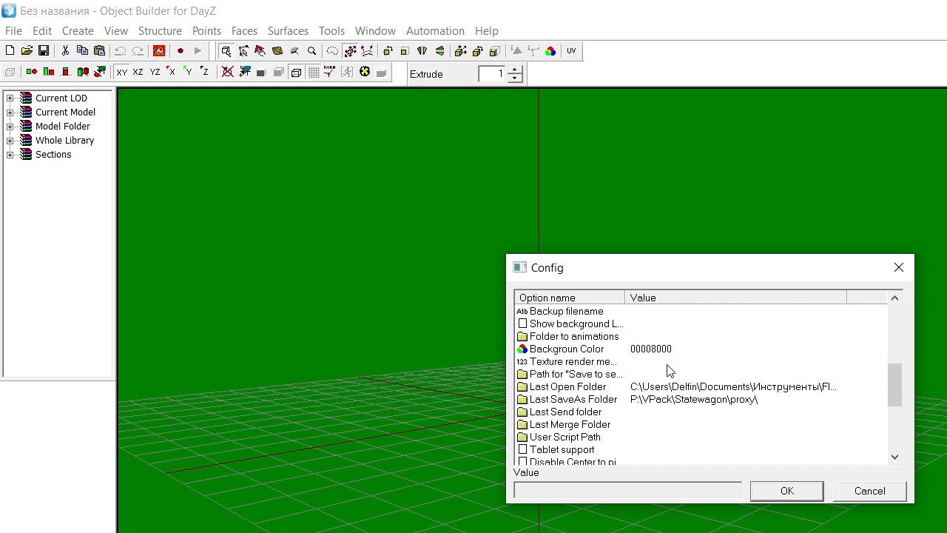
{"action": "scroll", "coordinate": [668, 370], "scroll_direction": "up", "scroll_amount": 5}
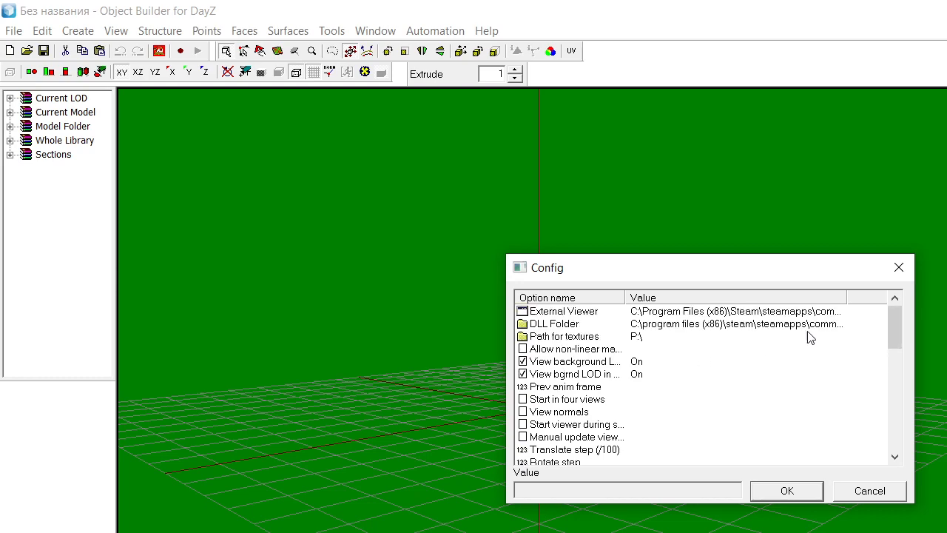
{"action": "left_click", "coordinate": [899, 269]}
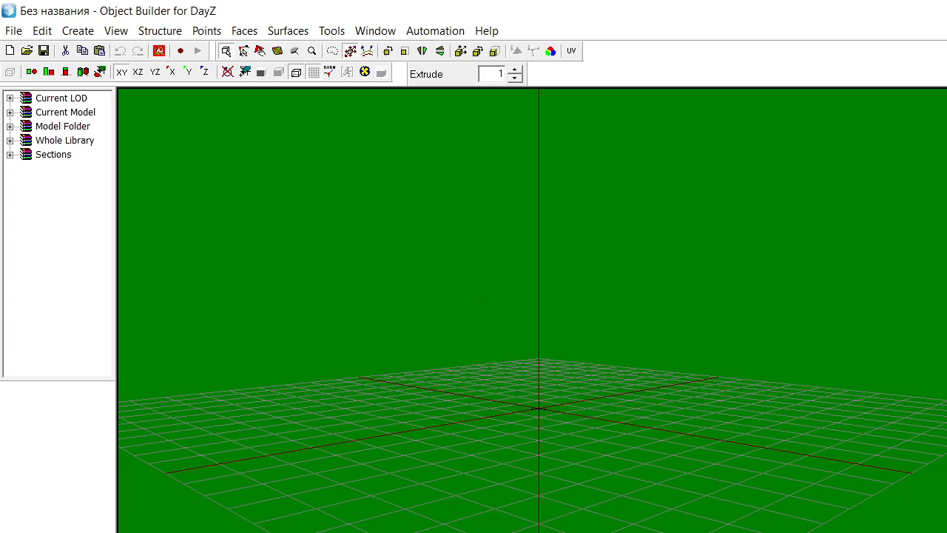
Load UC1110.p3d from the Knives folder into the Object Builder scene
{"action": "key", "text": "alt+Tab"}
{"action": "left_click_drag", "start_coordinate": [784, 379], "coordinate": [371, 387]}
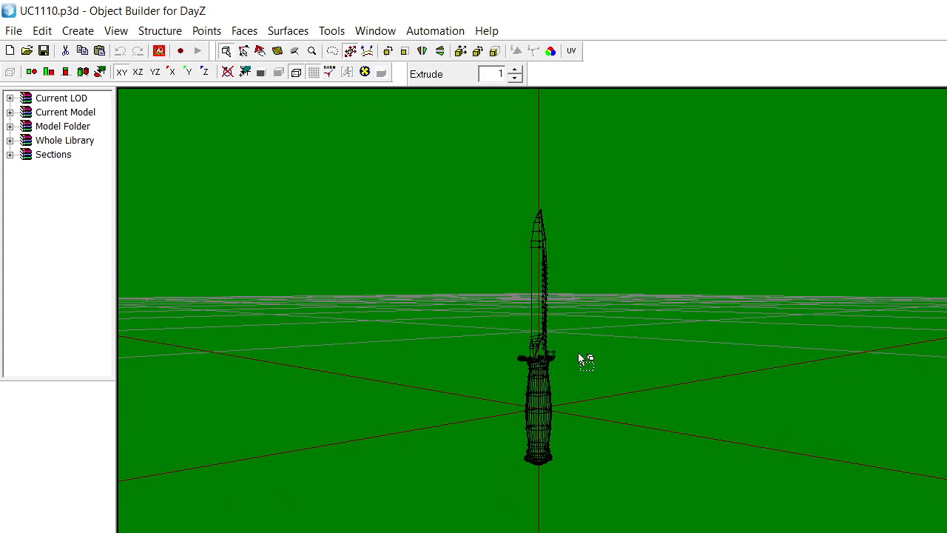
{"action": "middle_click_drag", "start_coordinate": [644, 344], "coordinate": [644, 344]}
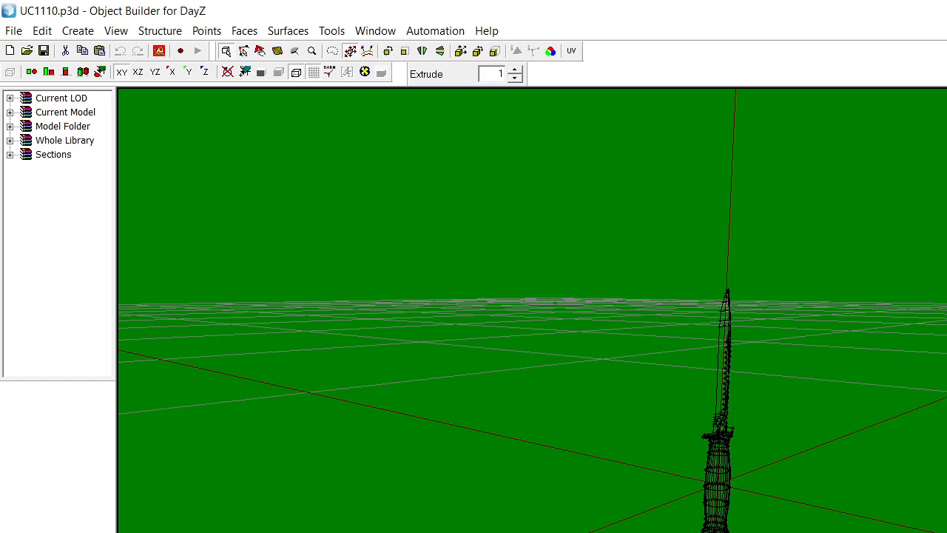
{"action": "key", "text": "alt+Tab"}
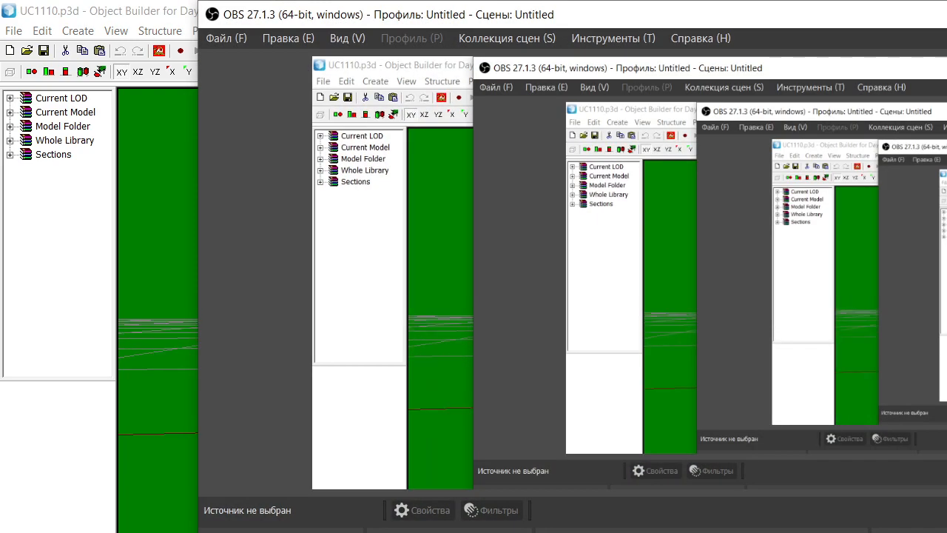
{"action": "key", "text": "alt+Tab"}
{"action": "right_click_drag", "start_coordinate": [537, 376], "coordinate": [547, 364]}
Examine the knife's wireframe mesh, comparing the detailed geometry of its blade, guard and handle
{"action": "key", "text": "ctrl+a"}
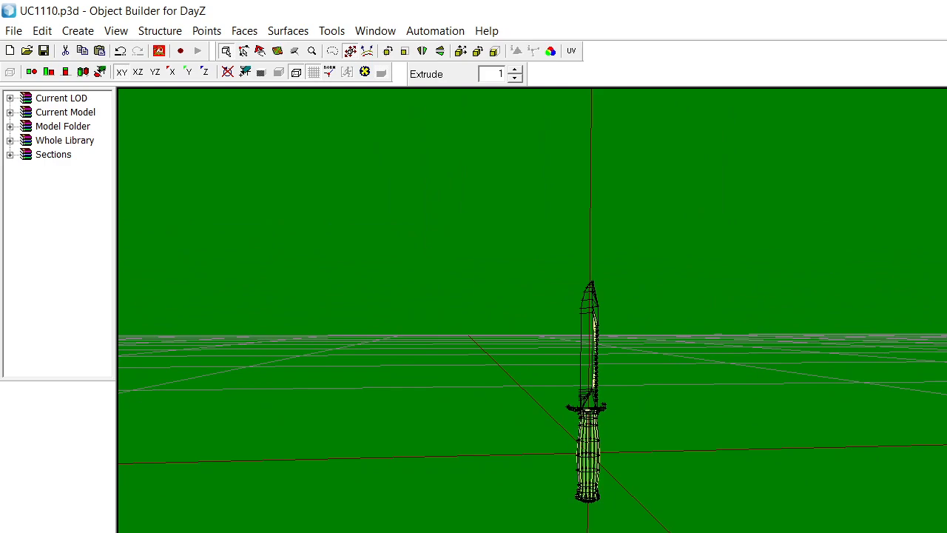
{"action": "key", "text": "Page_Up"}
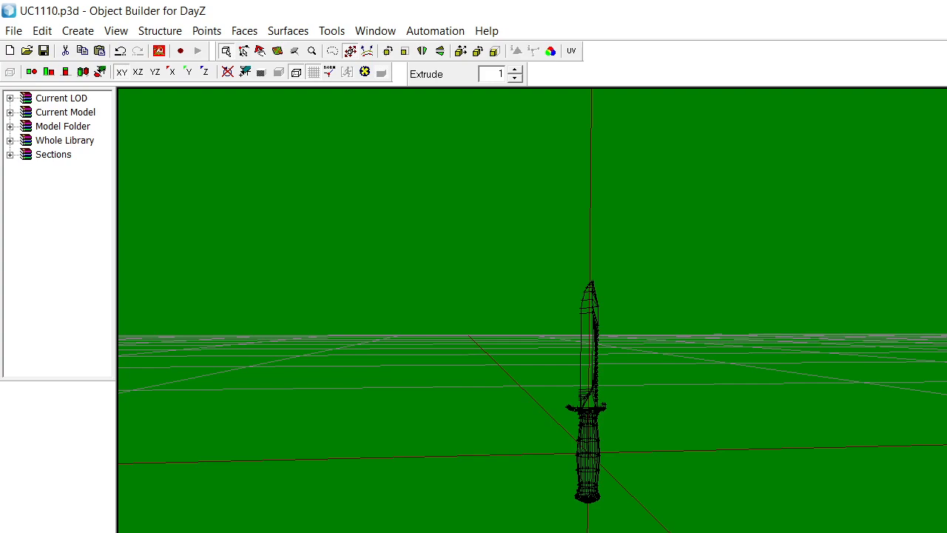
{"action": "key", "text": "ctrl+a"}
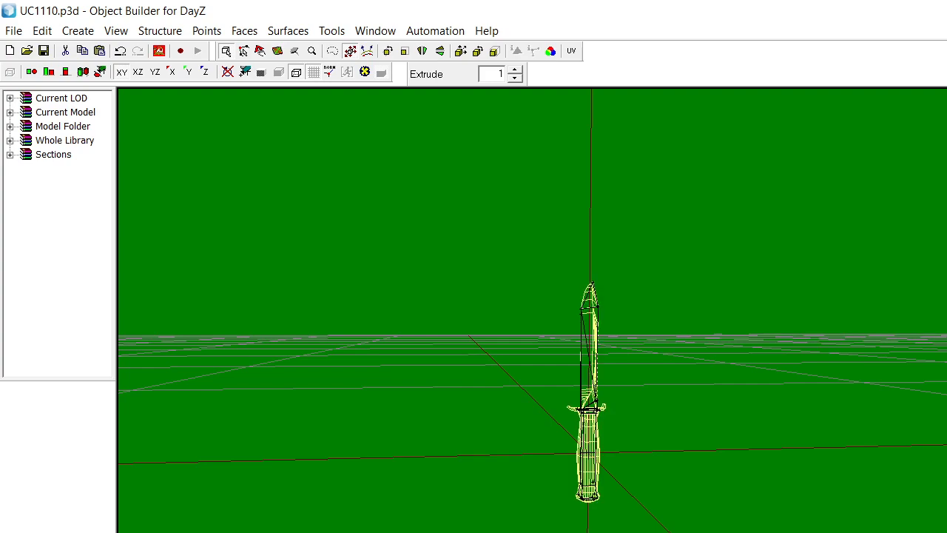
{"action": "left_click_drag", "start_coordinate": [826, 245], "coordinate": [826, 247], "text": "alt"}
{"action": "scroll", "coordinate": [826, 247], "scroll_direction": "down", "scroll_amount": 3}
{"action": "scroll", "coordinate": [758, 292], "scroll_direction": "up", "scroll_amount": 4}
{"action": "scroll", "coordinate": [759, 292], "scroll_direction": "down", "scroll_amount": 3}
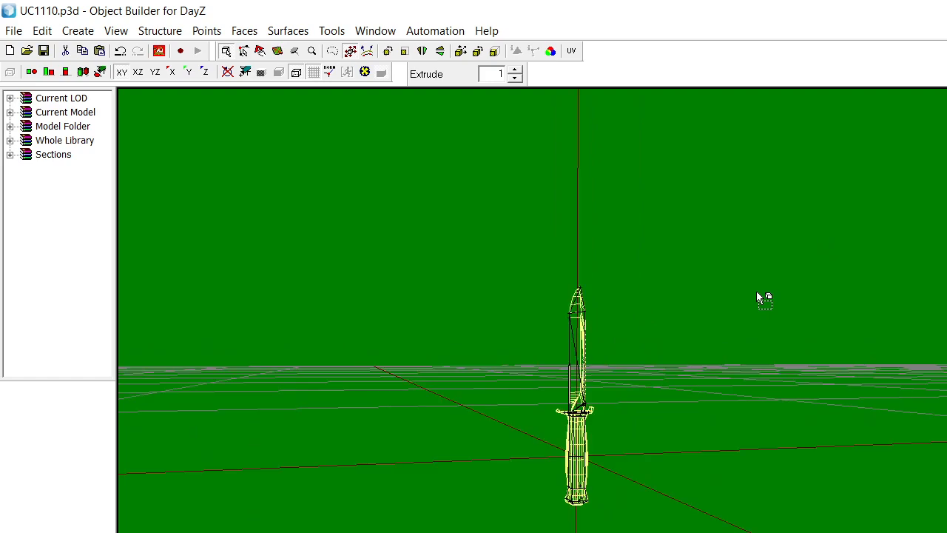
Turn on solid shading and texture display, and examine the knife's blade and handle from several angles
{"action": "left_click", "coordinate": [266, 72]}
{"action": "left_click_drag", "start_coordinate": [592, 208], "coordinate": [720, 255], "text": "alt"}
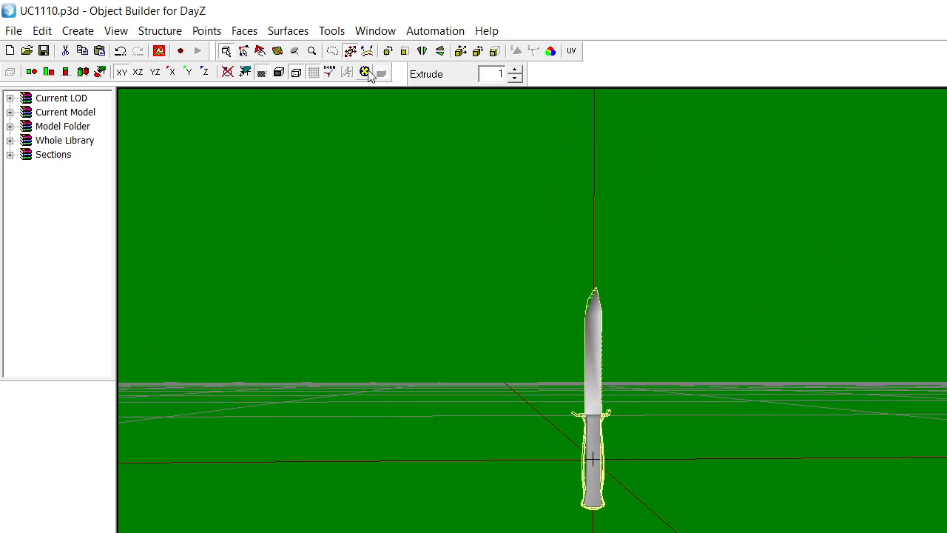
{"action": "left_click", "coordinate": [368, 73]}
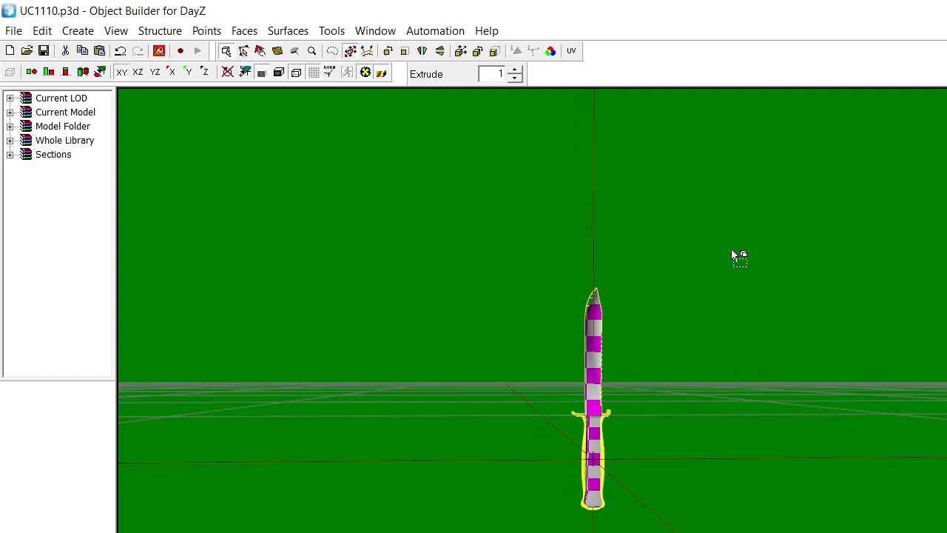
{"action": "left_click_drag", "start_coordinate": [730, 296], "coordinate": [822, 296], "text": "alt"}
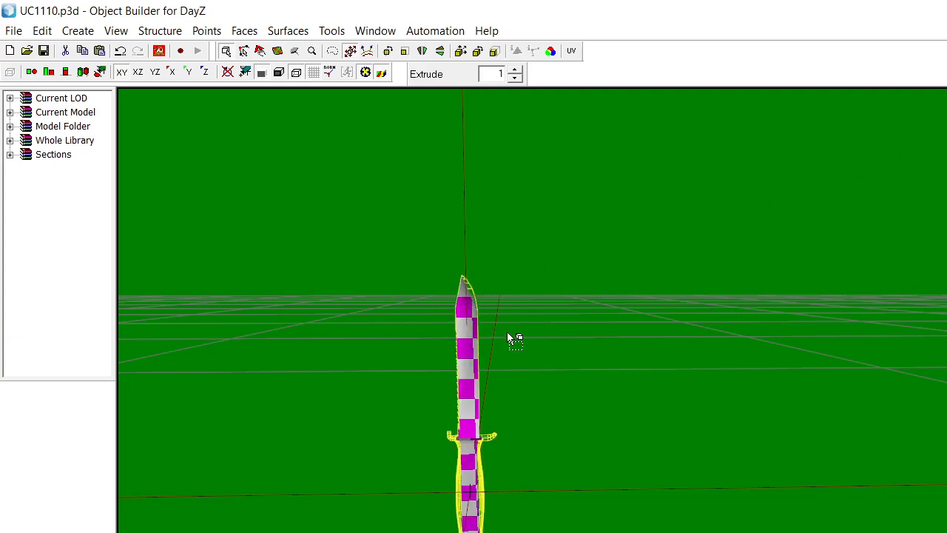
{"action": "middle_click_drag", "start_coordinate": [528, 358], "coordinate": [528, 323]}
{"action": "scroll", "coordinate": [526, 352], "scroll_direction": "up", "scroll_amount": 5}
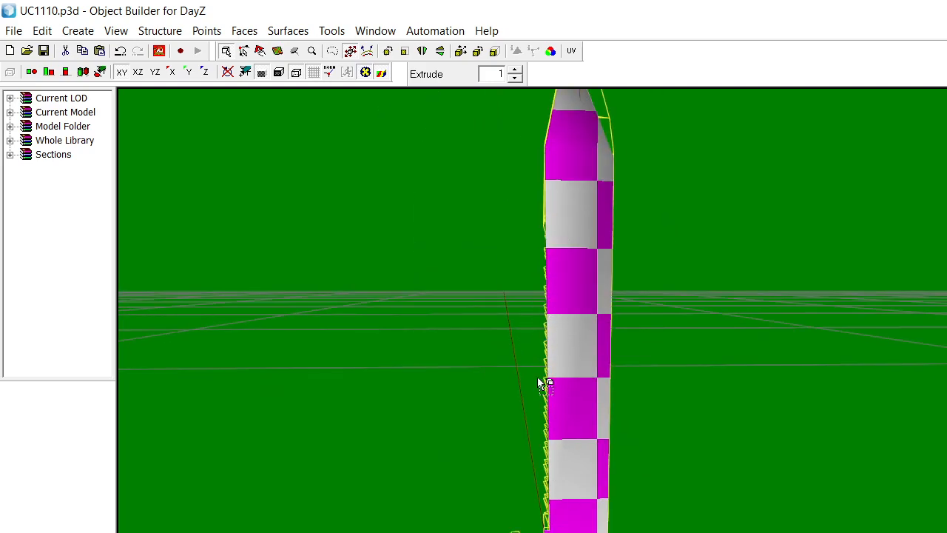
{"action": "key", "text": "w"}
{"action": "middle_click_drag", "start_coordinate": [772, 275], "coordinate": [849, 259]}
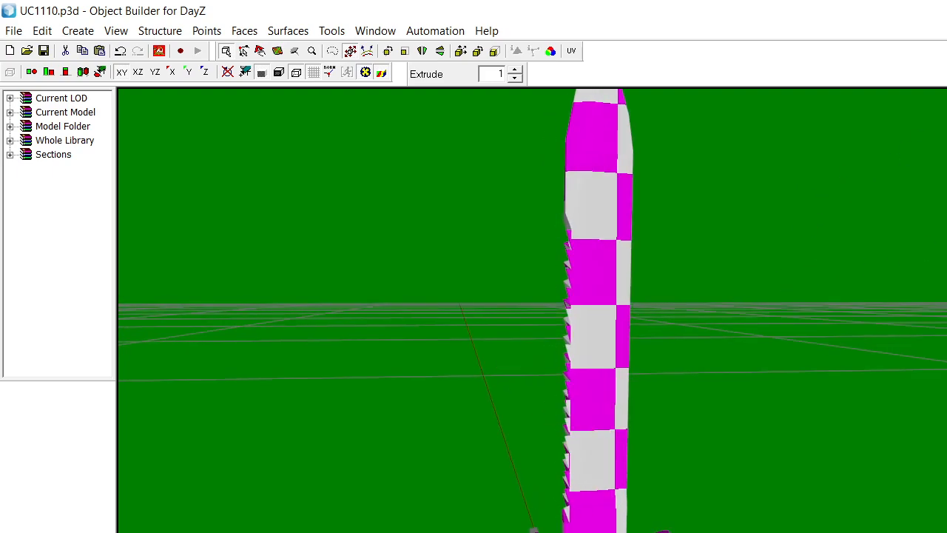
{"action": "middle_click_drag", "start_coordinate": [774, 330], "coordinate": [802, 299]}
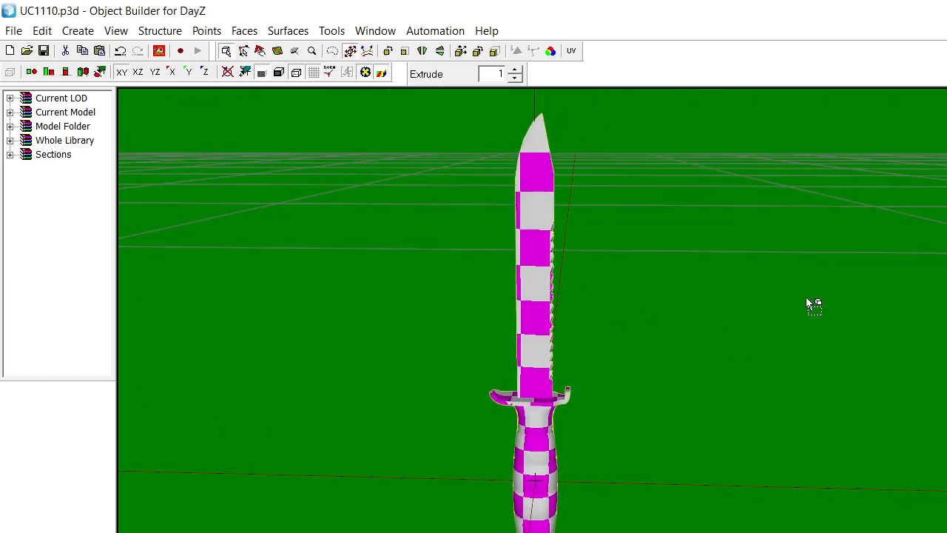
{"action": "scroll", "coordinate": [805, 299], "scroll_direction": "down", "scroll_amount": 4}
{"action": "middle_click_drag", "start_coordinate": [700, 299], "coordinate": [688, 297]}
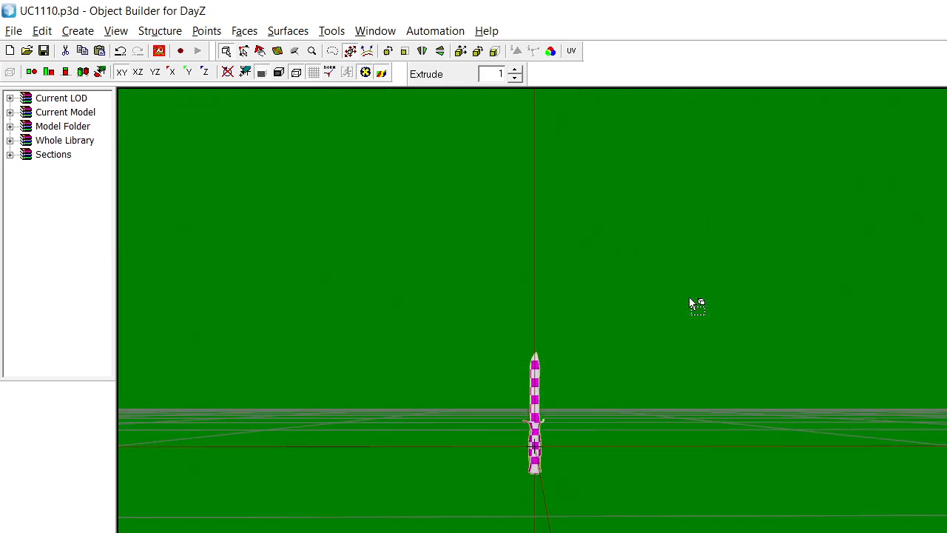
{"action": "scroll", "coordinate": [613, 378], "scroll_direction": "up", "scroll_amount": 4}
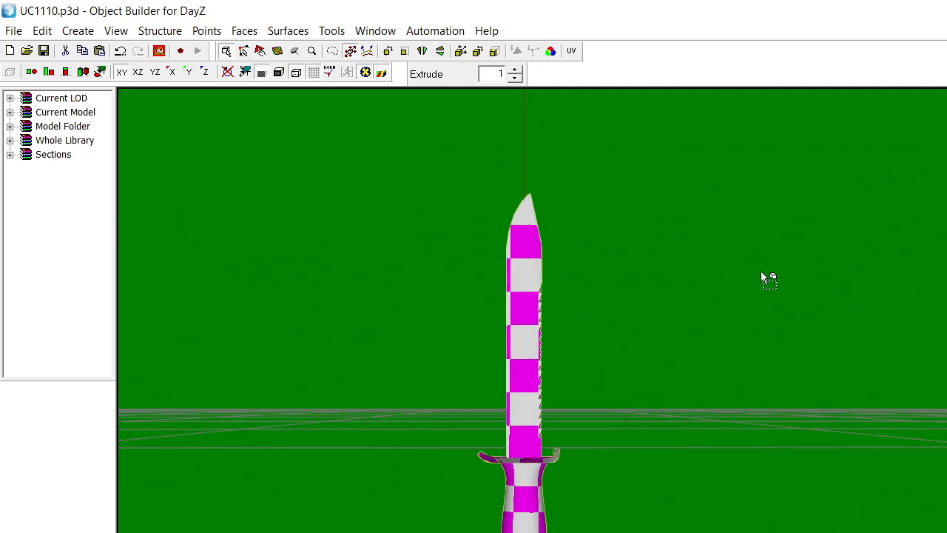
Select the whole knife mesh, hide its faces, and switch to the empty untitled Object Builder scene
{"action": "key", "text": "ctrl+a"}
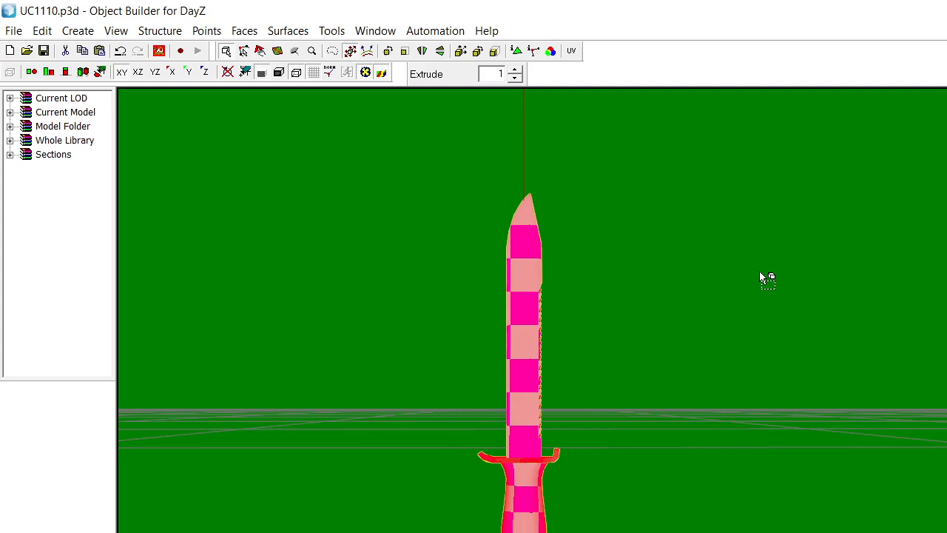
{"action": "key", "text": "h"}
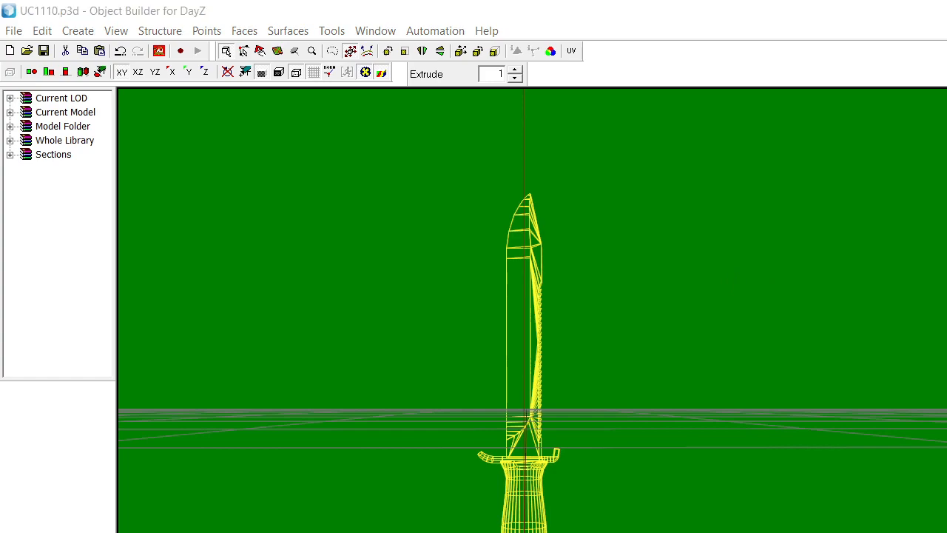
{"action": "left_click", "coordinate": [99, 482]}
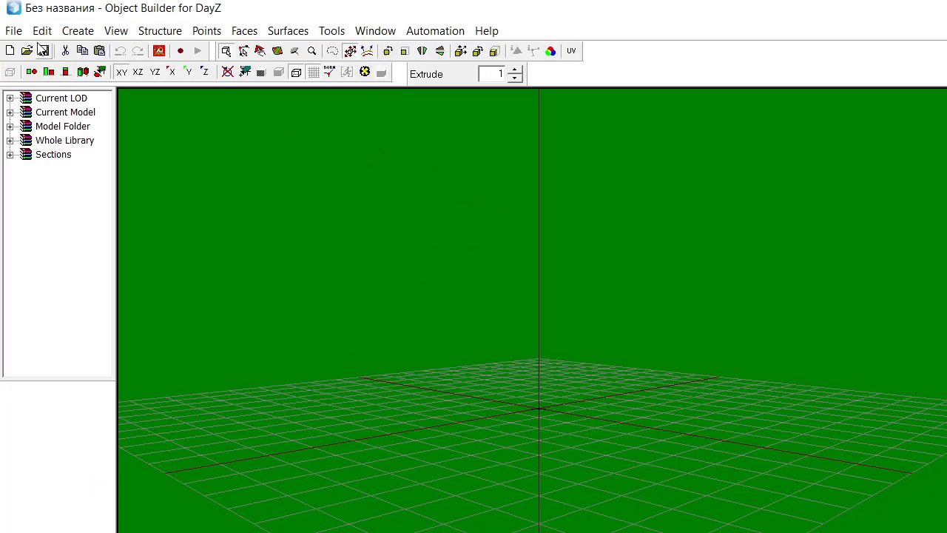
Look at the available import formats, and arrange the Knives folder and the uc1110-tactical-knife.zip archive side by side
{"action": "left_click", "coordinate": [13, 30]}
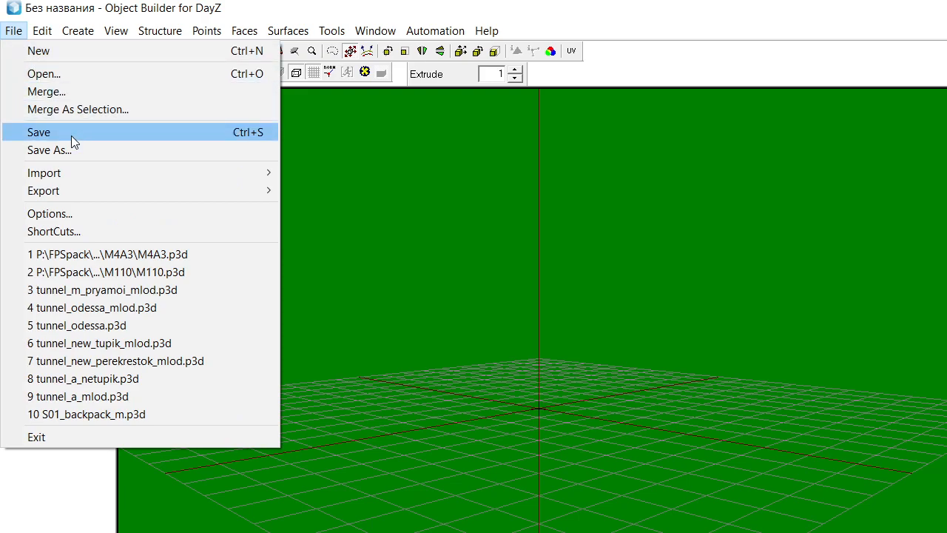
{"action": "mouse_move", "coordinate": [79, 172]}
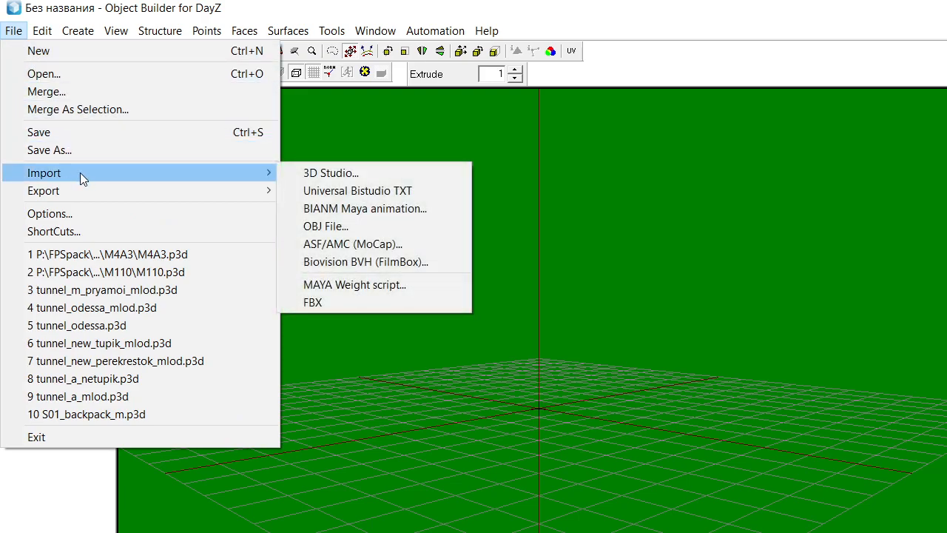
{"action": "key", "text": "alt+Tab"}
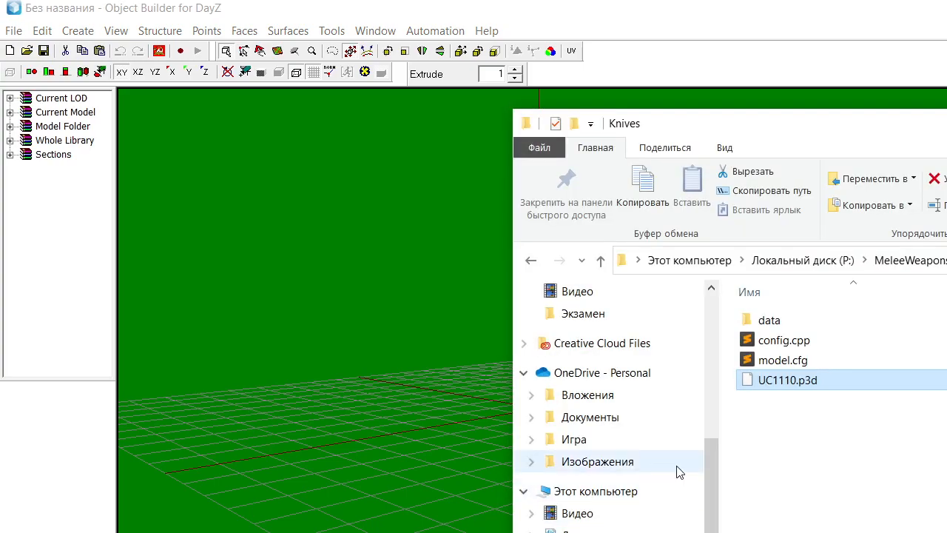
{"action": "left_click_drag", "start_coordinate": [946, 129], "coordinate": [703, 144]}
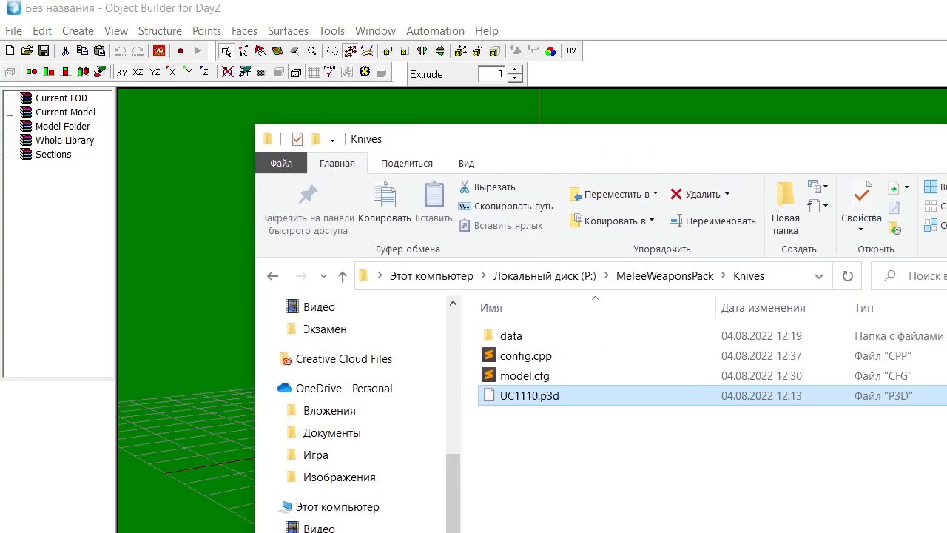
{"action": "key", "text": "alt+Tab"}
{"action": "left_click_drag", "start_coordinate": [599, 131], "coordinate": [946, 94]}
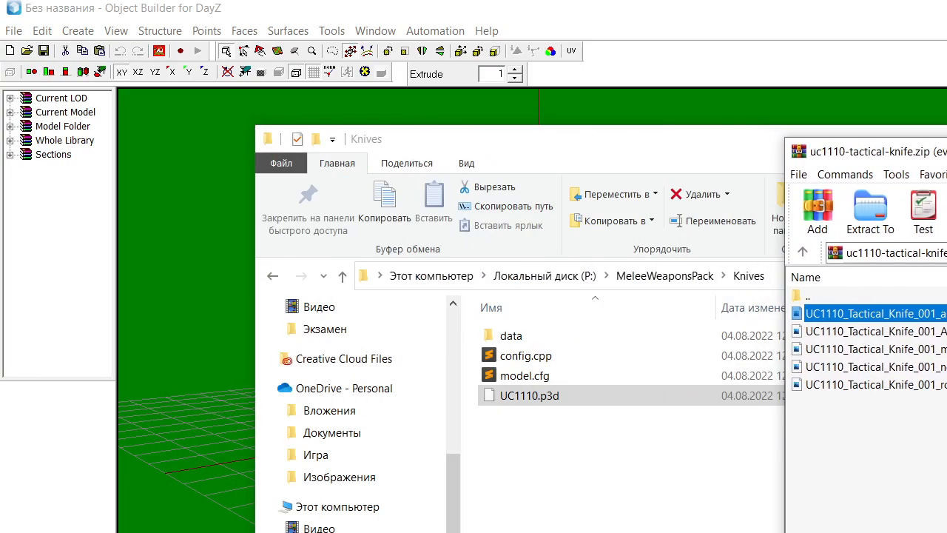
Extract the five UC1110_Tactical_Knife_001 texture images from the archive into the data folder inside Knives
{"action": "double_click", "coordinate": [549, 337]}
{"action": "key", "text": "alt+Tab"}
{"action": "left_click_drag", "start_coordinate": [946, 453], "coordinate": [729, 520]}
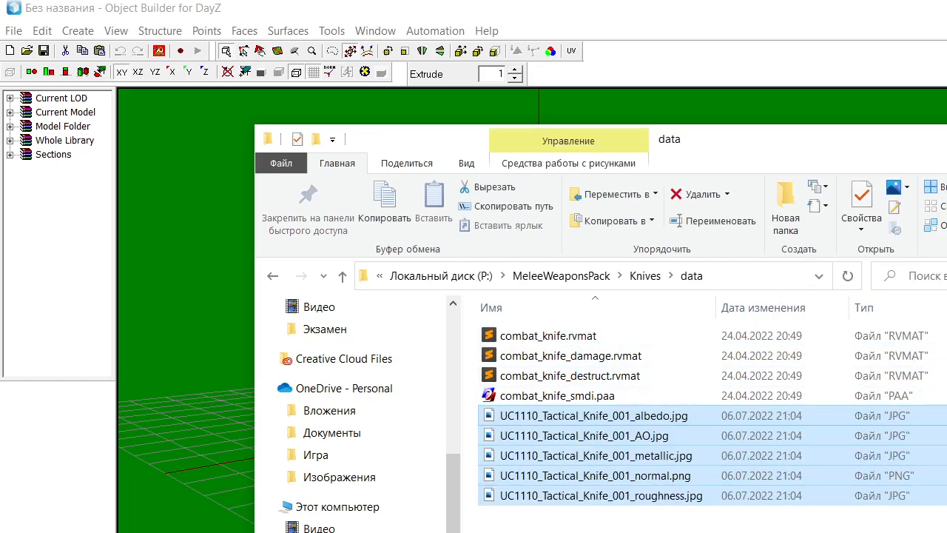
{"action": "right_click", "coordinate": [756, 530]}
Extract the UC1110_Tactical_Knife_001 OBJ model from the archive into the Knives folder and move both windows aside
{"action": "key", "text": "alt+Tab"}
{"action": "double_click", "coordinate": [887, 298]}
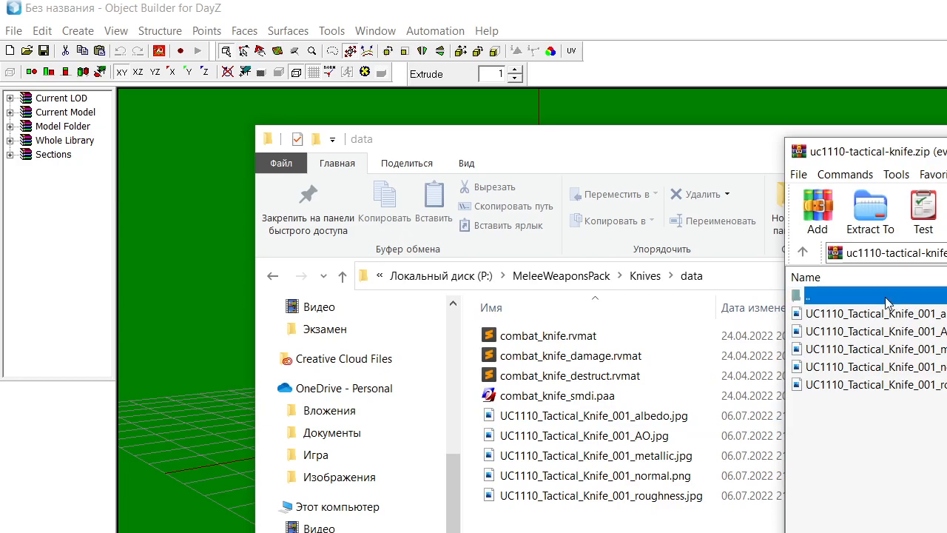
{"action": "double_click", "coordinate": [847, 313]}
{"action": "left_click", "coordinate": [850, 315]}
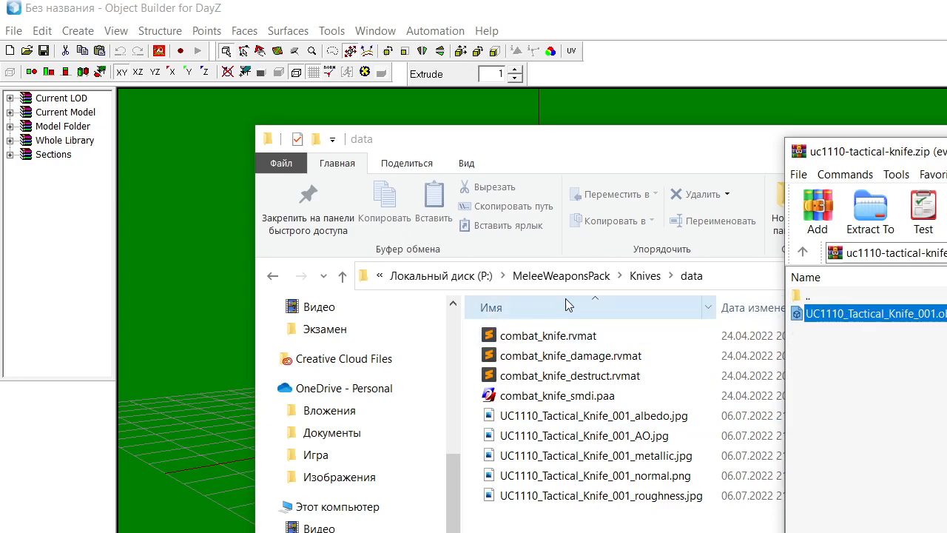
{"action": "left_click", "coordinate": [644, 275]}
{"action": "left_click_drag", "start_coordinate": [890, 328], "coordinate": [761, 475]}
{"action": "left_click_drag", "start_coordinate": [937, 213], "coordinate": [520, 532]}
{"action": "left_click_drag", "start_coordinate": [829, 151], "coordinate": [946, 135]}
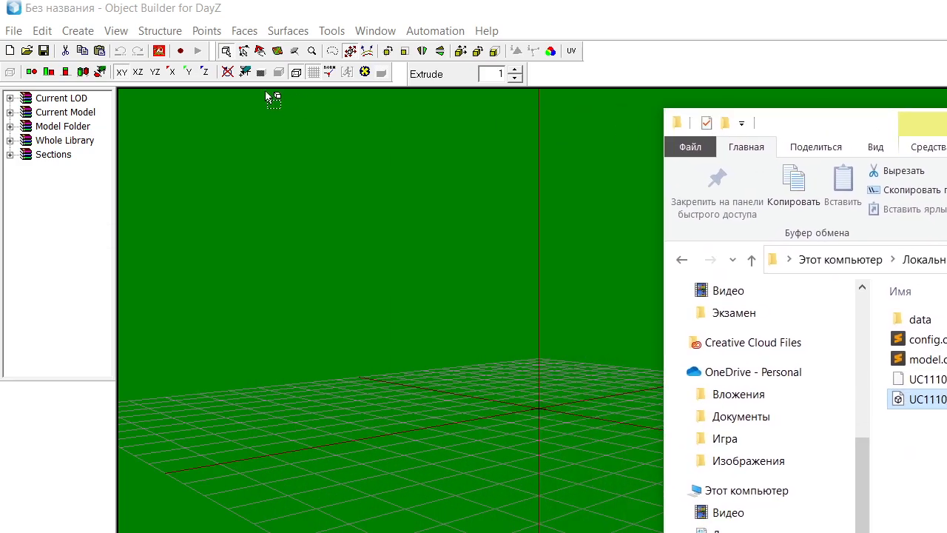
Try to import Untitled.obj as an OBJ file into the empty scene with a master scale of 1e-005
{"action": "left_click", "coordinate": [3, 31]}
{"action": "mouse_move", "coordinate": [273, 174]}
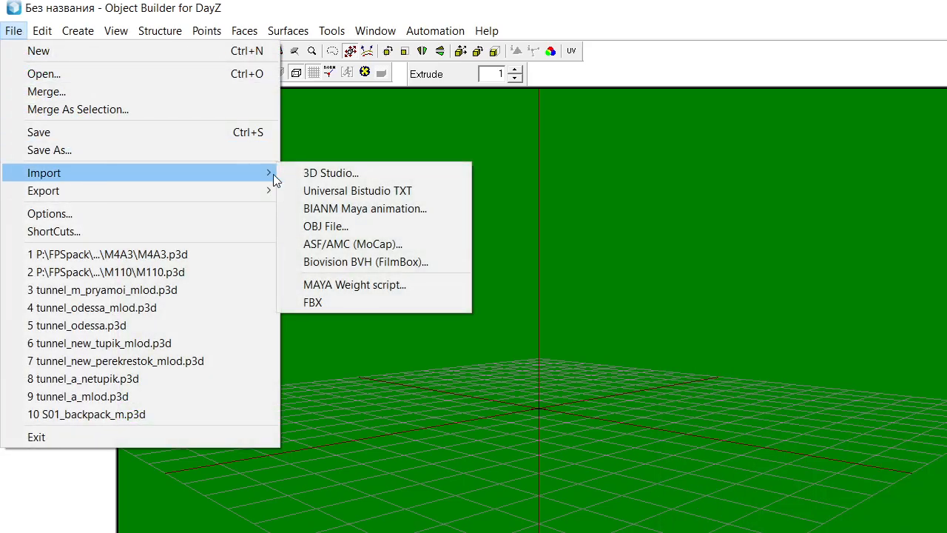
{"action": "left_click", "coordinate": [344, 226]}
{"action": "left_click", "coordinate": [258, 217]}
{"action": "left_click", "coordinate": [546, 523]}
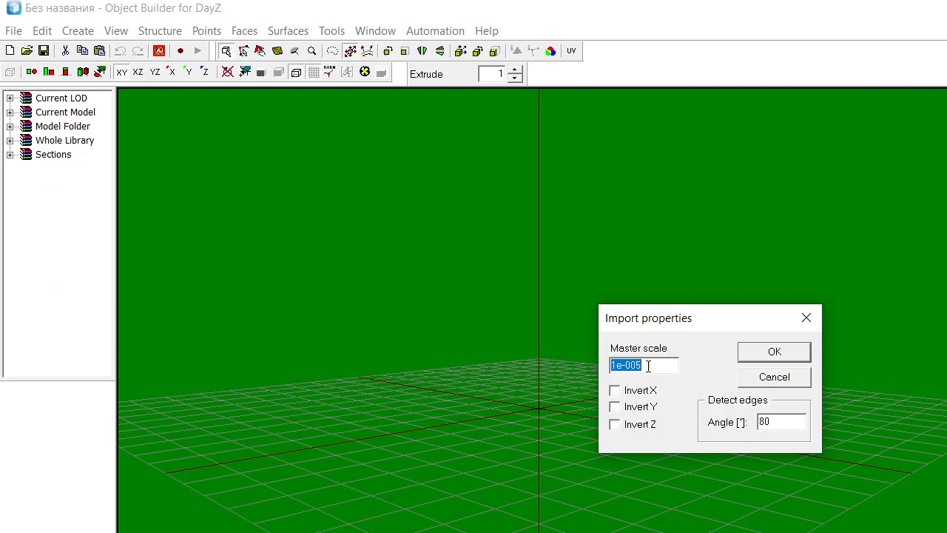
{"action": "left_click", "coordinate": [756, 354]}
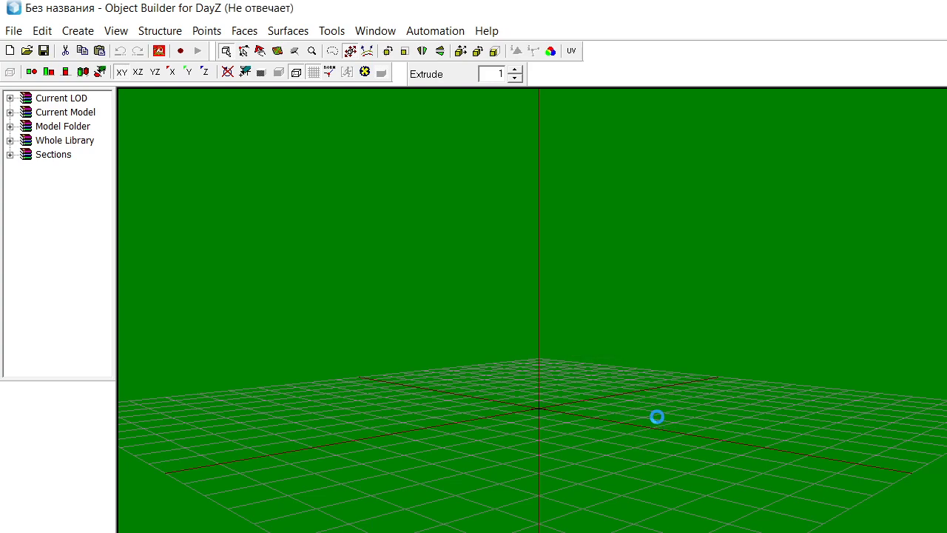
{"action": "right_click_drag", "start_coordinate": [644, 422], "coordinate": [600, 376]}
{"action": "left_click", "coordinate": [13, 30]}
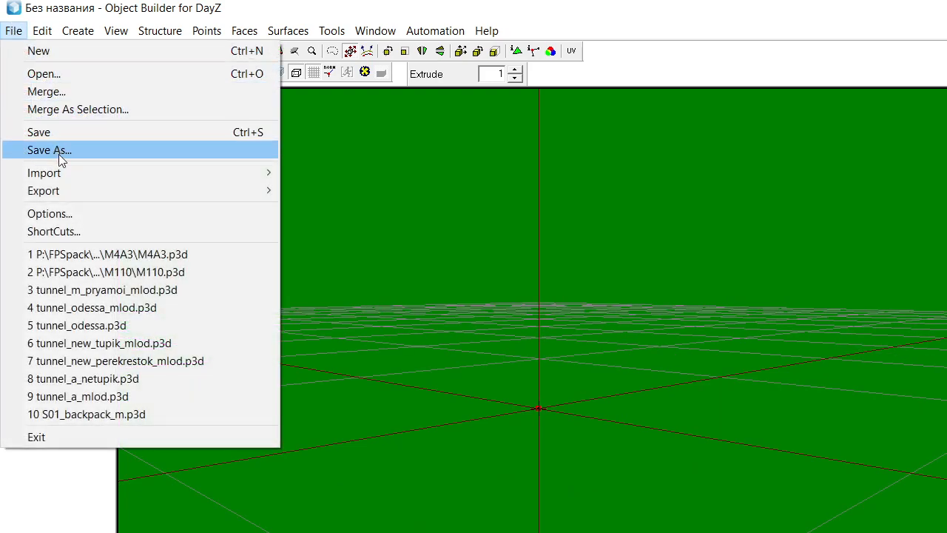
{"action": "mouse_move", "coordinate": [160, 178]}
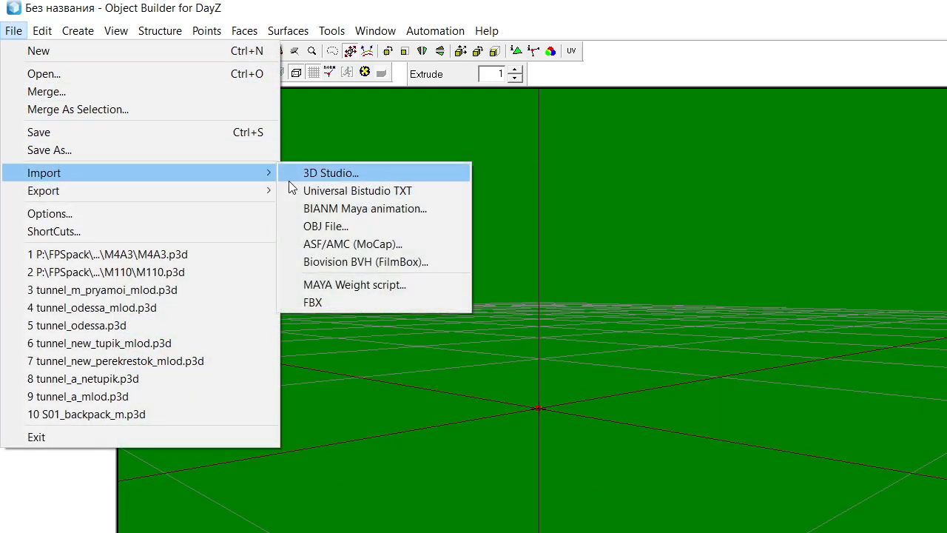
{"action": "left_click", "coordinate": [321, 178]}
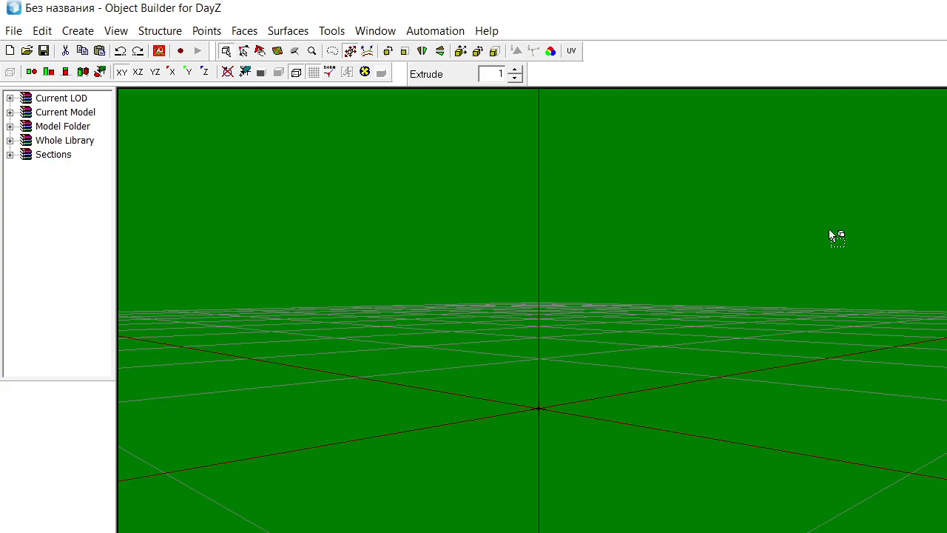
Try to import Untitled.obj as an OBJ file with a master scale of 0.0001, and undo that import
{"action": "left_click", "coordinate": [13, 30]}
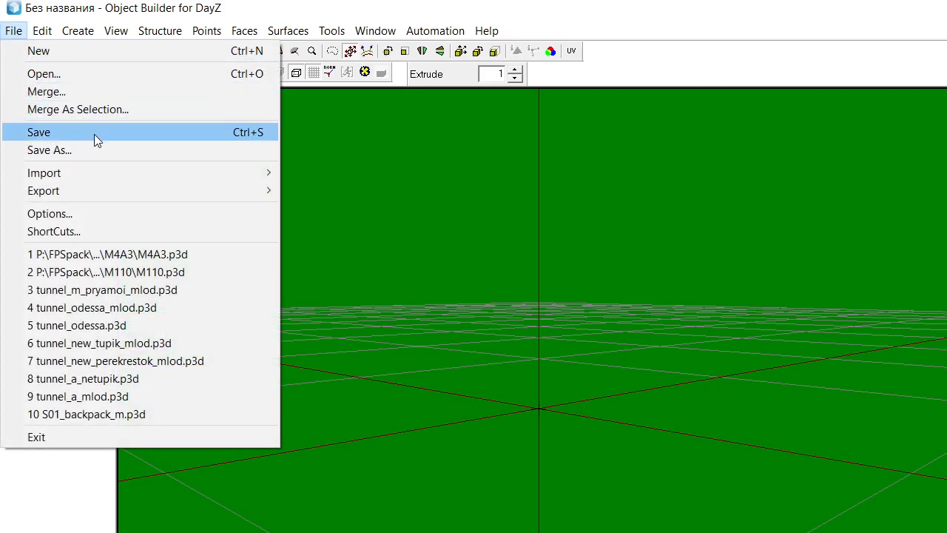
{"action": "mouse_move", "coordinate": [89, 173]}
{"action": "left_click", "coordinate": [327, 224]}
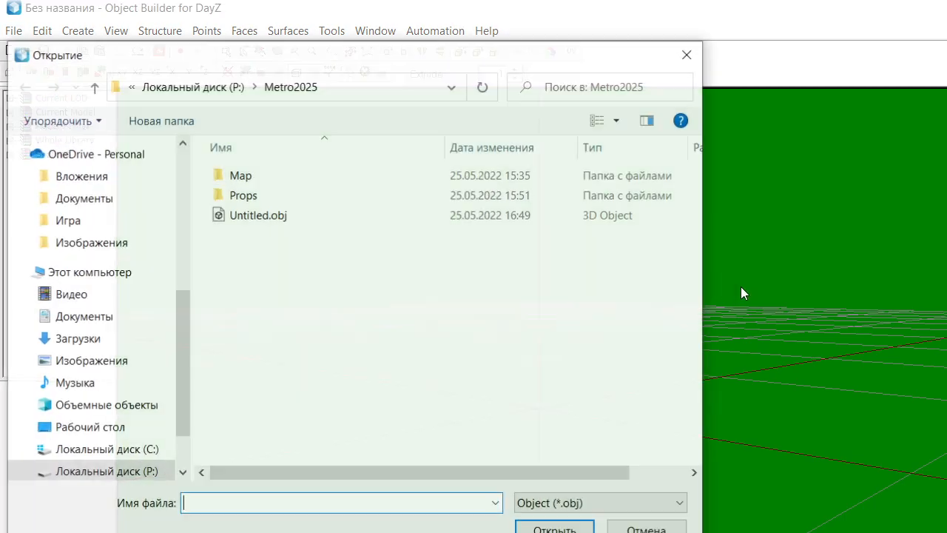
{"action": "left_click", "coordinate": [321, 214]}
{"action": "left_click", "coordinate": [555, 528]}
{"action": "left_click", "coordinate": [650, 364]}
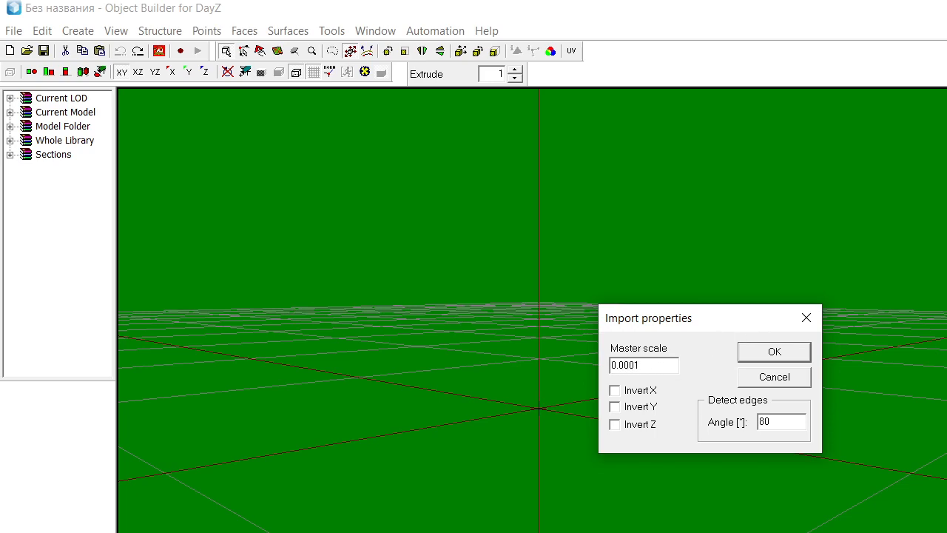
{"action": "left_click", "coordinate": [774, 352]}
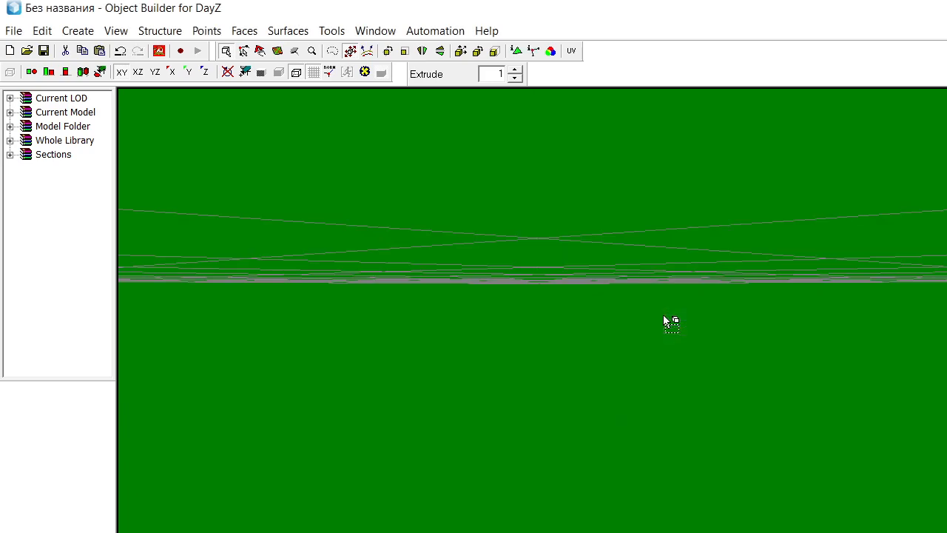
{"action": "key", "text": "ctrl+z"}
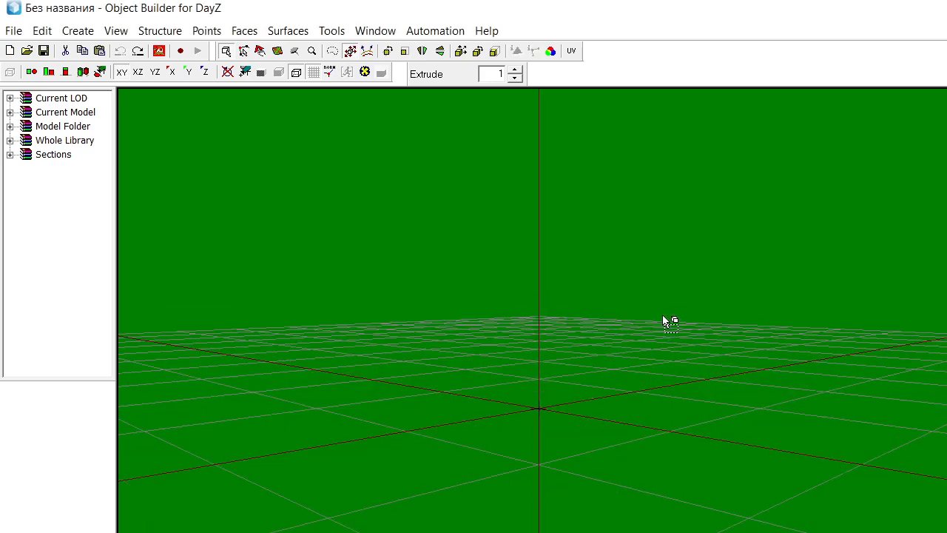
Try importing Untitled.obj once more with an adjusted master scale, and undo the result
{"action": "left_click", "coordinate": [13, 30]}
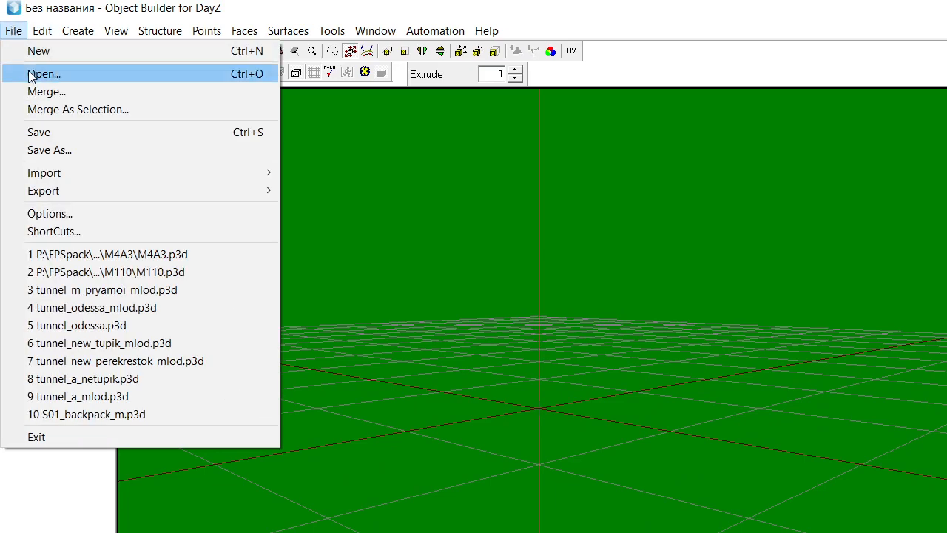
{"action": "mouse_move", "coordinate": [59, 172]}
{"action": "left_click", "coordinate": [319, 225]}
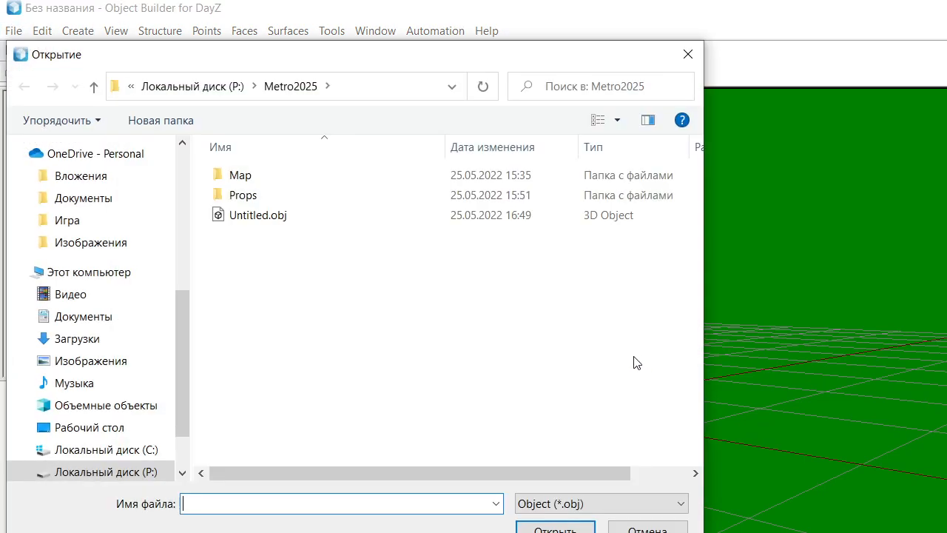
{"action": "double_click", "coordinate": [283, 214]}
{"action": "type", "text": "0.0001"}
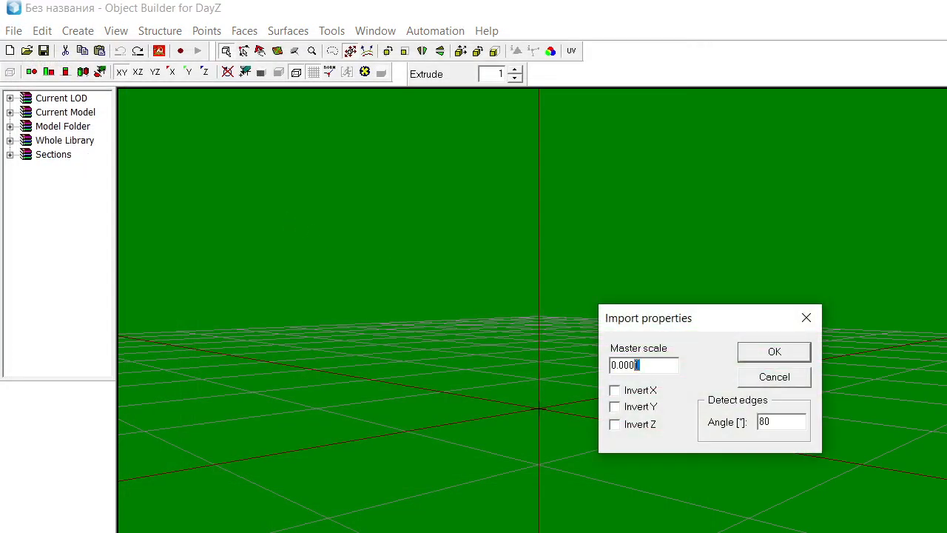
{"action": "left_click", "coordinate": [755, 352]}
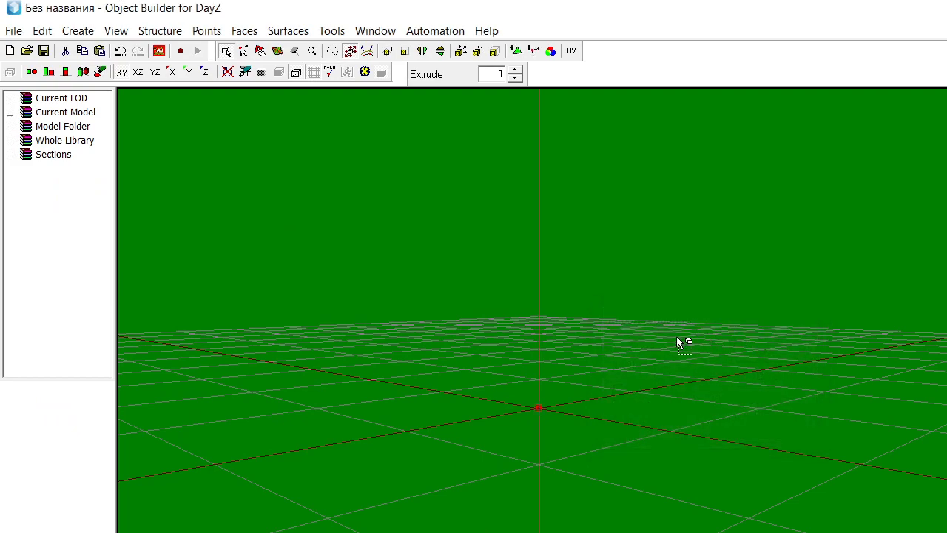
{"action": "key", "text": "ctrl+z"}
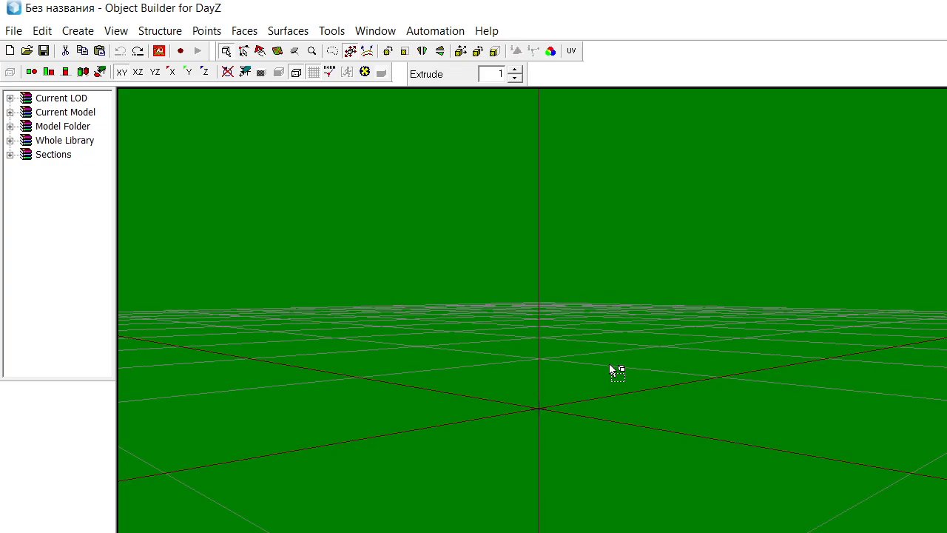
Import the UC1110_Tactical_Knife_001 OBJ model from MeleeWeaponsPack\Knives on drive P with a master scale of 0.001
{"action": "left_click", "coordinate": [13, 30]}
{"action": "mouse_move", "coordinate": [80, 172]}
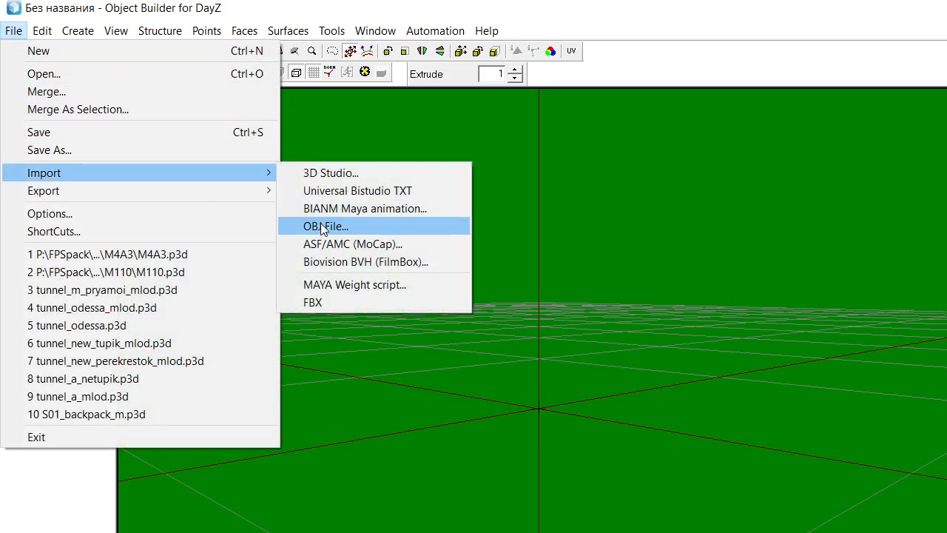
{"action": "left_click", "coordinate": [321, 226]}
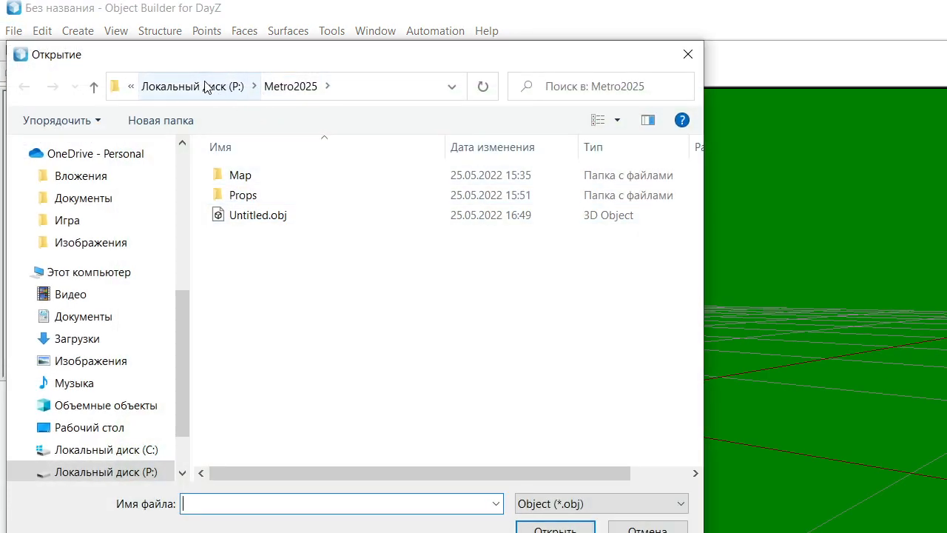
{"action": "left_click", "coordinate": [206, 86]}
{"action": "scroll", "coordinate": [395, 321], "scroll_direction": "down", "scroll_amount": 4}
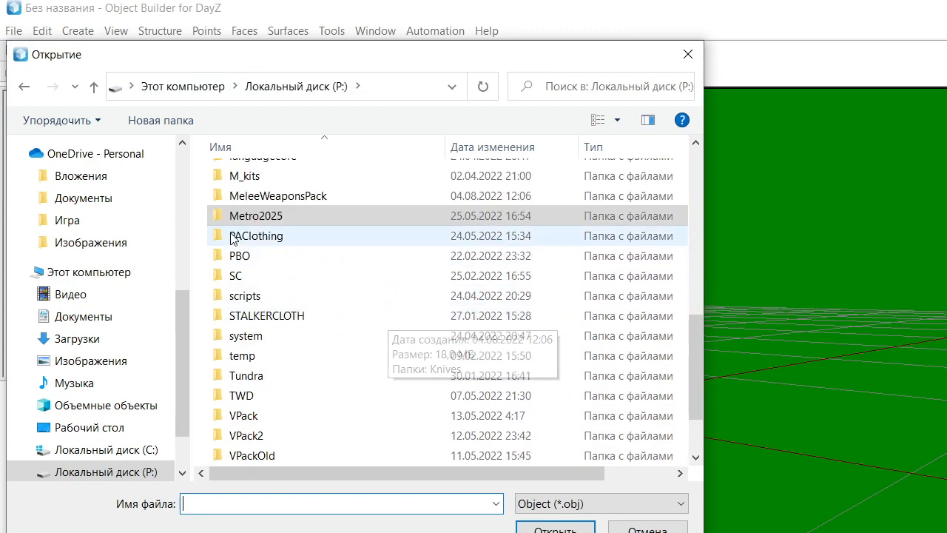
{"action": "scroll", "coordinate": [330, 273], "scroll_direction": "down", "scroll_amount": 2}
{"action": "scroll", "coordinate": [329, 355], "scroll_direction": "up", "scroll_amount": 3}
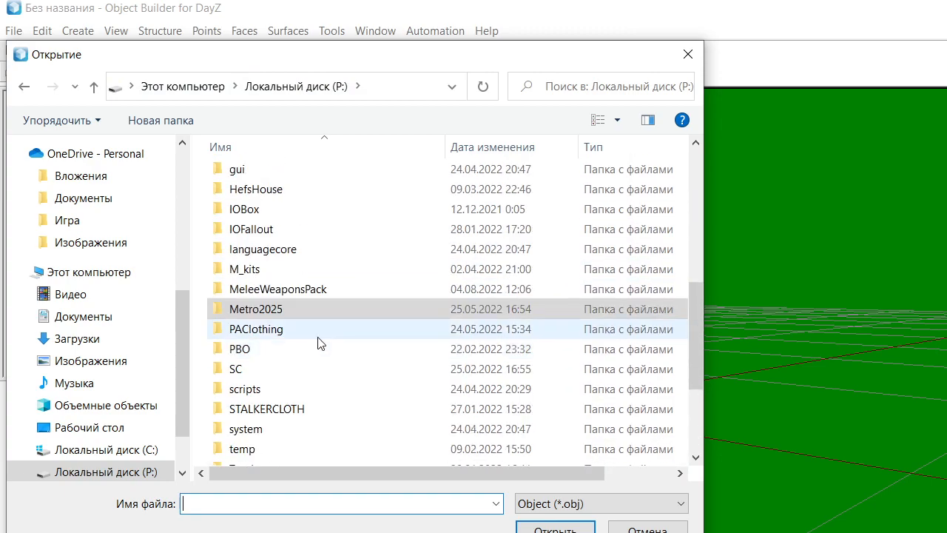
{"action": "scroll", "coordinate": [318, 347], "scroll_direction": "up", "scroll_amount": 2}
{"action": "double_click", "coordinate": [313, 431]}
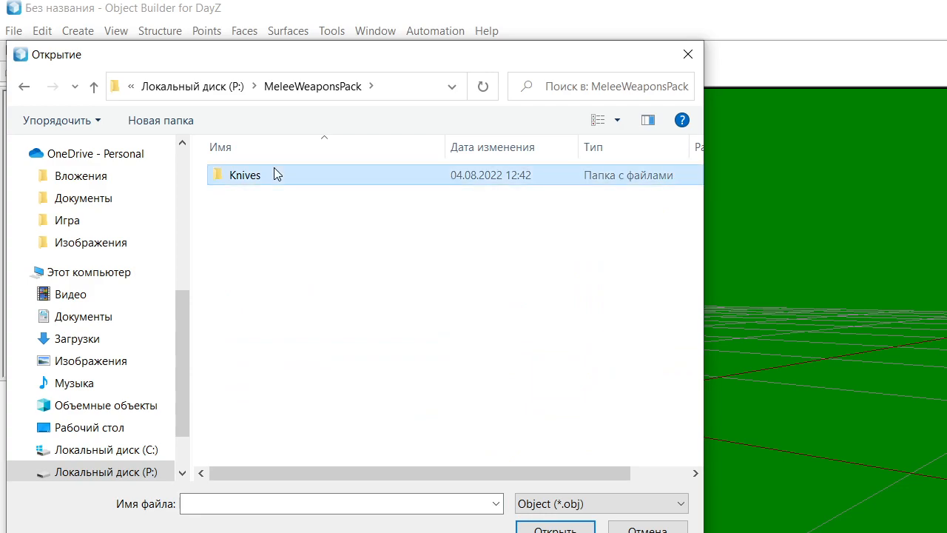
{"action": "double_click", "coordinate": [275, 173]}
{"action": "double_click", "coordinate": [351, 201]}
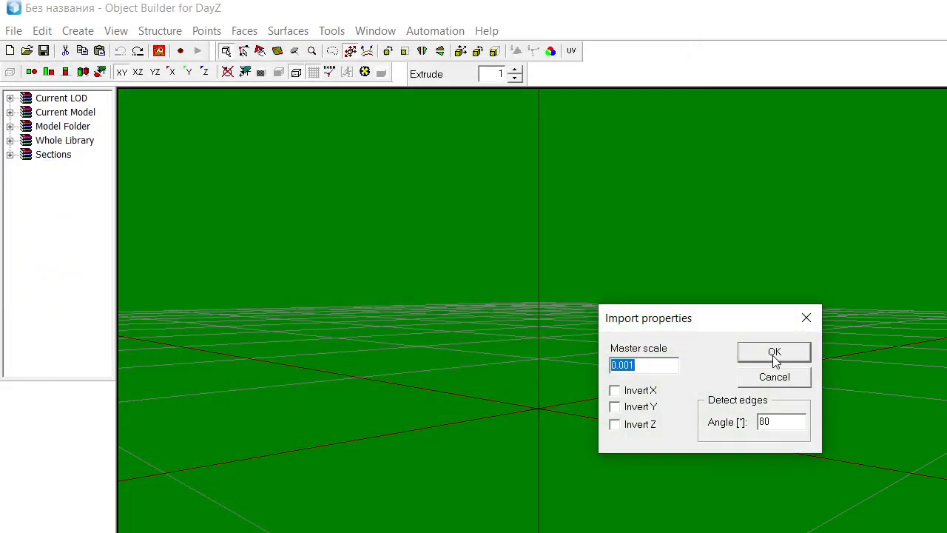
{"action": "left_click", "coordinate": [774, 352]}
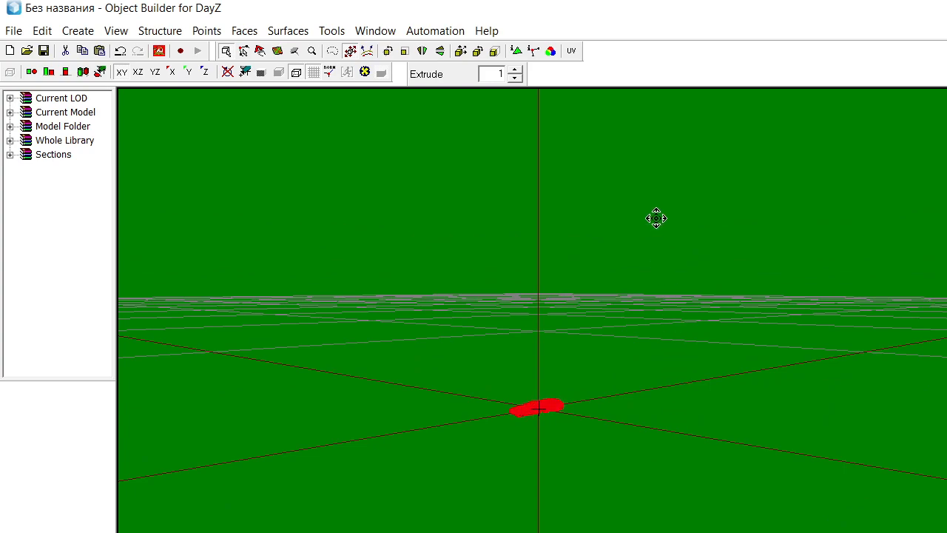
Paste the imported knife into UC1110.p3d over the yellow reference knife and scale it down toward the reference's size
{"action": "right_click_drag", "start_coordinate": [679, 68], "coordinate": [765, 309]}
{"action": "scroll", "coordinate": [778, 311], "scroll_direction": "up", "scroll_amount": 1}
{"action": "scroll", "coordinate": [773, 312], "scroll_direction": "down", "scroll_amount": 1}
{"action": "scroll", "coordinate": [777, 313], "scroll_direction": "down", "scroll_amount": 3}
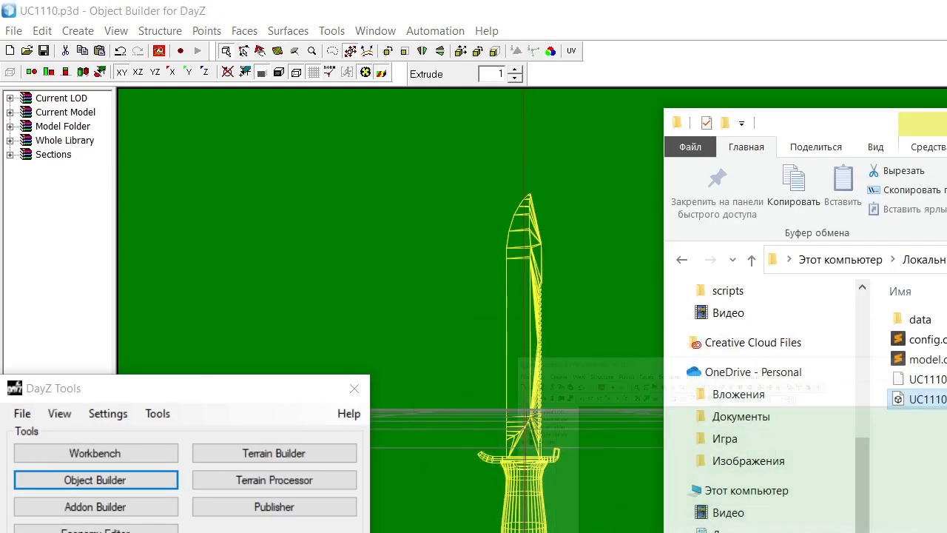
{"action": "left_click", "coordinate": [661, 296]}
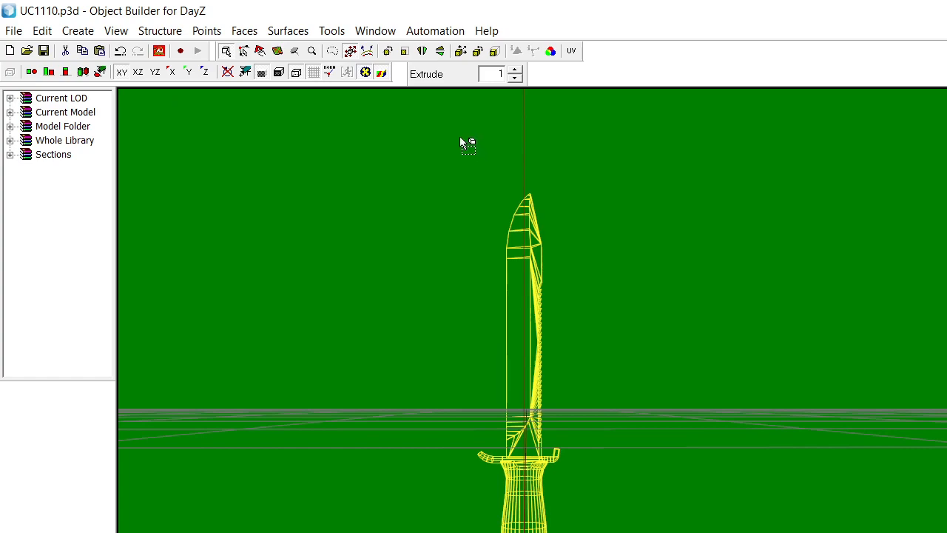
{"action": "key", "text": "ctrl+v"}
{"action": "scroll", "coordinate": [608, 268], "scroll_direction": "up", "scroll_amount": 3}
{"action": "scroll", "coordinate": [614, 277], "scroll_direction": "down", "scroll_amount": 4}
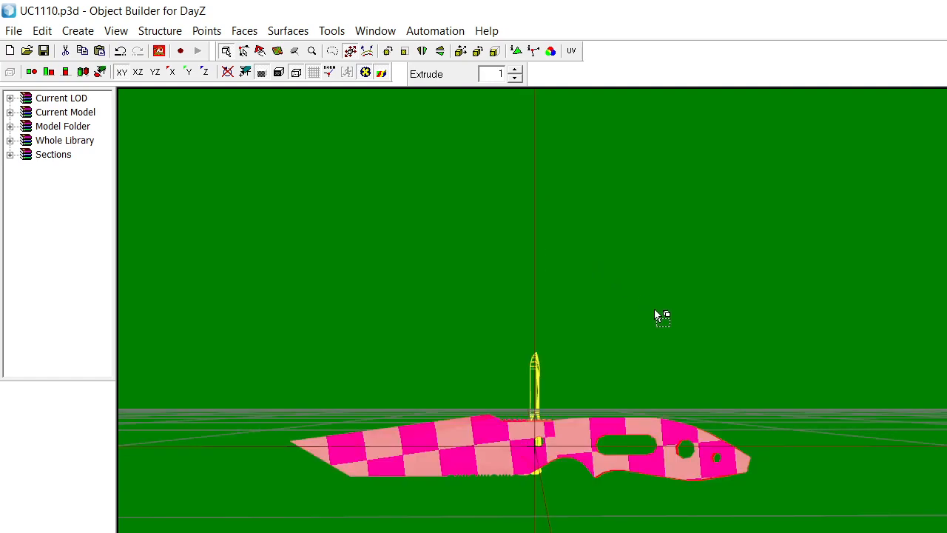
{"action": "left_click_drag", "start_coordinate": [701, 341], "coordinate": [702, 365], "text": "shift"}
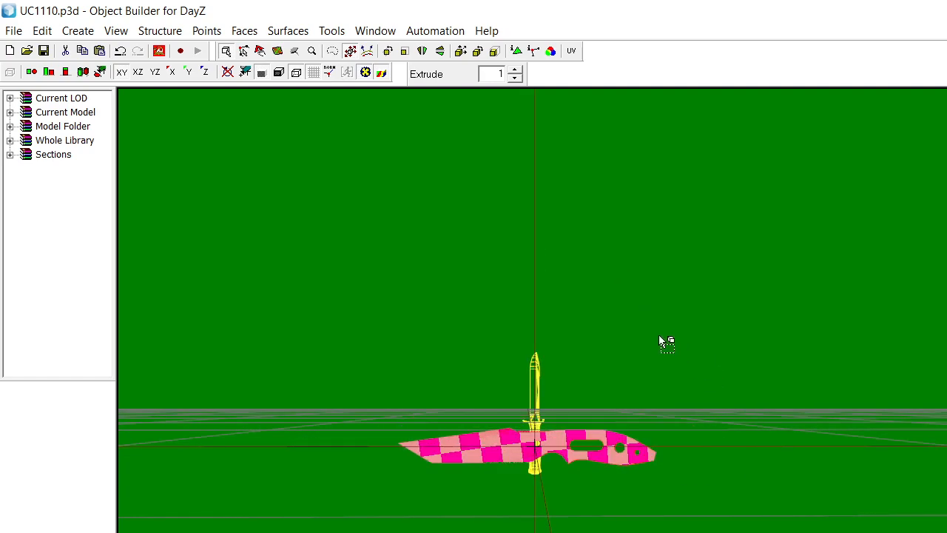
Try rotating the pasted knife's points a quarter turn in the front view, and undo the rotation
{"action": "left_click", "coordinate": [65, 72]}
{"action": "scroll", "coordinate": [560, 409], "scroll_direction": "up", "scroll_amount": 3}
{"action": "scroll", "coordinate": [560, 408], "scroll_direction": "up", "scroll_amount": 8}
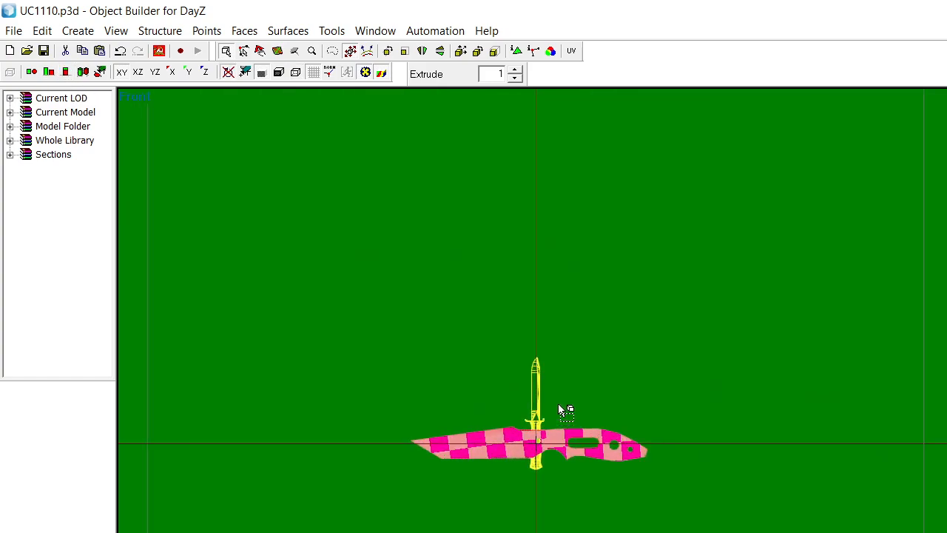
{"action": "scroll", "coordinate": [560, 405], "scroll_direction": "down", "scroll_amount": 1}
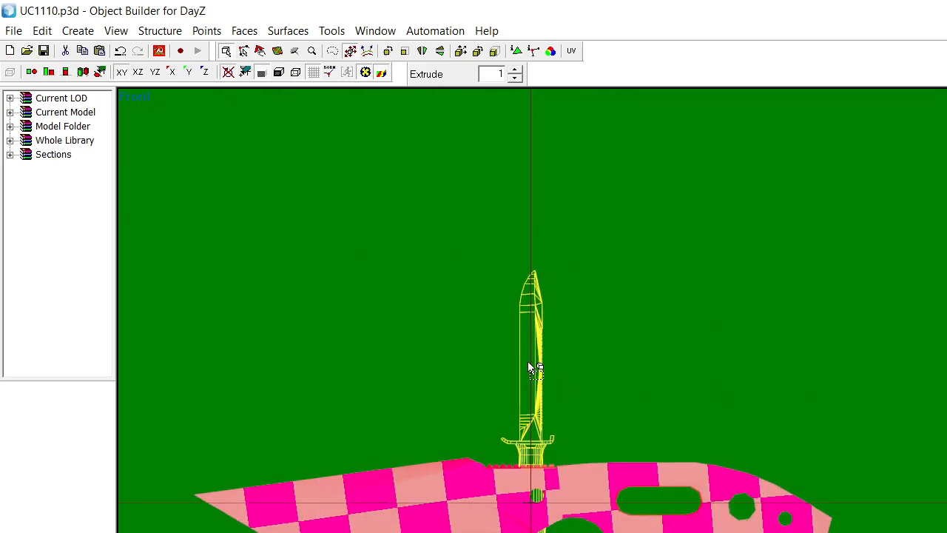
{"action": "left_click", "coordinate": [388, 50]}
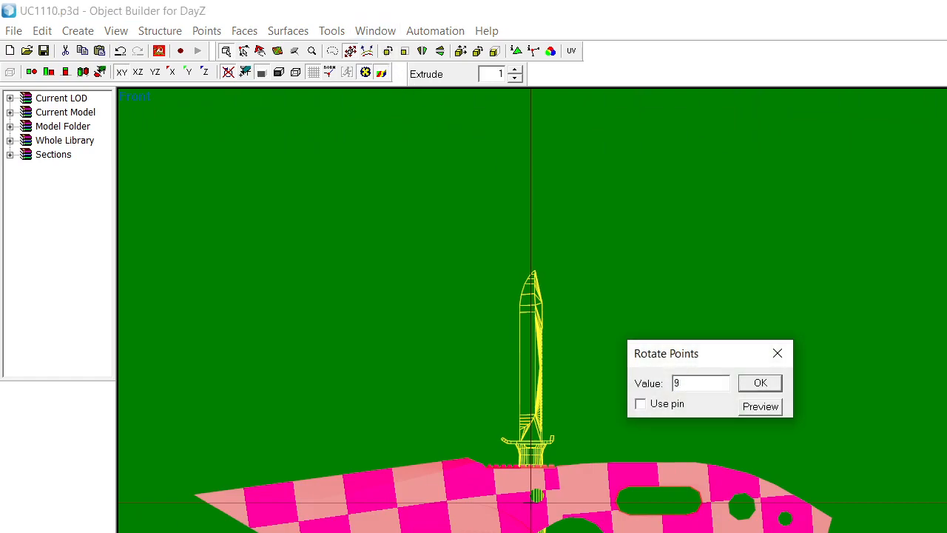
{"action": "key", "text": "Return"}
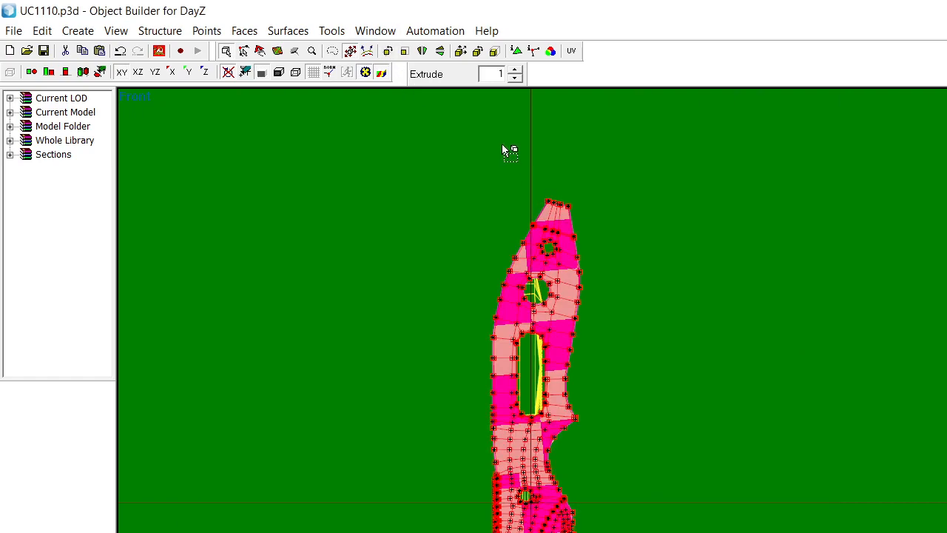
{"action": "key", "text": "ctrl+z"}
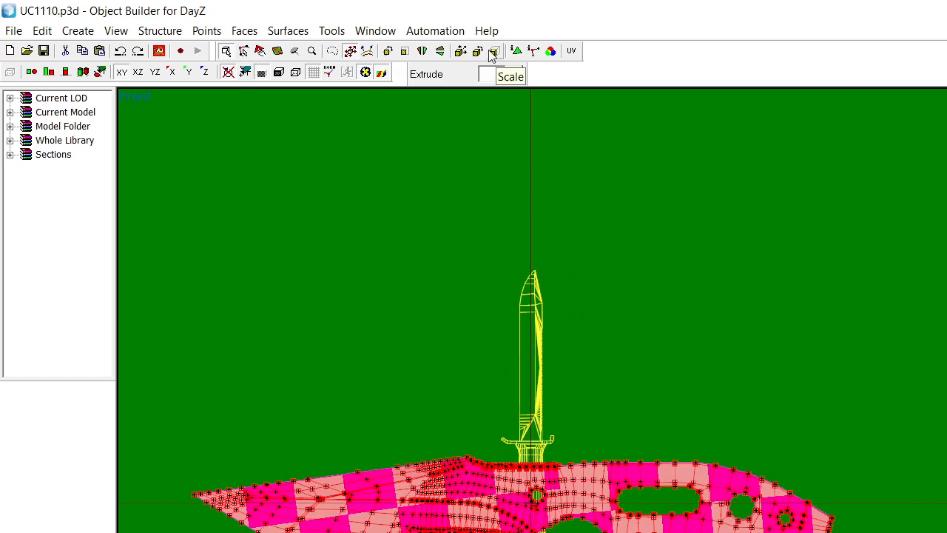
Rotate the pasted knife's points by -90 so the blade points upward like the reference knife
{"action": "left_click", "coordinate": [388, 50]}
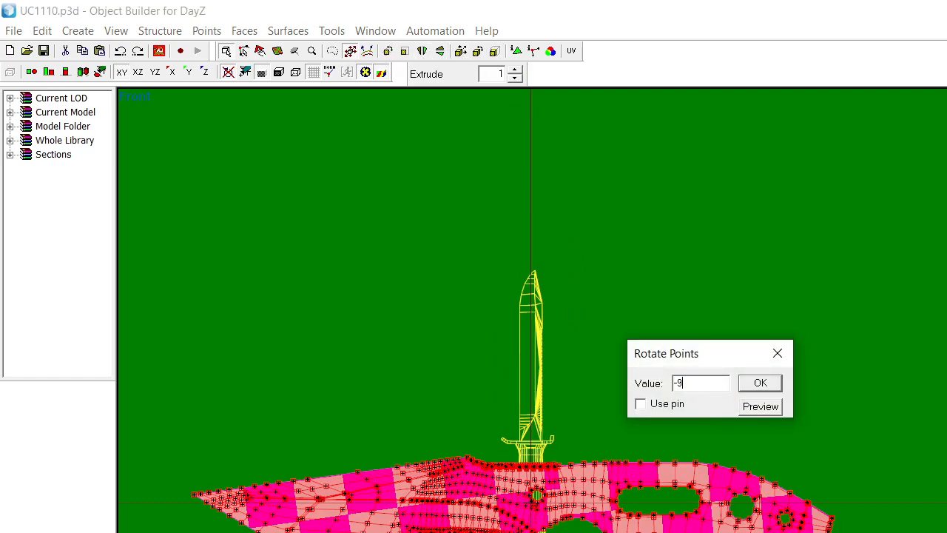
{"action": "type", "text": "-90"}
{"action": "key", "text": "Return"}
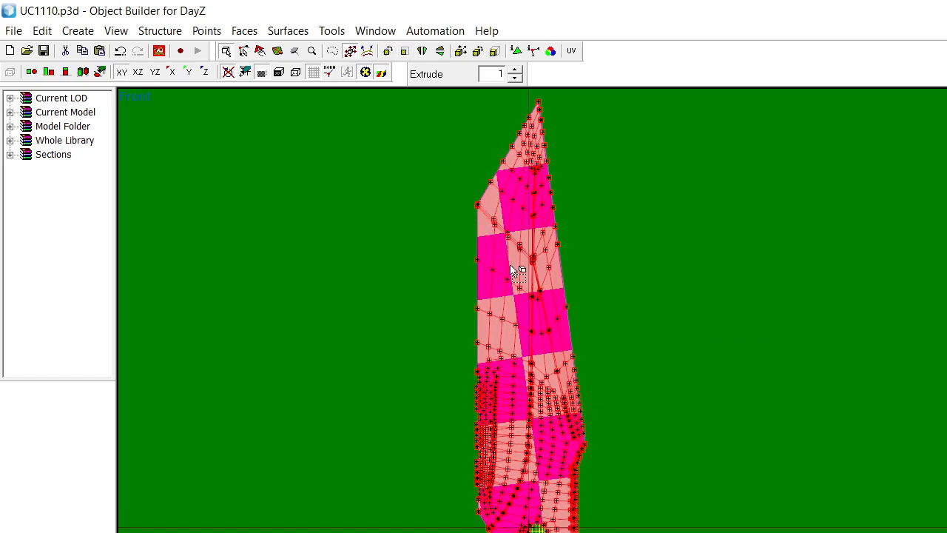
Shrink the knife and move it so its blade and handle overlay the yellow reference knife
{"action": "right_click_drag", "start_coordinate": [648, 342], "coordinate": [623, 383]}
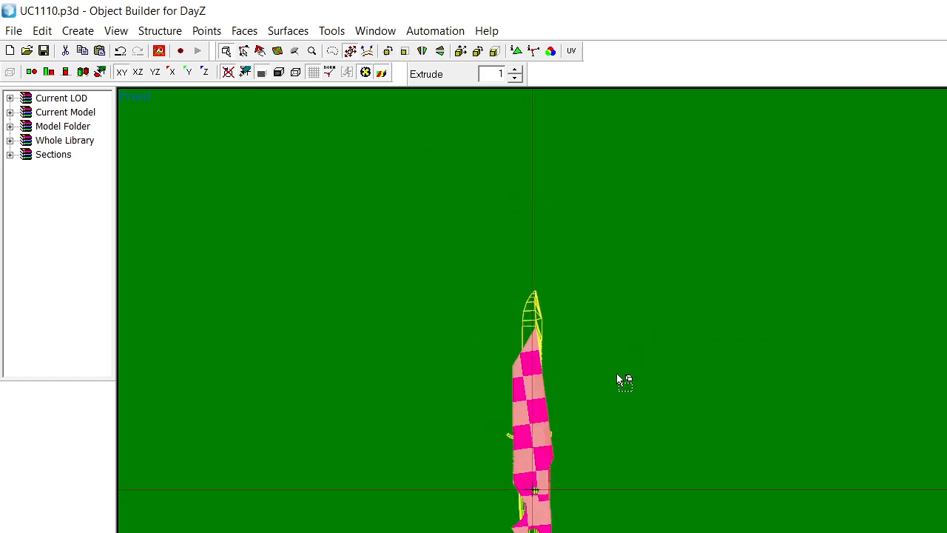
{"action": "key", "text": "ctrl+a"}
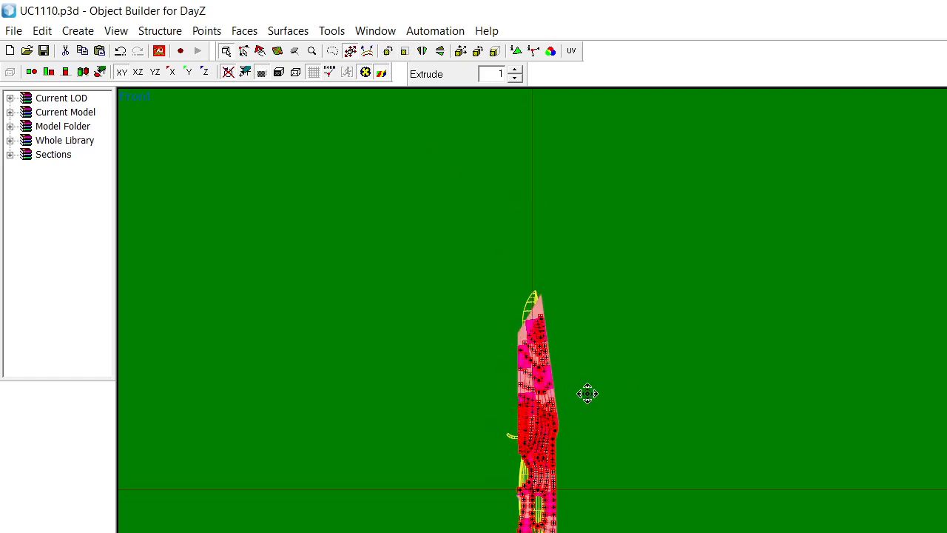
{"action": "left_click", "coordinate": [577, 403]}
{"action": "scroll", "coordinate": [582, 408], "scroll_direction": "up", "scroll_amount": 3}
{"action": "middle_click_drag", "start_coordinate": [583, 510], "coordinate": [604, 434]}
{"action": "key", "text": "ctrl+a"}
{"action": "right_click_drag", "start_coordinate": [605, 433], "coordinate": [629, 397]}
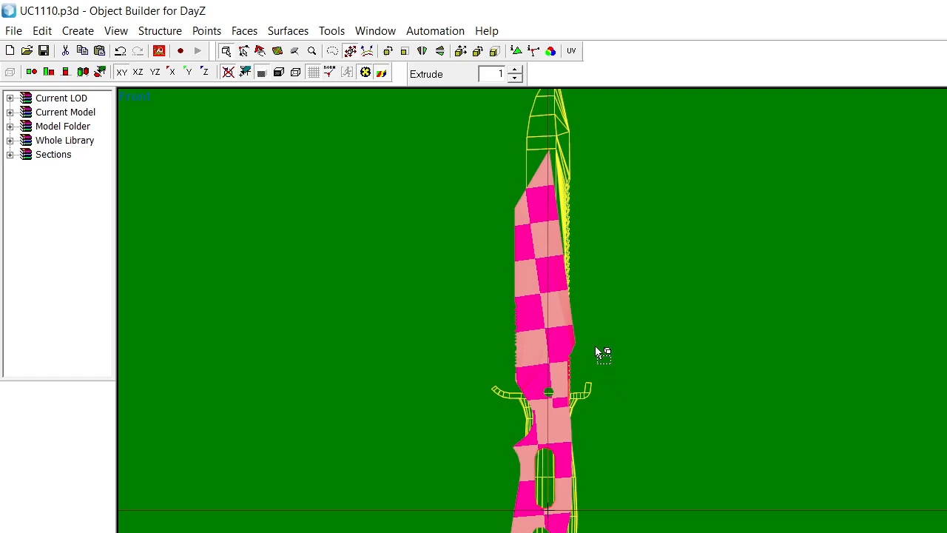
Constrain movement to the X axis and nudge the knife sideways over the reference knife
{"action": "scroll", "coordinate": [592, 262], "scroll_direction": "down", "scroll_amount": 1}
{"action": "scroll", "coordinate": [597, 261], "scroll_direction": "up", "scroll_amount": 3}
{"action": "left_click", "coordinate": [172, 72]}
{"action": "middle_click_drag", "start_coordinate": [632, 350], "coordinate": [622, 303]}
{"action": "mouse_move", "coordinate": [621, 303]}
{"action": "right_mouse_down"}
{"action": "mouse_move", "coordinate": [620, 315]}
{"action": "mouse_move", "coordinate": [649, 319]}
{"action": "mouse_move", "coordinate": [622, 315]}
{"action": "right_mouse_up"}
{"action": "middle_click_drag", "start_coordinate": [658, 529], "coordinate": [650, 484]}
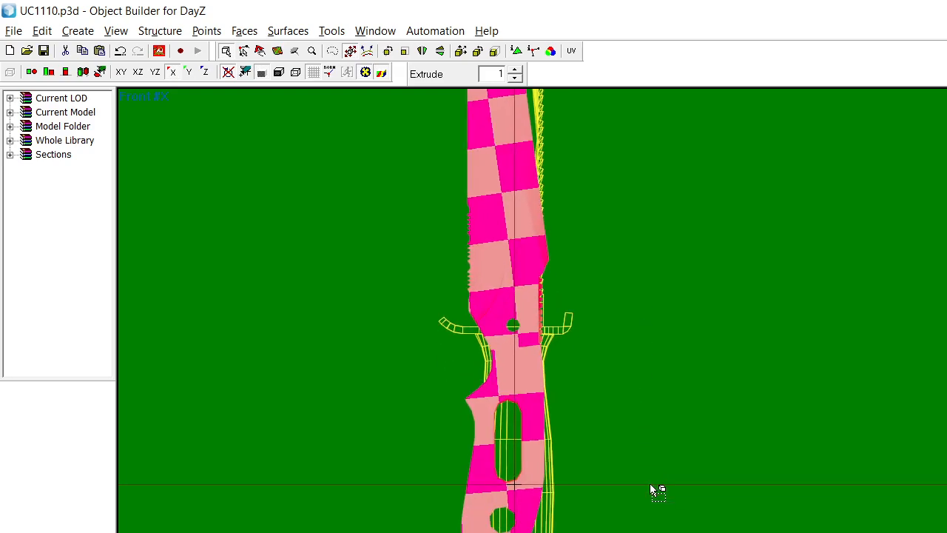
{"action": "middle_click_drag", "start_coordinate": [616, 248], "coordinate": [670, 346]}
{"action": "scroll", "coordinate": [693, 334], "scroll_direction": "down", "scroll_amount": 3}
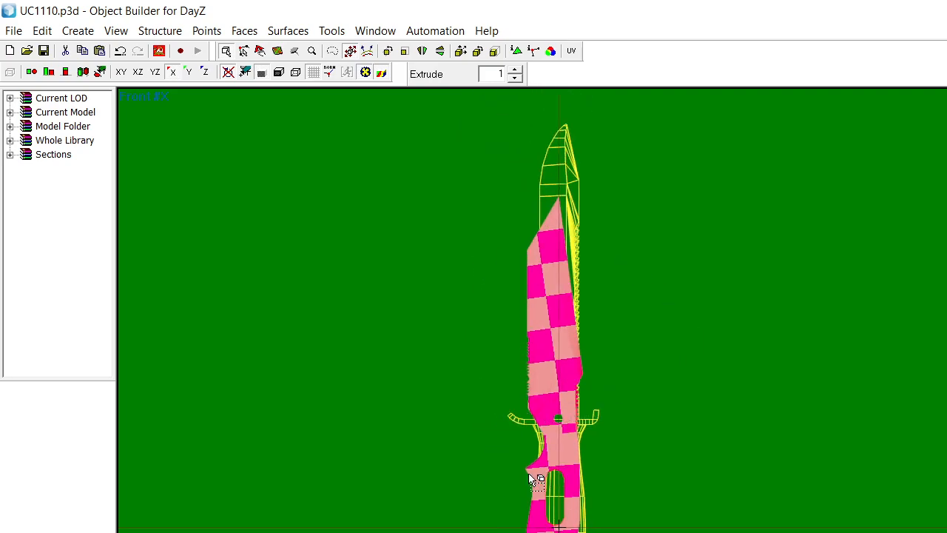
Tilt the knife slightly and shift it along X so its handle lines up with the reference handle
{"action": "mouse_move", "coordinate": [621, 474]}
{"action": "right_mouse_down"}
{"action": "mouse_move", "coordinate": [663, 478]}
{"action": "mouse_move", "coordinate": [636, 485]}
{"action": "right_mouse_up"}
{"action": "right_click_drag", "start_coordinate": [701, 485], "coordinate": [711, 464]}
{"action": "key", "text": "ctrl+z"}
{"action": "mouse_move", "coordinate": [699, 505]}
{"action": "right_mouse_down"}
{"action": "mouse_move", "coordinate": [703, 495]}
{"action": "mouse_move", "coordinate": [708, 502]}
{"action": "right_mouse_up"}
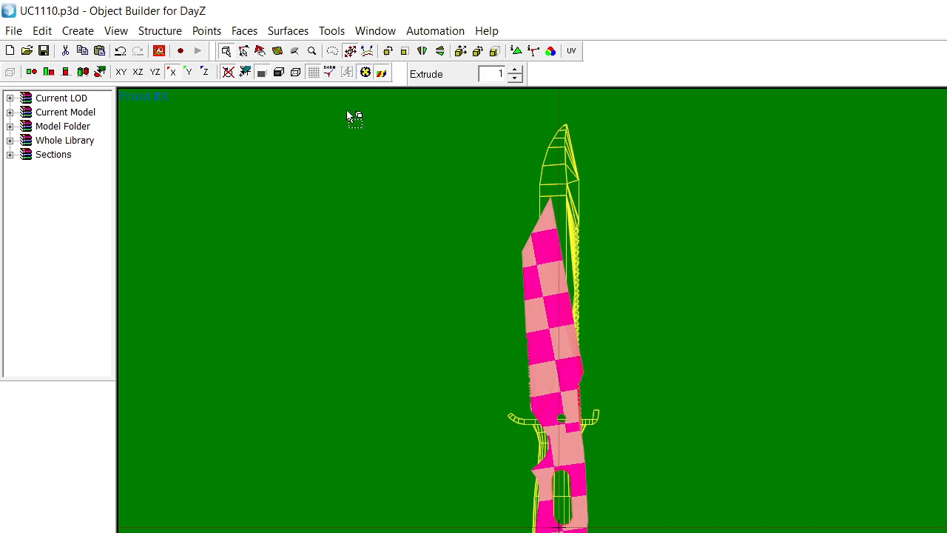
{"action": "right_click_drag", "start_coordinate": [323, 194], "coordinate": [328, 203]}
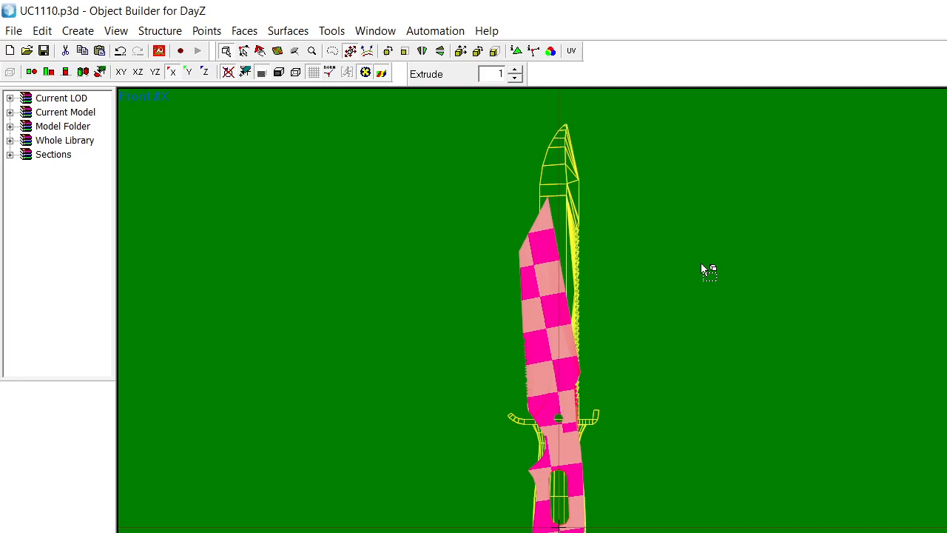
Constrain movement to the Y axis and fine-tune the knife's vertical position against the reference guard
{"action": "left_click", "coordinate": [188, 71]}
{"action": "right_click_drag", "start_coordinate": [334, 252], "coordinate": [334, 248]}
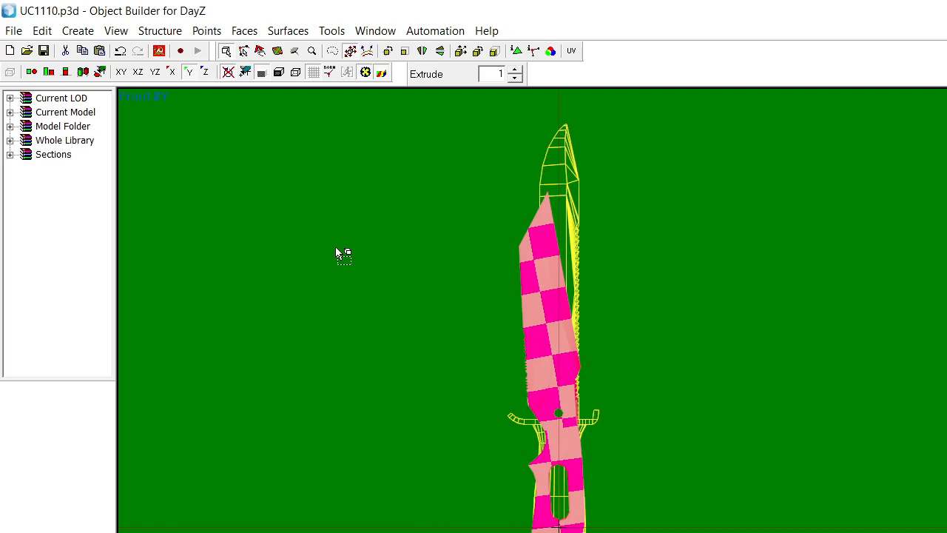
{"action": "key", "text": "ctrl+a"}
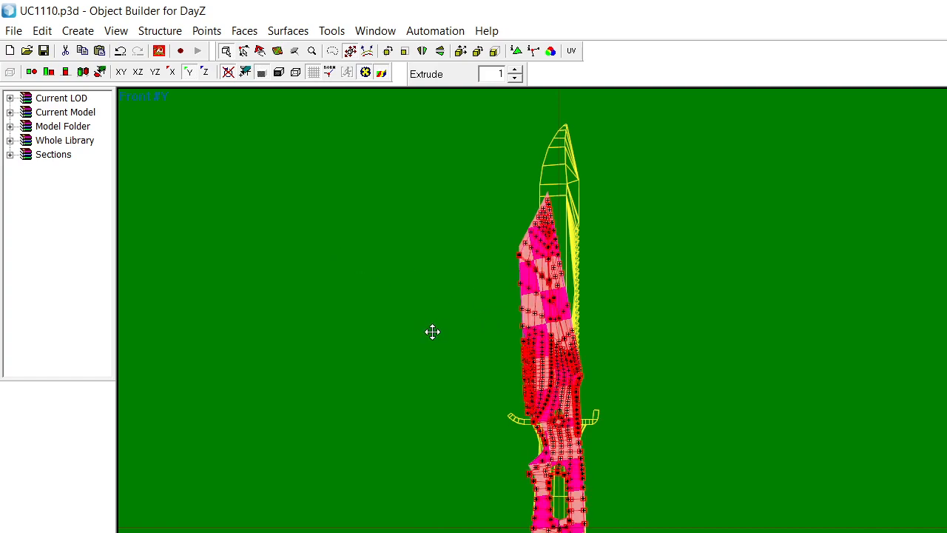
{"action": "right_click_drag", "start_coordinate": [424, 330], "coordinate": [428, 328]}
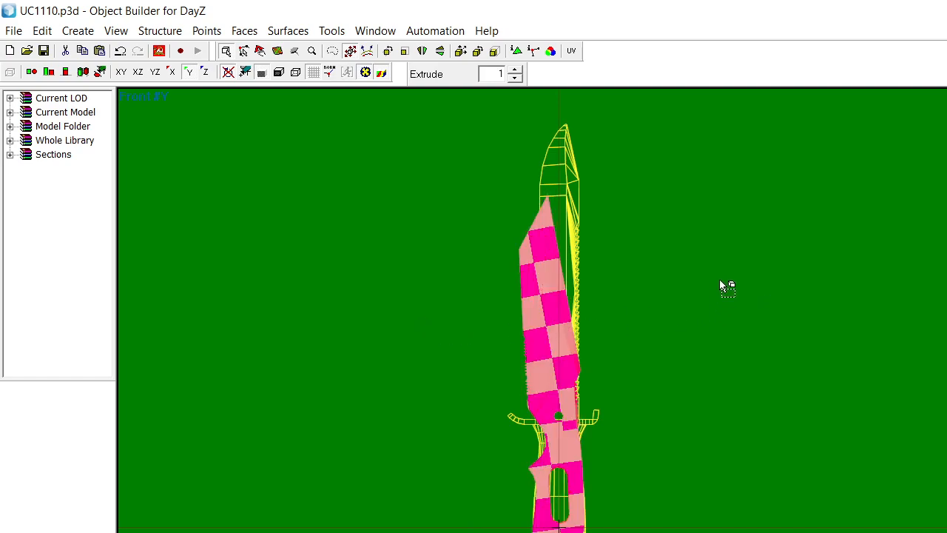
Deselect the knife's points and switch to the Knives folder in File Explorer
{"action": "left_click", "coordinate": [718, 385]}
{"action": "key", "text": "alt+Tab"}
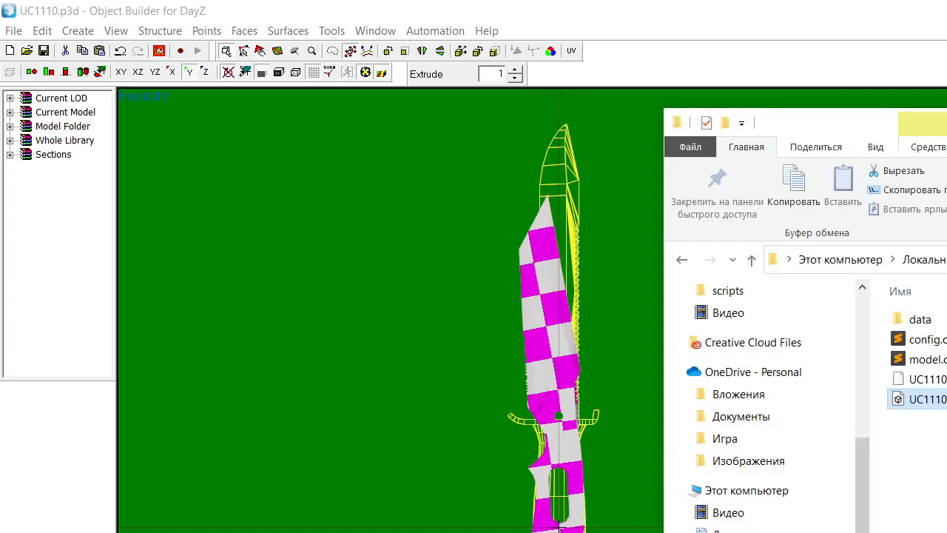
Open the data folder inside MeleeWeaponsPack\Knives and place its window so the texture files are fully in view
{"action": "left_click_drag", "start_coordinate": [858, 122], "coordinate": [415, 130]}
{"action": "double_click", "coordinate": [555, 330]}
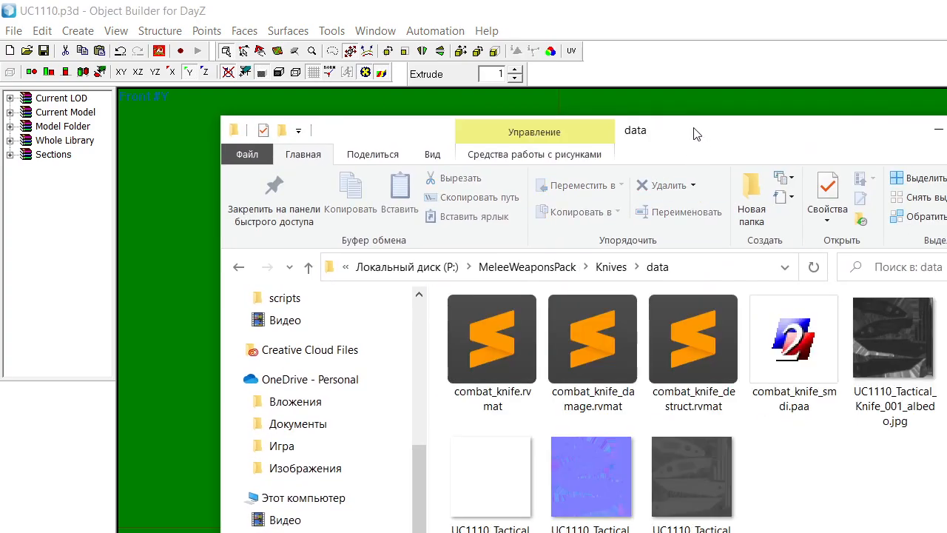
{"action": "left_click_drag", "start_coordinate": [697, 133], "coordinate": [606, 68]}
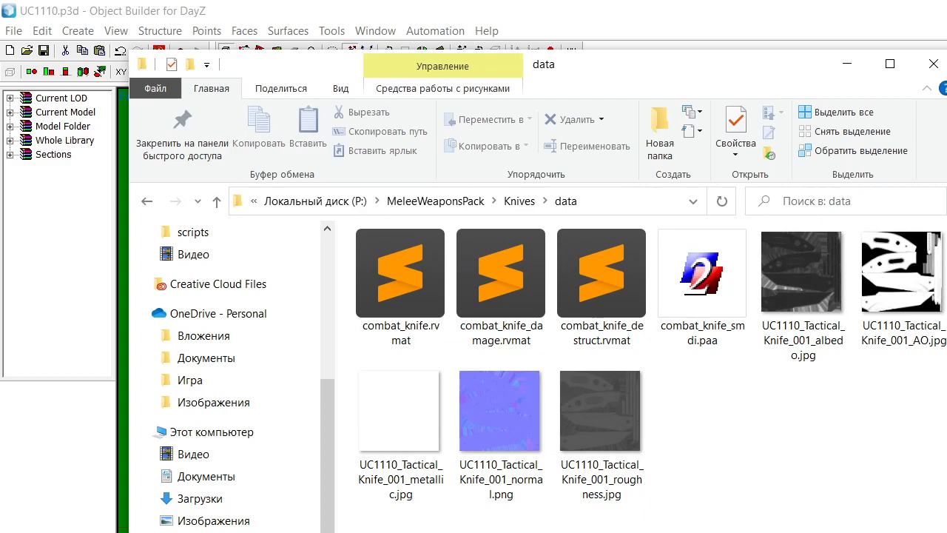
Open the five UC1110_Tactical_Knife_001 texture maps in Photoshop, leaving their colour unmanaged, and close the soldier screenshot
{"action": "left_click", "coordinate": [800, 310]}
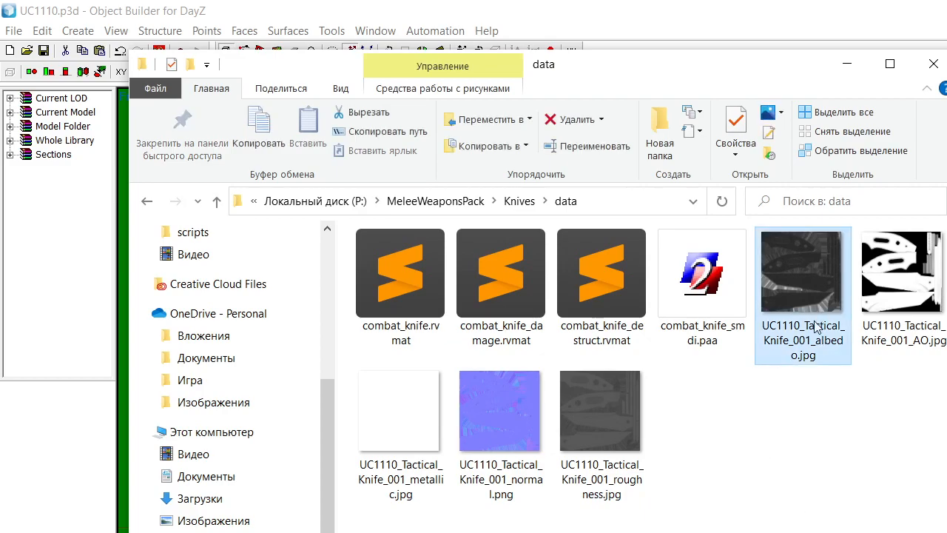
{"action": "left_click", "coordinate": [625, 464], "text": "shift"}
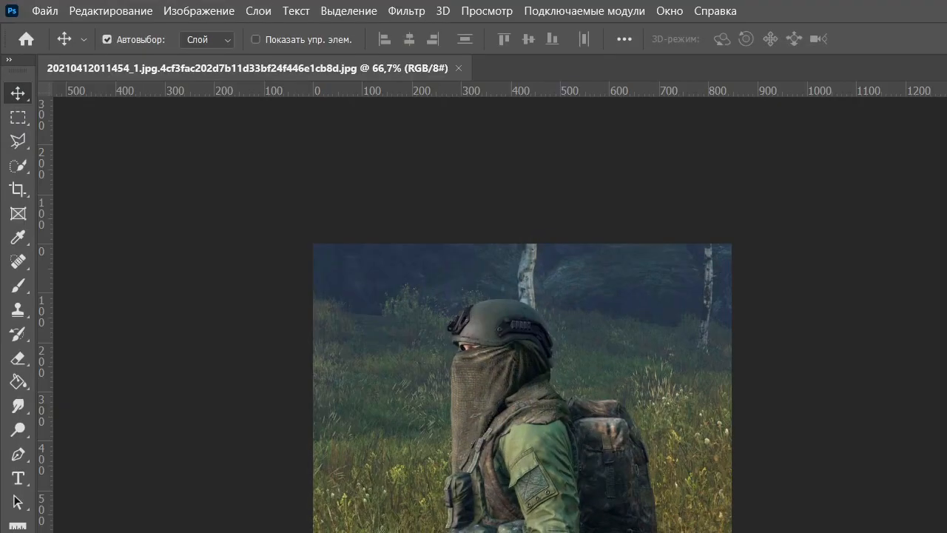
{"action": "left_click_drag", "start_coordinate": [511, 50], "coordinate": [544, 67]}
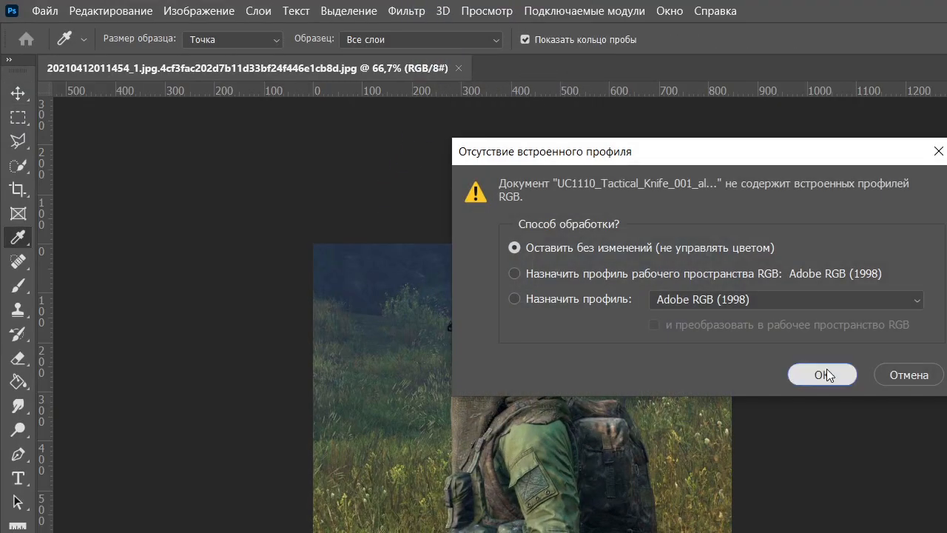
{"action": "left_click", "coordinate": [827, 367]}
{"action": "key", "text": "Return"}
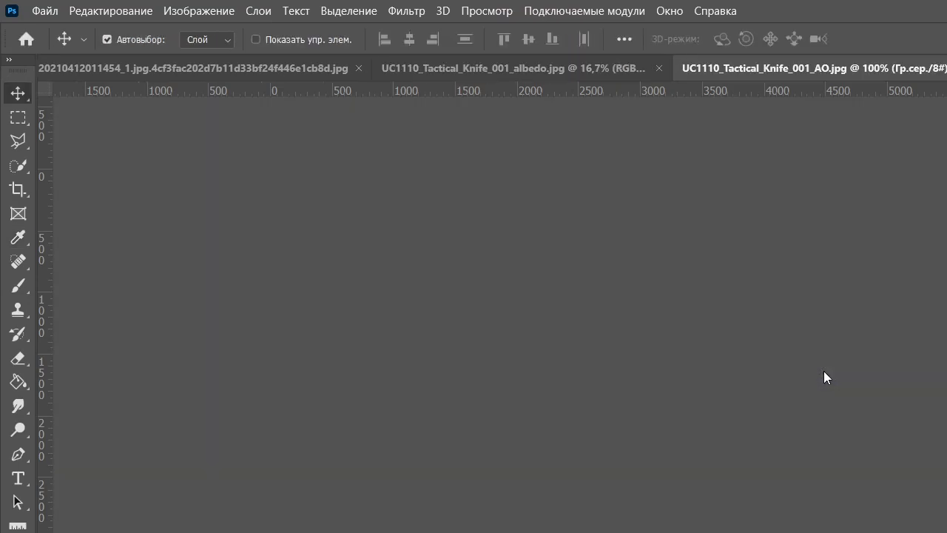
{"action": "left_click", "coordinate": [823, 371]}
{"action": "left_click", "coordinate": [823, 370]}
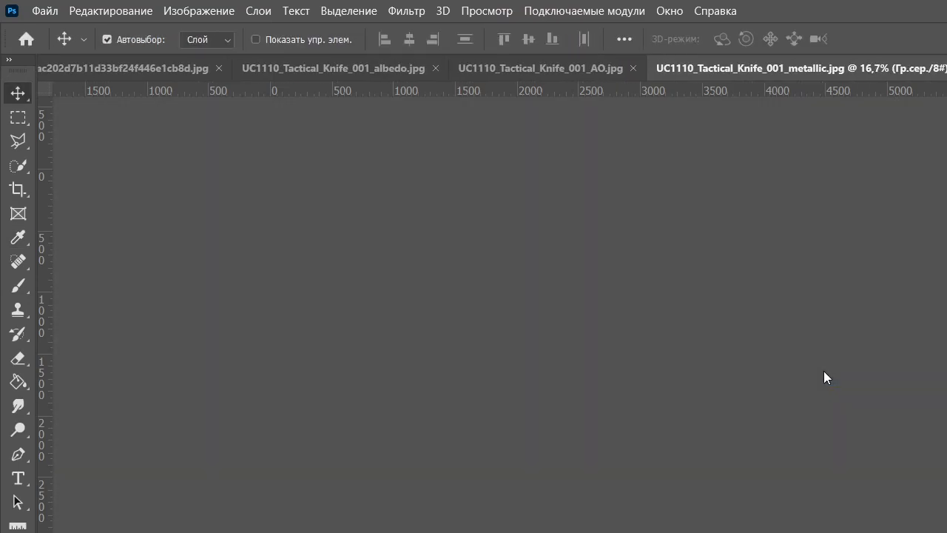
{"action": "left_click", "coordinate": [823, 370]}
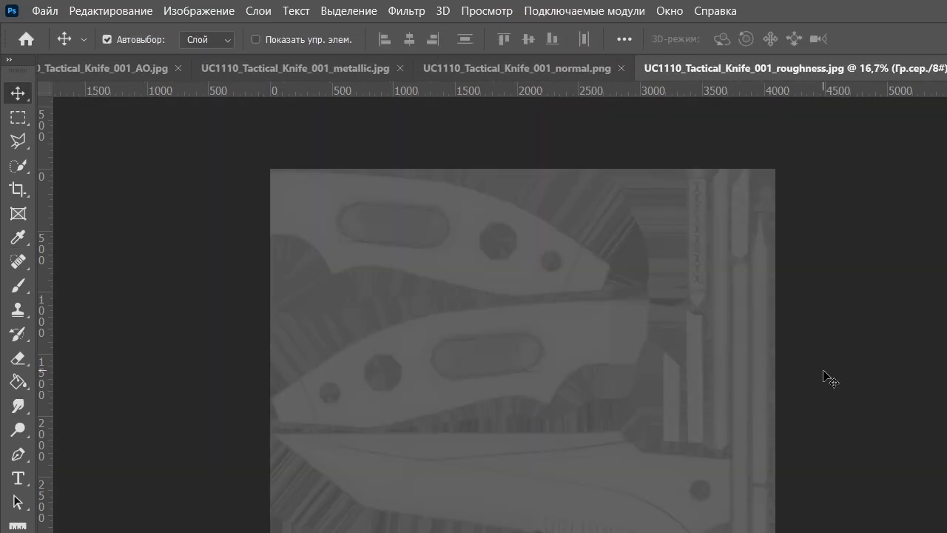
{"action": "left_click", "coordinate": [139, 68]}
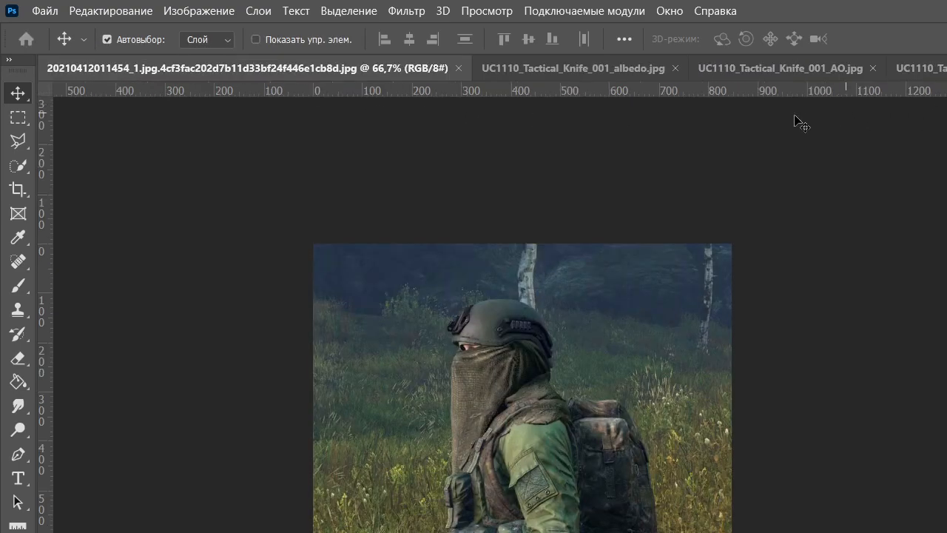
{"action": "left_click", "coordinate": [455, 68]}
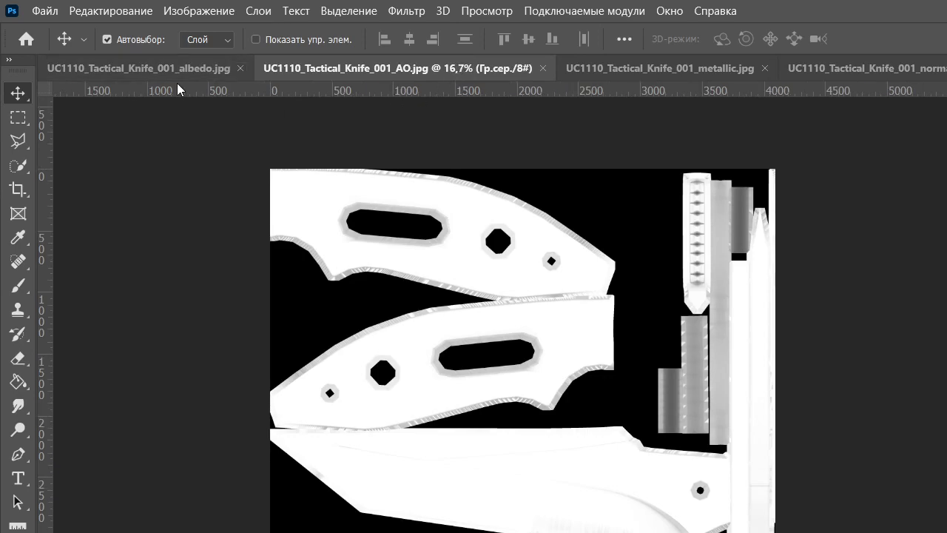
Copy the entire AO map into the albedo document as a new layer blended over the albedo texture
{"action": "left_click", "coordinate": [154, 66]}
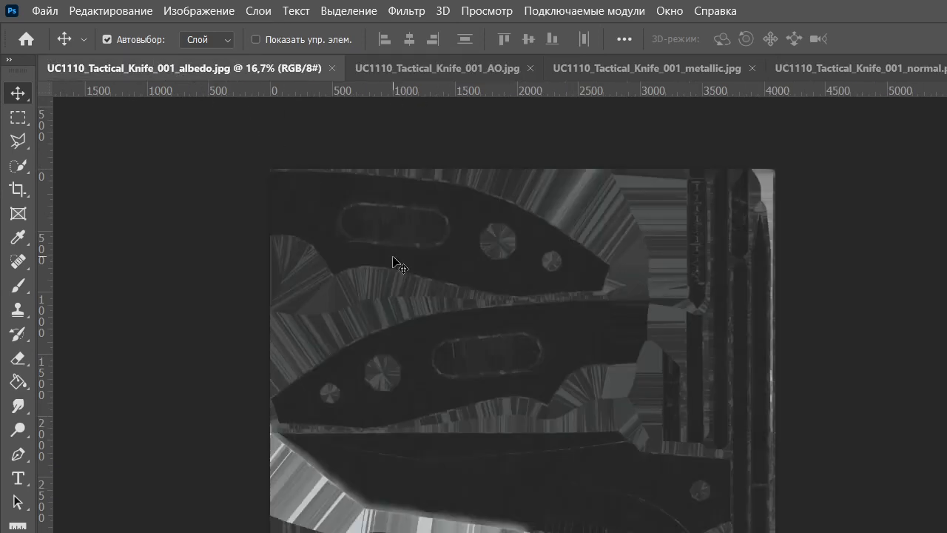
{"action": "left_click", "coordinate": [456, 73]}
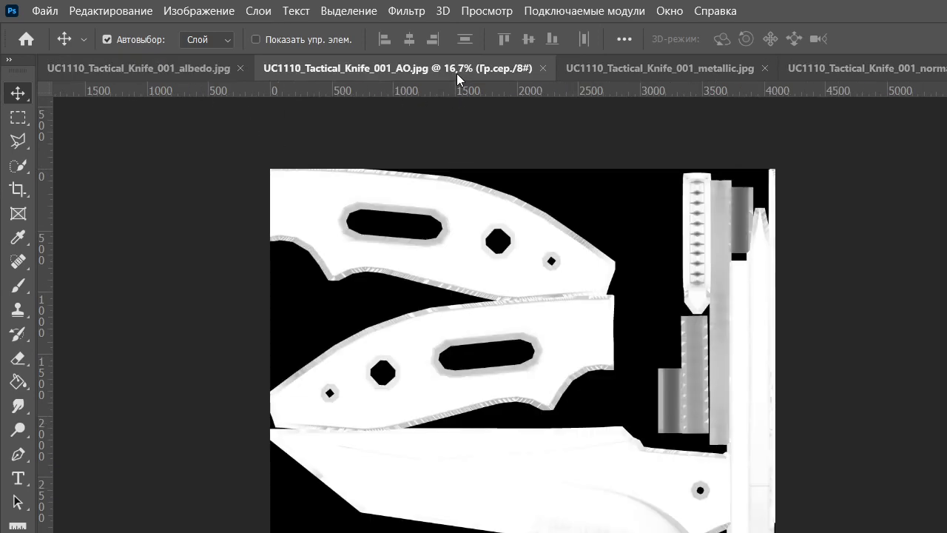
{"action": "key", "text": "ctrl+a"}
{"action": "left_click", "coordinate": [156, 68]}
{"action": "key", "text": "ctrl+v"}
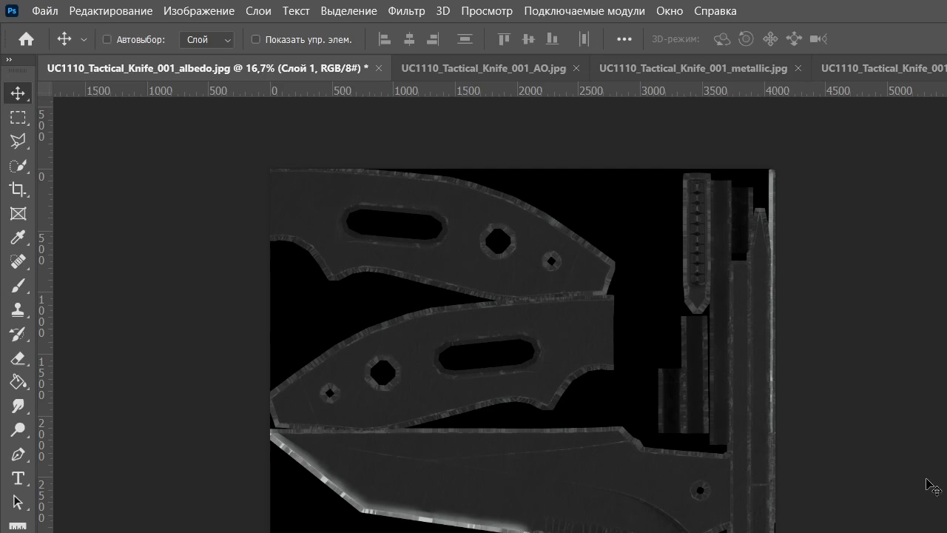
Close the plain white metallic map document
{"action": "left_click", "coordinate": [424, 68]}
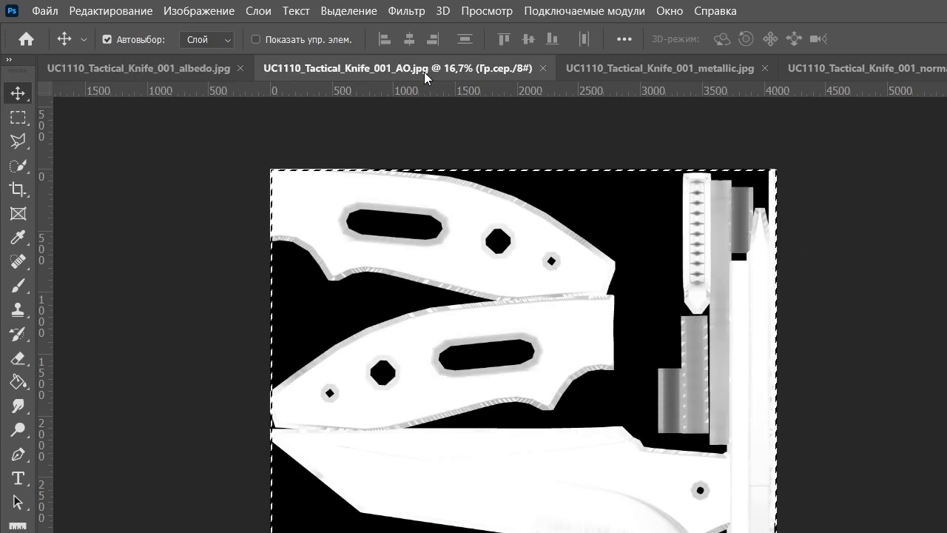
{"action": "left_click", "coordinate": [585, 62]}
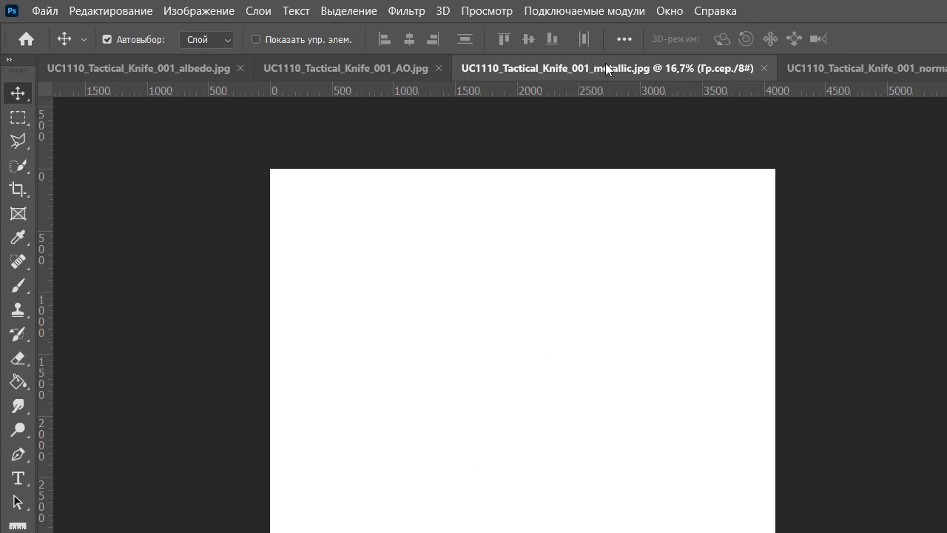
{"action": "left_click", "coordinate": [764, 67]}
{"action": "left_click", "coordinate": [704, 63]}
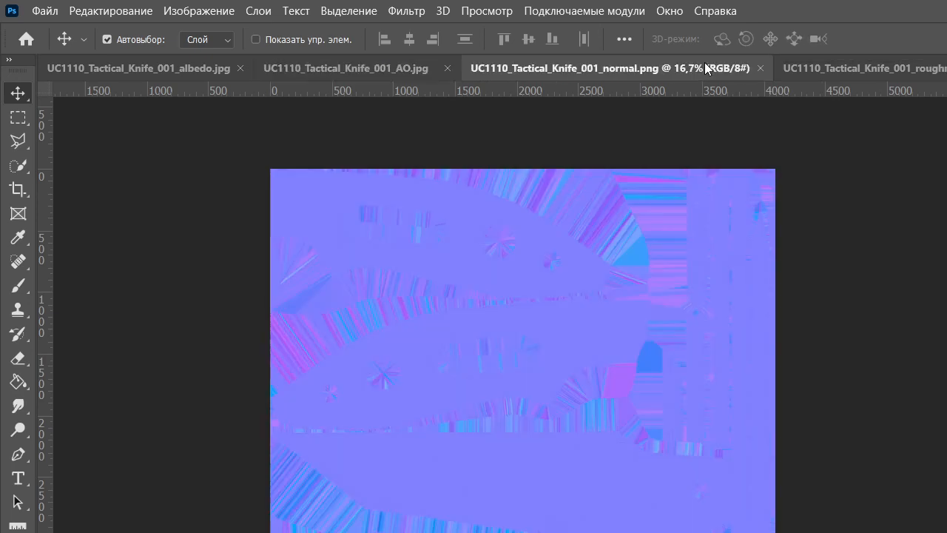
Copy the entire roughness map into the albedo document and blend it over the combined texture
{"action": "left_click", "coordinate": [825, 66]}
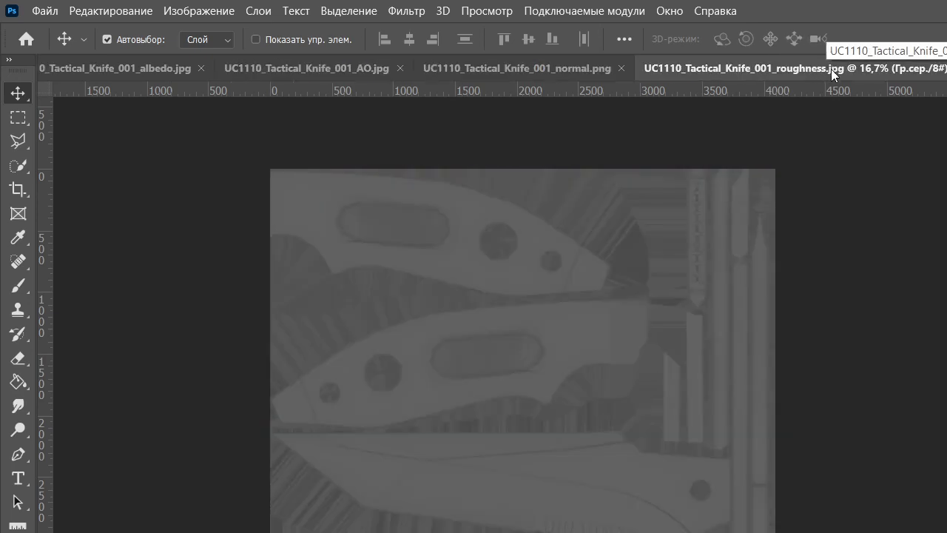
{"action": "key", "text": "ctrl+a"}
{"action": "key", "text": "ctrl+c"}
{"action": "left_click", "coordinate": [169, 73]}
{"action": "key", "text": "ctrl+v"}
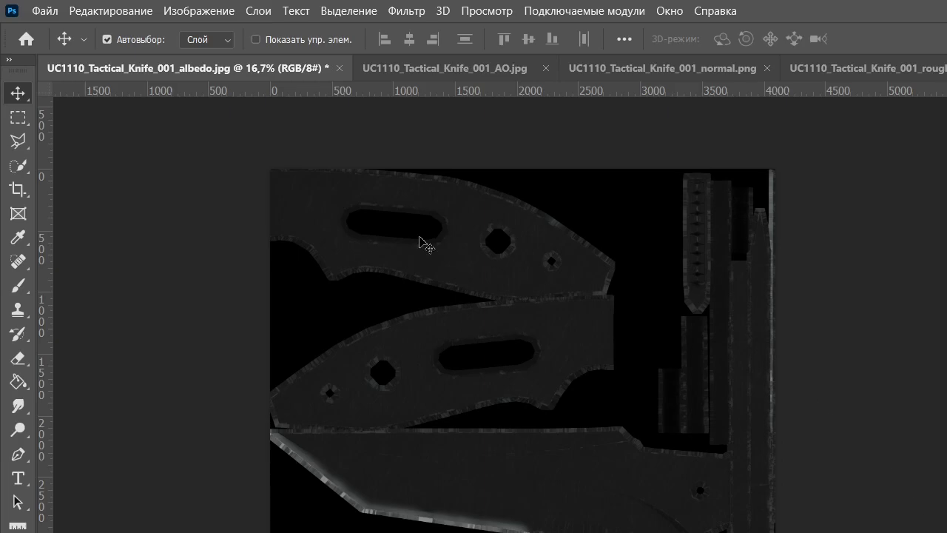
Save the combined albedo texture in the data folder as Basecolor.png in PNG format with the large file size option
{"action": "left_click", "coordinate": [38, 11]}
{"action": "left_click", "coordinate": [116, 224]}
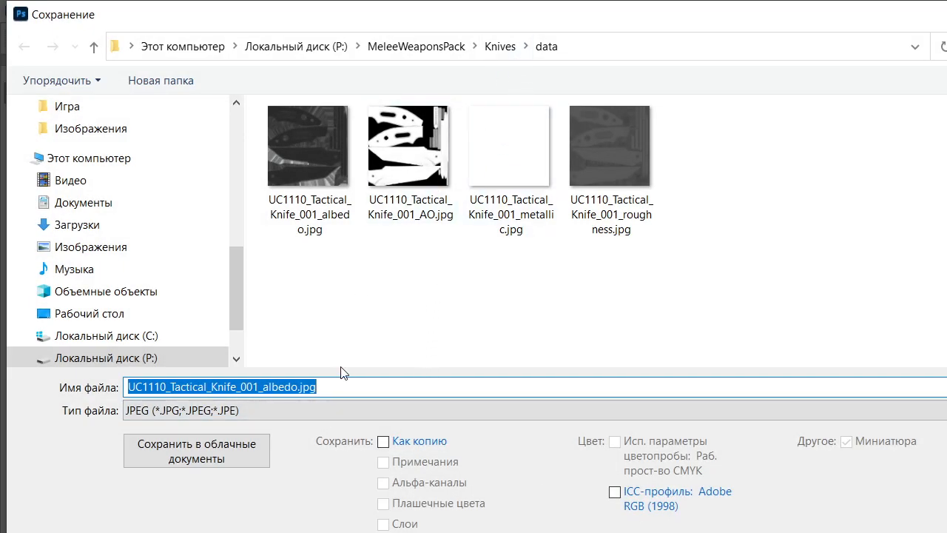
{"action": "key", "text": "BackSpace"}
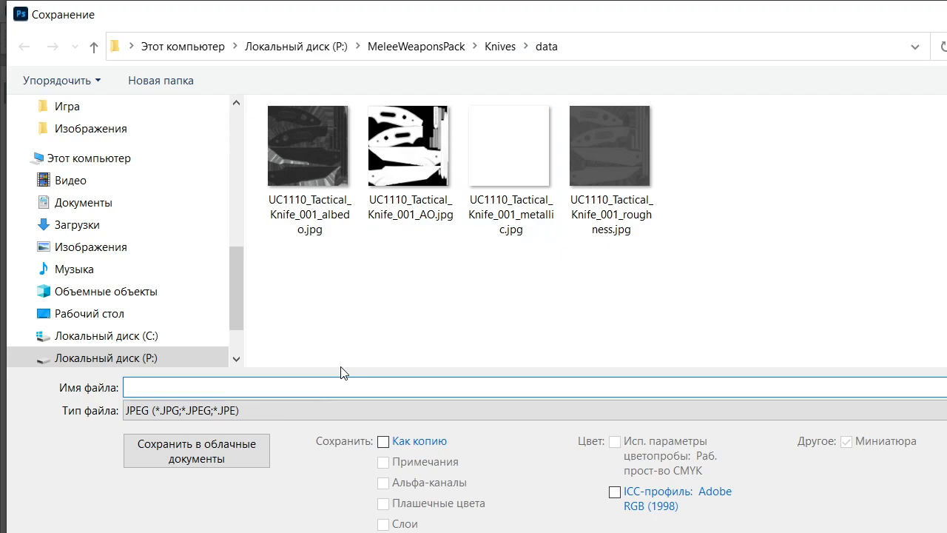
{"action": "type", "text": "Basecolor"}
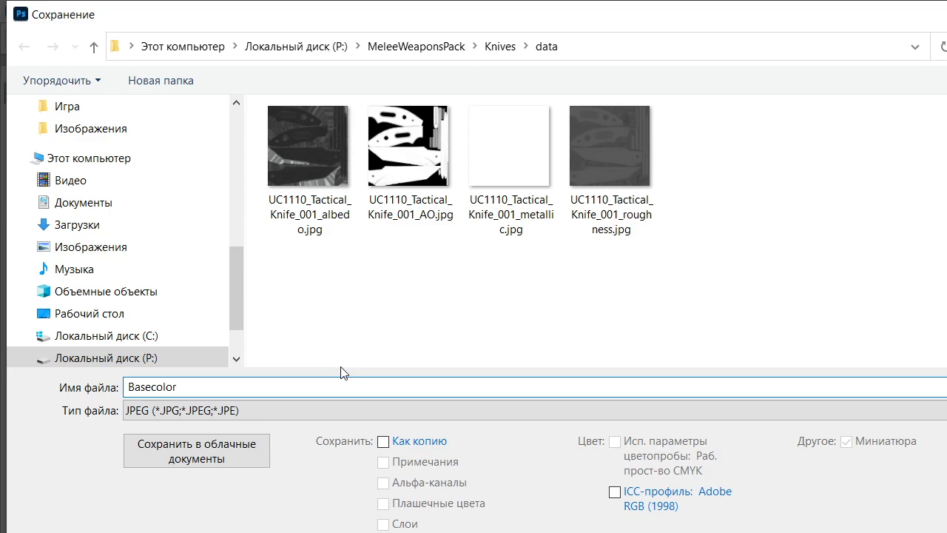
{"action": "left_click", "coordinate": [269, 409]}
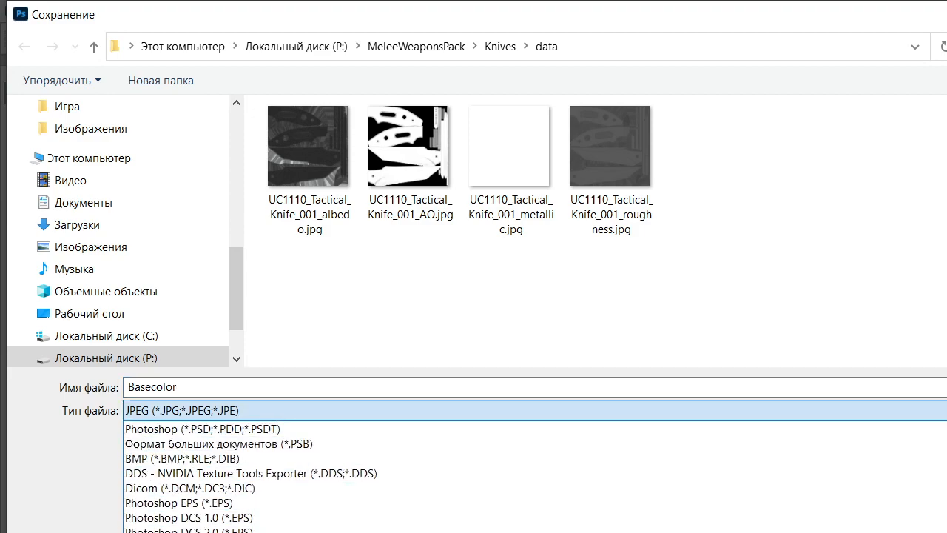
{"action": "left_click", "coordinate": [456, 530]}
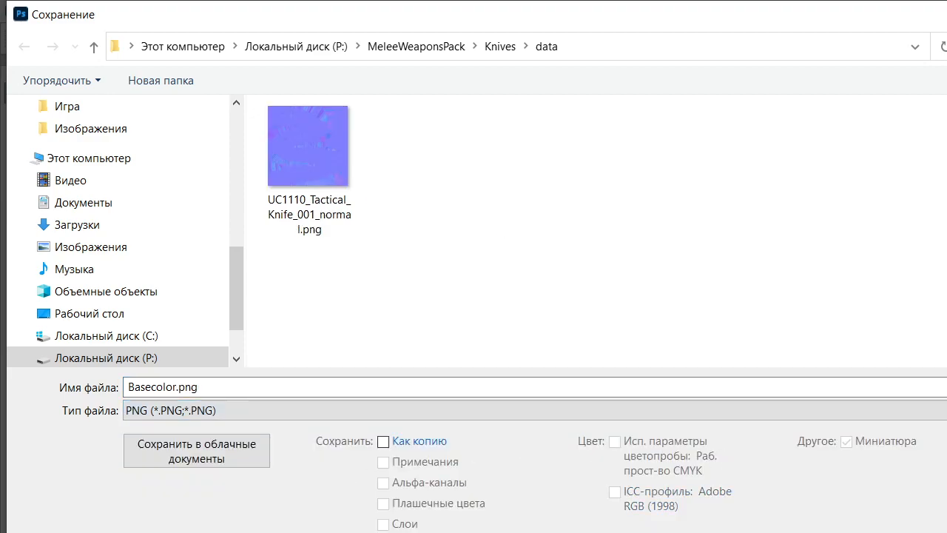
{"action": "key", "text": "Return"}
{"action": "left_click", "coordinate": [899, 215]}
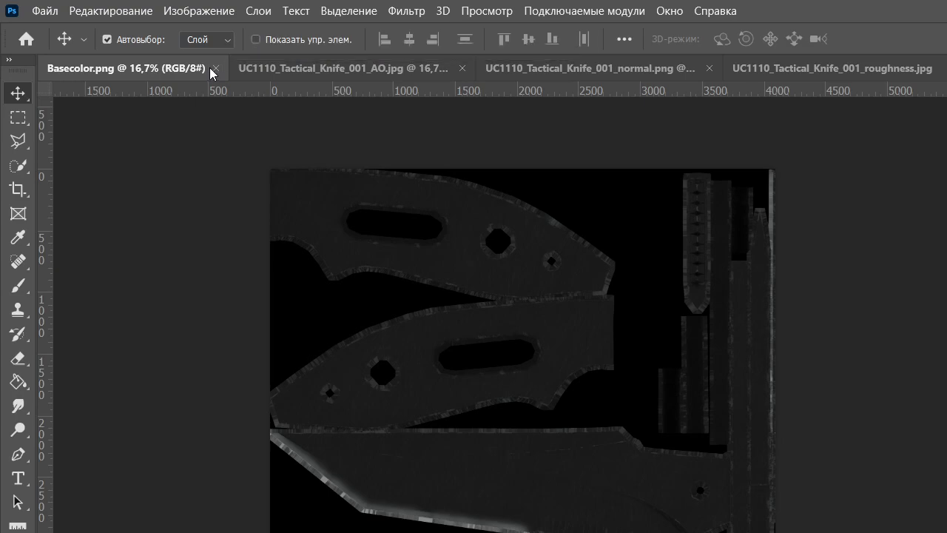
Save the AO map in the data folder as AO.png in PNG format with the large file size option
{"action": "left_click", "coordinate": [299, 68]}
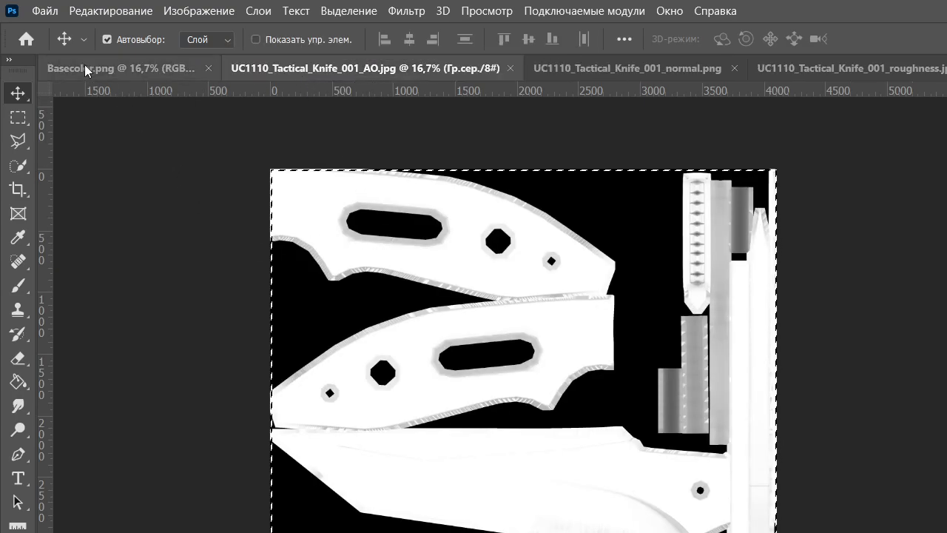
{"action": "left_click", "coordinate": [44, 11]}
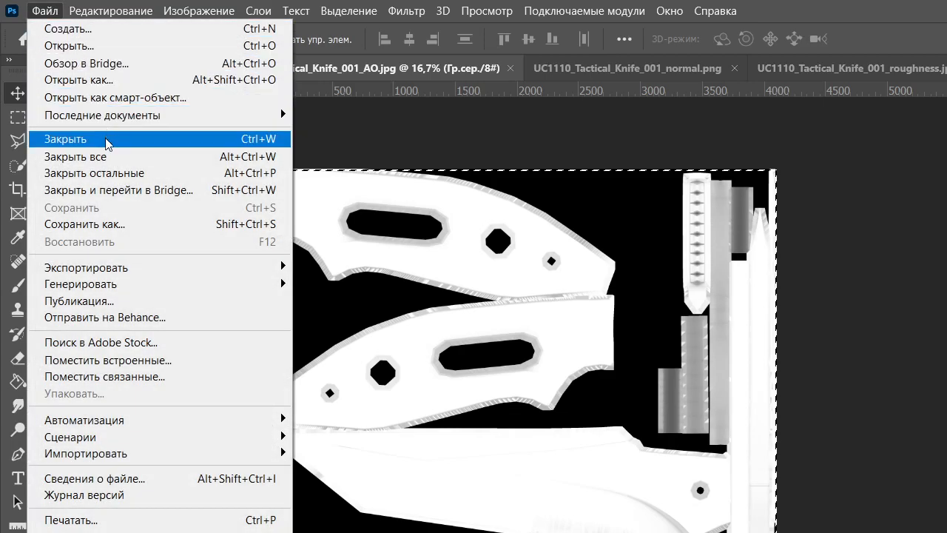
{"action": "left_click", "coordinate": [132, 223]}
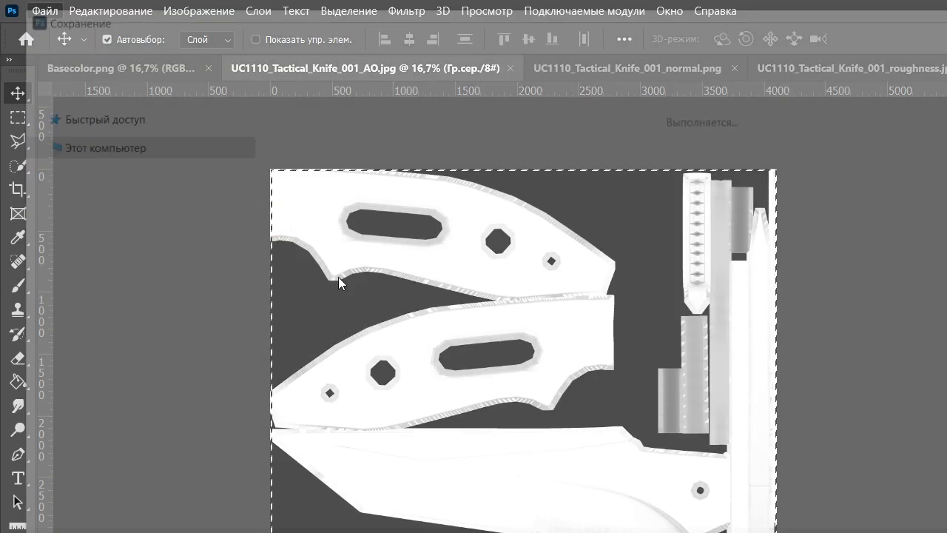
{"action": "type", "text": "AO"}
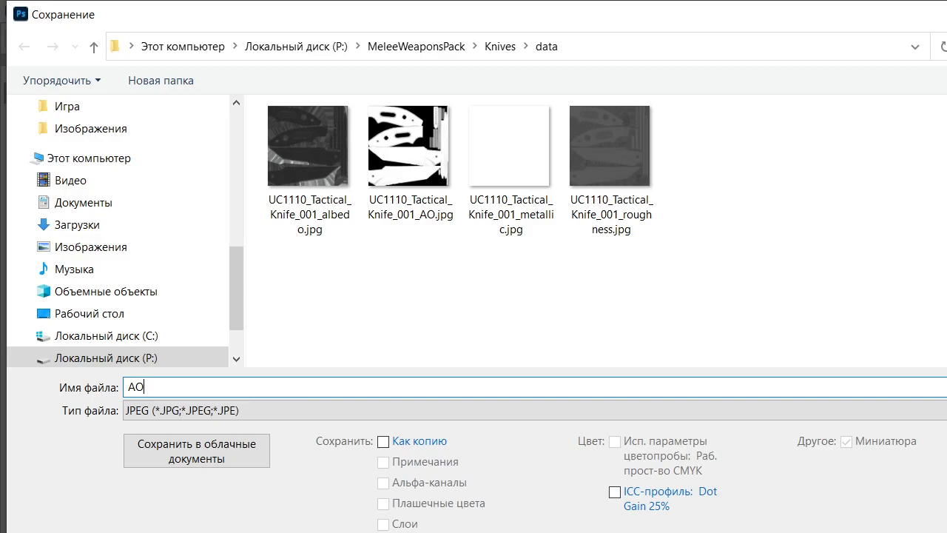
{"action": "left_click", "coordinate": [372, 416]}
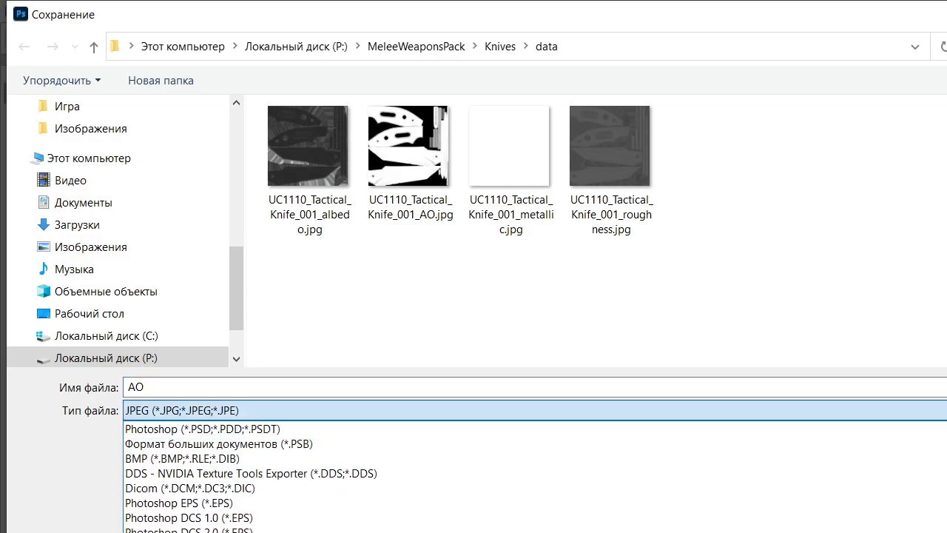
{"action": "left_click", "coordinate": [330, 532]}
{"action": "key", "text": "Return"}
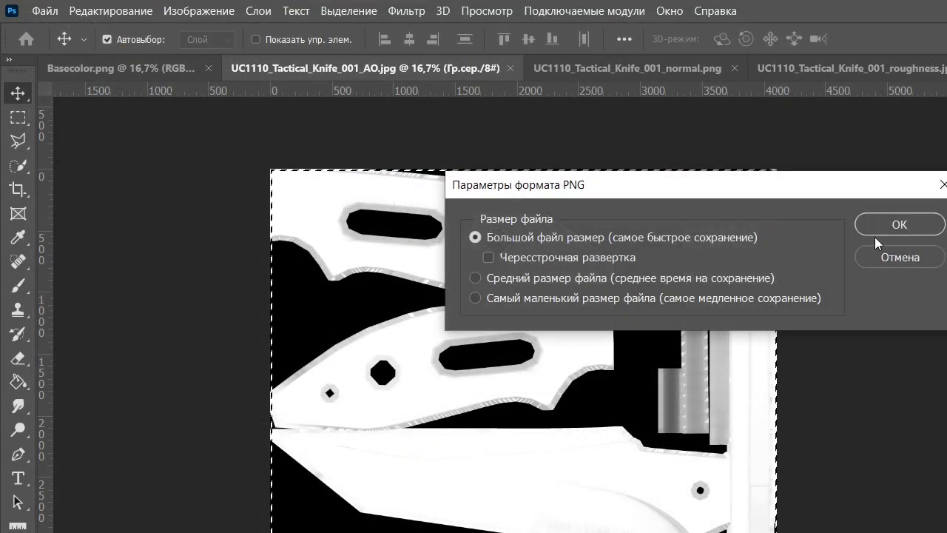
{"action": "left_click", "coordinate": [881, 228]}
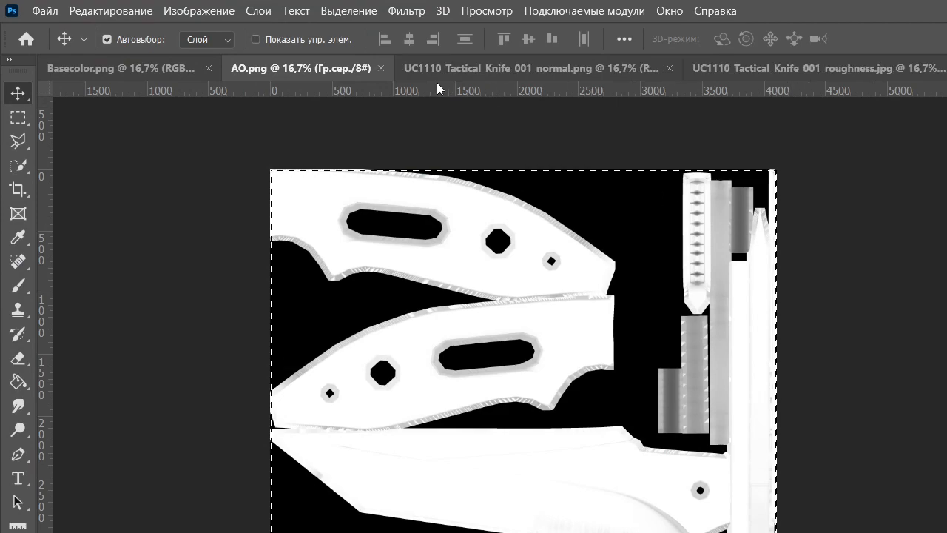
Close AO.png and the remaining knife map documents, and return to the data folder in File Explorer
{"action": "left_click", "coordinate": [381, 68]}
{"action": "left_click", "coordinate": [381, 68]}
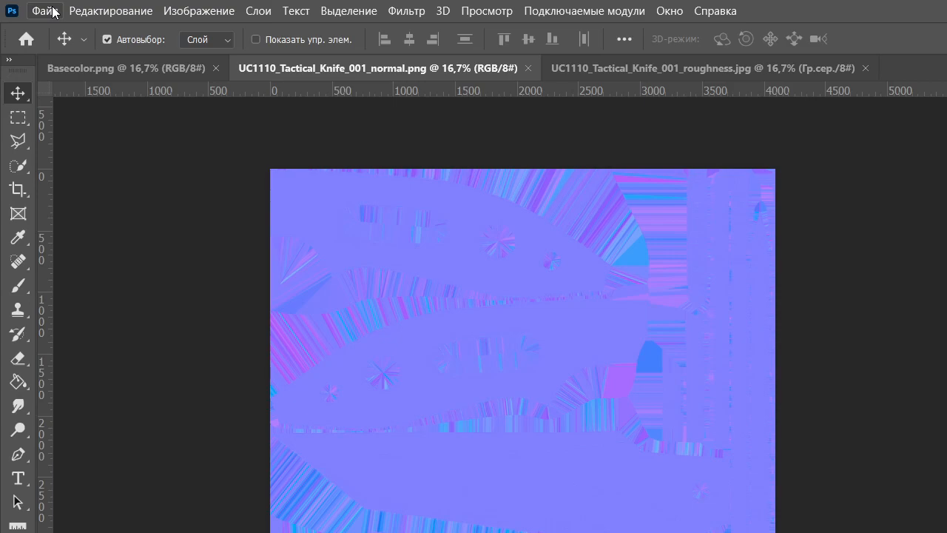
{"action": "left_click", "coordinate": [525, 65]}
{"action": "left_click", "coordinate": [553, 68]}
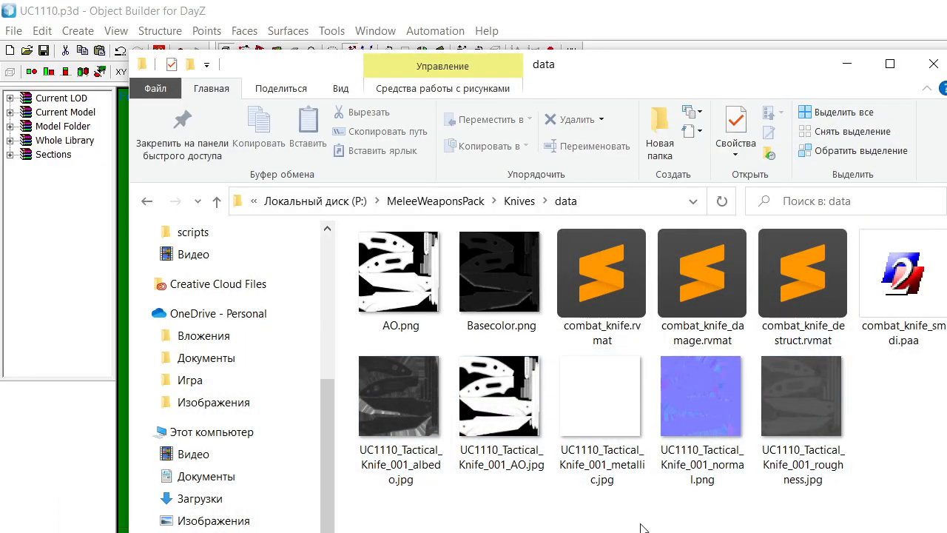
Permanently delete the original albedo, AO, metallic and roughness JPG maps from the data folder
{"action": "left_click_drag", "start_coordinate": [395, 497], "coordinate": [619, 452]}
{"action": "key", "text": "Delete"}
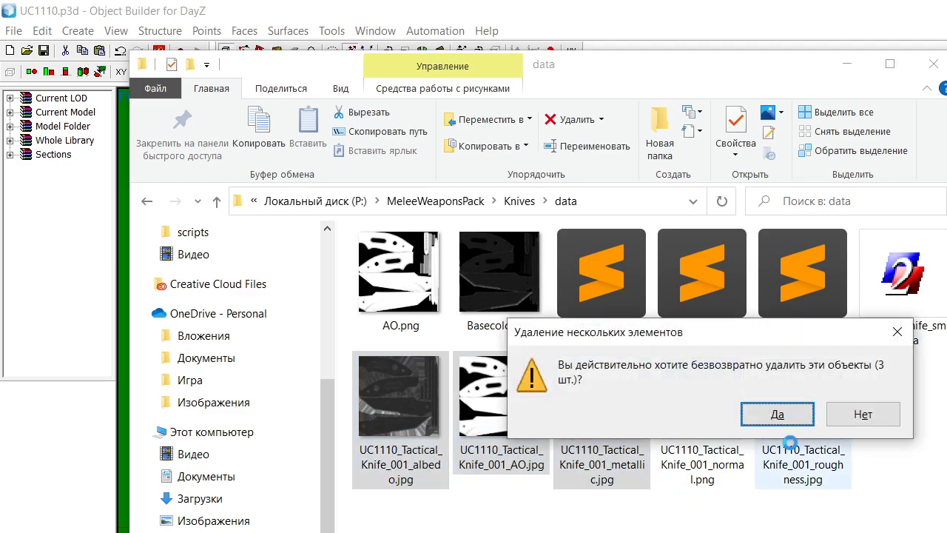
{"action": "left_click", "coordinate": [799, 475]}
{"action": "left_click", "coordinate": [501, 415]}
{"action": "key", "text": "Delete"}
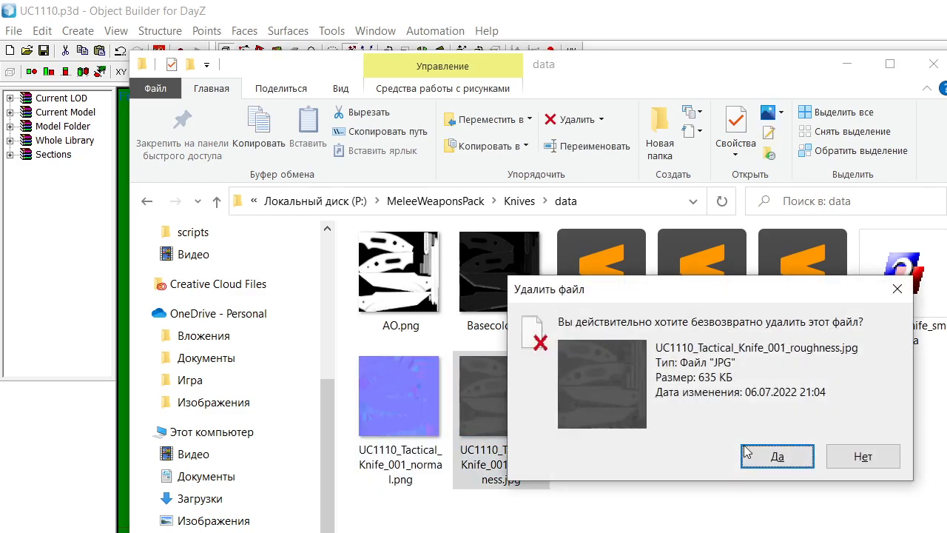
{"action": "left_click", "coordinate": [778, 456]}
Rename the remaining UC1110 normal map file as K_NOHQ.png
{"action": "key", "text": "F2"}
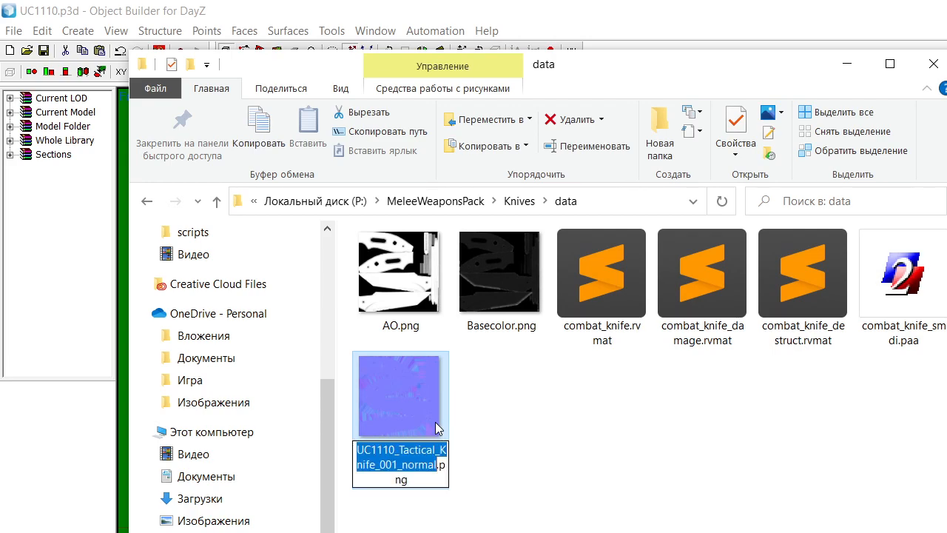
{"action": "type", "text": "K_"}
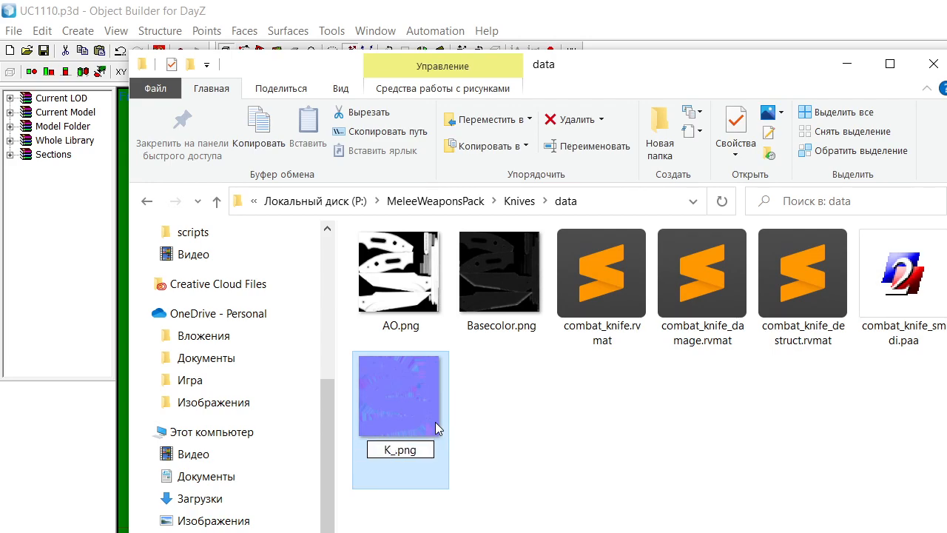
{"action": "type", "text": "NOHQ"}
{"action": "key", "text": "Return"}
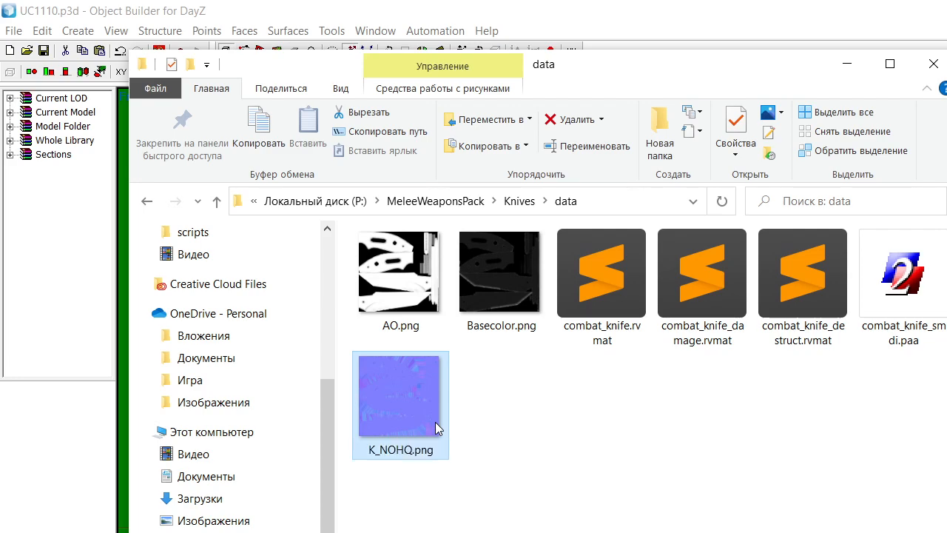
{"action": "left_click", "coordinate": [596, 446]}
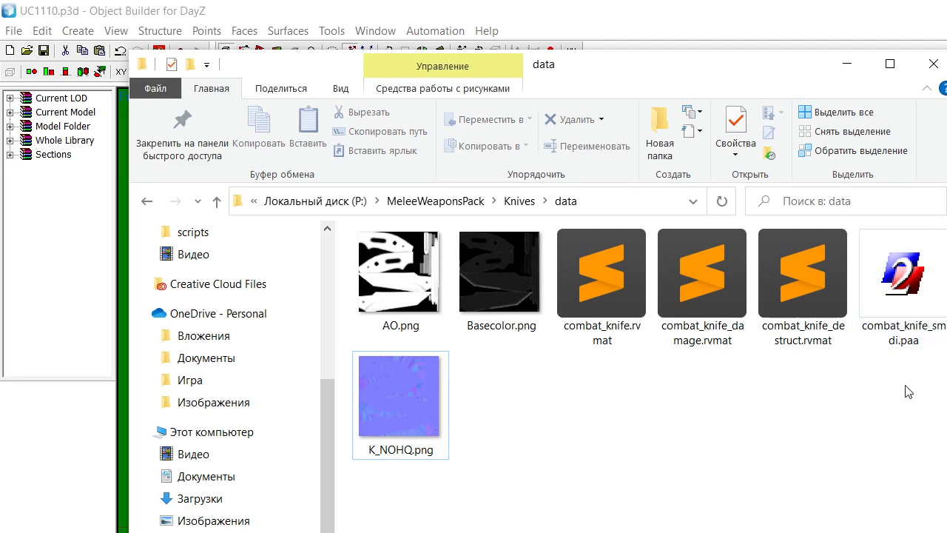
Open combat_knife_smdi.paa in Texture Viewer and examine its red, green and blue channels one by one
{"action": "double_click", "coordinate": [915, 319]}
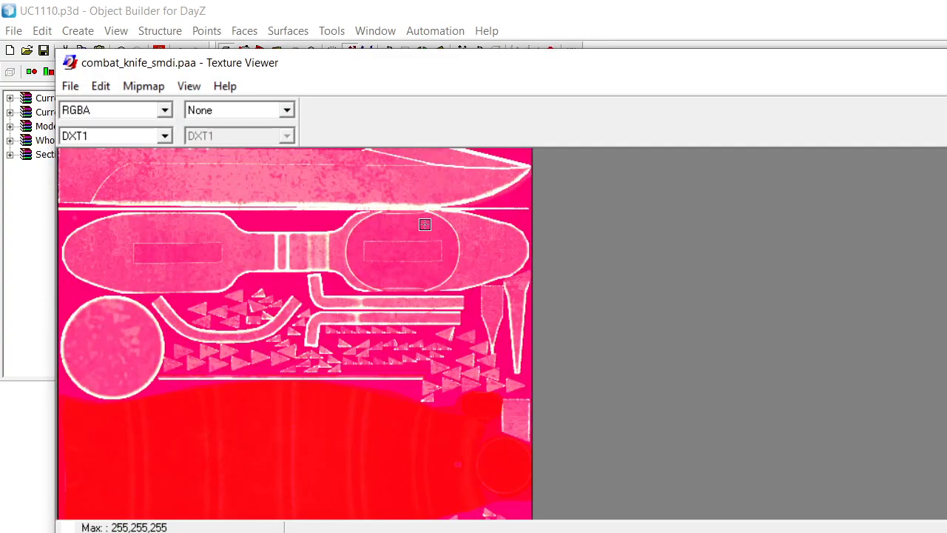
{"action": "left_click_drag", "start_coordinate": [359, 74], "coordinate": [669, 94]}
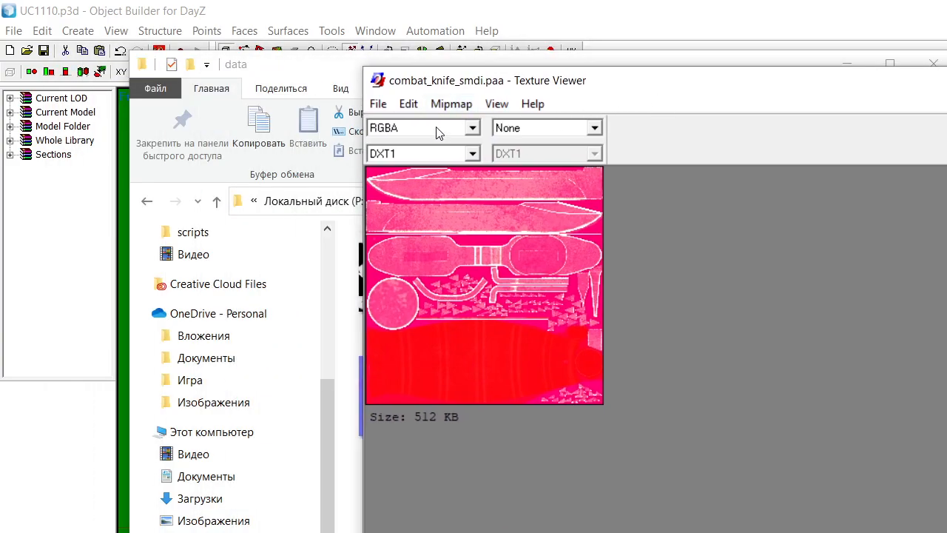
{"action": "left_click", "coordinate": [438, 130]}
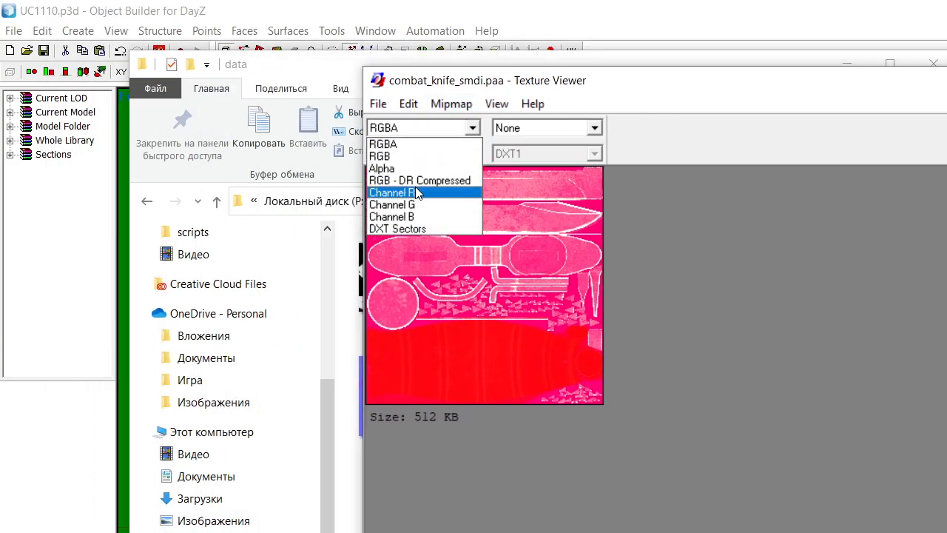
{"action": "left_click", "coordinate": [416, 191]}
{"action": "left_click", "coordinate": [457, 134]}
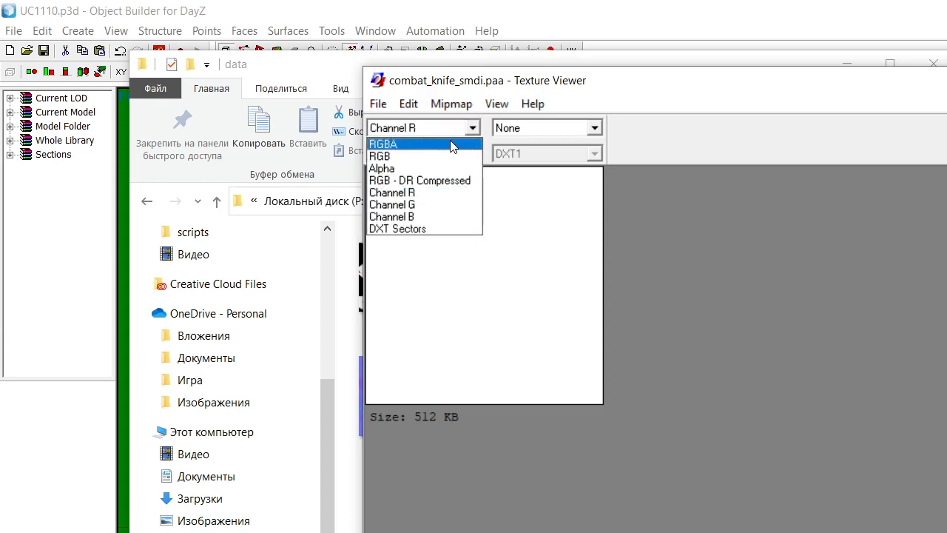
{"action": "left_click", "coordinate": [414, 205]}
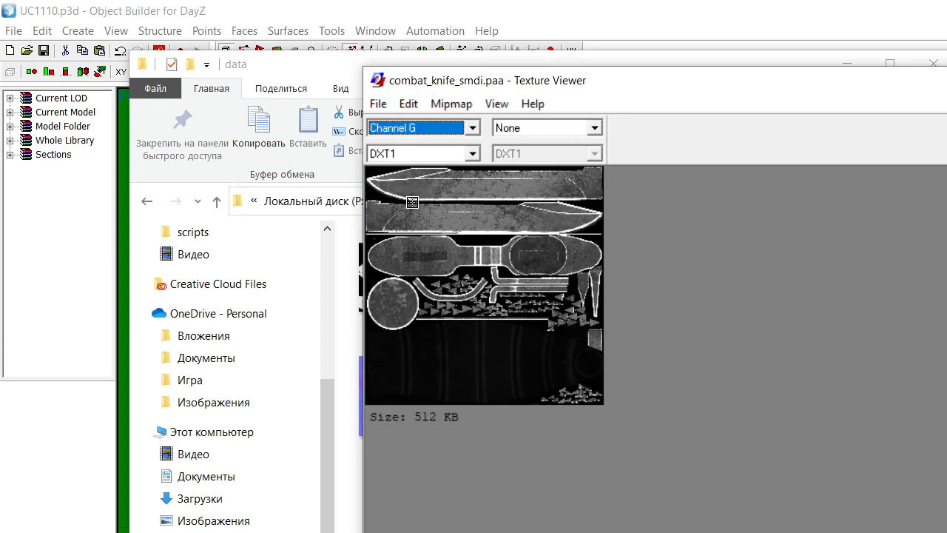
{"action": "left_click", "coordinate": [448, 130]}
{"action": "left_click", "coordinate": [418, 216]}
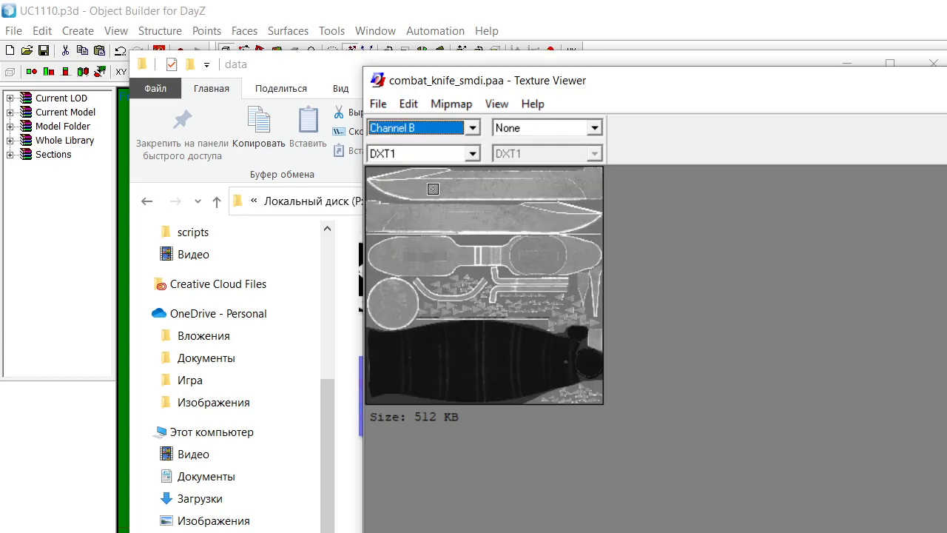
{"action": "scroll", "coordinate": [517, 226], "scroll_direction": "up", "scroll_amount": 1}
{"action": "scroll", "coordinate": [702, 261], "scroll_direction": "down", "scroll_amount": 1}
{"action": "left_click_drag", "start_coordinate": [651, 99], "coordinate": [756, 130]}
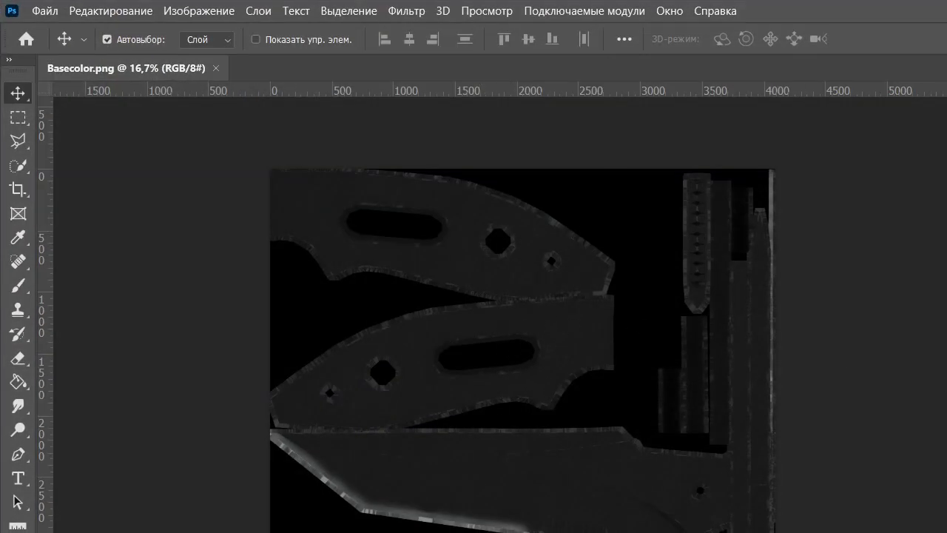
Isolate the blue channel of Basecolor.png in Photoshop and enlarge the reference texture's blue channel for comparison
{"action": "key", "text": "ctrl+5"}
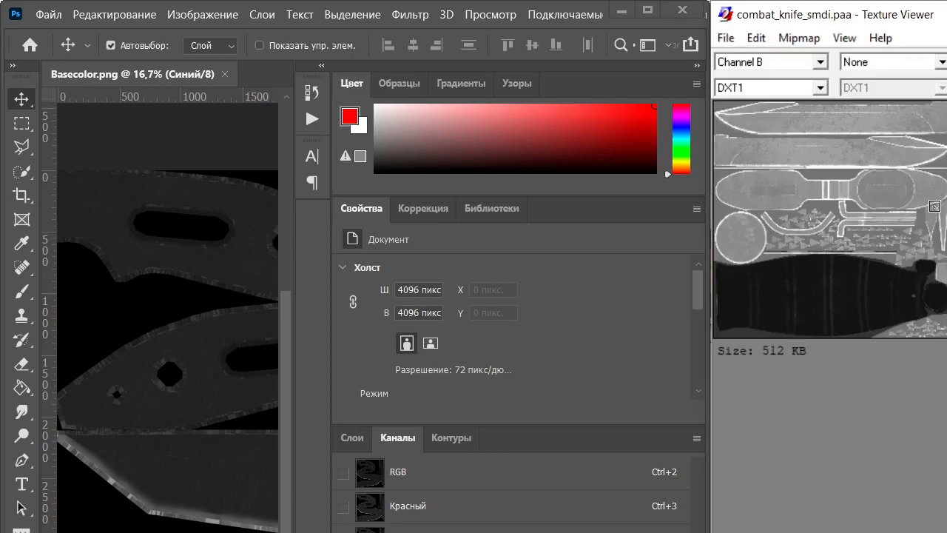
{"action": "scroll", "coordinate": [863, 239], "scroll_direction": "down", "scroll_amount": 1}
{"action": "scroll", "coordinate": [863, 239], "scroll_direction": "up", "scroll_amount": 2}
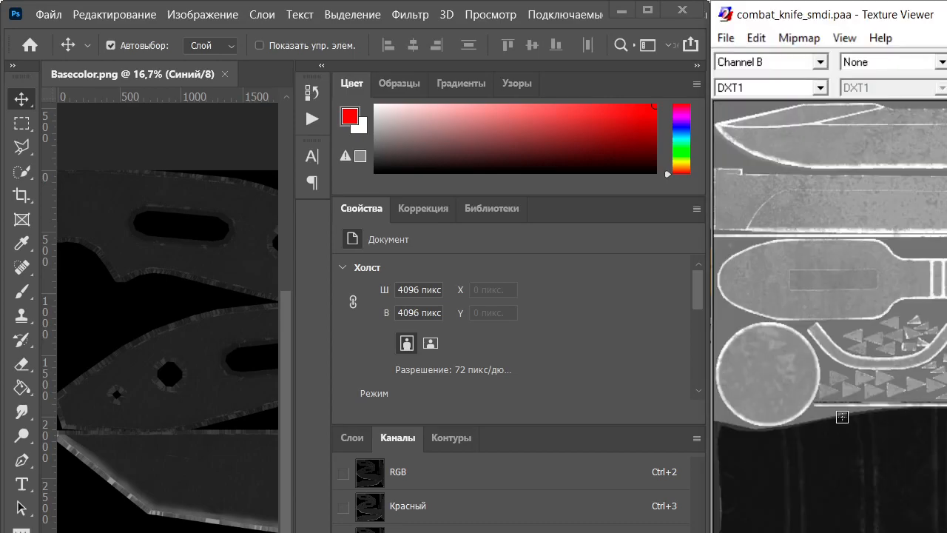
{"action": "left_click", "coordinate": [294, 335]}
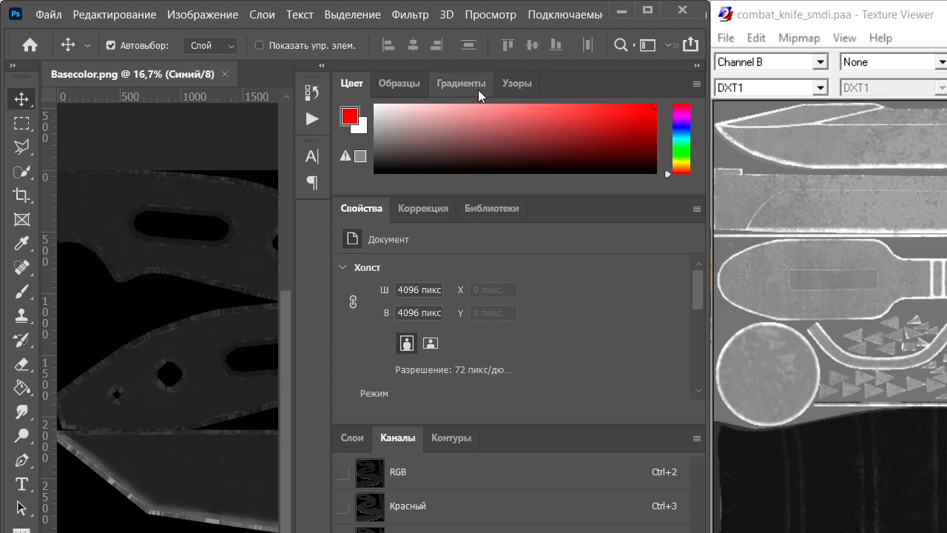
{"action": "left_click", "coordinate": [446, 14]}
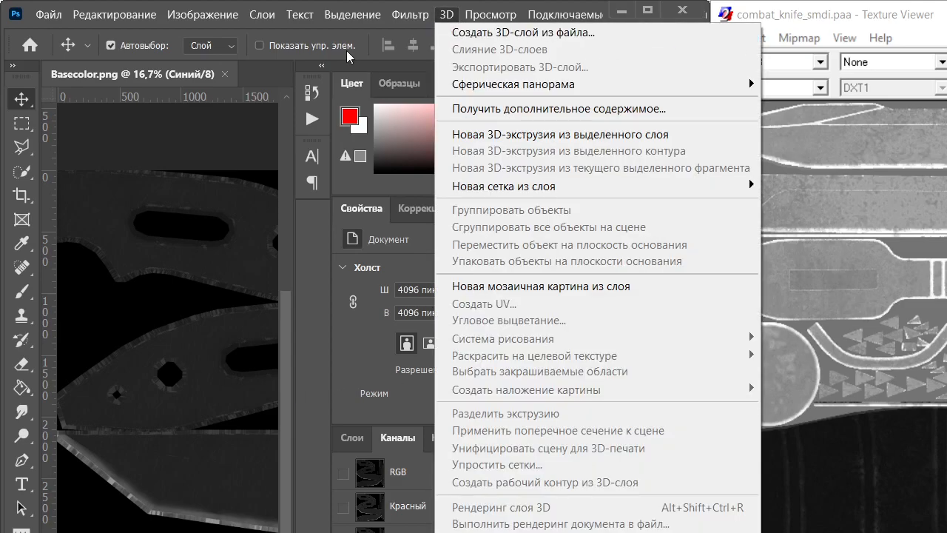
{"action": "left_click", "coordinate": [333, 34]}
{"action": "left_click", "coordinate": [300, 14]}
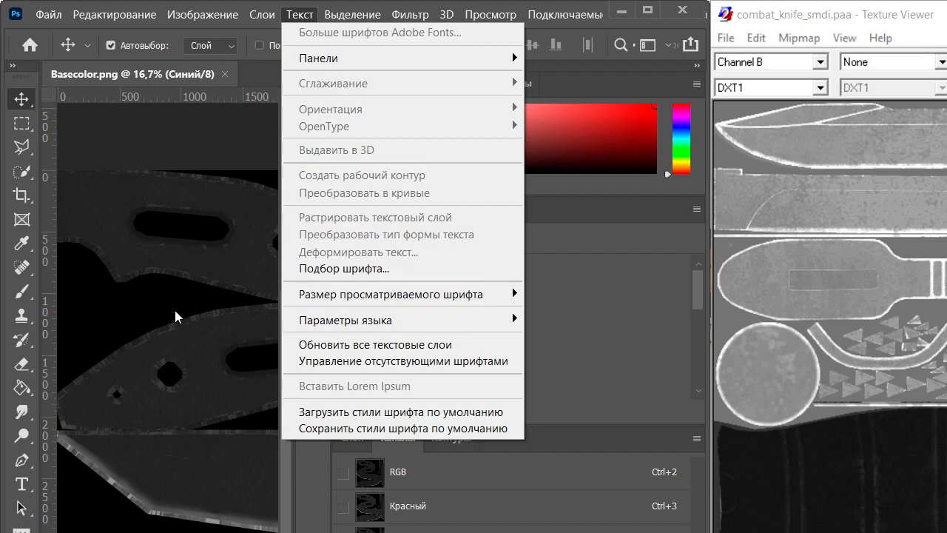
{"action": "left_click", "coordinate": [178, 315]}
Invert the blue channel of Basecolor.png
{"action": "scroll", "coordinate": [205, 525], "scroll_direction": "down", "scroll_amount": 1}
{"action": "scroll", "coordinate": [205, 525], "scroll_direction": "up", "scroll_amount": 1}
{"action": "key", "text": "z"}
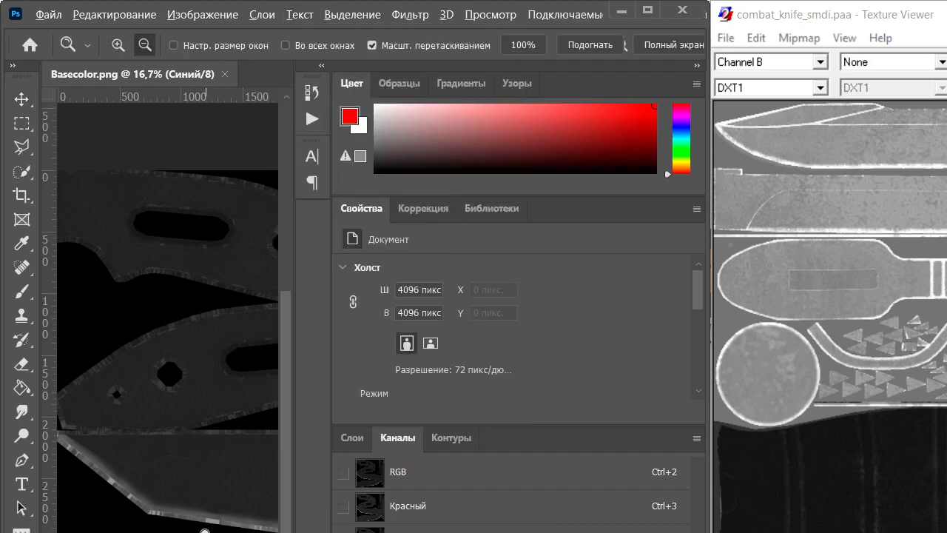
{"action": "left_click", "coordinate": [205, 530], "text": "alt"}
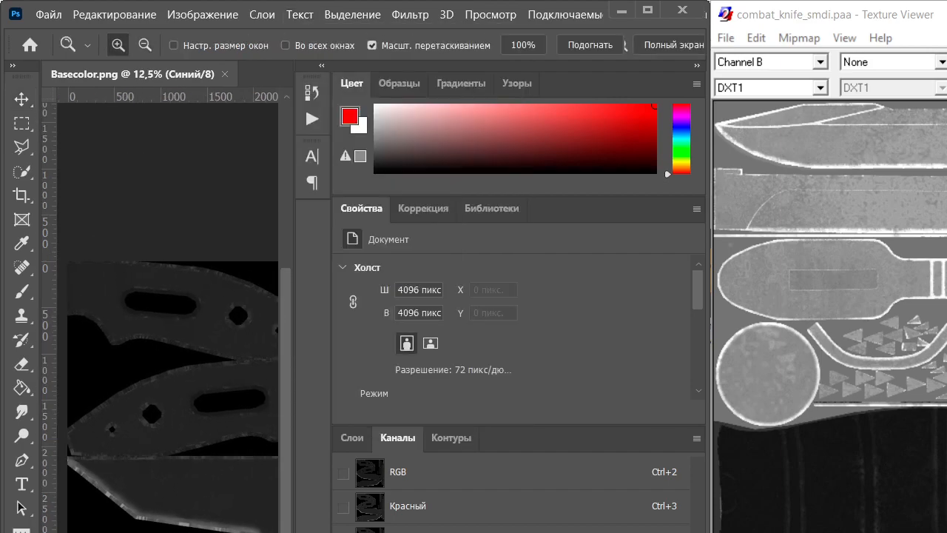
{"action": "left_click", "coordinate": [205, 529], "text": "alt"}
{"action": "scroll", "coordinate": [168, 456], "scroll_direction": "right", "scroll_amount": 2}
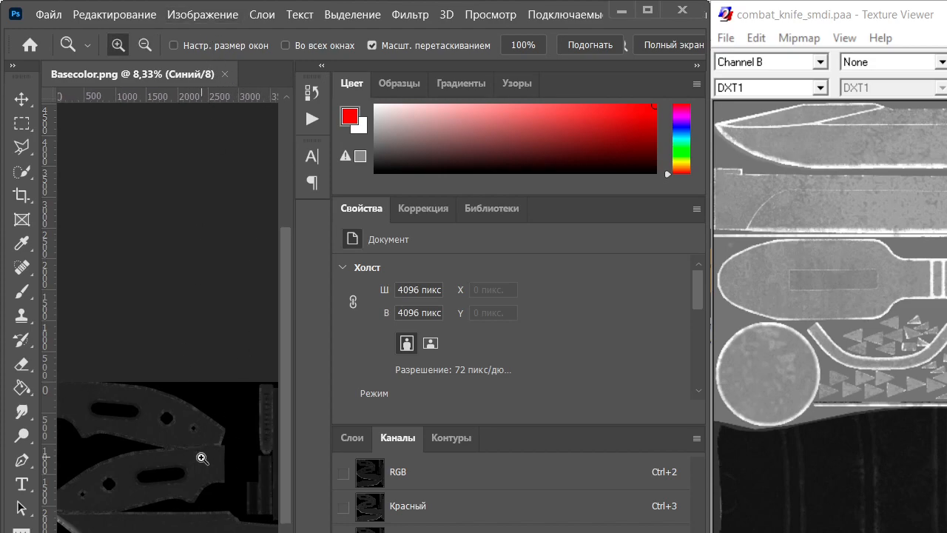
{"action": "key", "text": "ctrl+l"}
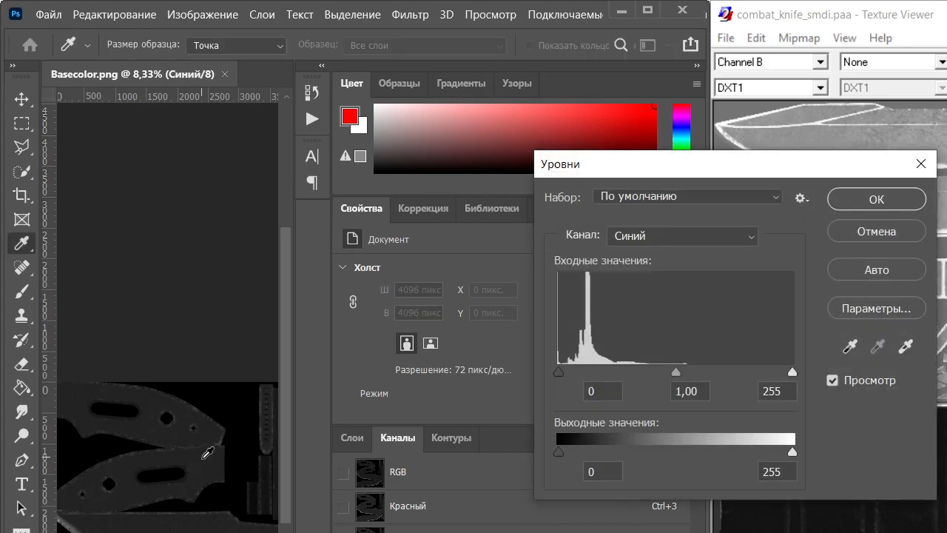
{"action": "left_click", "coordinate": [903, 233]}
{"action": "key", "text": "ctrl+i"}
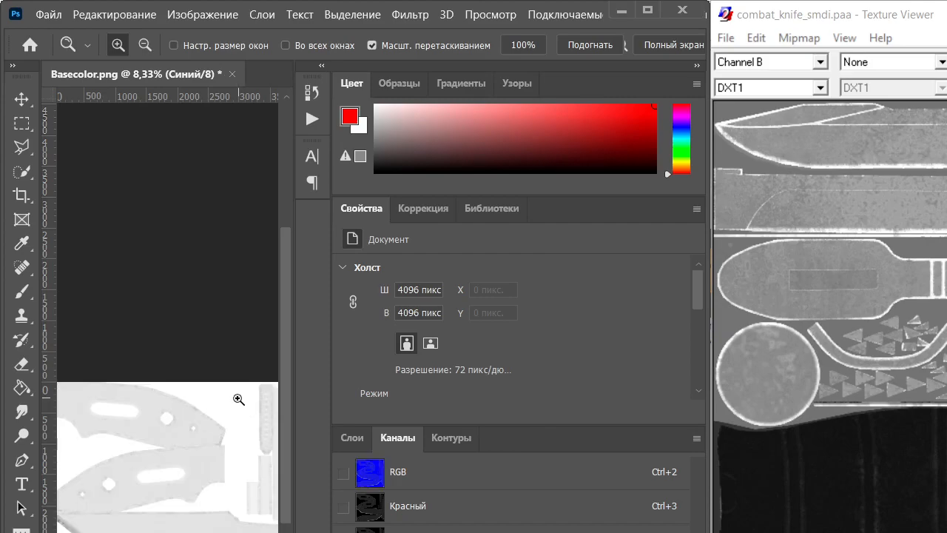
Apply Levels to the inverted blue channel with a midtone of 0.49 and output levels of about 27 to 159
{"action": "key", "text": "ctrl+l"}
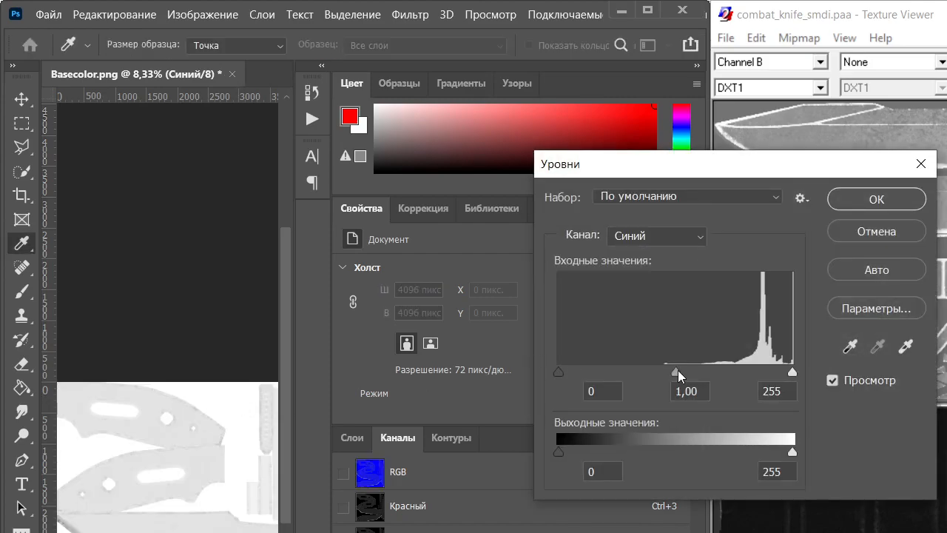
{"action": "left_click_drag", "start_coordinate": [676, 371], "coordinate": [683, 372]}
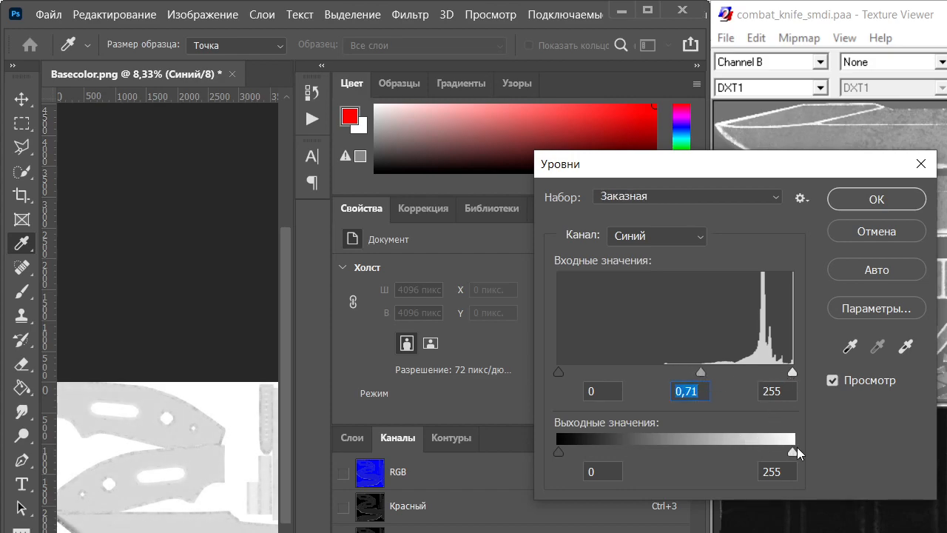
{"action": "left_click_drag", "start_coordinate": [793, 450], "coordinate": [713, 450]}
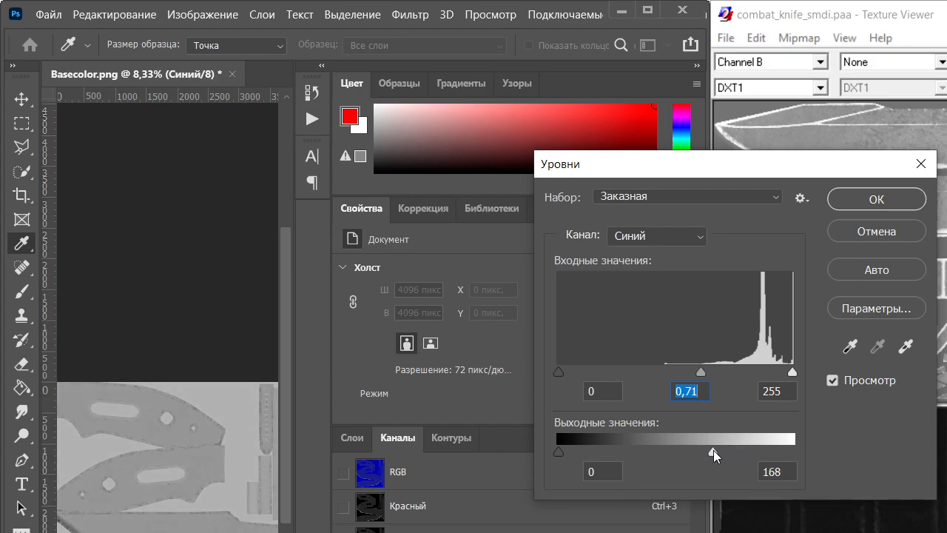
{"action": "left_click", "coordinate": [713, 449]}
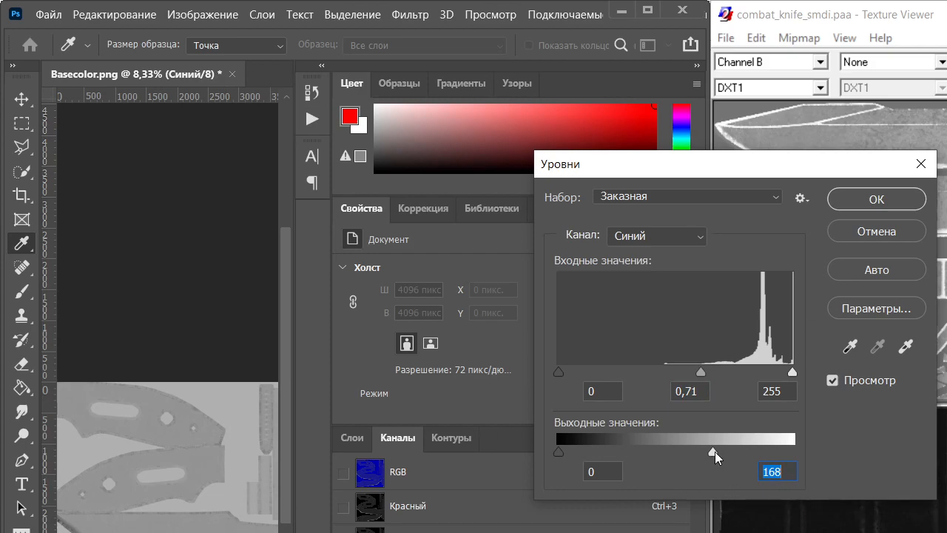
{"action": "left_click_drag", "start_coordinate": [710, 452], "coordinate": [712, 453]}
{"action": "mouse_move", "coordinate": [794, 373]}
{"action": "left_mouse_down"}
{"action": "mouse_move", "coordinate": [778, 372]}
{"action": "mouse_move", "coordinate": [799, 379]}
{"action": "left_mouse_up"}
{"action": "left_click_drag", "start_coordinate": [722, 373], "coordinate": [725, 377]}
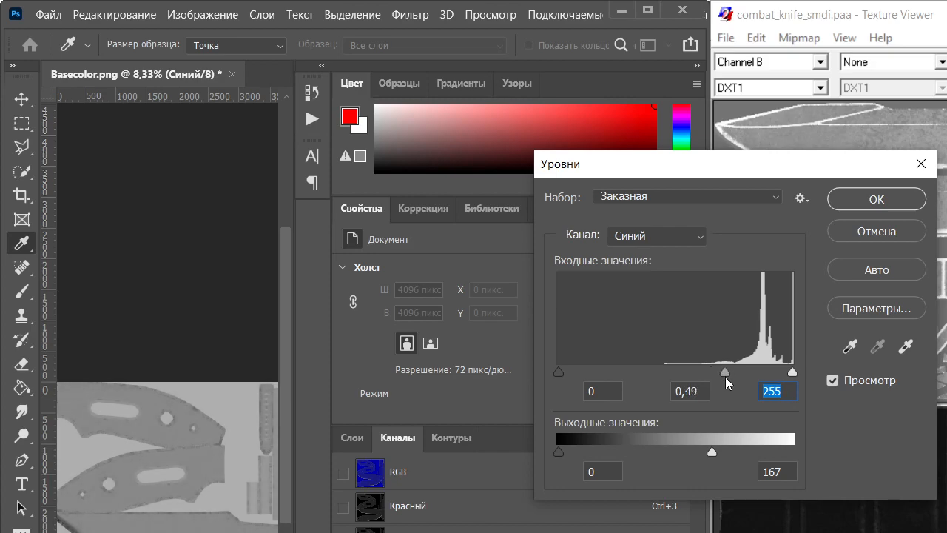
{"action": "left_click_drag", "start_coordinate": [712, 452], "coordinate": [705, 453]}
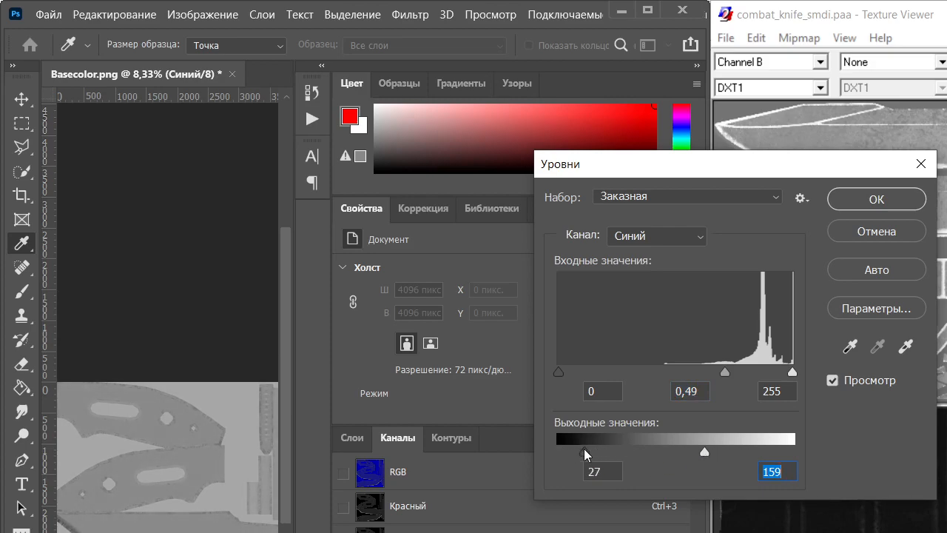
{"action": "left_click", "coordinate": [580, 448]}
{"action": "left_click", "coordinate": [883, 199]}
Isolate the green channel of Basecolor.png and show Channel G of the reference texture for comparison
{"action": "left_click", "coordinate": [548, 528]}
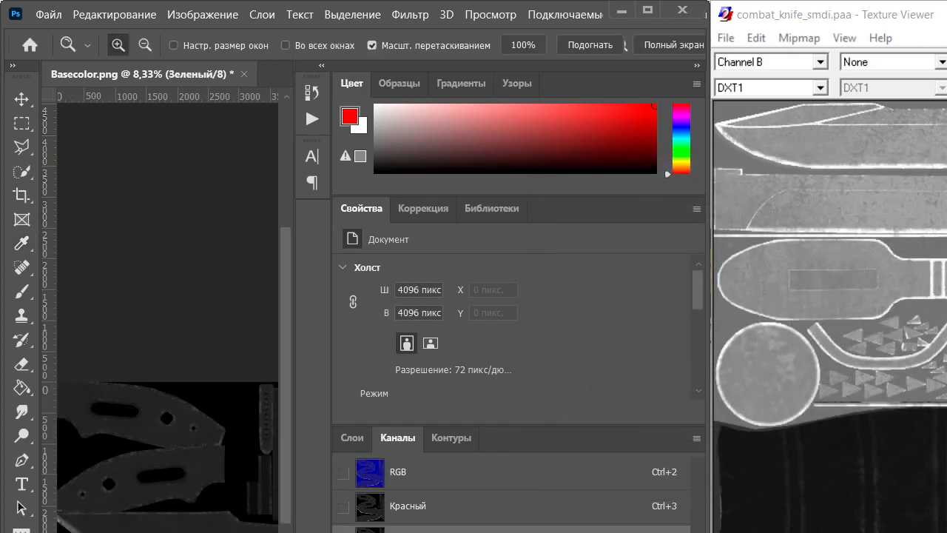
{"action": "left_click", "coordinate": [821, 63]}
{"action": "left_click", "coordinate": [773, 140]}
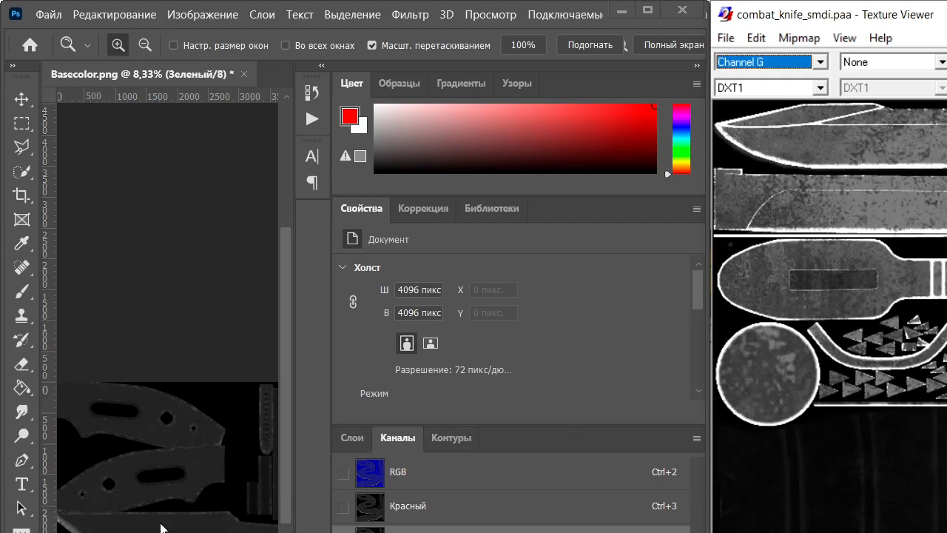
Isolate the blue channel of Basecolor.png in the maximized Photoshop window and merge Layer 1 down
{"action": "left_click", "coordinate": [451, 484]}
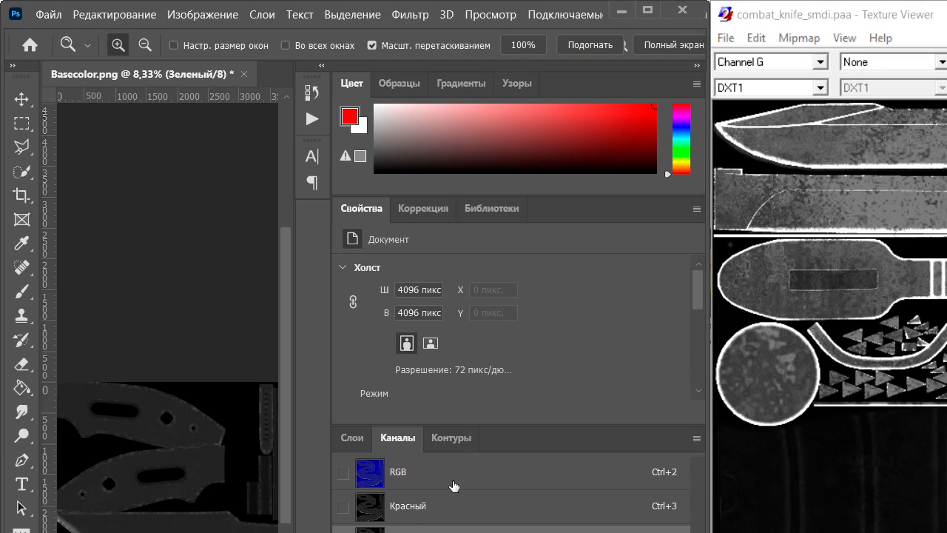
{"action": "left_click", "coordinate": [459, 477]}
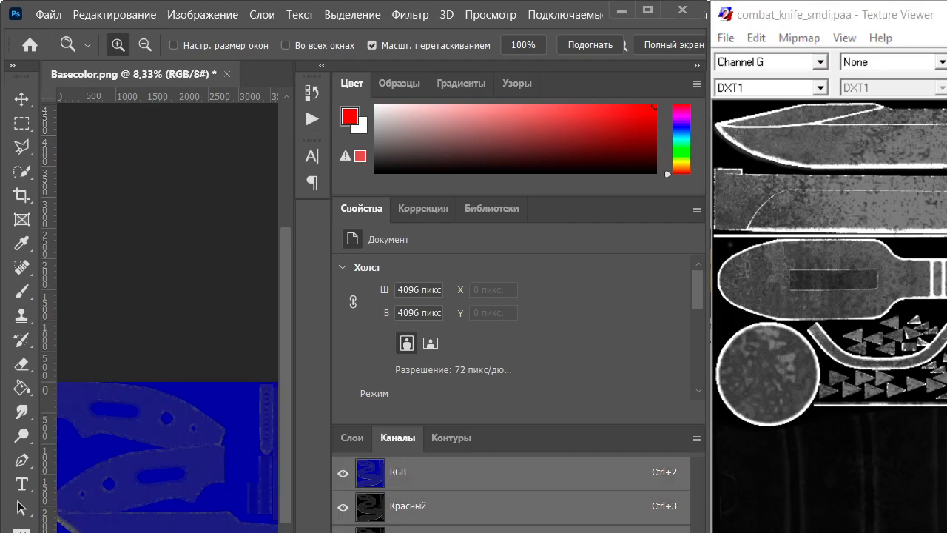
{"action": "key", "text": "ctrl+5"}
{"action": "left_click", "coordinate": [651, 11]}
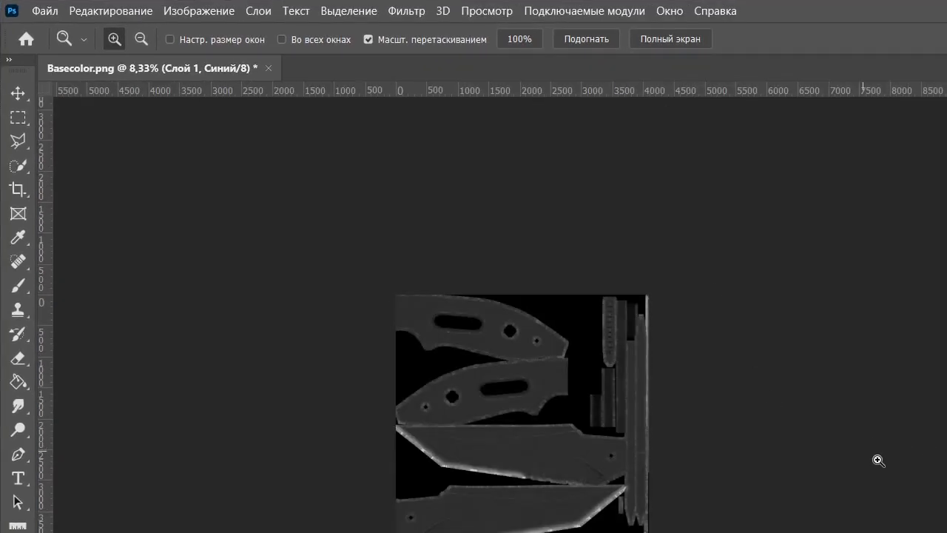
{"action": "key", "text": "ctrl+e"}
{"action": "left_click", "coordinate": [232, 15]}
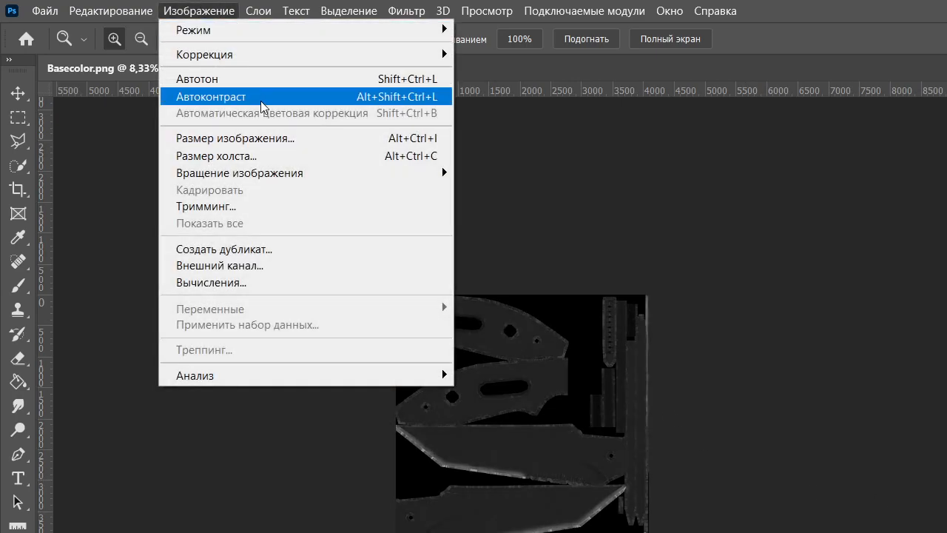
{"action": "mouse_move", "coordinate": [291, 58]}
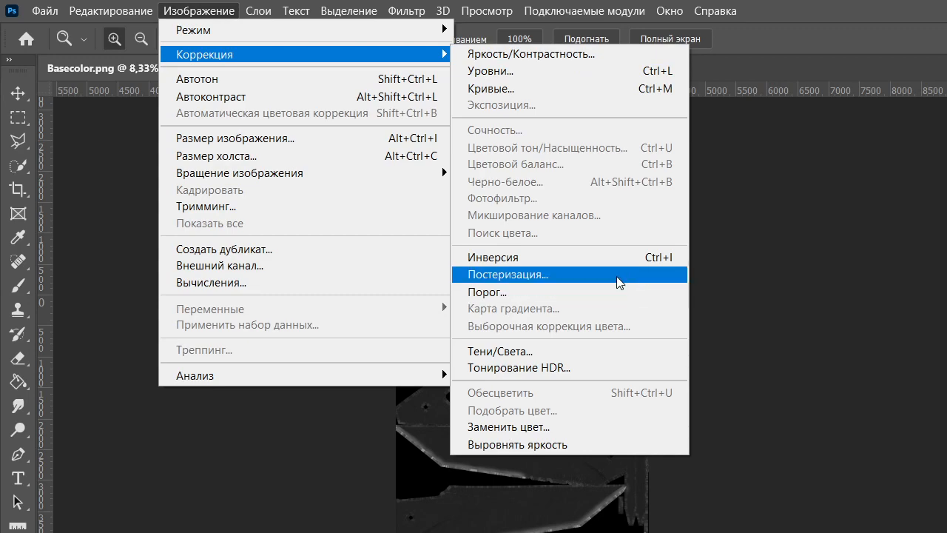
{"action": "left_click", "coordinate": [824, 296]}
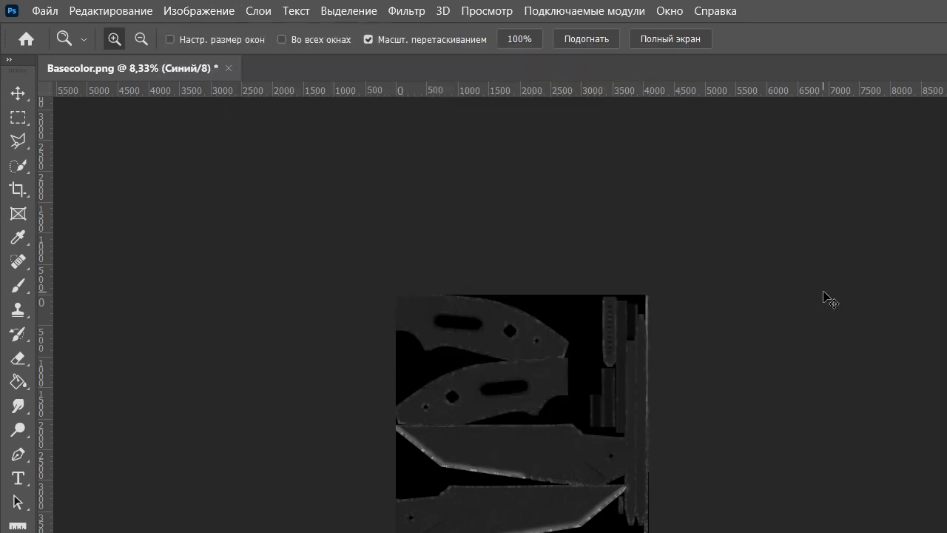
{"action": "left_click", "coordinate": [232, 9]}
{"action": "left_click", "coordinate": [740, 235]}
{"action": "left_click", "coordinate": [210, 11]}
{"action": "mouse_move", "coordinate": [241, 57]}
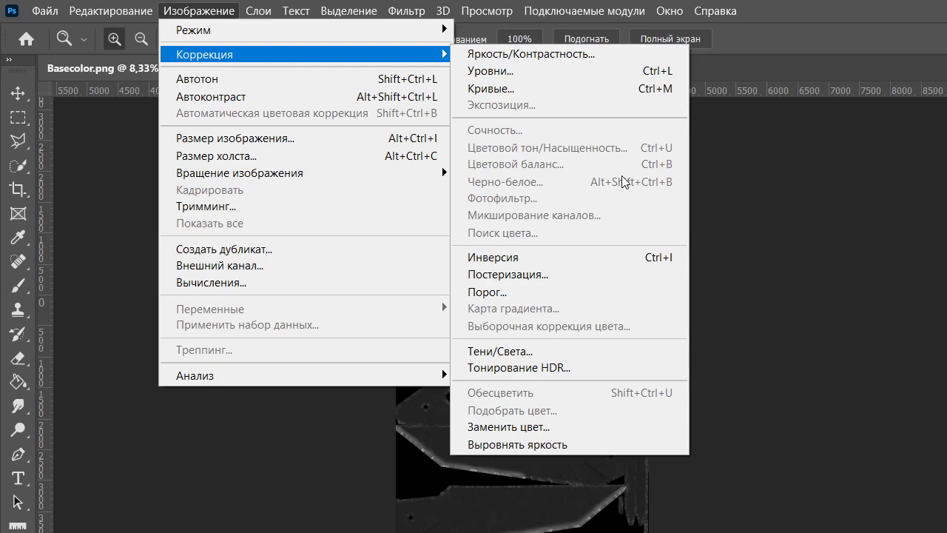
{"action": "key", "text": "Escape"}
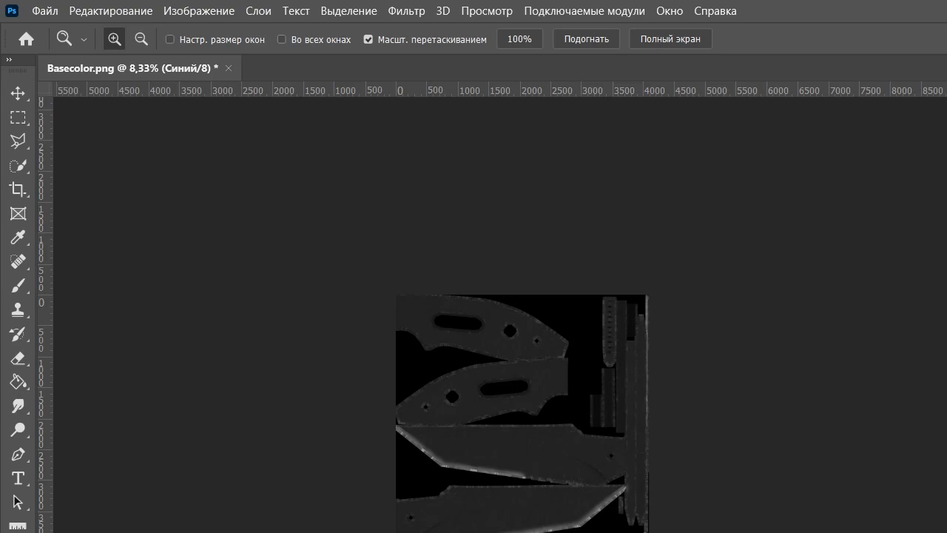
Show the RGB composite of Basecolor.png and convert it with the Black & White adjustment
{"action": "key", "text": "ctrl+2"}
{"action": "left_click", "coordinate": [198, 10]}
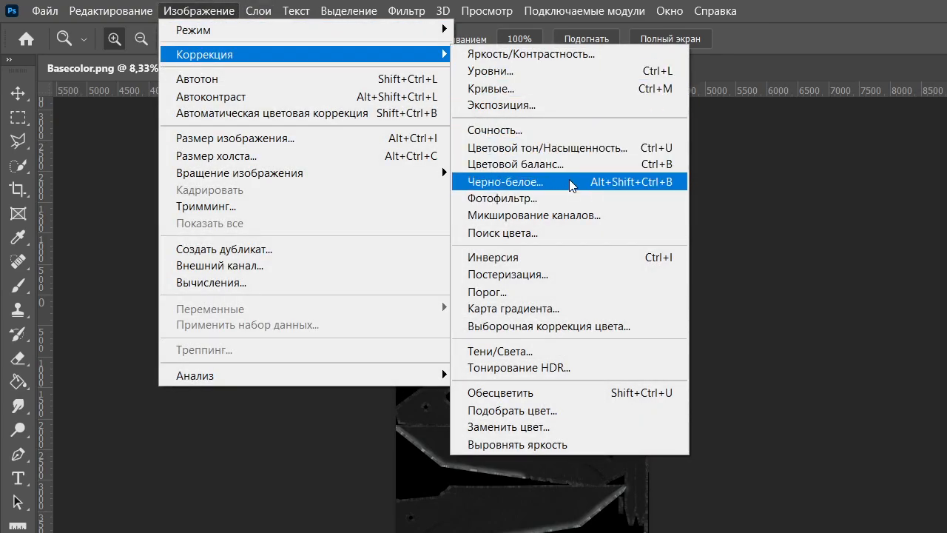
{"action": "left_click", "coordinate": [782, 214]}
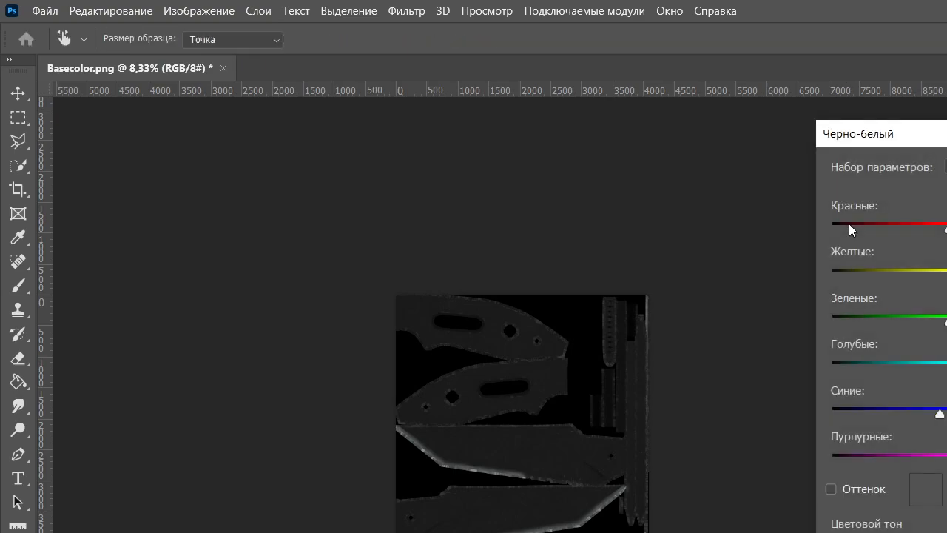
{"action": "key", "text": "Return"}
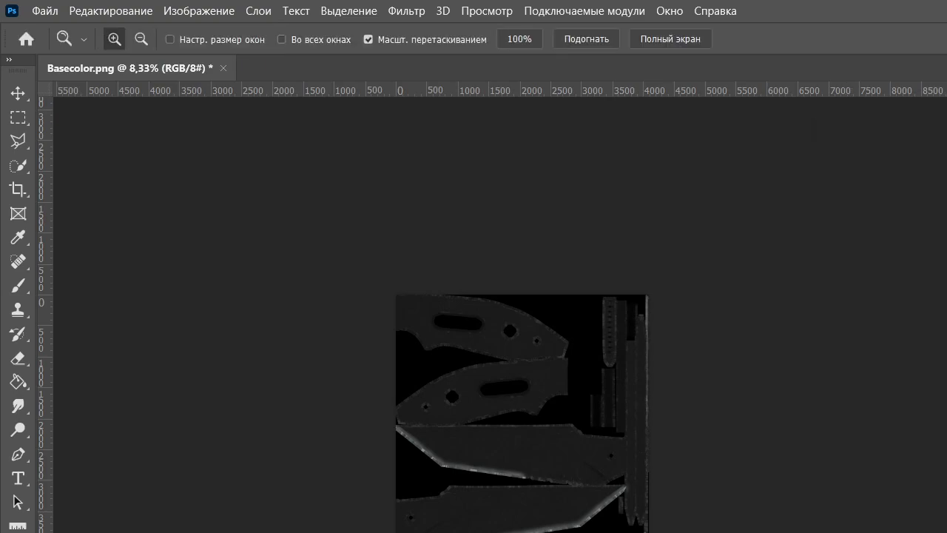
Invert the blue channel of Basecolor.png and apply Levels with a 0.61 midtone and reduced output white, comparing with the reference texture's Channel B
{"action": "key", "text": "ctrl+5"}
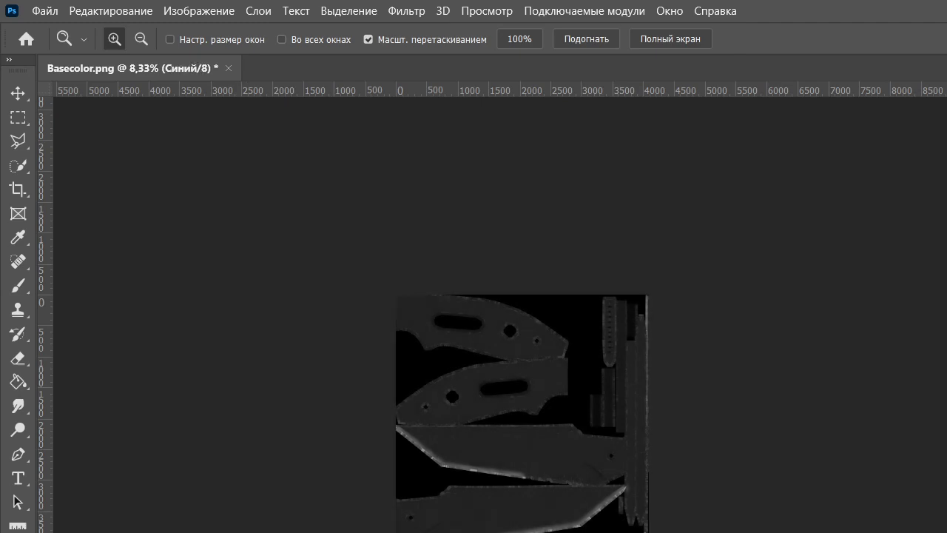
{"action": "key", "text": "ctrl+i"}
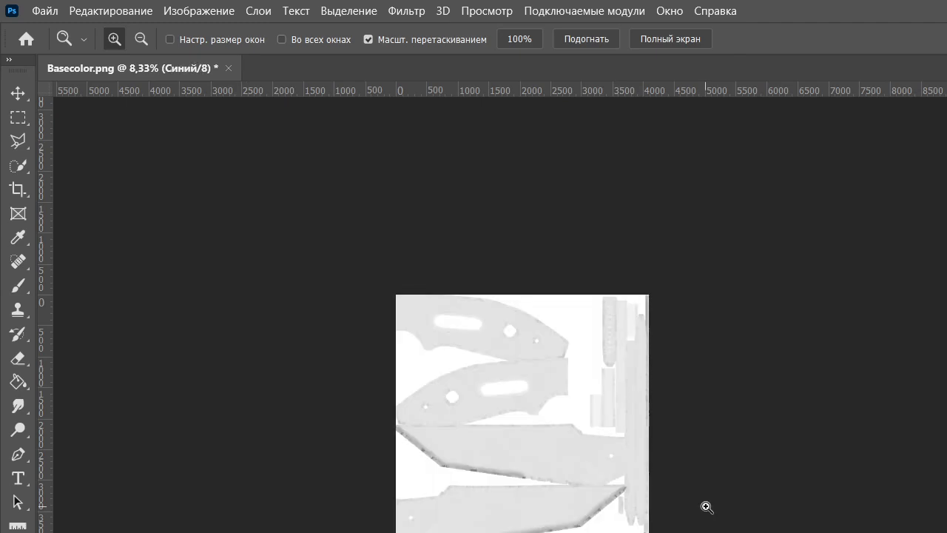
{"action": "key", "text": "ctrl+l"}
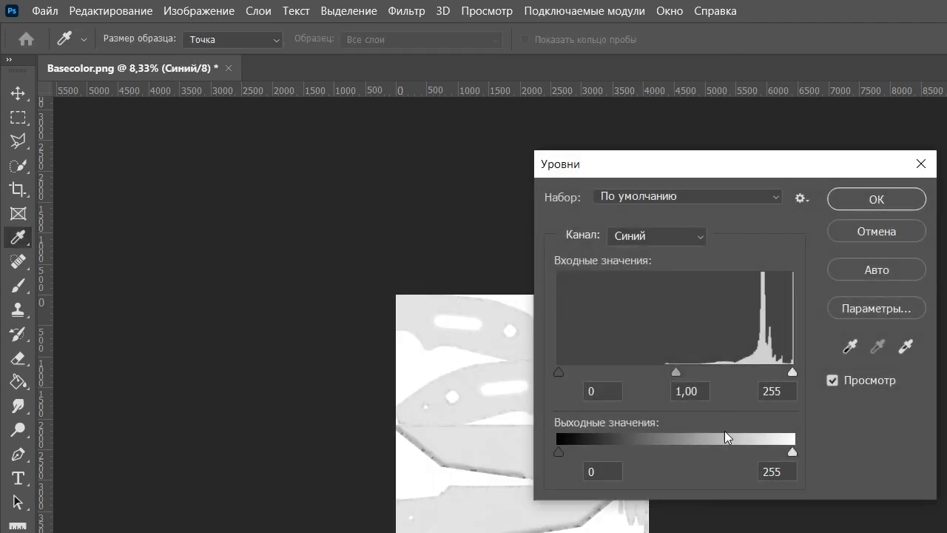
{"action": "left_click_drag", "start_coordinate": [676, 372], "coordinate": [704, 371]}
{"action": "left_click_drag", "start_coordinate": [789, 451], "coordinate": [701, 451]}
{"action": "left_click_drag", "start_coordinate": [866, 164], "coordinate": [946, 160]}
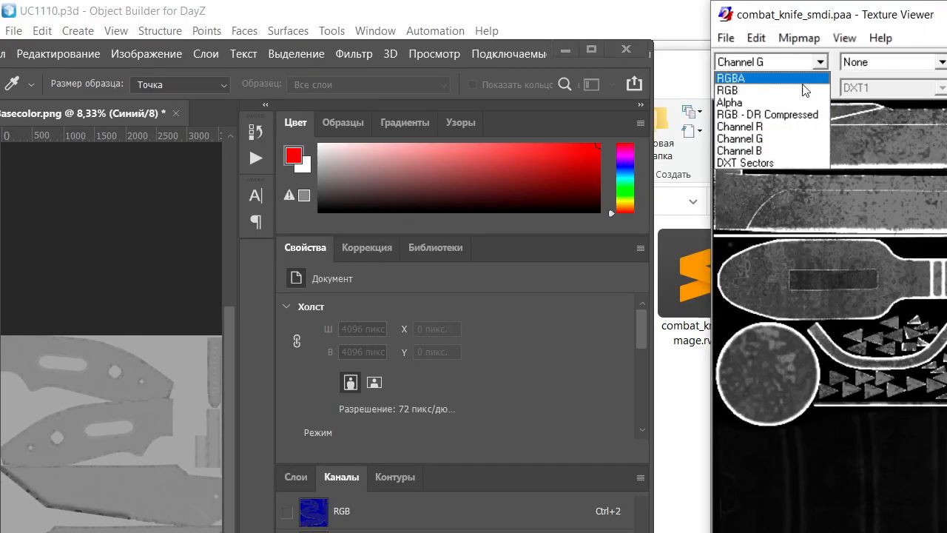
{"action": "left_click", "coordinate": [769, 151]}
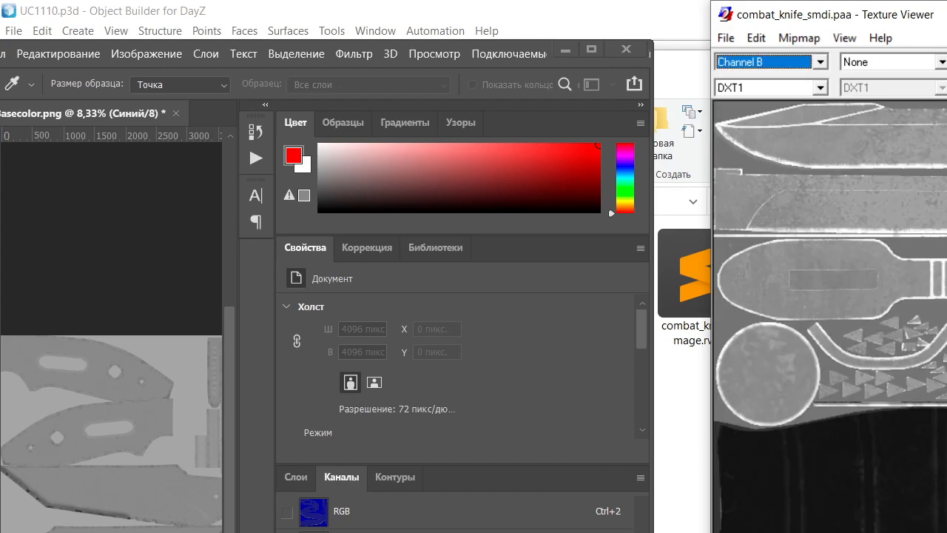
{"action": "left_click", "coordinate": [343, 69]}
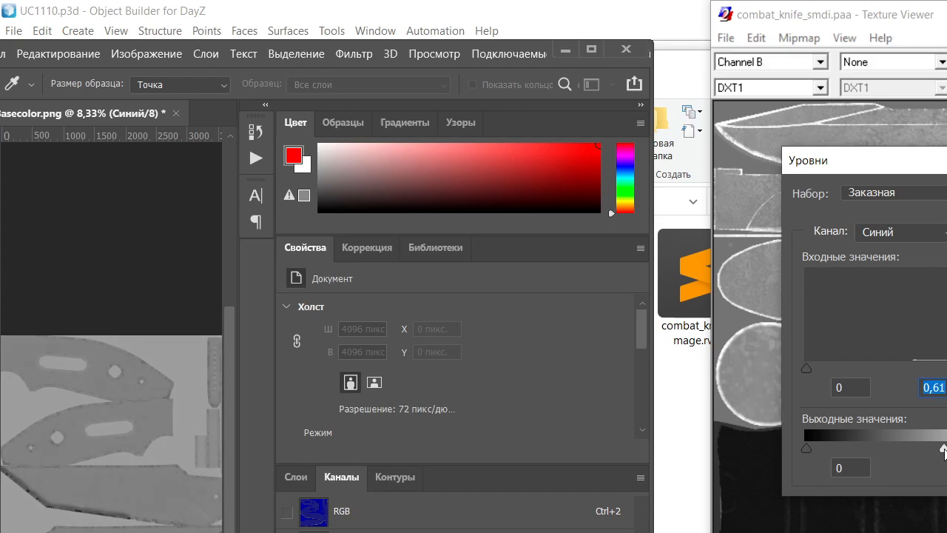
{"action": "key", "text": "Return"}
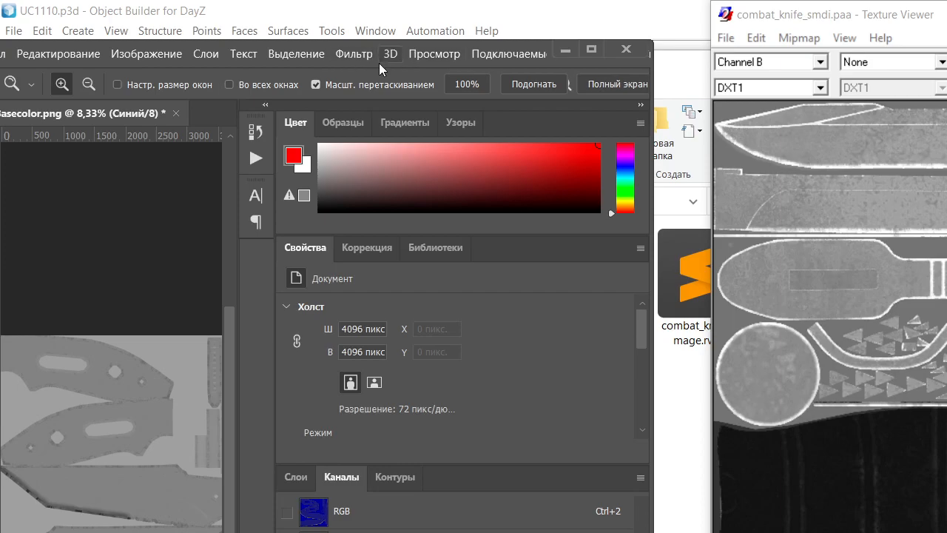
Isolate the green channel of Basecolor.png and display Channel G of combat_knife_smdi.paa beside it
{"action": "left_click_drag", "start_coordinate": [398, 64], "coordinate": [499, 2]}
{"action": "key", "text": "ctrl+4"}
{"action": "left_click_drag", "start_coordinate": [813, 10], "coordinate": [363, 74]}
{"action": "left_click", "coordinate": [822, 62]}
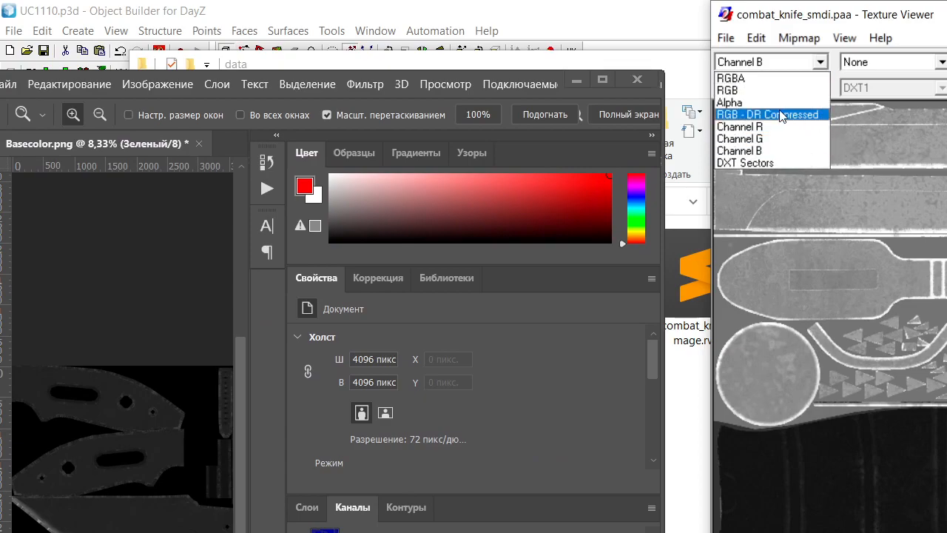
{"action": "left_click", "coordinate": [753, 138]}
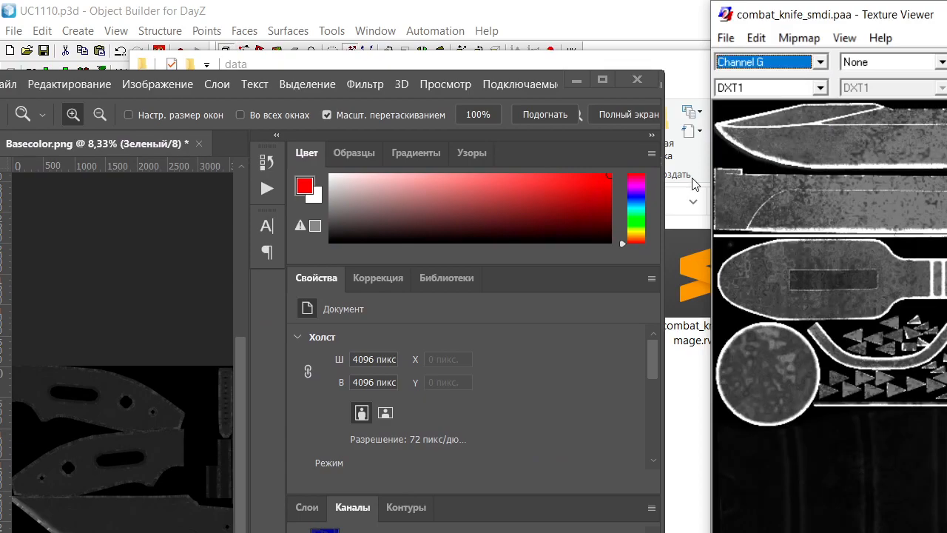
{"action": "left_click", "coordinate": [206, 430]}
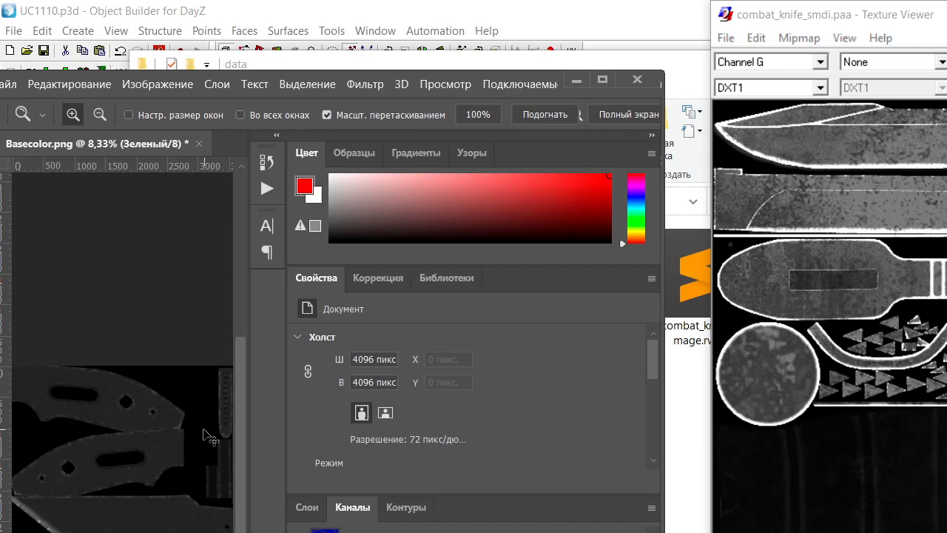
Apply Levels to the green channel of Basecolor.png with a midtone of 1.16
{"action": "key", "text": "ctrl+l"}
{"action": "mouse_move", "coordinate": [807, 368]}
{"action": "left_mouse_down"}
{"action": "mouse_move", "coordinate": [813, 375]}
{"action": "mouse_move", "coordinate": [801, 374]}
{"action": "left_mouse_up"}
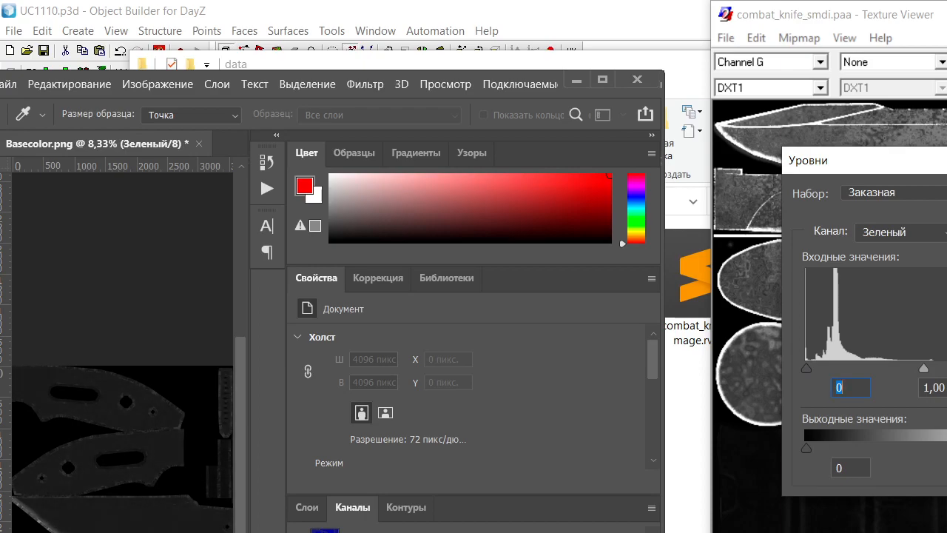
{"action": "left_click", "coordinate": [810, 369]}
{"action": "left_click_drag", "start_coordinate": [813, 373], "coordinate": [806, 374]}
{"action": "left_click_drag", "start_coordinate": [923, 370], "coordinate": [911, 372]}
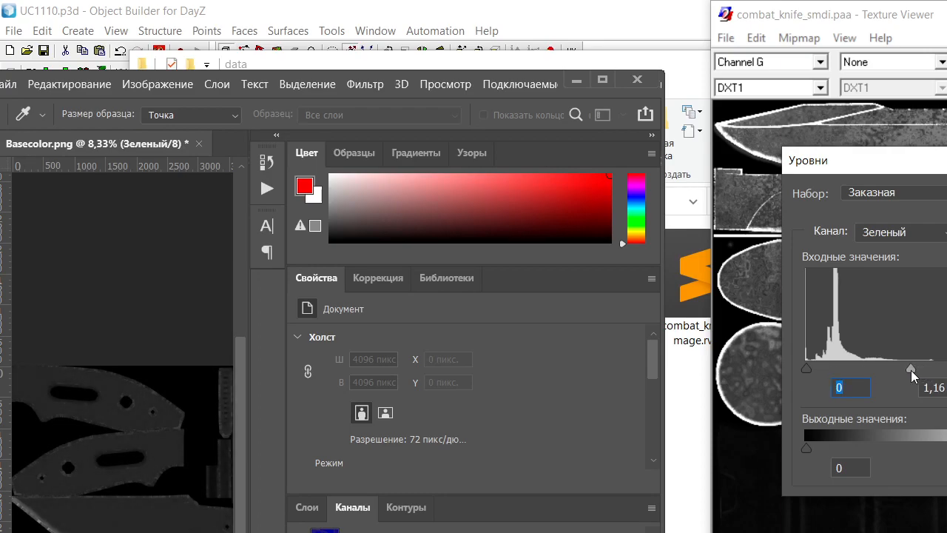
{"action": "key", "text": "Return"}
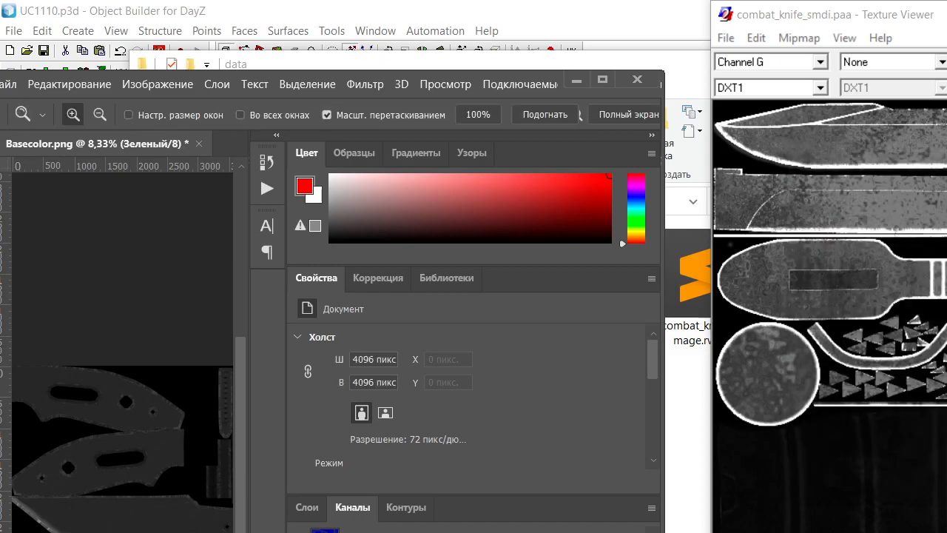
Return Basecolor.png to the RGB composite view and maximize the Photoshop window
{"action": "key", "text": "ctrl+3"}
{"action": "key", "text": "ctrl+2"}
{"action": "left_click_drag", "start_coordinate": [361, 67], "coordinate": [709, 163]}
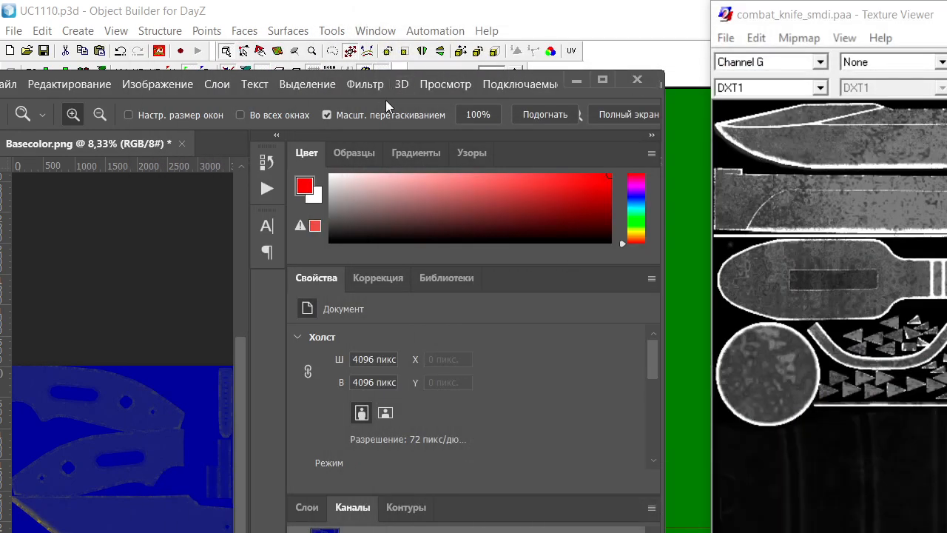
{"action": "left_click_drag", "start_coordinate": [398, 91], "coordinate": [560, 112]}
{"action": "double_click", "coordinate": [561, 112]}
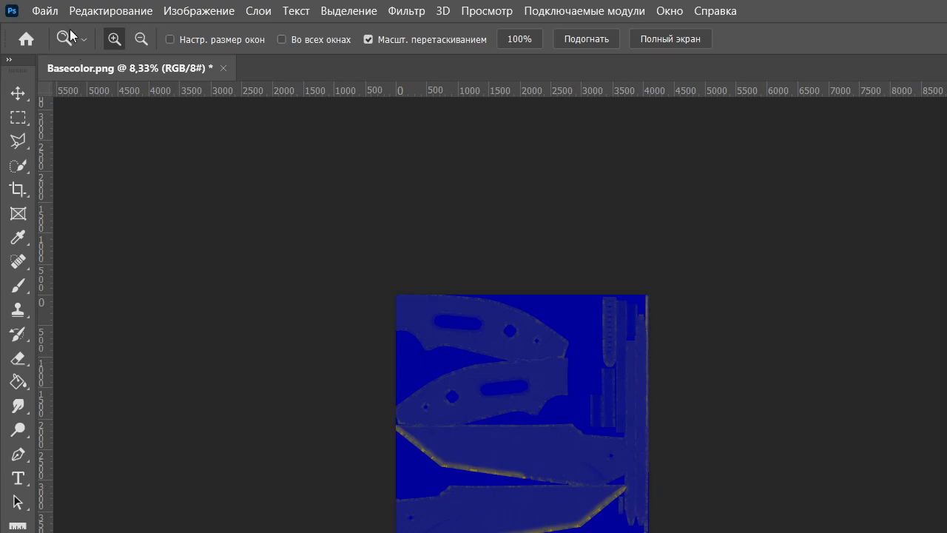
Save the edited texture as K_SMDI.png in the Knives data folder
{"action": "left_click", "coordinate": [44, 11]}
{"action": "left_click", "coordinate": [108, 224]}
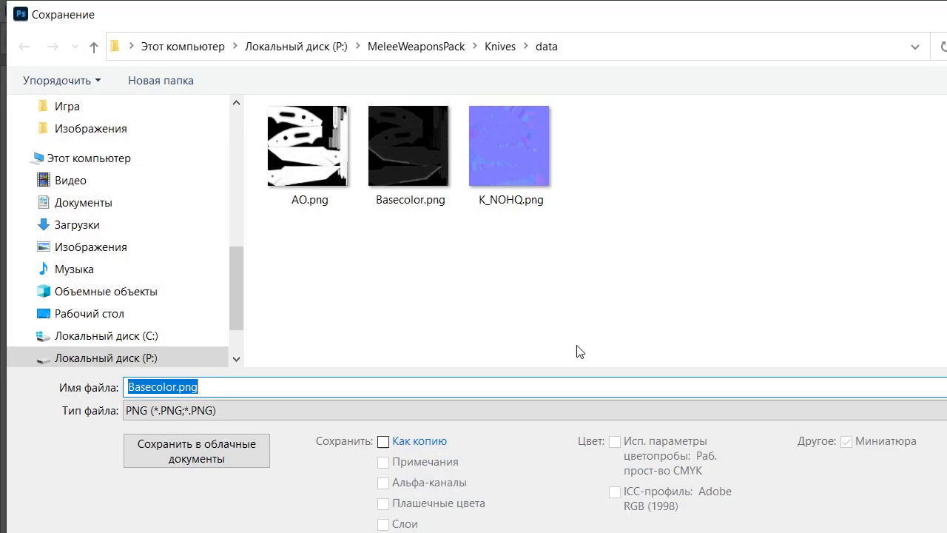
{"action": "type", "text": "K_SMDI"}
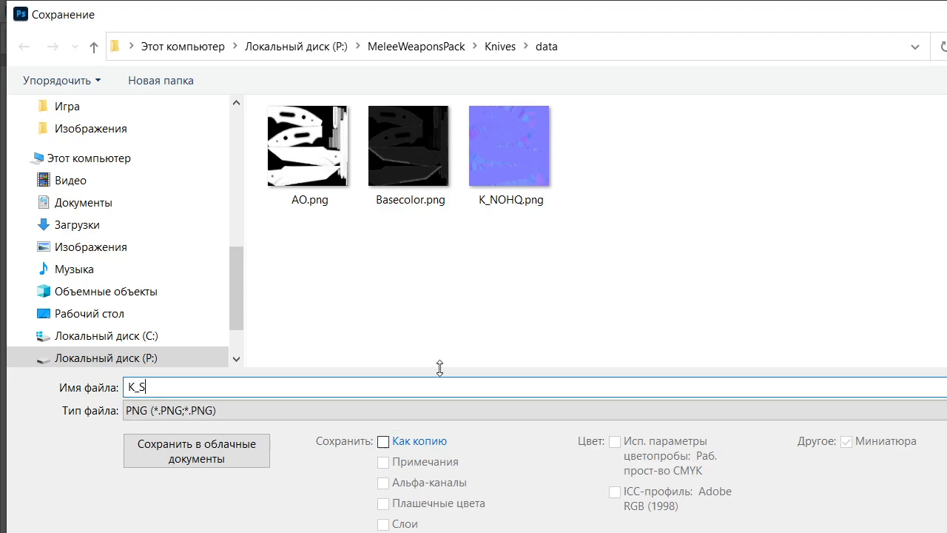
{"action": "type", "text": ".png"}
{"action": "key", "text": "Return"}
{"action": "key", "text": "Return"}
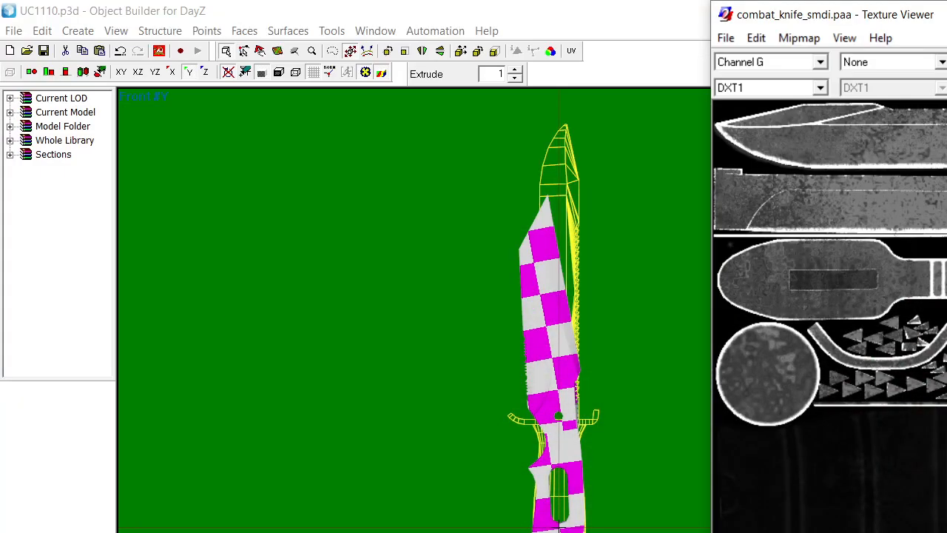
Switch to the data folder and open combat_knife_smdi.paa in a second Texture Viewer window
{"action": "key", "text": "alt+Tab"}
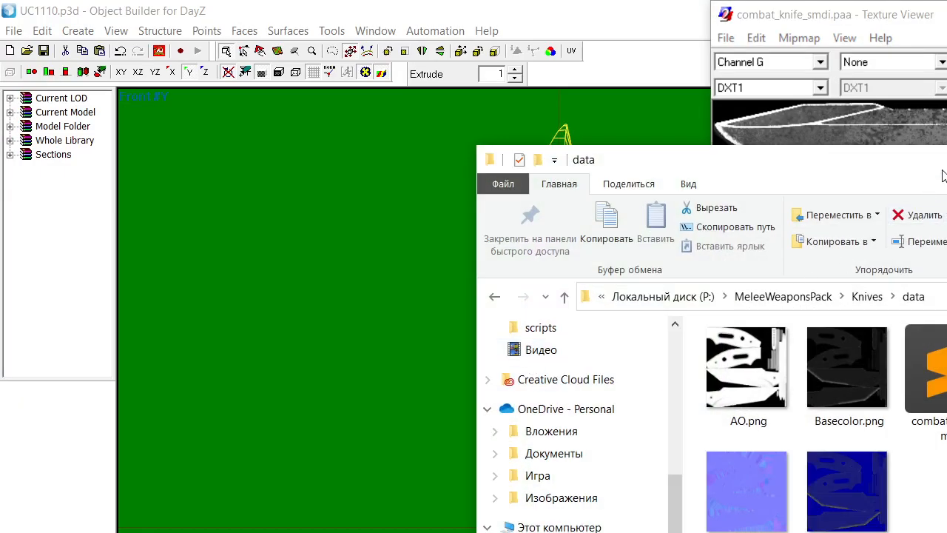
{"action": "left_click_drag", "start_coordinate": [940, 169], "coordinate": [640, 83]}
{"action": "double_click", "coordinate": [925, 293]}
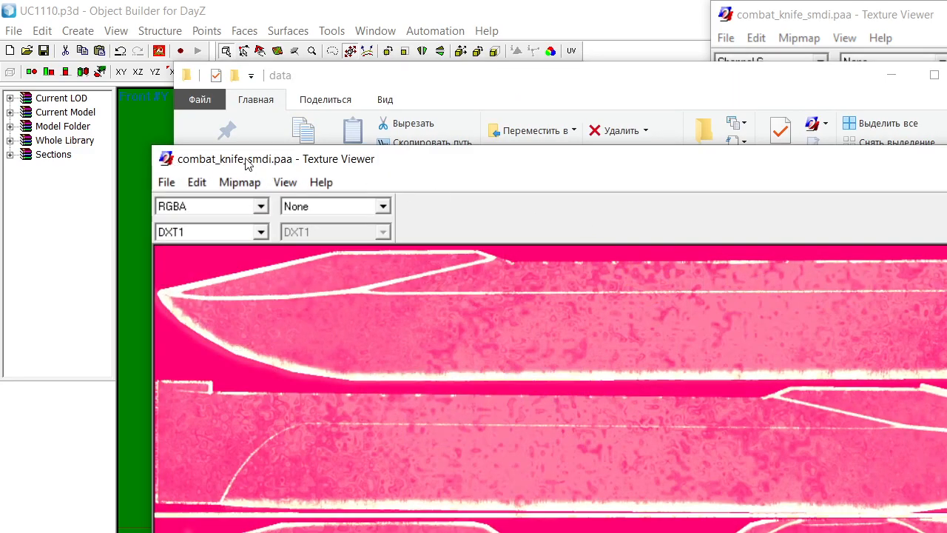
{"action": "left_click_drag", "start_coordinate": [246, 161], "coordinate": [681, 178]}
{"action": "key", "text": "alt+Tab"}
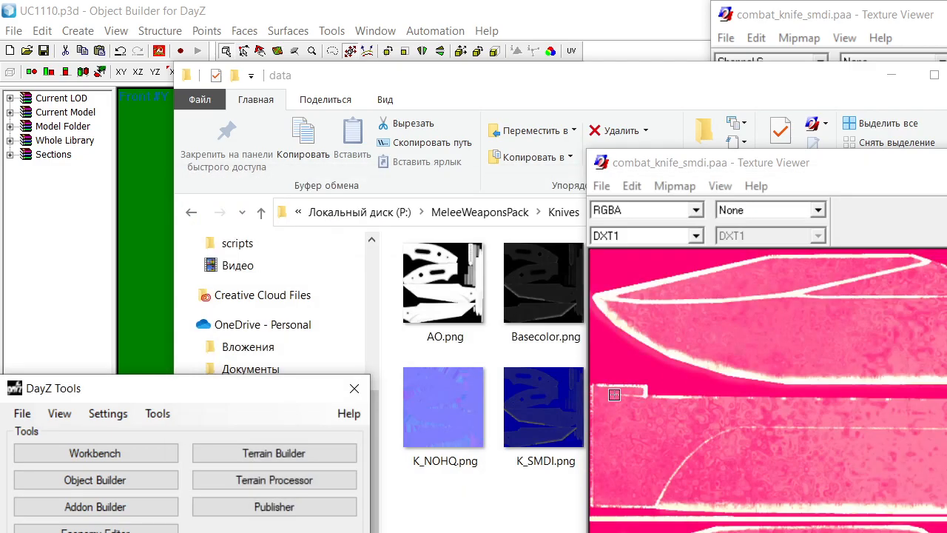
Load K_SMDI.png into the second Texture Viewer window and save it as K_SMDI.paa
{"action": "left_click_drag", "start_coordinate": [905, 169], "coordinate": [946, 201]}
{"action": "left_click", "coordinate": [546, 415]}
{"action": "left_click_drag", "start_coordinate": [887, 447], "coordinate": [887, 446]}
{"action": "left_click", "coordinate": [695, 217]}
{"action": "left_click", "coordinate": [786, 296]}
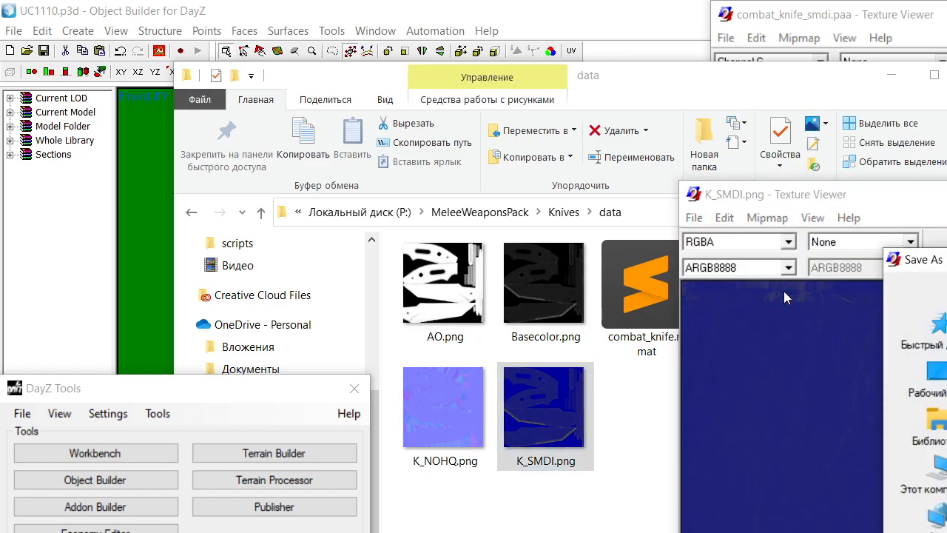
{"action": "key", "text": "Return"}
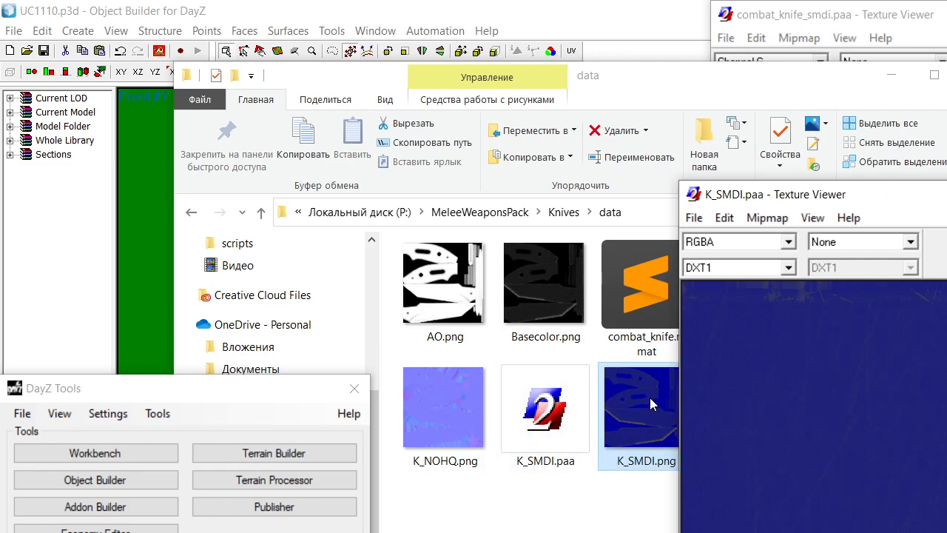
{"action": "left_click_drag", "start_coordinate": [796, 194], "coordinate": [854, 187]}
{"action": "left_click", "coordinate": [766, 208]}
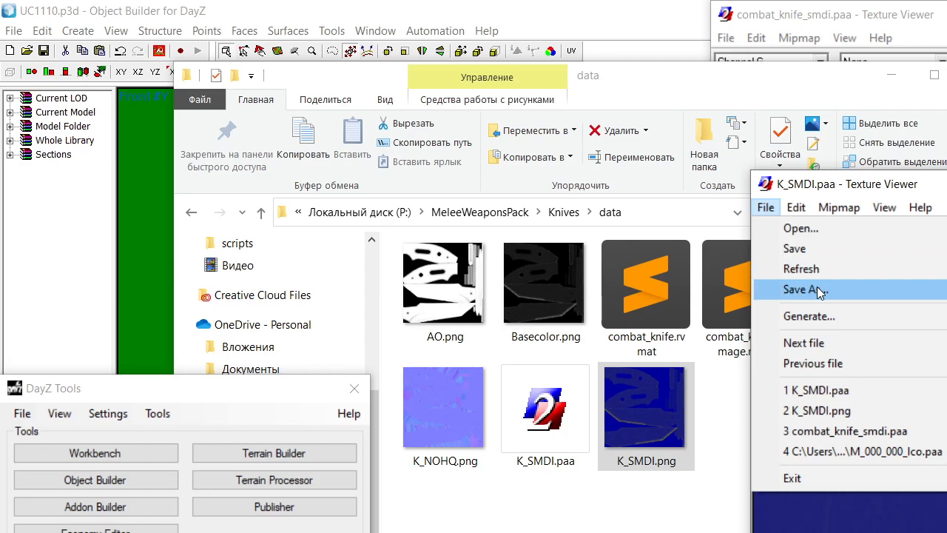
{"action": "left_click", "coordinate": [793, 289]}
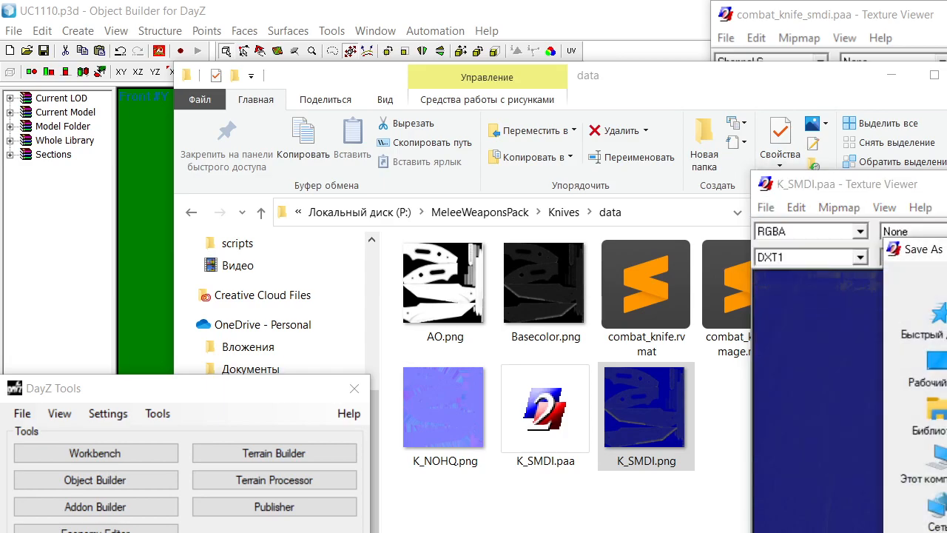
Refresh the data folder and open K_SMDI.paa in Texture Viewer to inspect the converted map
{"action": "left_click", "coordinate": [625, 518]}
{"action": "right_click", "coordinate": [632, 513]}
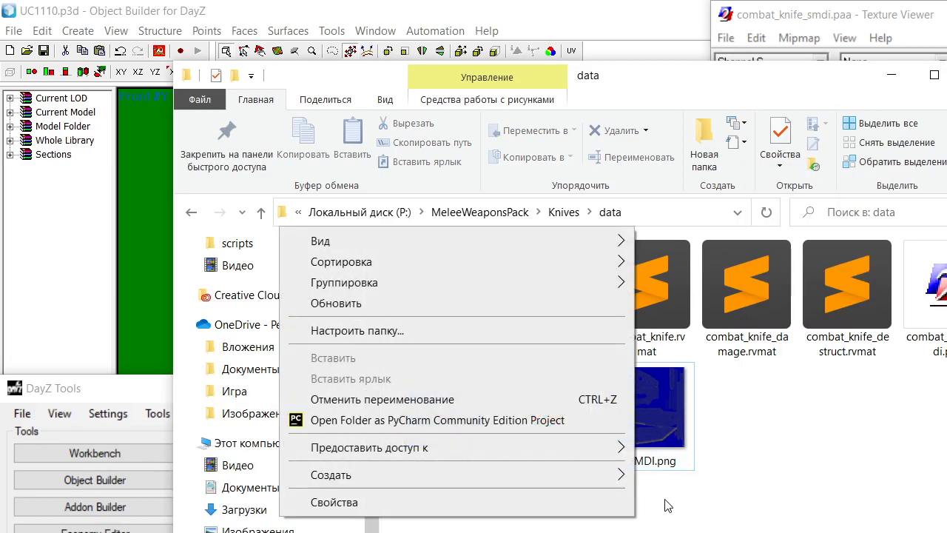
{"action": "left_click", "coordinate": [363, 310]}
{"action": "double_click", "coordinate": [581, 421]}
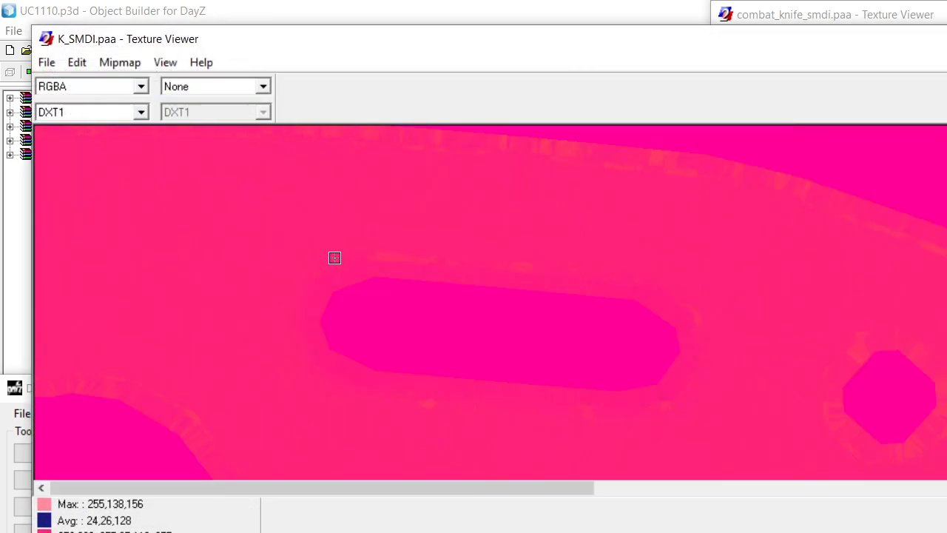
Inspect the full K_SMDI.paa texture layout in Texture Viewer and close the viewer
{"action": "scroll", "coordinate": [97, 185], "scroll_direction": "down", "scroll_amount": 1}
{"action": "scroll", "coordinate": [214, 302], "scroll_direction": "up", "scroll_amount": 1}
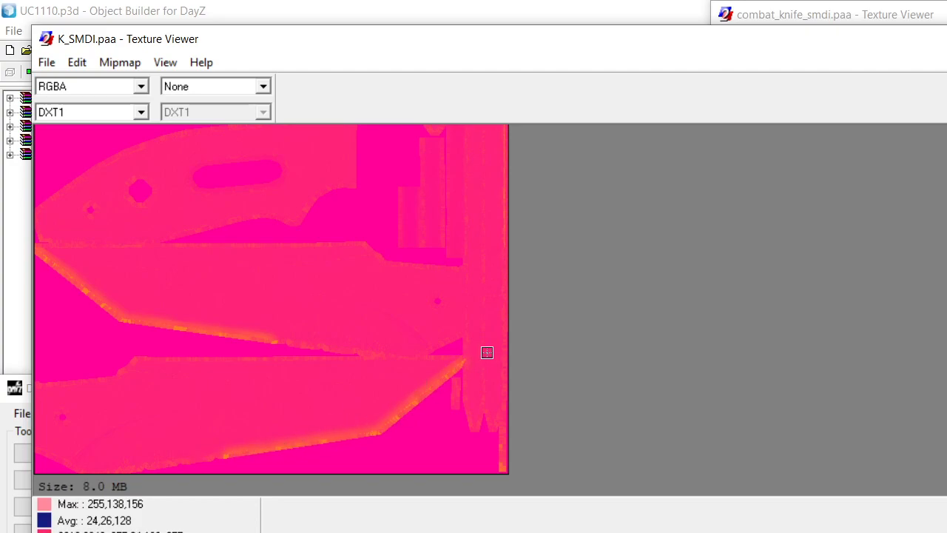
{"action": "key", "text": "alt+F4"}
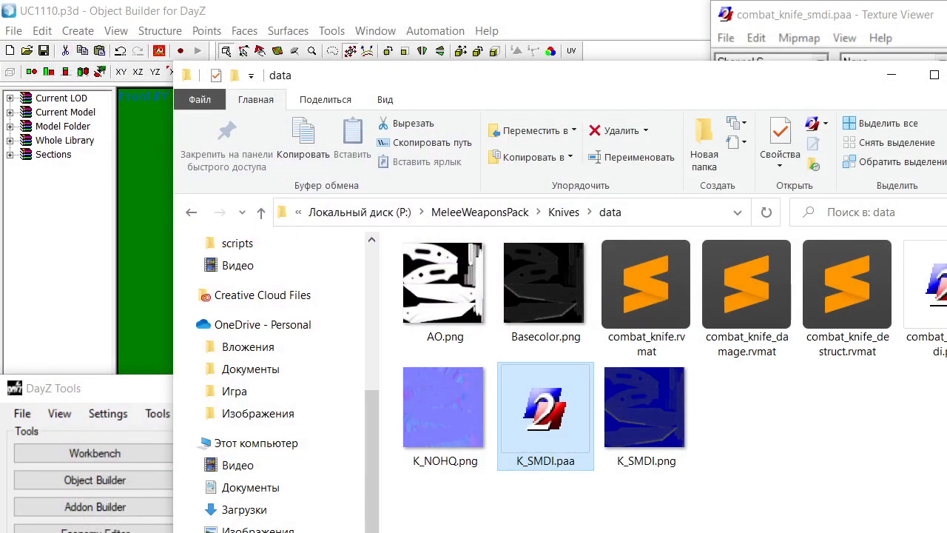
Load Basecolor.png from the data folder into a reopened Texture Viewer window and save it as Basecolor.paa
{"action": "key", "text": "Return"}
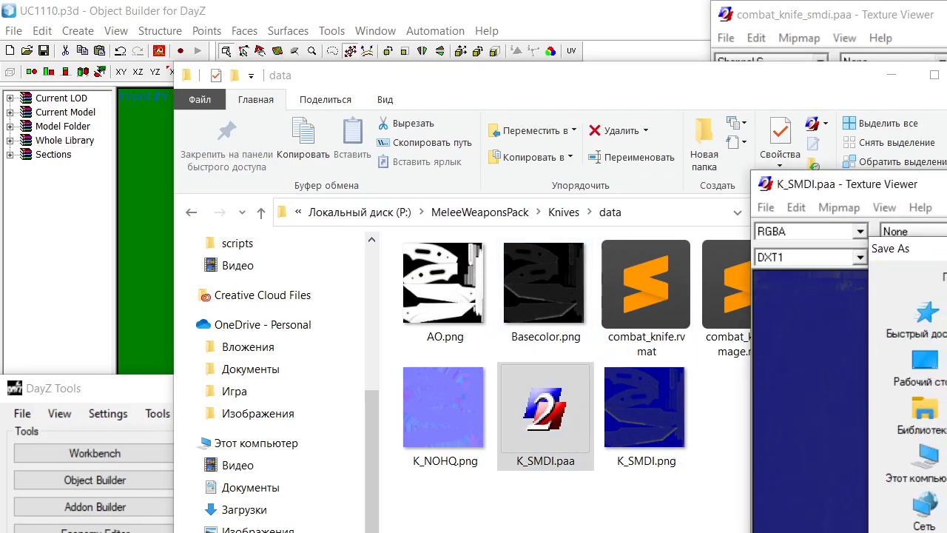
{"action": "left_click_drag", "start_coordinate": [544, 285], "coordinate": [785, 222]}
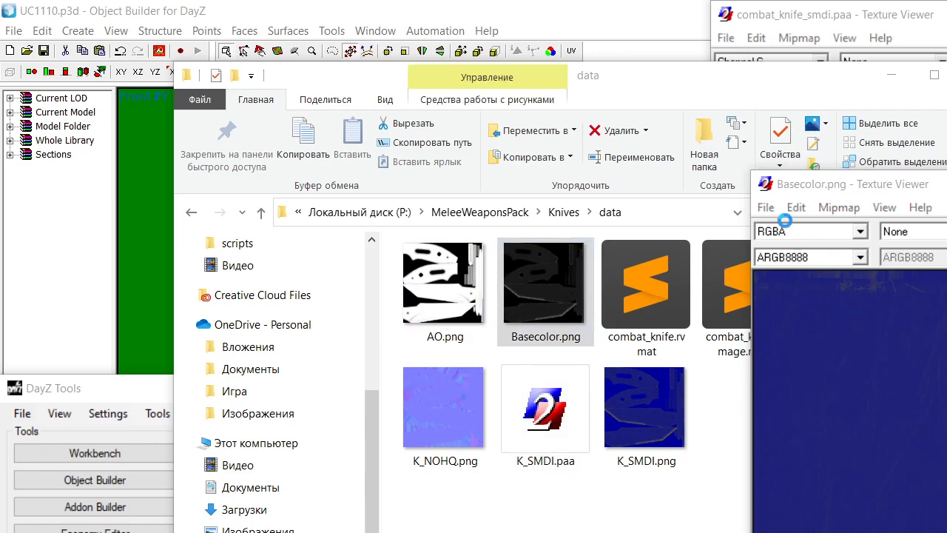
{"action": "left_click", "coordinate": [765, 207]}
{"action": "left_click", "coordinate": [815, 280]}
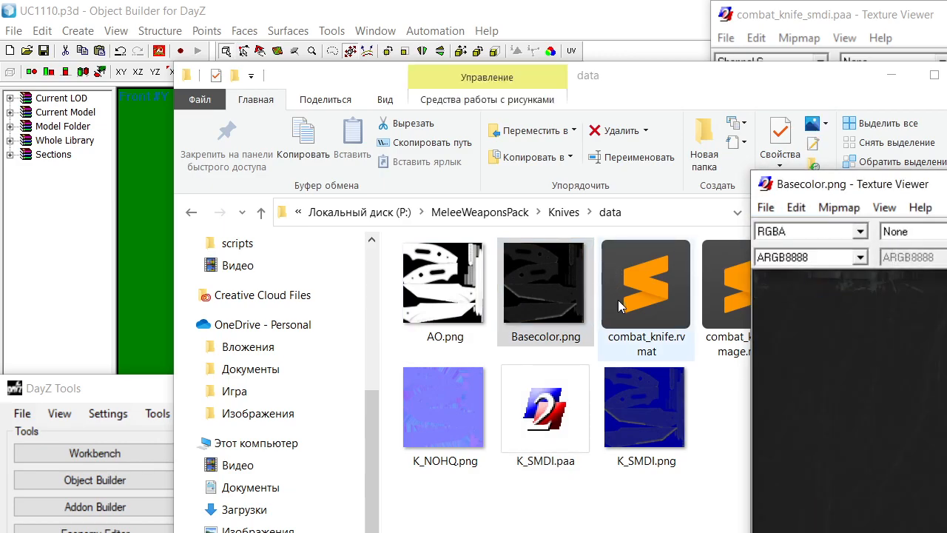
{"action": "left_click", "coordinate": [556, 318]}
{"action": "double_click", "coordinate": [553, 316]}
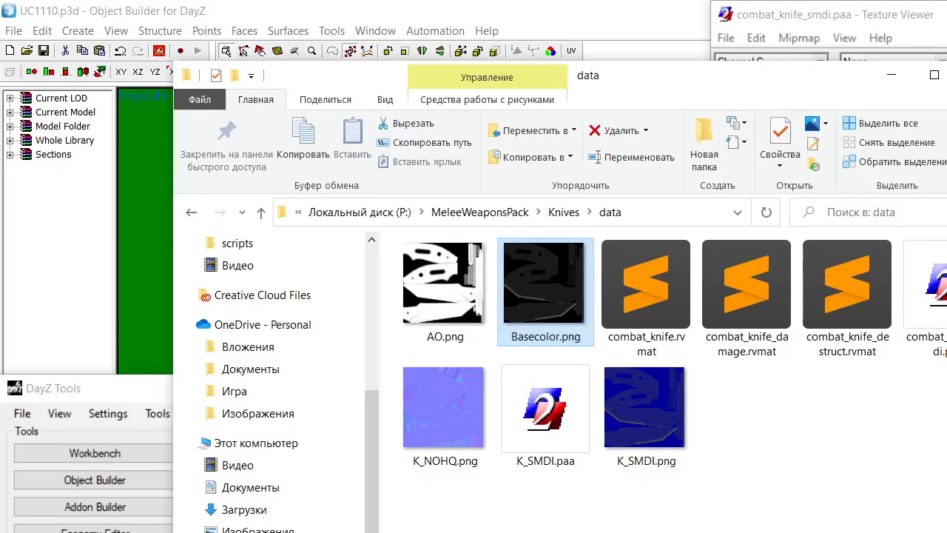
{"action": "left_click", "coordinate": [769, 209]}
{"action": "left_click", "coordinate": [777, 211]}
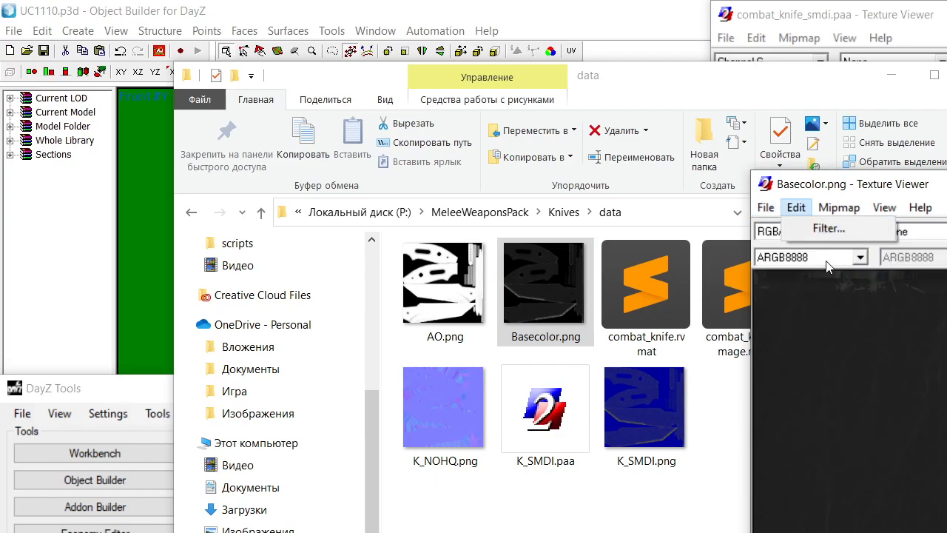
{"action": "left_click", "coordinate": [778, 211]}
{"action": "left_click", "coordinate": [805, 290]}
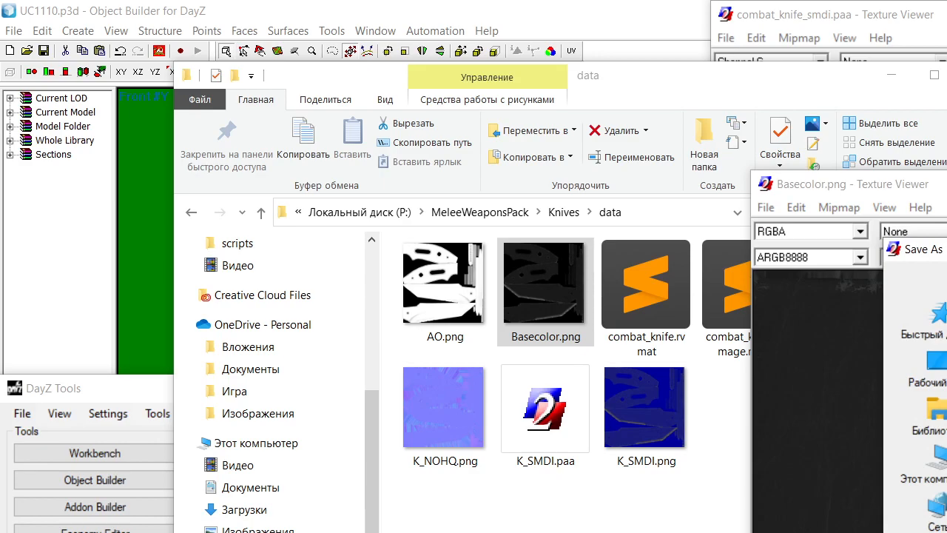
{"action": "key", "text": "Return"}
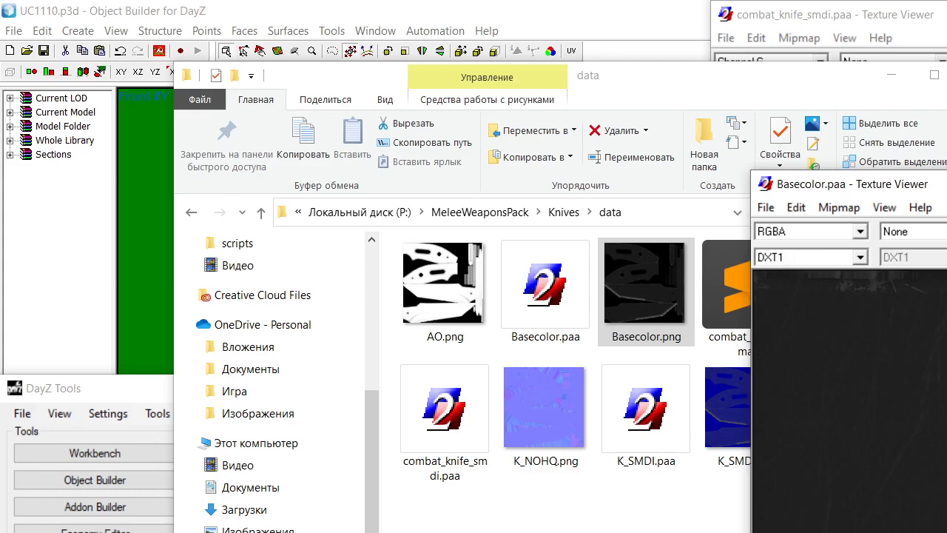
Load AO.png into Texture Viewer and save it as K_AO.paa
{"action": "left_click_drag", "start_coordinate": [418, 286], "coordinate": [820, 444]}
{"action": "left_click", "coordinate": [767, 208]}
{"action": "left_click", "coordinate": [813, 290]}
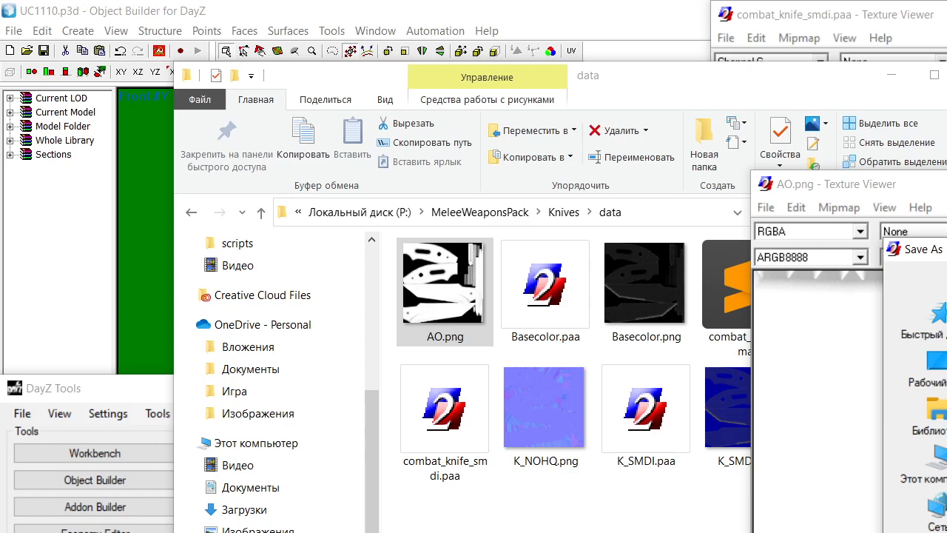
{"action": "key", "text": "Return"}
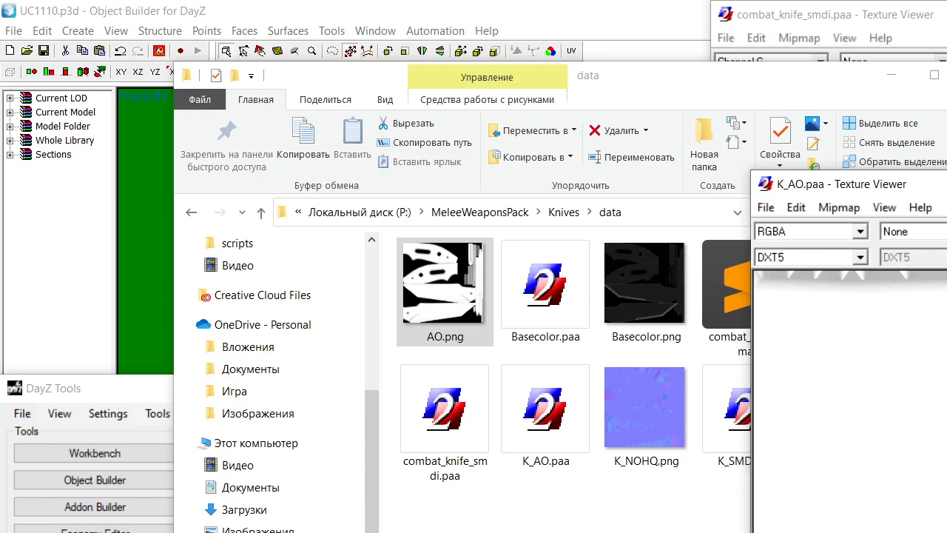
Open K_AO.paa to check the conversion, close the viewer and delete the file from the data folder
{"action": "double_click", "coordinate": [565, 443]}
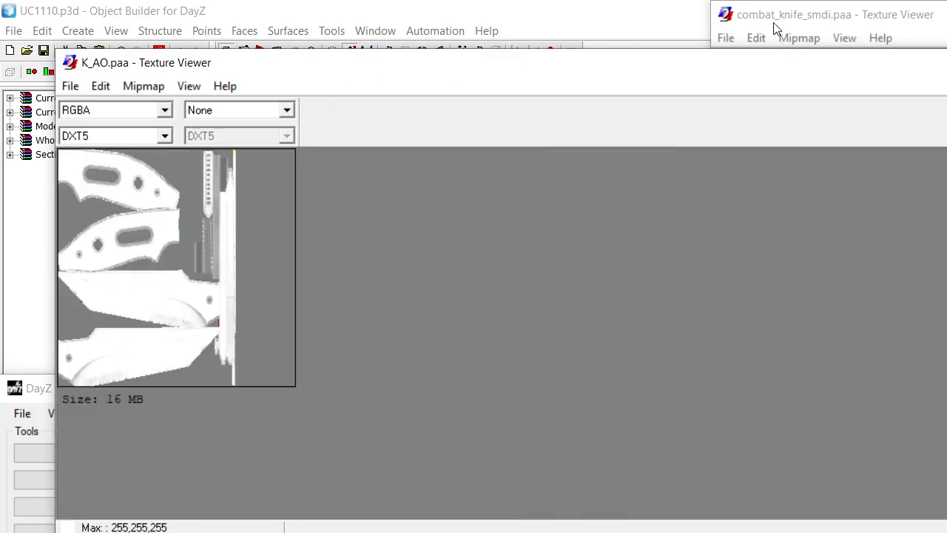
{"action": "key", "text": "alt+F4"}
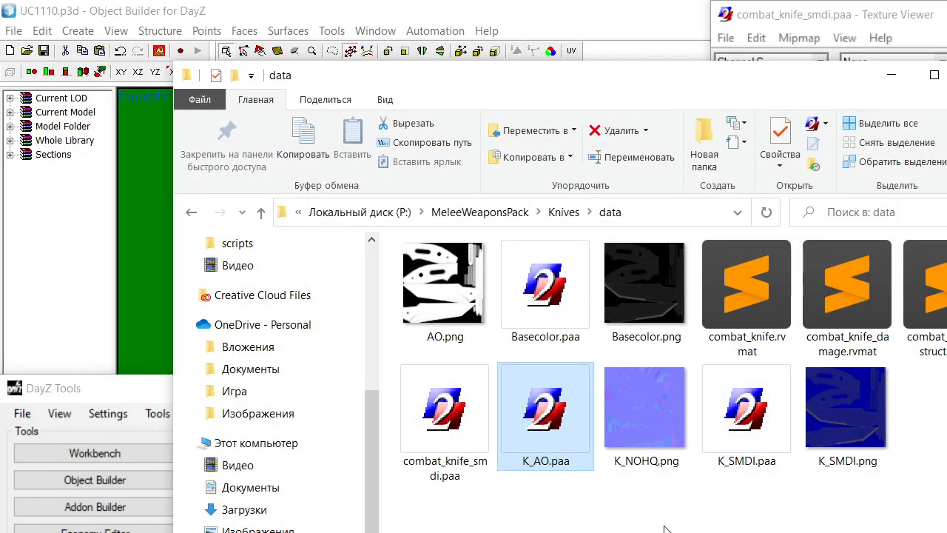
{"action": "key", "text": "Delete"}
{"action": "left_click", "coordinate": [760, 463]}
Rename AO.png to K_AO.png and open it in Texture Viewer to save it
{"action": "left_click", "coordinate": [425, 309]}
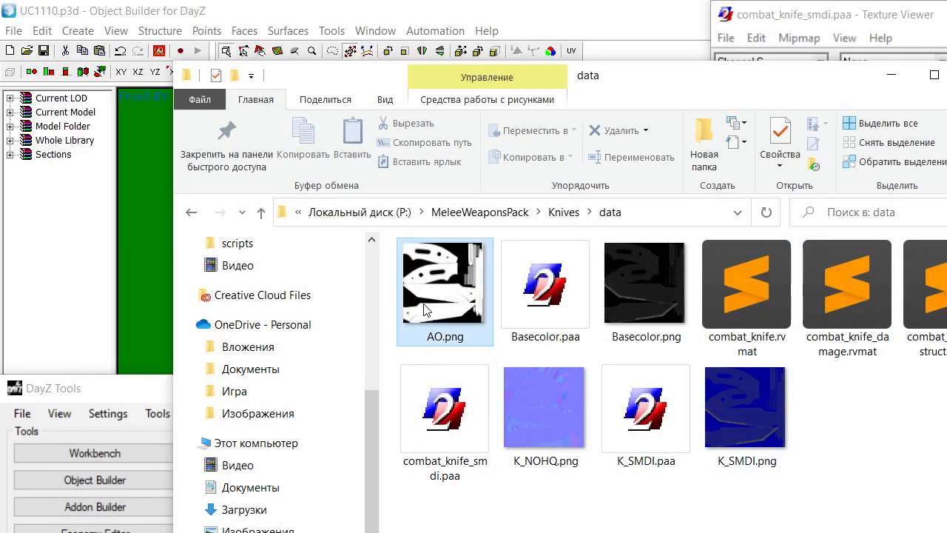
{"action": "key", "text": "F1"}
{"action": "key", "text": "alt+F4"}
{"action": "key", "text": "F2"}
{"action": "key", "text": "Home"}
{"action": "type", "text": "K_"}
{"action": "key", "text": "Return"}
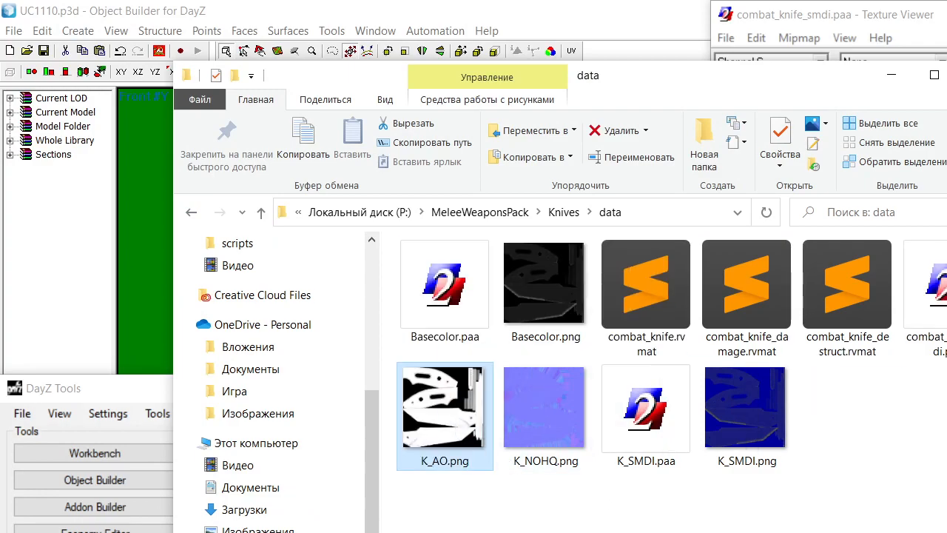
{"action": "key", "text": "Return"}
{"action": "left_click", "coordinate": [766, 207]}
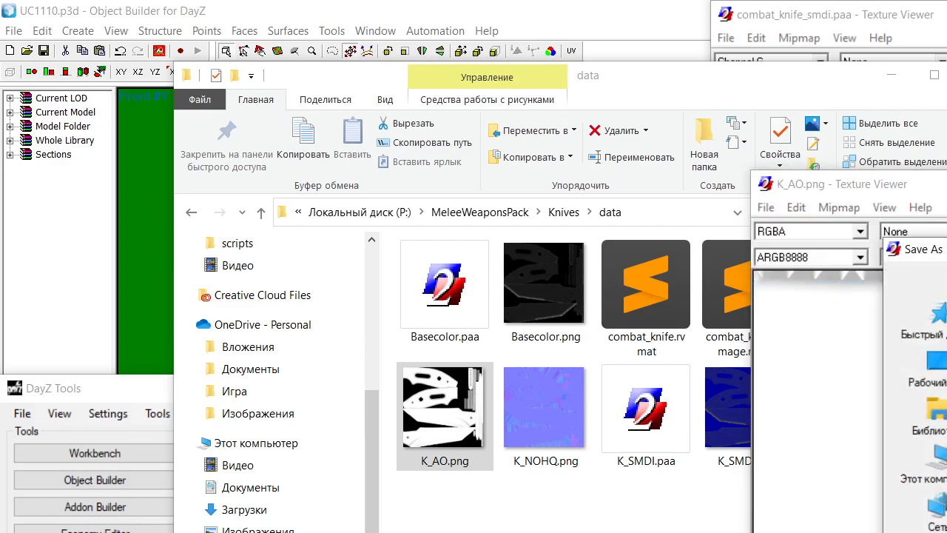
Open combat_knife.rvmat in Sublime Text, check the texture suffix used in Stage4, and return to the data folder
{"action": "double_click", "coordinate": [658, 340]}
{"action": "scroll", "coordinate": [269, 474], "scroll_direction": "down", "scroll_amount": 10}
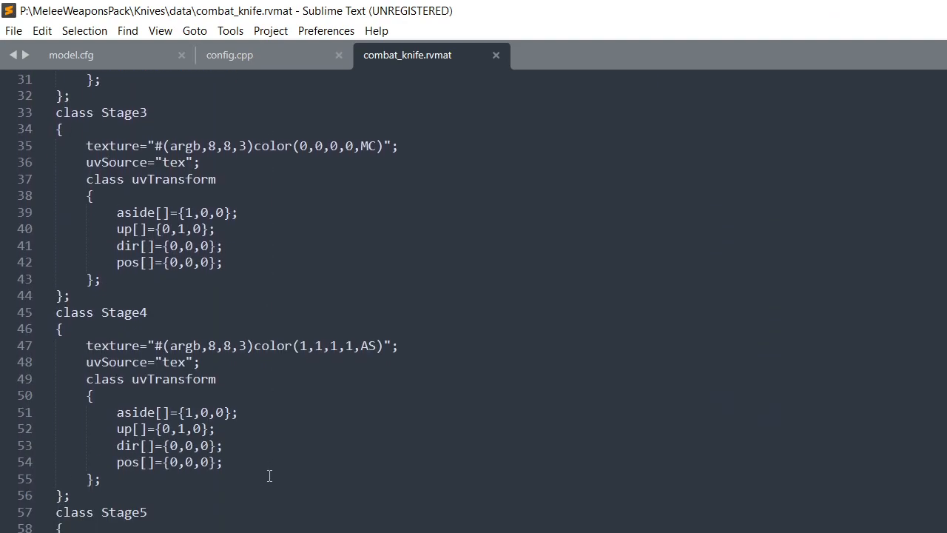
{"action": "scroll", "coordinate": [269, 476], "scroll_direction": "up", "scroll_amount": 3}
{"action": "key", "text": "alt+Tab"}
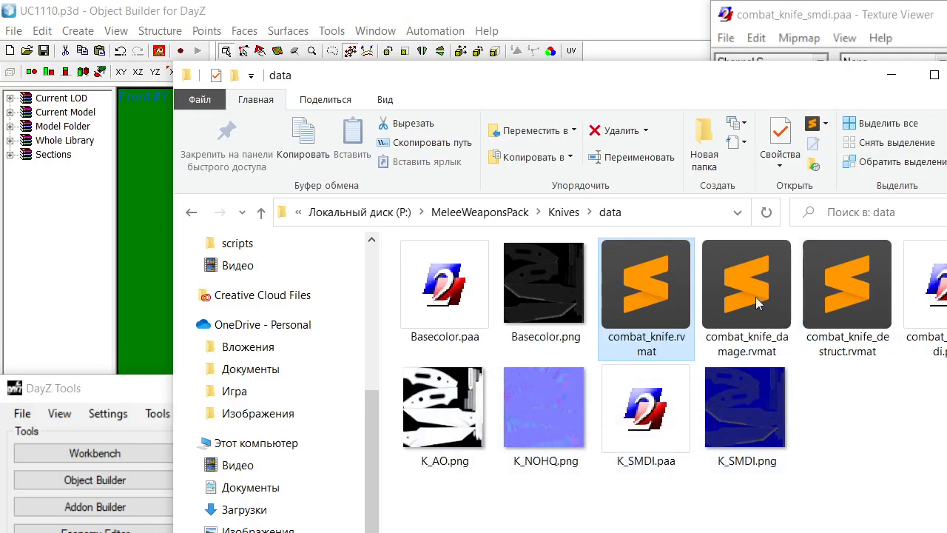
Rename K_AO.png to K_AS.png in the data folder
{"action": "left_click", "coordinate": [456, 399]}
{"action": "key", "text": "F2"}
{"action": "key", "text": "Right"}
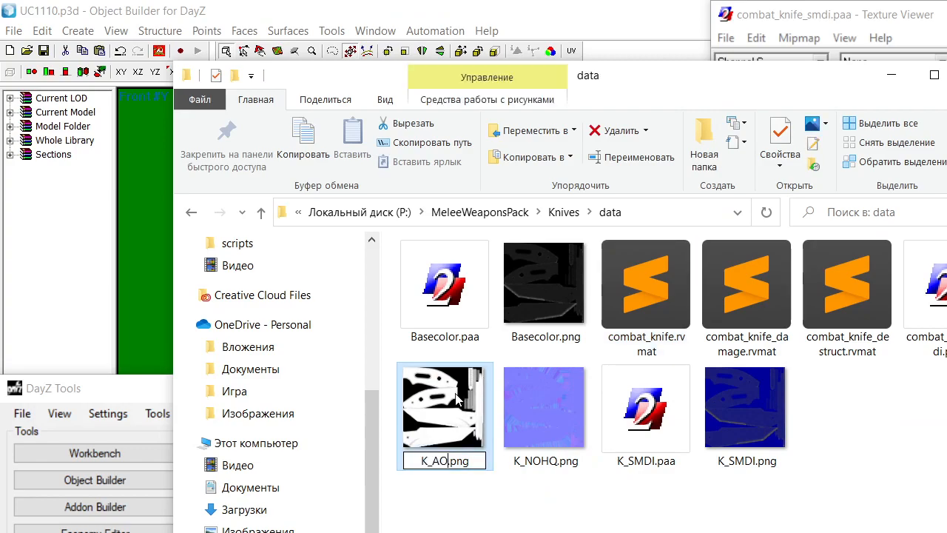
{"action": "key", "text": "BackSpace"}
{"action": "type", "text": "S"}
{"action": "key", "text": "Return"}
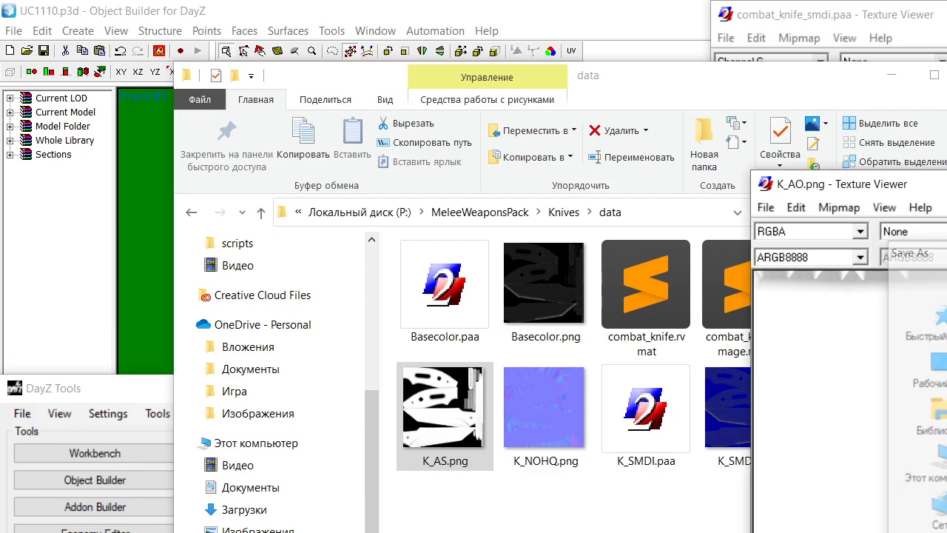
Save K_AS.png as K_AS.paa from Texture Viewer and close the viewer
{"action": "left_click", "coordinate": [766, 208]}
{"action": "left_click", "coordinate": [769, 210]}
{"action": "left_click", "coordinate": [771, 210]}
{"action": "left_click", "coordinate": [811, 287]}
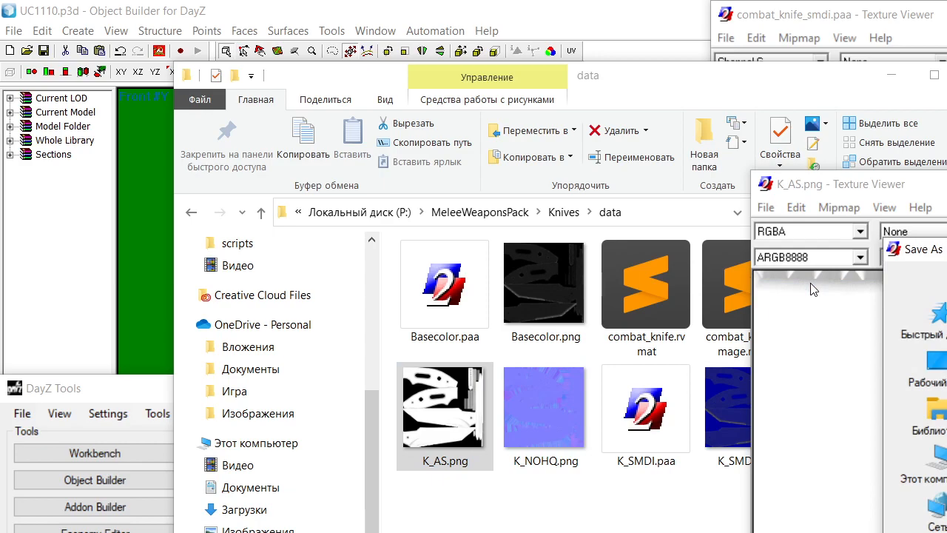
{"action": "key", "text": "Return"}
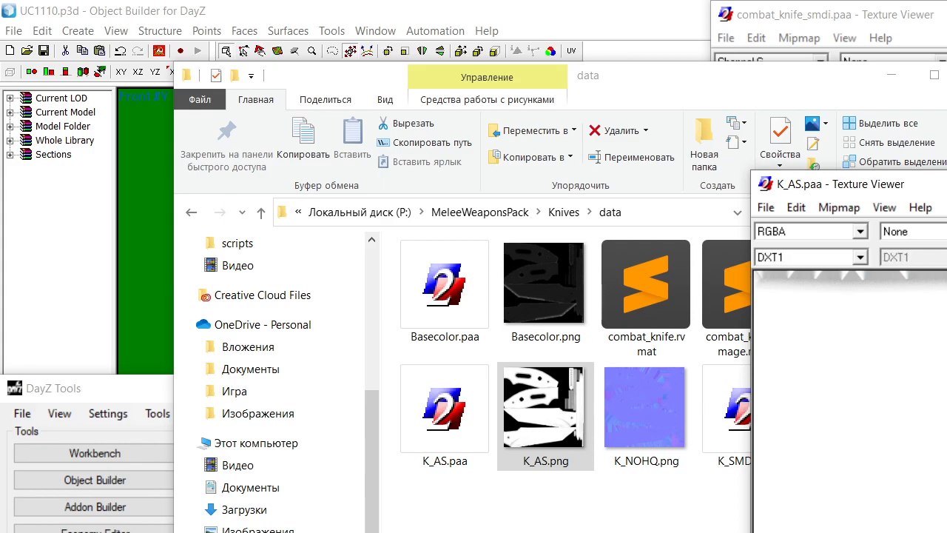
{"action": "left_click_drag", "start_coordinate": [946, 186], "coordinate": [756, 161]}
{"action": "key", "text": "alt+F4"}
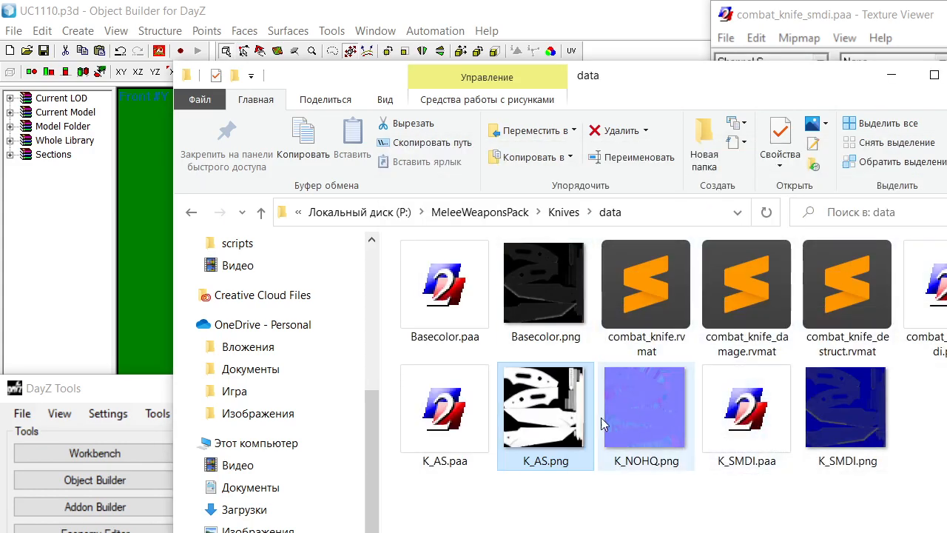
Open K_AS.paa in Texture Viewer, inspect the whole converted map and close it
{"action": "double_click", "coordinate": [444, 414]}
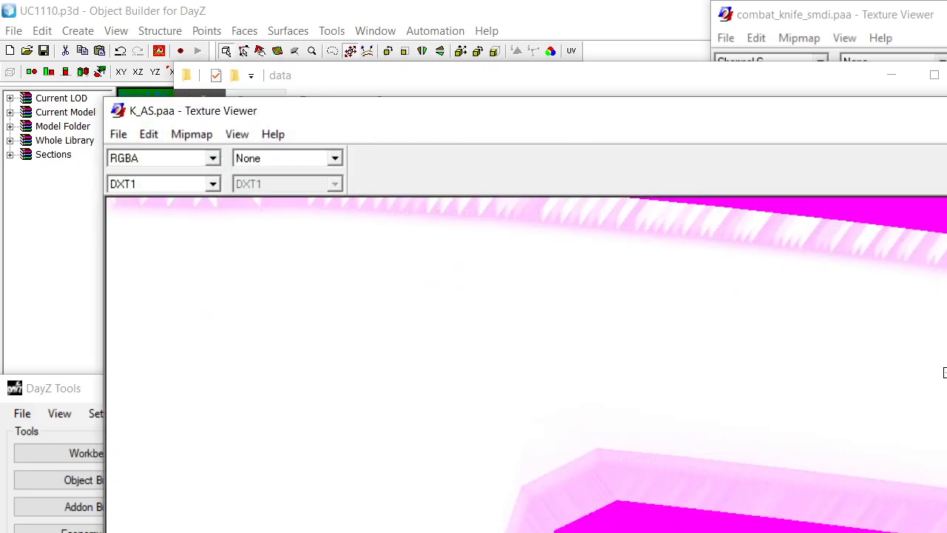
{"action": "scroll", "coordinate": [266, 254], "scroll_direction": "down", "scroll_amount": 5}
{"action": "scroll", "coordinate": [306, 244], "scroll_direction": "up", "scroll_amount": 2}
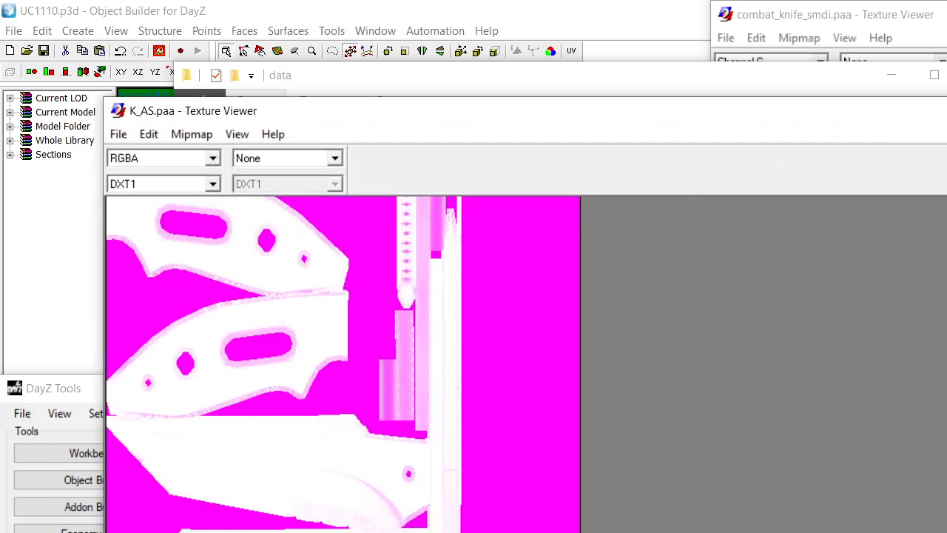
{"action": "key", "text": "alt+F4"}
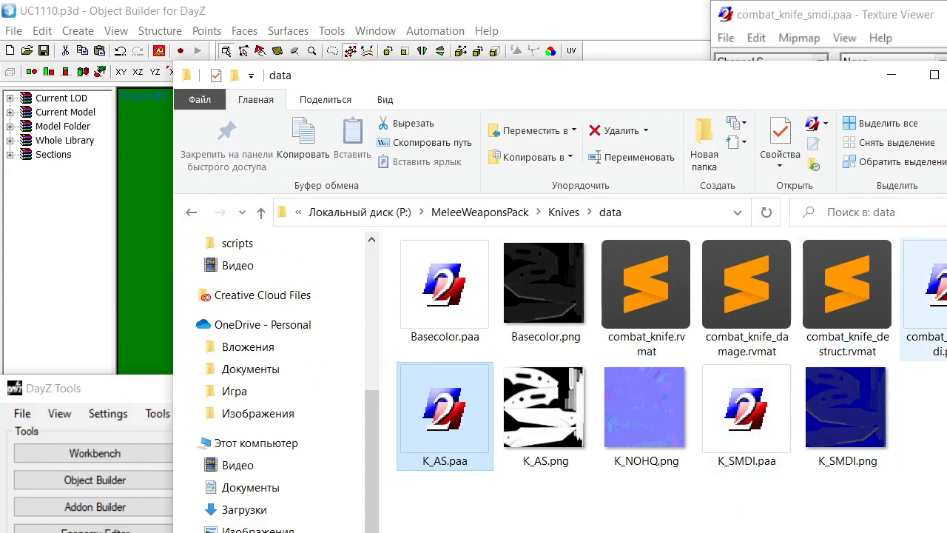
Load K_NOHQ.png into a Texture Viewer window opened with Basecolor.paa and save it as K_NOHQ.paa
{"action": "left_click", "coordinate": [645, 413]}
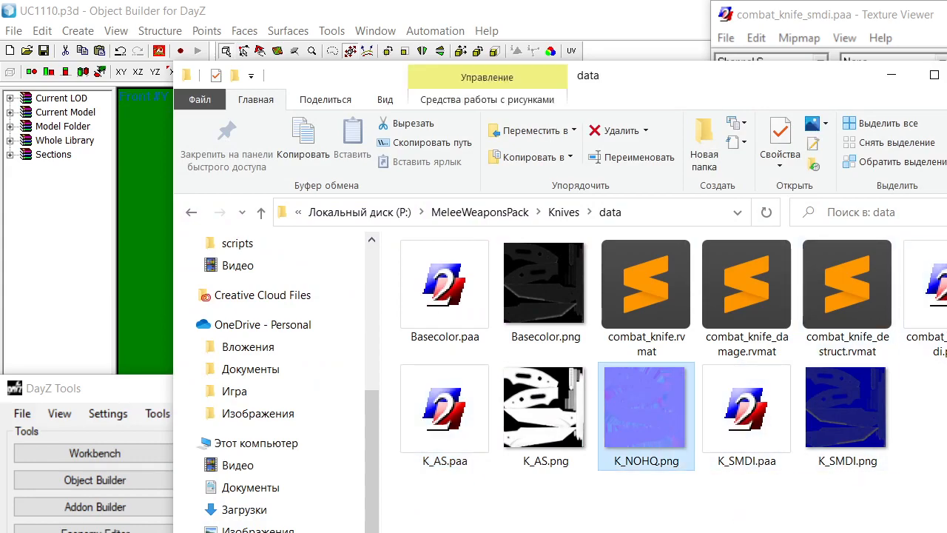
{"action": "double_click", "coordinate": [470, 296]}
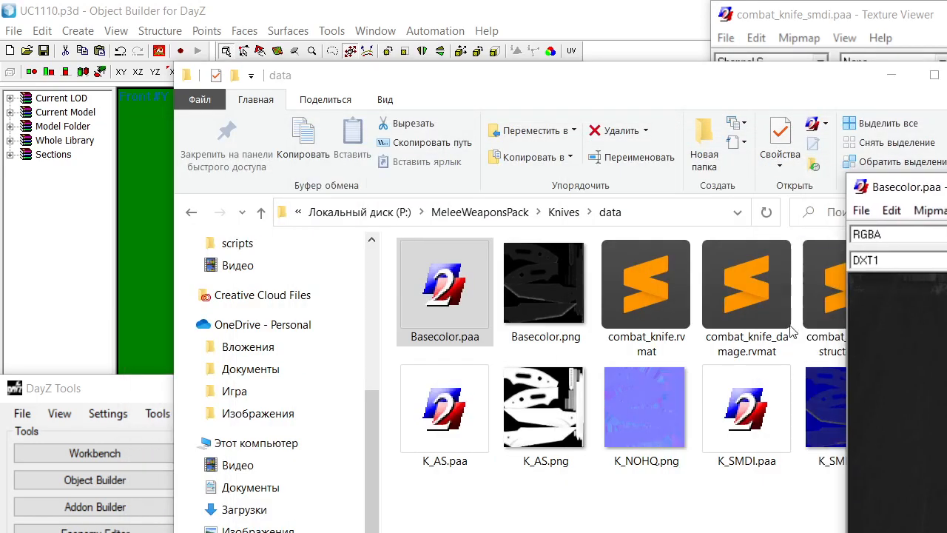
{"action": "left_click_drag", "start_coordinate": [645, 413], "coordinate": [889, 234]}
{"action": "left_click", "coordinate": [861, 210]}
{"action": "left_click", "coordinate": [921, 293]}
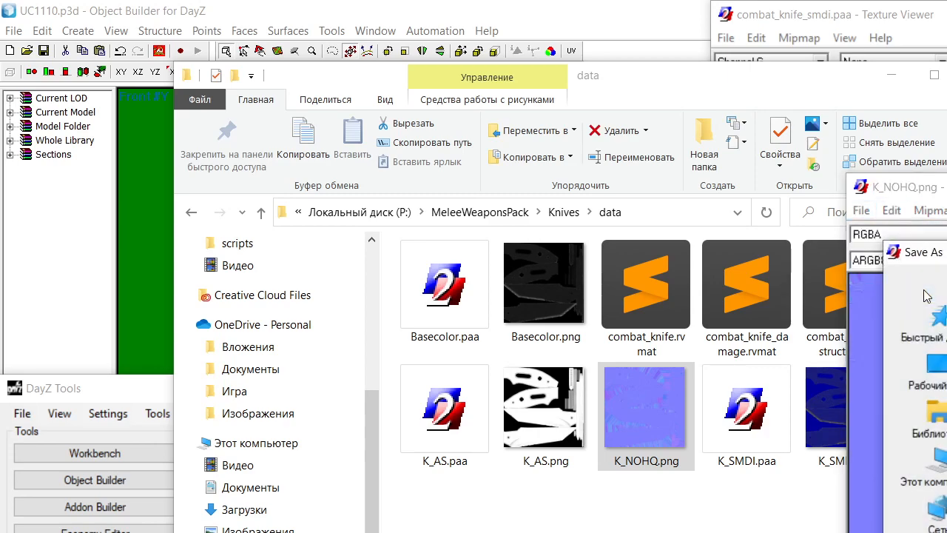
{"action": "key", "text": "Return"}
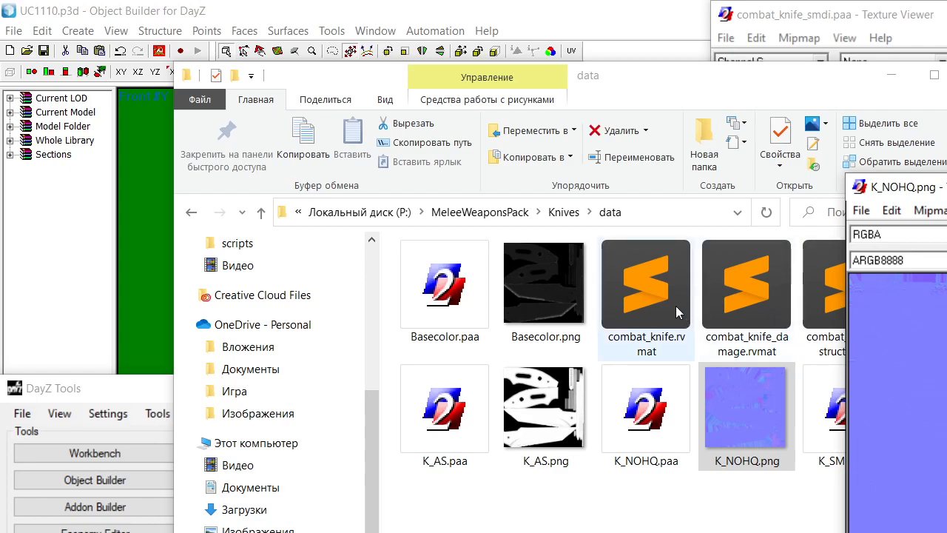
Look up the Stage5 SMDI texture path in combat_knife.rvmat in Sublime Text and return to the data folder
{"action": "double_click", "coordinate": [645, 296]}
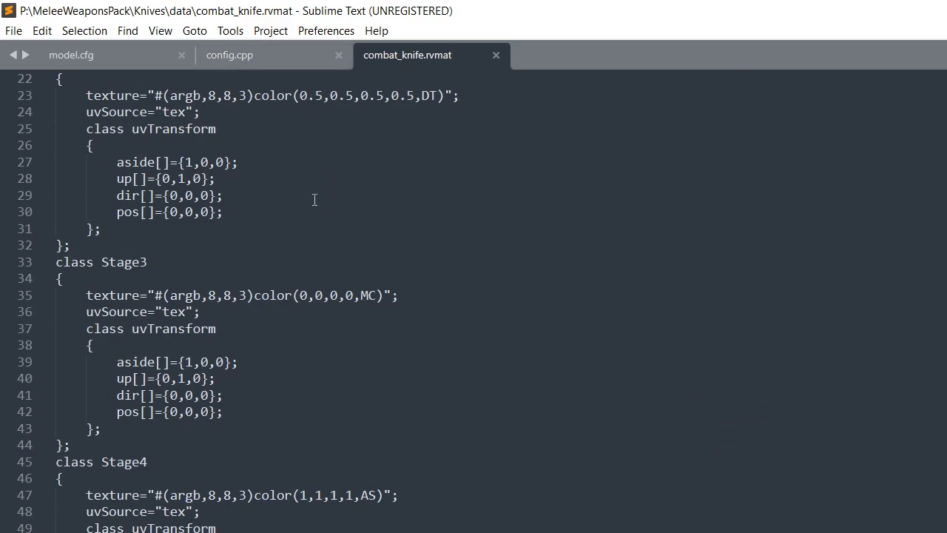
{"action": "scroll", "coordinate": [271, 287], "scroll_direction": "down", "scroll_amount": 8}
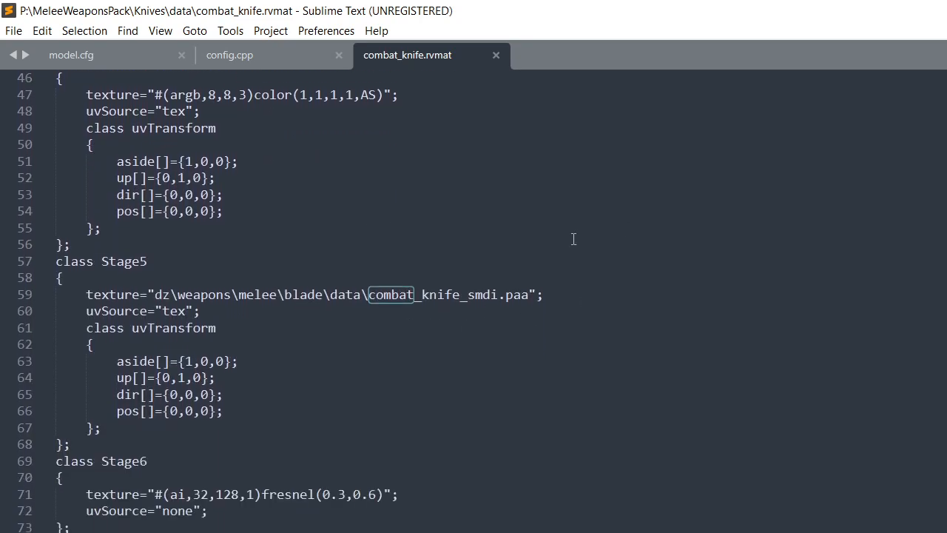
{"action": "key", "text": "alt+Tab"}
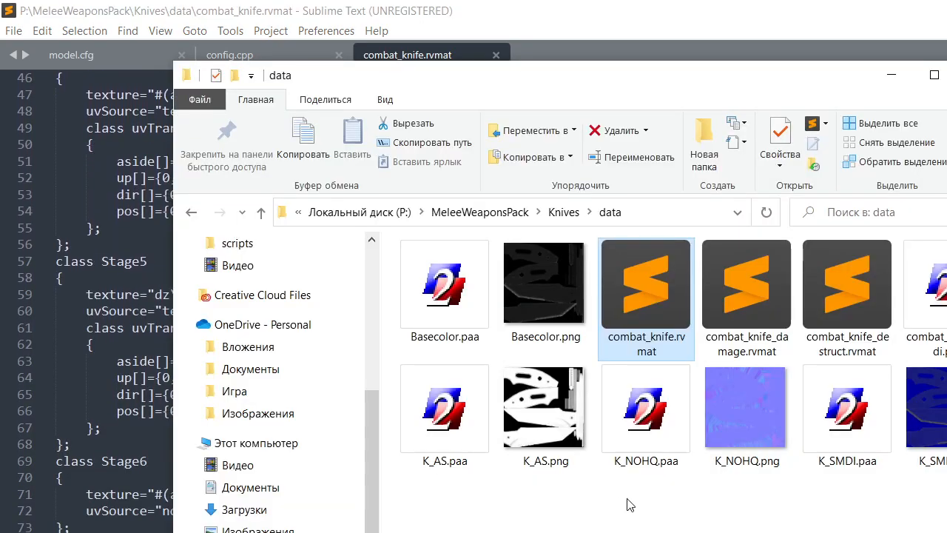
Copy the full path of K_SMDI.paa from the data folder and return to combat_knife.rvmat in Sublime Text
{"action": "left_click", "coordinate": [849, 401]}
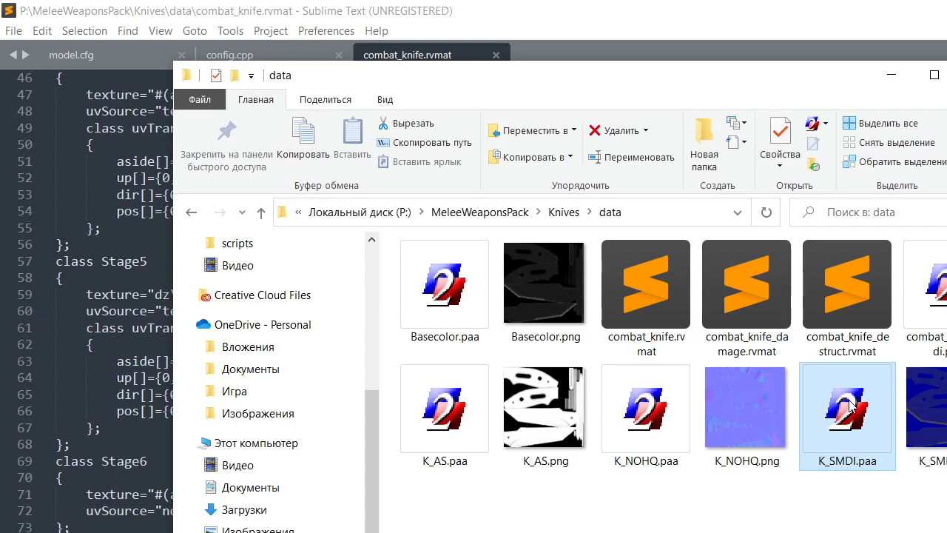
{"action": "right_click", "coordinate": [850, 401]}
{"action": "left_click", "coordinate": [925, 494]}
{"action": "right_click", "coordinate": [865, 404]}
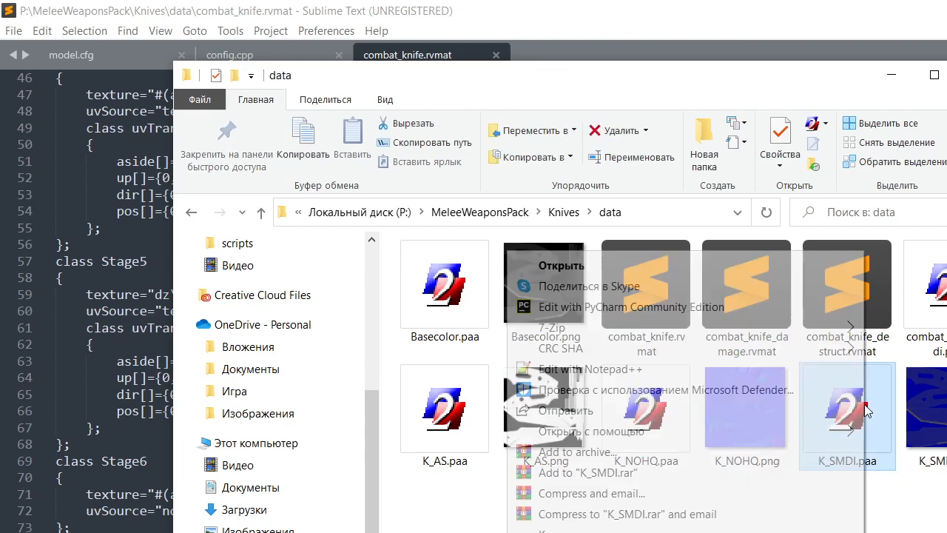
{"action": "key", "text": "Escape"}
{"action": "left_click", "coordinate": [891, 75]}
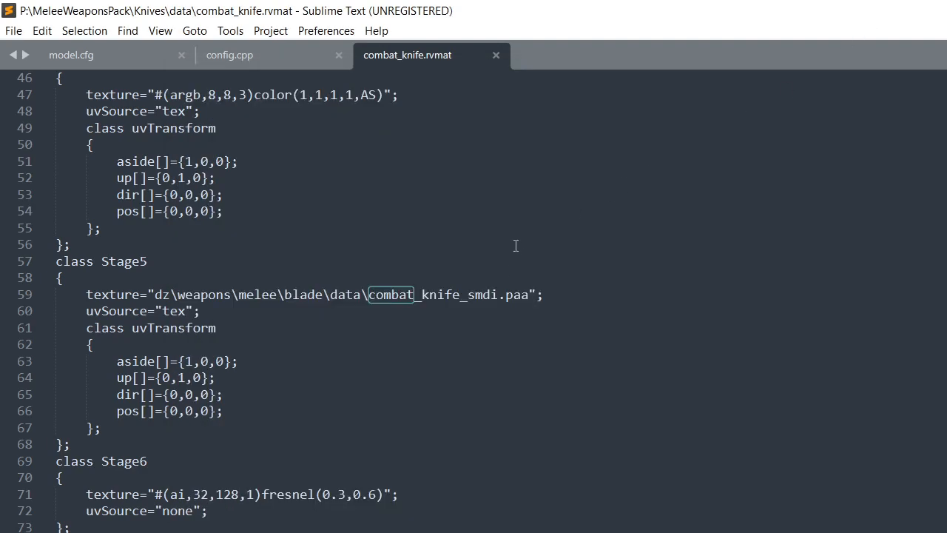
Set the Stage5 texture to "MeleeWeaponsPack\Knives\data\K_SMDI.paa", without the drive prefix, and save combat_knife.rvmat
{"action": "left_click_drag", "start_coordinate": [531, 294], "coordinate": [178, 294]}
{"action": "left_click", "coordinate": [539, 293]}
{"action": "left_click", "coordinate": [150, 294], "text": "shift"}
{"action": "type", "text": "\"P:\\MeleeWeaponsPack\\Knives\\data\\K_SMDI.paa\""}
{"action": "left_click", "coordinate": [178, 294]}
{"action": "key", "text": "BackSpace"}
{"action": "key", "text": "BackSpace"}
{"action": "key", "text": "BackSpace"}
{"action": "key", "text": "ctrl+s"}
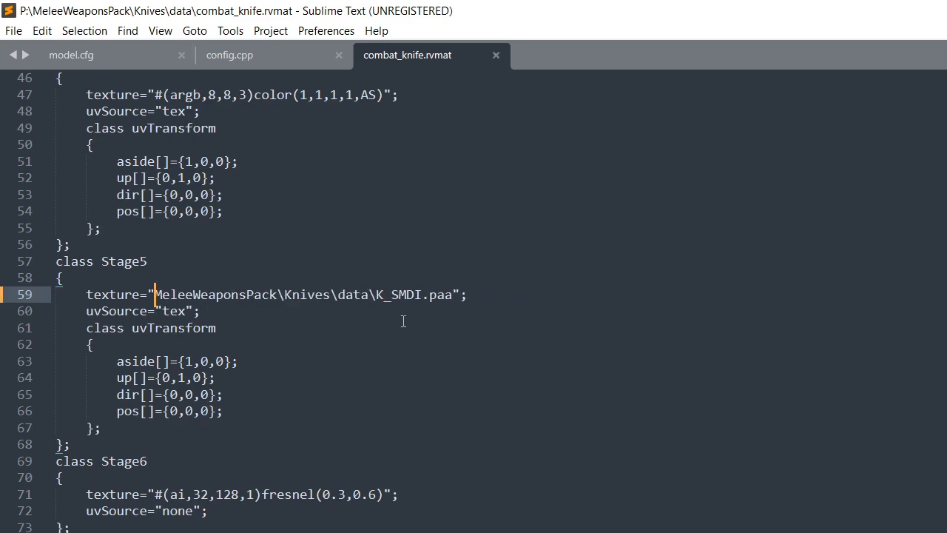
Copy the full path of K_NOHQ.paa from the data folder and go back to combat_knife.rvmat
{"action": "scroll", "coordinate": [403, 320], "scroll_direction": "down", "scroll_amount": 2}
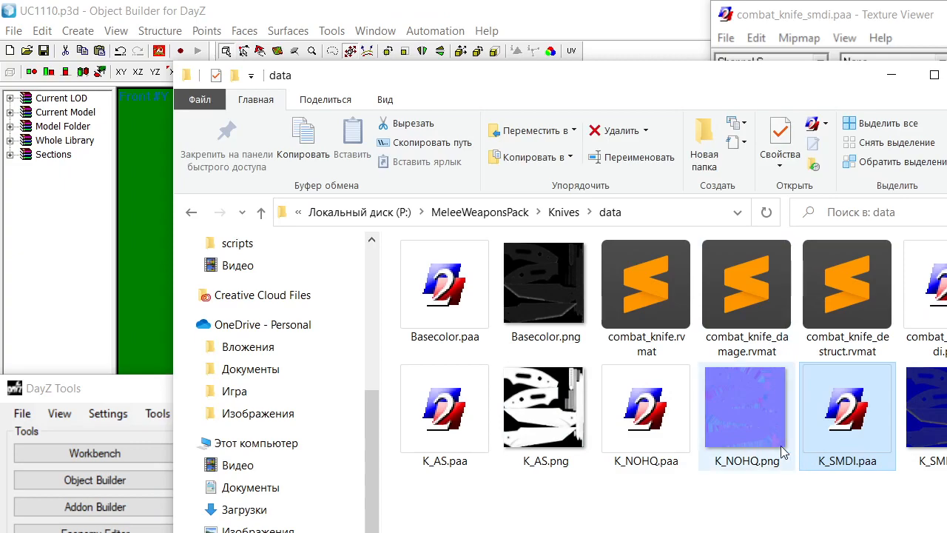
{"action": "left_click", "coordinate": [670, 440]}
{"action": "right_click", "coordinate": [671, 440]}
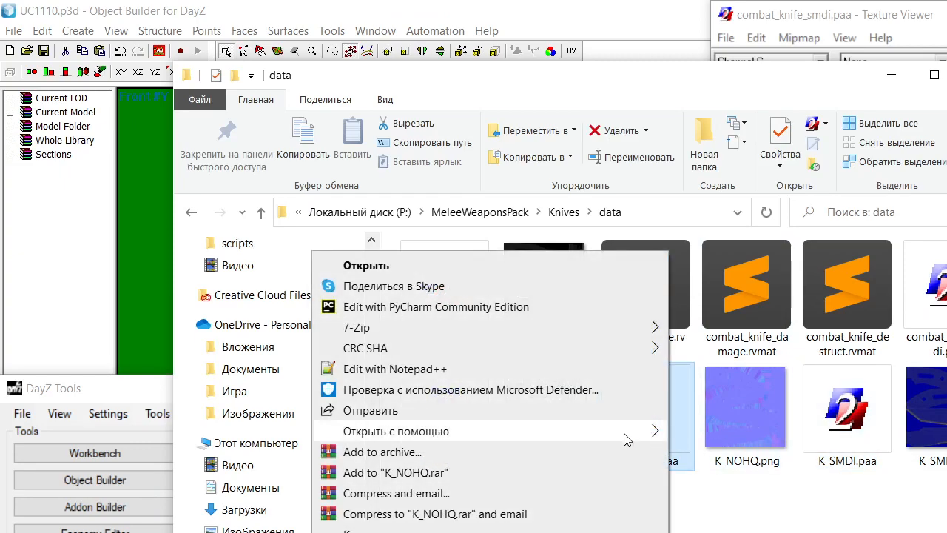
{"action": "left_click", "coordinate": [370, 526]}
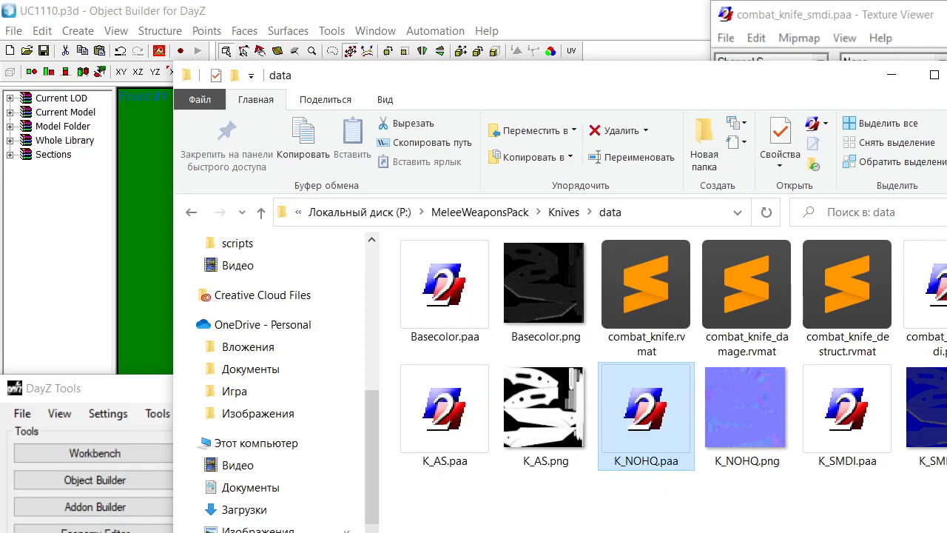
{"action": "double_click", "coordinate": [655, 285]}
Replace the Stage1 texture in combat_knife.rvmat with "MeleeWeaponsPack\Knives\data\K_NOHQ.paa", dropping the drive prefix, and save the file
{"action": "scroll", "coordinate": [355, 338], "scroll_direction": "up", "scroll_amount": 17}
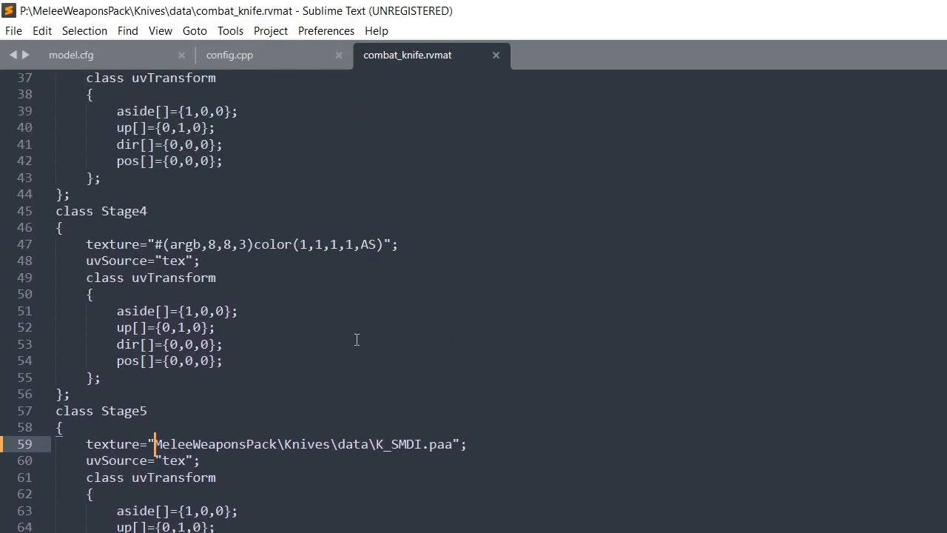
{"action": "left_click", "coordinate": [538, 247]}
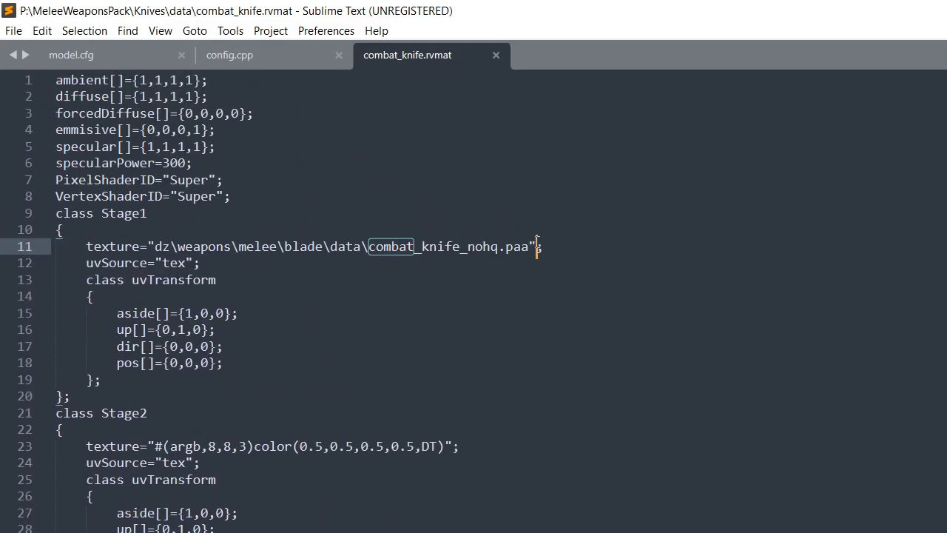
{"action": "left_click", "coordinate": [148, 247], "text": "shift"}
{"action": "type", "text": "\"P:\\MeleeWeaponsPack\\Knives\\data\\K_NOHQ.paa\""}
{"action": "left_click", "coordinate": [177, 246]}
{"action": "key", "text": "BackSpace"}
{"action": "key", "text": "BackSpace"}
{"action": "key", "text": "BackSpace"}
{"action": "key", "text": "ctrl+s"}
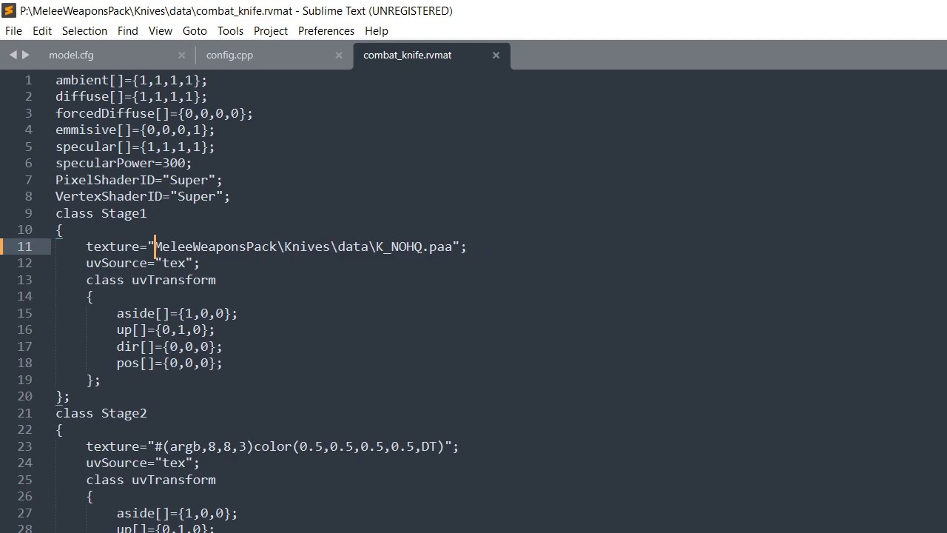
Copy the full path of K_AS.paa from the data folder and switch back to Sublime Text
{"action": "scroll", "coordinate": [746, 456], "scroll_direction": "down", "scroll_amount": 11}
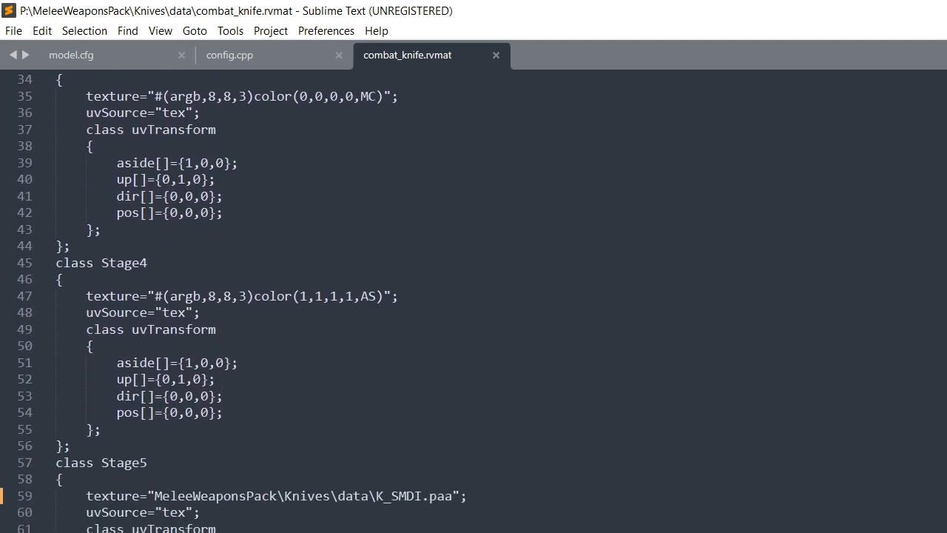
{"action": "key", "text": "alt+Tab"}
{"action": "right_click", "coordinate": [459, 414]}
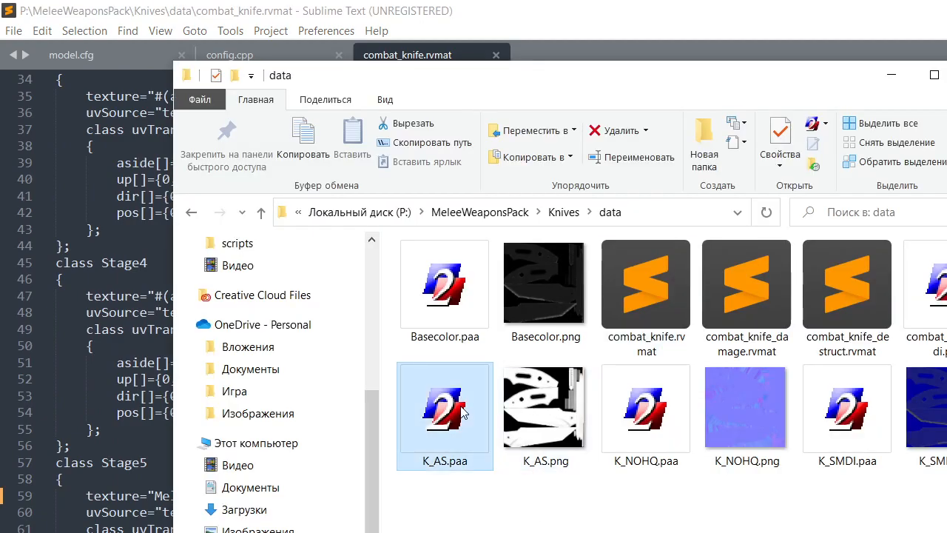
{"action": "key", "text": "Escape"}
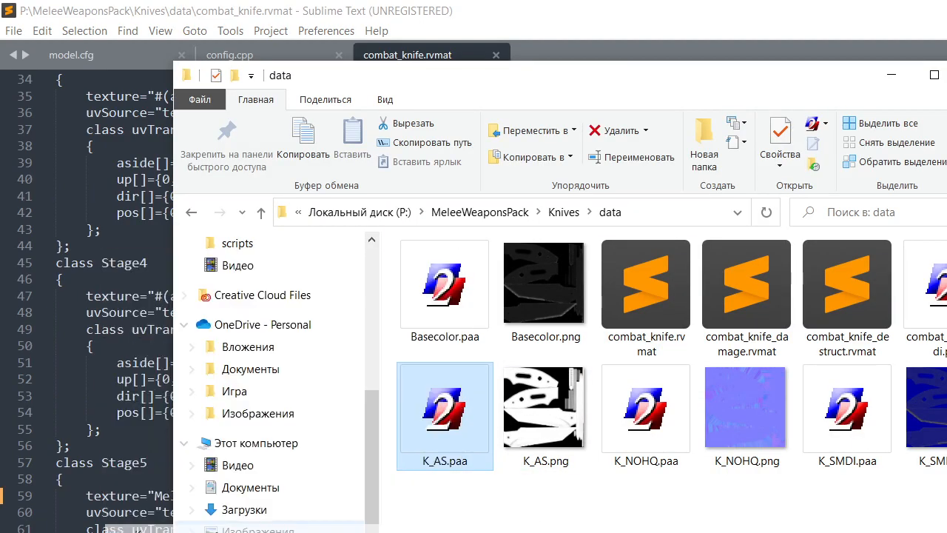
{"action": "key", "text": "alt+Tab"}
Replace the Stage4 color texture with "MeleeWeaponsPack\Knives\data\K_AS.paa", without the drive prefix, and save combat_knife.rvmat
{"action": "left_click", "coordinate": [393, 296]}
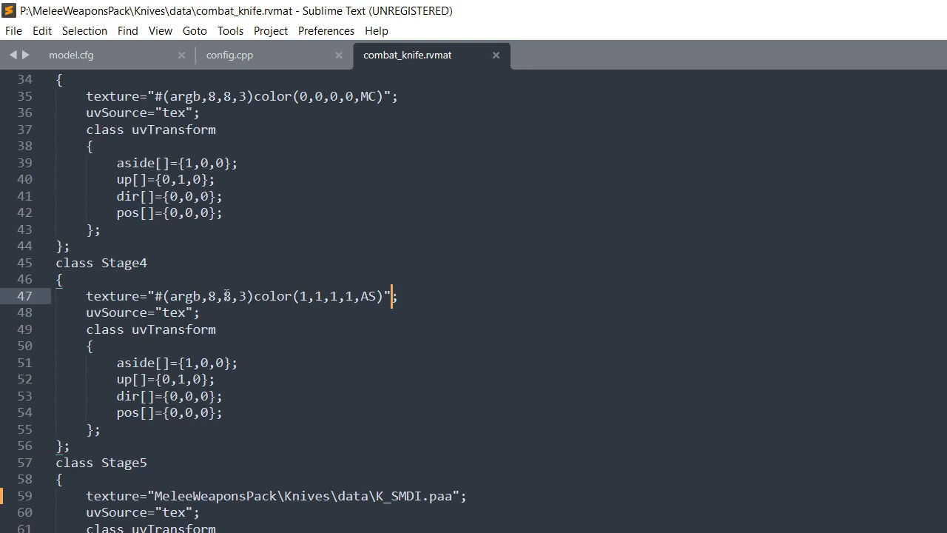
{"action": "left_click", "coordinate": [148, 296], "text": "shift"}
{"action": "key", "text": "BackSpace"}
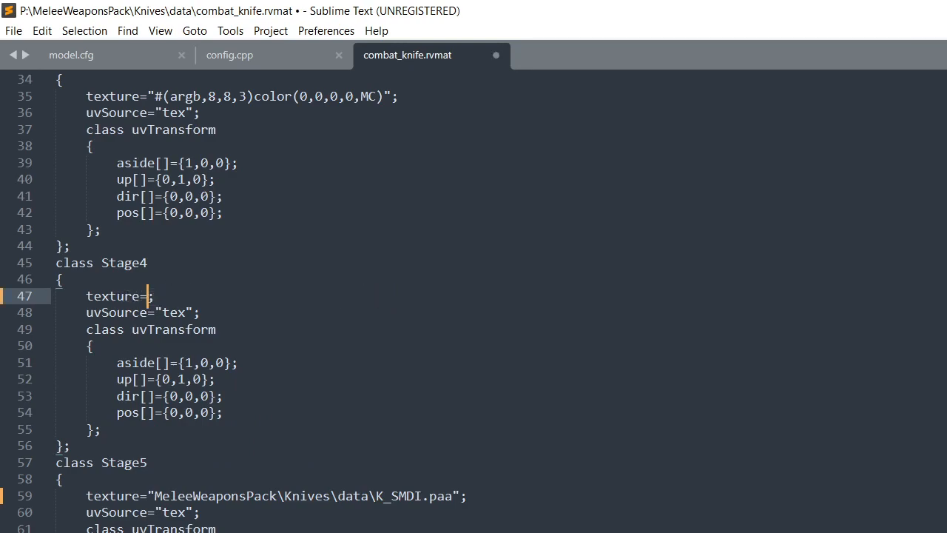
{"action": "type", "text": "\"P:\\MeleeWeaponsPack\\Knives\\data\\K_AS.paa\""}
{"action": "left_click", "coordinate": [178, 296]}
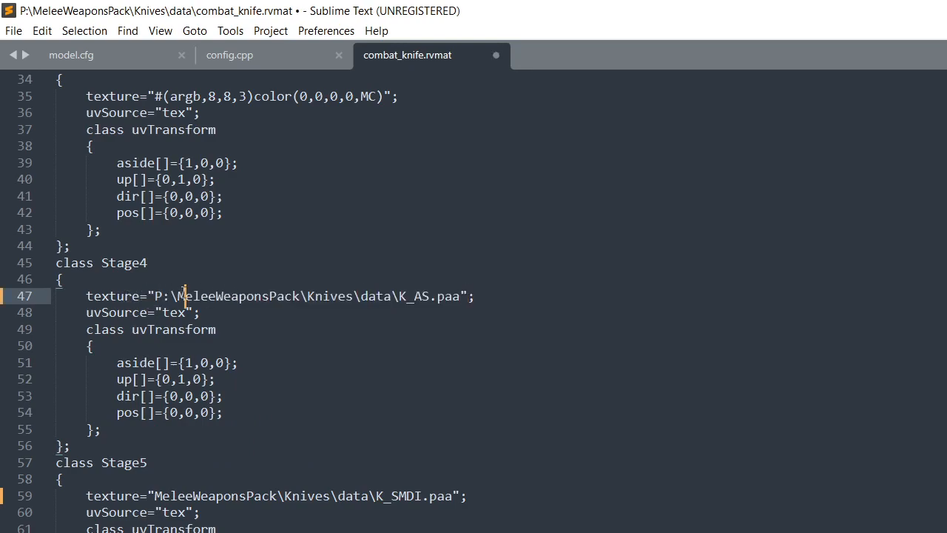
{"action": "key", "text": "BackSpace"}
{"action": "key", "text": "BackSpace"}
{"action": "key", "text": "BackSpace"}
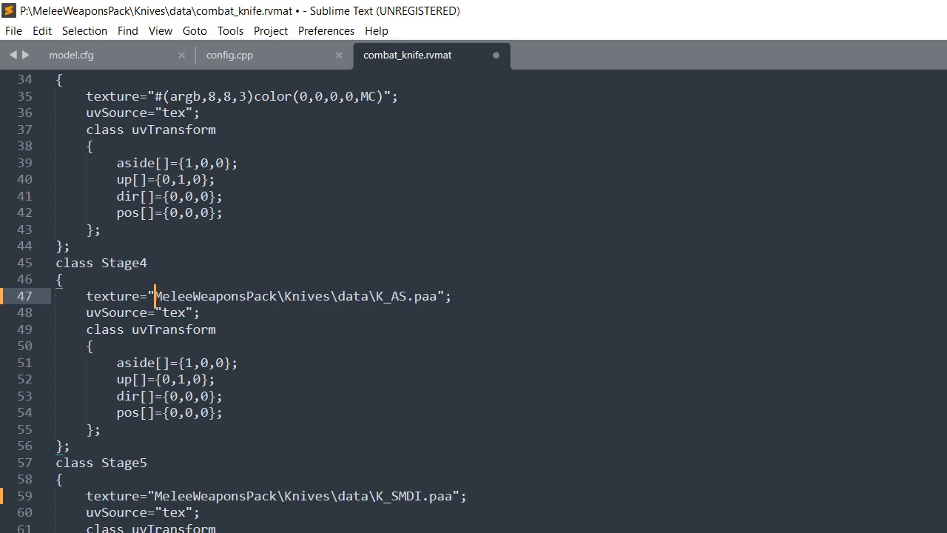
{"action": "key", "text": "ctrl+s"}
Open combat_knife_damage.rvmat from the data folder and copy the quoted Stage1 texture path from combat_knife.rvmat
{"action": "key", "text": "alt+Tab"}
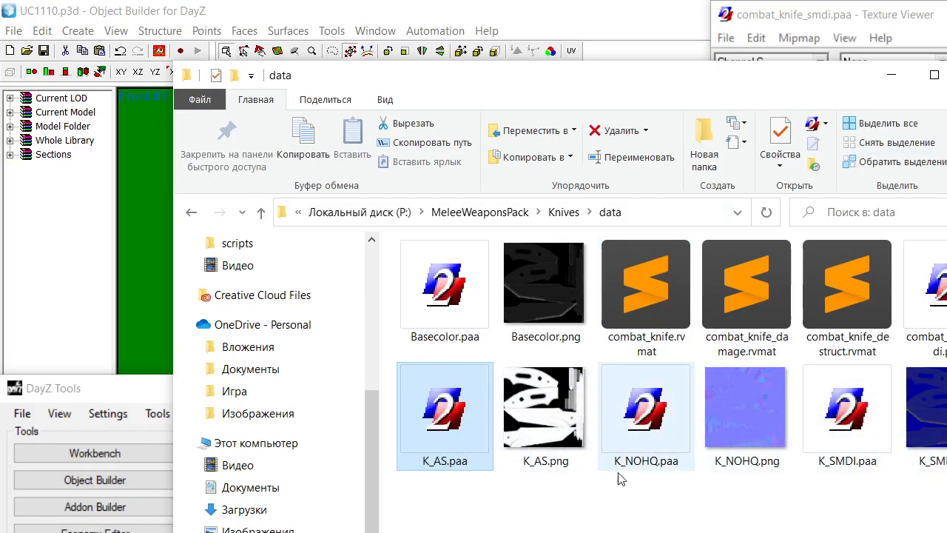
{"action": "double_click", "coordinate": [747, 287]}
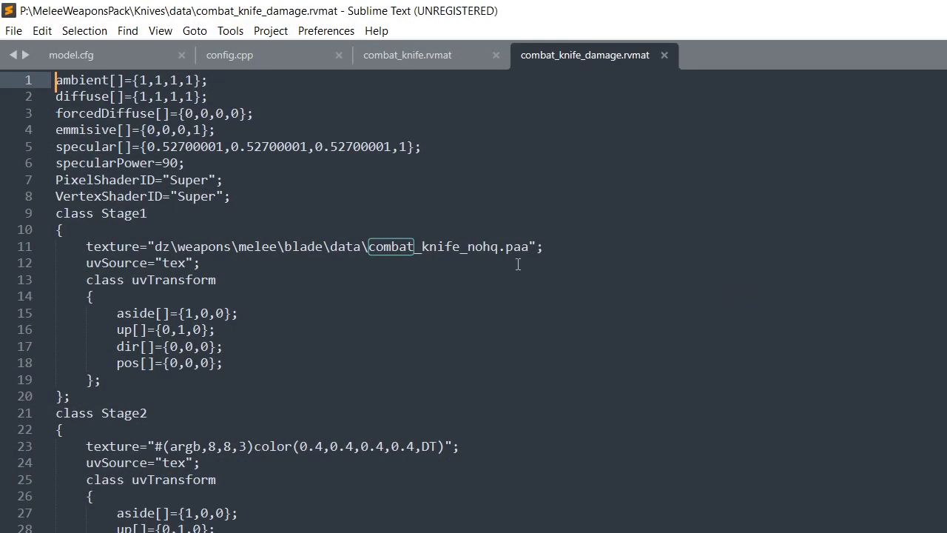
{"action": "left_click", "coordinate": [435, 61]}
{"action": "scroll", "coordinate": [454, 275], "scroll_direction": "up", "scroll_amount": 10}
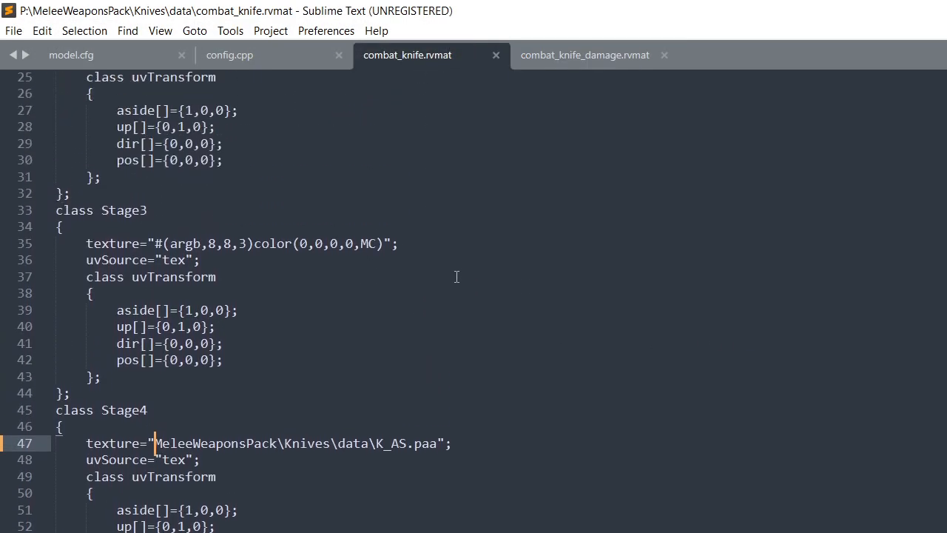
{"action": "scroll", "coordinate": [464, 280], "scroll_direction": "up", "scroll_amount": 1}
{"action": "left_click", "coordinate": [459, 246]}
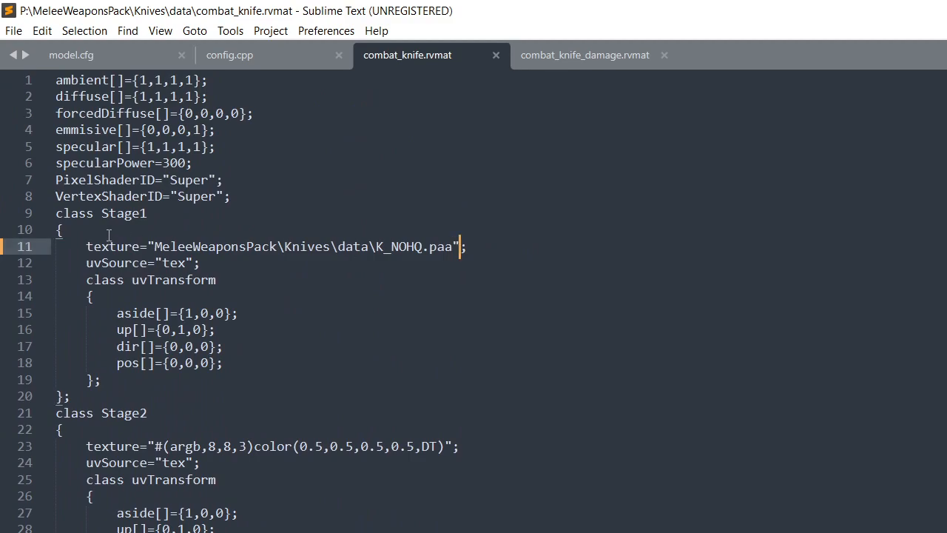
{"action": "left_click", "coordinate": [148, 246], "text": "shift"}
{"action": "key", "text": "ctrl+c"}
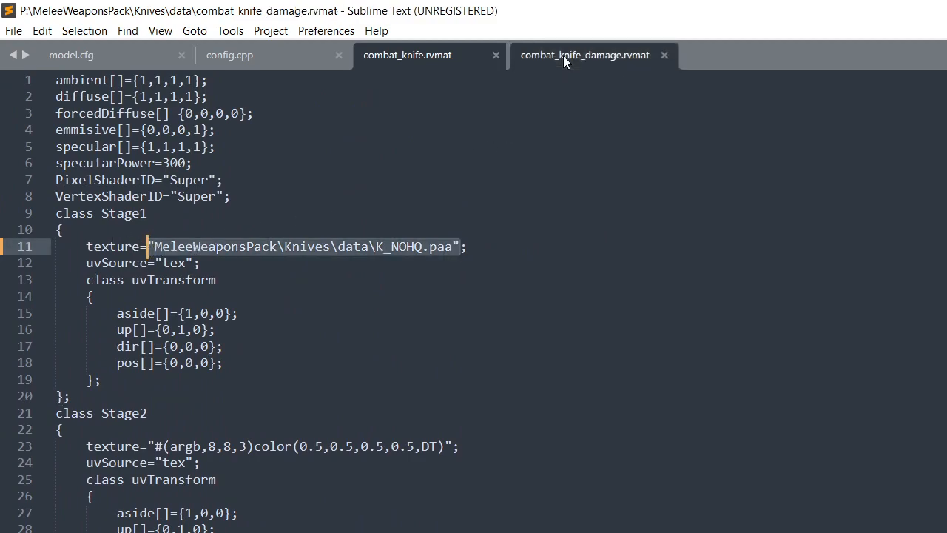
Replace the Stage1 texture in combat_knife_damage.rvmat with "MeleeWeaponsPack\Knives\data\K_NOHQ.paa" and save the file
{"action": "left_click", "coordinate": [563, 56]}
{"action": "left_click", "coordinate": [537, 247]}
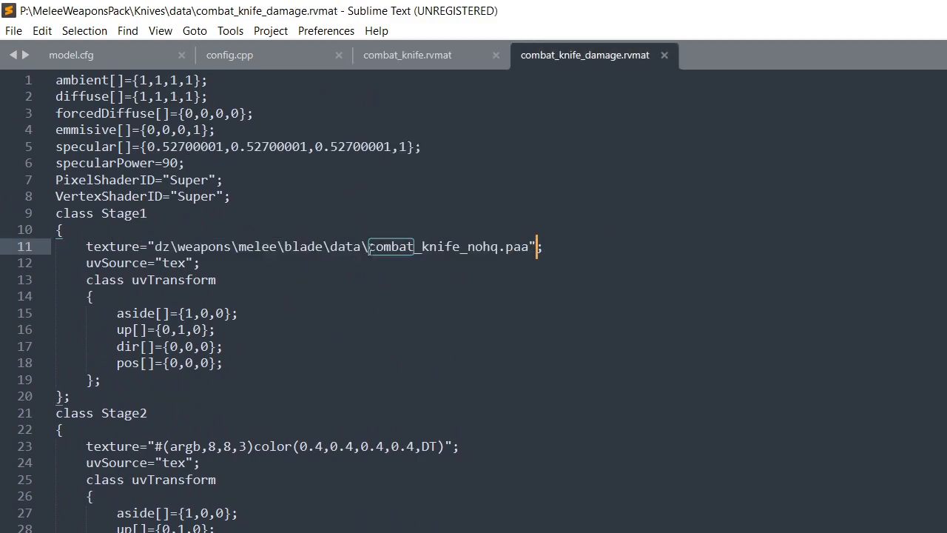
{"action": "left_click", "coordinate": [151, 246], "text": "shift"}
{"action": "key", "text": "ctrl+v"}
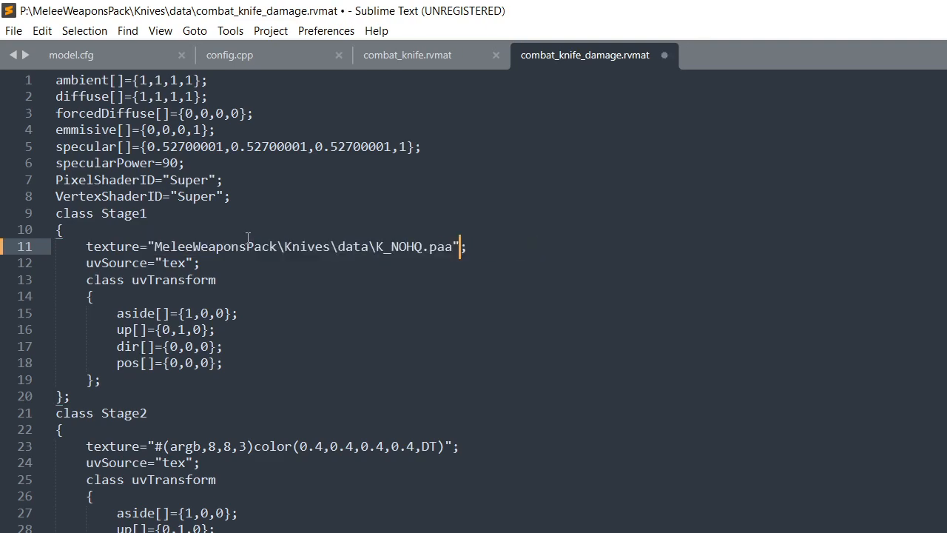
{"action": "key", "text": "ctrl+s"}
Open combat_knife_destruct.rvmat from the data folder and set its Stage1 texture to "MeleeWeaponsPack\Knives\data\K_NOHQ.paa"
{"action": "key", "text": "alt+Tab"}
{"action": "left_click", "coordinate": [848, 304]}
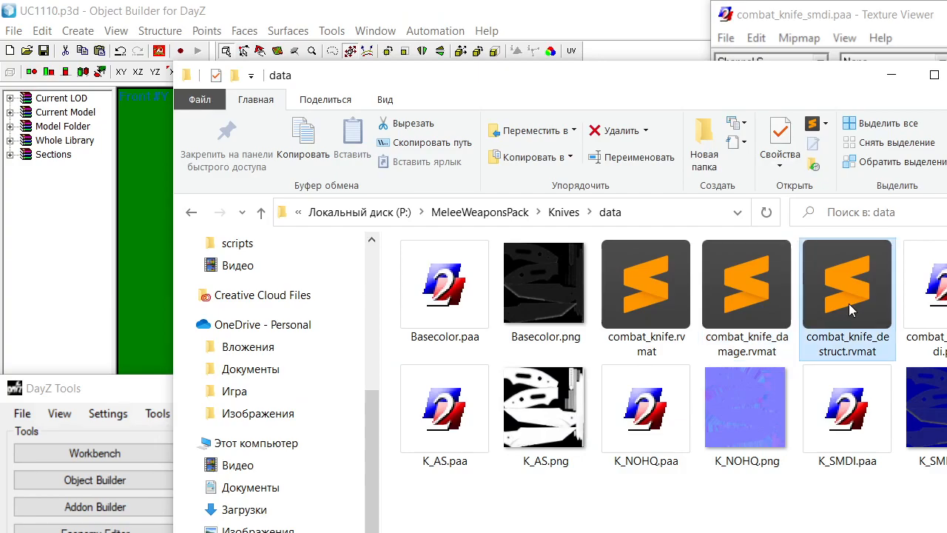
{"action": "double_click", "coordinate": [848, 303]}
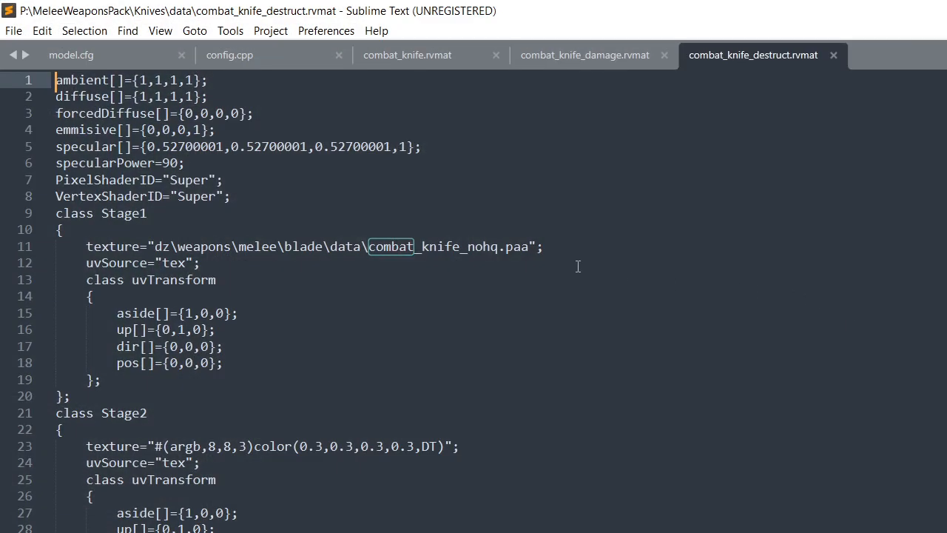
{"action": "left_click", "coordinate": [150, 246], "text": "shift"}
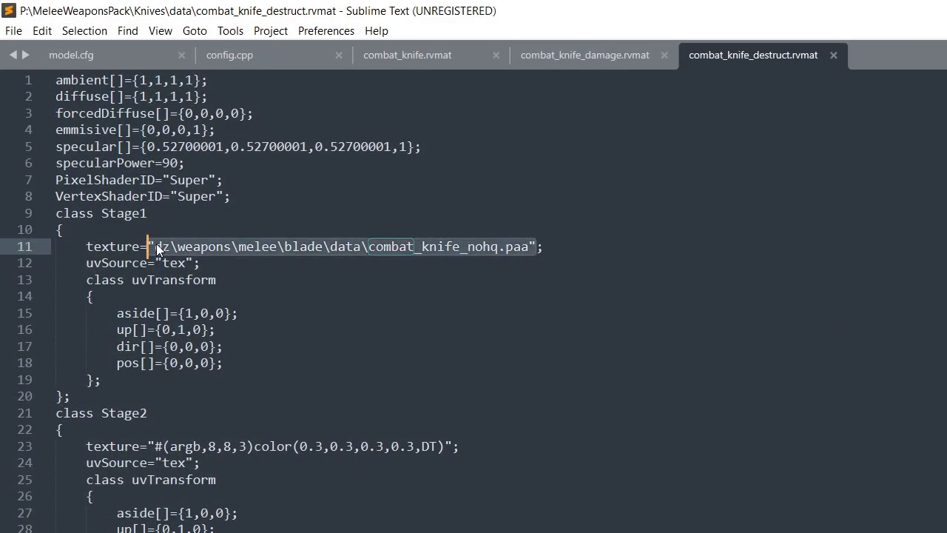
{"action": "type", "text": "\"MeleeWeaponsPack\\Knives\\data\\K_NOHQ.paa\""}
{"action": "left_click", "coordinate": [377, 246]}
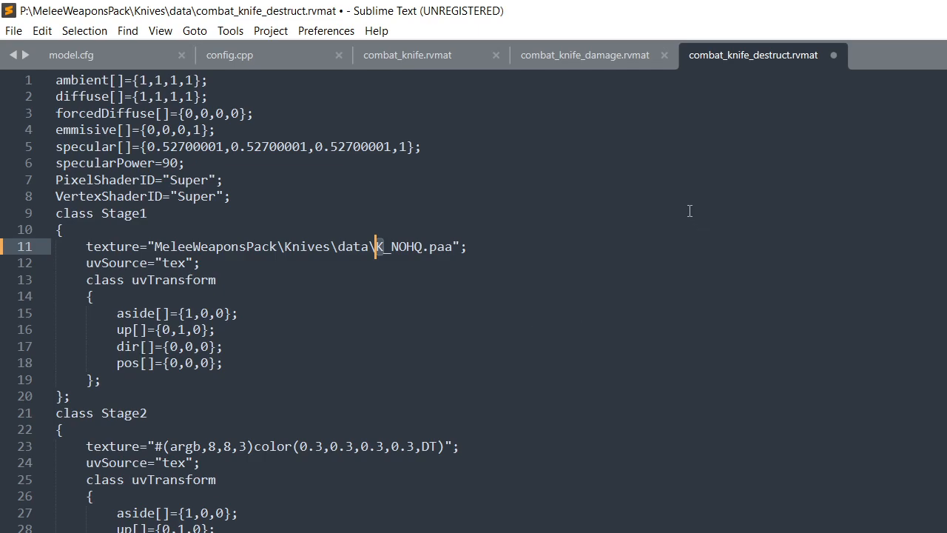
Copy the full path of K_SMDI.paa from the data folder and return to combat_knife_destruct.rvmat
{"action": "key", "text": "alt+Tab"}
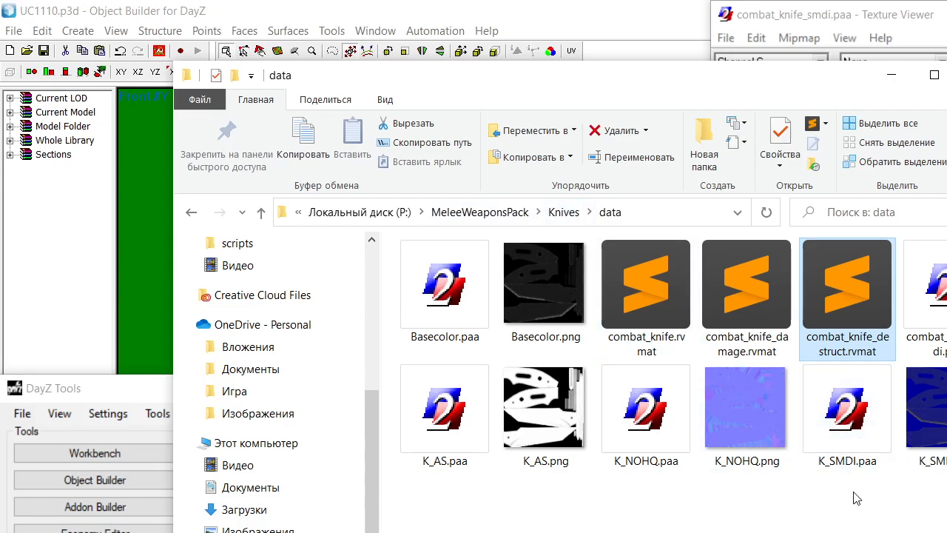
{"action": "right_click", "coordinate": [844, 414]}
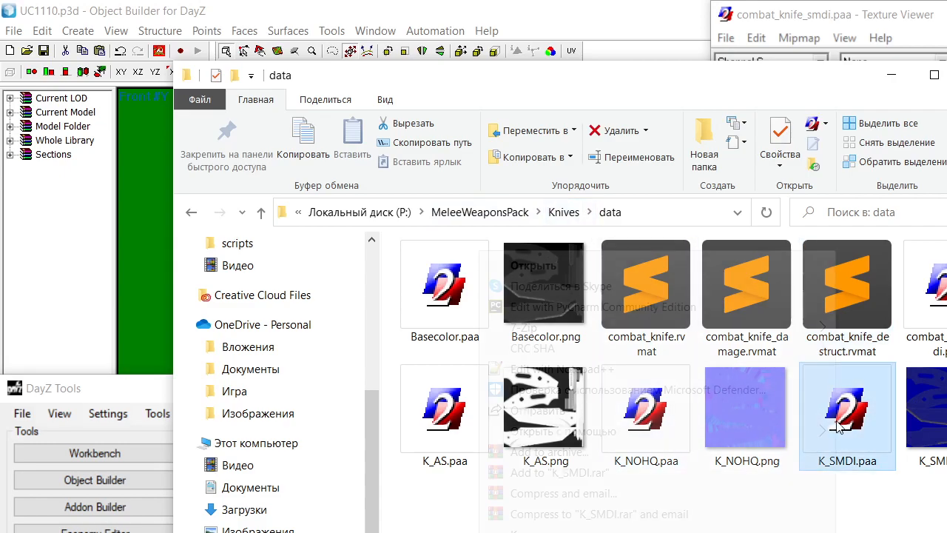
{"action": "key", "text": "Escape"}
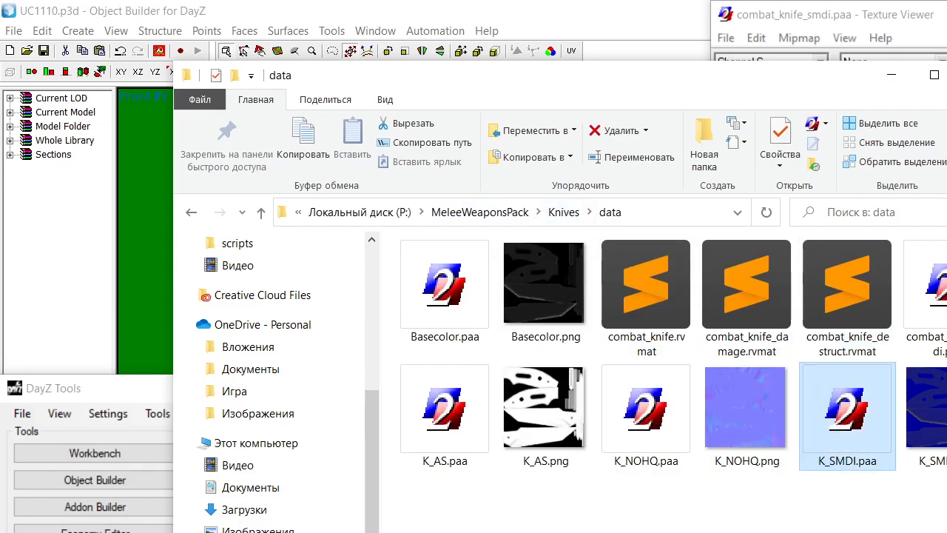
{"action": "double_click", "coordinate": [832, 286]}
Replace the Stage5 texture path in combat_knife_destruct.rvmat with P:\MeleeWeaponsPack\Knives\data\K_SMDI.paa
{"action": "scroll", "coordinate": [600, 301], "scroll_direction": "down", "scroll_amount": 15}
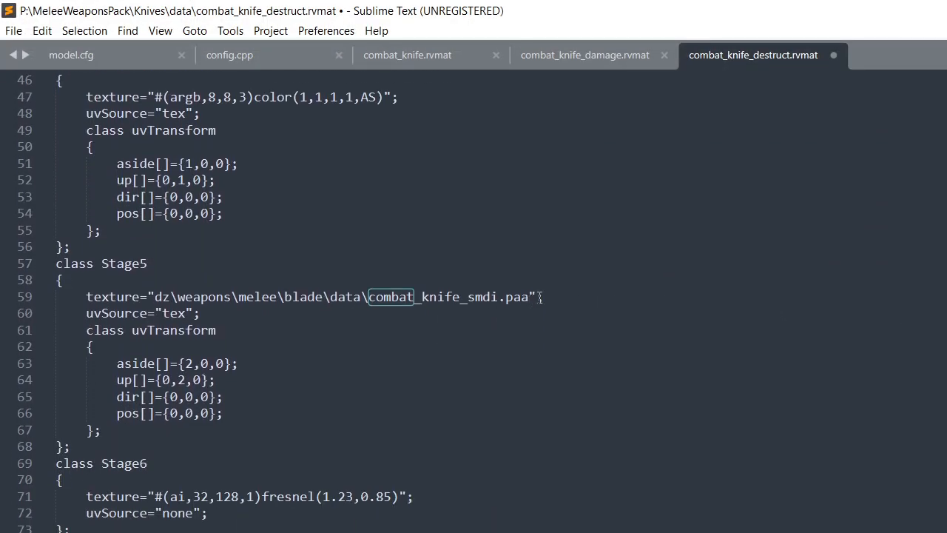
{"action": "left_click", "coordinate": [539, 297]}
{"action": "left_click", "coordinate": [153, 297], "text": "shift"}
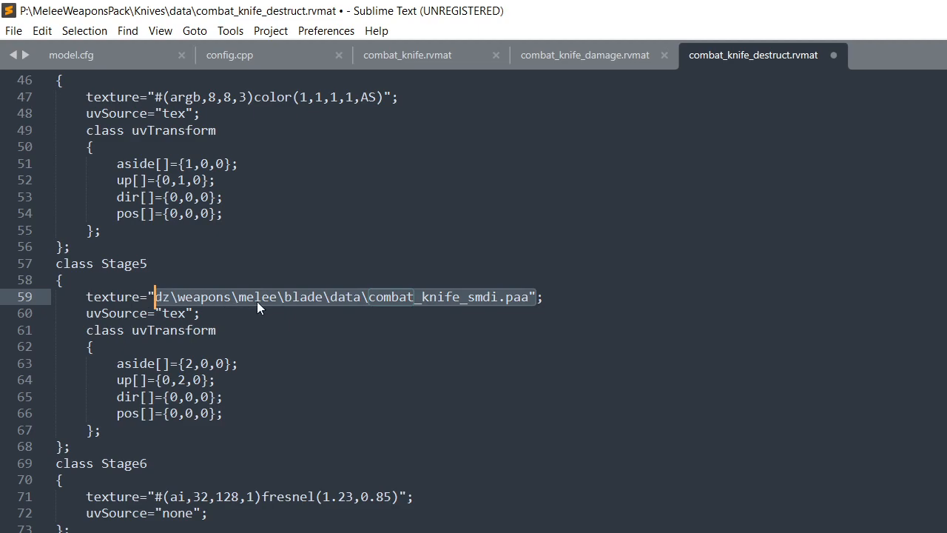
{"action": "type", "text": "P:\\MeleeWeaponsPack\\Knives\\data\\K_SMDI.paa"}
{"action": "left_click", "coordinate": [155, 296]}
{"action": "key", "text": "BackSpace"}
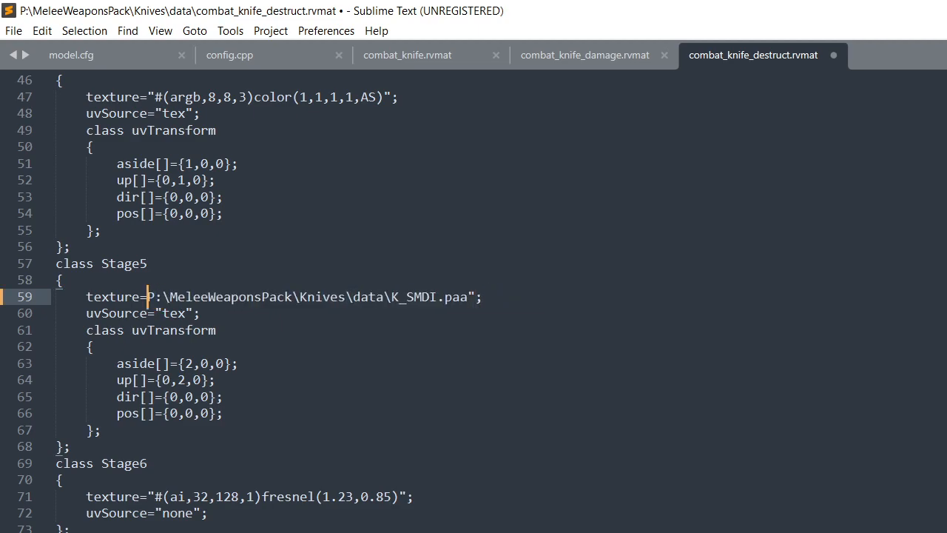
{"action": "key", "text": "Right"}
{"action": "key", "text": "Right"}
{"action": "key", "text": "Right"}
{"action": "key", "text": "BackSpace"}
{"action": "key", "text": "BackSpace"}
{"action": "key", "text": "BackSpace"}
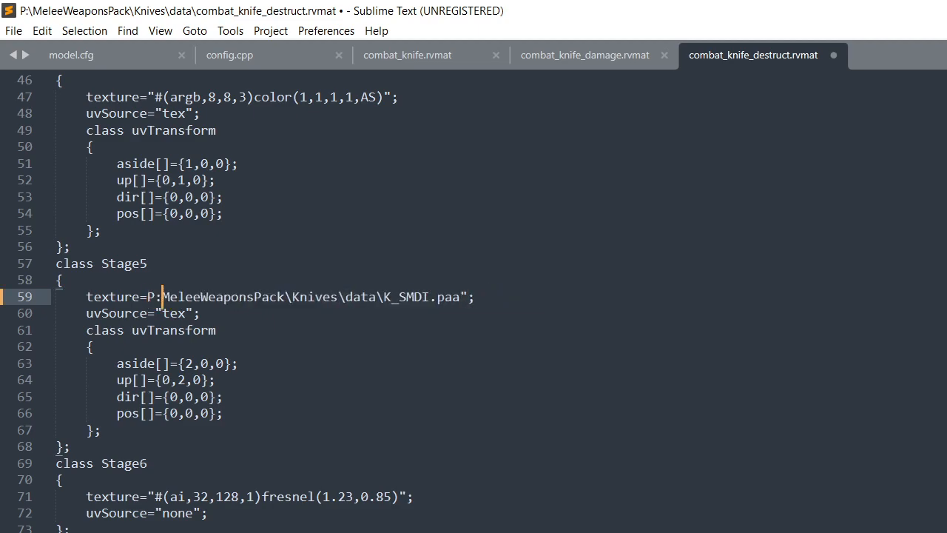
{"action": "key", "text": "ctrl+z"}
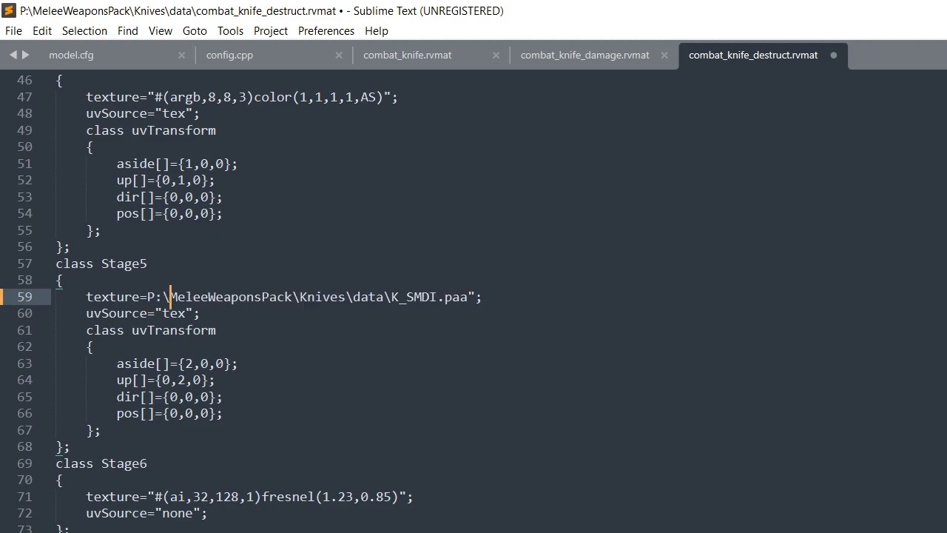
{"action": "key", "text": "ctrl+z"}
Remove the P:\ prefix so the Stage5 texture reads "MeleeWeaponsPack\Knives\data\K_SMDI.paa"
{"action": "key", "text": "BackSpace"}
{"action": "key", "text": "Right"}
{"action": "key", "text": "Right"}
{"action": "key", "text": "Right"}
{"action": "key", "text": "BackSpace"}
{"action": "key", "text": "BackSpace"}
{"action": "key", "text": "BackSpace"}
{"action": "key", "text": "Left"}
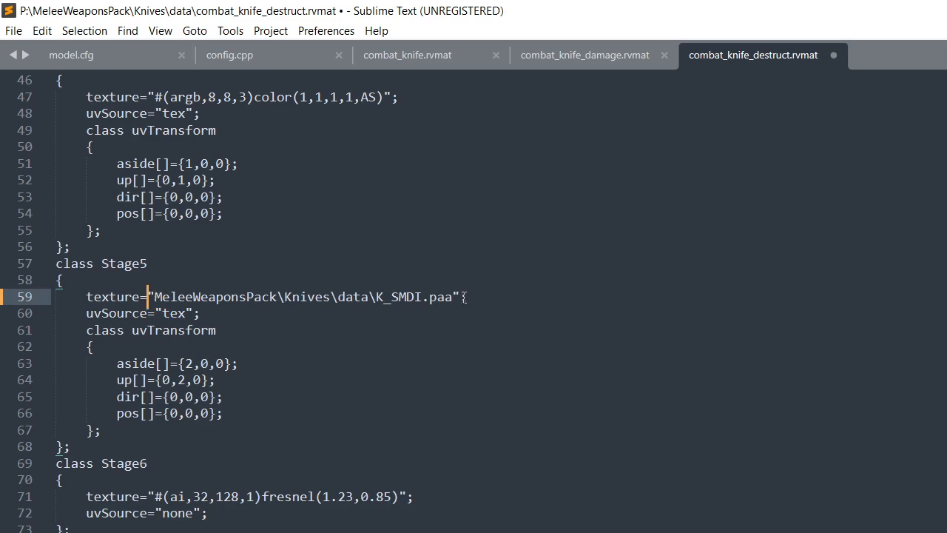
Copy the quoted Stage5 texture path from combat_knife_destruct.rvmat and paste it over the Stage5 texture in combat_knife_damage.rvmat
{"action": "left_click", "coordinate": [460, 296], "text": "shift"}
{"action": "key", "text": "ctrl+c"}
{"action": "left_click", "coordinate": [605, 60]}
{"action": "scroll", "coordinate": [481, 318], "scroll_direction": "down", "scroll_amount": 7}
{"action": "scroll", "coordinate": [501, 348], "scroll_direction": "down", "scroll_amount": 5}
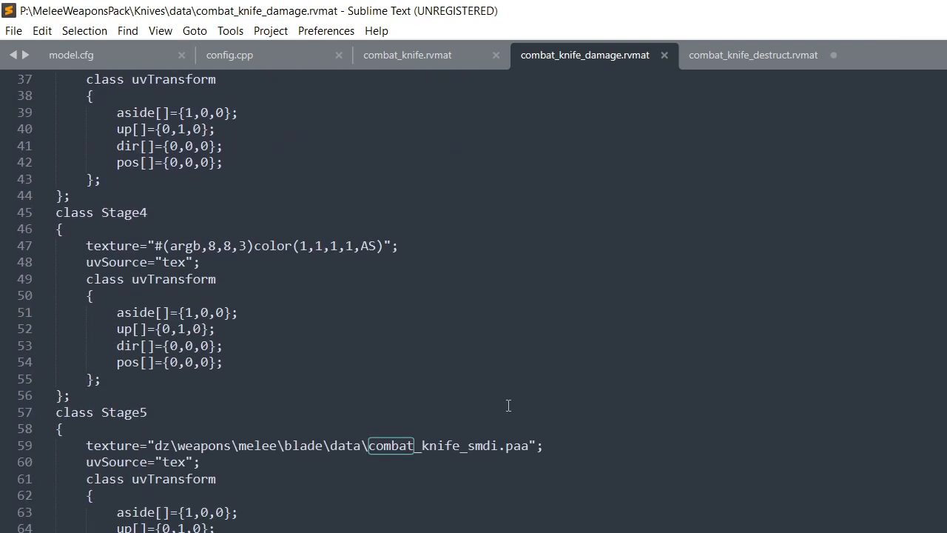
{"action": "left_click", "coordinate": [538, 445]}
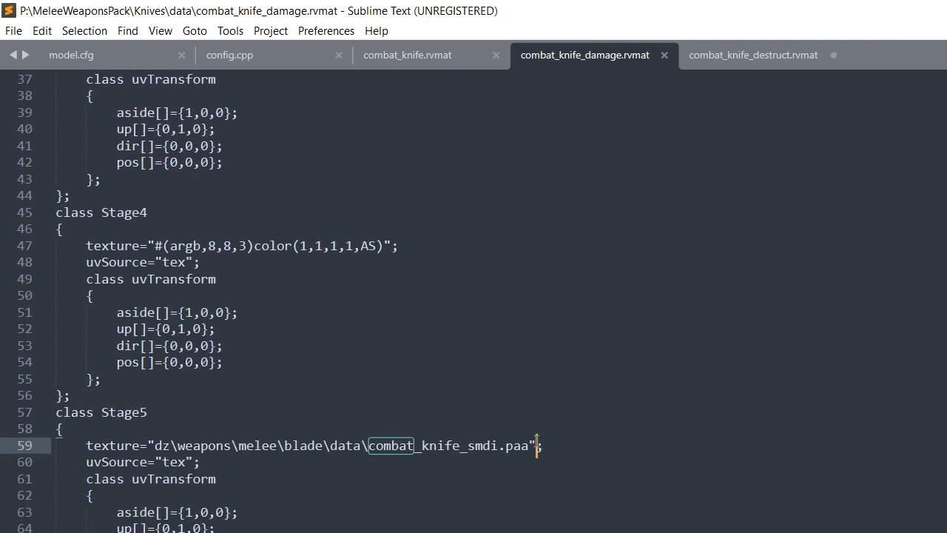
{"action": "left_click", "coordinate": [148, 445], "text": "shift"}
{"action": "key", "text": "ctrl+v"}
Review the Stage3 damage texture path in combat_knife_damage.rvmat and save the file
{"action": "scroll", "coordinate": [340, 400], "scroll_direction": "up", "scroll_amount": 6}
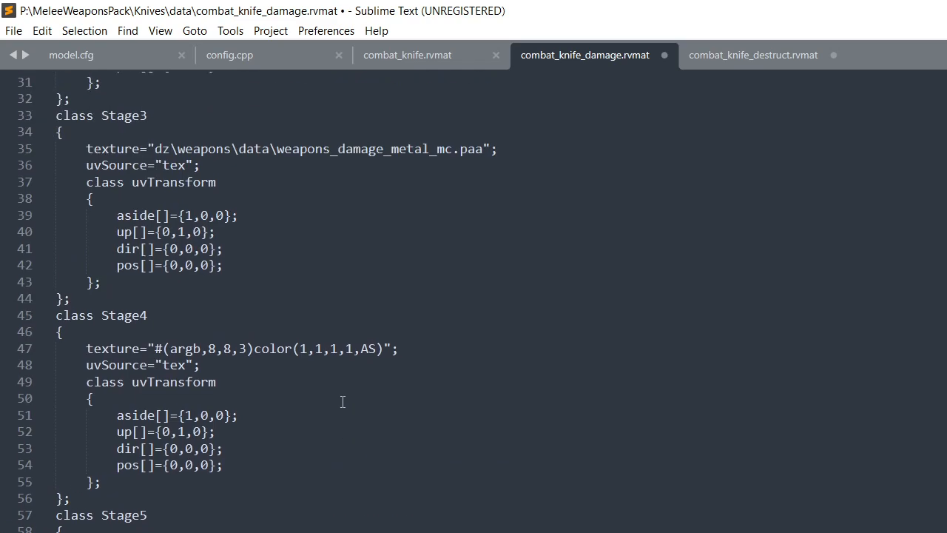
{"action": "left_click_drag", "start_coordinate": [278, 346], "coordinate": [527, 341]}
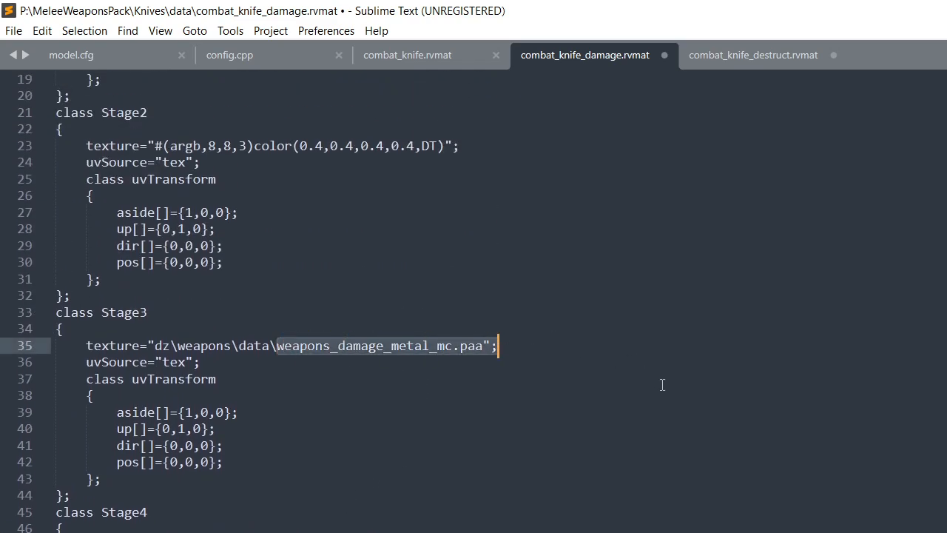
{"action": "left_click", "coordinate": [683, 395]}
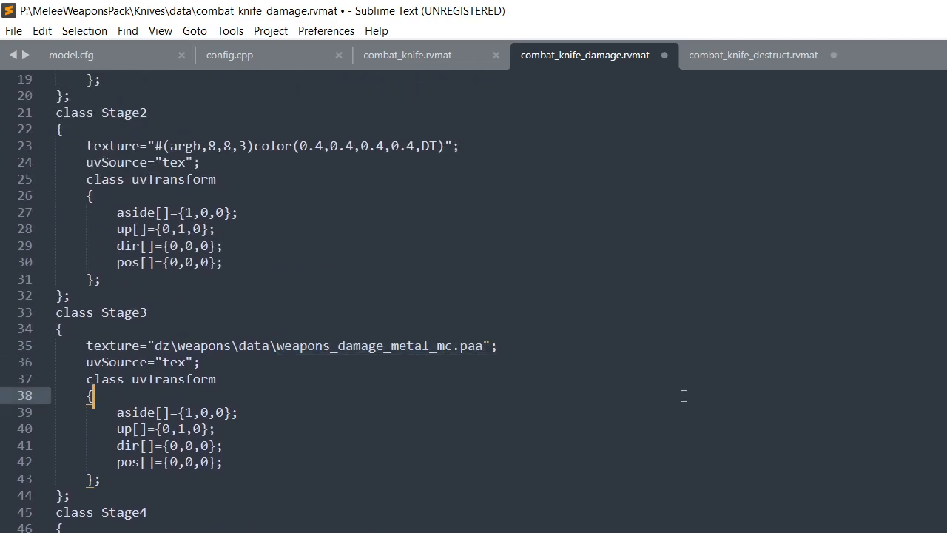
{"action": "left_click", "coordinate": [191, 346]}
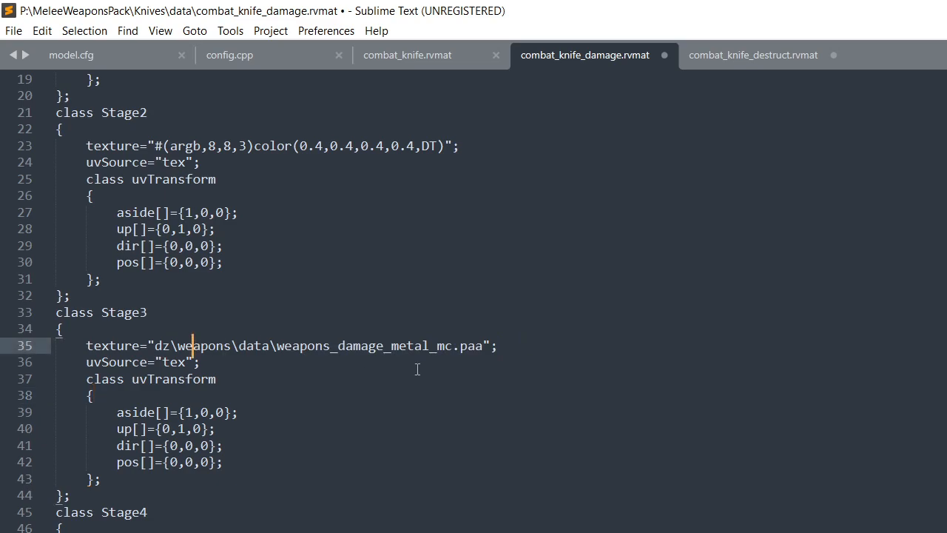
{"action": "scroll", "coordinate": [367, 359], "scroll_direction": "up", "scroll_amount": 2}
{"action": "left_click_drag", "start_coordinate": [338, 445], "coordinate": [437, 445]}
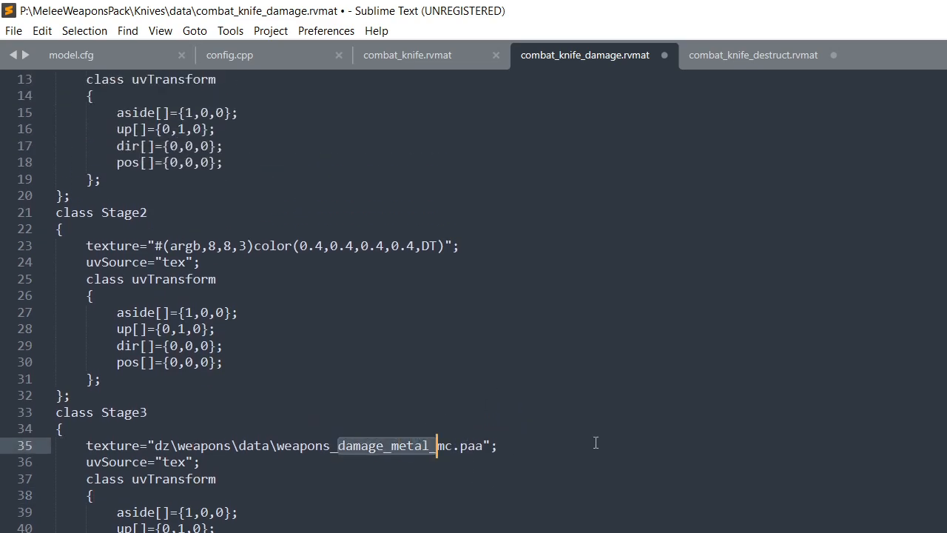
{"action": "left_click", "coordinate": [650, 453]}
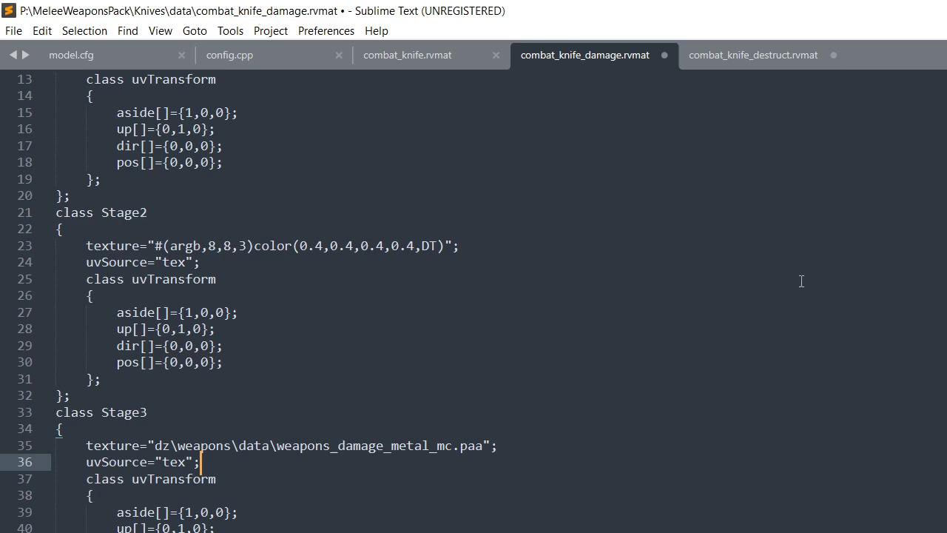
{"action": "scroll", "coordinate": [778, 262], "scroll_direction": "up", "scroll_amount": 4}
{"action": "key", "text": "ctrl+s"}
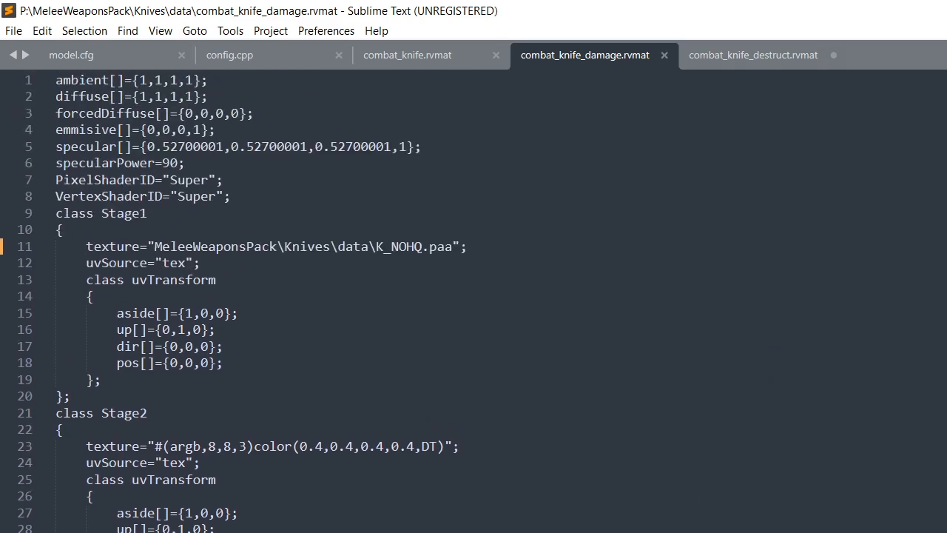
Switch to Object Builder and open the face properties for the selected faces of the UC1110 knife
{"action": "key", "text": "alt+Tab"}
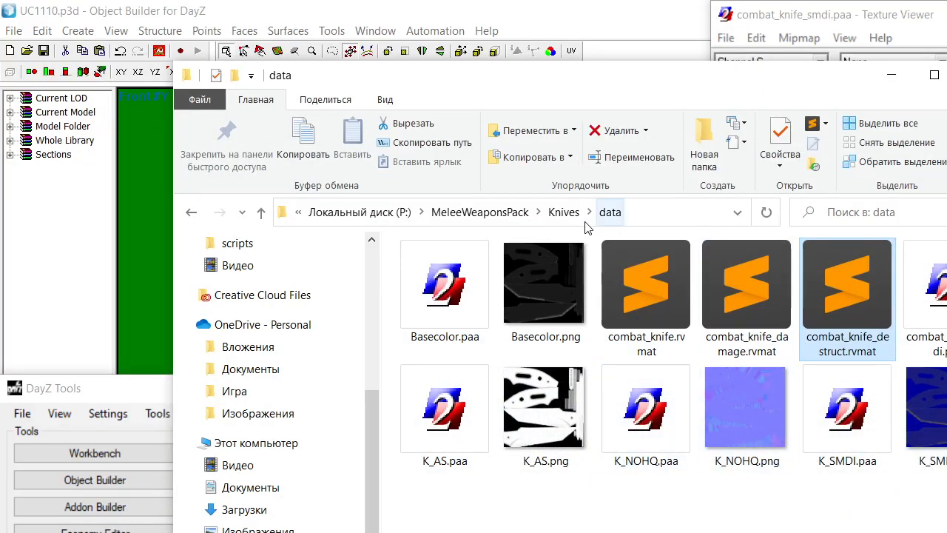
{"action": "left_click", "coordinate": [587, 21]}
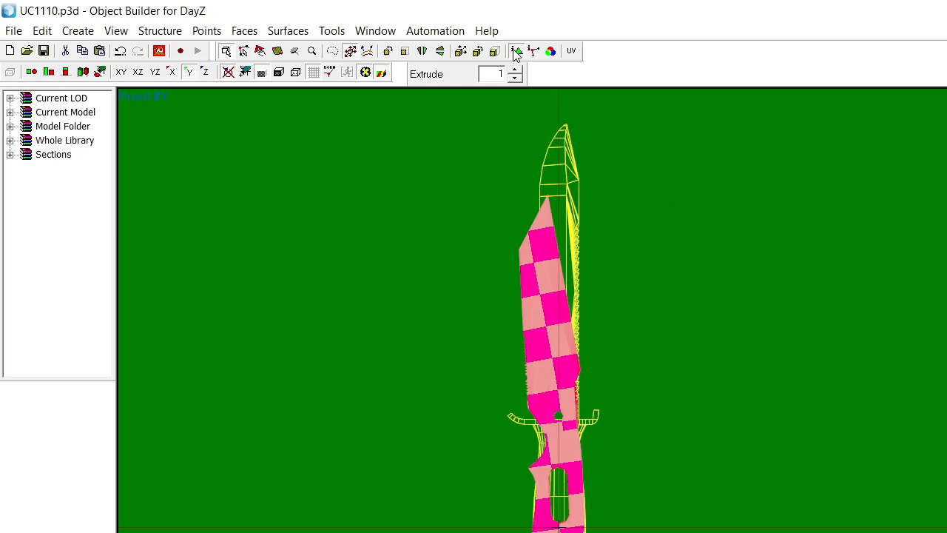
{"action": "left_click", "coordinate": [516, 52]}
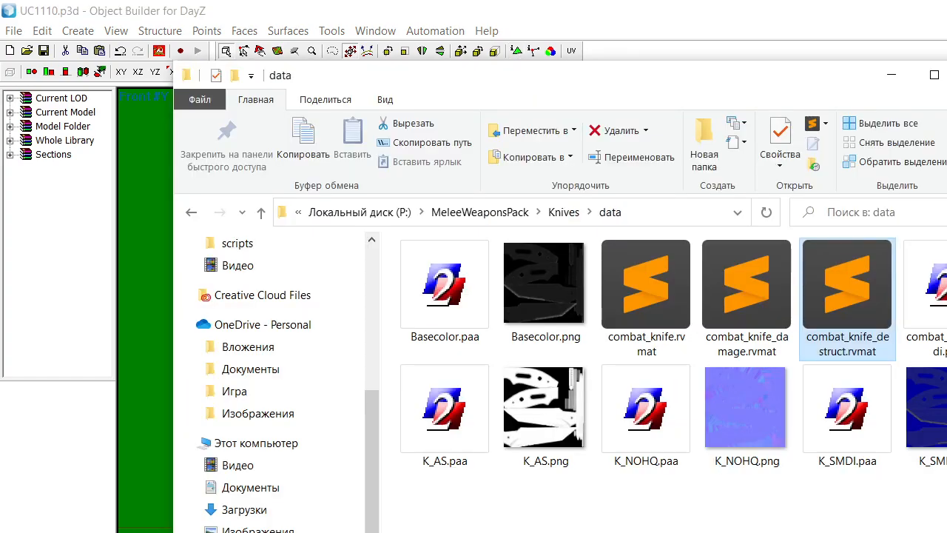
{"action": "key", "text": "alt+Tab"}
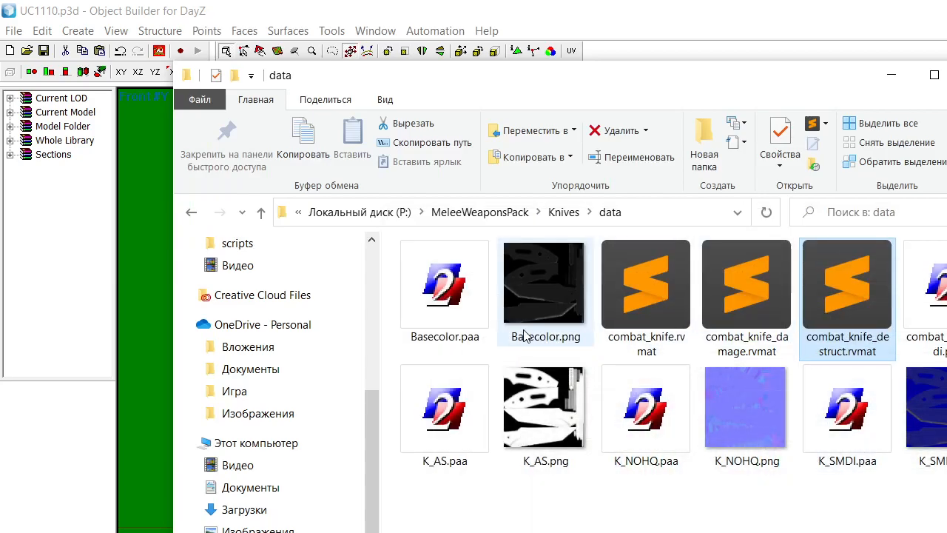
{"action": "left_click_drag", "start_coordinate": [627, 96], "coordinate": [946, 167]}
{"action": "left_click_drag", "start_coordinate": [723, 169], "coordinate": [504, 125]}
Set the selected faces' texture to Basecolor.paa from MeleeWeaponsPack\Knives\data on the P: drive
{"action": "left_click", "coordinate": [693, 417]}
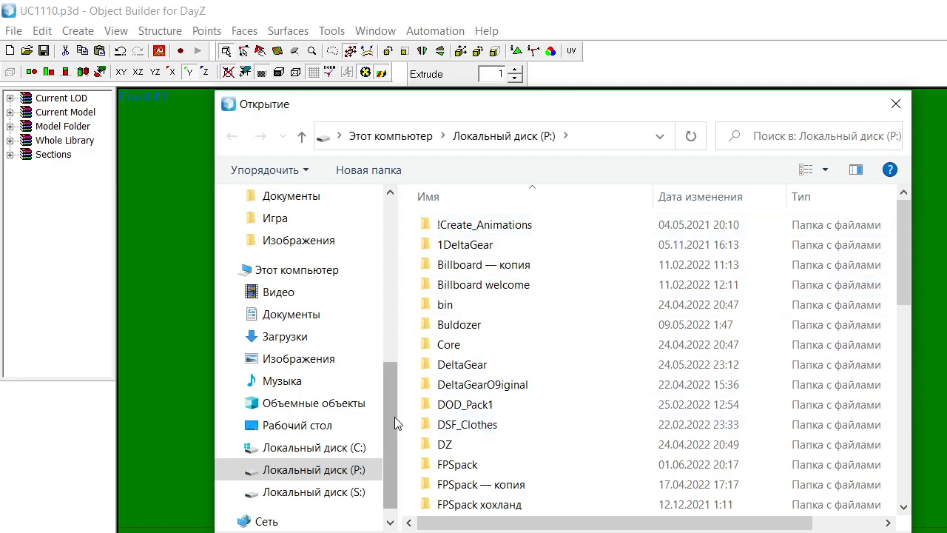
{"action": "scroll", "coordinate": [579, 355], "scroll_direction": "down", "scroll_amount": 7}
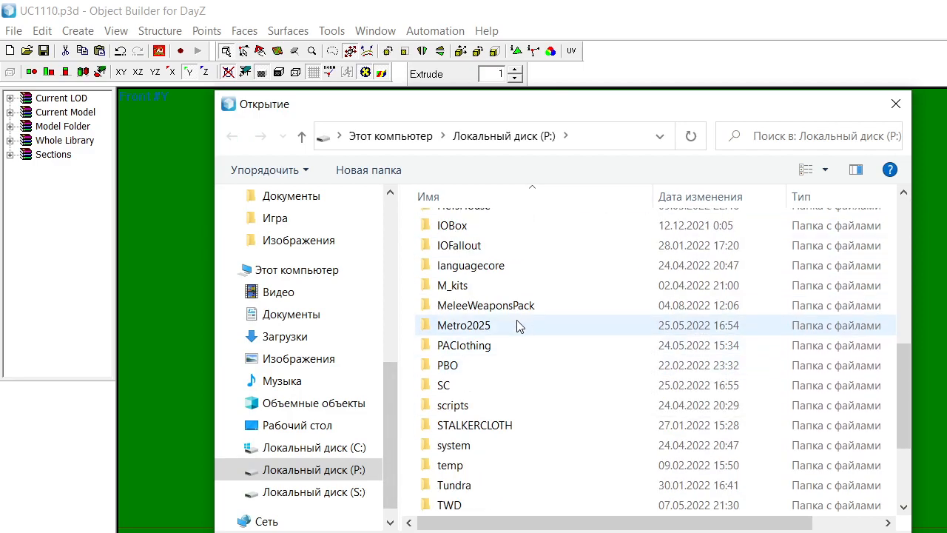
{"action": "left_click", "coordinate": [524, 310]}
{"action": "double_click", "coordinate": [523, 311]}
{"action": "double_click", "coordinate": [531, 228]}
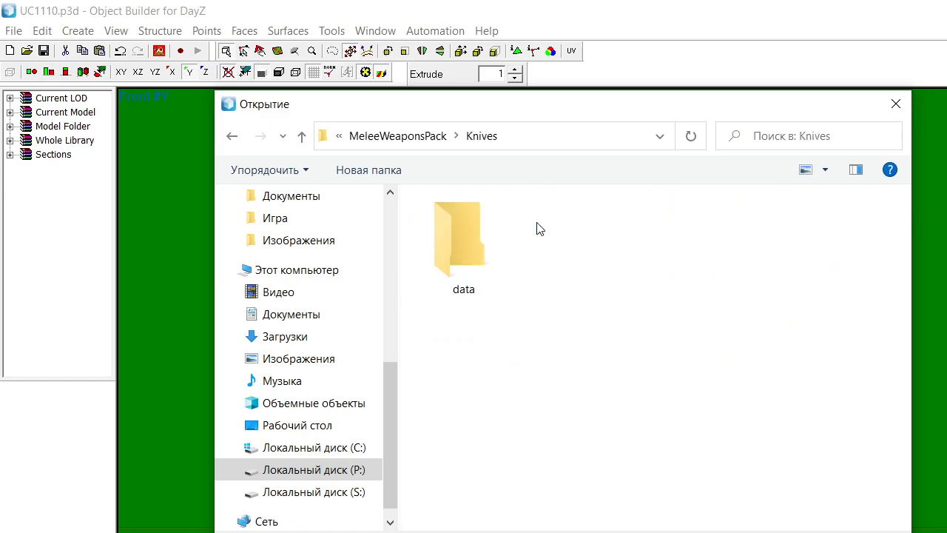
{"action": "double_click", "coordinate": [471, 253]}
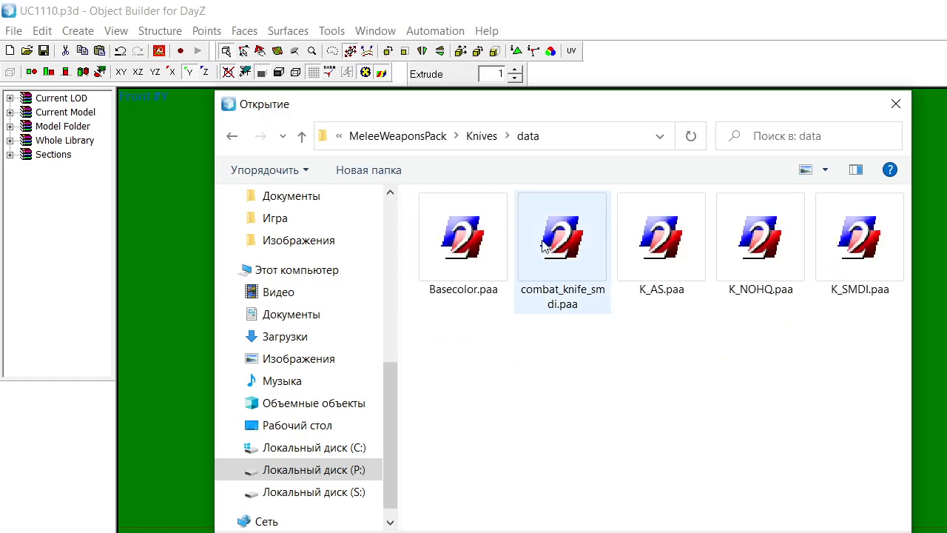
{"action": "double_click", "coordinate": [463, 240]}
Set the faces' material to combat_knife.rvmat from the data folder and apply the face properties
{"action": "left_click", "coordinate": [693, 472]}
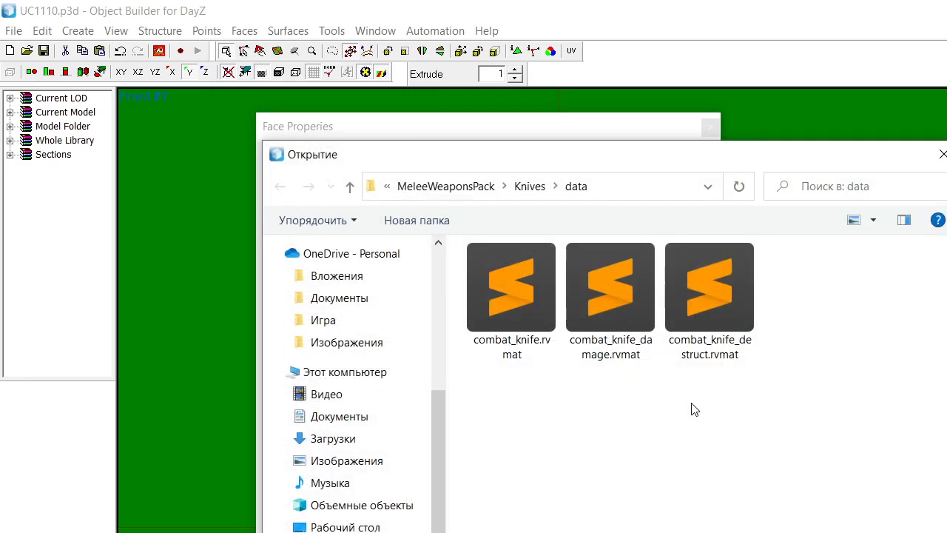
{"action": "double_click", "coordinate": [517, 278]}
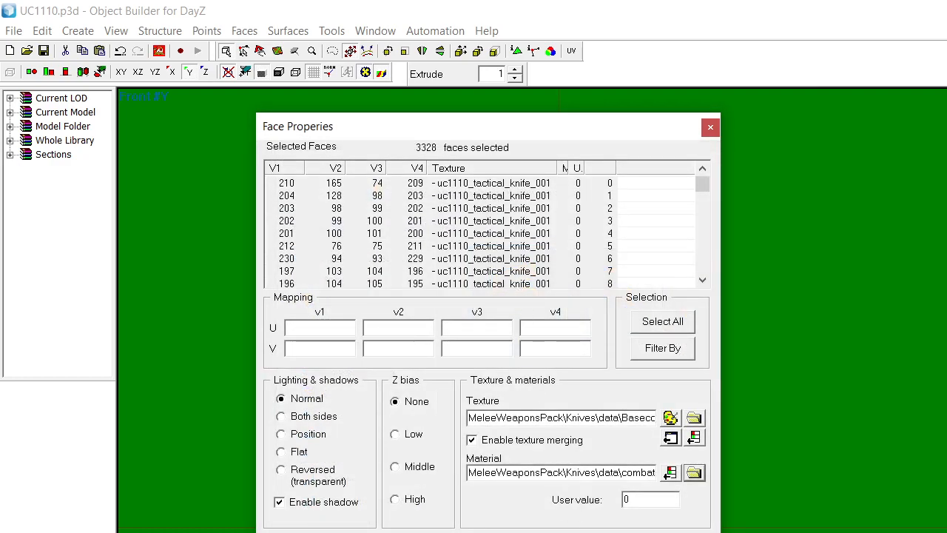
{"action": "key", "text": "Return"}
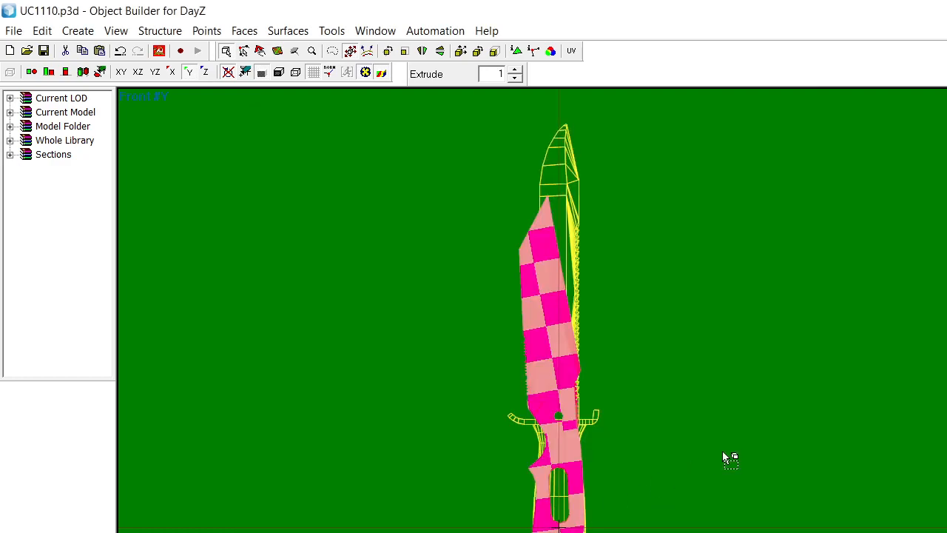
{"action": "left_click", "coordinate": [822, 493]}
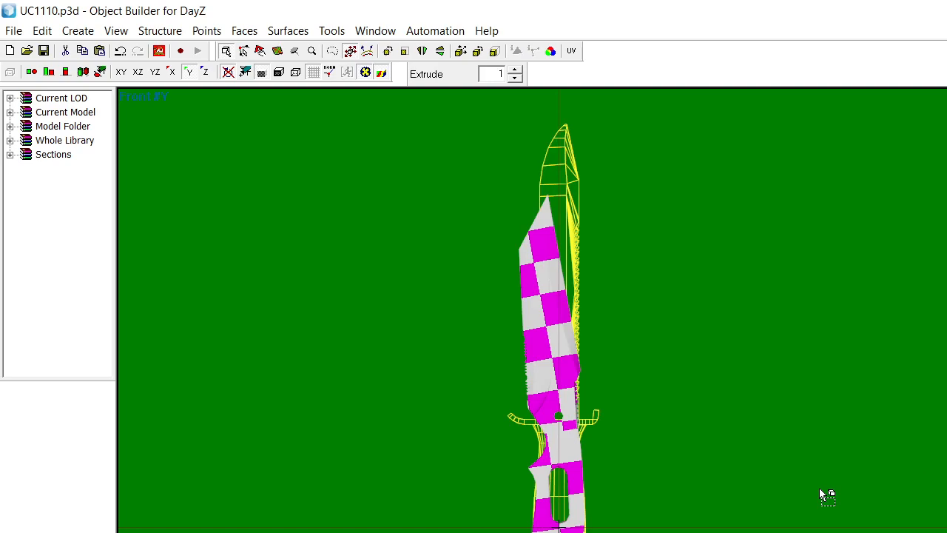
{"action": "key", "text": "ctrl+a"}
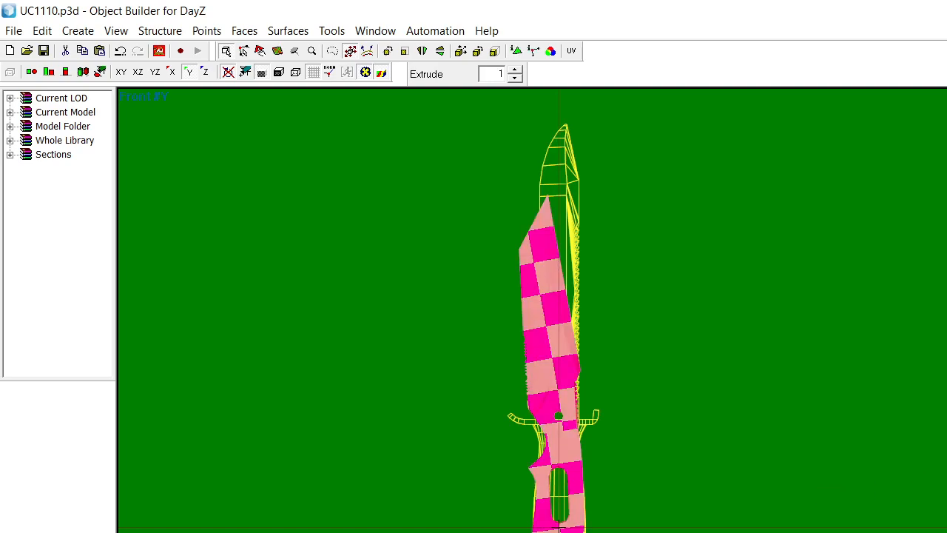
{"action": "left_click", "coordinate": [842, 489]}
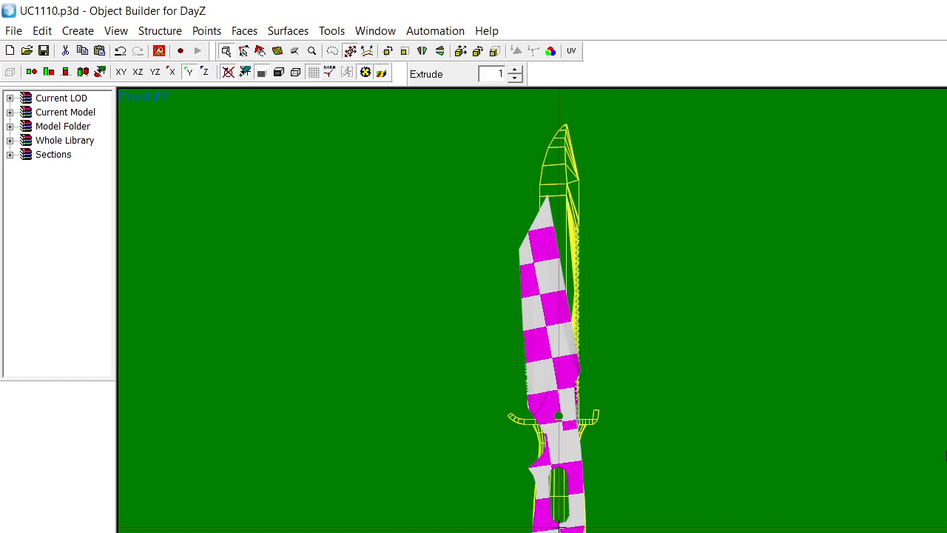
{"action": "key", "text": "ctrl+a"}
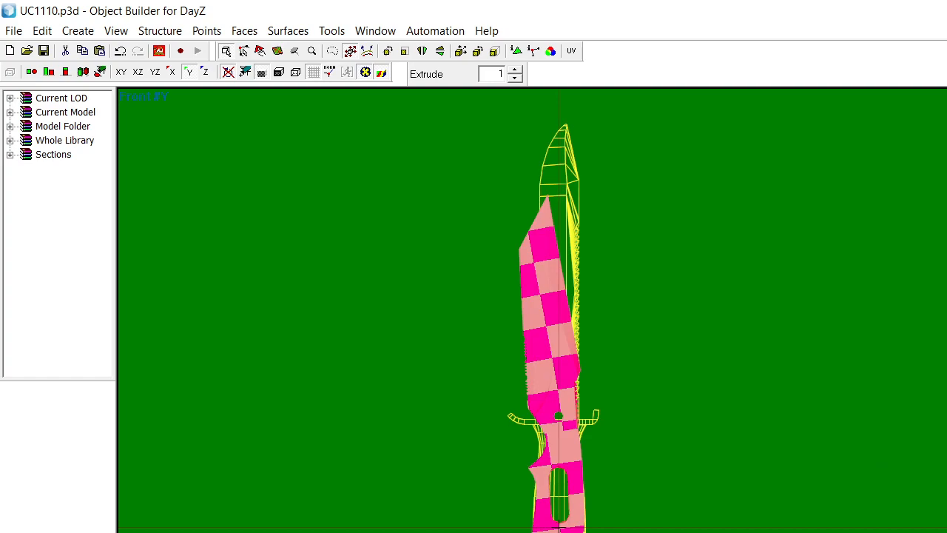
{"action": "left_click", "coordinate": [845, 478]}
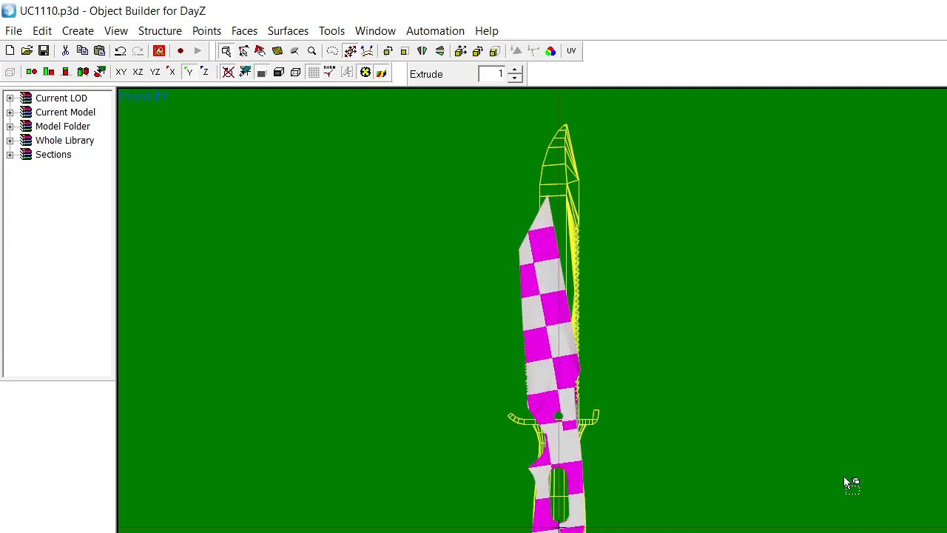
{"action": "key", "text": "ctrl+a"}
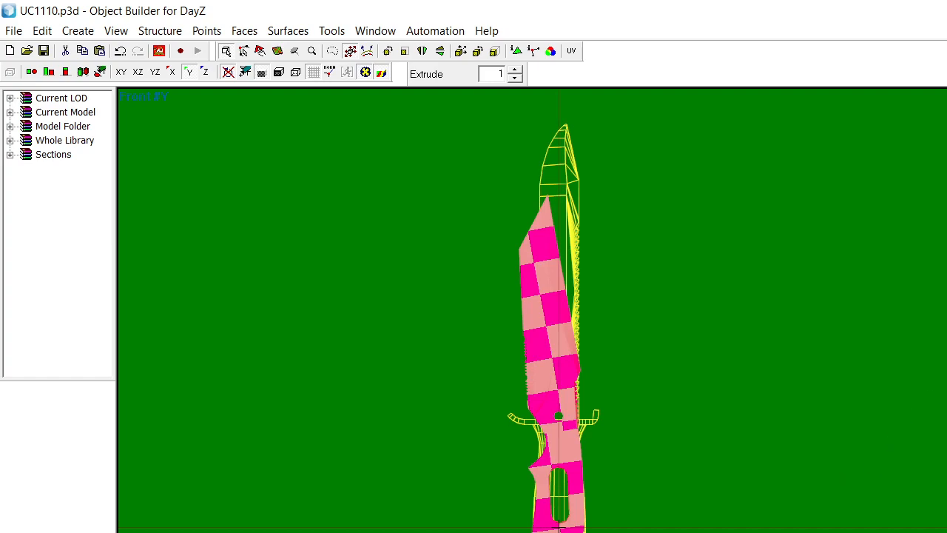
Go through the neighbouring LODs of the knife model, selecting all geometry in each one
{"action": "key", "text": "Page_Down"}
{"action": "key", "text": "ctrl+a"}
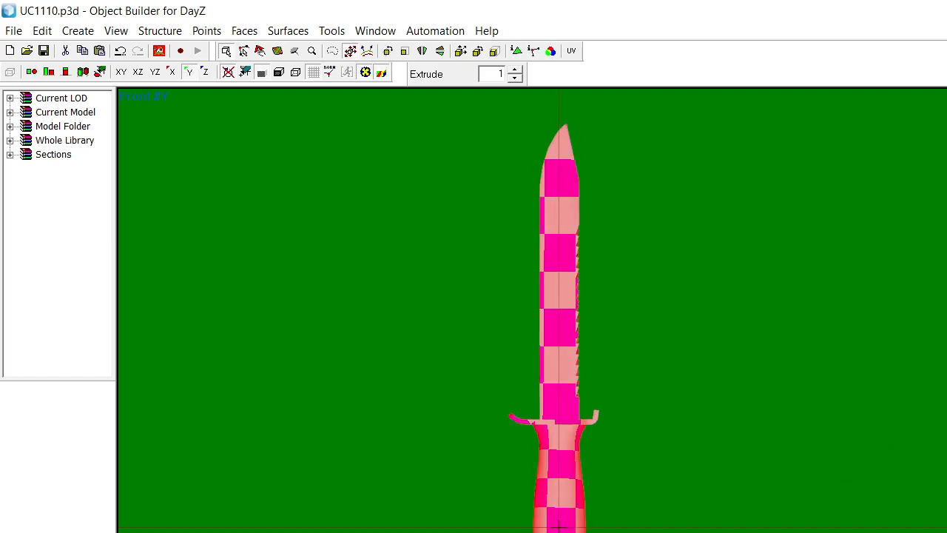
{"action": "key", "text": "Page_Down"}
{"action": "key", "text": "ctrl+a"}
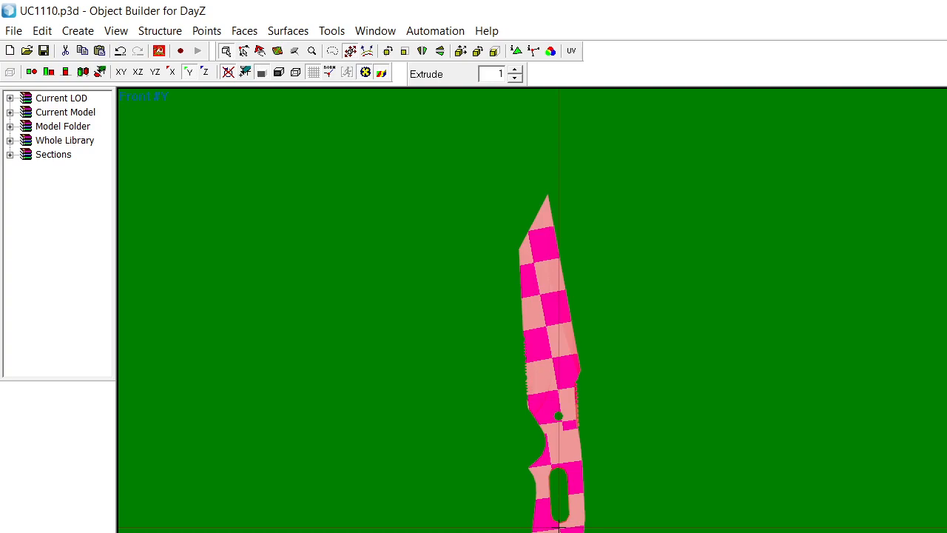
{"action": "key", "text": "Page_Down"}
{"action": "key", "text": "ctrl+a"}
{"action": "key", "text": "Page_Up"}
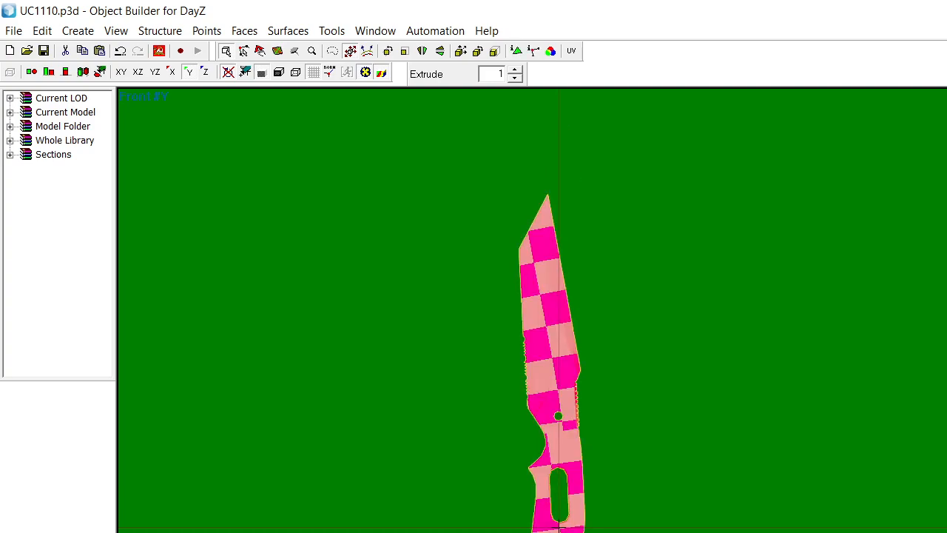
Compare the LOD containing the other combat knife with the UC1110 LOD, selecting all geometry in each
{"action": "key", "text": "Page_Down"}
{"action": "key", "text": "ctrl+a"}
{"action": "key", "text": "Page_Up"}
{"action": "key", "text": "Page_Down"}
{"action": "key", "text": "ctrl+a"}
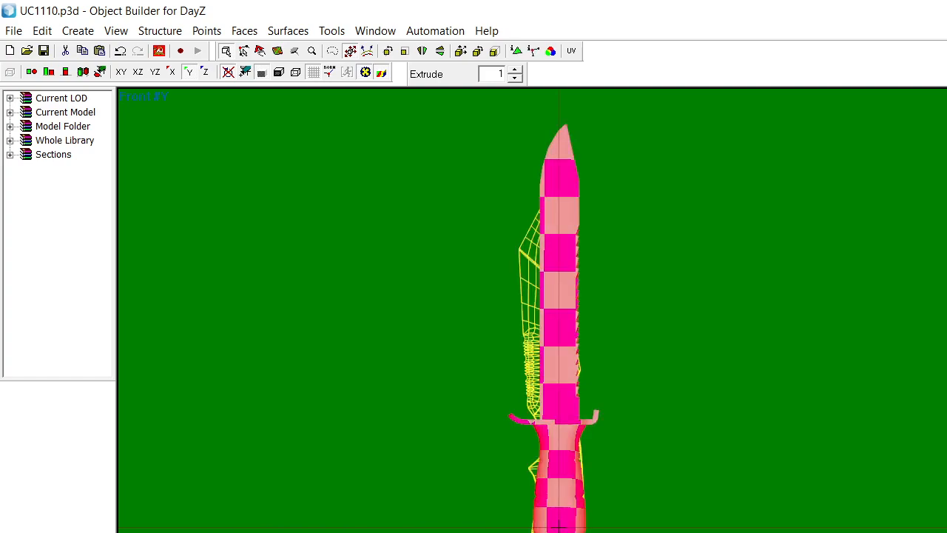
{"action": "key", "text": "Page_Up"}
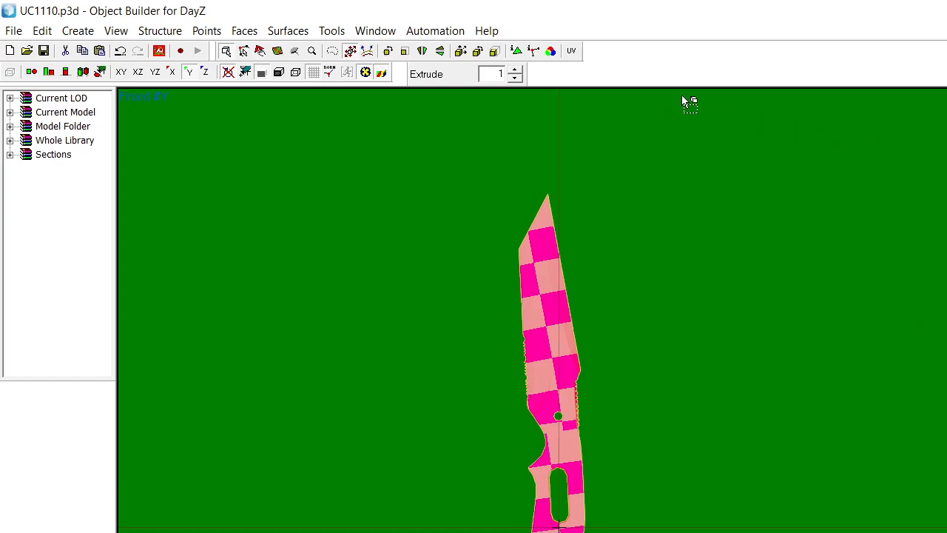
Merge the knife's nearby points with Merge near, using the detected minimum distance between points
{"action": "left_click", "coordinate": [206, 30]}
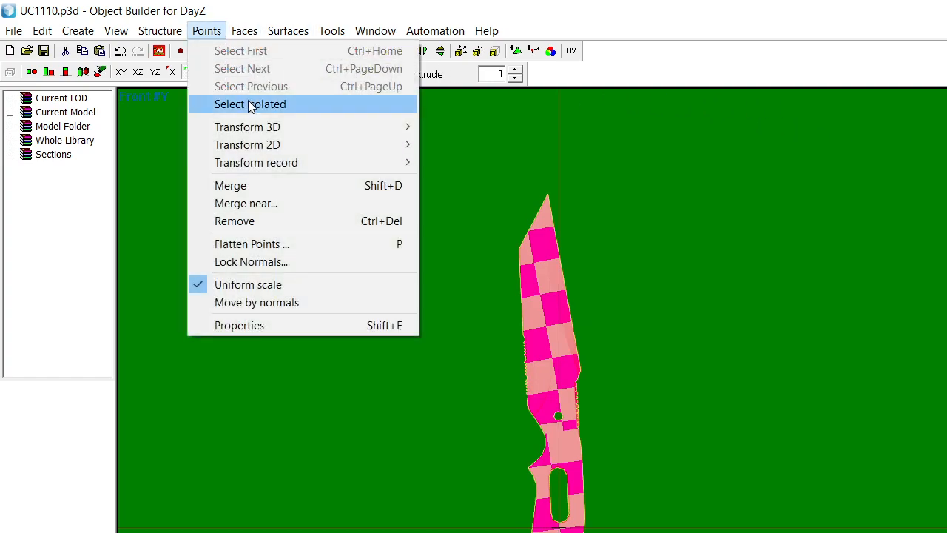
{"action": "left_click", "coordinate": [255, 203]}
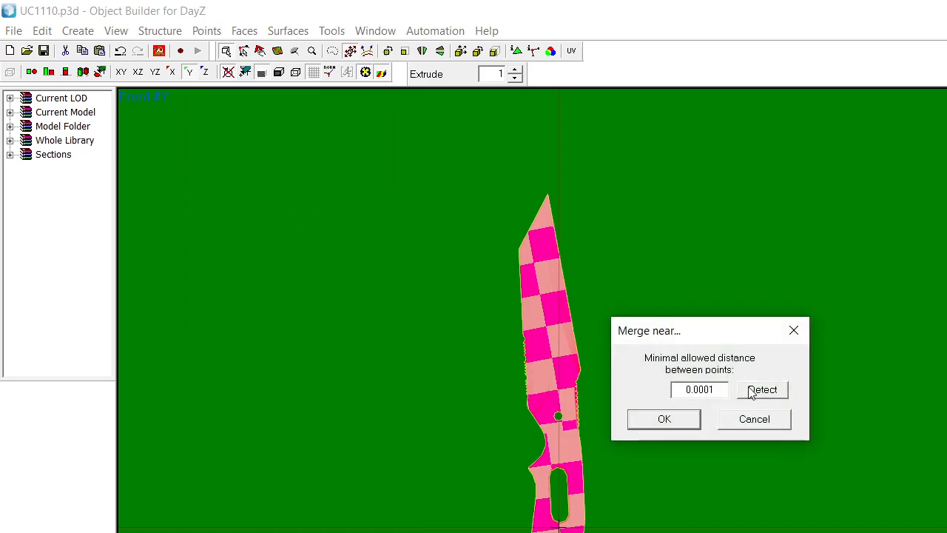
{"action": "left_click", "coordinate": [694, 420]}
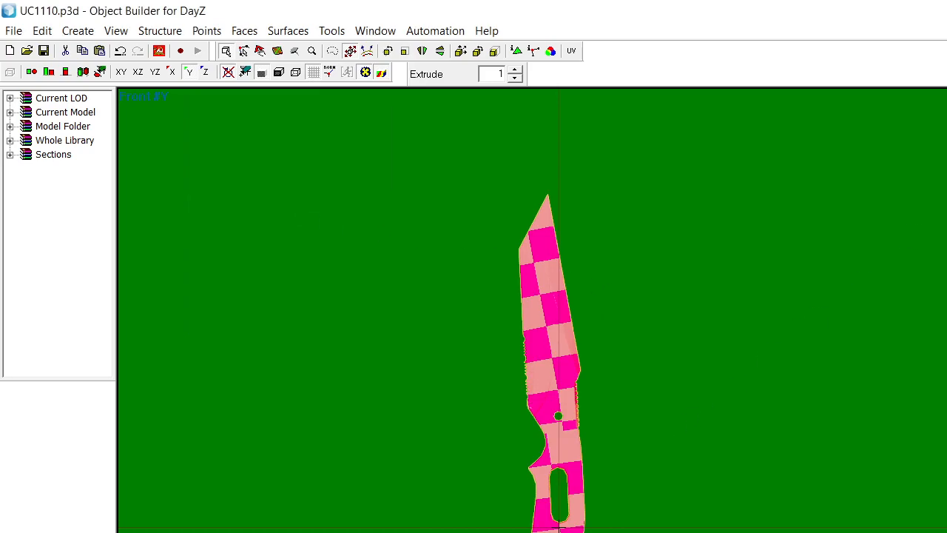
{"action": "left_click", "coordinate": [207, 30]}
{"action": "left_click", "coordinate": [255, 202]}
{"action": "left_click", "coordinate": [758, 389]}
{"action": "left_click", "coordinate": [667, 419]}
Merge the LOD's nearby points at a detected distance of 0.00209712, and run Merge near once more
{"action": "left_click", "coordinate": [206, 31]}
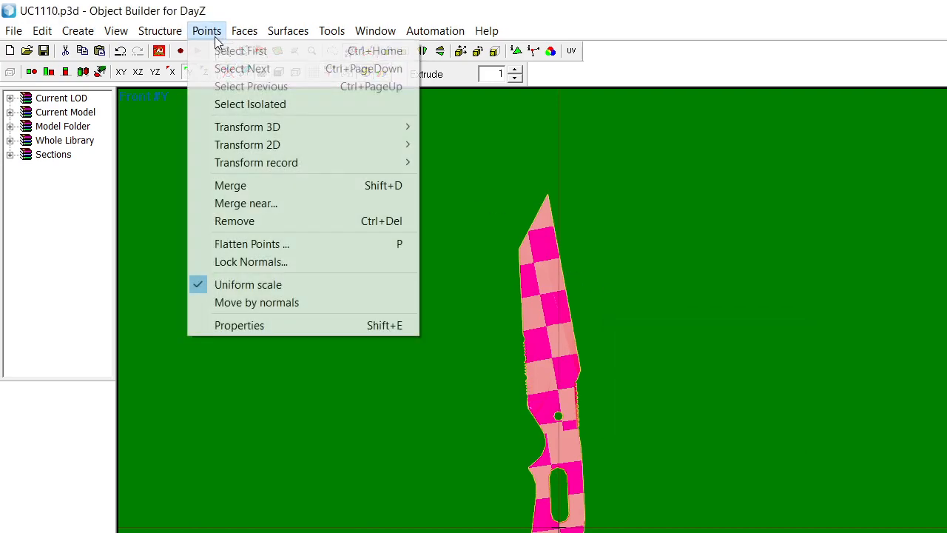
{"action": "left_click", "coordinate": [254, 203]}
{"action": "left_click", "coordinate": [758, 389]}
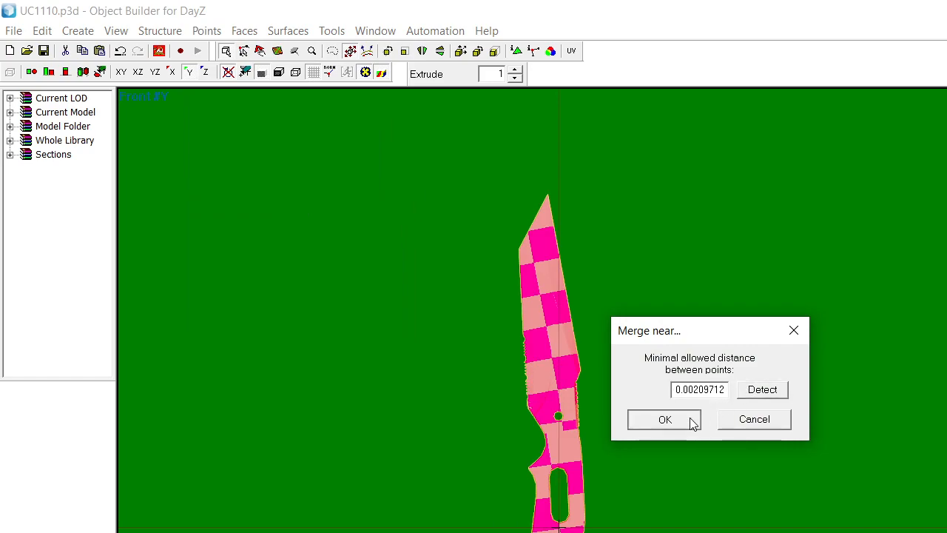
{"action": "left_click", "coordinate": [690, 419]}
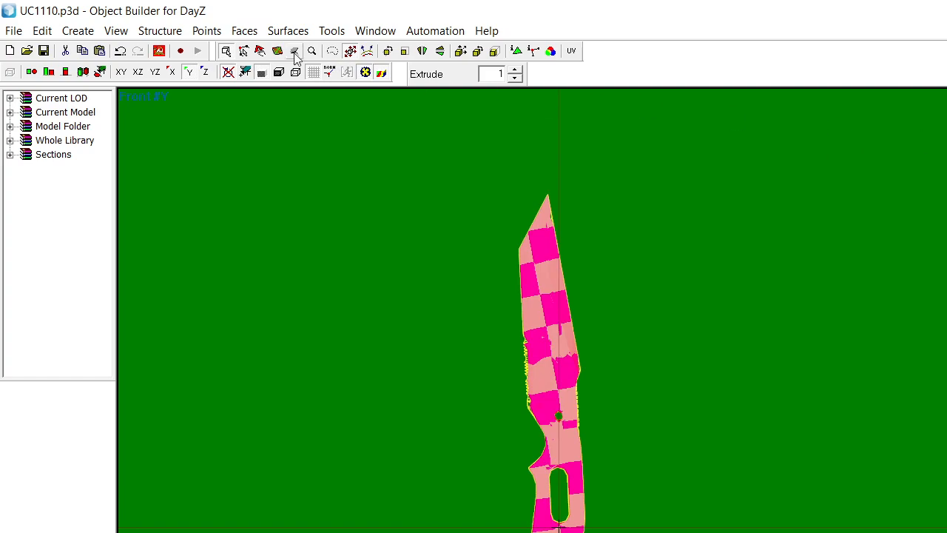
{"action": "left_click", "coordinate": [207, 30]}
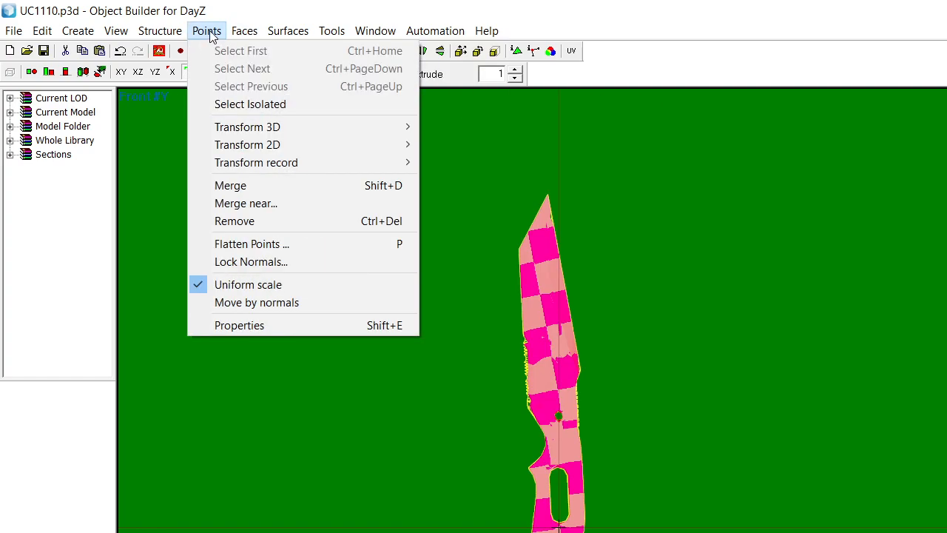
{"action": "left_click", "coordinate": [264, 197]}
{"action": "left_click", "coordinate": [666, 418]}
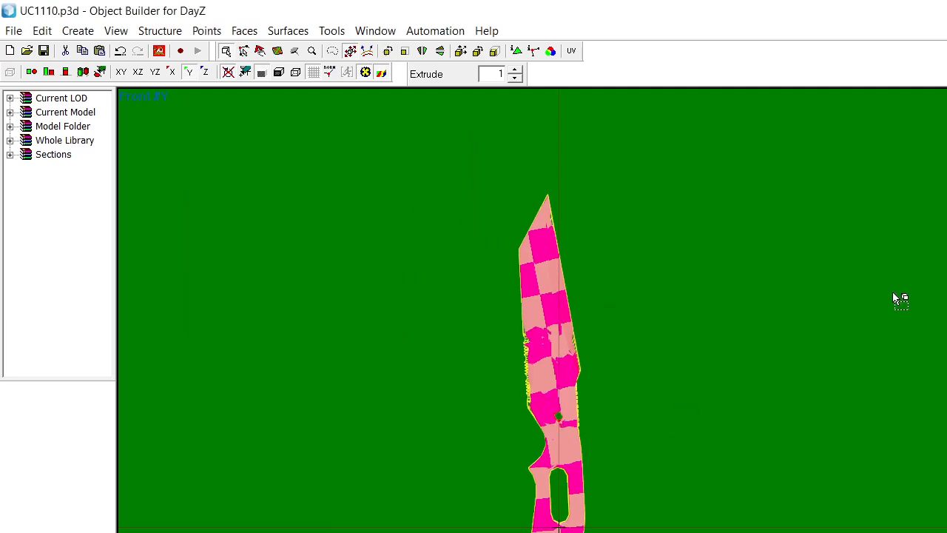
Simplify the following LOD by merging its nearby points repeatedly, using a detected distance of 0.00399539 for the final pass
{"action": "left_click", "coordinate": [207, 30]}
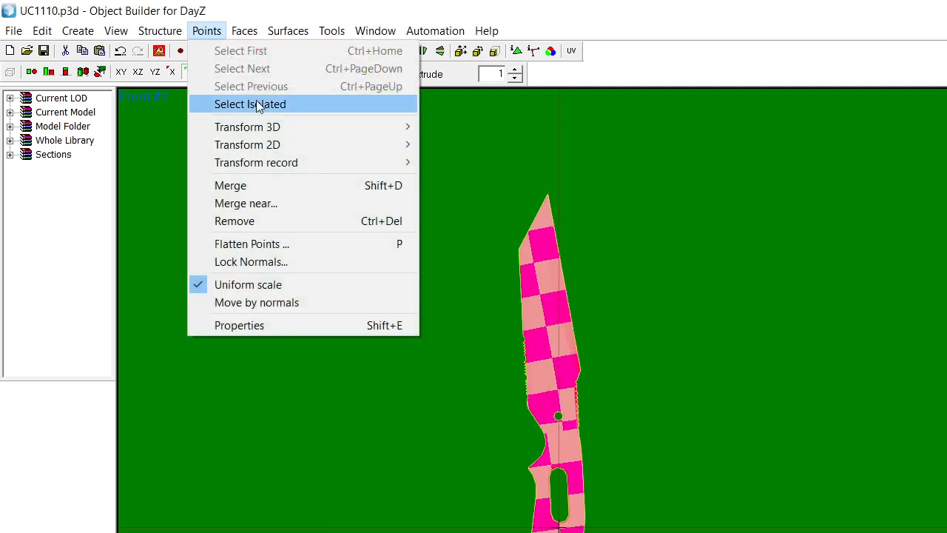
{"action": "left_click", "coordinate": [281, 202]}
{"action": "left_click", "coordinate": [665, 420]}
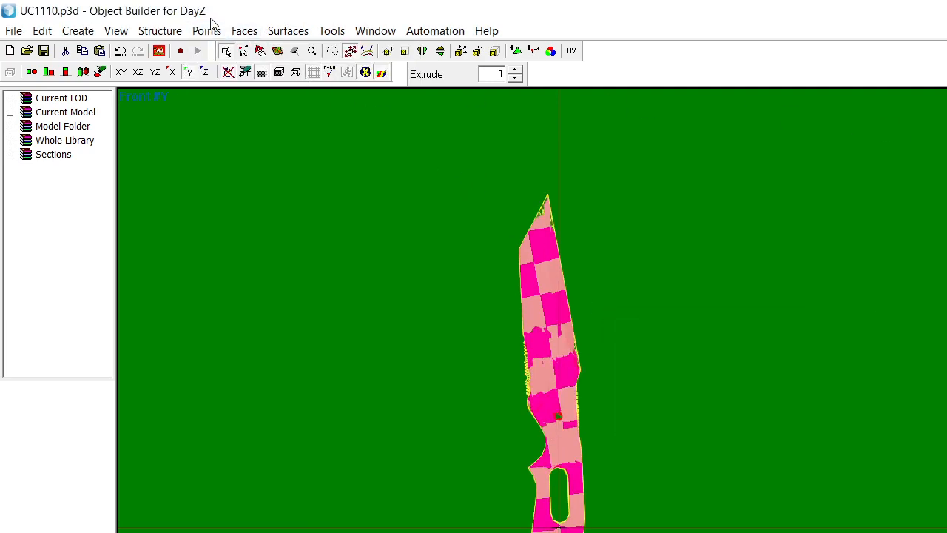
{"action": "left_click", "coordinate": [206, 30]}
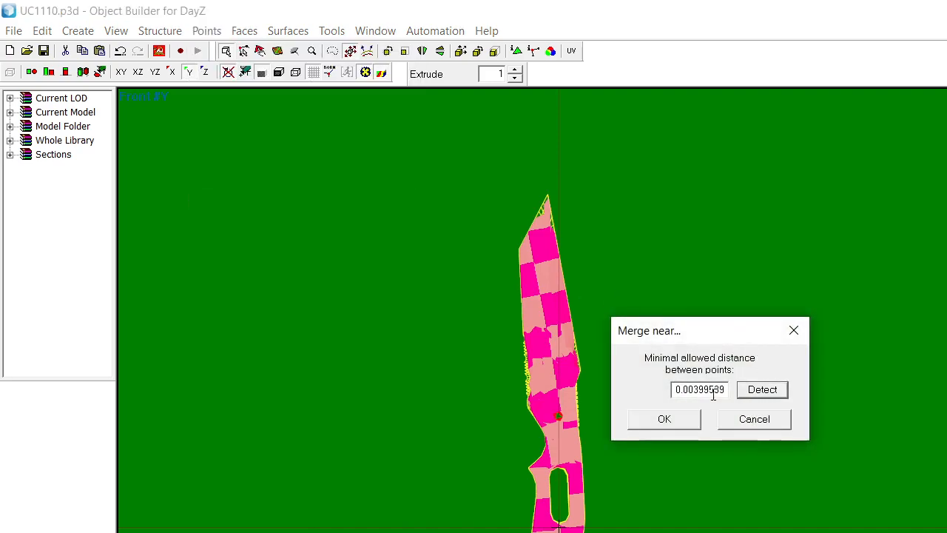
{"action": "left_click", "coordinate": [665, 419]}
Turn off solid shading and examine the simplified knife mesh as a wireframe around the serrations and blade
{"action": "left_click", "coordinate": [261, 72]}
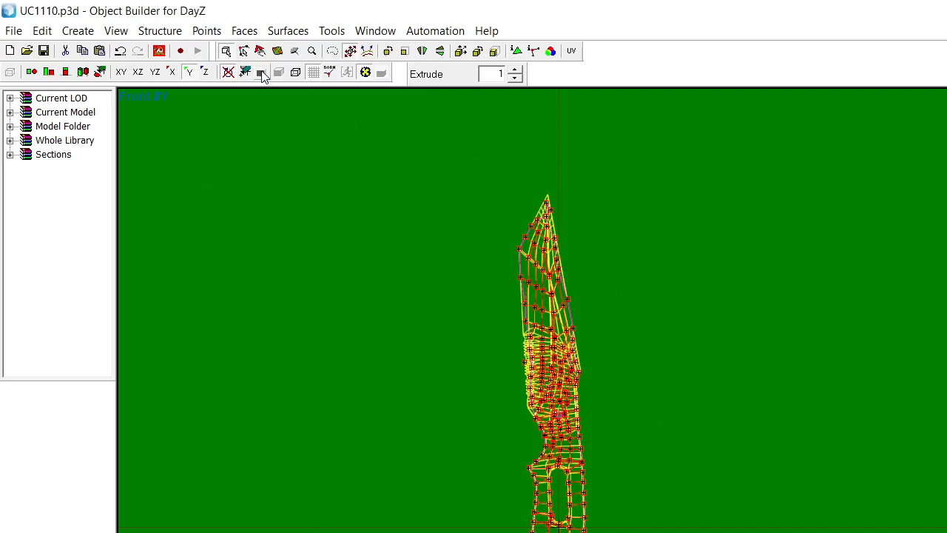
{"action": "scroll", "coordinate": [588, 348], "scroll_direction": "up", "scroll_amount": 5}
{"action": "scroll", "coordinate": [611, 316], "scroll_direction": "up", "scroll_amount": 1}
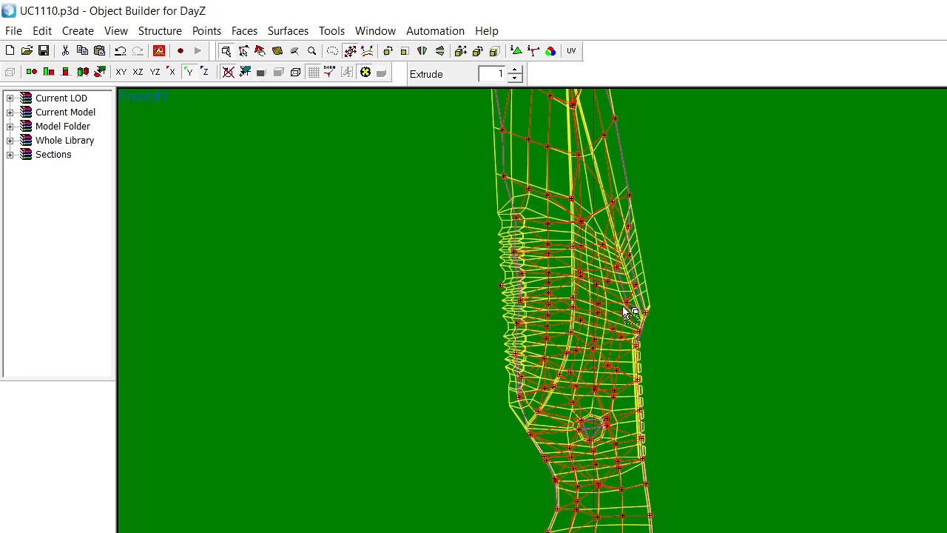
{"action": "scroll", "coordinate": [629, 312], "scroll_direction": "down", "scroll_amount": 3}
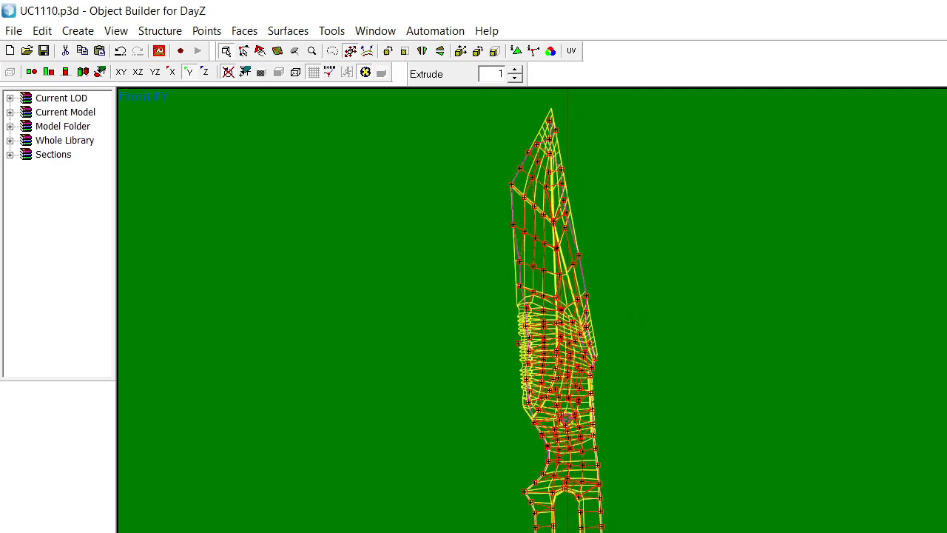
{"action": "scroll", "coordinate": [539, 410], "scroll_direction": "down", "scroll_amount": 2}
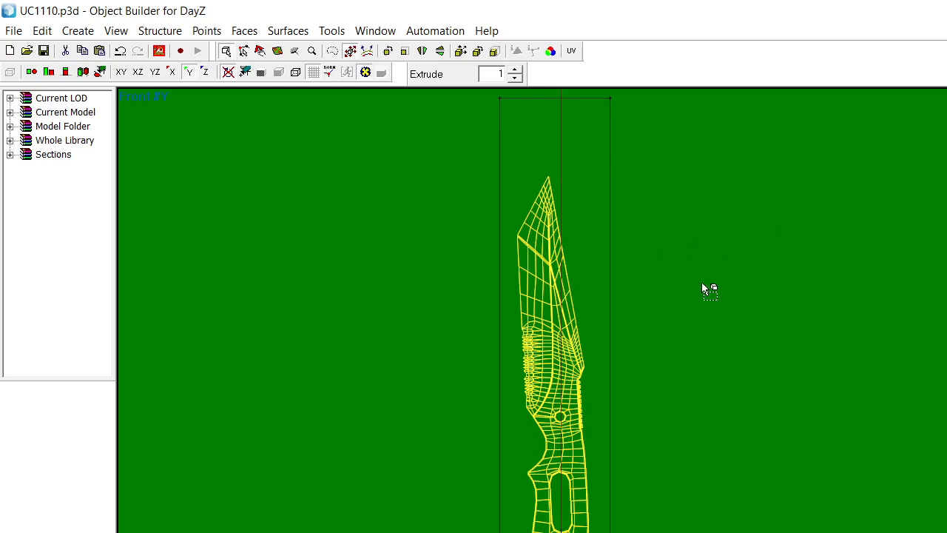
{"action": "scroll", "coordinate": [700, 306], "scroll_direction": "up", "scroll_amount": 1}
{"action": "scroll", "coordinate": [700, 306], "scroll_direction": "down", "scroll_amount": 1}
{"action": "scroll", "coordinate": [701, 309], "scroll_direction": "down", "scroll_amount": 1}
{"action": "key", "text": "ctrl+a"}
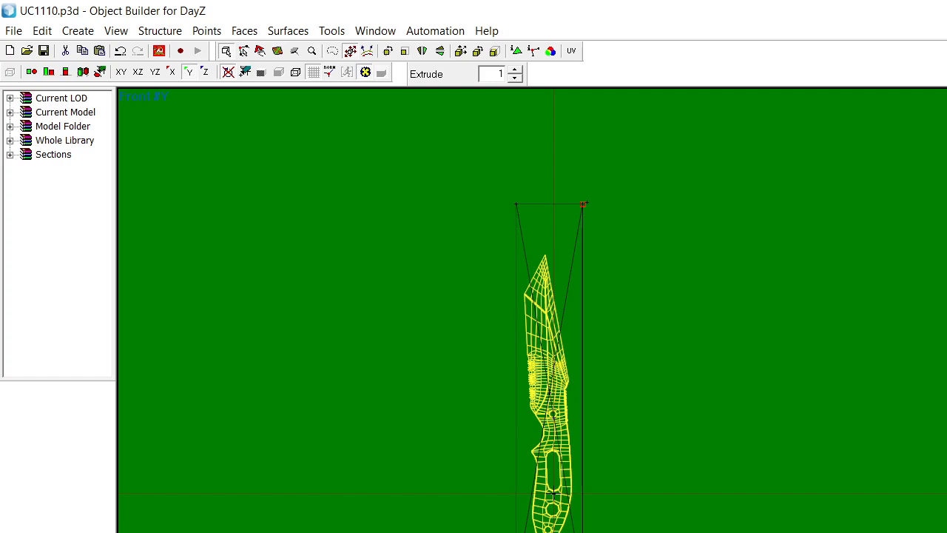
{"action": "left_click", "coordinate": [483, 170]}
{"action": "right_click_drag", "start_coordinate": [725, 321], "coordinate": [728, 329]}
{"action": "key", "text": "ctrl+z"}
Select the top vertices of the box around the knife and lower them to just above the blade tip
{"action": "left_click", "coordinate": [244, 52]}
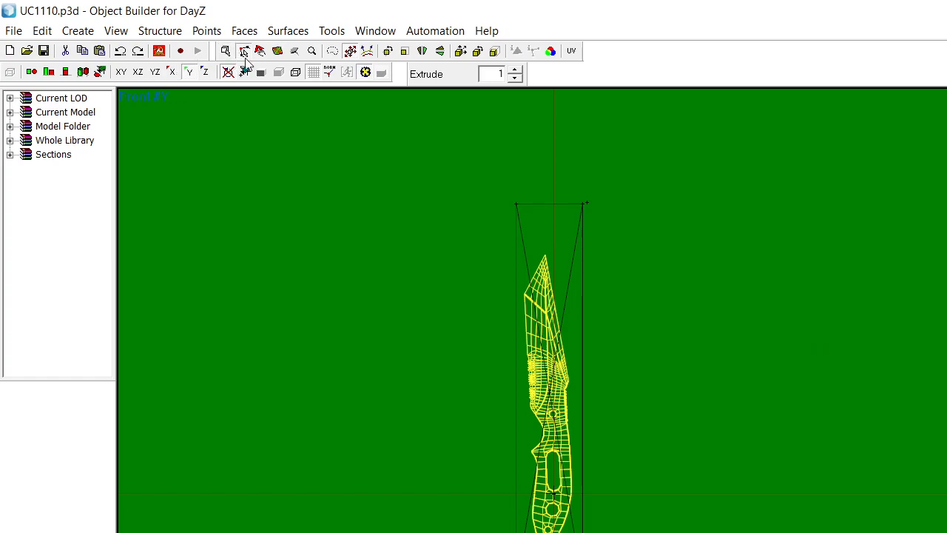
{"action": "left_click_drag", "start_coordinate": [481, 185], "coordinate": [583, 227]}
{"action": "left_click", "coordinate": [657, 397]}
{"action": "left_click_drag", "start_coordinate": [505, 190], "coordinate": [586, 219]}
{"action": "left_click_drag", "start_coordinate": [331, 157], "coordinate": [338, 199]}
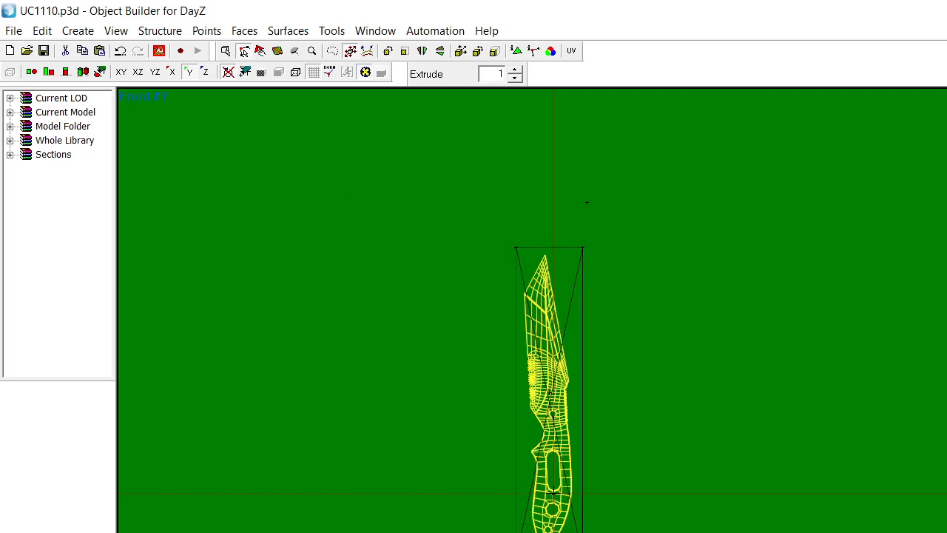
{"action": "key", "text": "ctrl+z"}
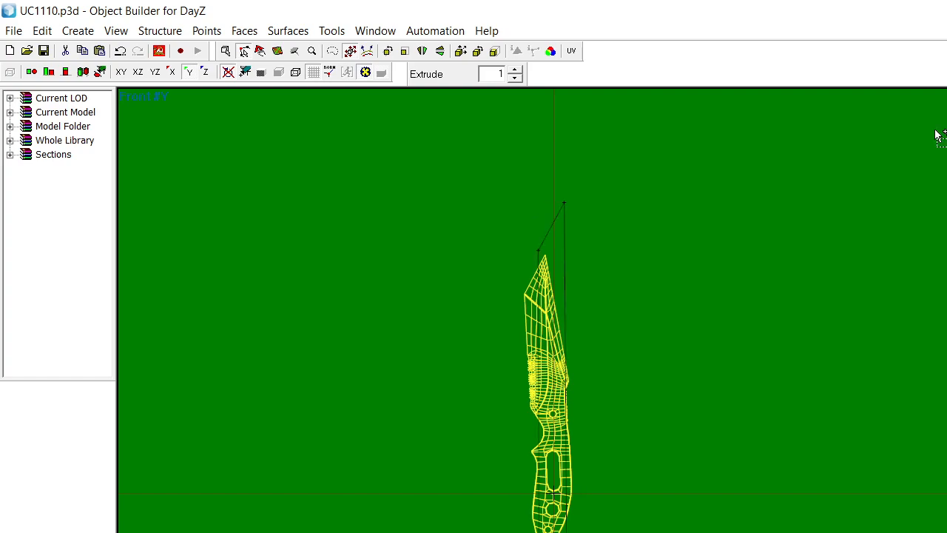
Move the narrow box's slanted top vertices down and sideways so they fit the knife's blade tip
{"action": "scroll", "coordinate": [592, 224], "scroll_direction": "up", "scroll_amount": 3}
{"action": "left_click_drag", "start_coordinate": [616, 192], "coordinate": [639, 218]}
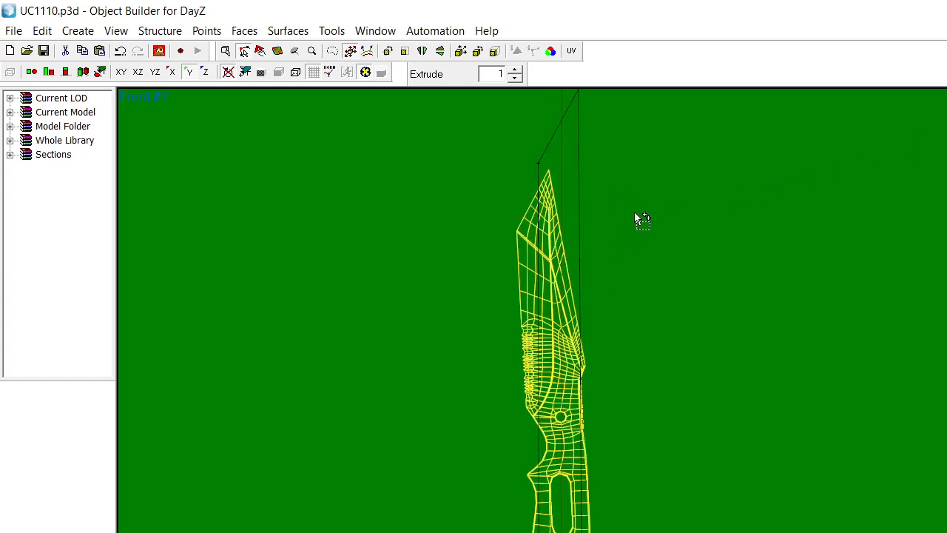
{"action": "scroll", "coordinate": [637, 215], "scroll_direction": "down", "scroll_amount": 2}
{"action": "left_click_drag", "start_coordinate": [535, 234], "coordinate": [587, 311]}
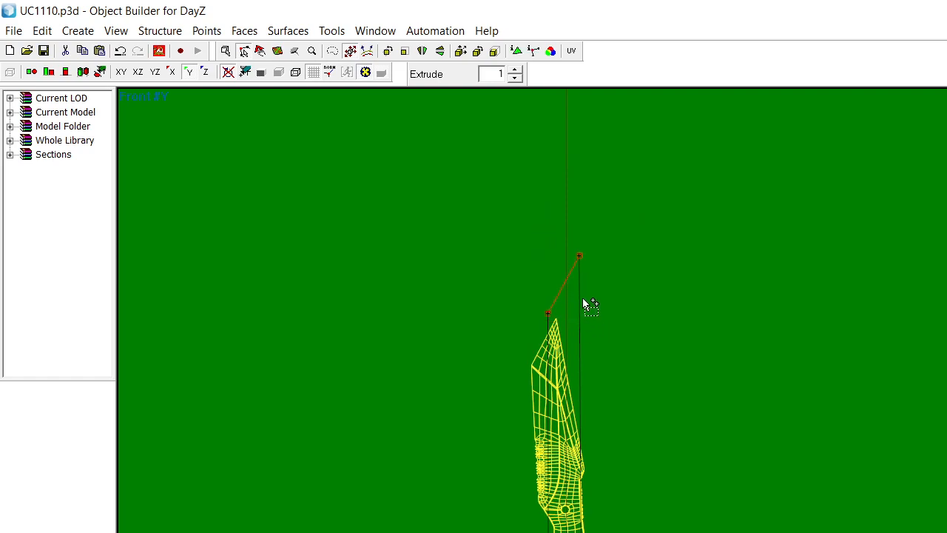
{"action": "left_click_drag", "start_coordinate": [370, 225], "coordinate": [372, 263], "text": "shift"}
{"action": "key", "text": "x"}
{"action": "left_click_drag", "start_coordinate": [305, 261], "coordinate": [322, 282], "text": "shift"}
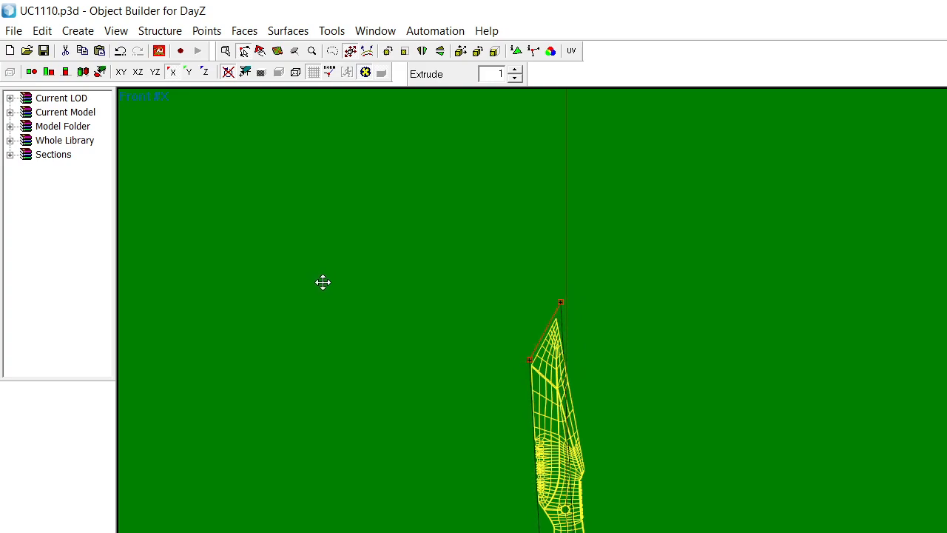
{"action": "left_click", "coordinate": [189, 72]}
{"action": "left_click_drag", "start_coordinate": [261, 185], "coordinate": [255, 195], "text": "shift"}
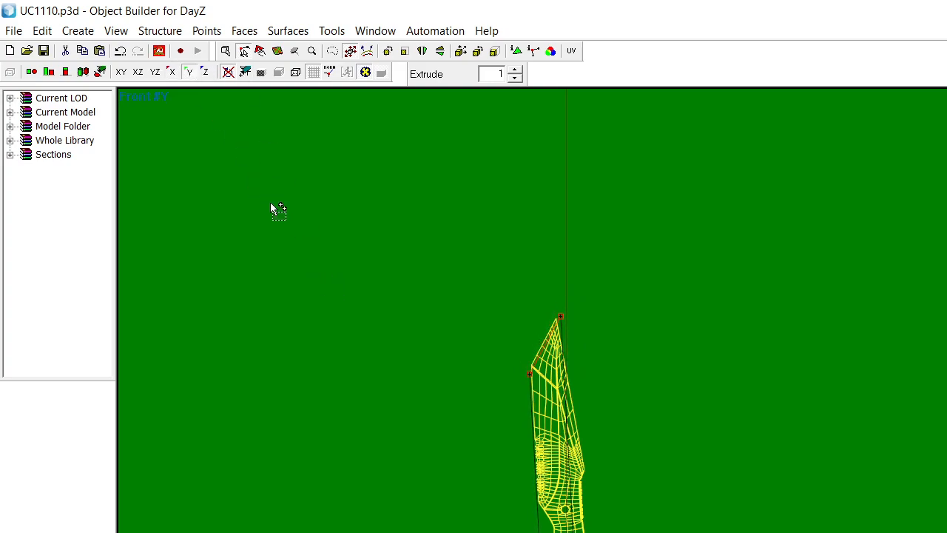
Move the narrow box's bottom vertices up and slightly sideways to meet the end of the knife handle
{"action": "middle_click_drag", "start_coordinate": [531, 532], "coordinate": [507, 476]}
{"action": "left_click_drag", "start_coordinate": [497, 460], "coordinate": [602, 495]}
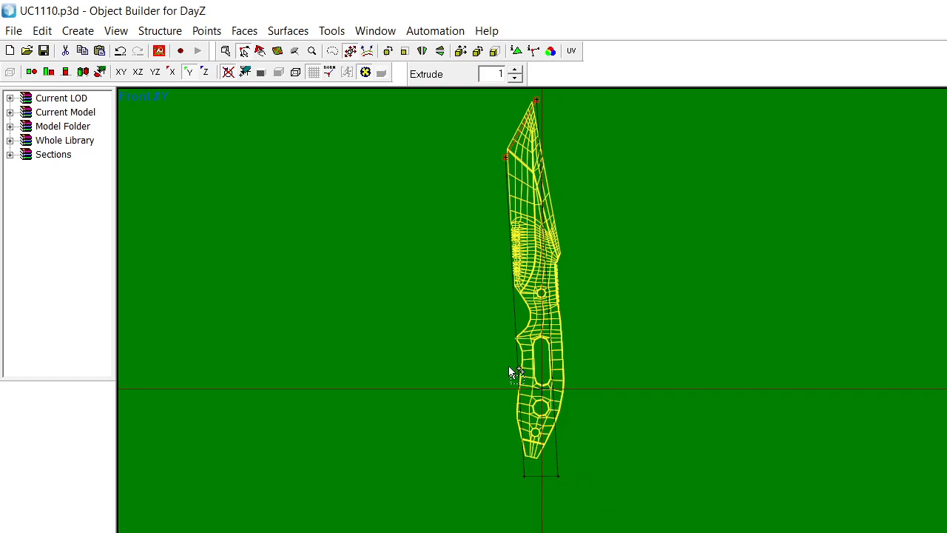
{"action": "left_click_drag", "start_coordinate": [306, 278], "coordinate": [300, 256], "text": "shift"}
{"action": "left_click", "coordinate": [173, 72]}
{"action": "left_click_drag", "start_coordinate": [236, 206], "coordinate": [230, 205], "text": "shift"}
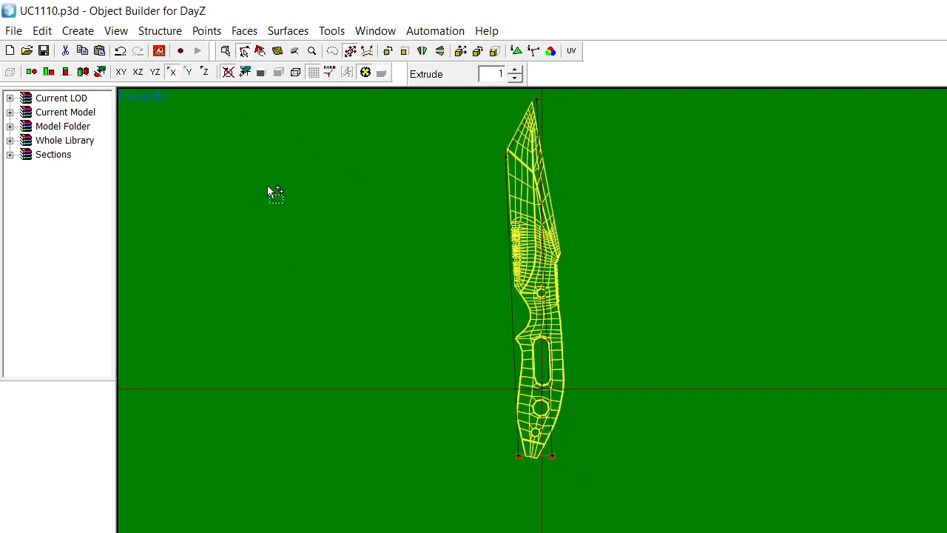
{"action": "left_click", "coordinate": [370, 251]}
Go to the next LOD and examine its separate points around the knife in the 3D preview and front view
{"action": "middle_click_drag", "start_coordinate": [697, 234], "coordinate": [775, 445]}
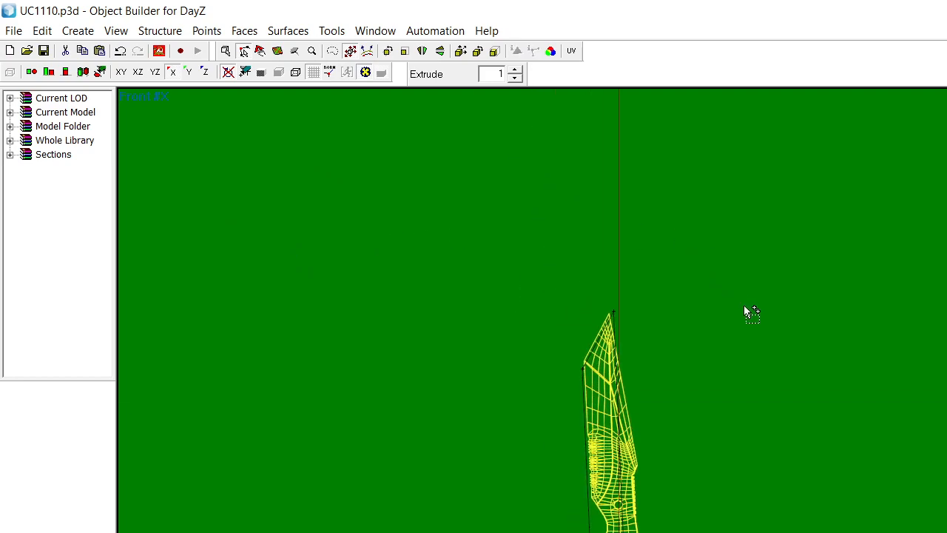
{"action": "scroll", "coordinate": [747, 309], "scroll_direction": "down", "scroll_amount": 2}
{"action": "middle_click_drag", "start_coordinate": [783, 406], "coordinate": [702, 378]}
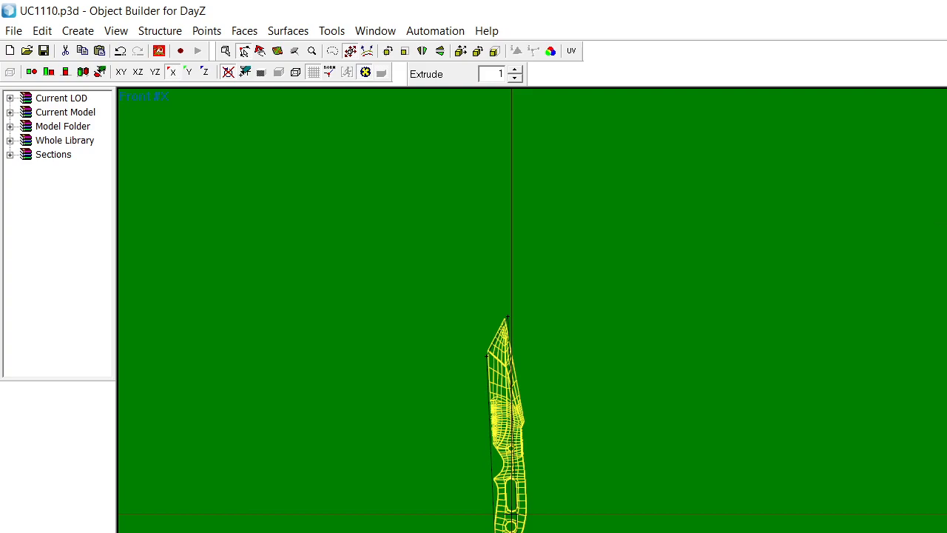
{"action": "key", "text": "Page_Down"}
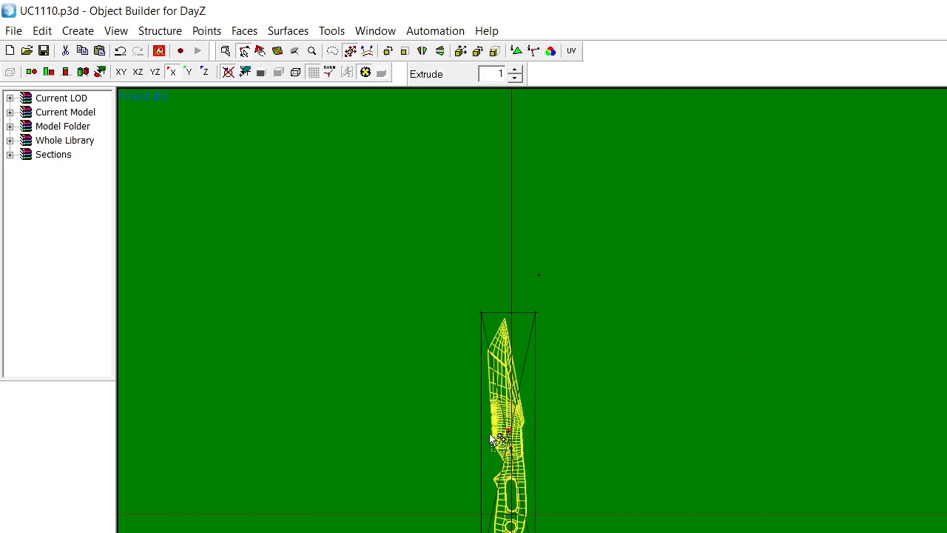
{"action": "left_click", "coordinate": [100, 72]}
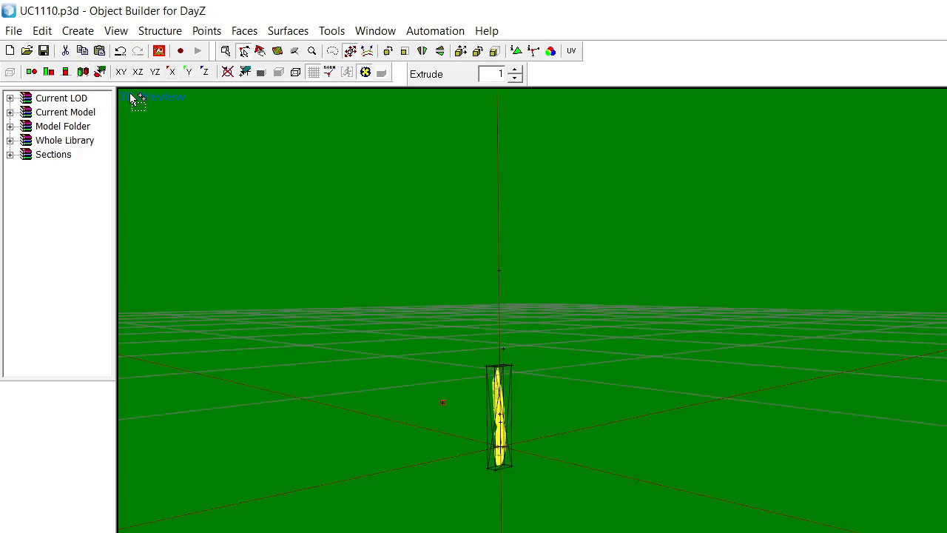
{"action": "middle_click_drag", "start_coordinate": [481, 327], "coordinate": [939, 505]}
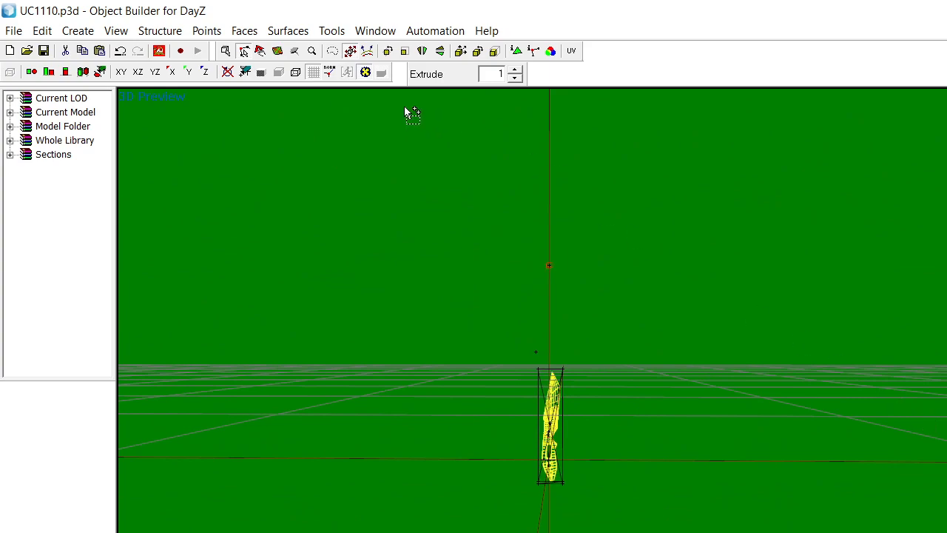
{"action": "key", "text": "KP_5"}
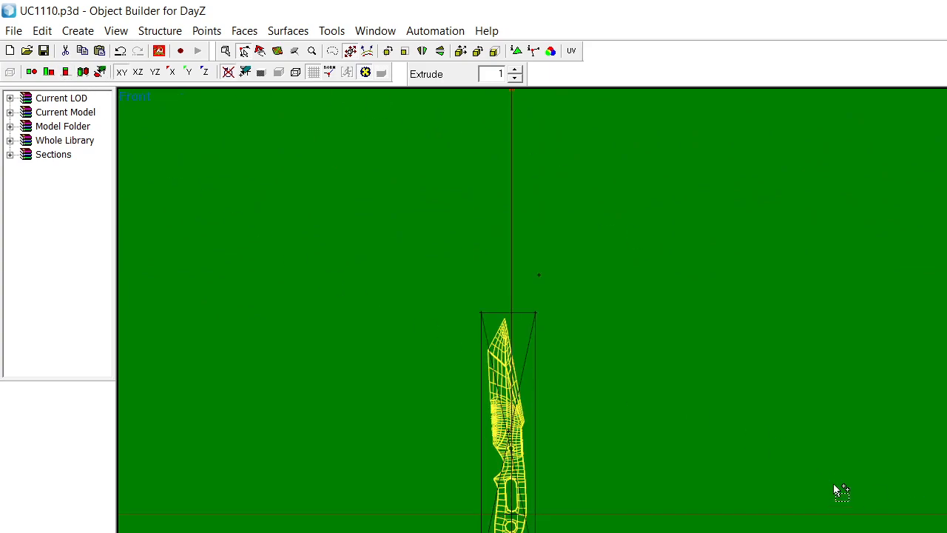
{"action": "scroll", "coordinate": [735, 456], "scroll_direction": "down", "scroll_amount": 3}
{"action": "middle_click_drag", "start_coordinate": [652, 259], "coordinate": [678, 333]}
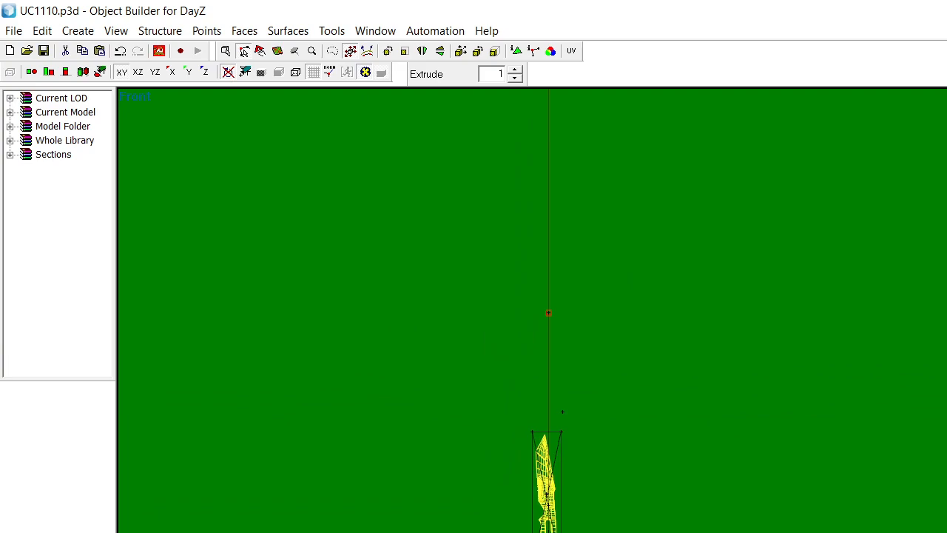
{"action": "left_click", "coordinate": [786, 422]}
{"action": "scroll", "coordinate": [718, 486], "scroll_direction": "up", "scroll_amount": 3}
{"action": "middle_click_drag", "start_coordinate": [710, 508], "coordinate": [700, 528]}
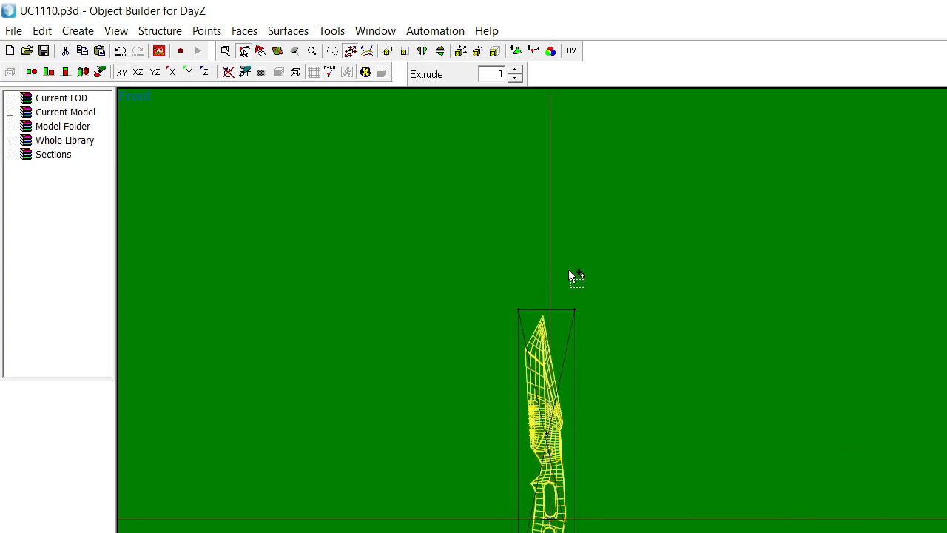
Restrict movement to the Y axis and lower the separate point above the knife's blade tip vertically
{"action": "middle_click_drag", "start_coordinate": [651, 220], "coordinate": [657, 224]}
{"action": "left_click", "coordinate": [188, 72]}
{"action": "left_click_drag", "start_coordinate": [427, 298], "coordinate": [434, 353]}
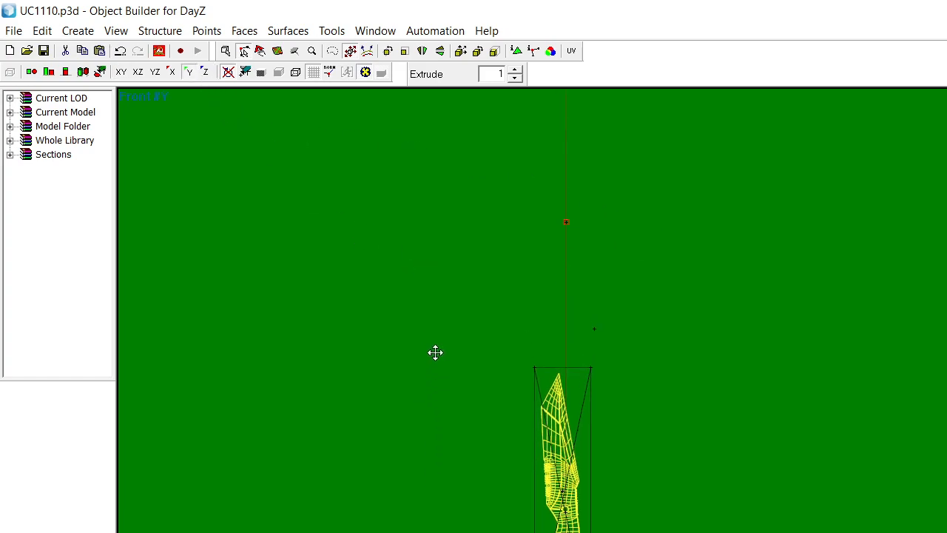
{"action": "key", "text": "ctrl+z"}
{"action": "scroll", "coordinate": [699, 353], "scroll_direction": "down", "scroll_amount": 3}
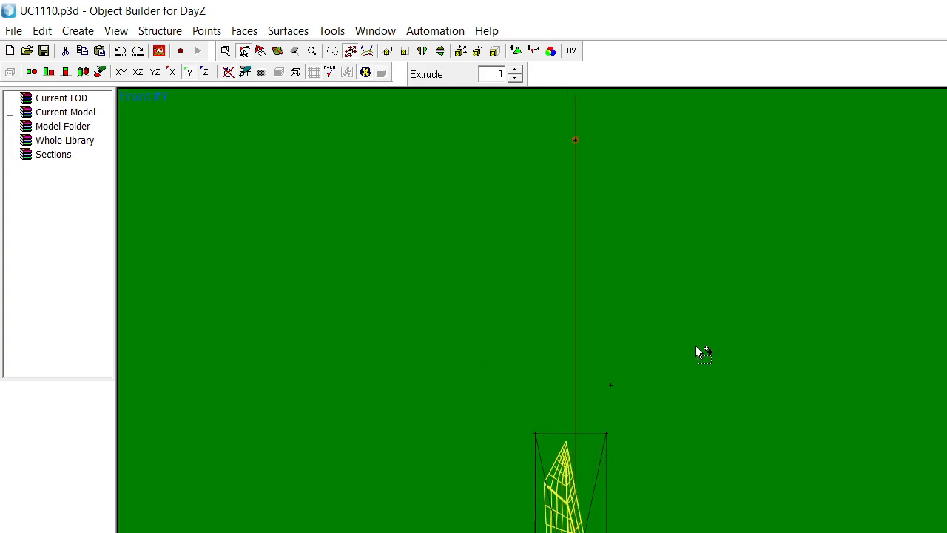
{"action": "left_click_drag", "start_coordinate": [691, 355], "coordinate": [691, 363]}
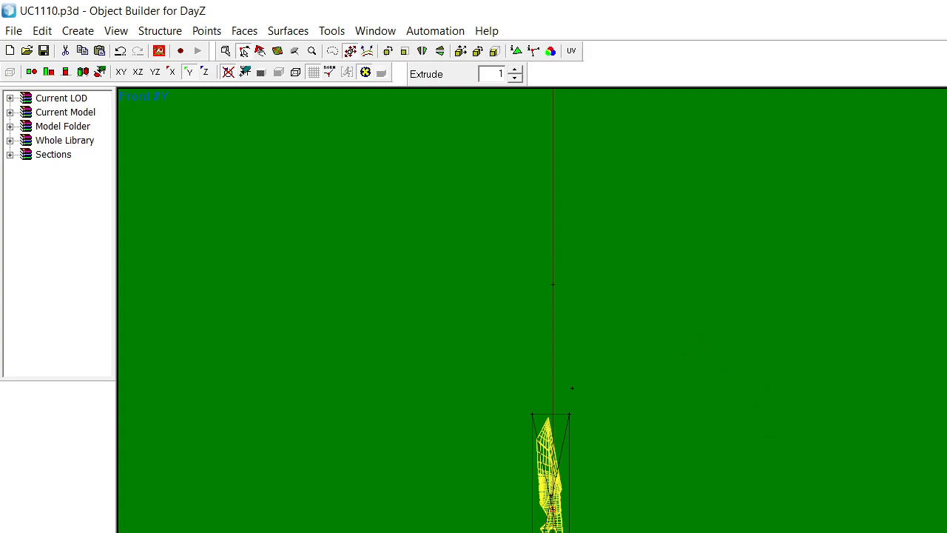
{"action": "scroll", "coordinate": [747, 502], "scroll_direction": "down", "scroll_amount": 1}
{"action": "scroll", "coordinate": [746, 500], "scroll_direction": "up", "scroll_amount": 1}
Step back through the LODs to the detailed knife mesh, clear the selection and view its blade
{"action": "key", "text": "Page_Down"}
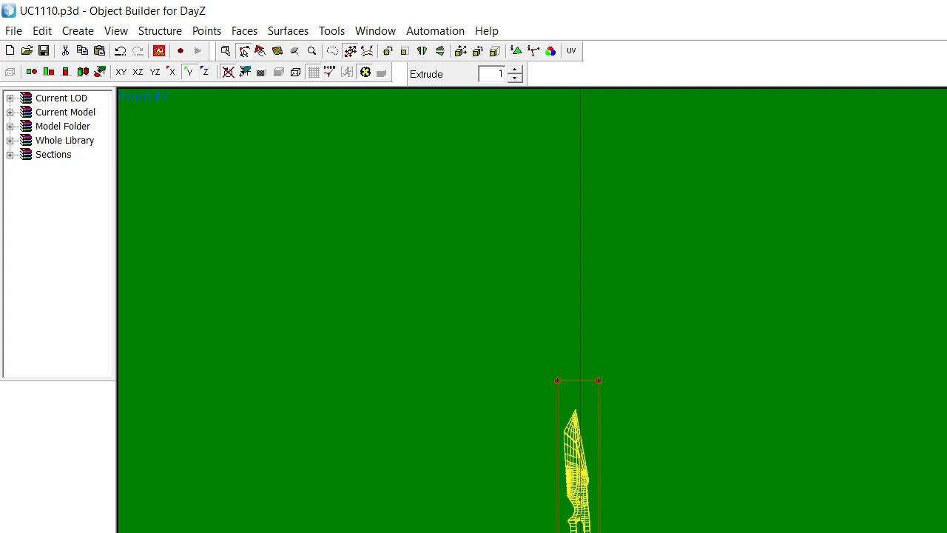
{"action": "key", "text": "Page_Down"}
{"action": "key", "text": "Page_Down"}
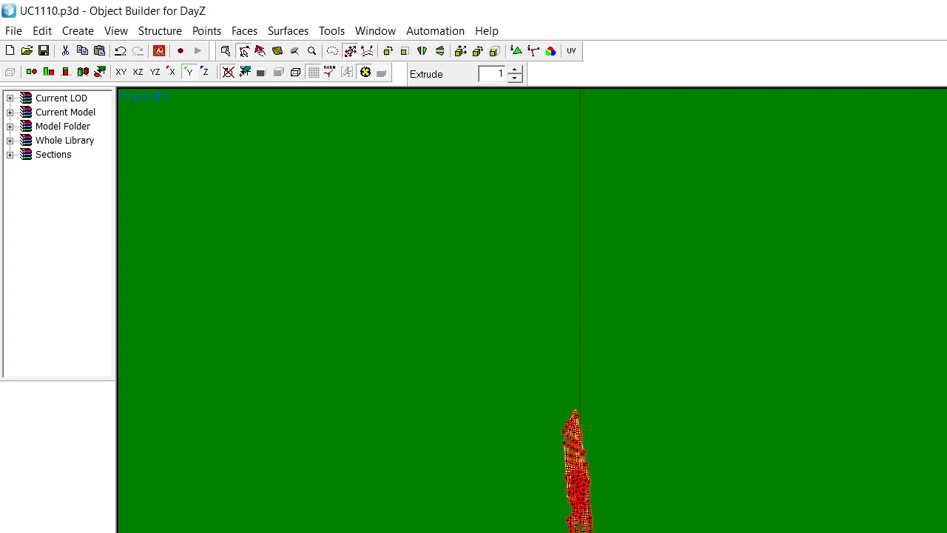
{"action": "key", "text": "Page_Down"}
{"action": "key", "text": "Page_Down"}
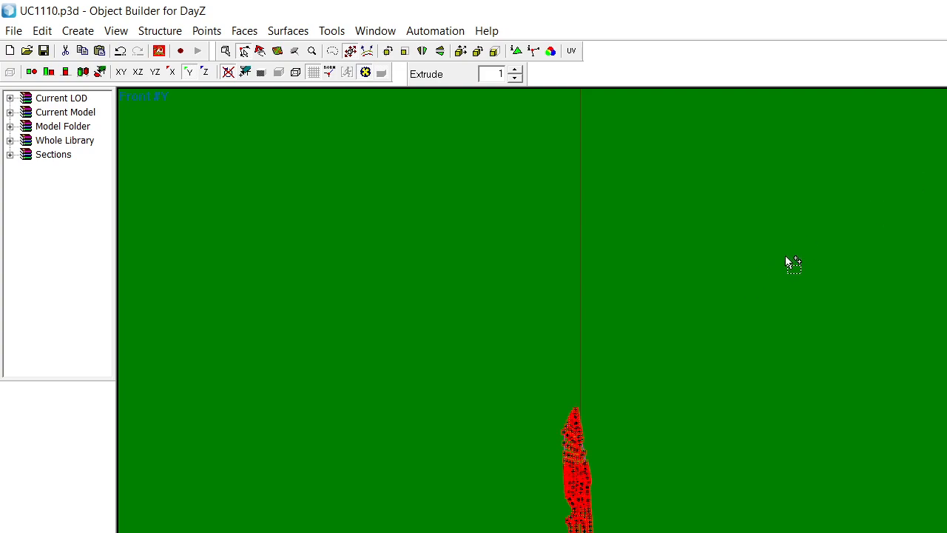
{"action": "right_click_drag", "start_coordinate": [589, 416], "coordinate": [697, 477]}
{"action": "left_click_drag", "start_coordinate": [696, 477], "coordinate": [648, 390]}
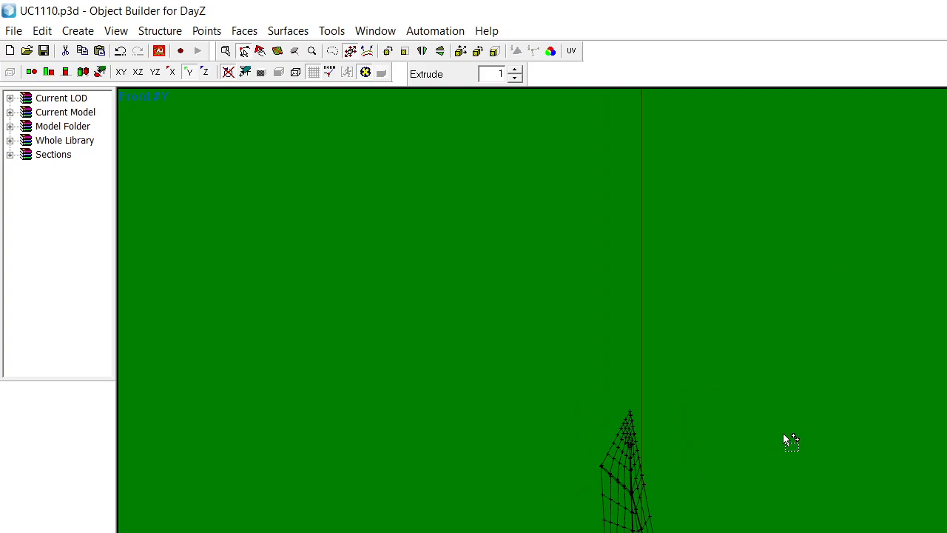
{"action": "key", "text": "c"}
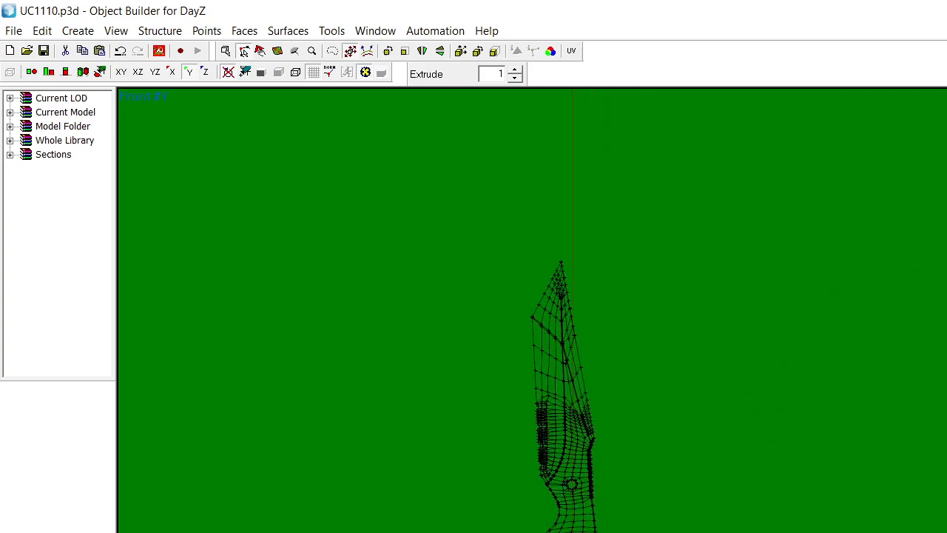
Select the whole knife mesh and check the texture and material paths in its face properties
{"action": "key", "text": "ctrl+a"}
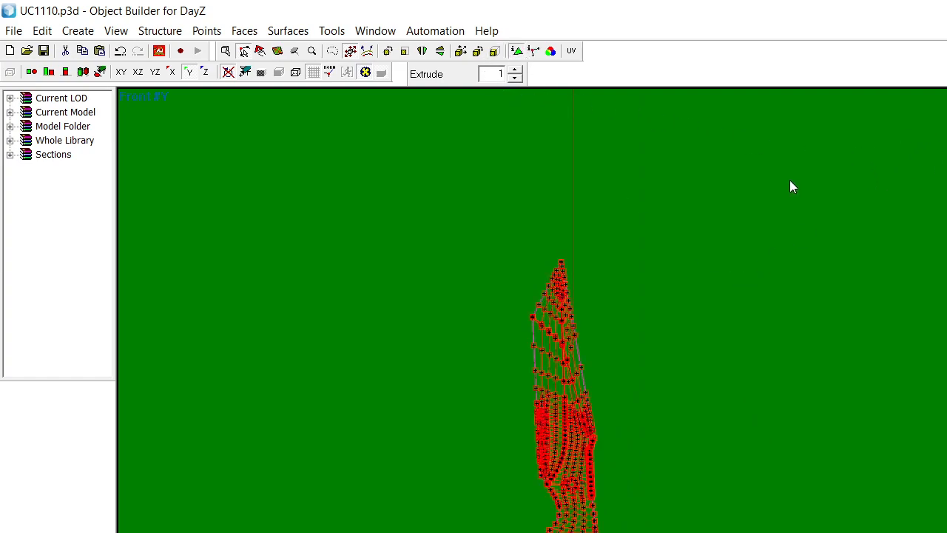
{"action": "key", "text": "shift+e"}
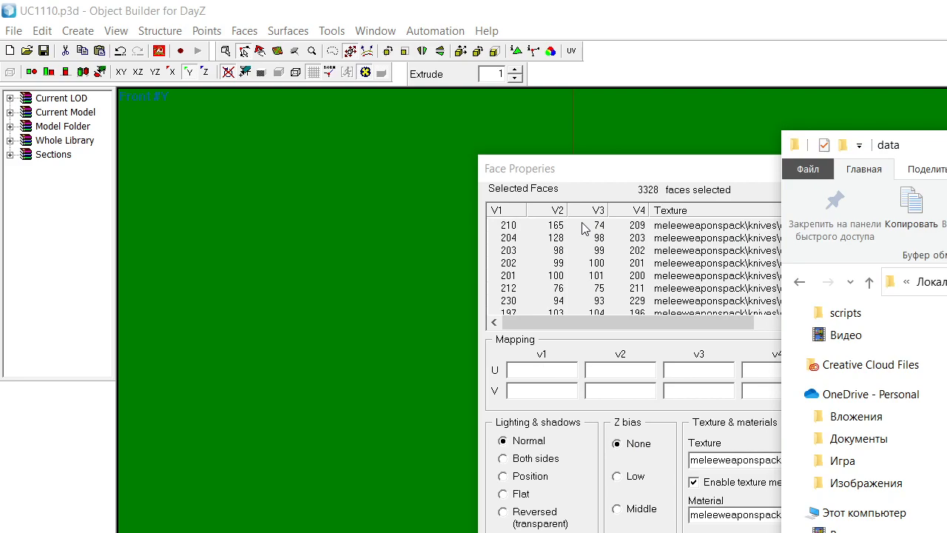
{"action": "left_click", "coordinate": [679, 173]}
{"action": "double_click", "coordinate": [786, 456]}
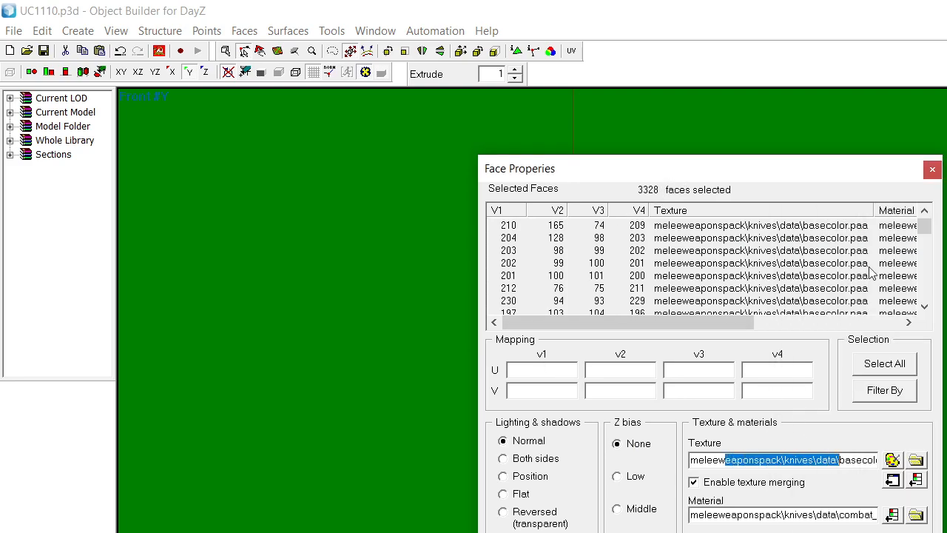
{"action": "left_click", "coordinate": [932, 170]}
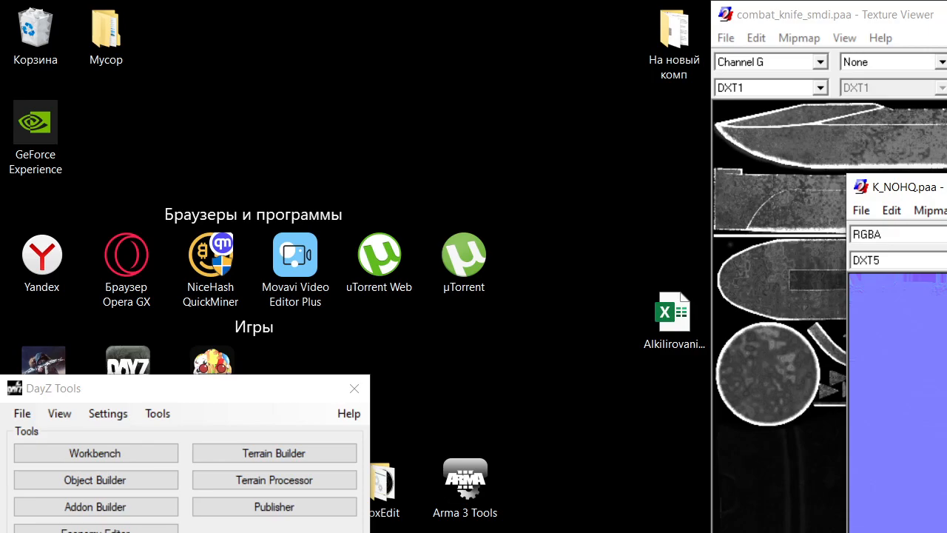
Switch to File Explorer, open config.cpp from the Knives folder in Sublime Text and locate the knife's healthLevels section
{"action": "left_click", "coordinate": [712, 532]}
{"action": "left_click_drag", "start_coordinate": [946, 134], "coordinate": [562, 0]}
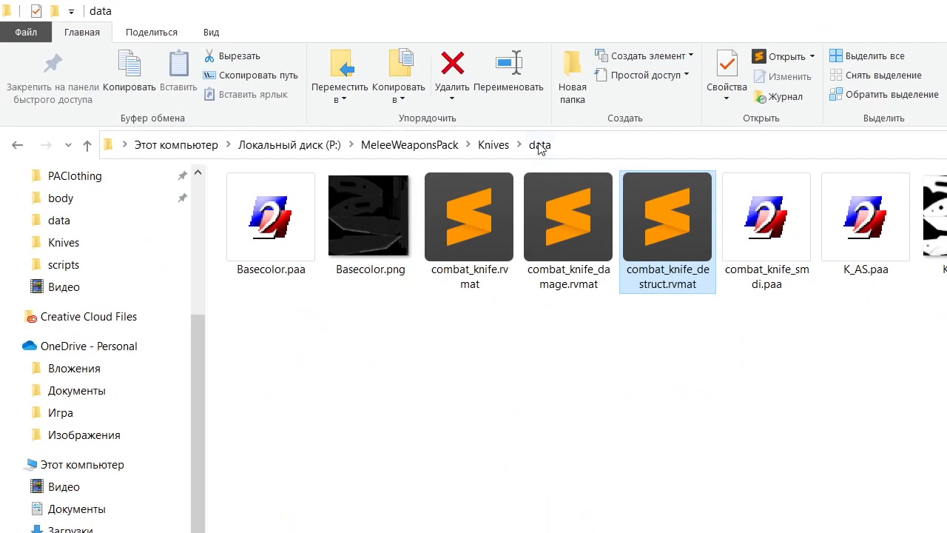
{"action": "left_click", "coordinate": [493, 144]}
{"action": "double_click", "coordinate": [345, 229]}
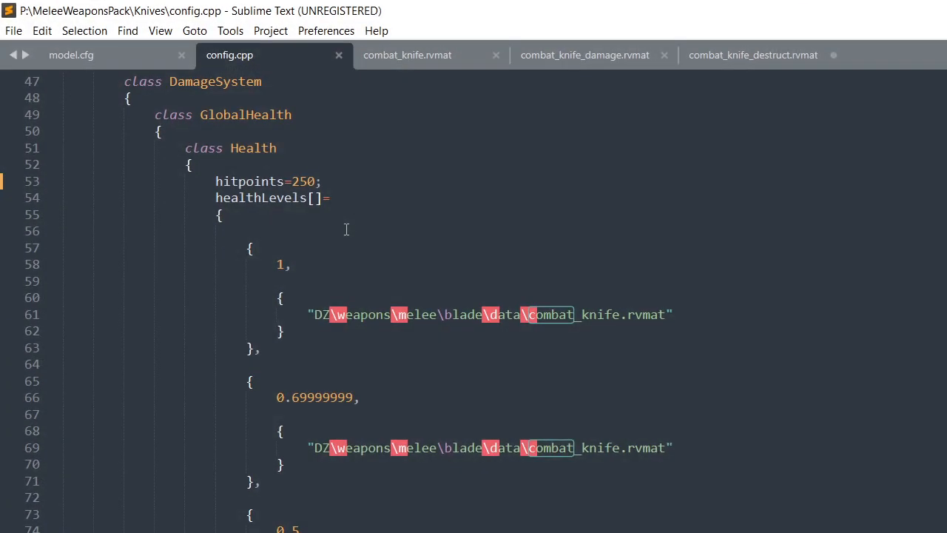
{"action": "scroll", "coordinate": [631, 298], "scroll_direction": "up", "scroll_amount": 13}
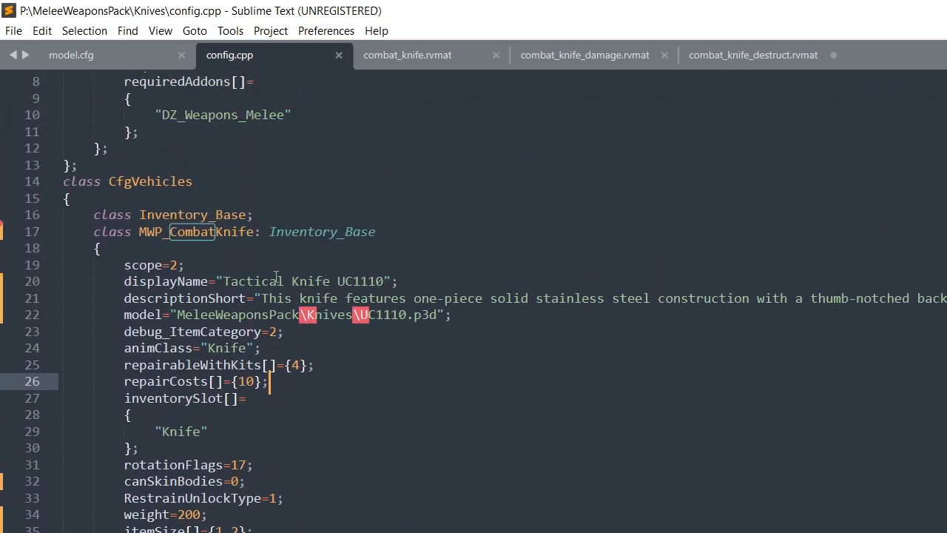
{"action": "scroll", "coordinate": [347, 279], "scroll_direction": "down", "scroll_amount": 14}
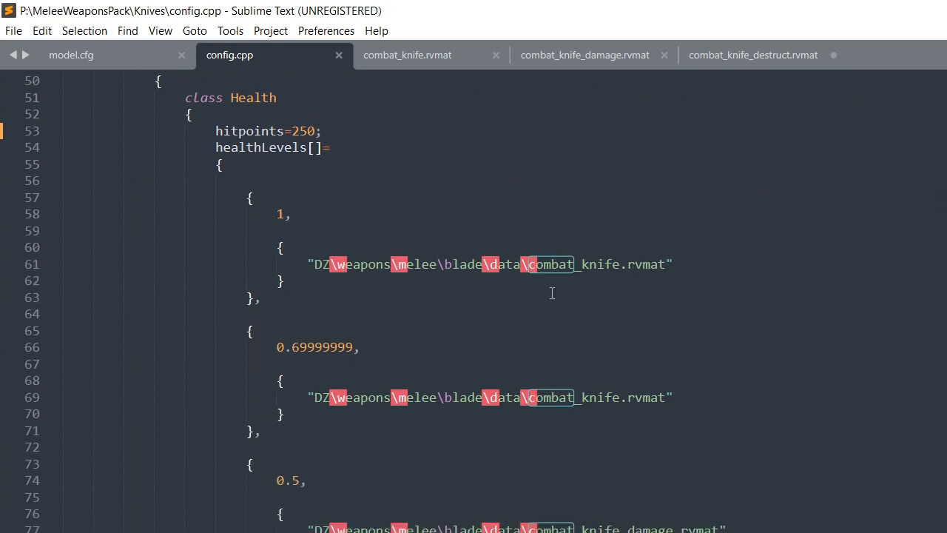
{"action": "scroll", "coordinate": [634, 430], "scroll_direction": "up", "scroll_amount": 2}
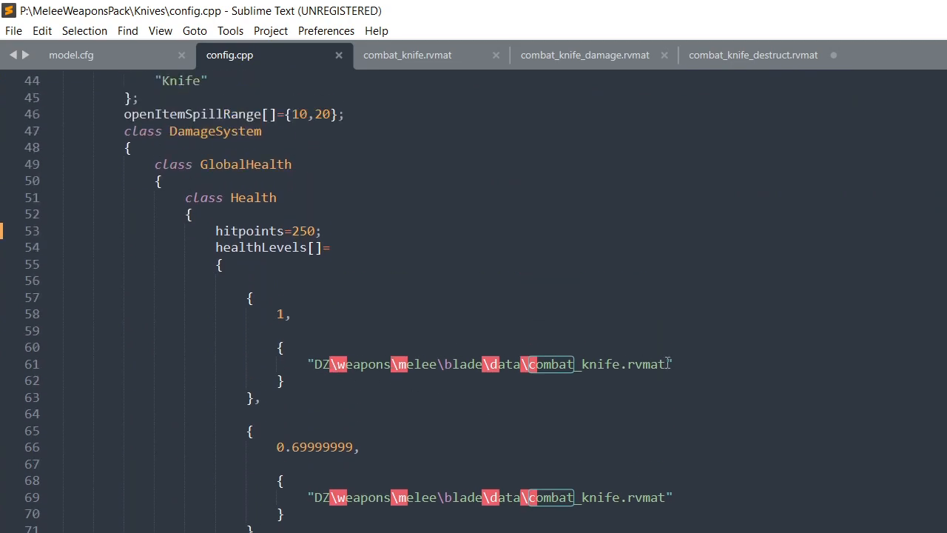
Return to File Explorer and copy the file path of combat_knife.rvmat from the Knives data folder
{"action": "key", "text": "alt+Tab"}
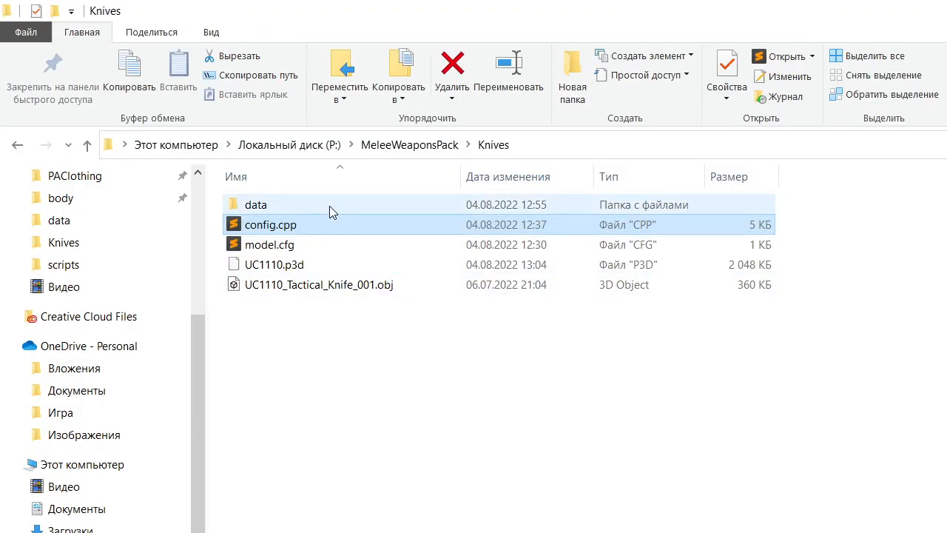
{"action": "double_click", "coordinate": [329, 206]}
{"action": "left_click", "coordinate": [457, 226]}
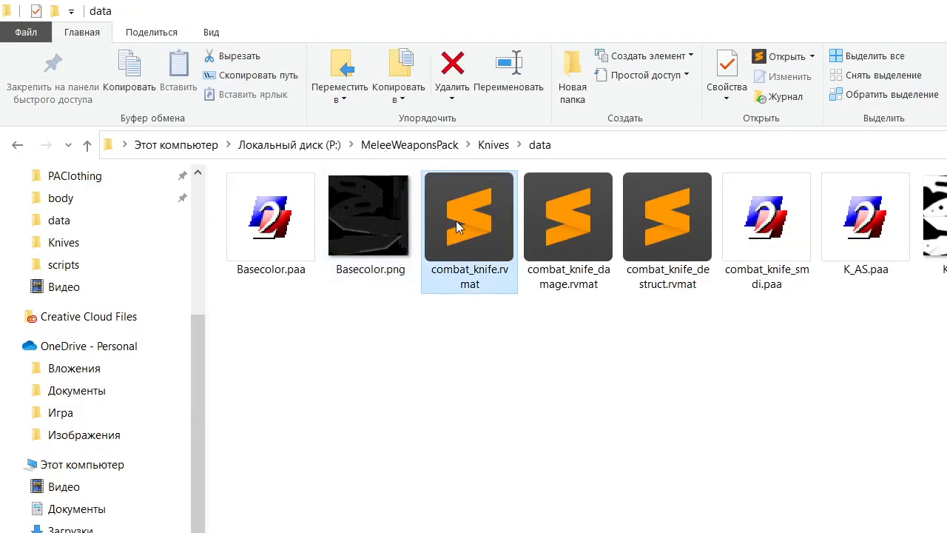
{"action": "right_click", "coordinate": [457, 225]}
{"action": "left_click", "coordinate": [355, 507]}
In Sublime Text, set health level 1's material path to "MeleeWeaponsPack\Knives\data\combat_knife.rvmat" without the P:\ drive prefix
{"action": "key", "text": "alt+Tab"}
{"action": "left_click", "coordinate": [671, 363]}
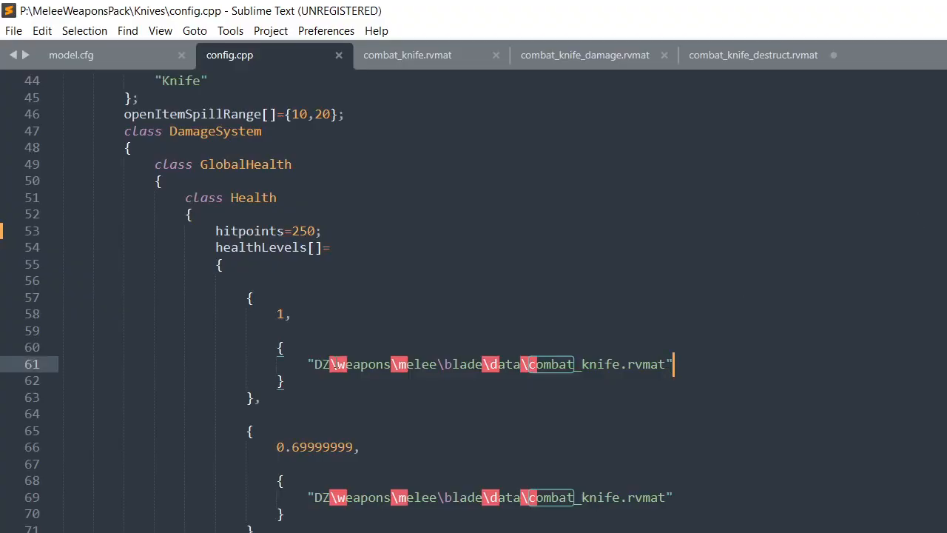
{"action": "left_click", "coordinate": [309, 364], "text": "shift"}
{"action": "key", "text": "ctrl+v"}
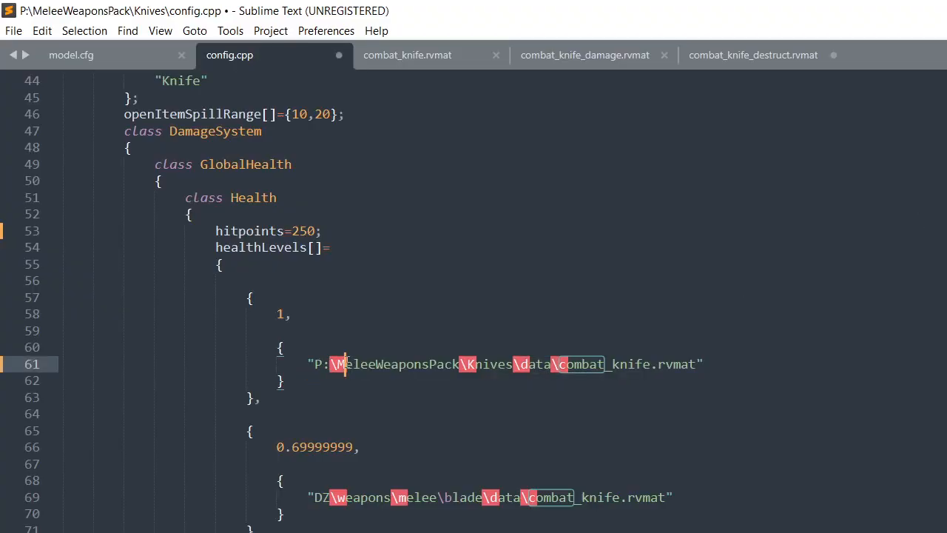
{"action": "key", "text": "BackSpace"}
{"action": "key", "text": "BackSpace"}
{"action": "key", "text": "BackSpace"}
Set the material path of health level 0.69999999 to "MeleeWeaponsPack\Knives\data\combat_knife.rvmat"
{"action": "scroll", "coordinate": [651, 434], "scroll_direction": "down", "scroll_amount": 1}
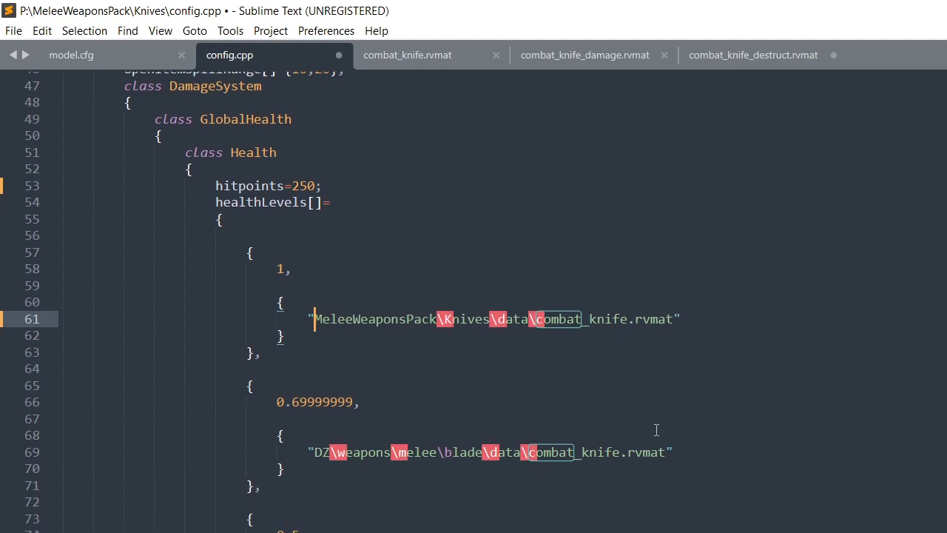
{"action": "left_click", "coordinate": [678, 443]}
{"action": "left_click", "coordinate": [308, 447], "text": "shift"}
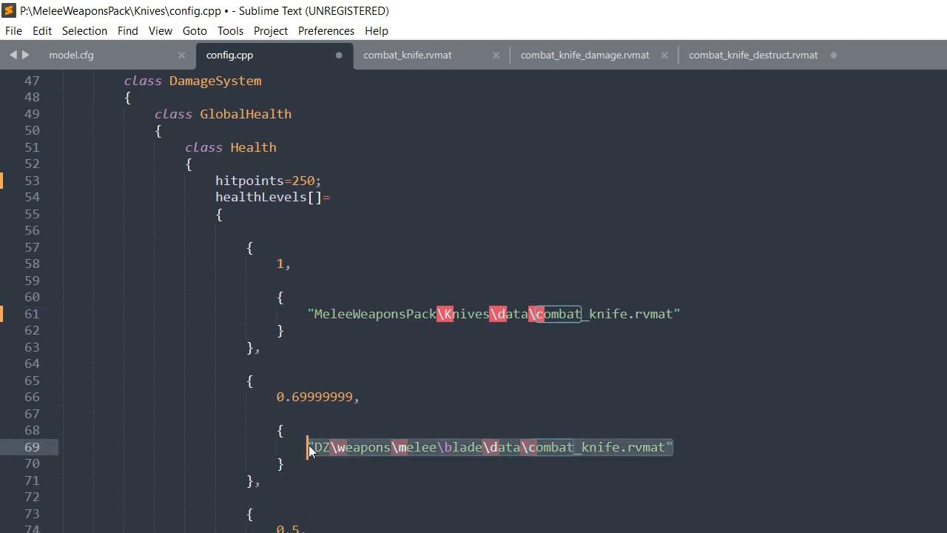
{"action": "key", "text": "ctrl+v"}
{"action": "key", "text": "BackSpace"}
{"action": "key", "text": "BackSpace"}
{"action": "key", "text": "BackSpace"}
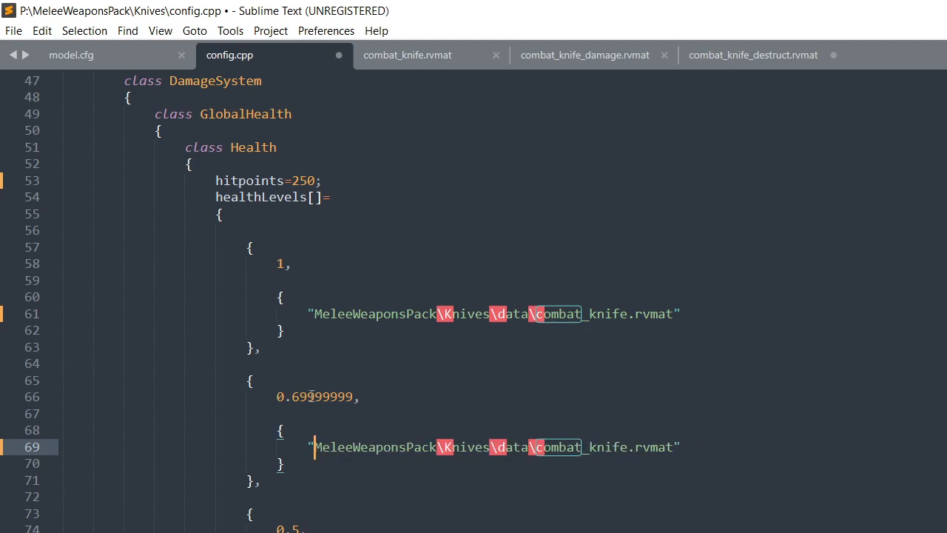
Switch to File Explorer and copy the file path of combat_knife_damage.rvmat from the data folder
{"action": "scroll", "coordinate": [543, 410], "scroll_direction": "down", "scroll_amount": 2}
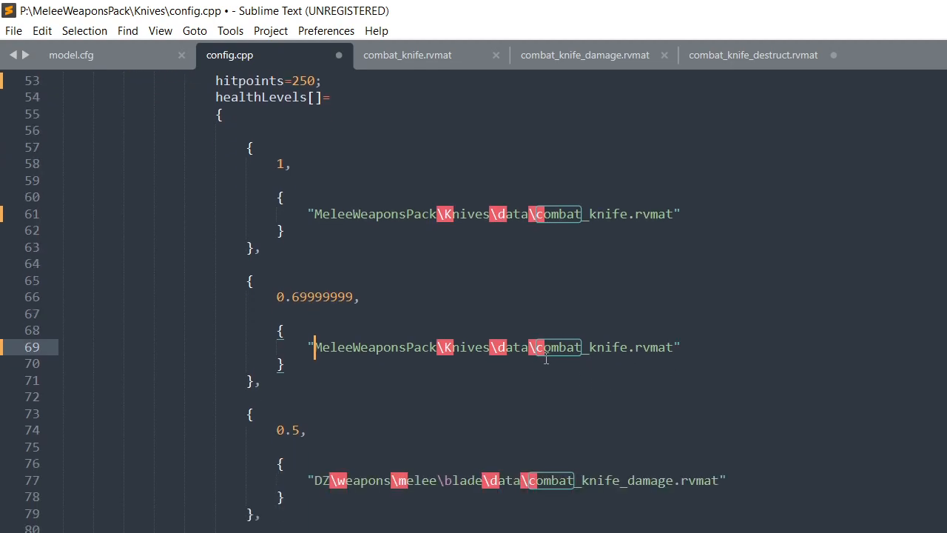
{"action": "scroll", "coordinate": [673, 349], "scroll_direction": "down", "scroll_amount": 2}
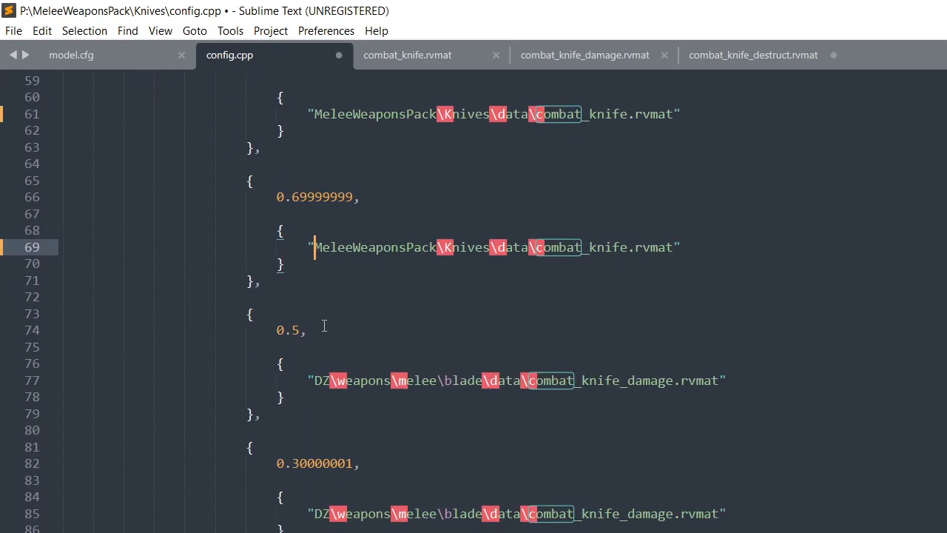
{"action": "scroll", "coordinate": [300, 330], "scroll_direction": "down", "scroll_amount": 1}
{"action": "key", "text": "alt+Tab"}
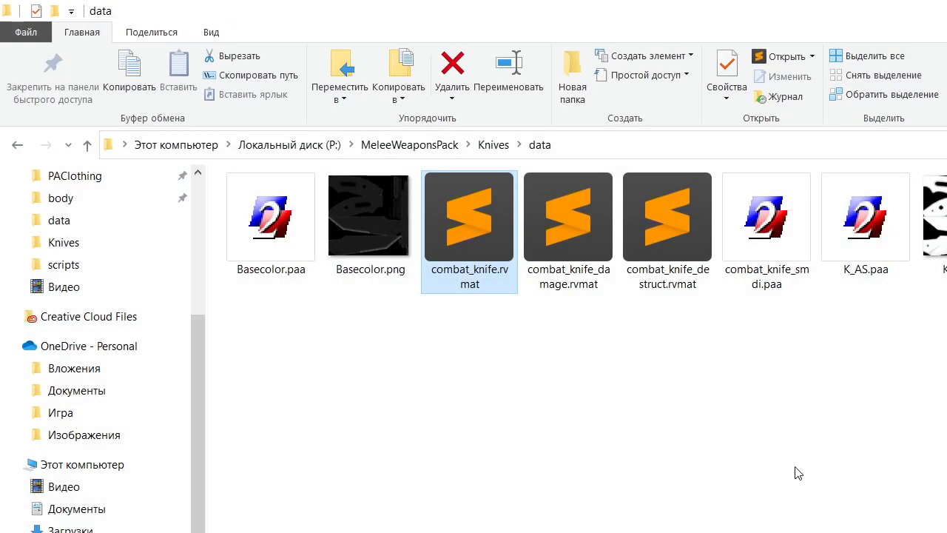
{"action": "right_click", "coordinate": [583, 237]}
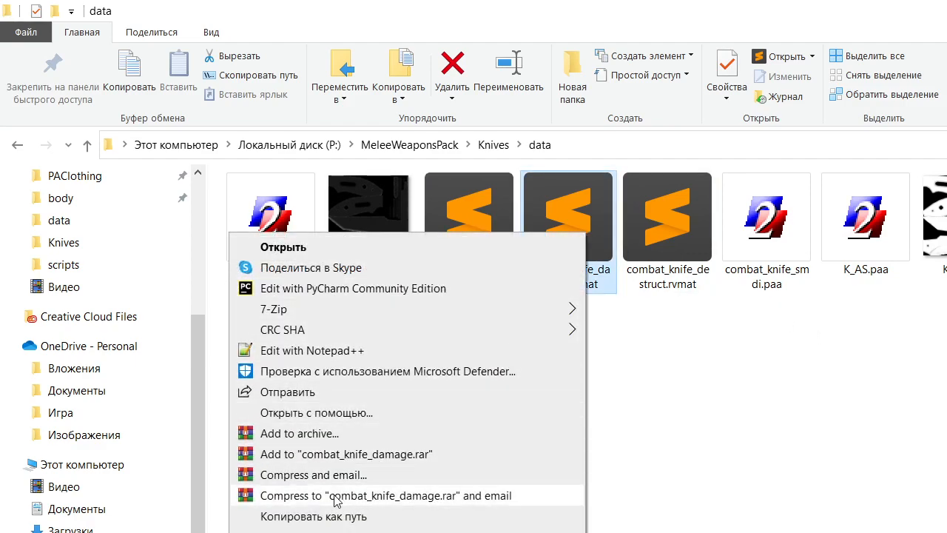
{"action": "left_click", "coordinate": [313, 516]}
In Sublime Text, set the material path of health level 0.5 to "MeleeWeaponsPack\Knives\data\combat_knife_damage.rvmat"
{"action": "key", "text": "alt+Tab"}
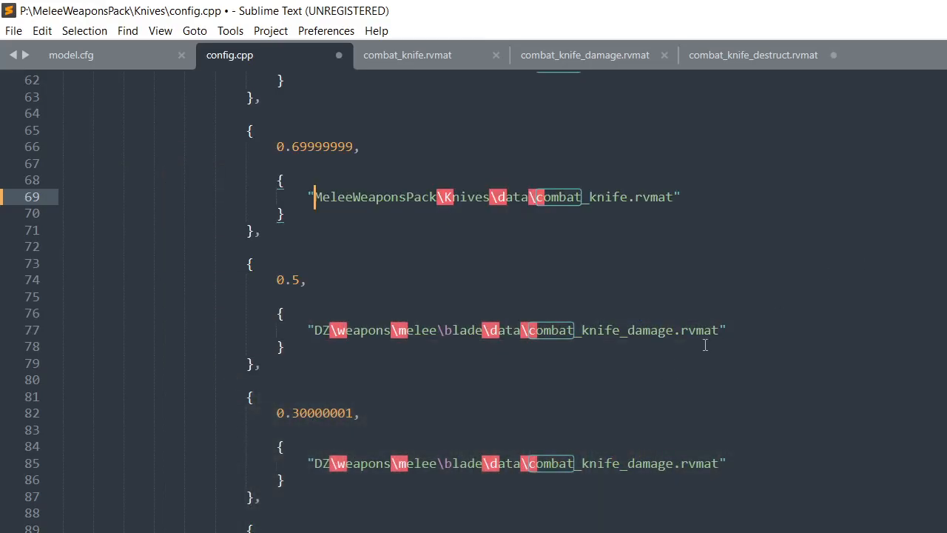
{"action": "left_click", "coordinate": [726, 330]}
{"action": "left_click", "coordinate": [309, 330], "text": "shift"}
{"action": "key", "text": "ctrl+v"}
{"action": "left_click", "coordinate": [330, 330]}
{"action": "key", "text": "BackSpace"}
{"action": "key", "text": "BackSpace"}
{"action": "key", "text": "Delete"}
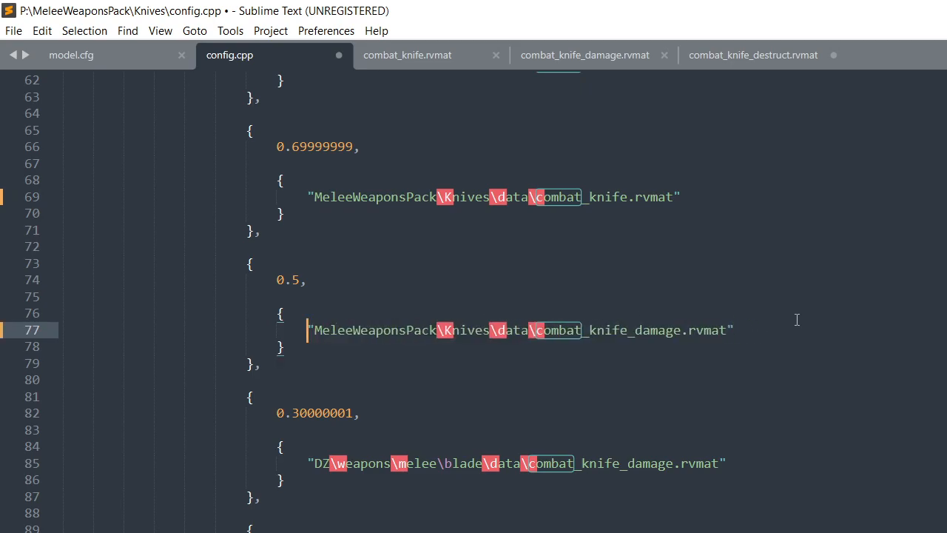
Copy the damage material path from health level 0.5 and paste it over the path of health level 0.30000001
{"action": "left_click", "coordinate": [791, 321], "text": "shift"}
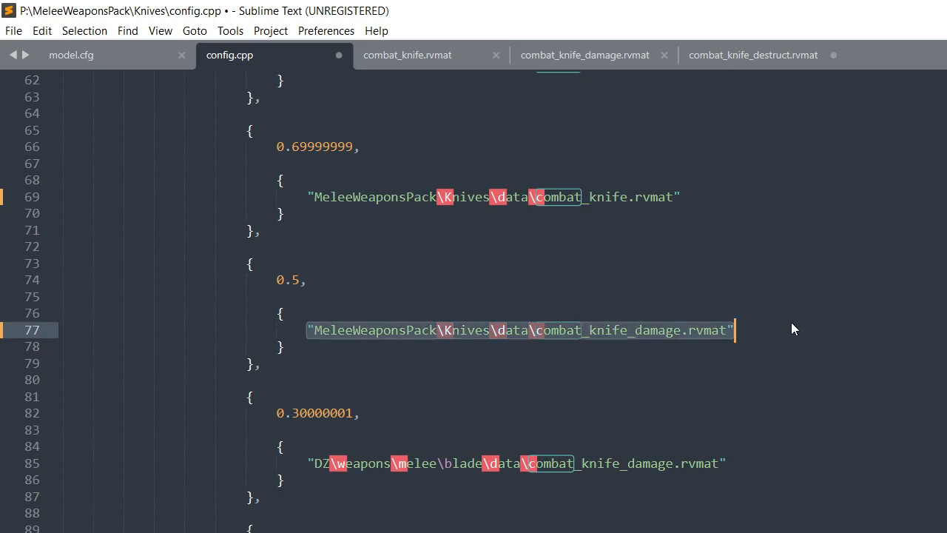
{"action": "left_click", "coordinate": [755, 463]}
{"action": "left_click", "coordinate": [307, 463], "text": "shift"}
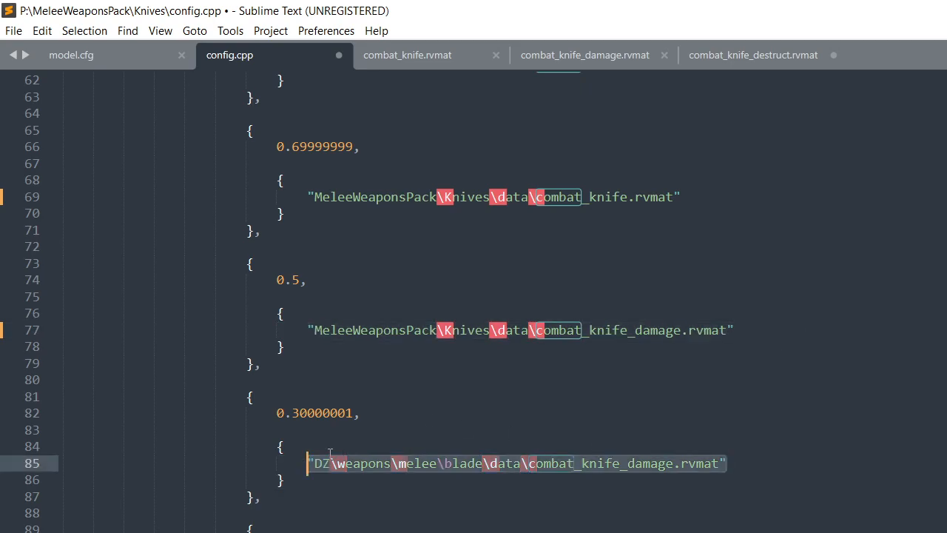
{"action": "key", "text": "ctrl+v"}
Copy the file path of combat_knife_destruct.rvmat from the data folder in File Explorer and return to config.cpp
{"action": "scroll", "coordinate": [307, 463], "scroll_direction": "down", "scroll_amount": 2}
{"action": "key", "text": "alt+Tab"}
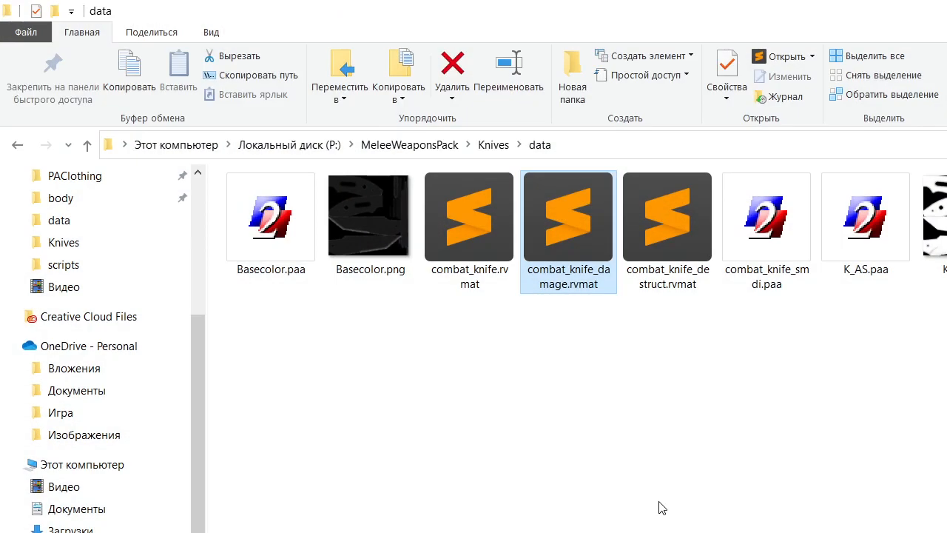
{"action": "left_click", "coordinate": [644, 240]}
{"action": "right_click", "coordinate": [641, 235]}
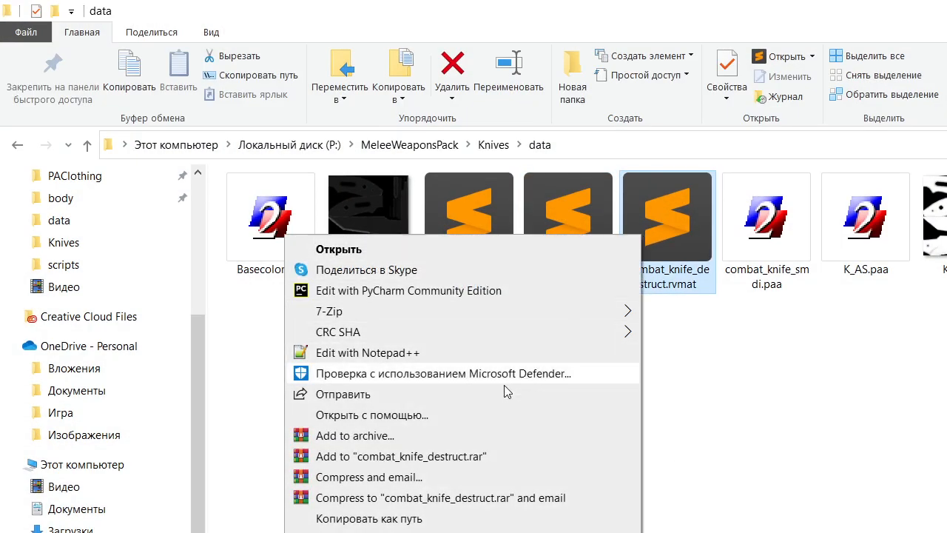
{"action": "left_click", "coordinate": [406, 518]}
{"action": "key", "text": "alt+Tab"}
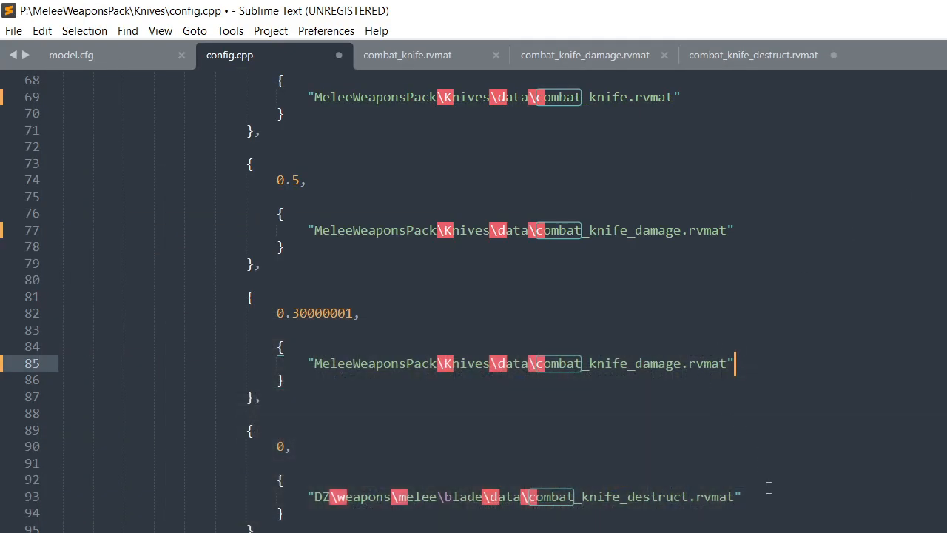
Set the material path of health level 0 to "MeleeWeaponsPack\Knives\data\combat_knife_destruct.rvmat" and save config.cpp, declining the purchase offer
{"action": "left_click", "coordinate": [703, 507]}
{"action": "left_click", "coordinate": [747, 496]}
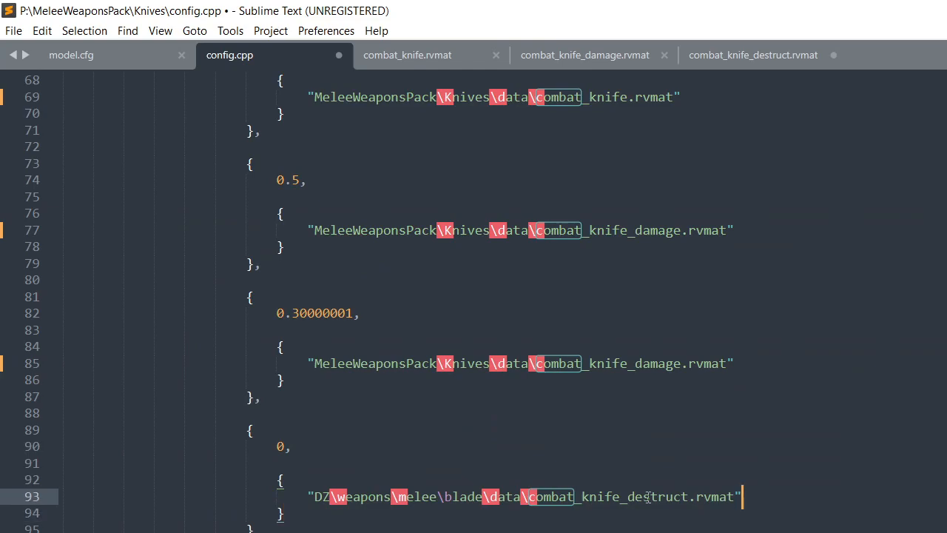
{"action": "left_click", "coordinate": [303, 494], "text": "shift"}
{"action": "type", "text": "\"P:\\MeleeWeaponsPack\\Knives\\data\\combat_knife_destruct.rvmat\""}
{"action": "left_click", "coordinate": [337, 496]}
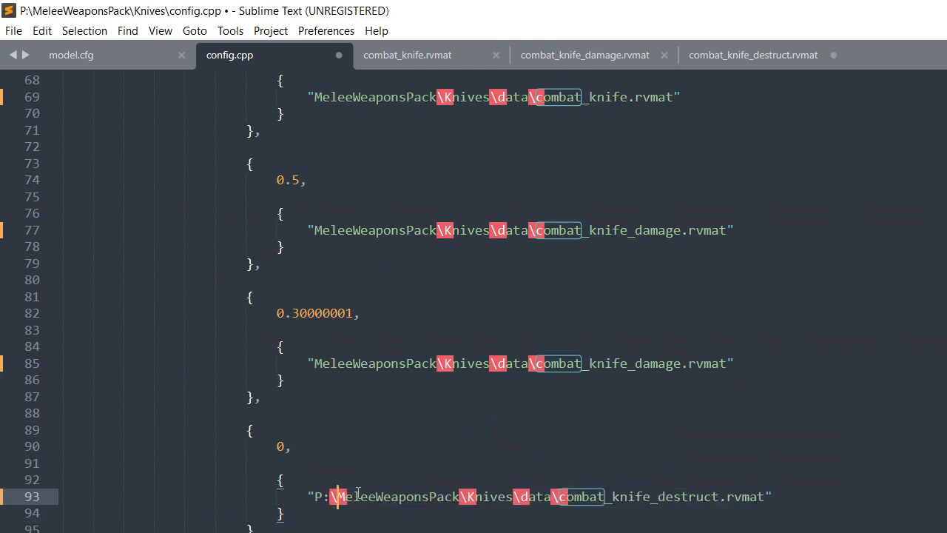
{"action": "key", "text": "BackSpace"}
{"action": "key", "text": "BackSpace"}
{"action": "key", "text": "BackSpace"}
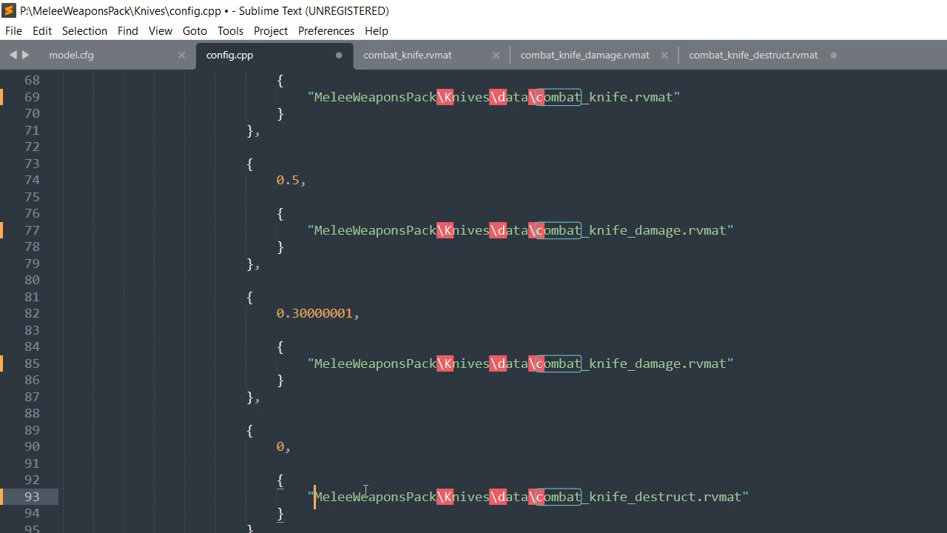
{"action": "key", "text": "ctrl+s"}
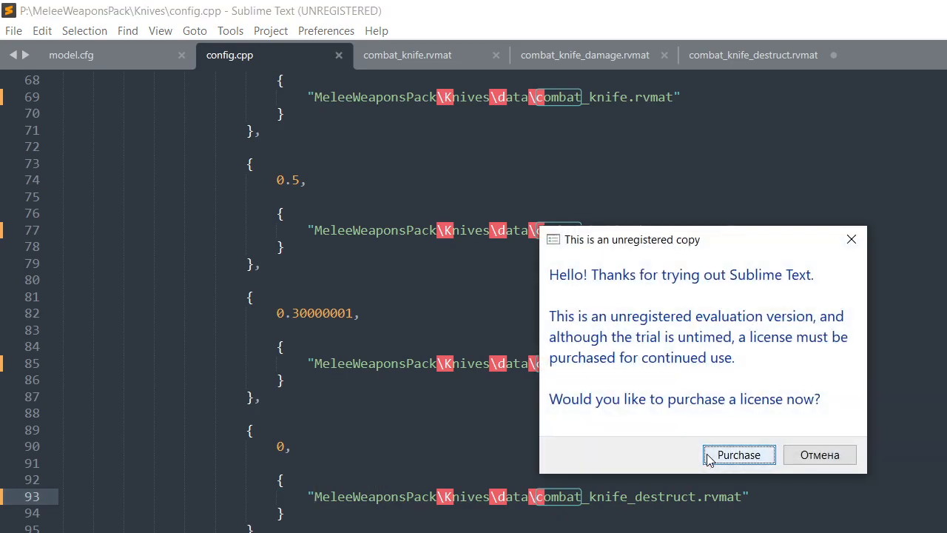
{"action": "left_click", "coordinate": [819, 455]}
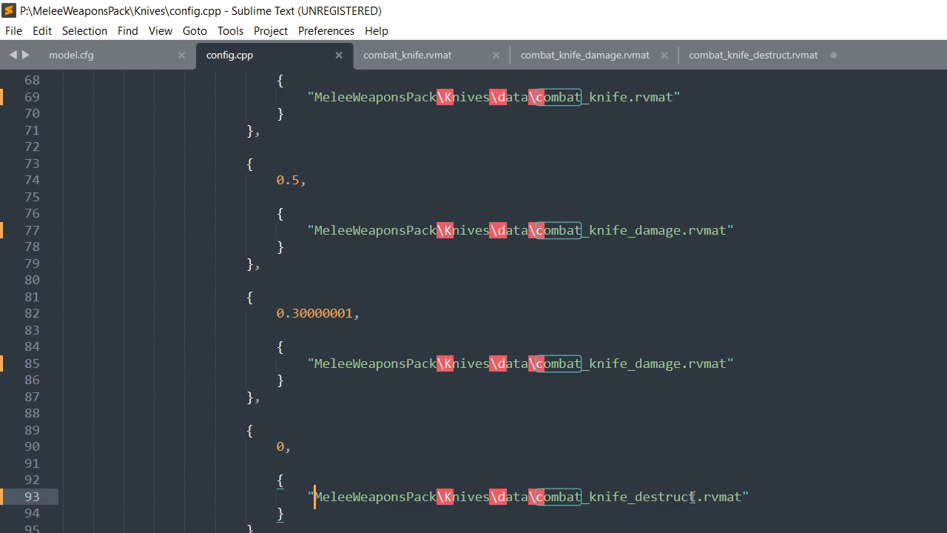
Copy the destruct material path from health level 0 over the path of health level 0.30000001 and save config.cpp
{"action": "left_click", "coordinate": [761, 491]}
{"action": "left_click", "coordinate": [308, 496], "text": "shift"}
{"action": "key", "text": "ctrl+c"}
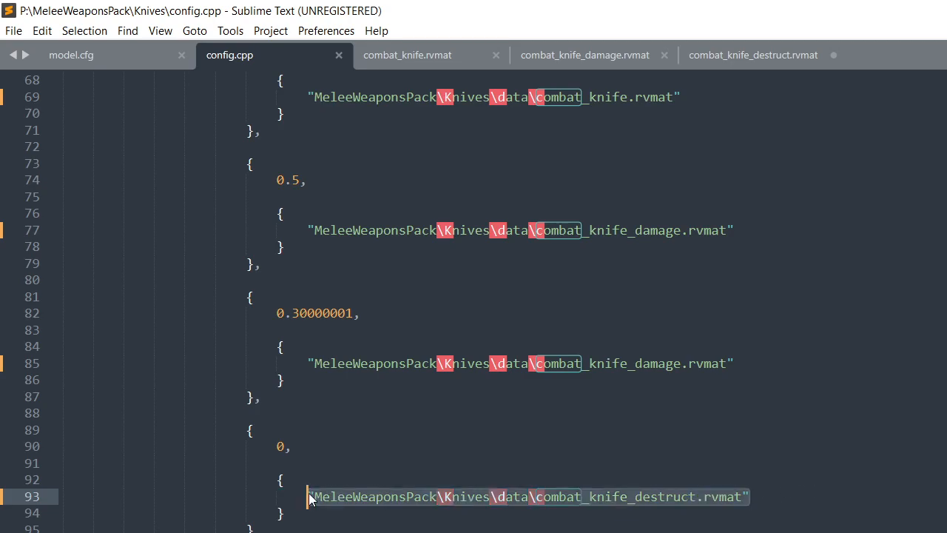
{"action": "left_click", "coordinate": [307, 363]}
{"action": "left_click", "coordinate": [735, 363], "text": "shift"}
{"action": "key", "text": "ctrl+v"}
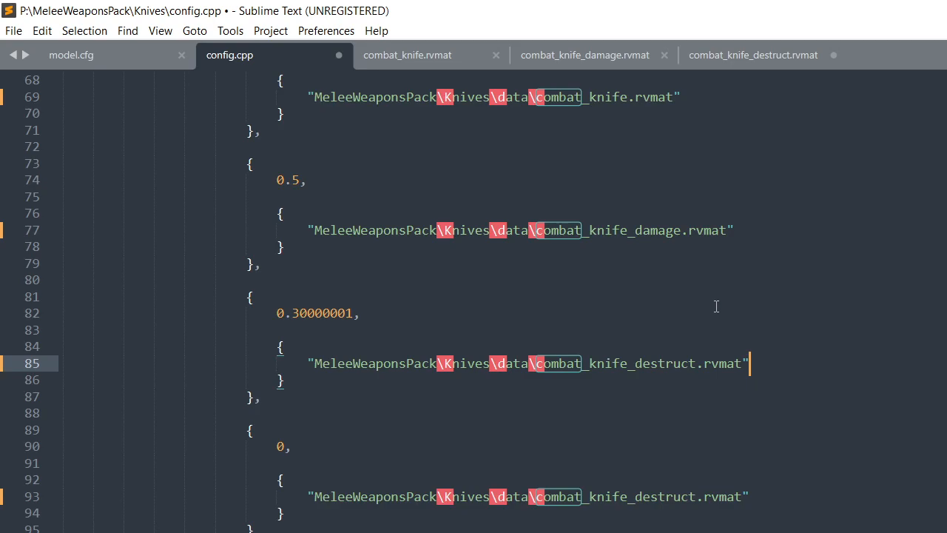
{"action": "scroll", "coordinate": [858, 348], "scroll_direction": "up", "scroll_amount": 2}
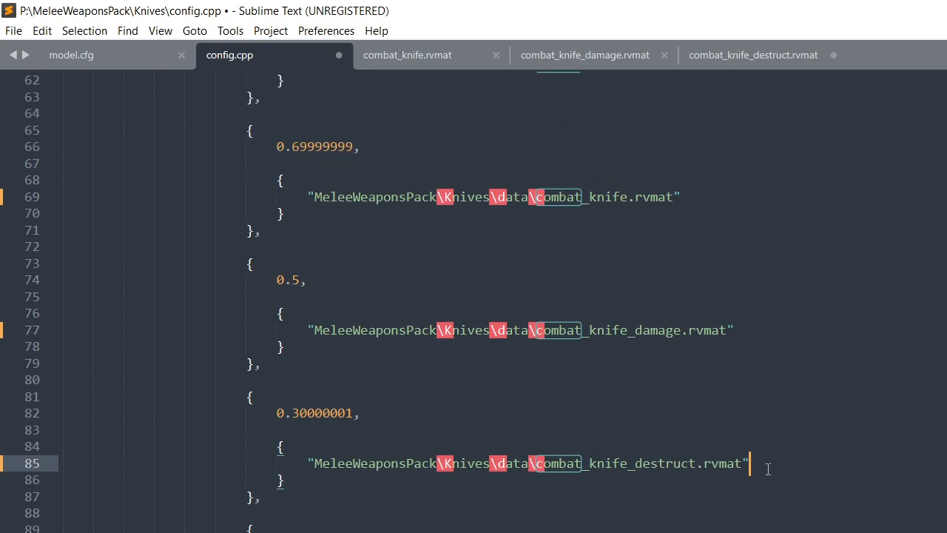
{"action": "scroll", "coordinate": [789, 440], "scroll_direction": "down", "scroll_amount": 2}
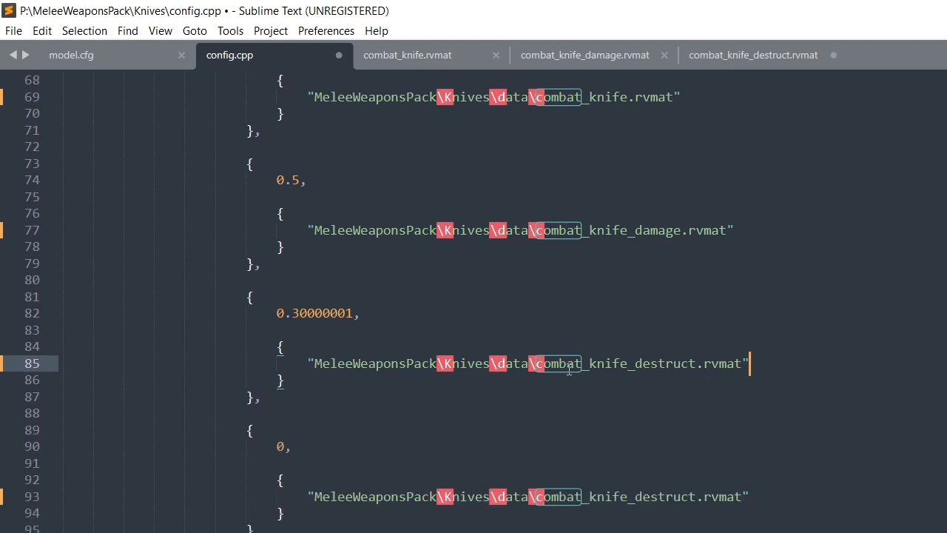
{"action": "key", "text": "ctrl+s"}
Look over the health level material paths and the MWP_CombatKnife class properties in config.cpp
{"action": "scroll", "coordinate": [630, 370], "scroll_direction": "up", "scroll_amount": 7}
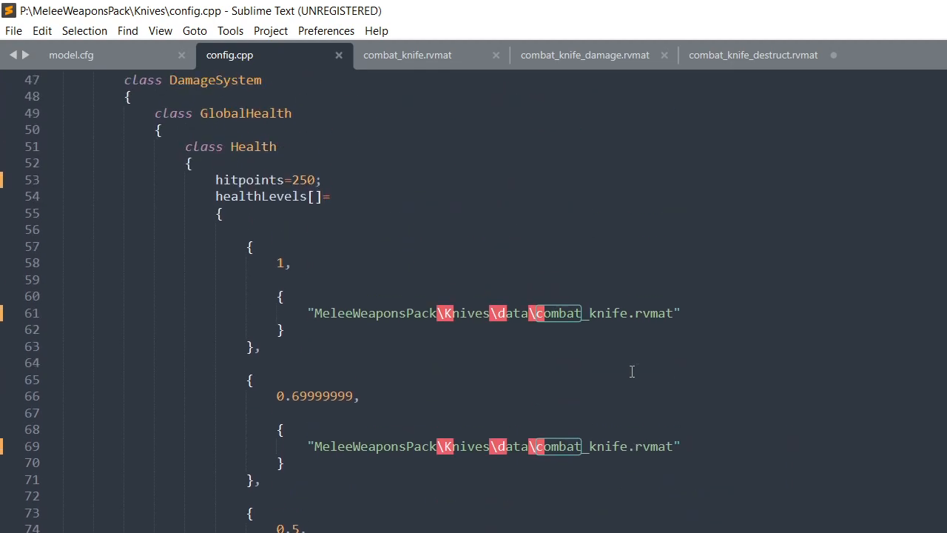
{"action": "scroll", "coordinate": [708, 417], "scroll_direction": "down", "scroll_amount": 7}
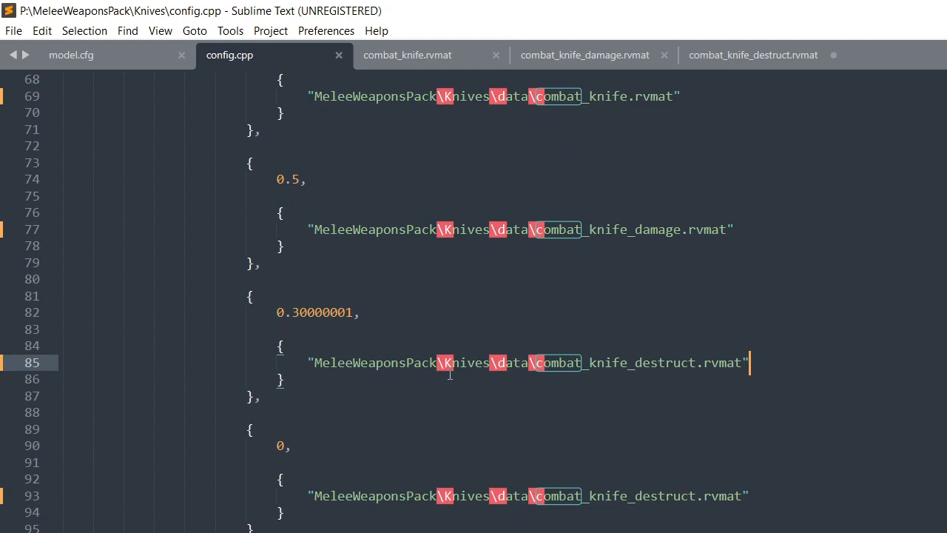
{"action": "scroll", "coordinate": [816, 473], "scroll_direction": "up", "scroll_amount": 3}
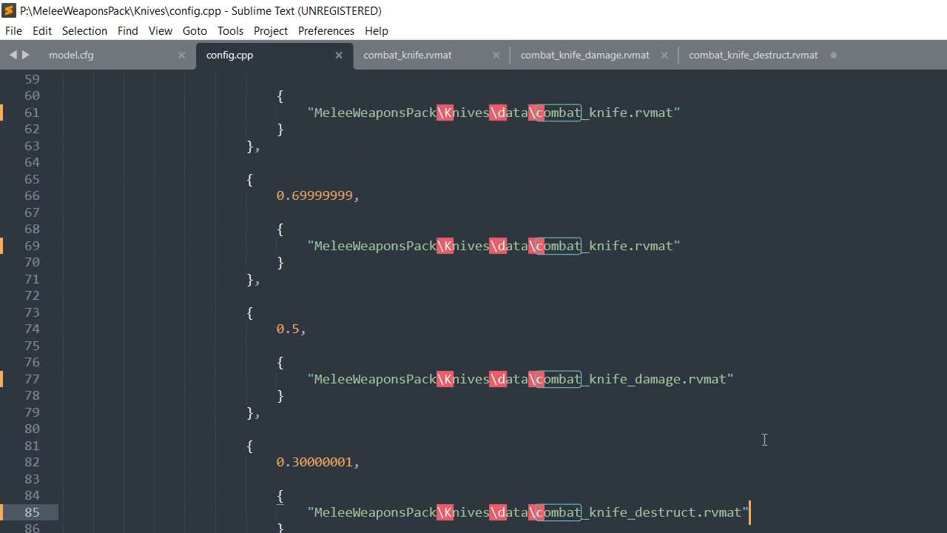
{"action": "scroll", "coordinate": [763, 437], "scroll_direction": "up", "scroll_amount": 14}
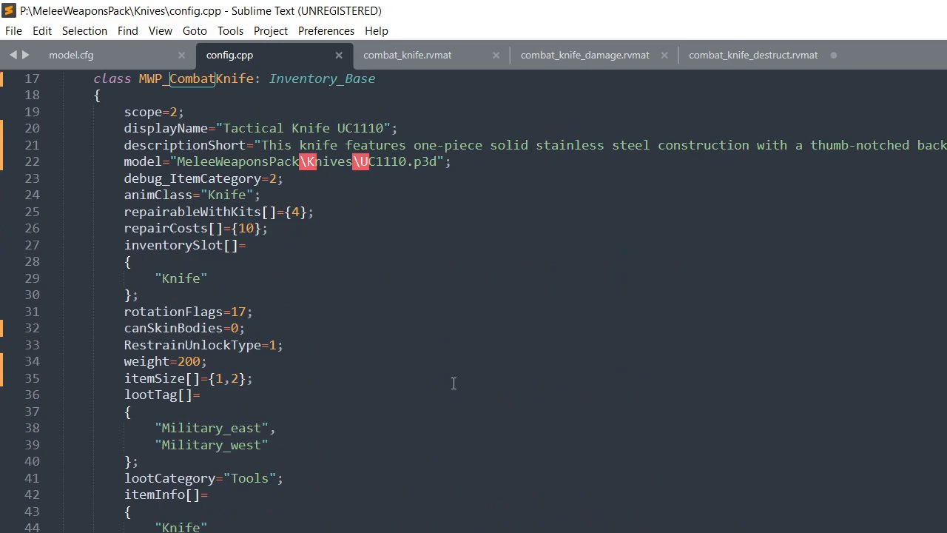
{"action": "scroll", "coordinate": [453, 383], "scroll_direction": "up", "scroll_amount": 5}
{"action": "scroll", "coordinate": [449, 379], "scroll_direction": "down", "scroll_amount": 3}
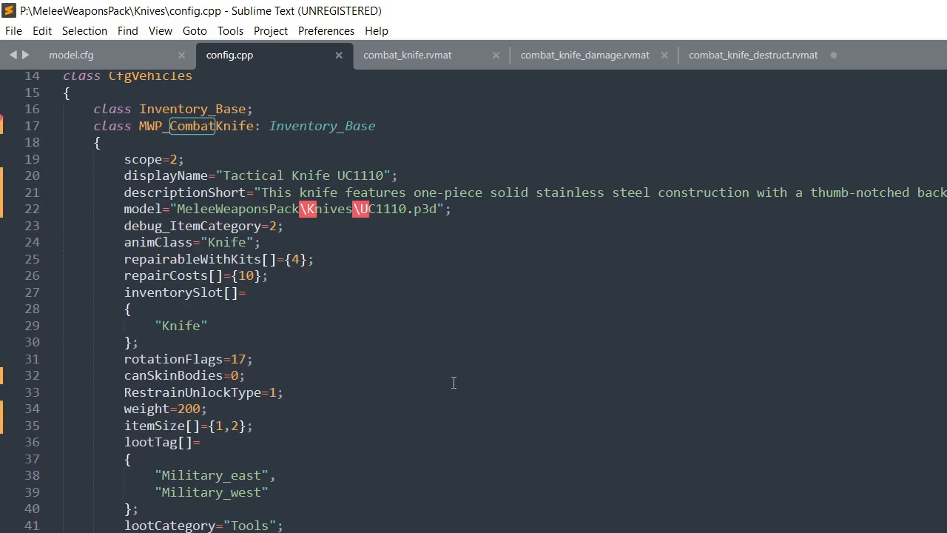
{"action": "scroll", "coordinate": [447, 377], "scroll_direction": "up", "scroll_amount": 3}
Save combat_knife_destruct.rvmat, close it and go back to model.cfg
{"action": "left_click", "coordinate": [750, 53]}
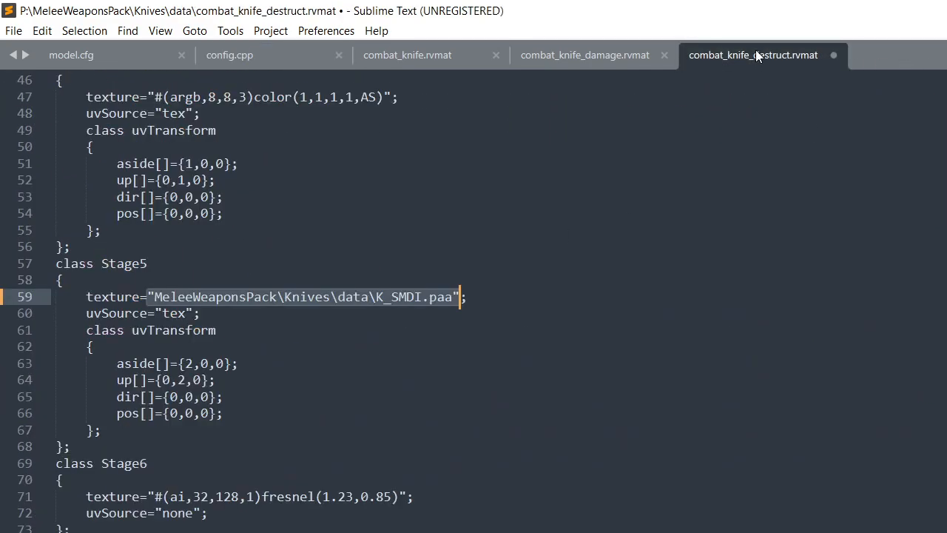
{"action": "key", "text": "ctrl+s"}
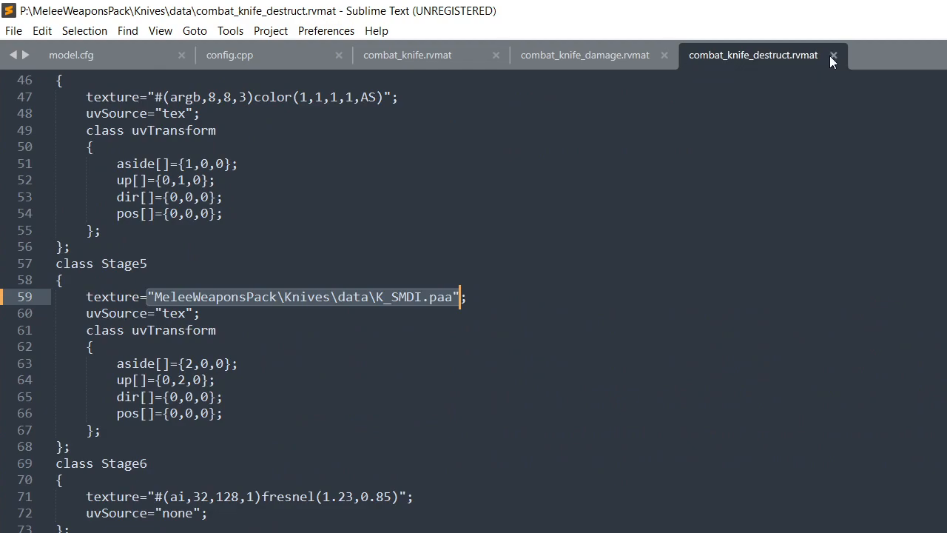
{"action": "left_click", "coordinate": [832, 55]}
{"action": "left_click", "coordinate": [96, 57]}
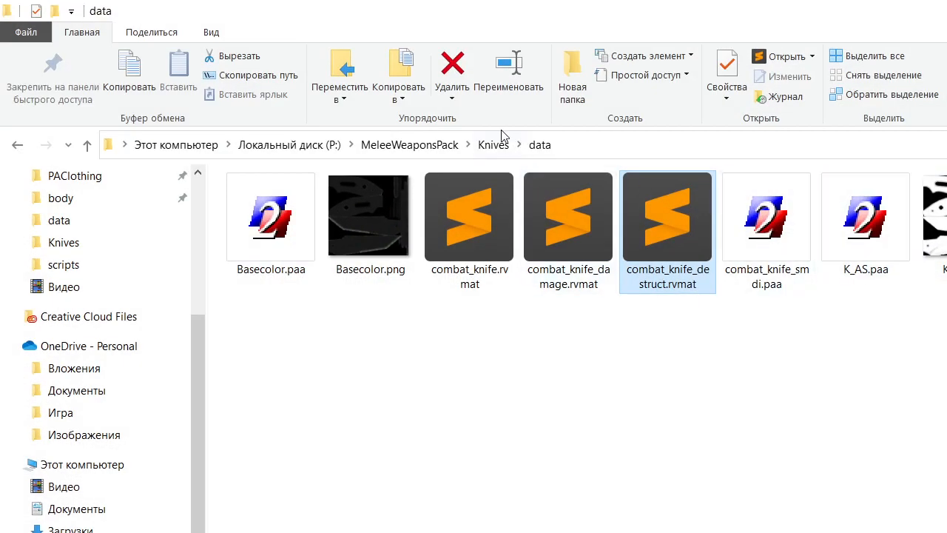
In File Explorer, go up to the Knives folder and copy the base name of UC1110.p3d
{"action": "left_click_drag", "start_coordinate": [581, 14], "coordinate": [527, 40]}
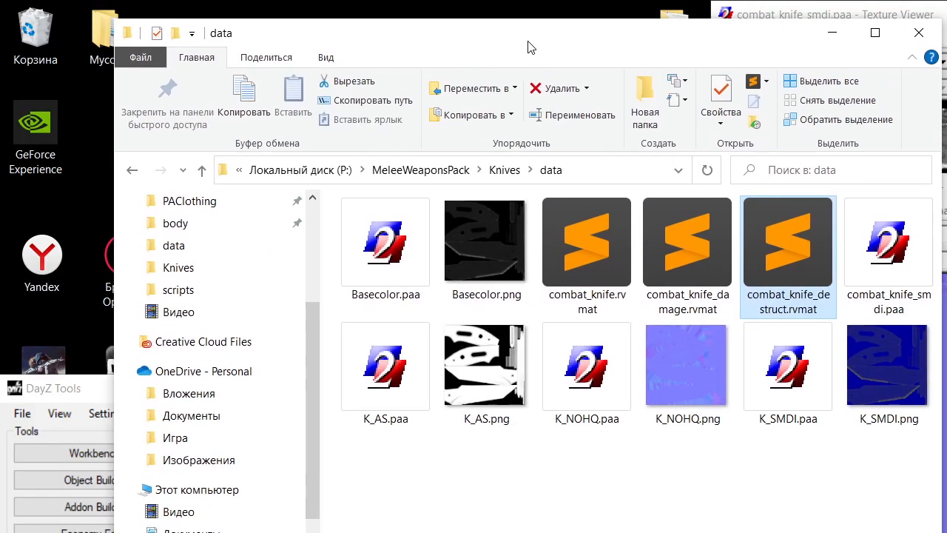
{"action": "left_click", "coordinate": [503, 169]}
{"action": "left_click", "coordinate": [469, 293]}
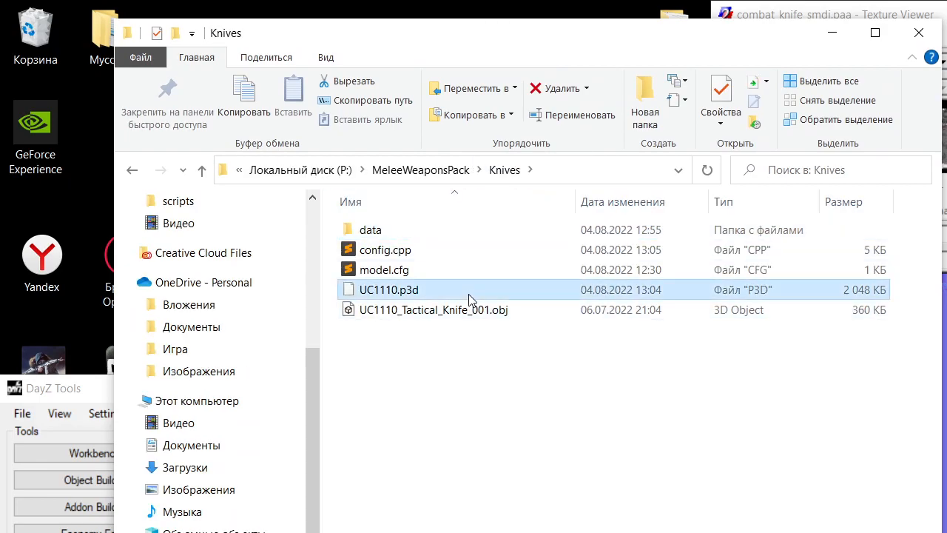
{"action": "key", "text": "F2"}
{"action": "key", "text": "ctrl+c"}
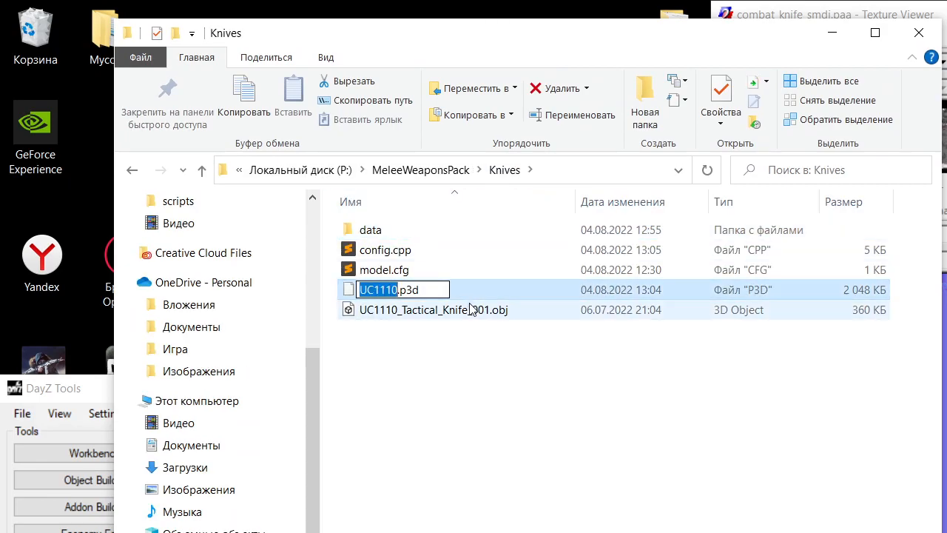
{"action": "left_click", "coordinate": [461, 357]}
Open model.cfg, rename the hunting_knife class to UC1110 and save the file
{"action": "left_click", "coordinate": [419, 273]}
{"action": "double_click", "coordinate": [419, 273]}
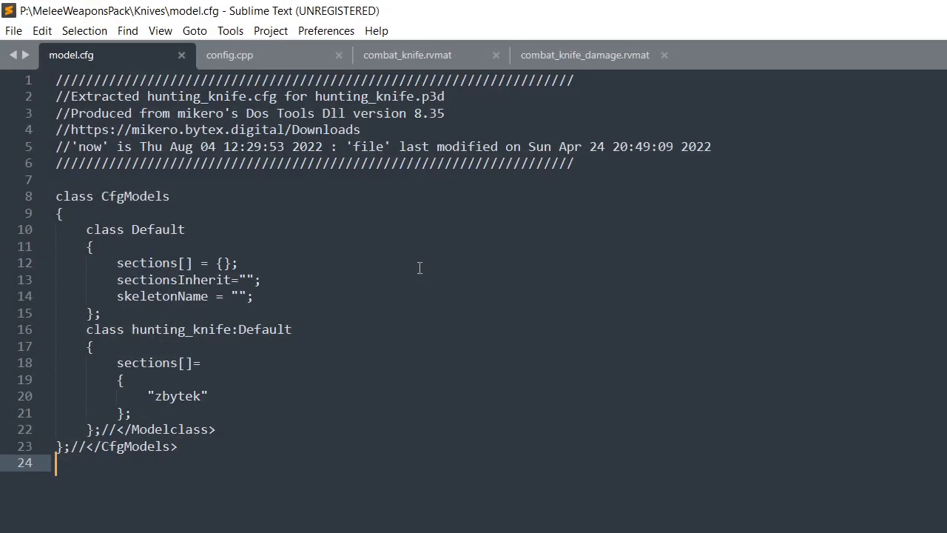
{"action": "double_click", "coordinate": [167, 330]}
{"action": "key", "text": "ctrl+v"}
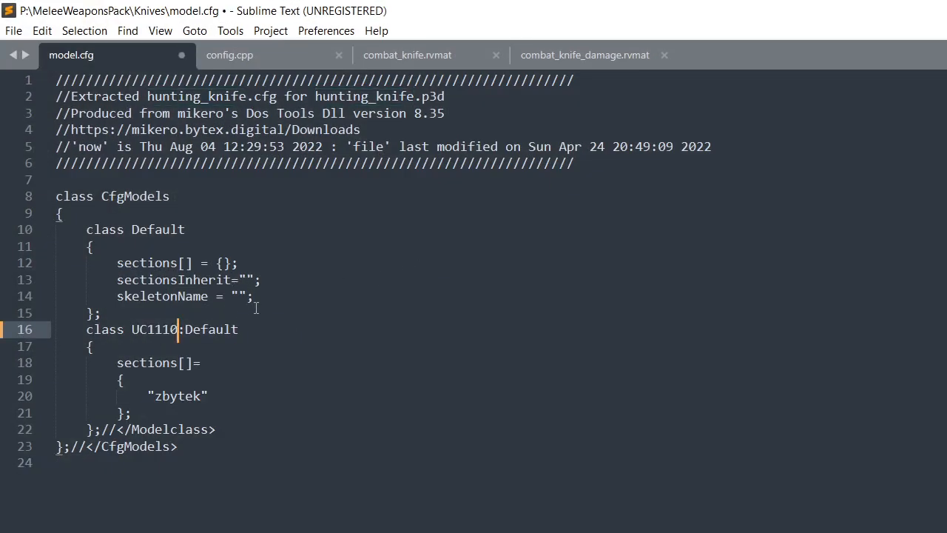
{"action": "key", "text": "ctrl+s"}
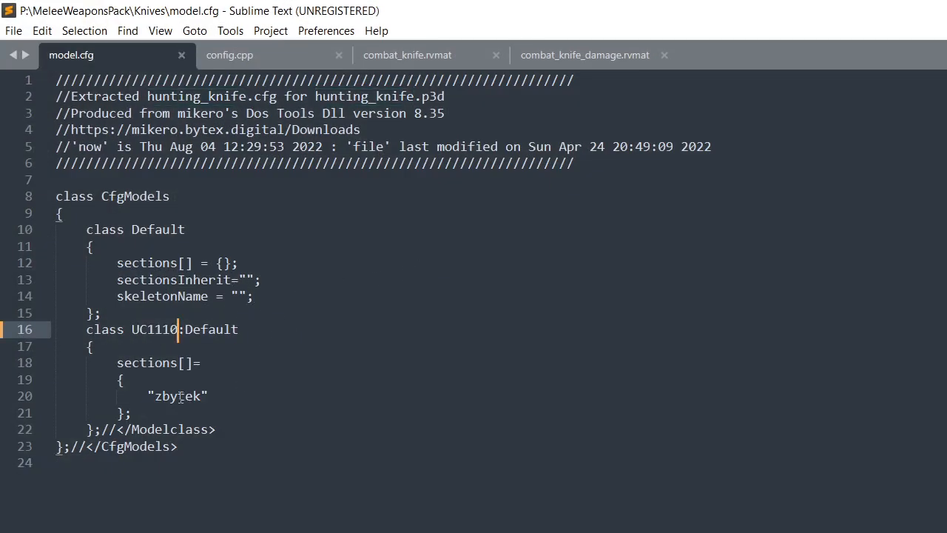
{"action": "double_click", "coordinate": [173, 397]}
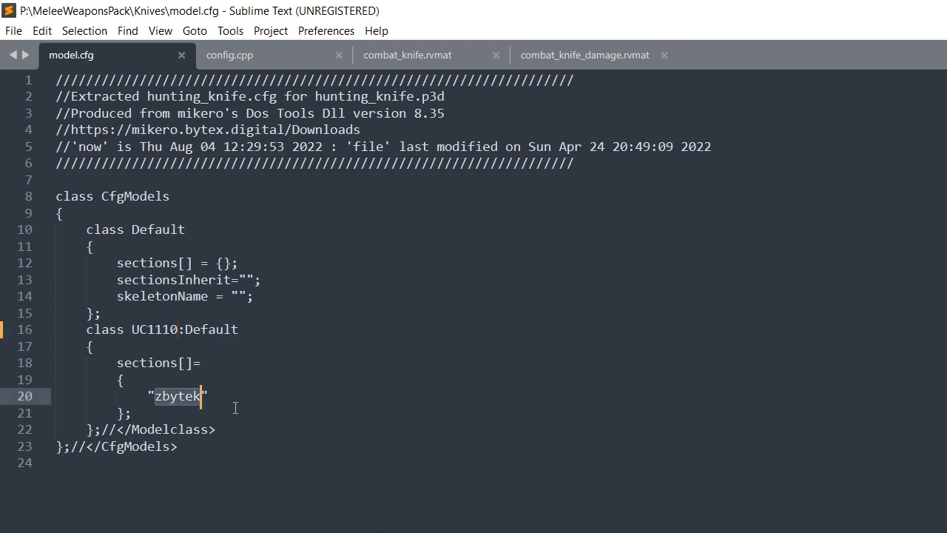
{"action": "left_click", "coordinate": [266, 401]}
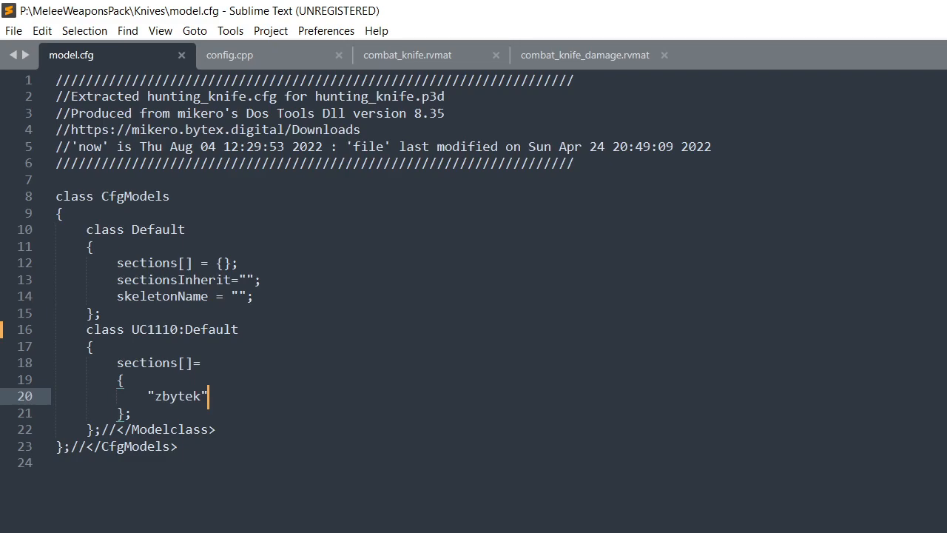
Switch to Object Builder and close its untitled model window, keeping UC1110.p3d open
{"action": "key", "text": "alt+Tab"}
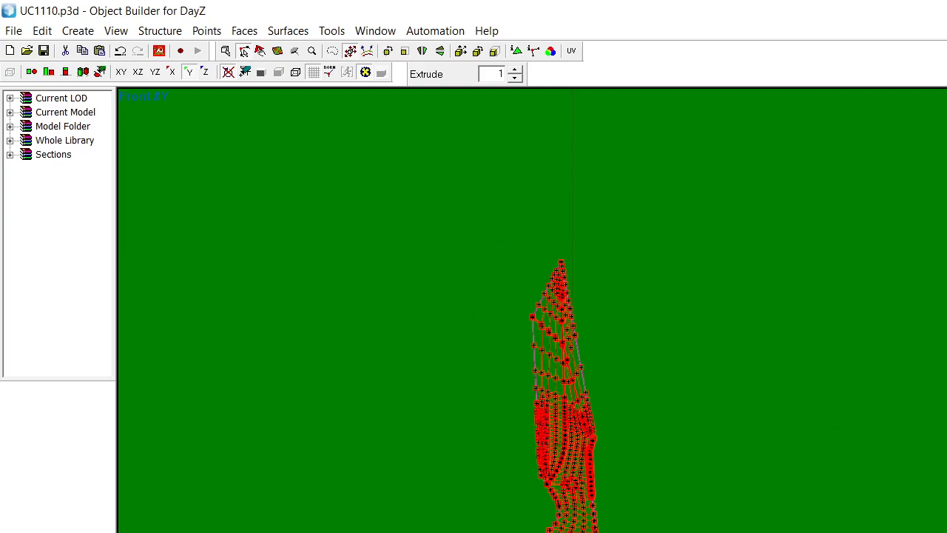
{"action": "key", "text": "alt+Tab"}
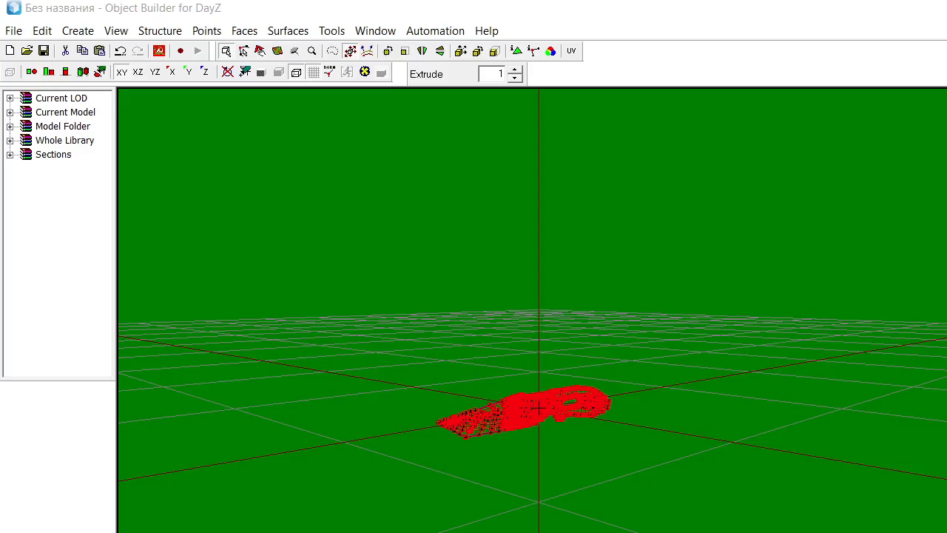
{"action": "key", "text": "alt+F4"}
{"action": "left_click", "coordinate": [740, 431]}
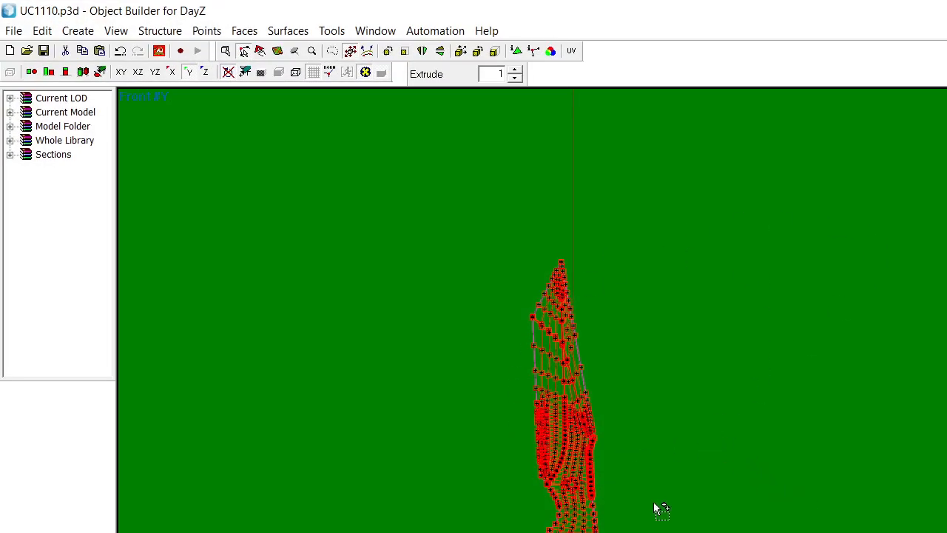
Select the points of the knife's blade in the front view, leaving the handle unselected
{"action": "right_click_drag", "start_coordinate": [665, 518], "coordinate": [670, 489]}
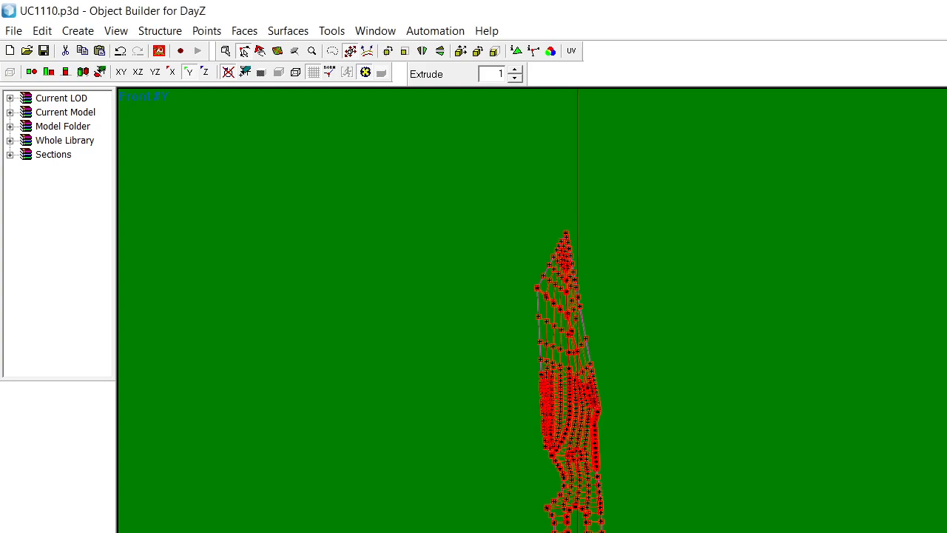
{"action": "left_click", "coordinate": [728, 269]}
{"action": "left_click_drag", "start_coordinate": [535, 225], "coordinate": [651, 315]}
{"action": "left_click_drag", "start_coordinate": [480, 238], "coordinate": [666, 407]}
{"action": "left_click", "coordinate": [374, 123]}
{"action": "left_click_drag", "start_coordinate": [437, 182], "coordinate": [623, 295]}
{"action": "left_click", "coordinate": [624, 296]}
{"action": "left_click_drag", "start_coordinate": [370, 138], "coordinate": [688, 477]}
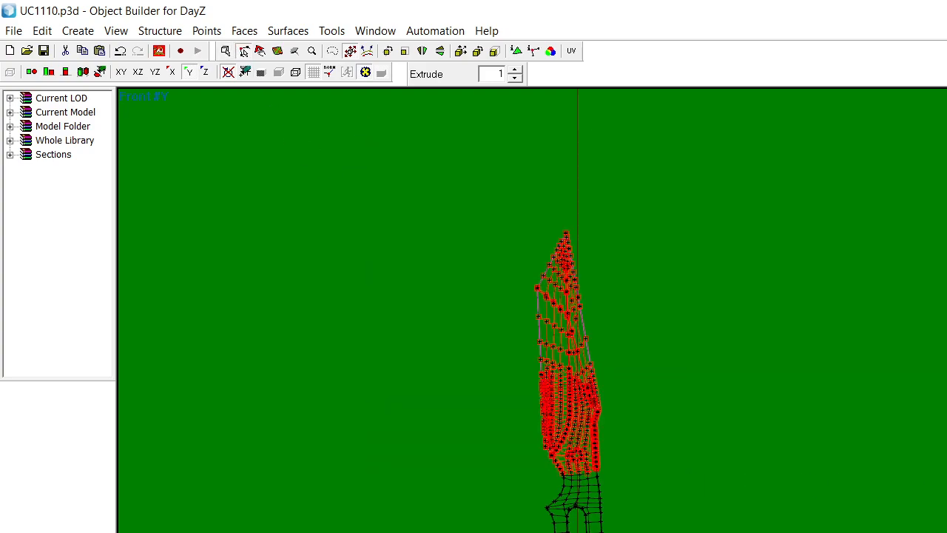
{"action": "key", "text": "ctrl+z"}
{"action": "key", "text": "ctrl+z"}
{"action": "key", "text": "ctrl+y"}
{"action": "key", "text": "ctrl+y"}
Save UC1110.p3d in Object Builder and return to the Knives folder in File Explorer
{"action": "key", "text": "alt+Tab"}
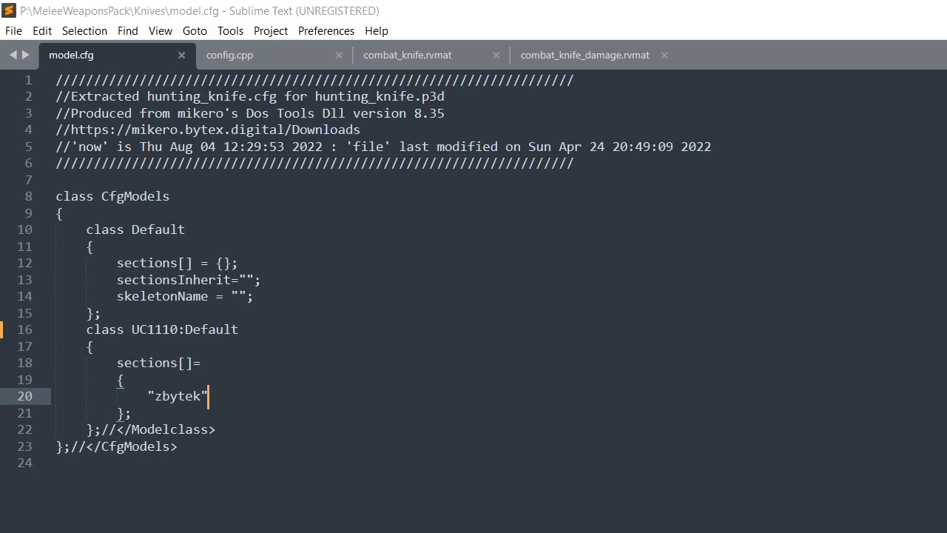
{"action": "key", "text": "alt+Tab"}
{"action": "key", "text": "alt+Tab"}
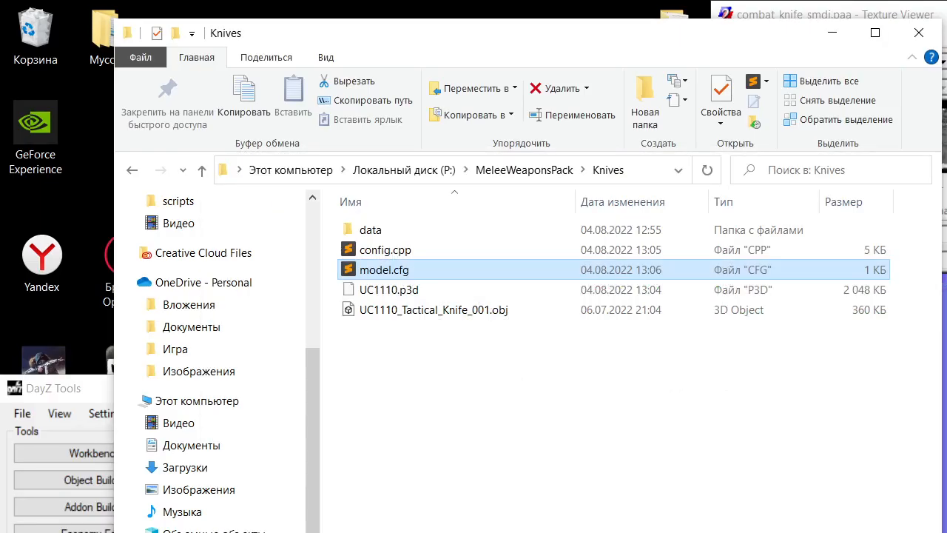
{"action": "key", "text": "alt+Tab"}
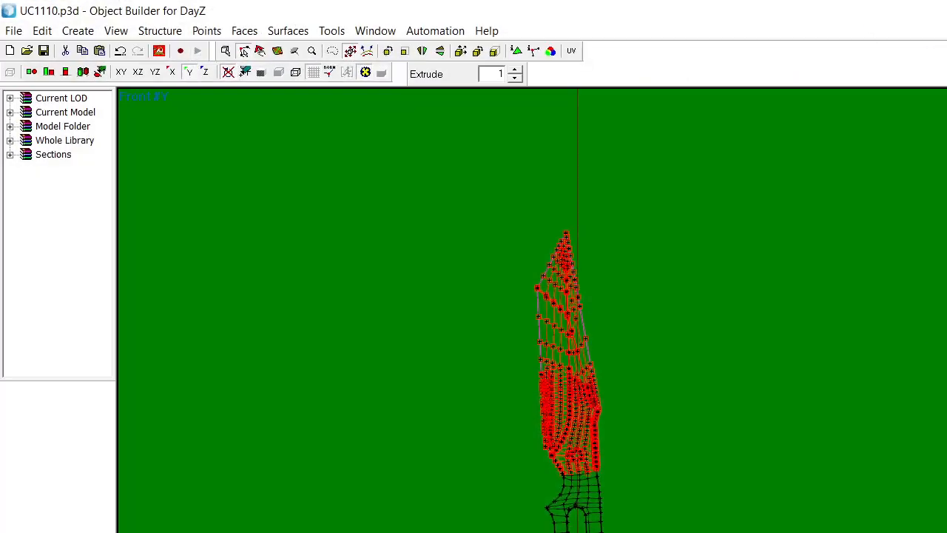
{"action": "key", "text": "alt+Tab"}
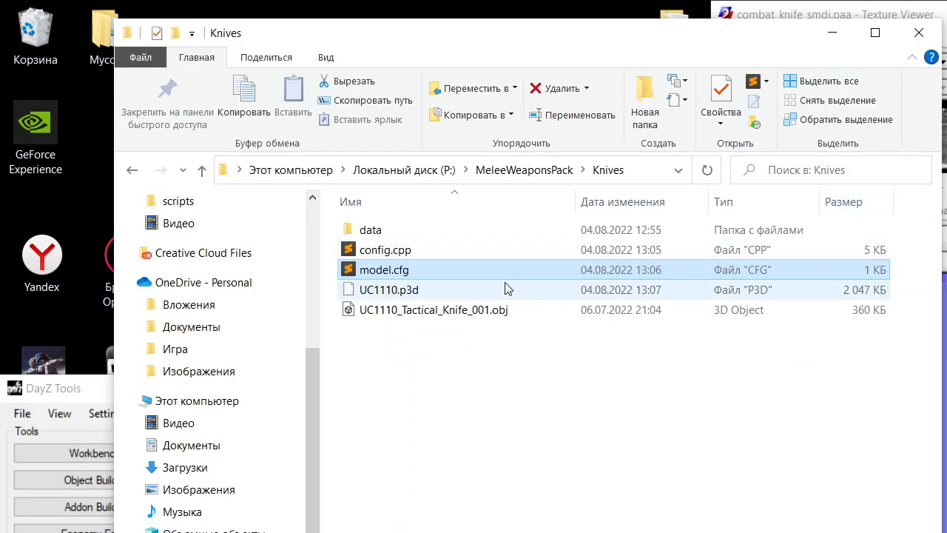
Open config.cpp, collapse the MWP_CombatKnife class body and begin a new class declaration on the line below it
{"action": "double_click", "coordinate": [482, 252]}
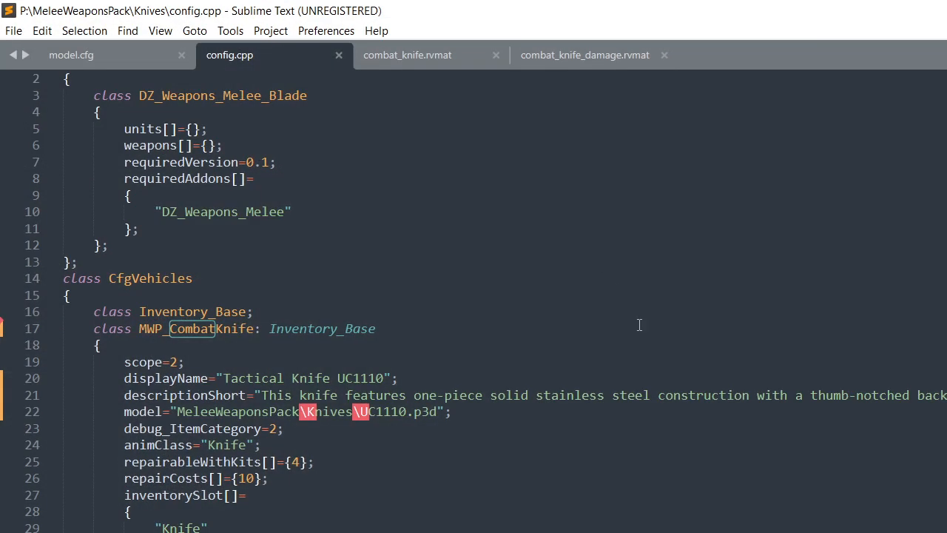
{"action": "scroll", "coordinate": [638, 323], "scroll_direction": "down", "scroll_amount": 2}
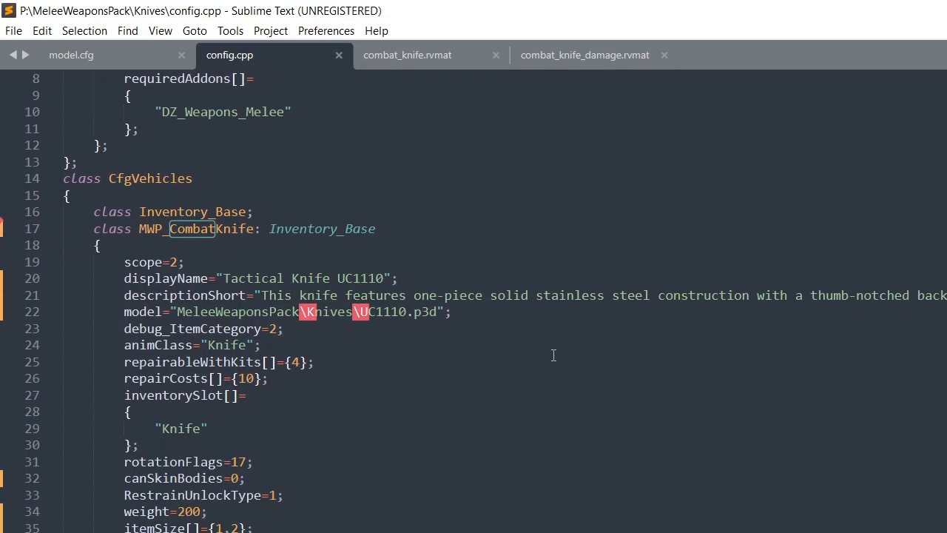
{"action": "left_click", "coordinate": [46, 245]}
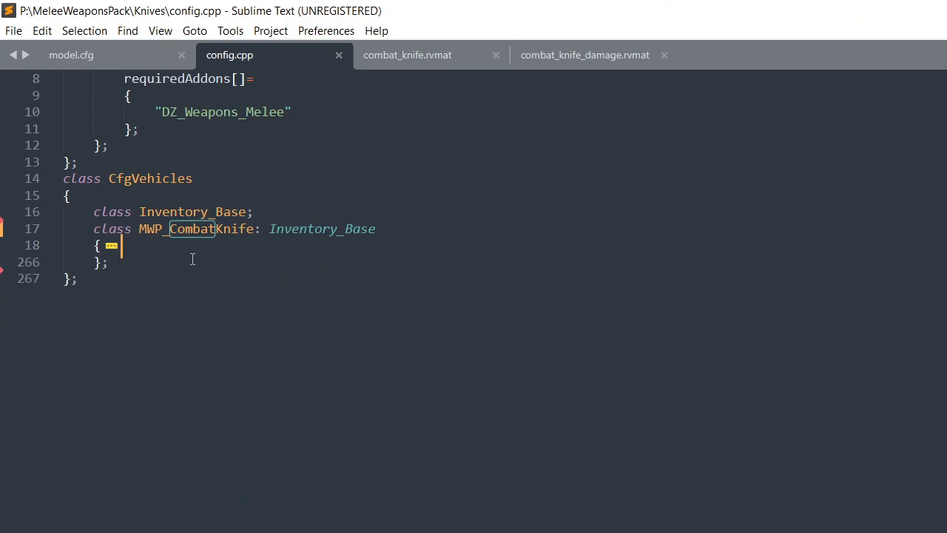
{"action": "left_click", "coordinate": [147, 267]}
{"action": "key", "text": "Return"}
{"action": "type", "text": "cla"}
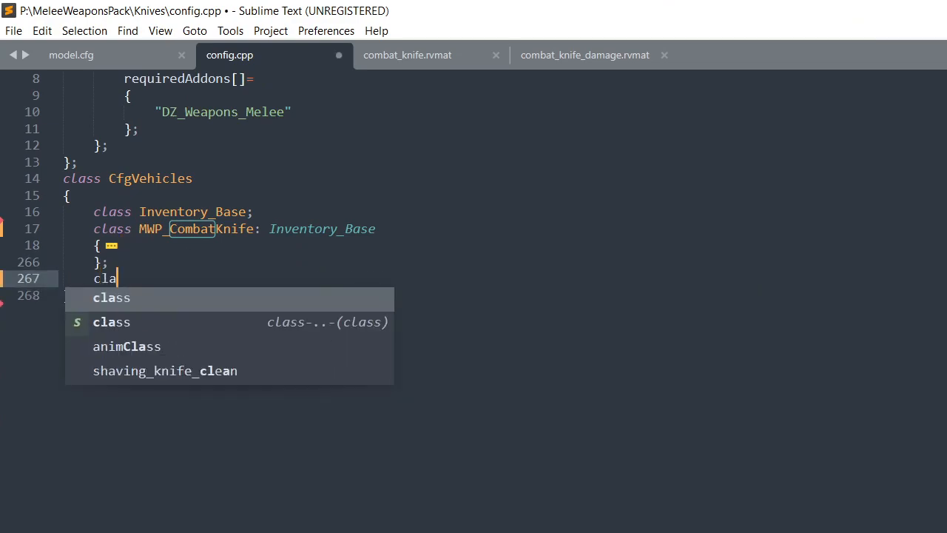
{"action": "key", "text": "Tab"}
{"action": "type", "text": "W"}
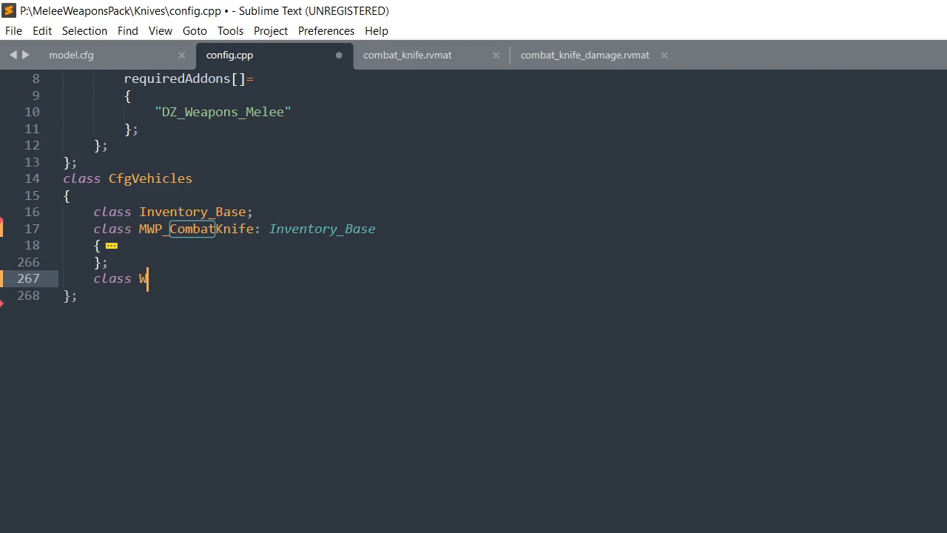
Declare a class MWP_CombarKnife_White inheriting from MWP_CombatKnife below the combat knife class in CfgVehicles
{"action": "key", "text": "BackSpace"}
{"action": "type", "text": "MWP_Combar"}
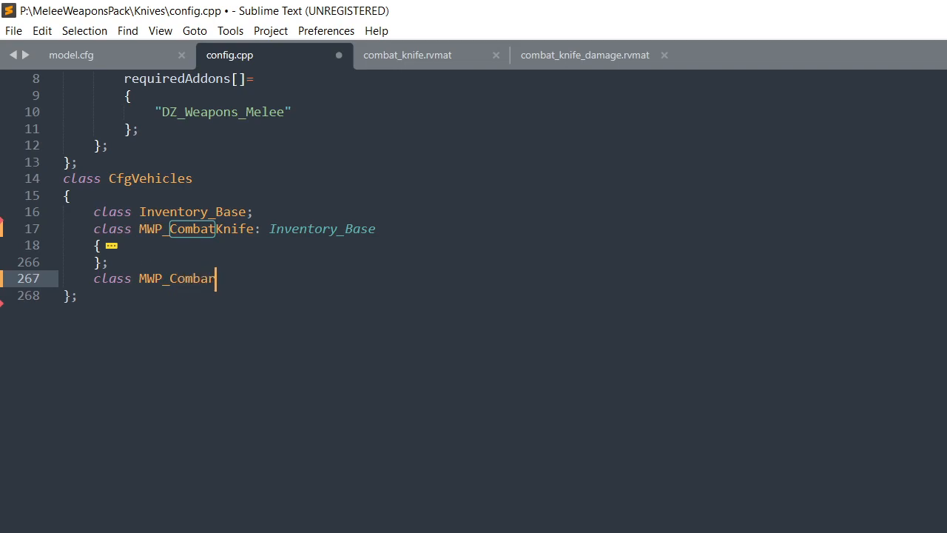
{"action": "type", "text": "Knife_White"}
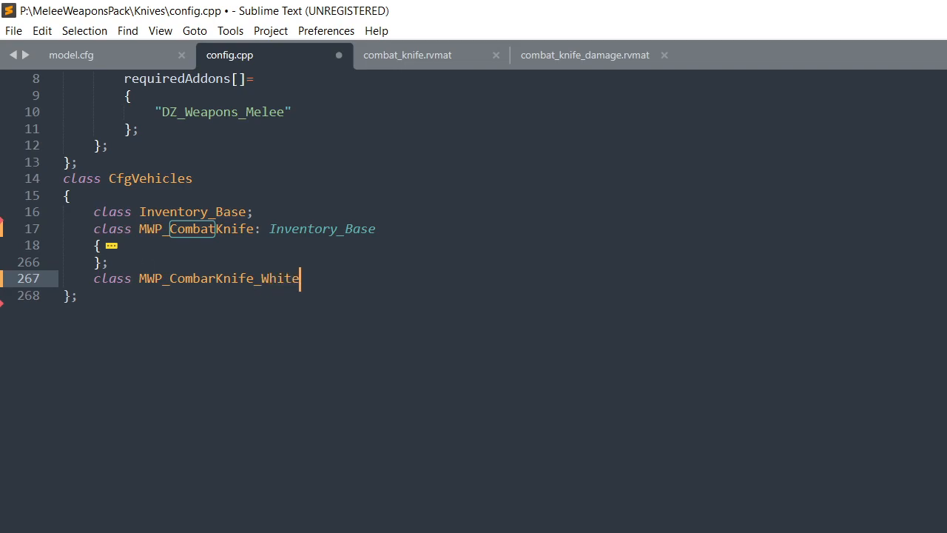
{"action": "type", "text": ": "}
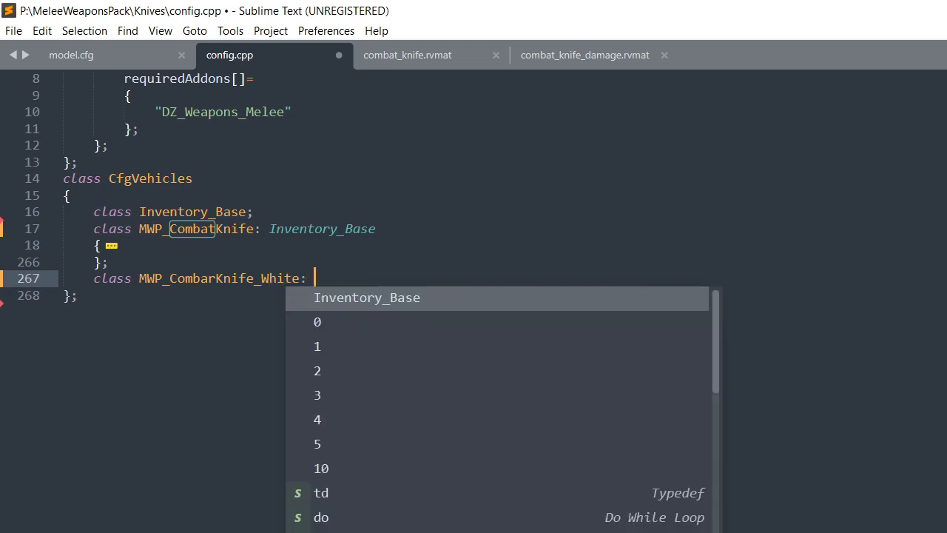
{"action": "type", "text": "MWP_CombatKnife"}
{"action": "key", "text": "Return"}
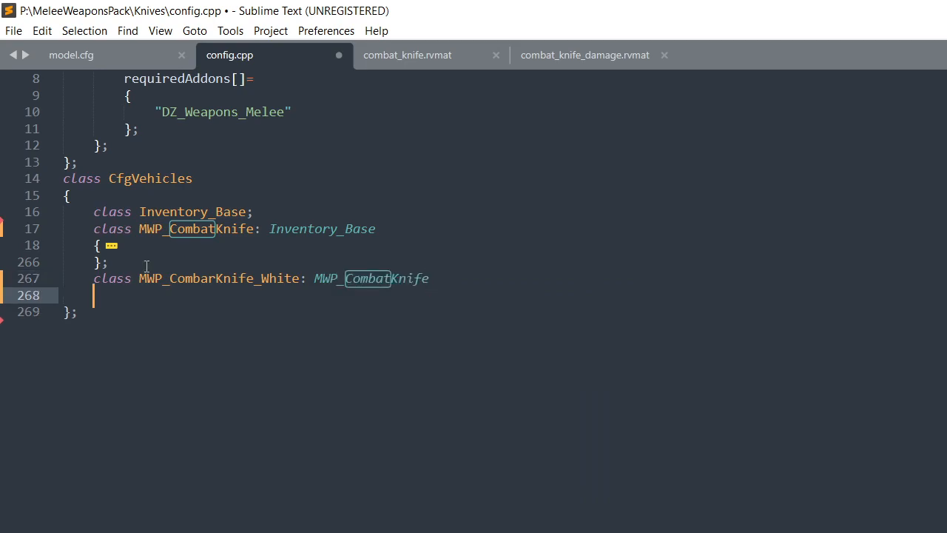
{"action": "type", "text": "hidden"}
{"action": "key", "text": "BackSpace"}
{"action": "key", "text": "BackSpace"}
{"action": "key", "text": "BackSpace"}
{"action": "key", "text": "BackSpace"}
{"action": "key", "text": "BackSpace"}
{"action": "key", "text": "BackSpace"}
Give the MWP_CombarKnife_White class an empty body in braces, closed with a semicolon
{"action": "key", "text": "Left"}
{"action": "key", "text": "Return"}
{"action": "key", "text": "Down"}
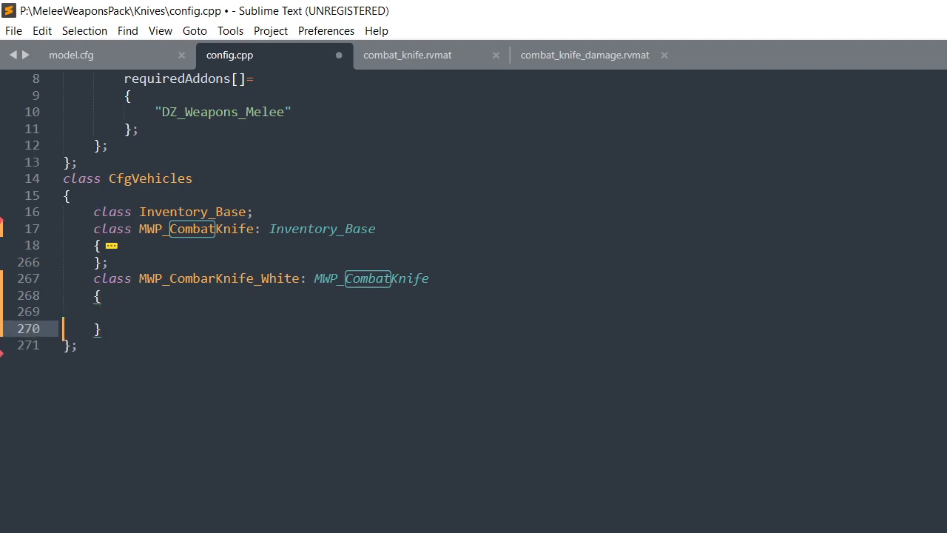
{"action": "key", "text": "Right"}
{"action": "type", "text": ";"}
{"action": "key", "text": "Up"}
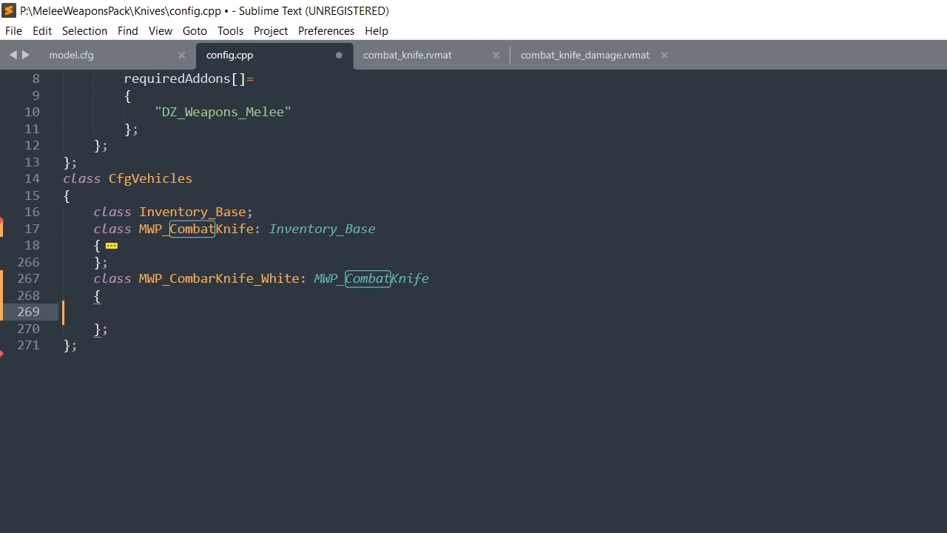
Add the entry hiddenselectionmaterials = "path" after the opening brace of the MWP_CombarKnife_White class
{"action": "key", "text": "Up"}
{"action": "type", "text": "hidden"}
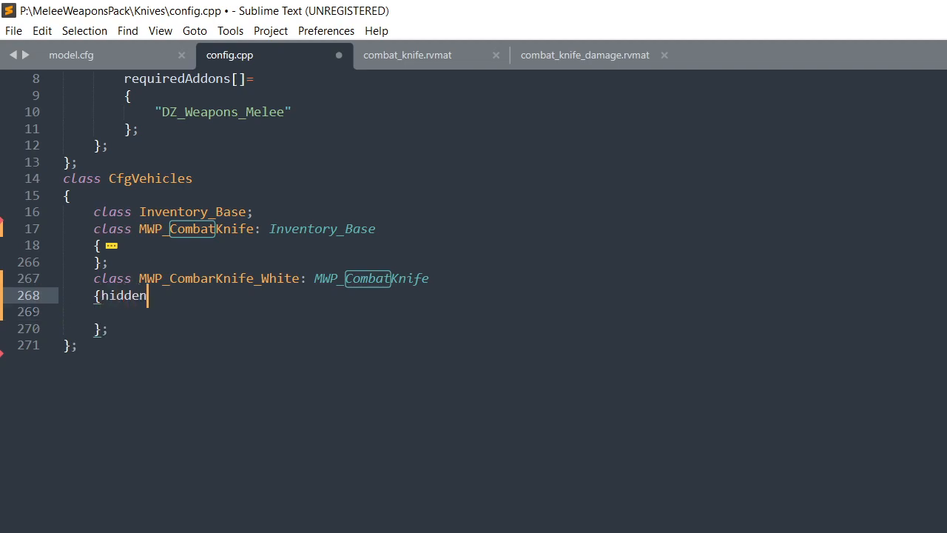
{"action": "type", "text": "selectionmaterials"}
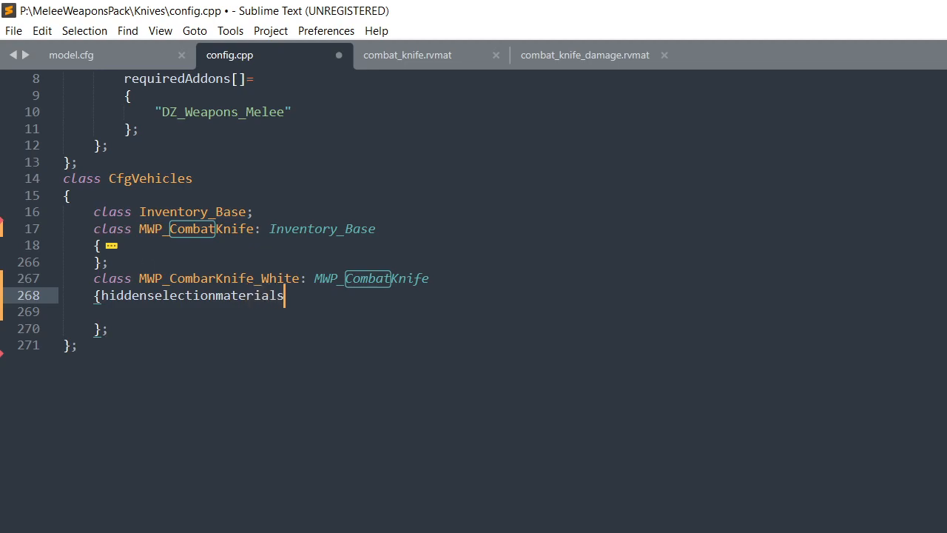
{"action": "type", "text": " ="}
{"action": "left_click", "coordinate": [48, 246]}
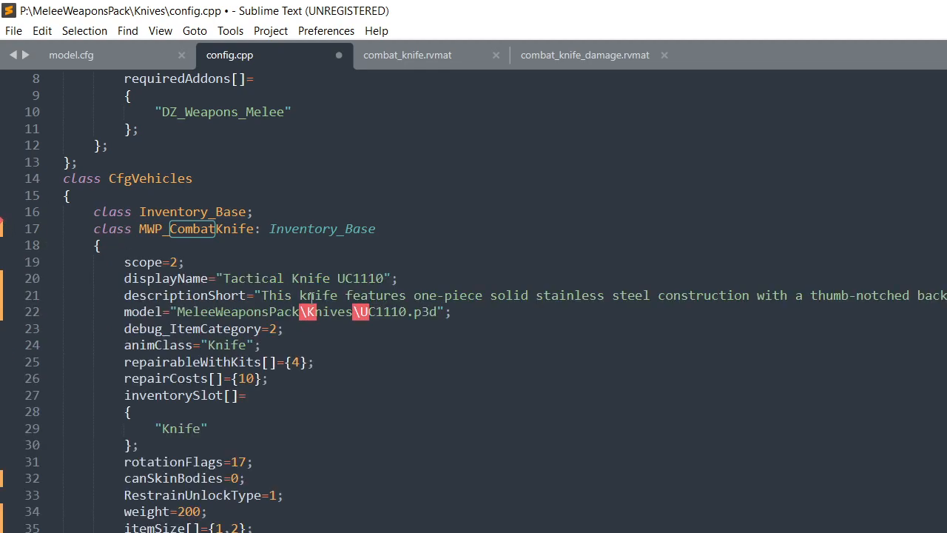
{"action": "left_click", "coordinate": [49, 245]}
{"action": "left_click", "coordinate": [323, 297]}
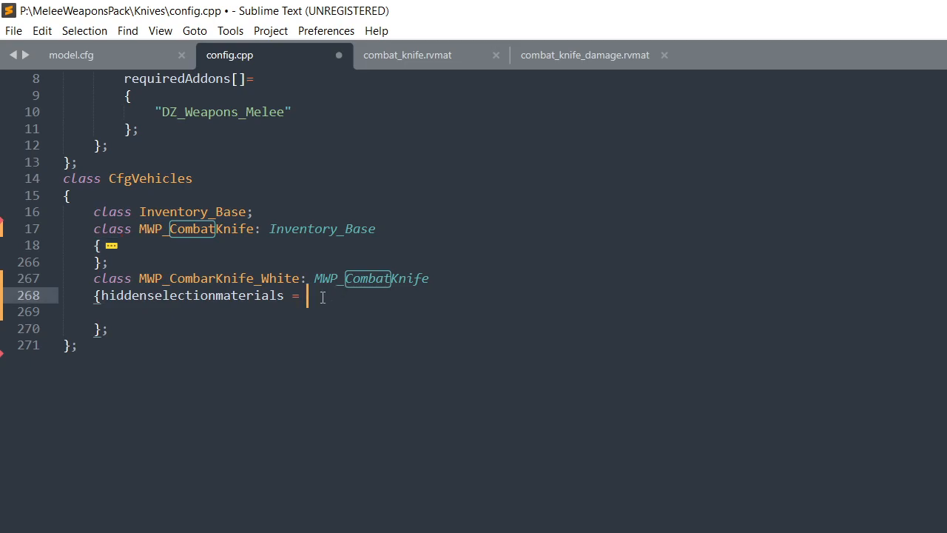
{"action": "type", "text": "\""}
{"action": "type", "text": "path"}
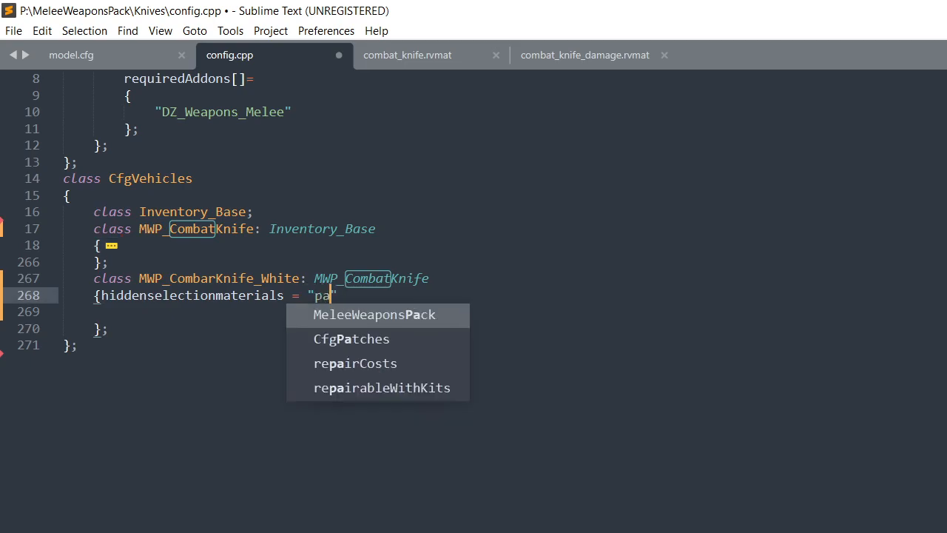
{"action": "key", "text": "Right"}
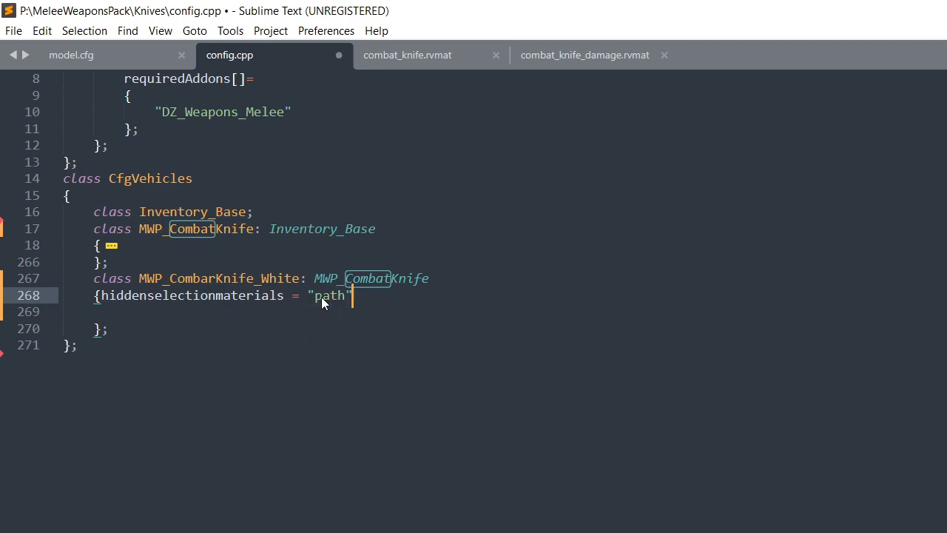
{"action": "key", "text": "Return"}
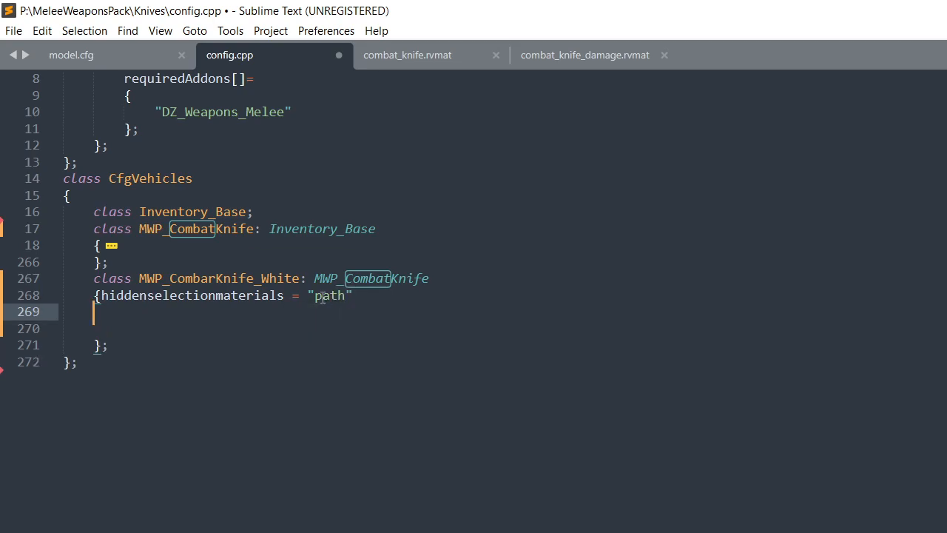
Put the hiddenselectionmaterials entry on its own indented line below the opening brace
{"action": "key", "text": "Up"}
{"action": "key", "text": "Right"}
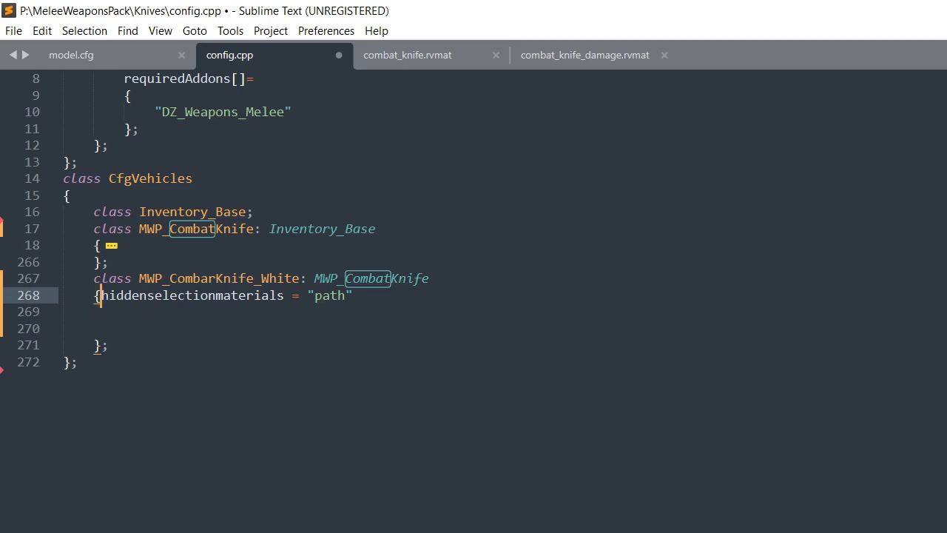
{"action": "key", "text": "Return"}
{"action": "key", "text": "Down"}
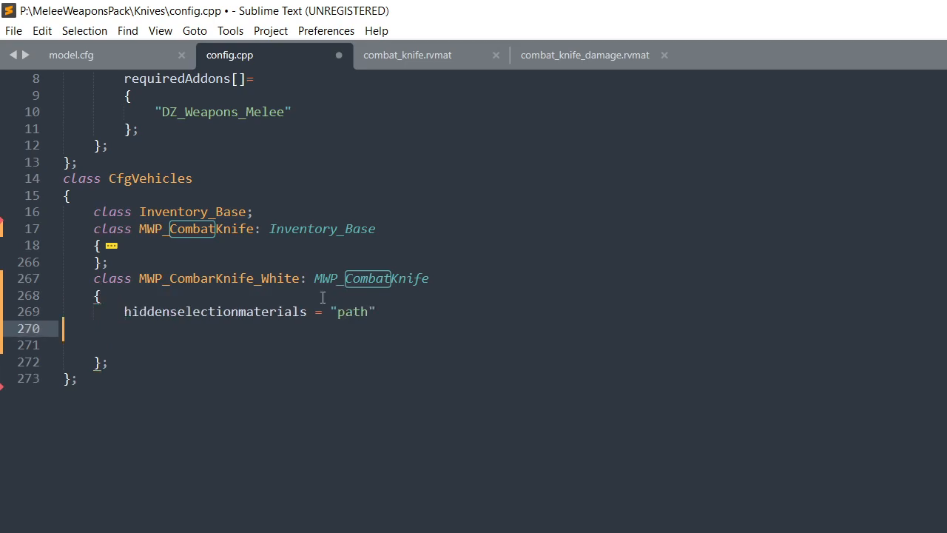
Start a hiddenselectiontexture= entry on the line below the hiddenselectionmaterials entry
{"action": "key", "text": "Tab"}
{"action": "type", "text": "hid"}
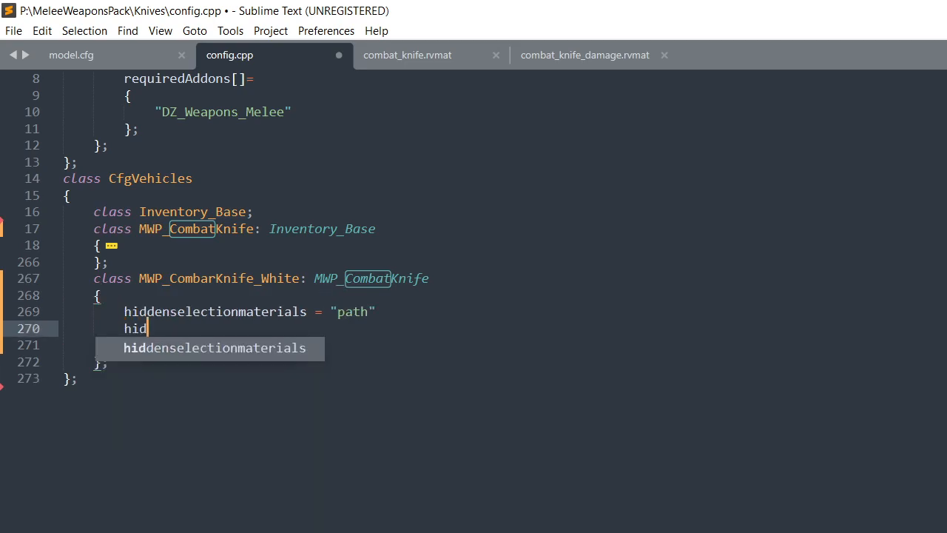
{"action": "type", "text": "denselectiontextu"}
{"action": "type", "text": "res"}
{"action": "key", "text": "BackSpace"}
{"action": "type", "text": "="}
Rename the hiddenselectionmaterials entry to the singular hiddenselectionmaterial
{"action": "key", "text": "Up"}
{"action": "key", "text": "Right"}
{"action": "key", "text": "BackSpace"}
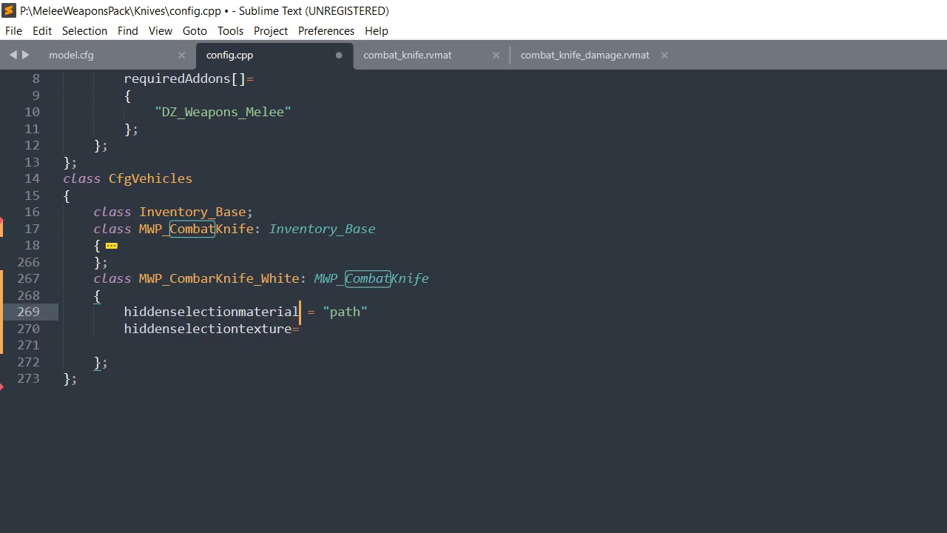
Assign the placeholder value "path" to the hiddenselectiontexture entry
{"action": "key", "text": "Down"}
{"action": "key", "text": "Down"}
{"action": "key", "text": "Left"}
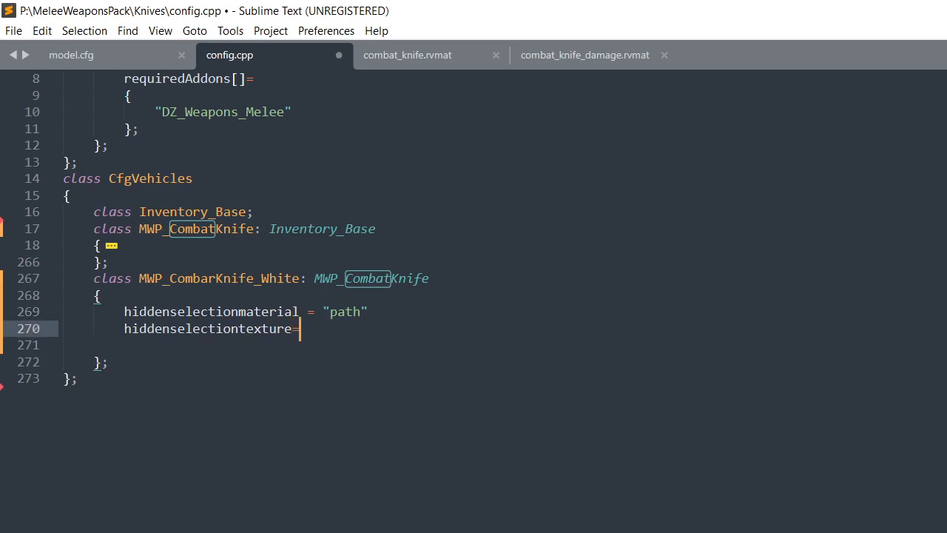
{"action": "type", "text": "\"path"}
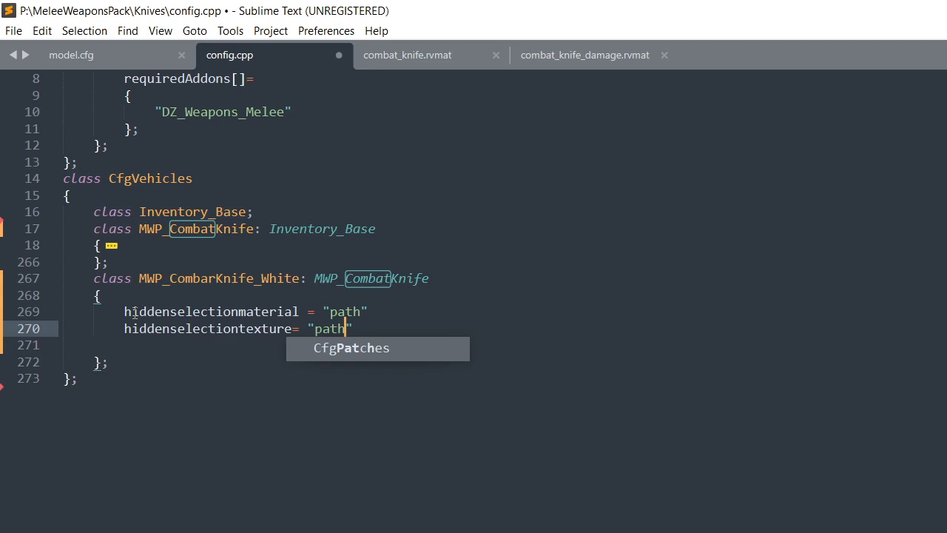
Unfold the MWP_CombatKnife class and insert a line reading "hiddenselection =" after its itemInfo block
{"action": "left_click", "coordinate": [49, 246]}
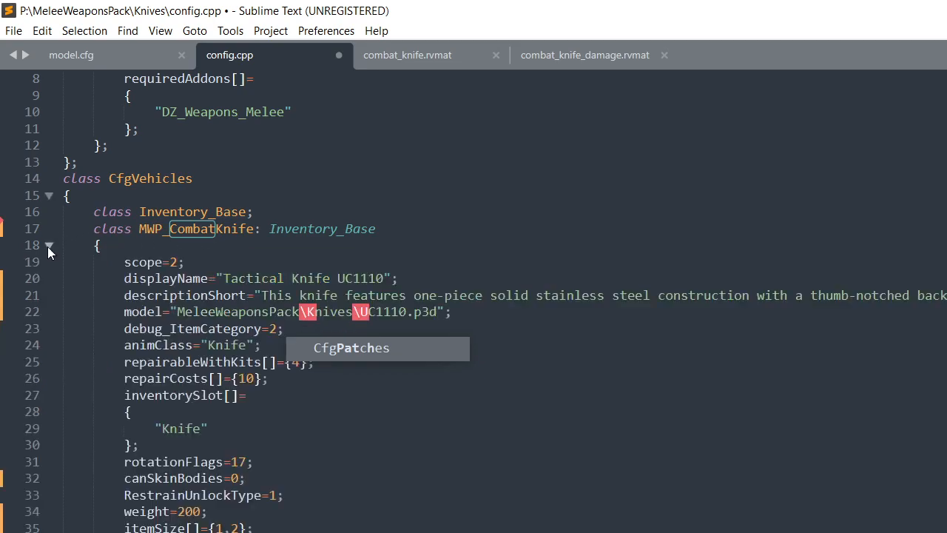
{"action": "scroll", "coordinate": [229, 422], "scroll_direction": "down", "scroll_amount": 5}
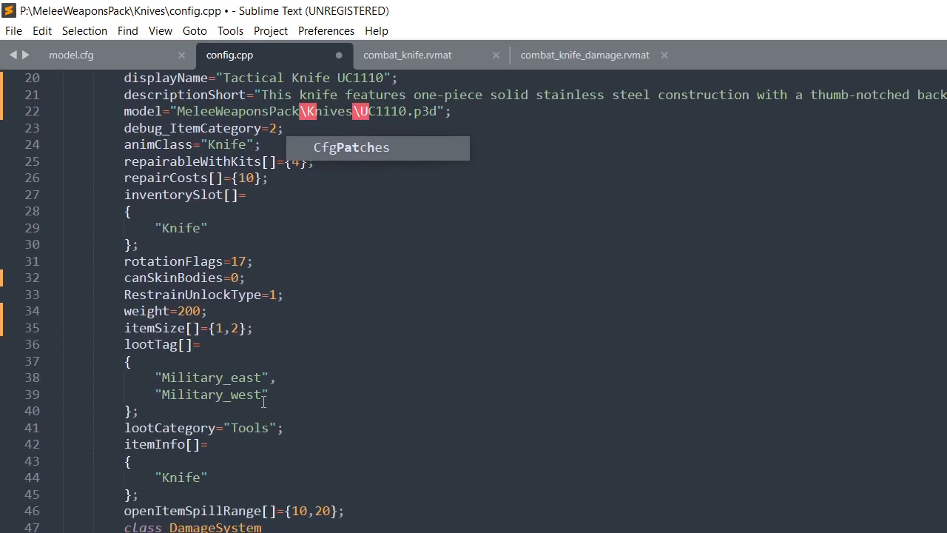
{"action": "left_click", "coordinate": [215, 443]}
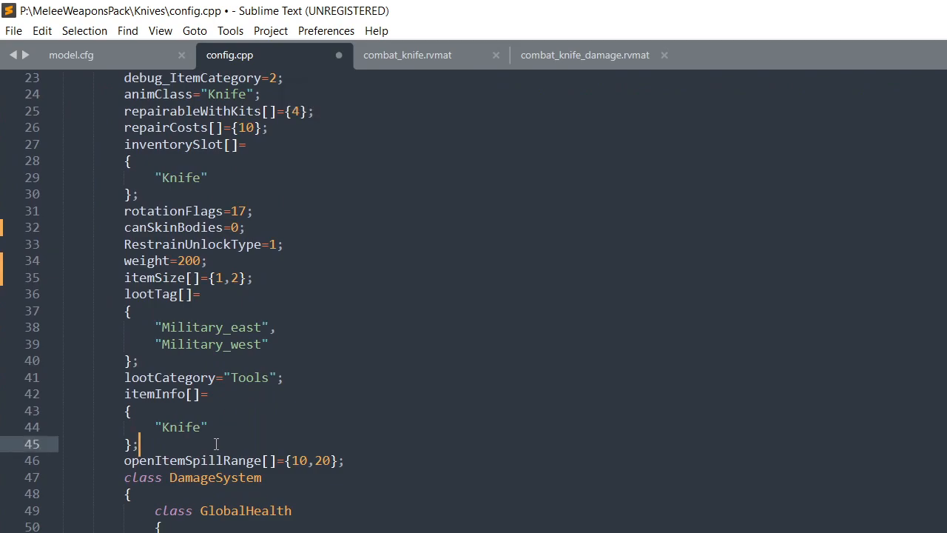
{"action": "key", "text": "Return"}
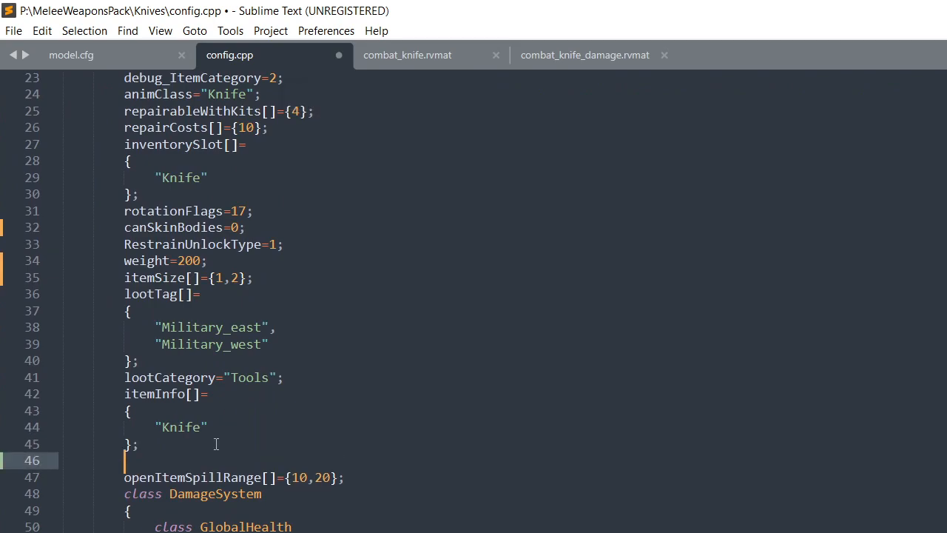
{"action": "type", "text": "hidde"}
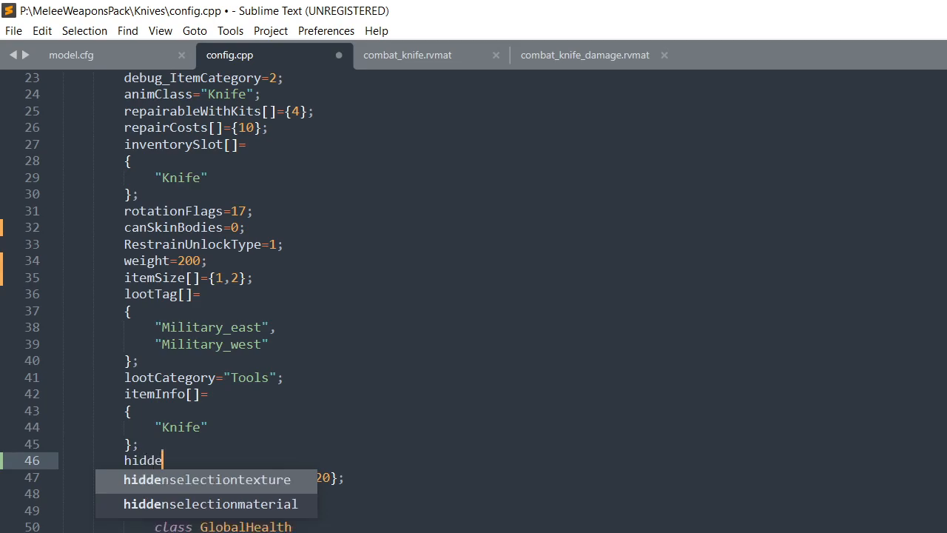
{"action": "type", "text": "nselection"}
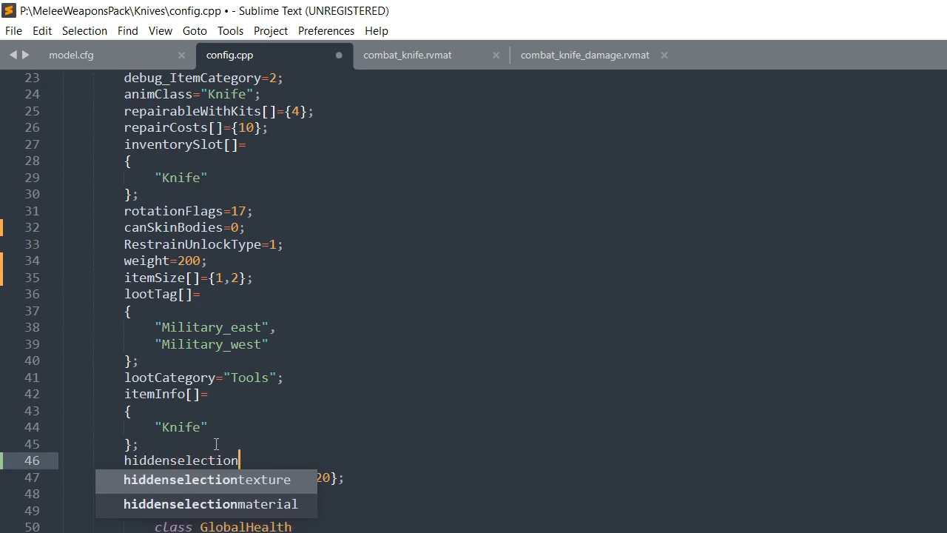
{"action": "type", "text": " ="}
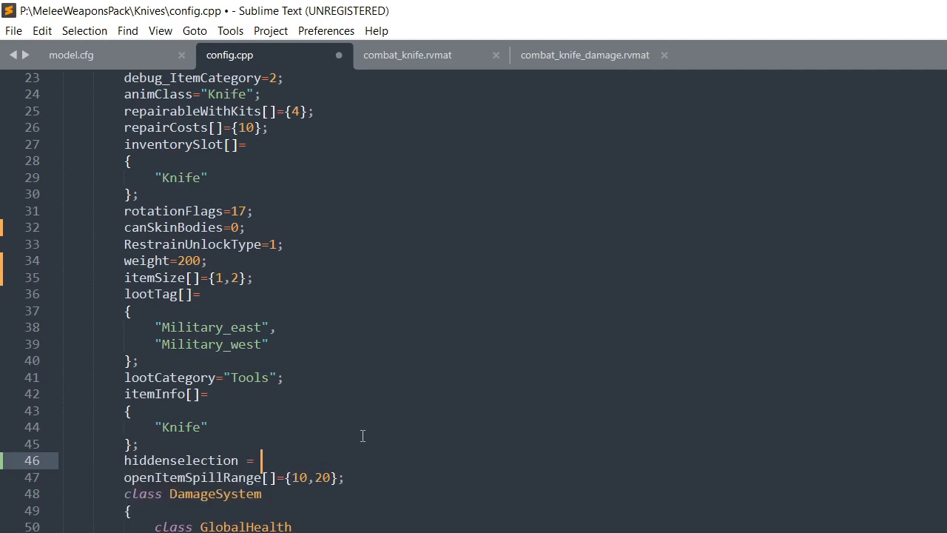
Switch to File Explorer and open config.cpp from P:\DeltaGear\Vest\Tortoise as a reference
{"action": "key", "text": "alt+Tab"}
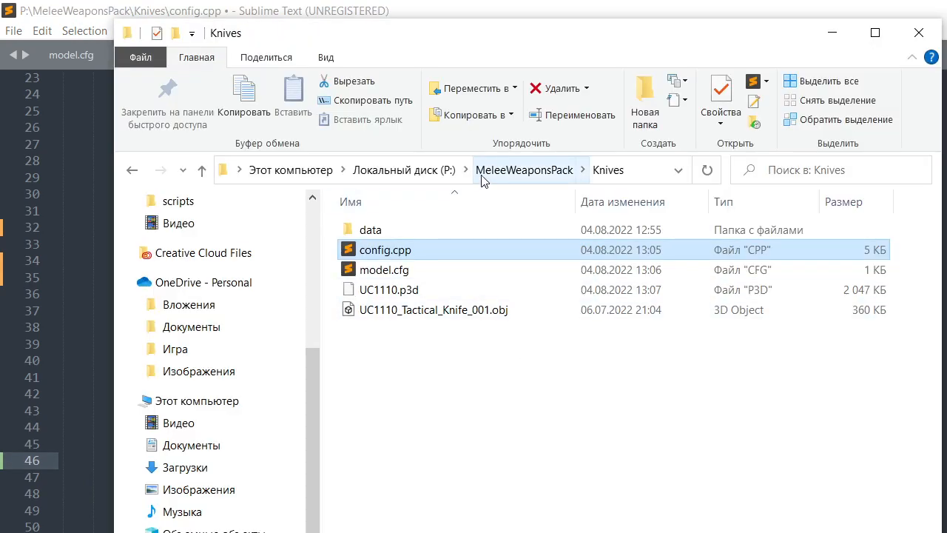
{"action": "left_click", "coordinate": [407, 174]}
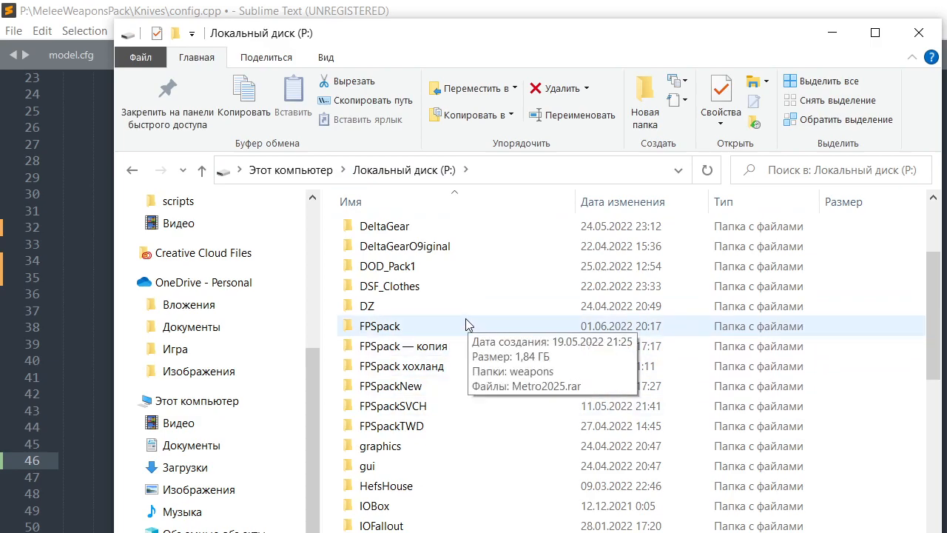
{"action": "double_click", "coordinate": [459, 232]}
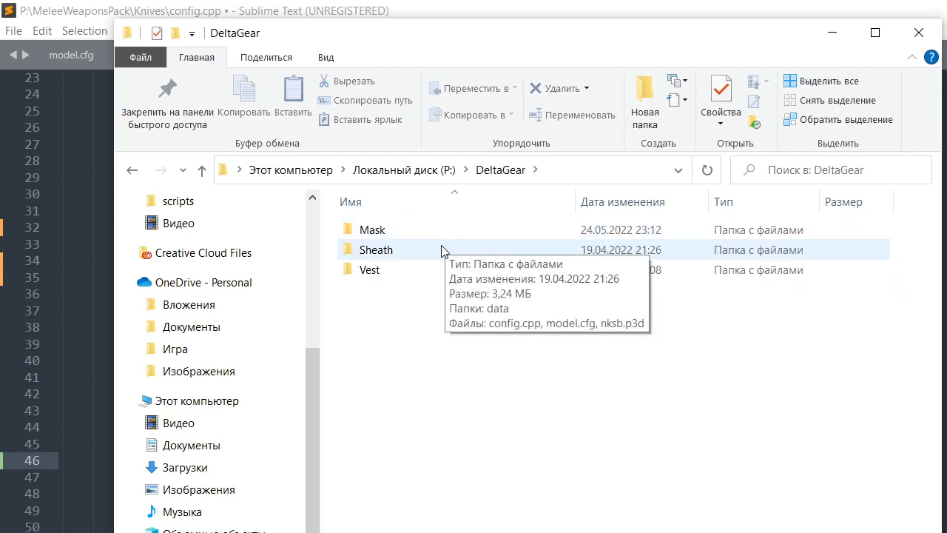
{"action": "double_click", "coordinate": [432, 272]}
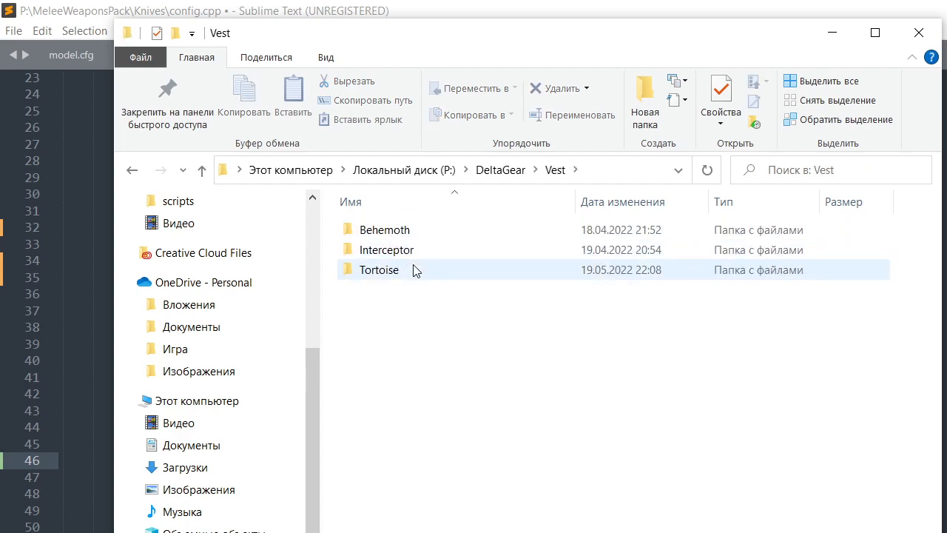
{"action": "double_click", "coordinate": [413, 268]}
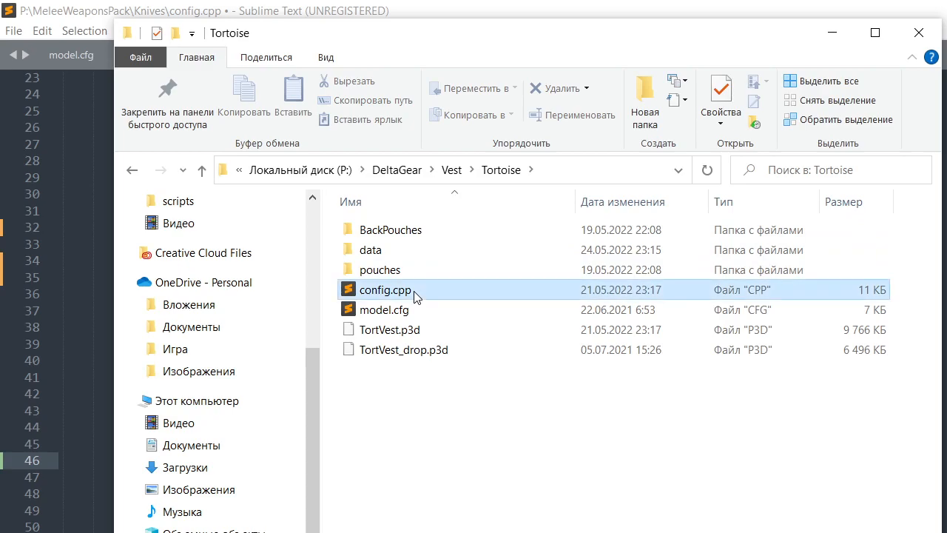
{"action": "double_click", "coordinate": [415, 294]}
Copy the hiddenSelections[] = {"color"}; line from the Tortoise vest config over the unfinished hiddenselection line in the Knives config
{"action": "scroll", "coordinate": [412, 291], "scroll_direction": "down", "scroll_amount": 7}
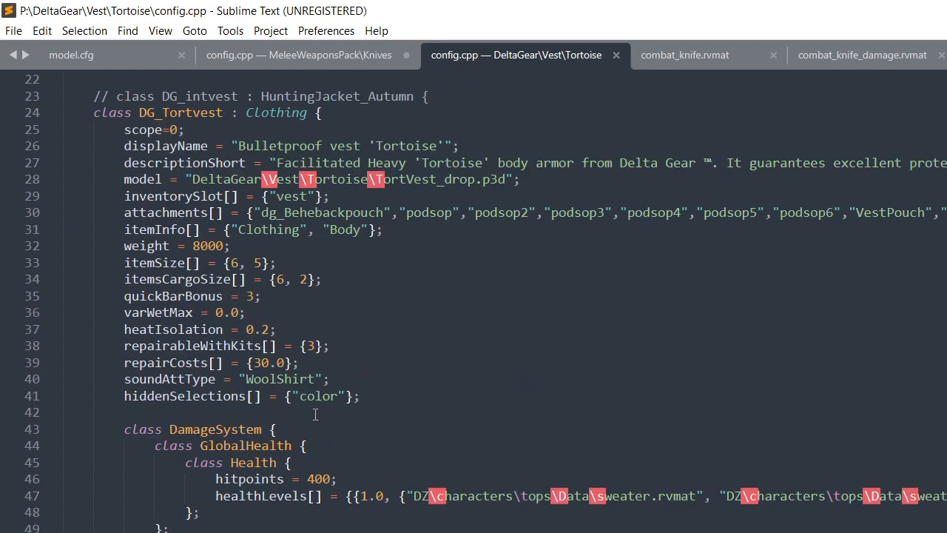
{"action": "left_click_drag", "start_coordinate": [359, 395], "coordinate": [123, 396]}
{"action": "key", "text": "ctrl+c"}
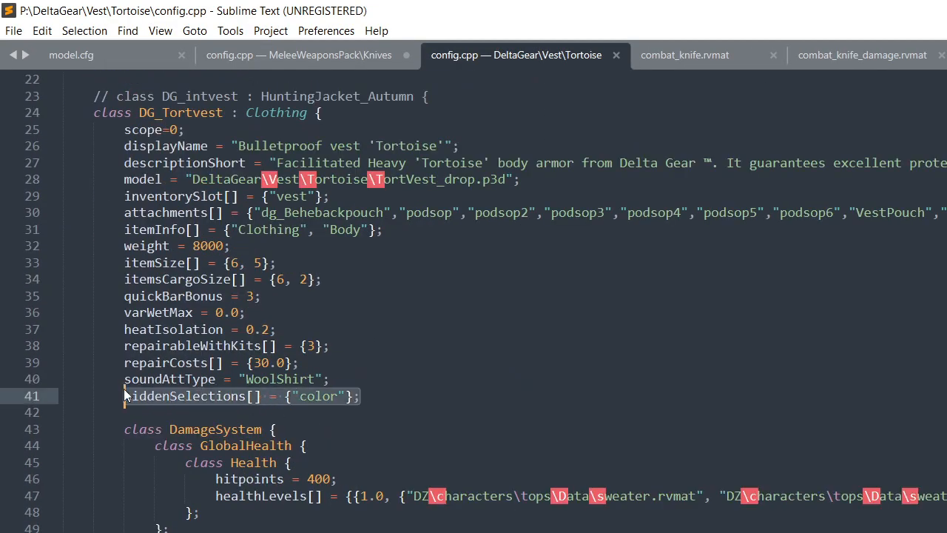
{"action": "left_click", "coordinate": [290, 47]}
{"action": "left_click", "coordinate": [235, 450]}
{"action": "left_click_drag", "start_coordinate": [265, 458], "coordinate": [121, 460]}
{"action": "key", "text": "ctrl+v"}
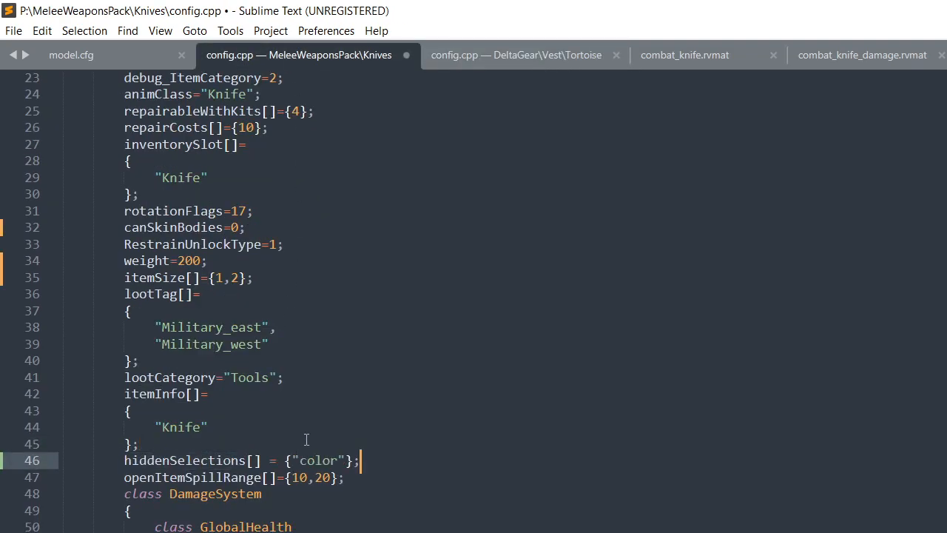
Change the selection name in the combat knife's hiddenSelections[] array to "zbytek"
{"action": "left_click", "coordinate": [335, 460]}
{"action": "key", "text": "BackSpace"}
{"action": "key", "text": "BackSpace"}
{"action": "key", "text": "BackSpace"}
{"action": "key", "text": "BackSpace"}
{"action": "key", "text": "BackSpace"}
{"action": "type", "text": "zbytok"}
{"action": "scroll", "coordinate": [345, 443], "scroll_direction": "down", "scroll_amount": 9}
{"action": "scroll", "coordinate": [349, 443], "scroll_direction": "up", "scroll_amount": 7}
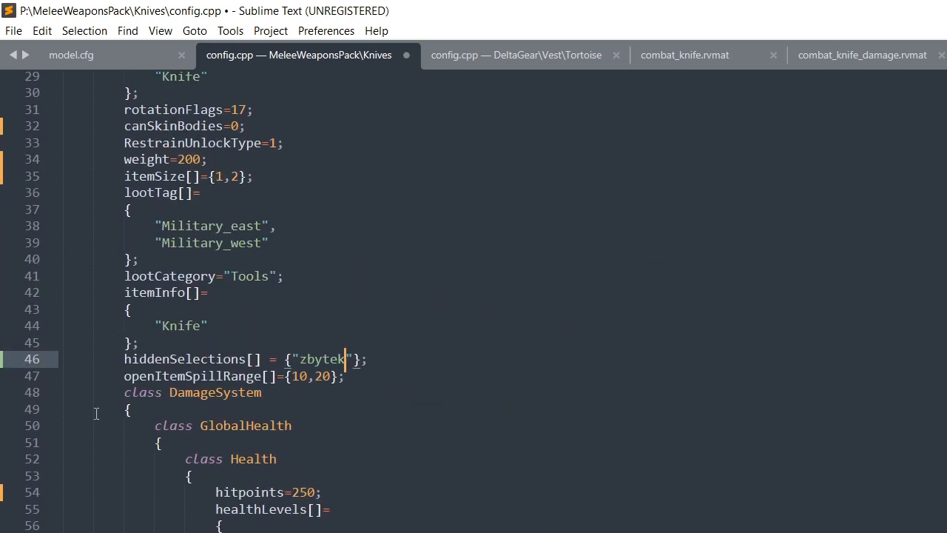
Fold the combat knife's DamageSystem class and go to the white variant class at the end of the Knives config
{"action": "left_click", "coordinate": [49, 408]}
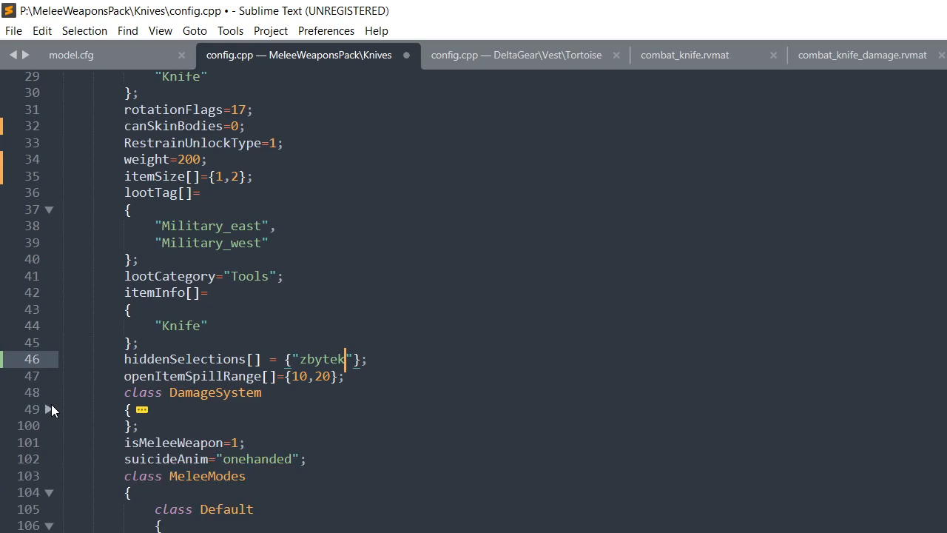
{"action": "scroll", "coordinate": [380, 441], "scroll_direction": "down", "scroll_amount": 20}
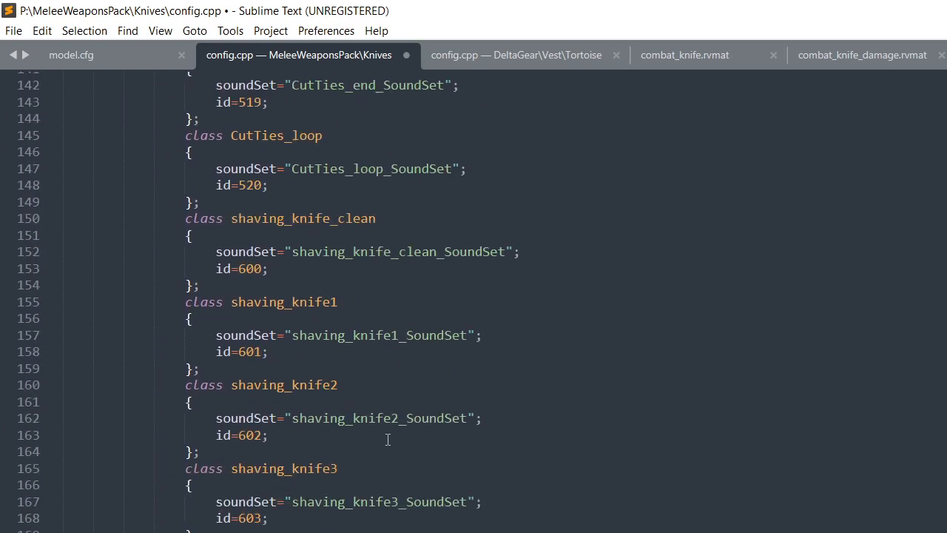
{"action": "scroll", "coordinate": [381, 444], "scroll_direction": "down", "scroll_amount": 15}
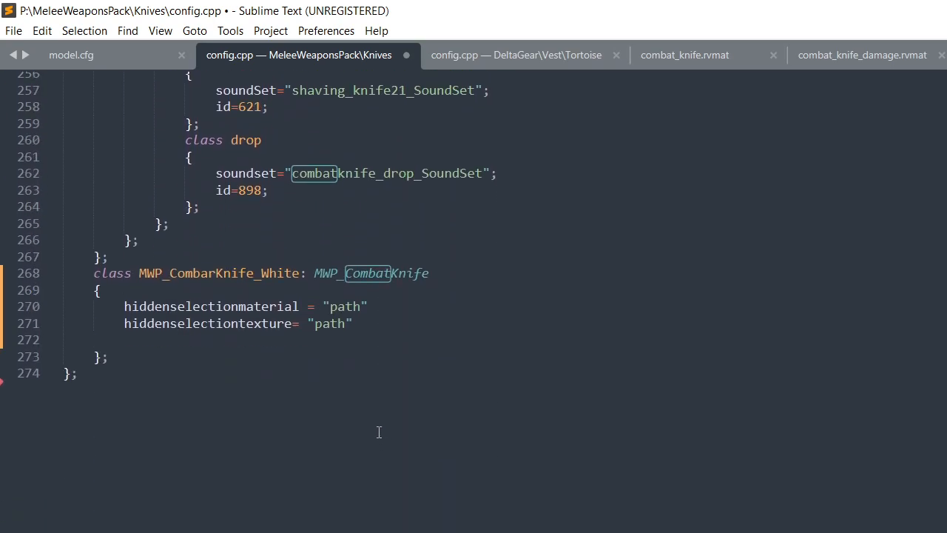
Copy the "scope = 2;" and hiddenSelectionsTextures[] lines from the brn_DG_TortMagPouch3_blue class in the Tortoise vest config
{"action": "left_click", "coordinate": [491, 48]}
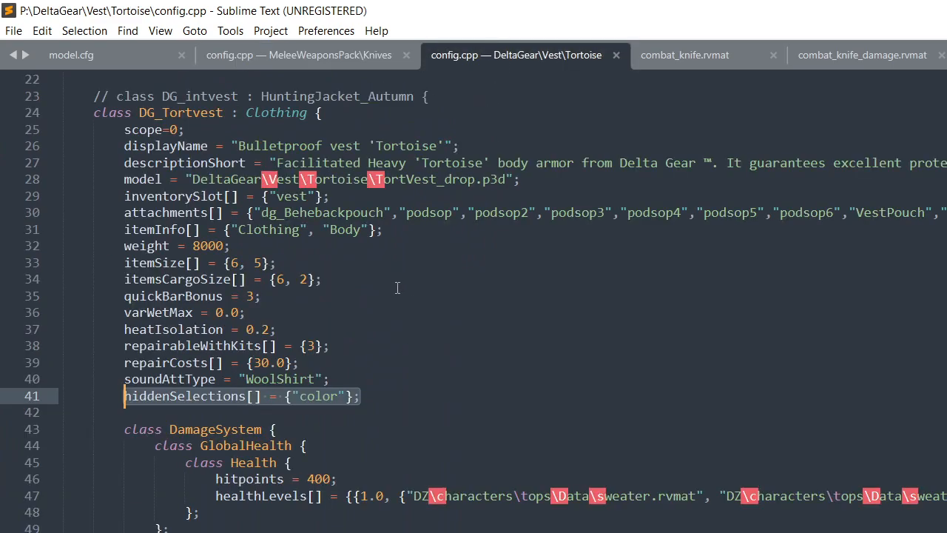
{"action": "scroll", "coordinate": [377, 289], "scroll_direction": "down", "scroll_amount": 1}
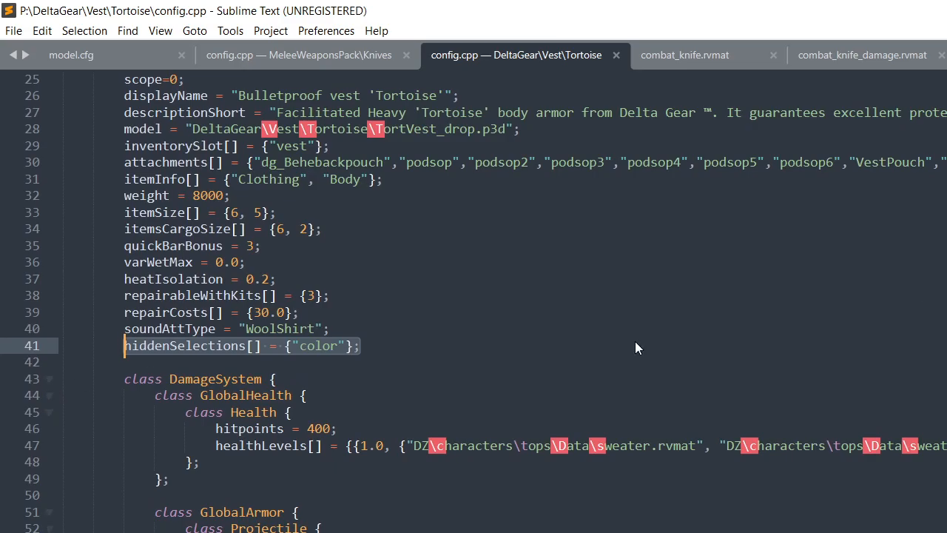
{"action": "scroll", "coordinate": [503, 288], "scroll_direction": "up", "scroll_amount": 6}
{"action": "scroll", "coordinate": [474, 296], "scroll_direction": "down", "scroll_amount": 20}
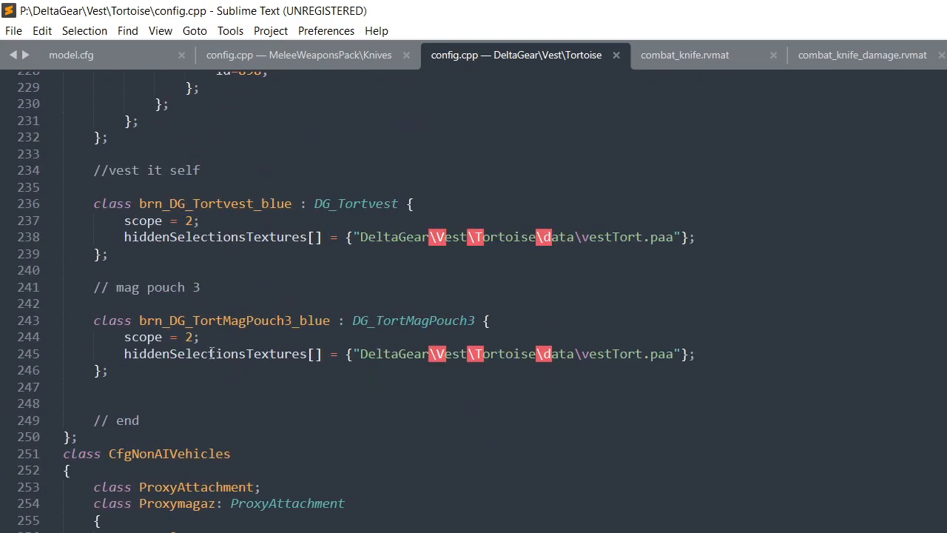
{"action": "scroll", "coordinate": [209, 353], "scroll_direction": "up", "scroll_amount": 1}
{"action": "left_click_drag", "start_coordinate": [121, 386], "coordinate": [713, 409]}
{"action": "key", "text": "ctrl+c"}
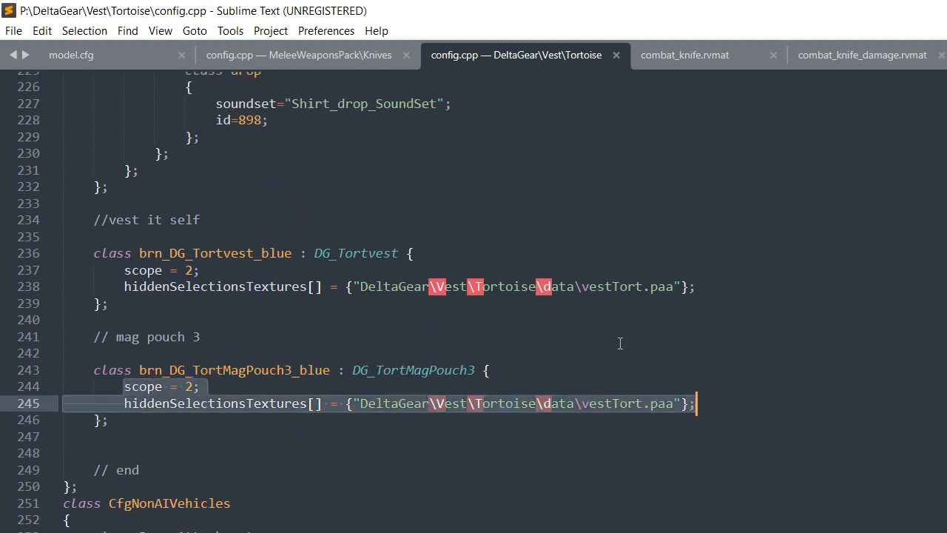
Replace the placeholder material and texture lines in the MWP_CombarKnife_White class of the Knives config with the copied lines and save
{"action": "left_click", "coordinate": [114, 54]}
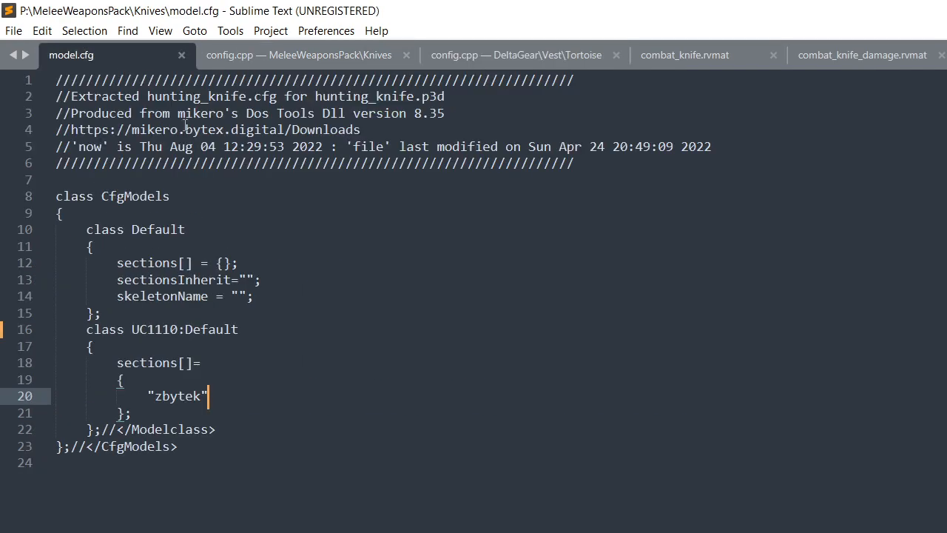
{"action": "left_click", "coordinate": [303, 52]}
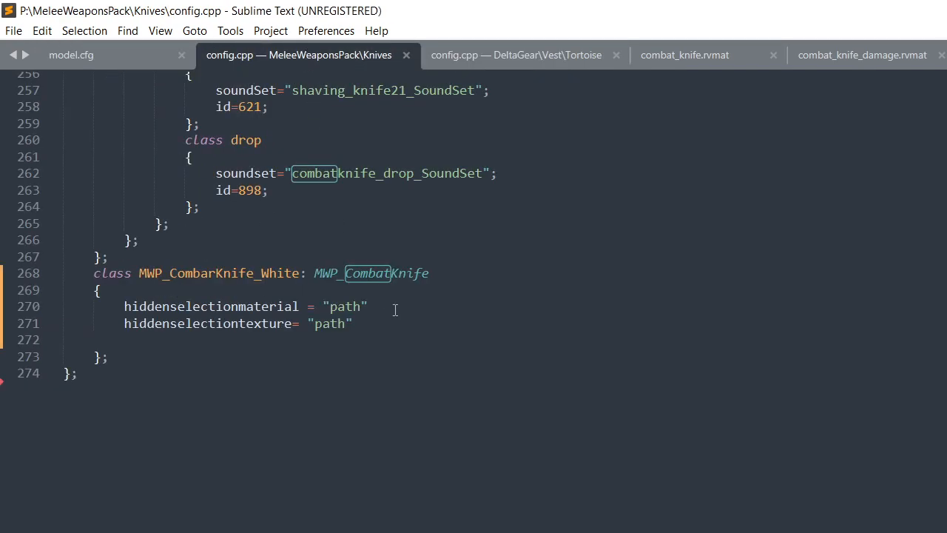
{"action": "left_click_drag", "start_coordinate": [370, 323], "coordinate": [125, 306]}
{"action": "key", "text": "ctrl+v"}
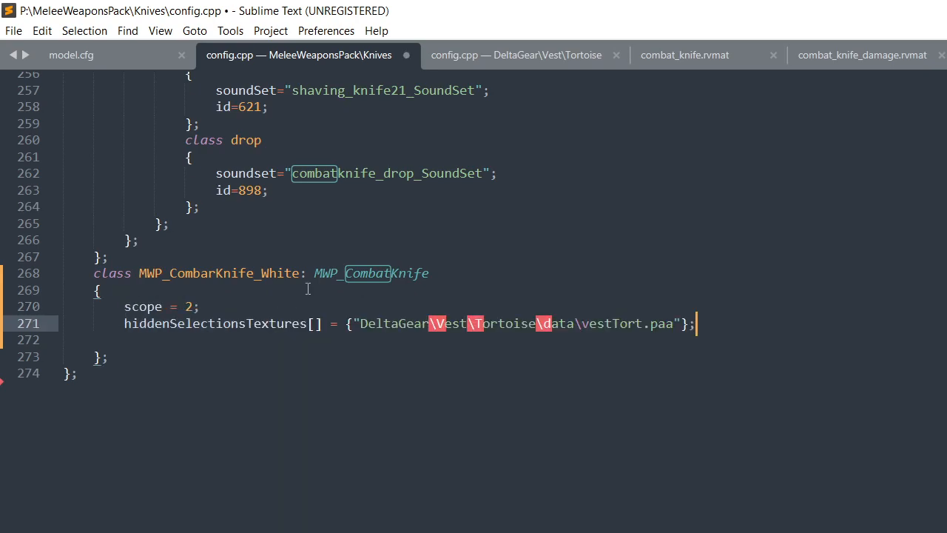
{"action": "key", "text": "ctrl+s"}
Change the white variant's hiddenSelectionsTextures[] path to "1.paa" and save the config
{"action": "scroll", "coordinate": [434, 290], "scroll_direction": "up", "scroll_amount": 5}
{"action": "scroll", "coordinate": [461, 450], "scroll_direction": "down", "scroll_amount": 1}
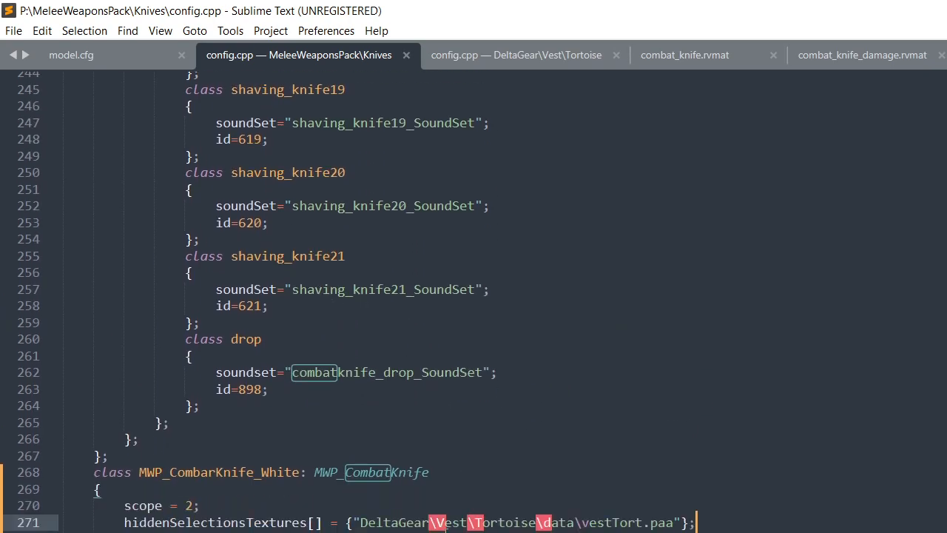
{"action": "scroll", "coordinate": [710, 530], "scroll_direction": "up", "scroll_amount": 1}
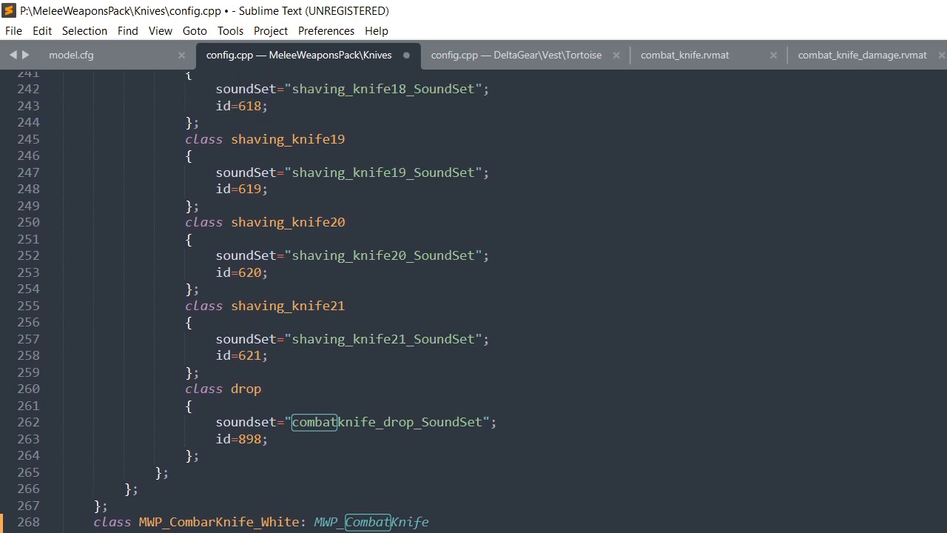
{"action": "type", "text": "p"}
{"action": "key", "text": "ctrl+s"}
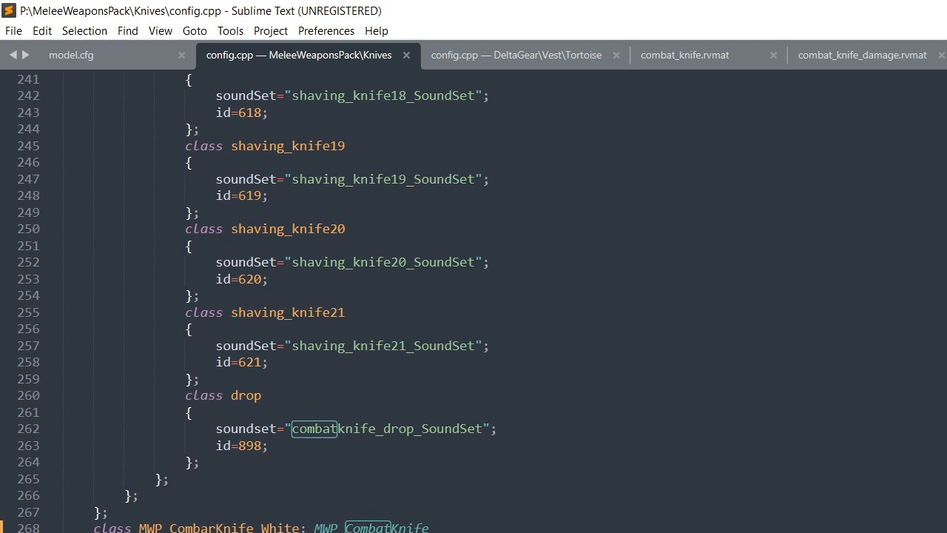
Fold the MWP_CombatKnife class and highlight the class name MWP_CombarKnife_White below it
{"action": "scroll", "coordinate": [473, 296], "scroll_direction": "up", "scroll_amount": 1}
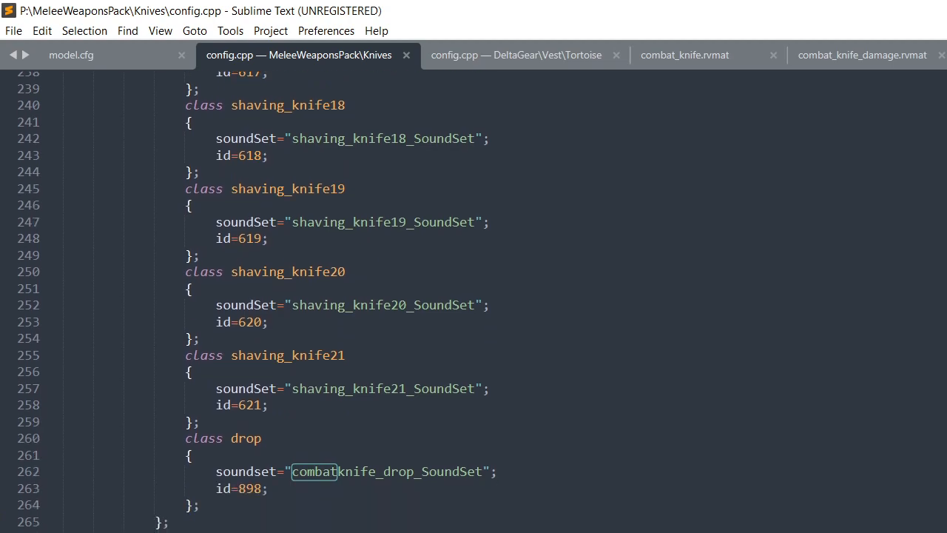
{"action": "scroll", "coordinate": [366, 506], "scroll_direction": "up", "scroll_amount": 20}
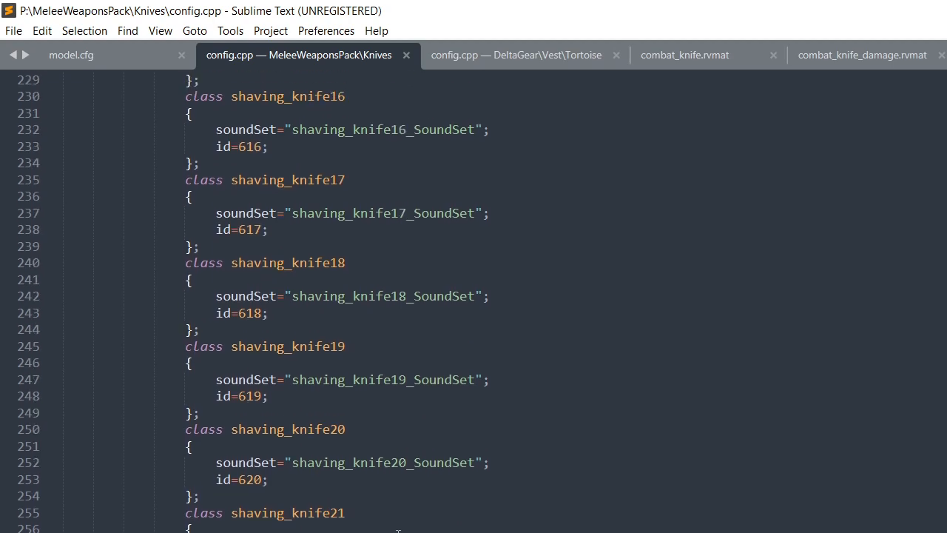
{"action": "scroll", "coordinate": [357, 495], "scroll_direction": "up", "scroll_amount": 20}
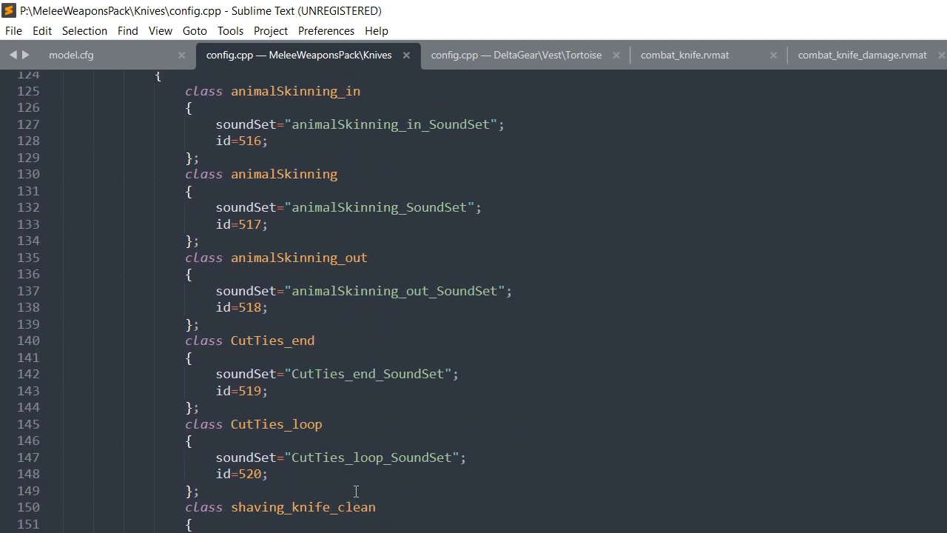
{"action": "scroll", "coordinate": [329, 470], "scroll_direction": "up", "scroll_amount": 2}
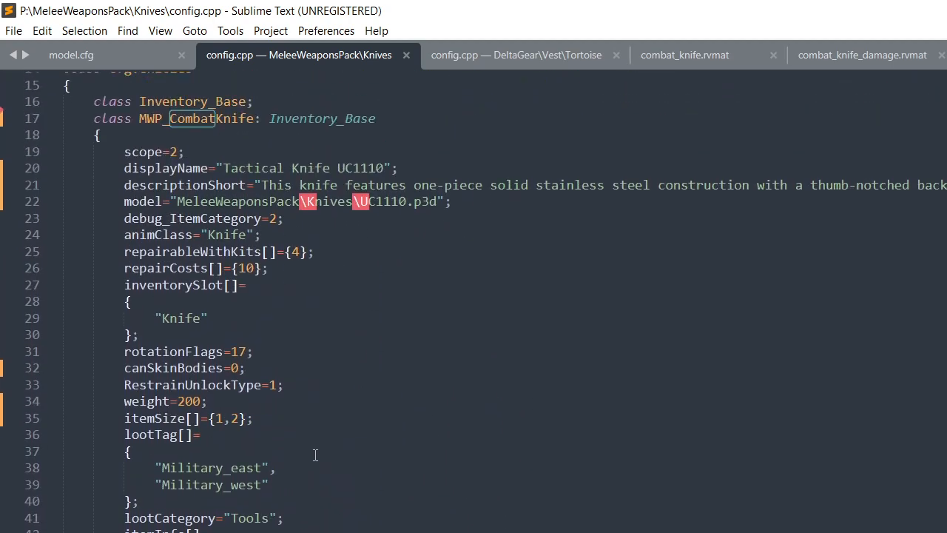
{"action": "scroll", "coordinate": [141, 200], "scroll_direction": "up", "scroll_amount": 2}
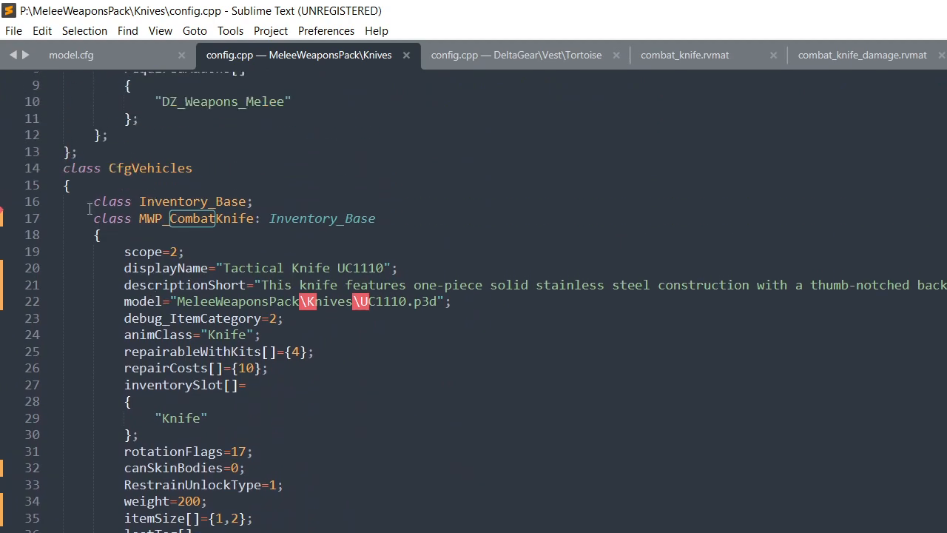
{"action": "left_click", "coordinate": [53, 235]}
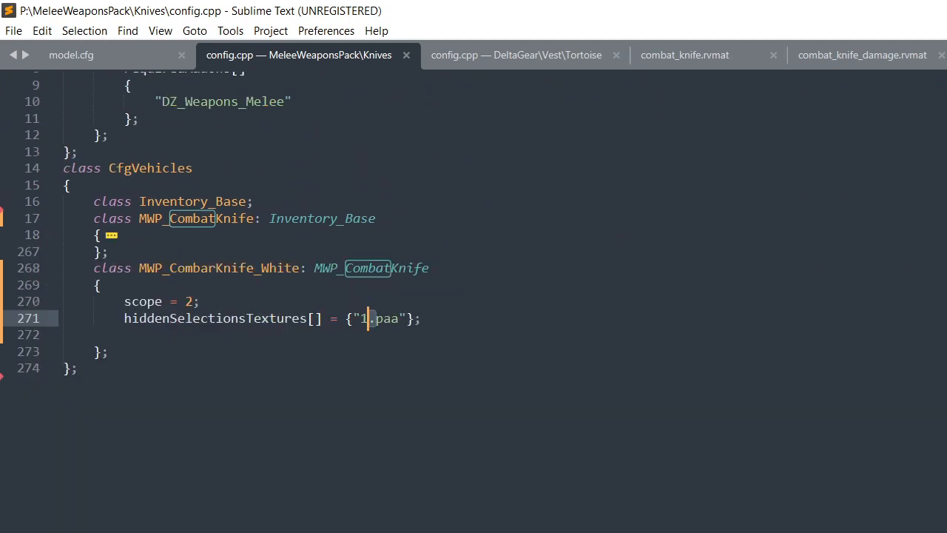
{"action": "left_click", "coordinate": [482, 304]}
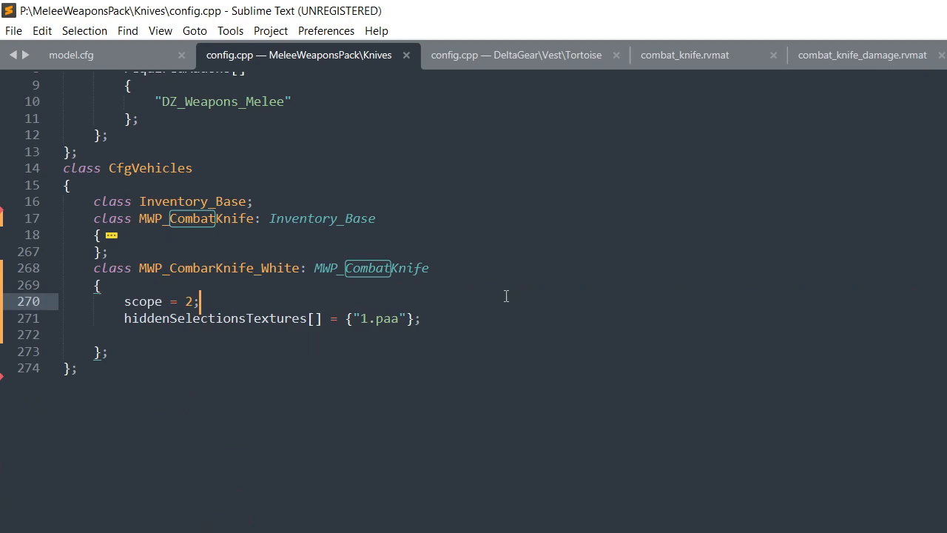
{"action": "left_click_drag", "start_coordinate": [139, 268], "coordinate": [301, 268]}
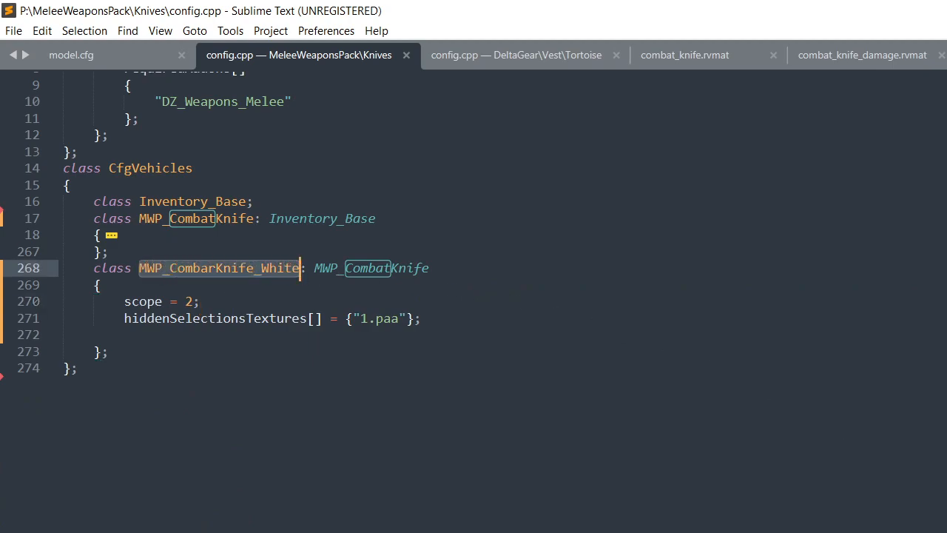
Switch to Object Builder, select the whole UC1110 knife mesh and review its face properties
{"action": "key", "text": "alt+Tab"}
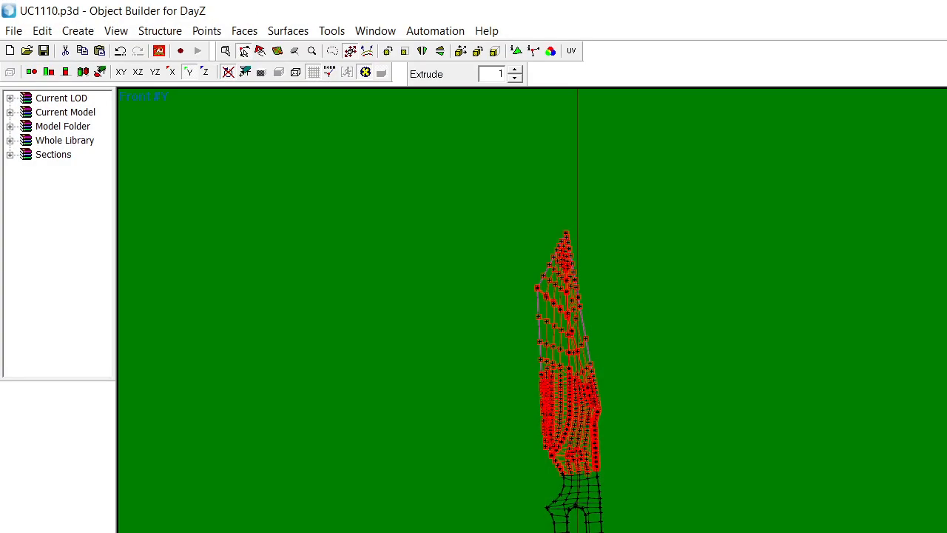
{"action": "left_click_drag", "start_coordinate": [458, 198], "coordinate": [731, 531]}
{"action": "left_click", "coordinate": [516, 50]}
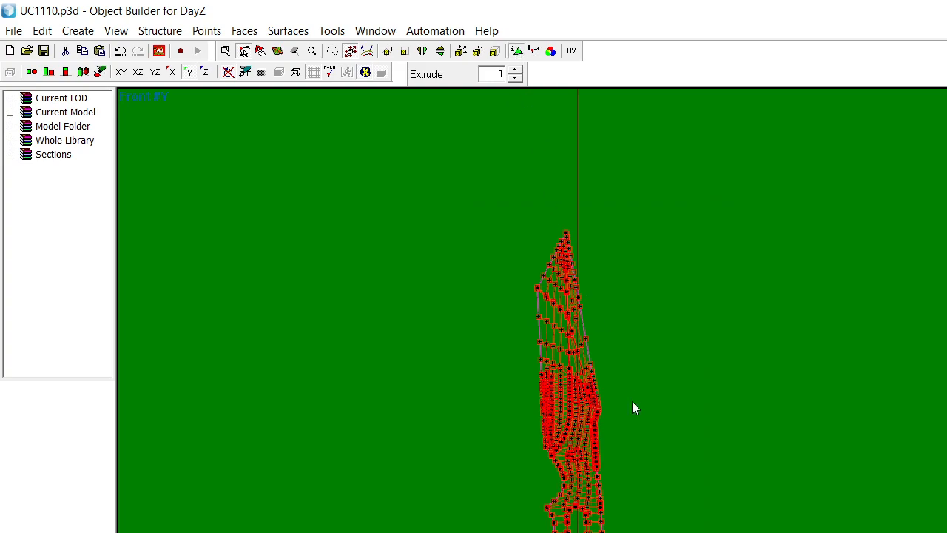
{"action": "key", "text": "alt+Tab"}
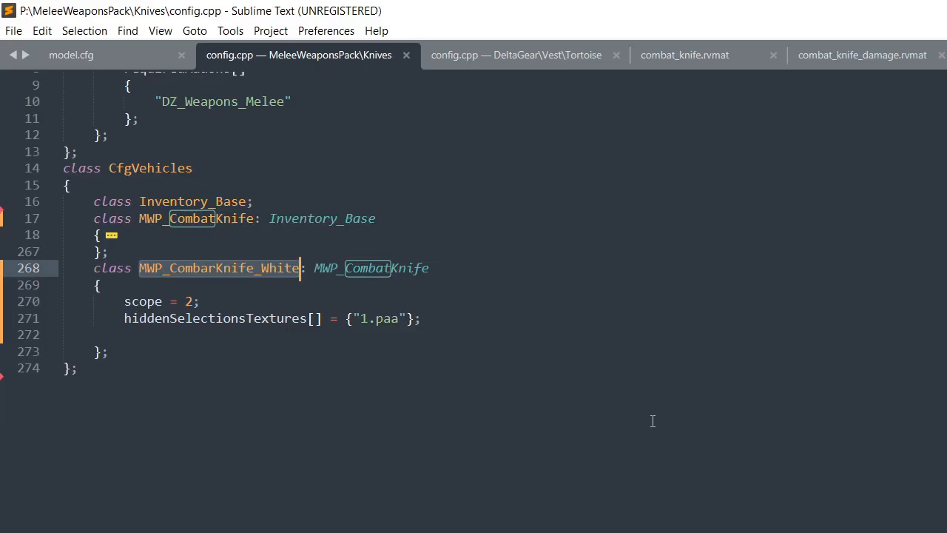
{"action": "key", "text": "alt+Tab"}
{"action": "left_click_drag", "start_coordinate": [754, 459], "coordinate": [856, 460]}
{"action": "left_click_drag", "start_coordinate": [733, 514], "coordinate": [849, 514]}
{"action": "left_click", "coordinate": [932, 168]}
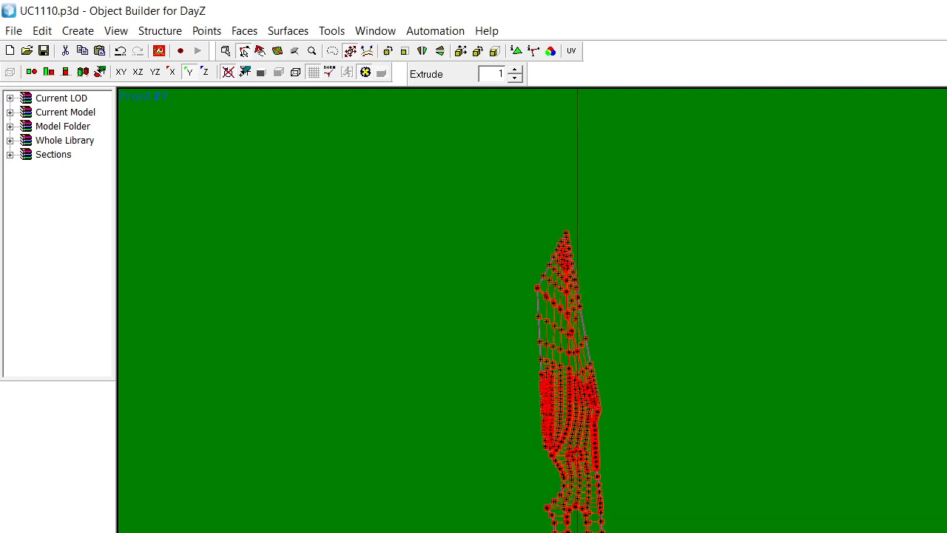
Return to the Knives config and highlight the texture file name "1.paa" in the white variant's hiddenSelectionsTextures[] line
{"action": "key", "text": "alt+Tab"}
{"action": "left_click", "coordinate": [473, 318]}
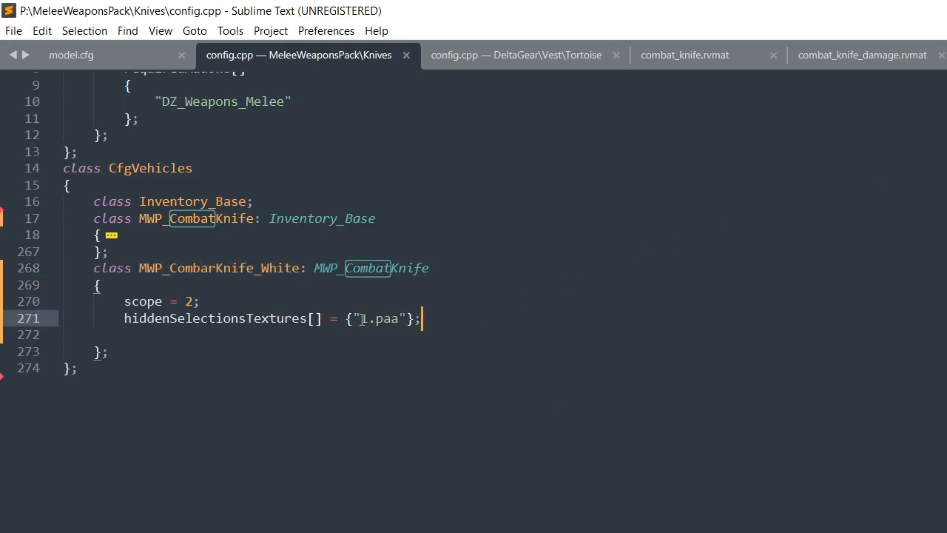
{"action": "left_click_drag", "start_coordinate": [360, 318], "coordinate": [399, 318]}
{"action": "left_click", "coordinate": [515, 301]}
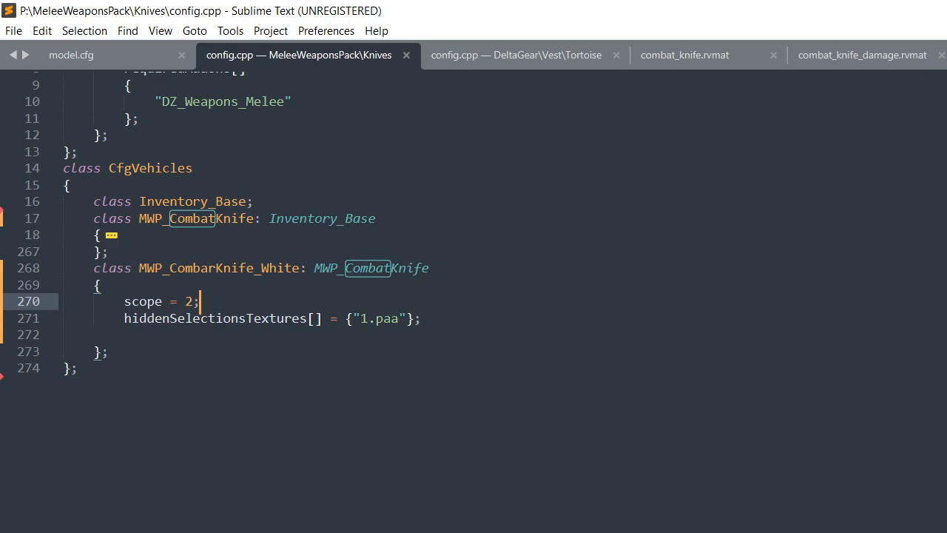
{"action": "key", "text": "alt+Tab"}
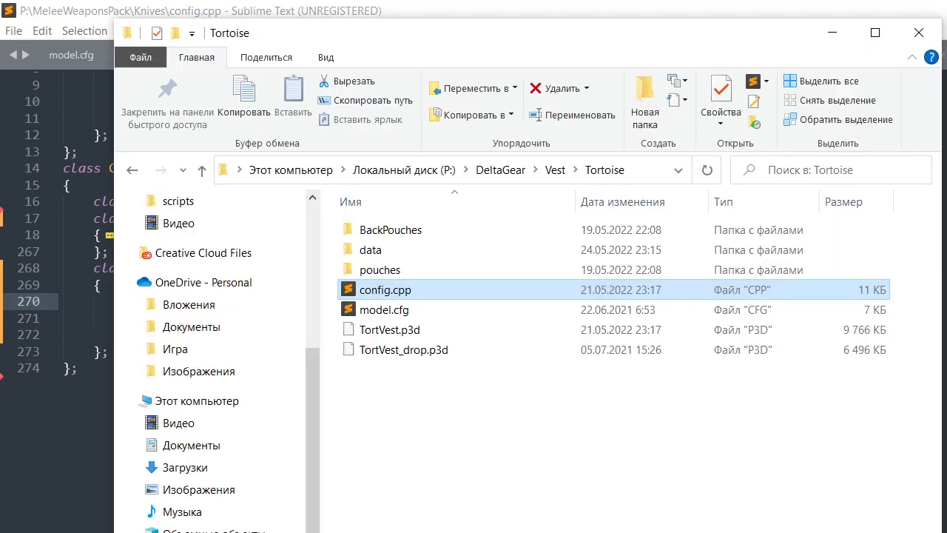
{"action": "key", "text": "alt+Tab"}
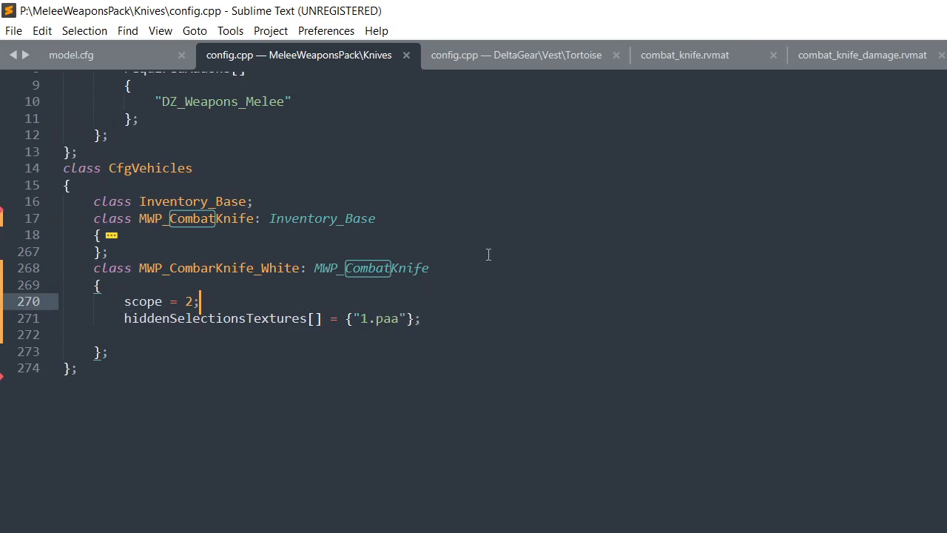
{"action": "scroll", "coordinate": [493, 255], "scroll_direction": "up", "scroll_amount": 3}
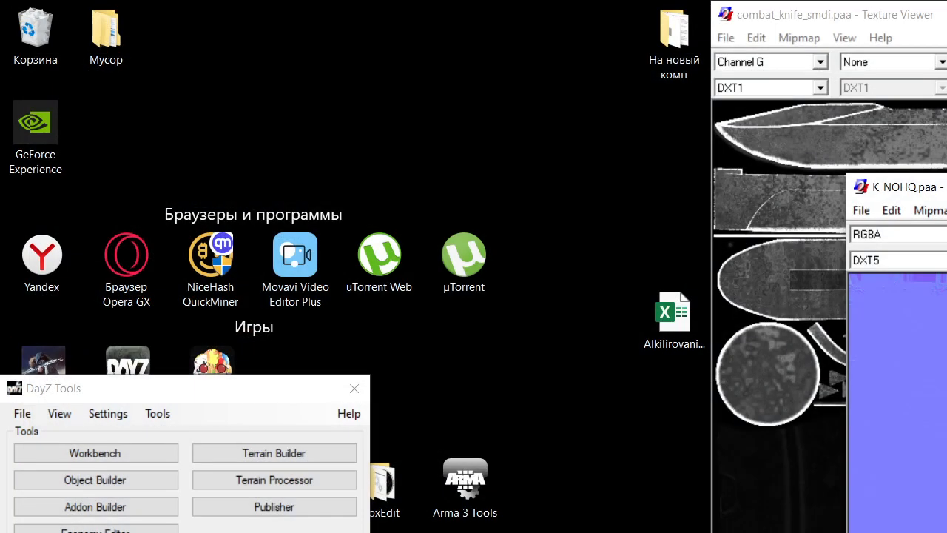
Close the K_NOHQ.paa and combat_knife_smdi.paa Texture Viewer windows and move the DayZ Tools window aside on the desktop
{"action": "left_click_drag", "start_coordinate": [895, 187], "coordinate": [160, 180]}
{"action": "key", "text": "alt+F4"}
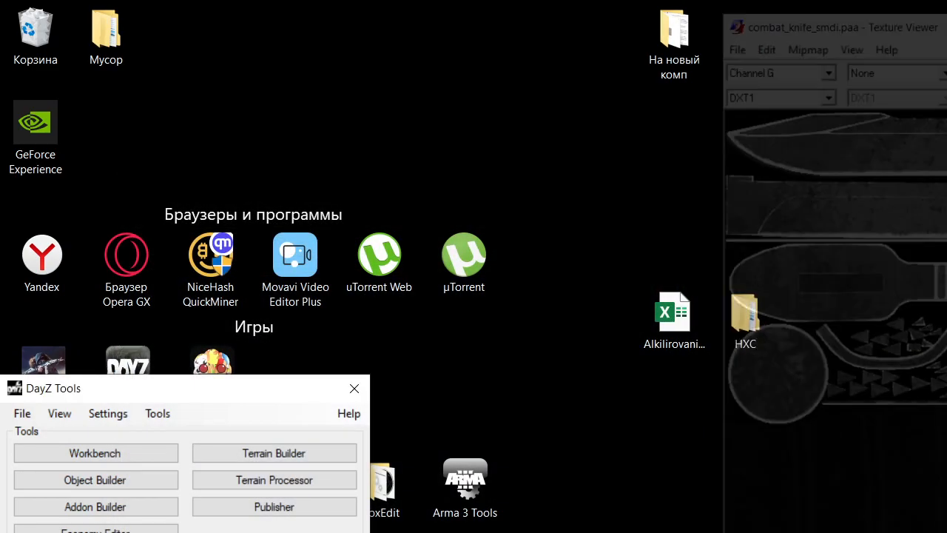
{"action": "left_click_drag", "start_coordinate": [236, 372], "coordinate": [548, 169]}
{"action": "key", "text": "alt+Tab"}
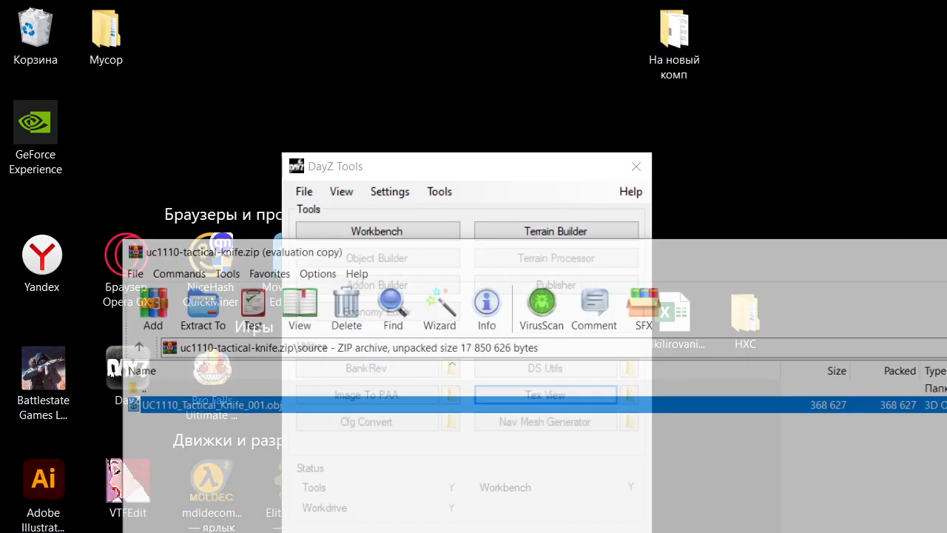
{"action": "key", "text": "alt+Tab"}
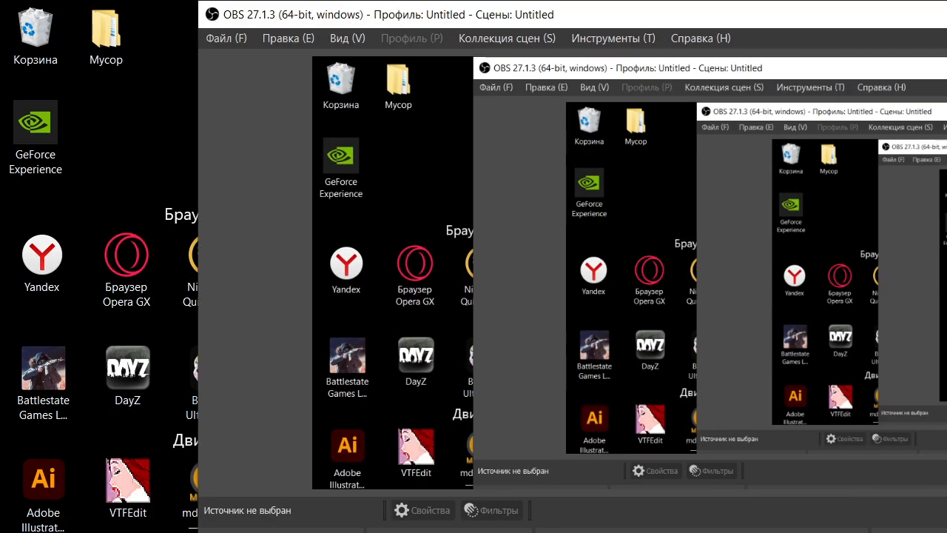
{"action": "key", "text": "alt+Tab"}
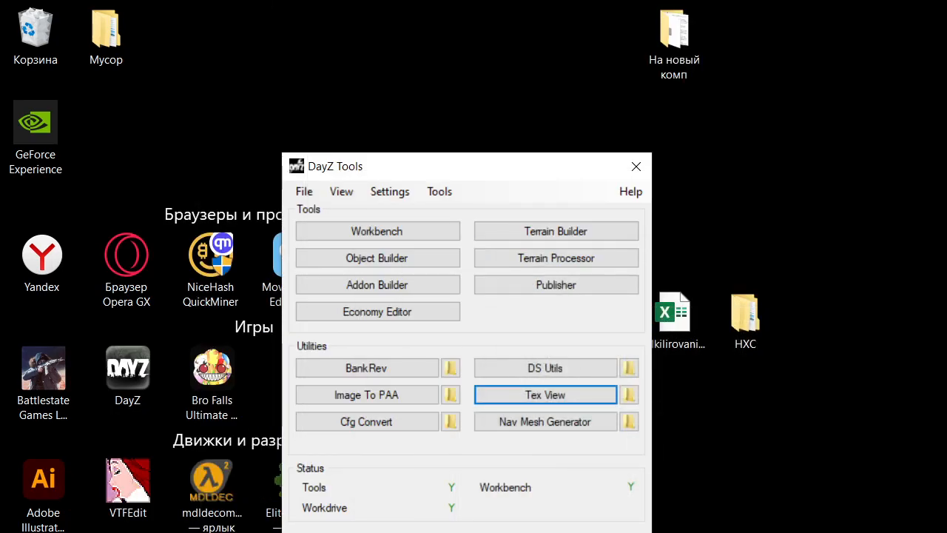
{"action": "left_click_drag", "start_coordinate": [513, 167], "coordinate": [780, 167]}
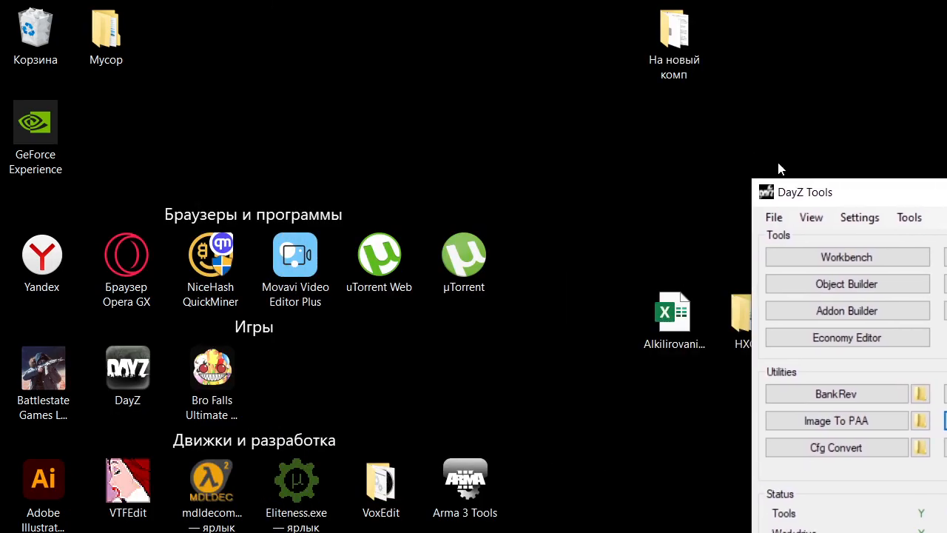
Empty the Recycle Bin and confirm the permanent deletion of its contents
{"action": "right_click", "coordinate": [56, 44]}
{"action": "left_click", "coordinate": [81, 79]}
{"action": "left_click", "coordinate": [762, 417]}
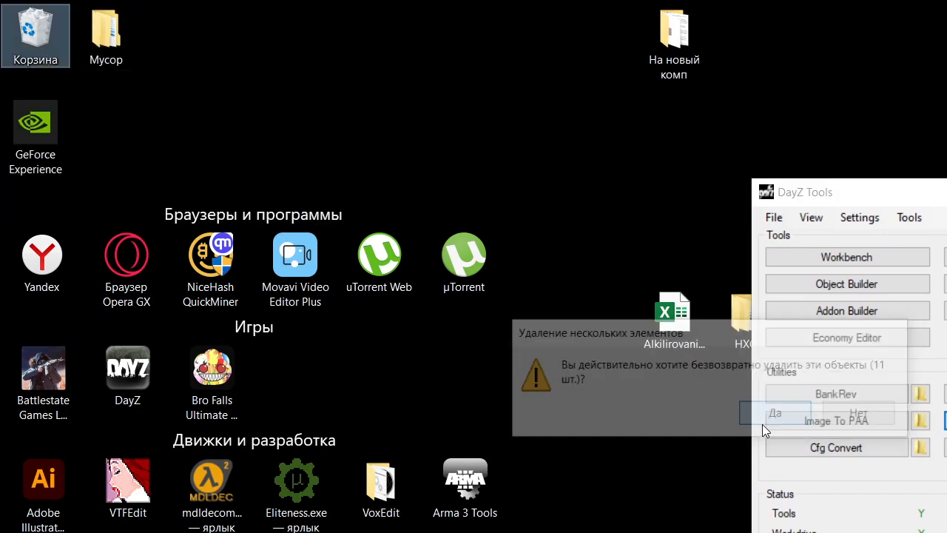
Bring the DayZ Tools window fully into view, launch Addon Builder and move its window to the middle of the desktop
{"action": "left_click_drag", "start_coordinate": [893, 191], "coordinate": [844, 145]}
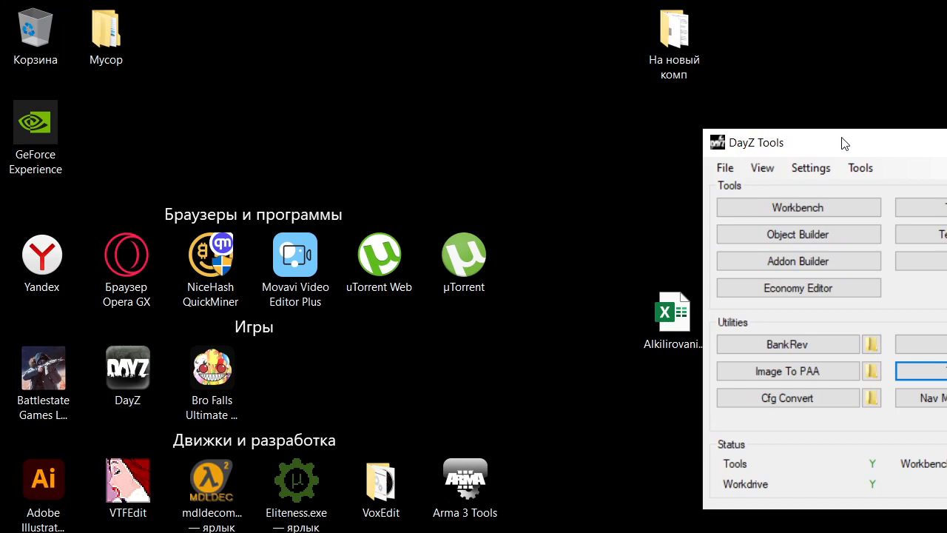
{"action": "left_click_drag", "start_coordinate": [844, 143], "coordinate": [676, 134]}
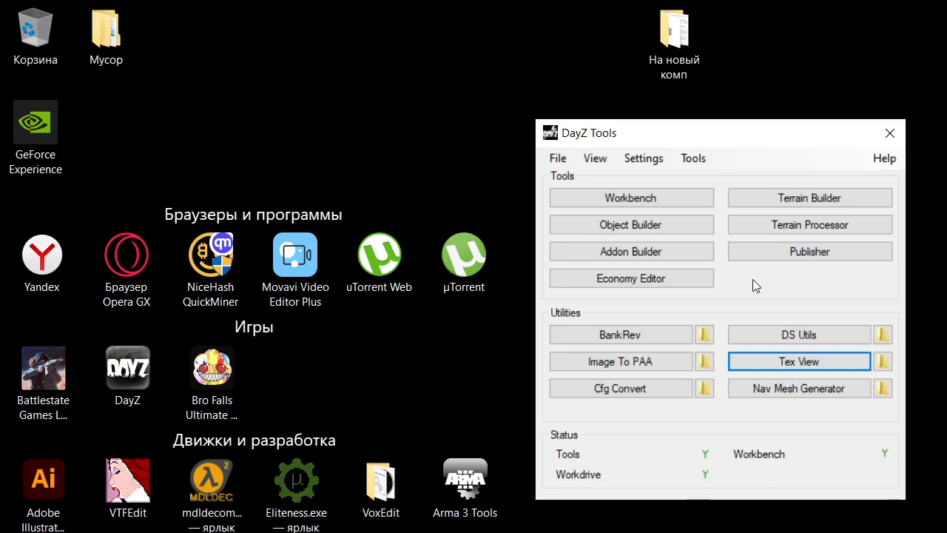
{"action": "left_click", "coordinate": [693, 254]}
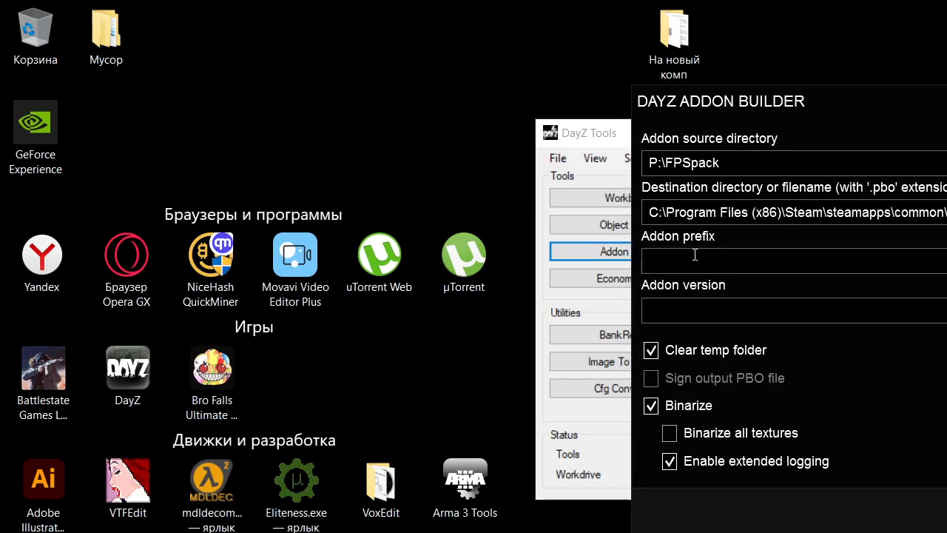
{"action": "left_click_drag", "start_coordinate": [886, 131], "coordinate": [437, 125]}
Set the addon source directory to P:\MeleeWeaponsPack
{"action": "left_click", "coordinate": [758, 182]}
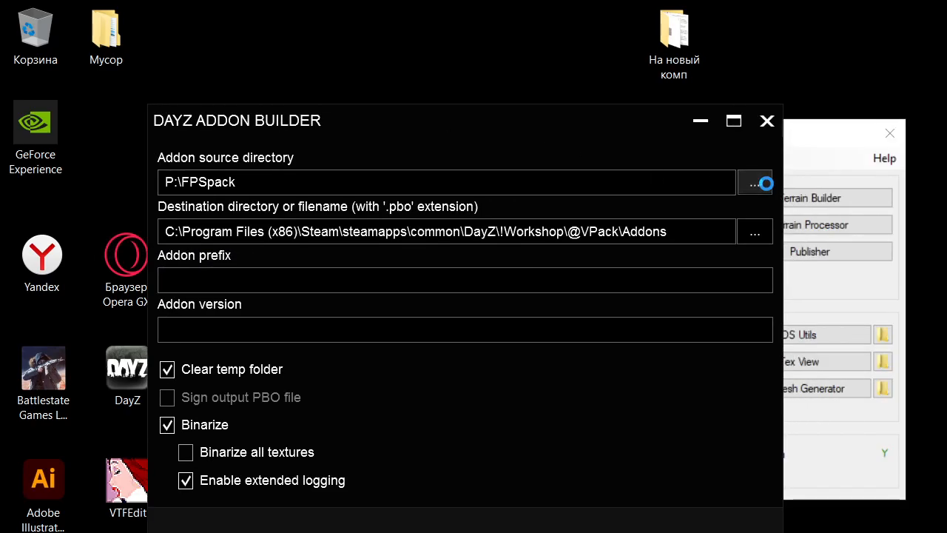
{"action": "left_click_drag", "start_coordinate": [749, 233], "coordinate": [328, 160]}
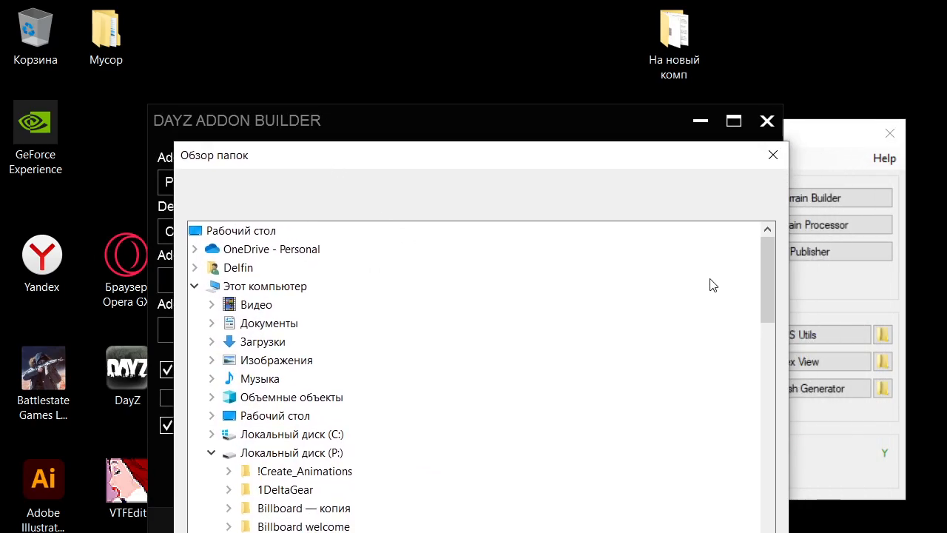
{"action": "left_click_drag", "start_coordinate": [763, 271], "coordinate": [745, 424]}
{"action": "left_click", "coordinate": [329, 287]}
{"action": "scroll", "coordinate": [332, 296], "scroll_direction": "up", "scroll_amount": 4}
{"action": "key", "text": "Return"}
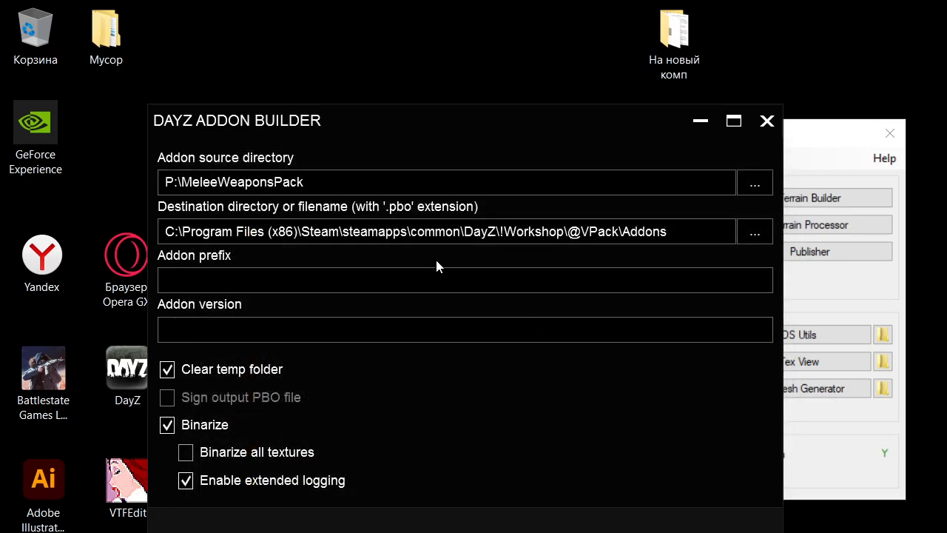
Start browsing for the destination directory and look through the folders in DayZ's !Workshop directory
{"action": "left_click", "coordinate": [755, 232]}
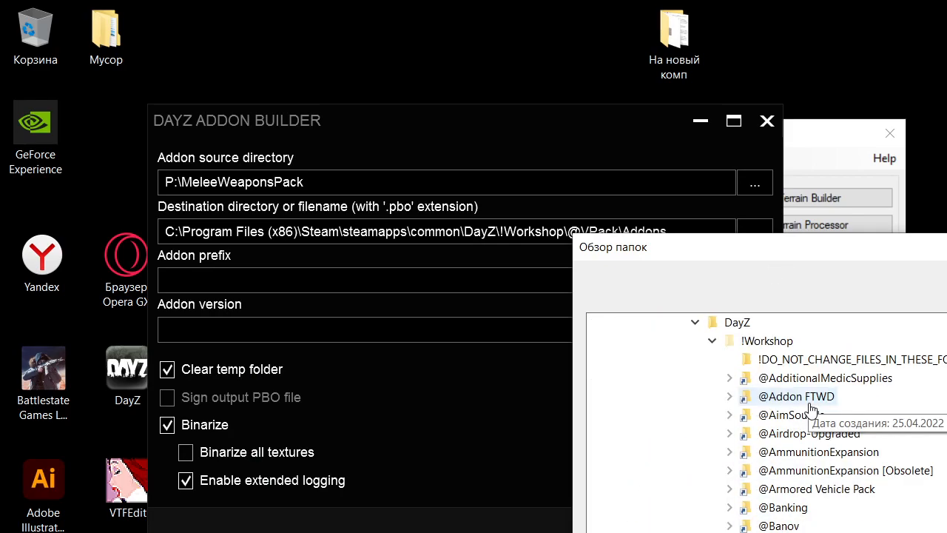
{"action": "scroll", "coordinate": [812, 409], "scroll_direction": "down", "scroll_amount": 3}
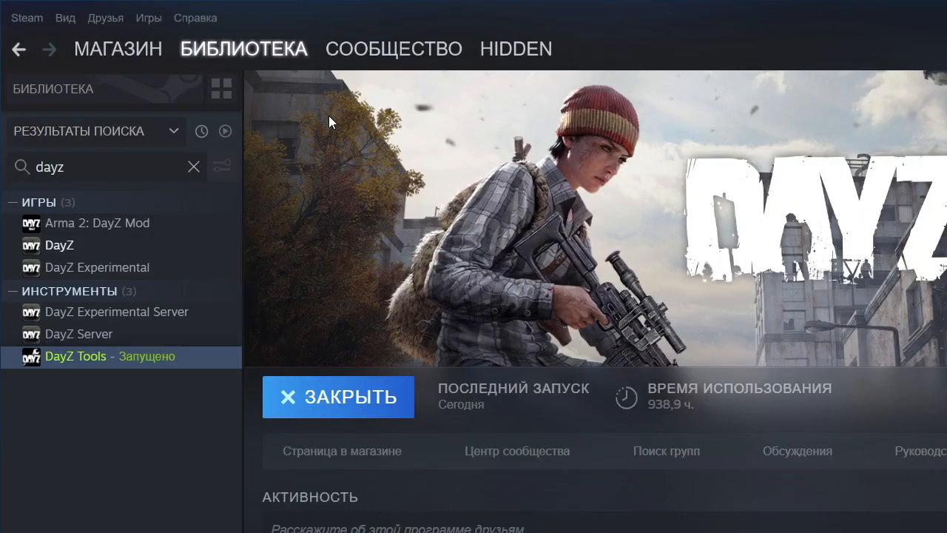
Switch to Steam, start the DayZ launcher and open the folder chooser for adding a local mod
{"action": "double_click", "coordinate": [139, 251]}
{"action": "left_click", "coordinate": [733, 443]}
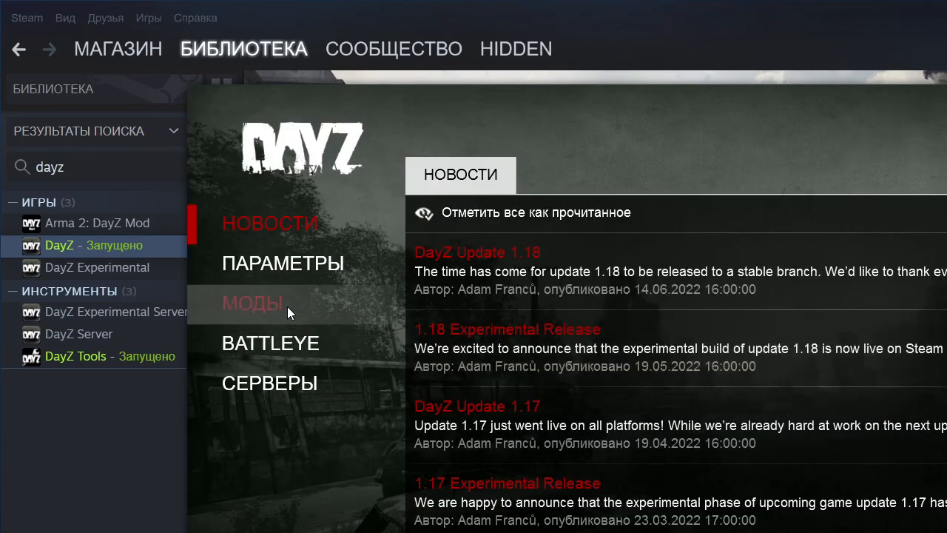
{"action": "left_click", "coordinate": [281, 305]}
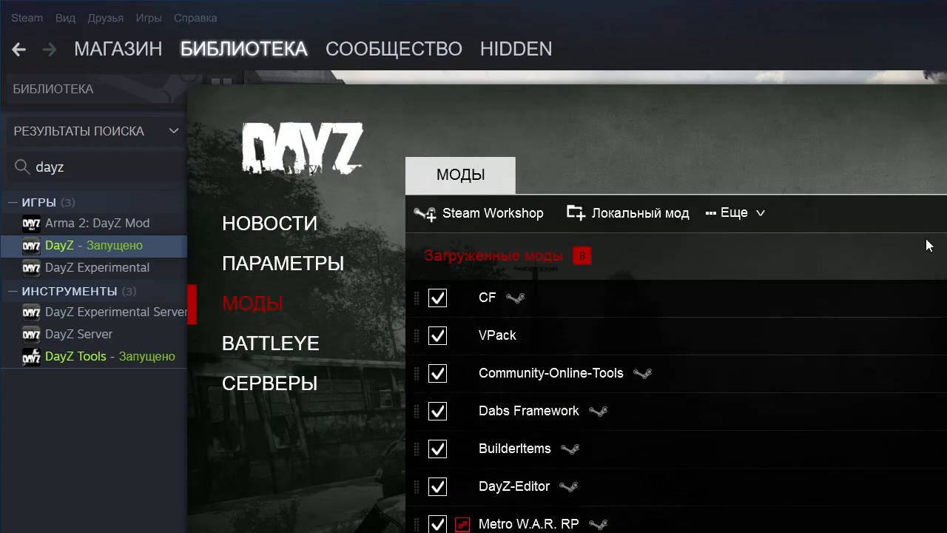
{"action": "left_click", "coordinate": [667, 218]}
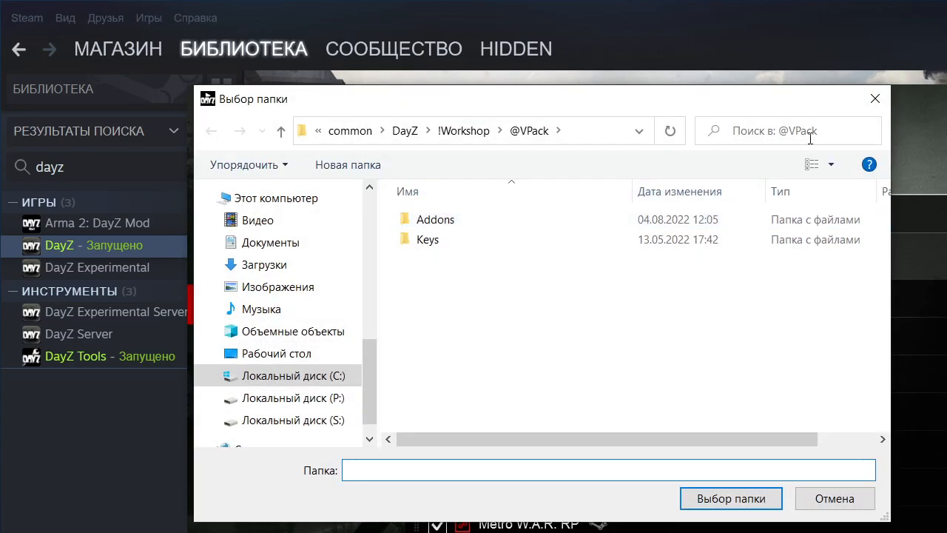
{"action": "left_click", "coordinate": [471, 133]}
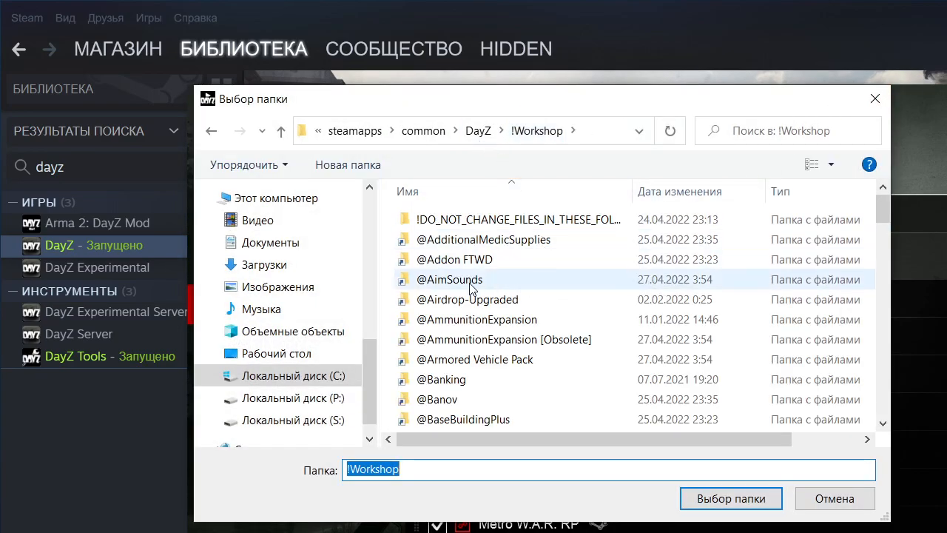
{"action": "scroll", "coordinate": [485, 281], "scroll_direction": "down", "scroll_amount": 6}
{"action": "right_click", "coordinate": [386, 321]}
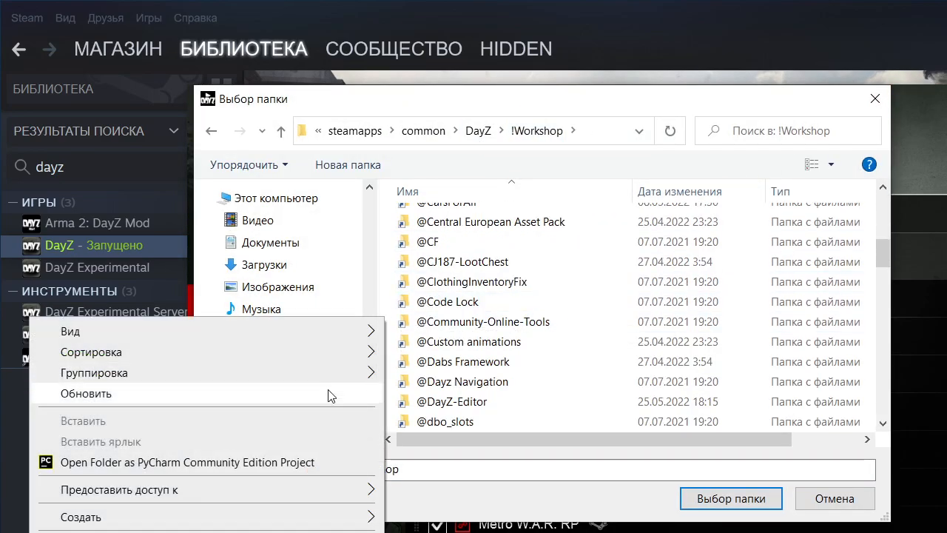
{"action": "mouse_move", "coordinate": [158, 518]}
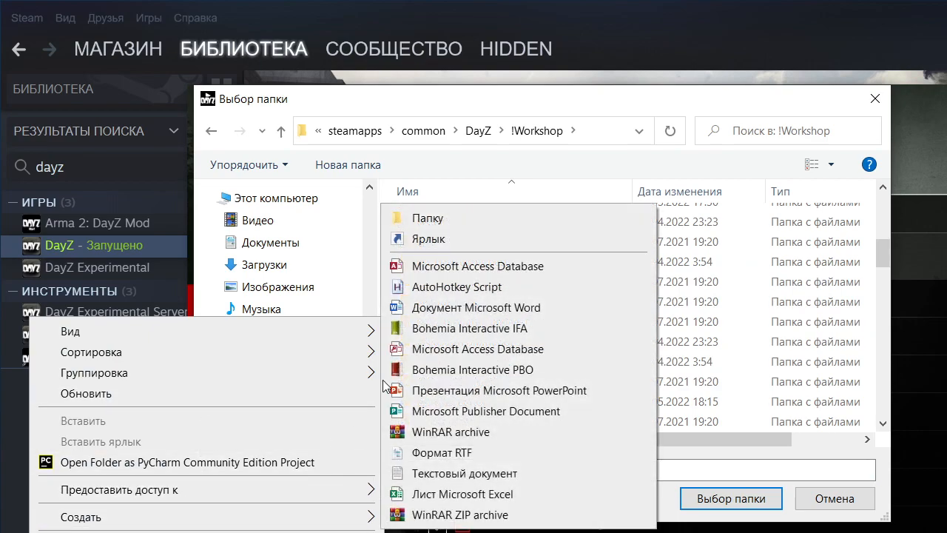
{"action": "left_click", "coordinate": [496, 222]}
{"action": "type", "text": "@M"}
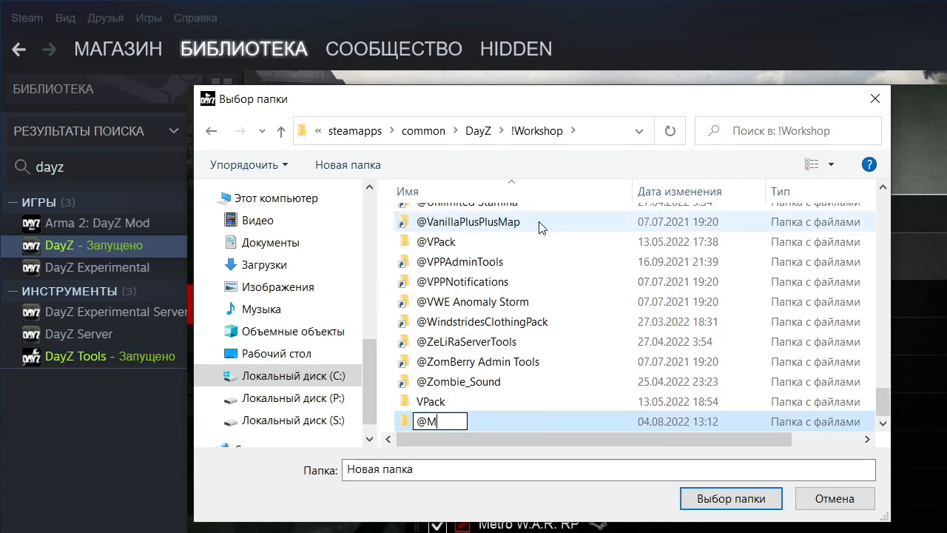
{"action": "type", "text": "WP"}
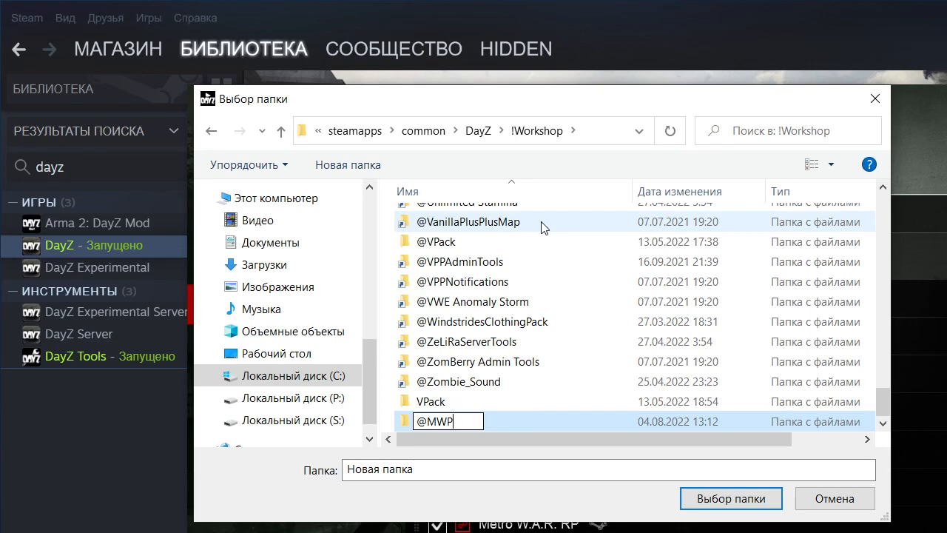
{"action": "key", "text": "Return"}
{"action": "key", "text": "Return"}
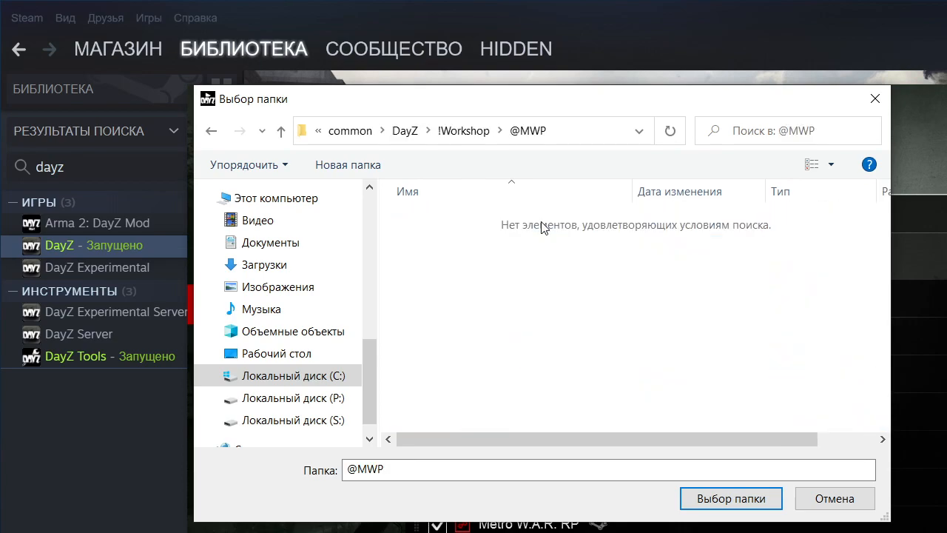
{"action": "right_click", "coordinate": [564, 238]}
{"action": "mouse_move", "coordinate": [324, 458]}
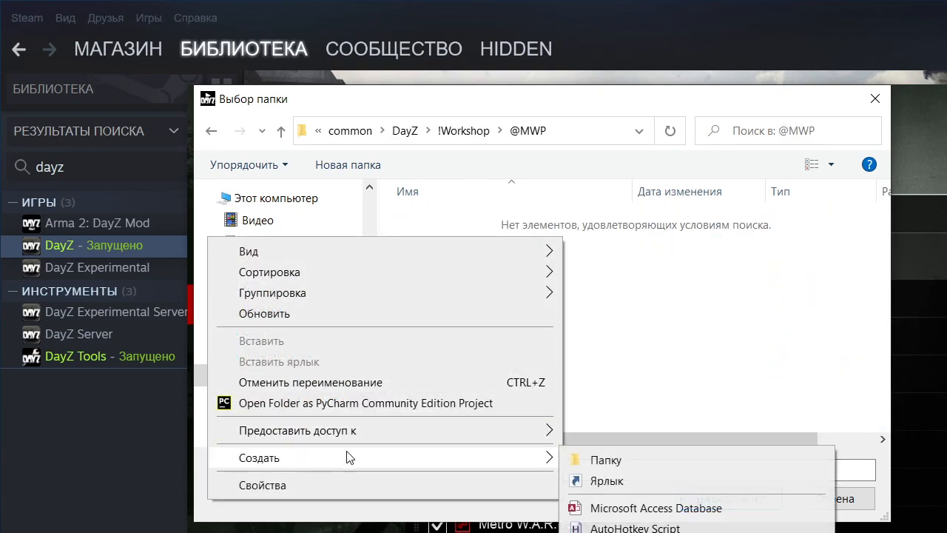
{"action": "left_click", "coordinate": [605, 459]}
{"action": "type", "text": "Addons"}
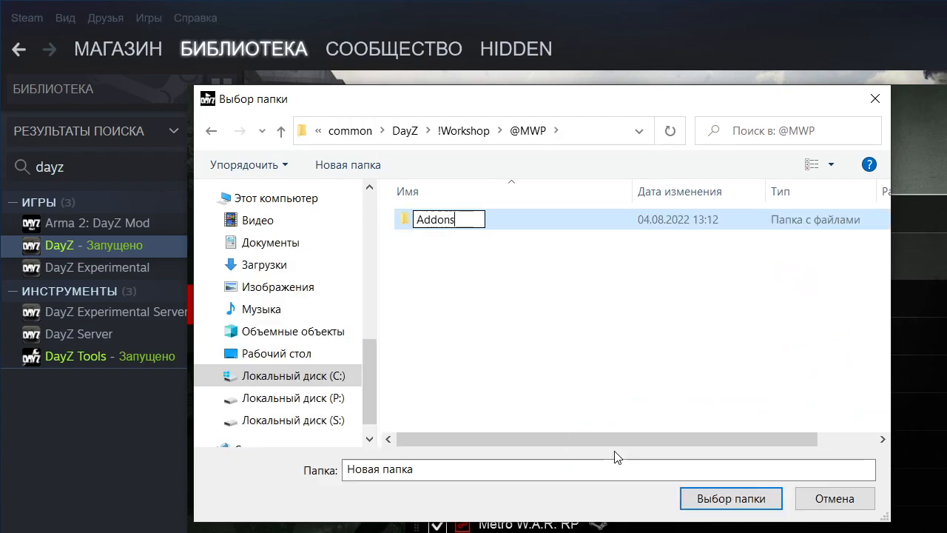
{"action": "key", "text": "Return"}
{"action": "key", "text": "Return"}
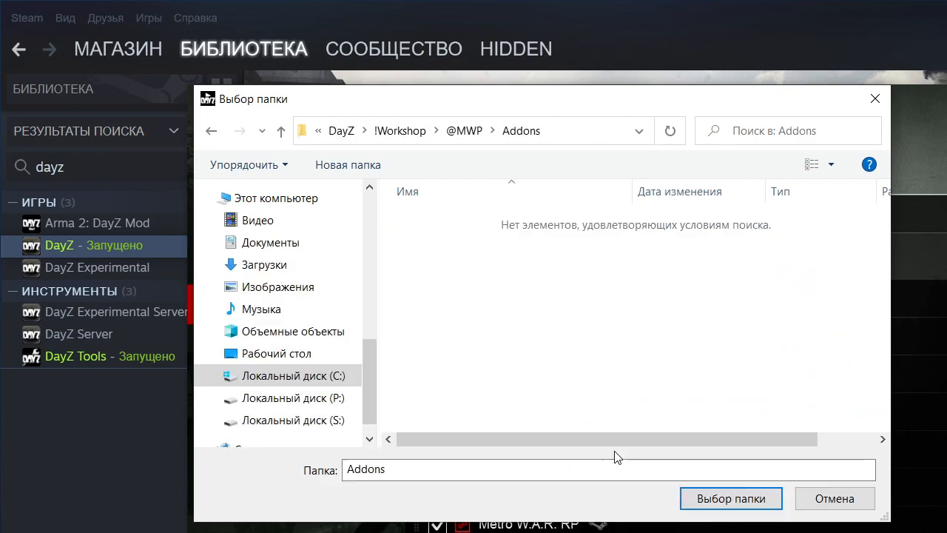
{"action": "left_click", "coordinate": [718, 499]}
{"action": "left_click", "coordinate": [894, 473]}
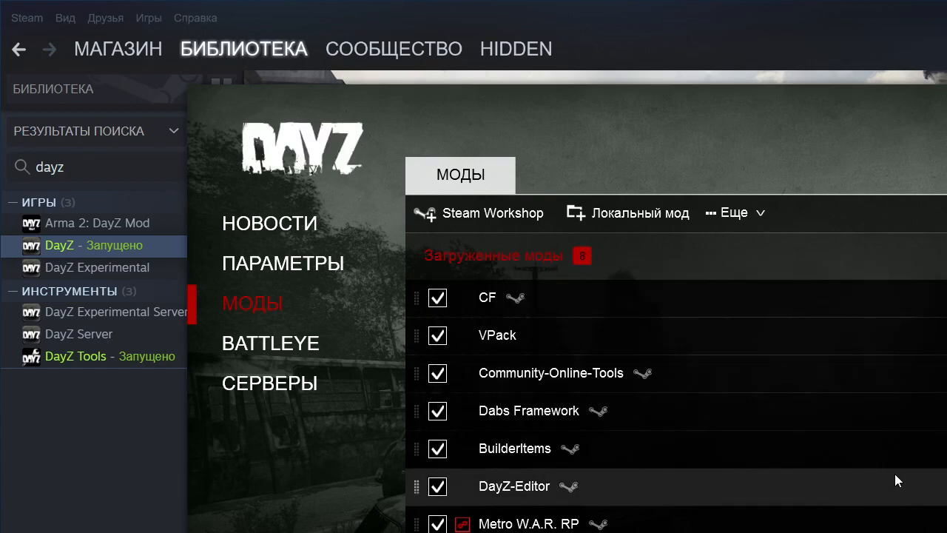
{"action": "scroll", "coordinate": [813, 522], "scroll_direction": "down", "scroll_amount": 1}
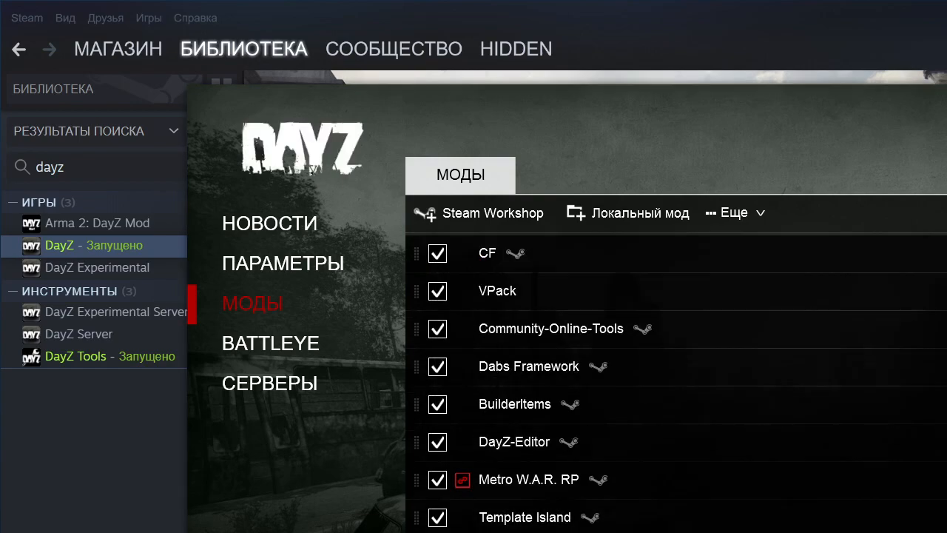
{"action": "key", "text": "alt+Tab"}
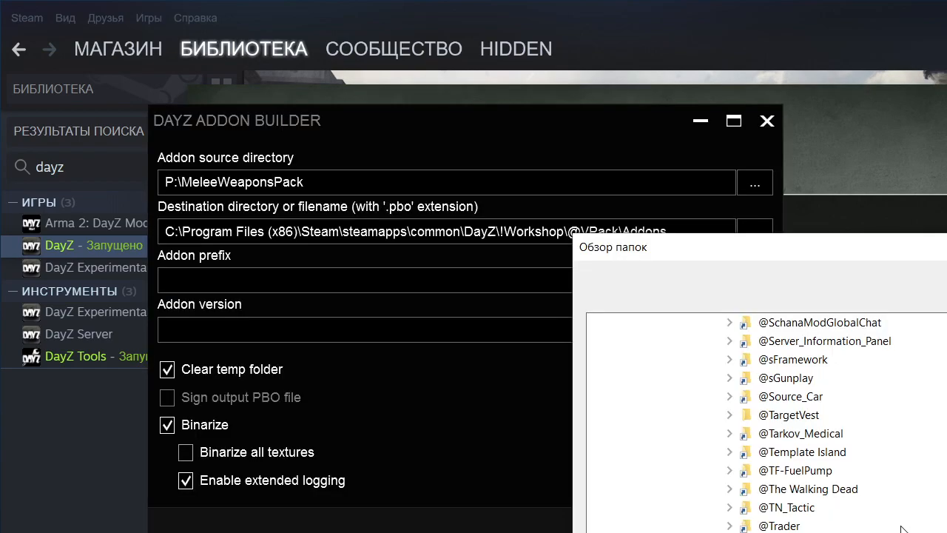
{"action": "scroll", "coordinate": [904, 525], "scroll_direction": "down", "scroll_amount": 2}
{"action": "left_click", "coordinate": [728, 488]}
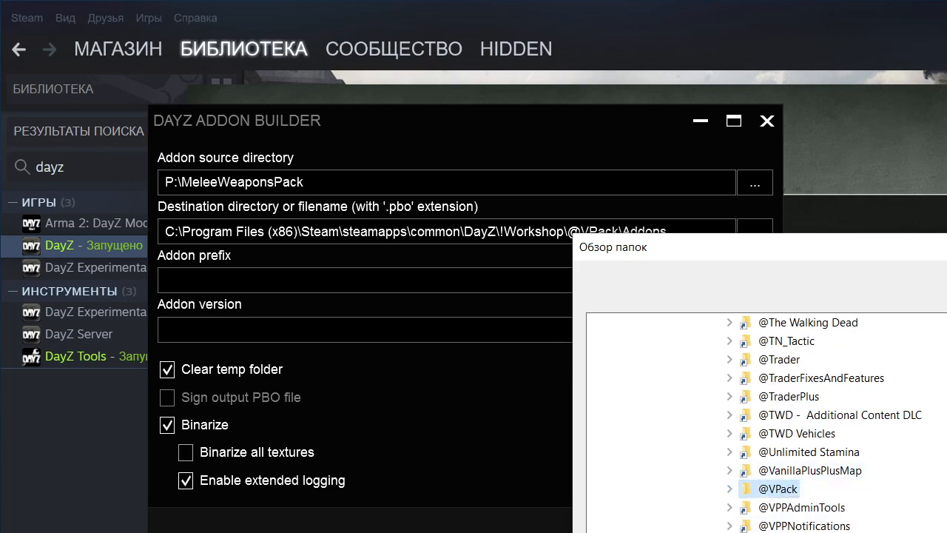
{"action": "scroll", "coordinate": [808, 512], "scroll_direction": "up", "scroll_amount": 7}
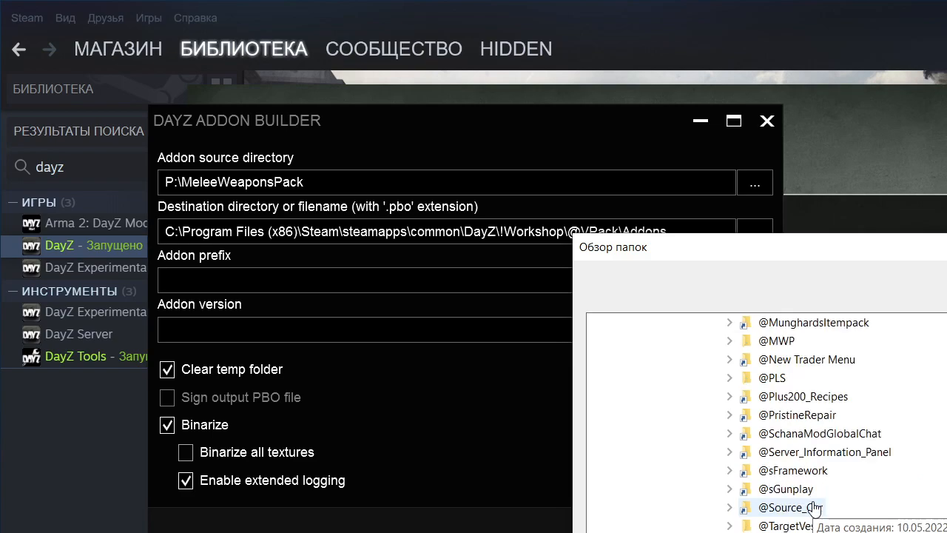
{"action": "scroll", "coordinate": [766, 470], "scroll_direction": "up", "scroll_amount": 5}
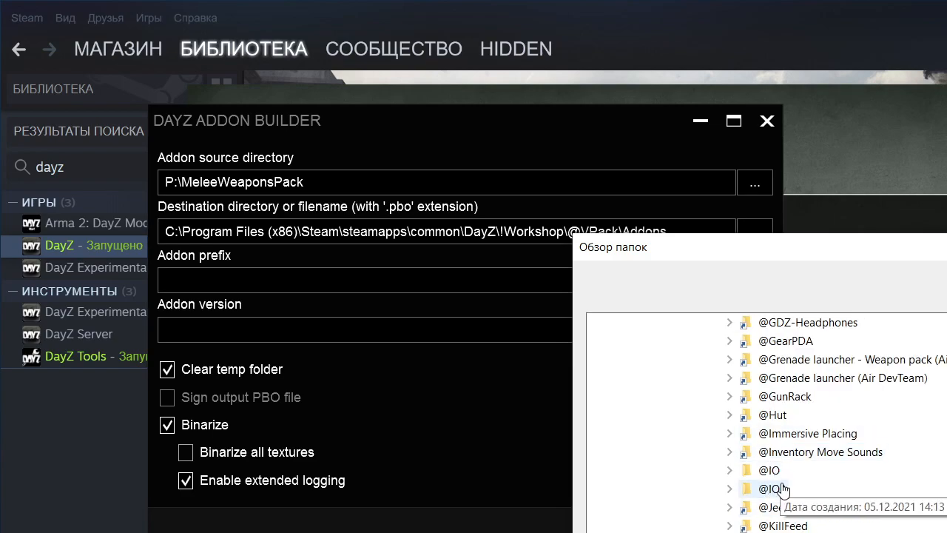
{"action": "scroll", "coordinate": [765, 421], "scroll_direction": "down", "scroll_amount": 2}
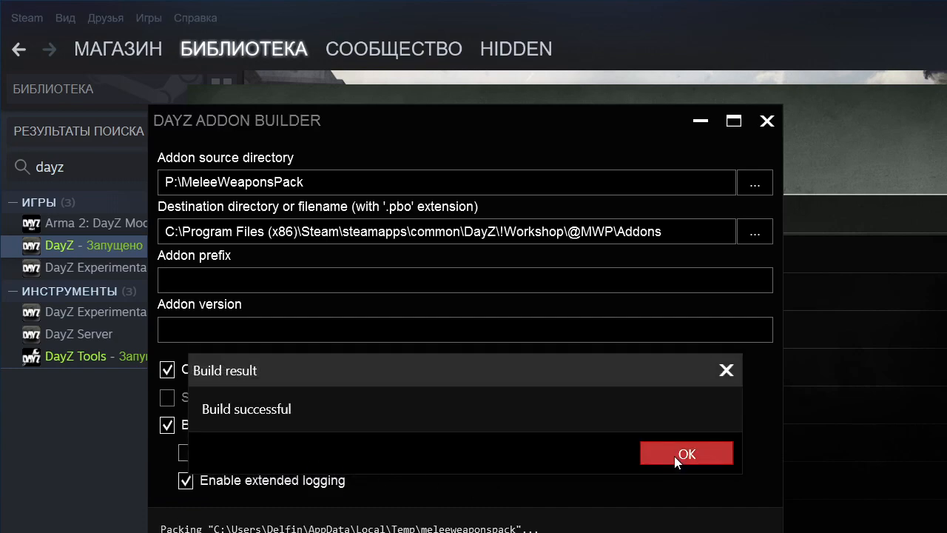
{"action": "left_click", "coordinate": [674, 456]}
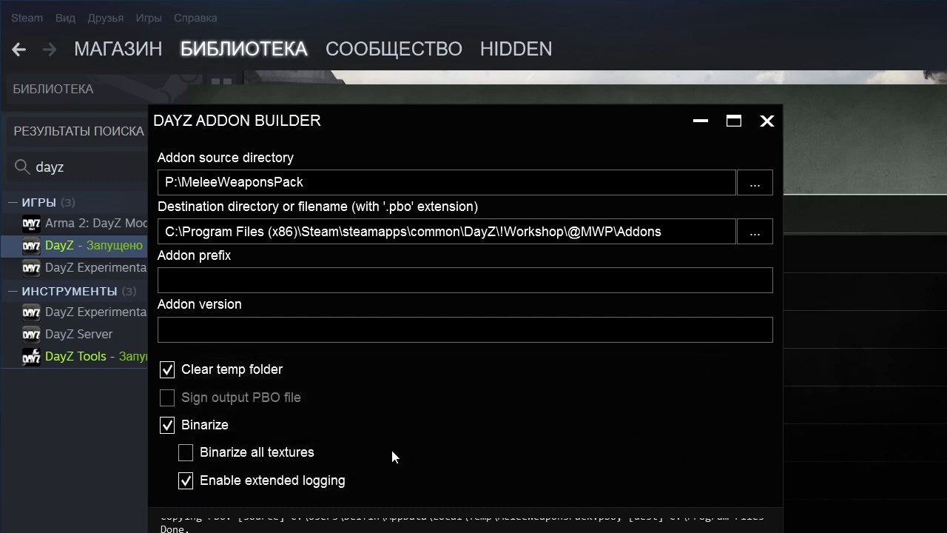
{"action": "left_click", "coordinate": [700, 121]}
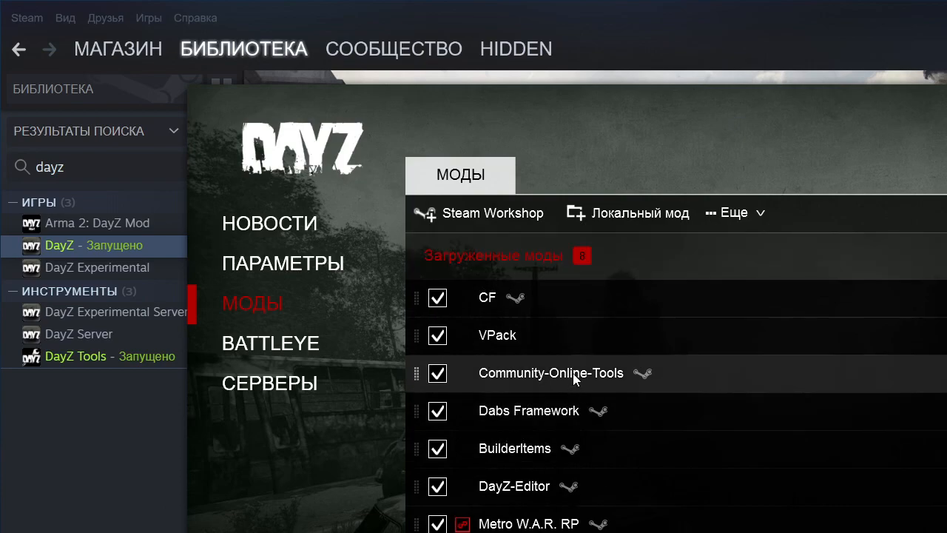
{"action": "left_click", "coordinate": [583, 213]}
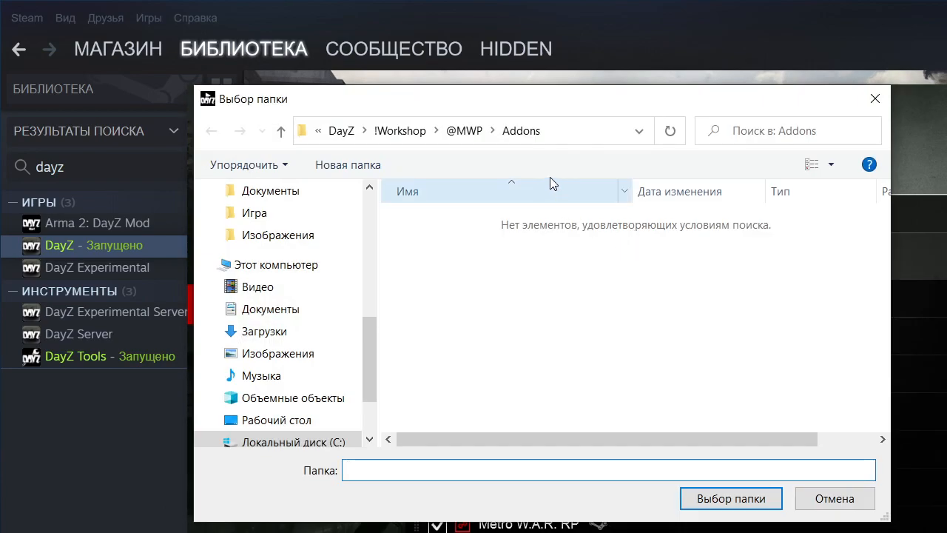
{"action": "left_click", "coordinate": [738, 503]}
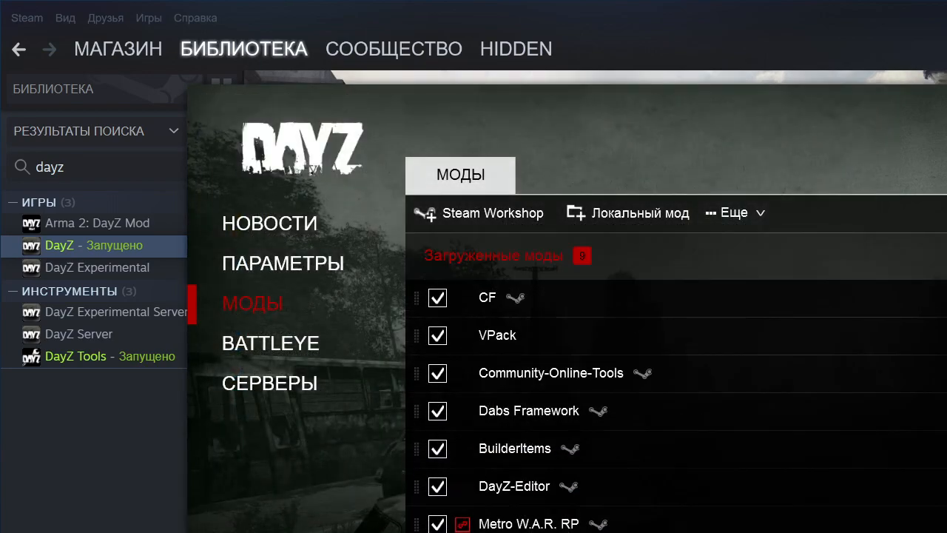
Unload the Metro W.A.R. RP, Template Island, DayZ-Editor and BuilderItems mods in the DayZ launcher
{"action": "left_click", "coordinate": [438, 522]}
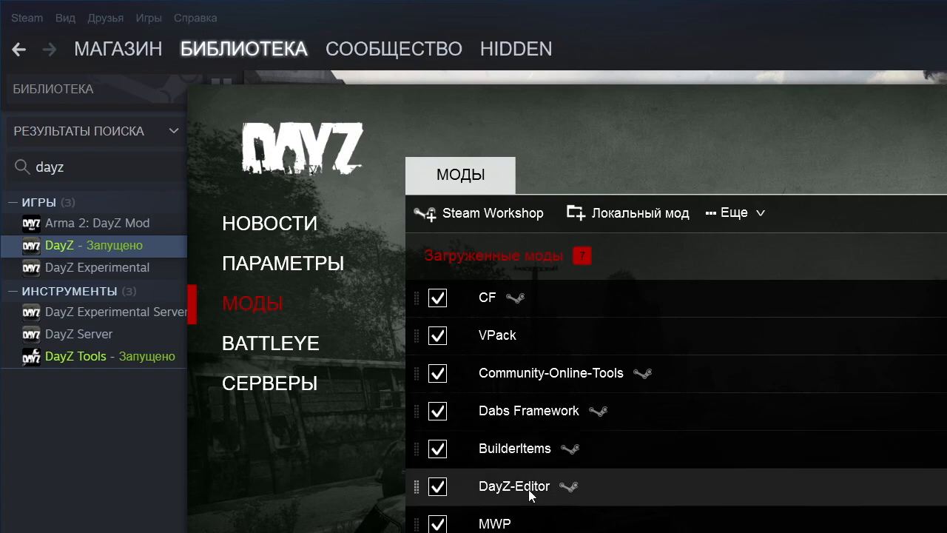
{"action": "left_click", "coordinate": [437, 486]}
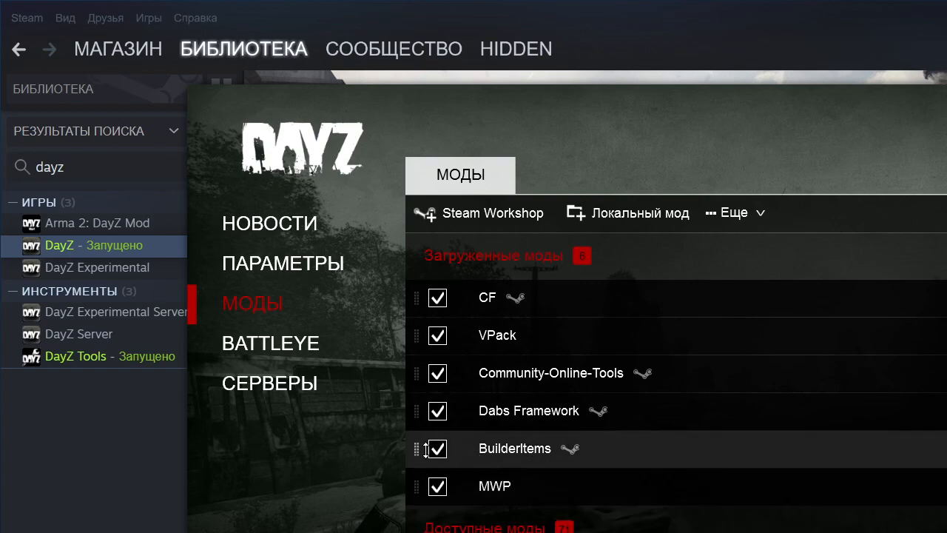
{"action": "left_click", "coordinate": [437, 449]}
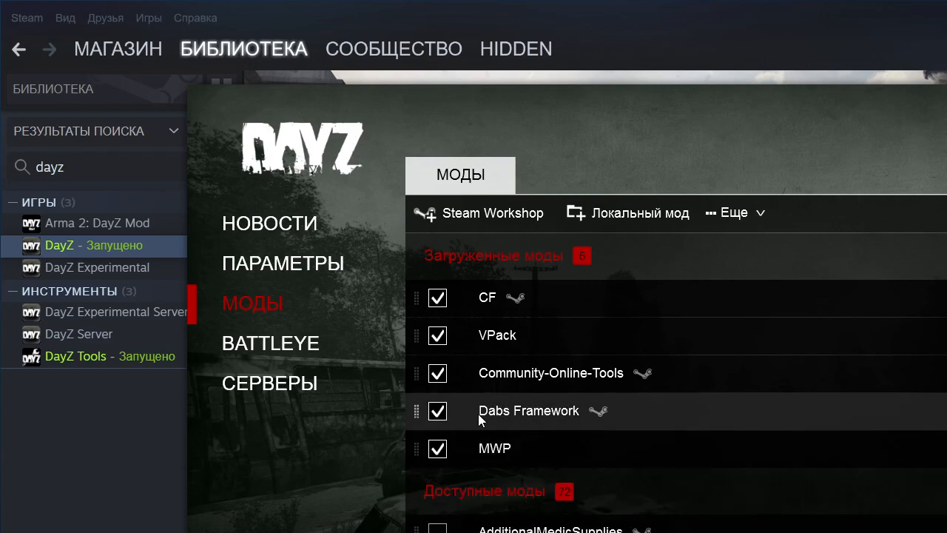
Unload the VPack and Dabs Framework mods in the DayZ launcher
{"action": "left_click", "coordinate": [437, 334]}
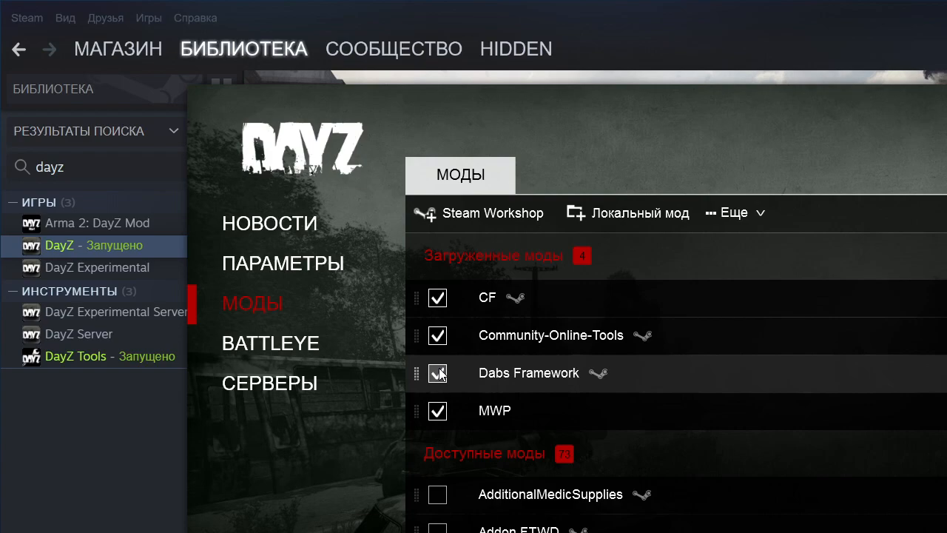
{"action": "left_click", "coordinate": [438, 373]}
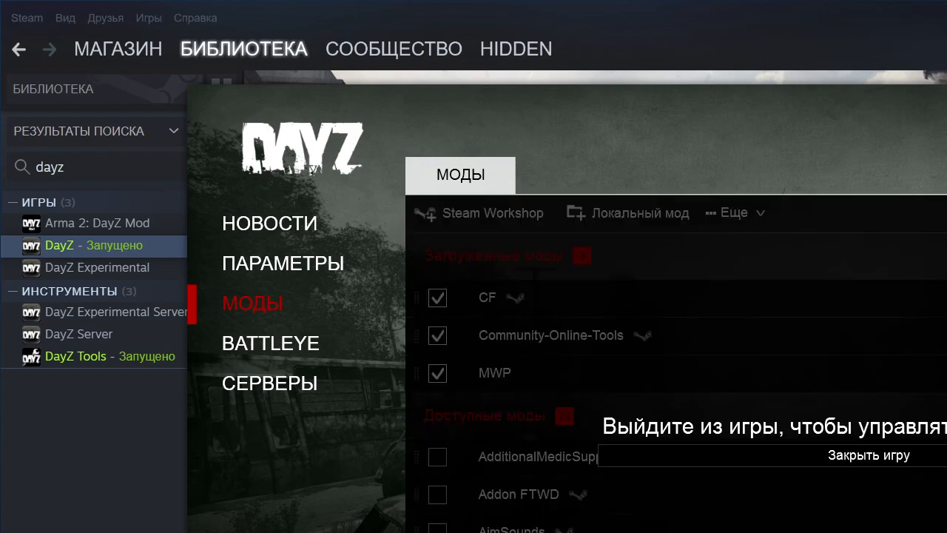
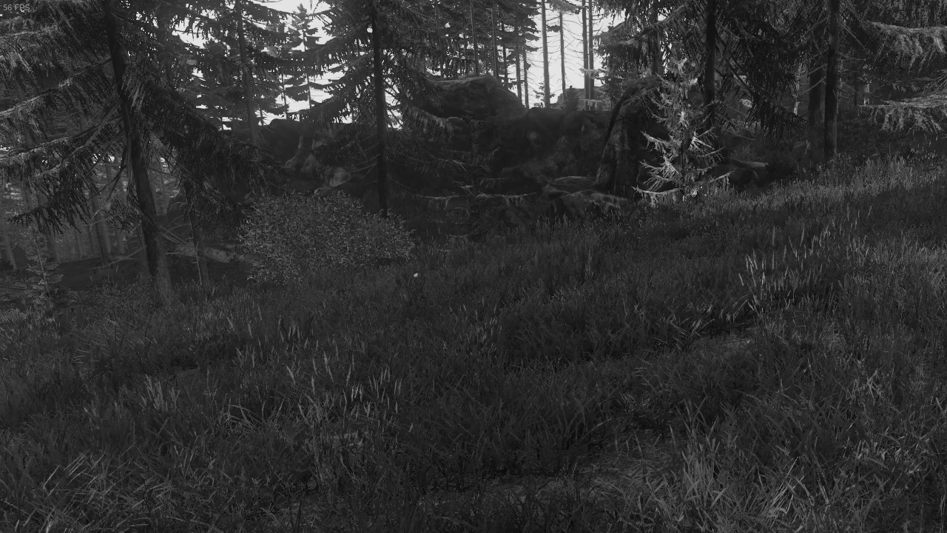
Enable Community Online Tools in the running game and briefly bring up its camera settings
{"action": "key", "text": "w"}
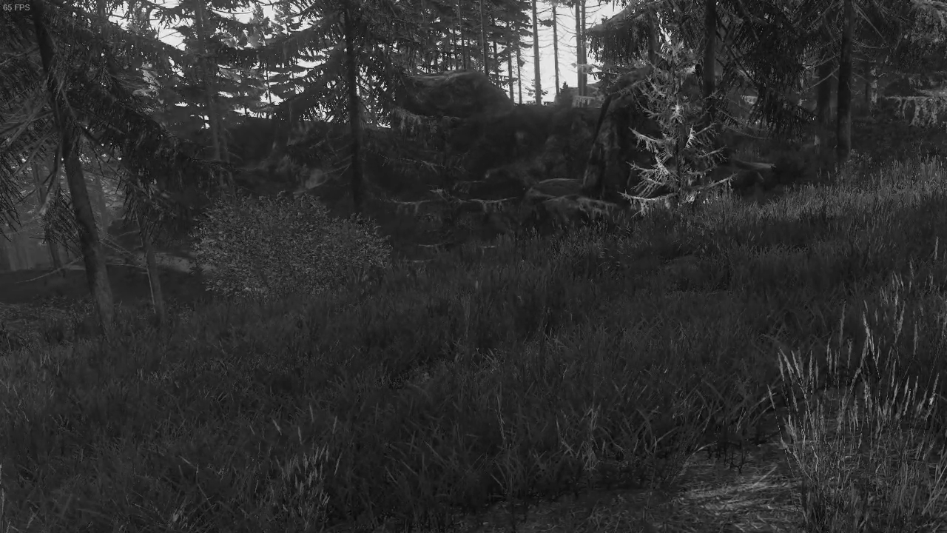
{"action": "key", "text": "End"}
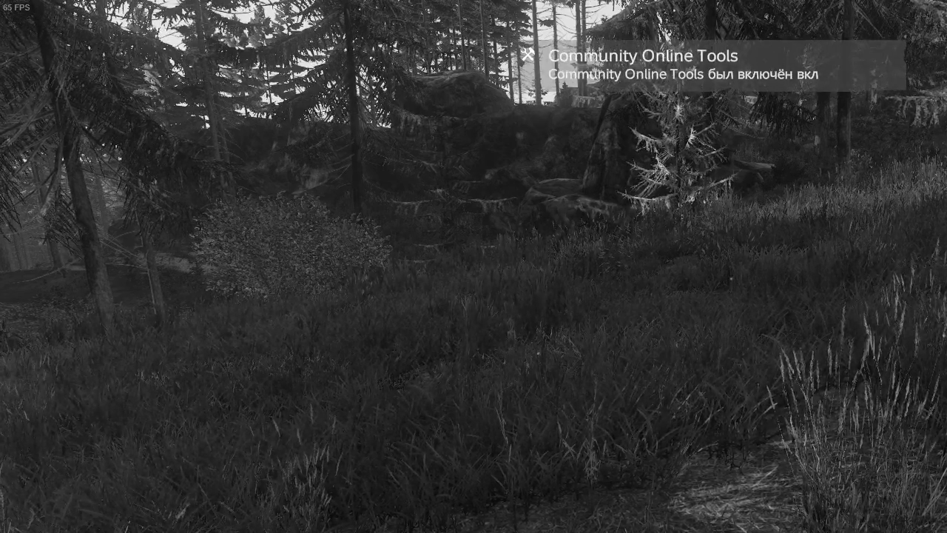
{"action": "key", "text": "a"}
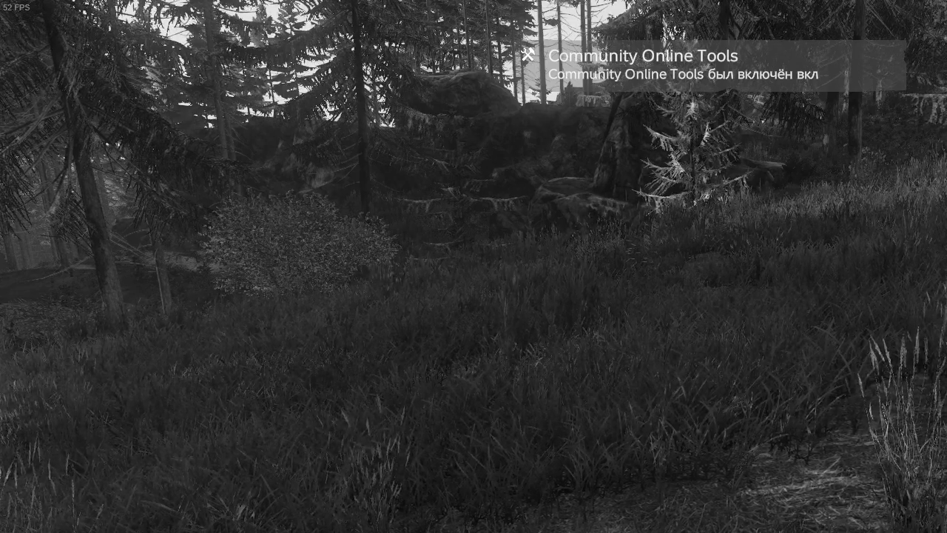
{"action": "key", "text": "y"}
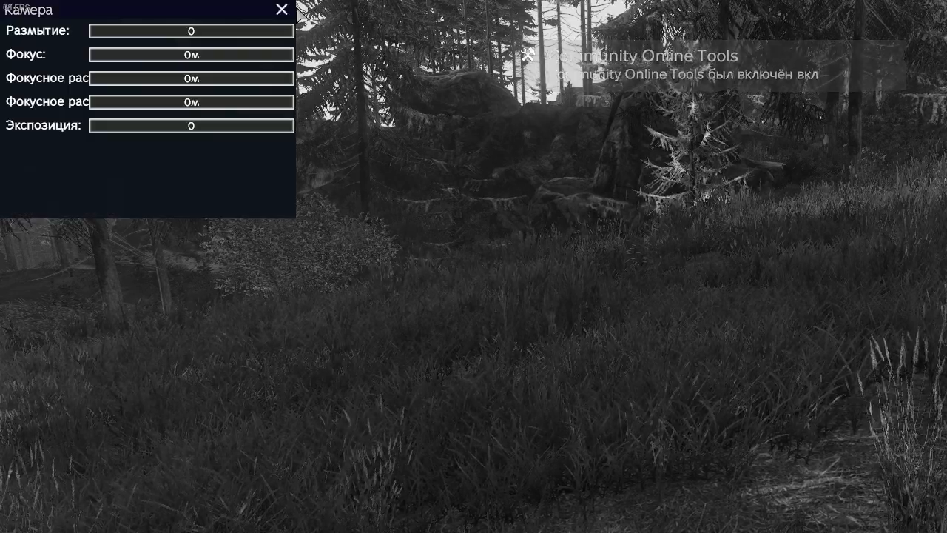
{"action": "key", "text": "y"}
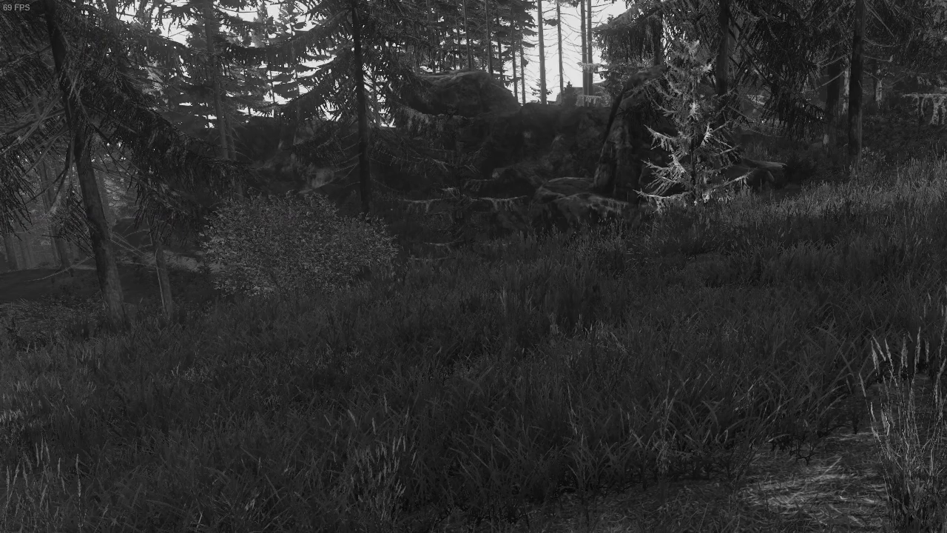
Search the Object Spawner for mwp_ and spawn MWP_CombatKnife at the cursor
{"action": "key", "text": "z"}
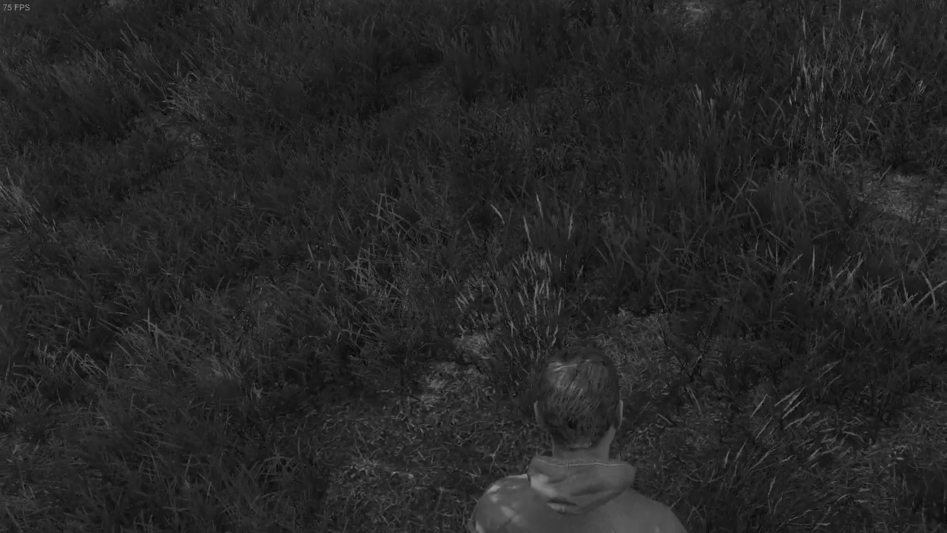
{"action": "key", "text": "Tab"}
{"action": "left_click_drag", "start_coordinate": [810, 346], "coordinate": [622, 370]}
{"action": "key", "text": "Tab"}
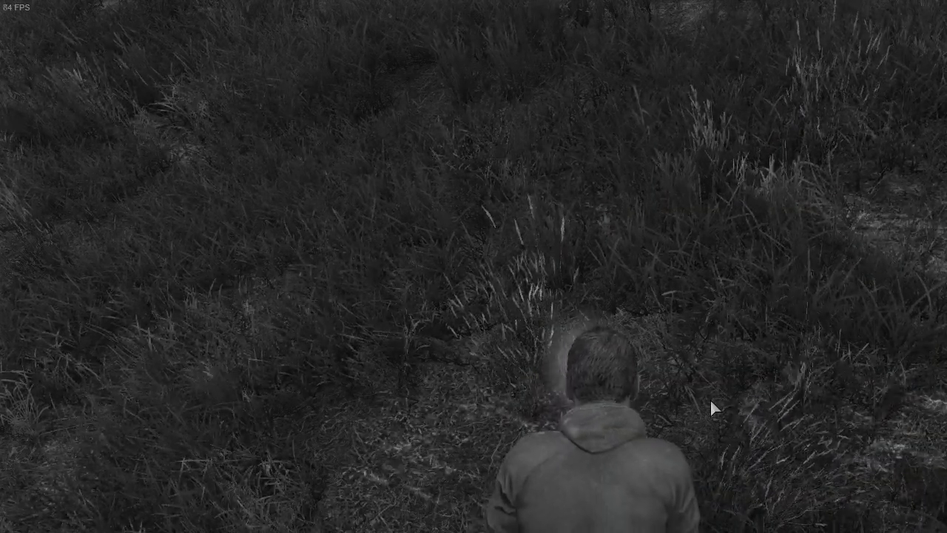
{"action": "key", "text": "y"}
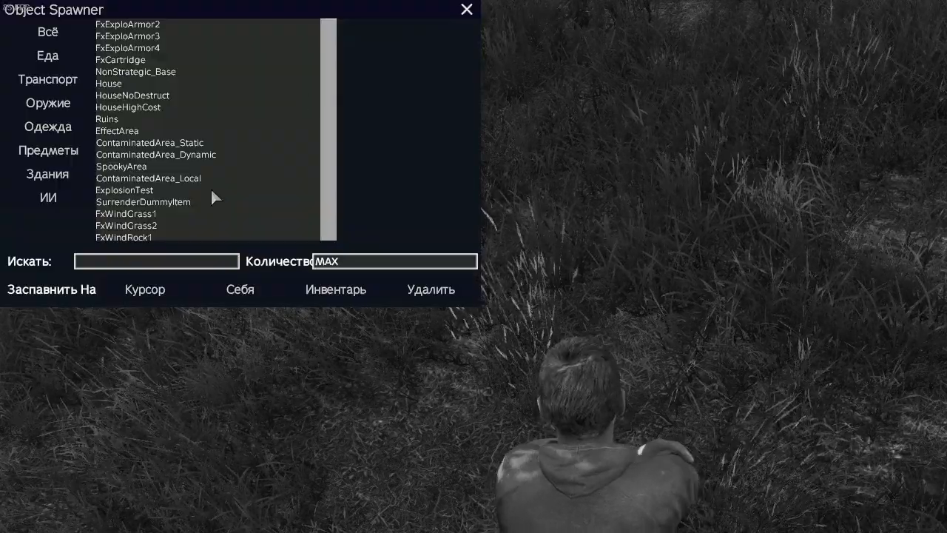
{"action": "left_click", "coordinate": [164, 258]}
{"action": "type", "text": "mwp_"}
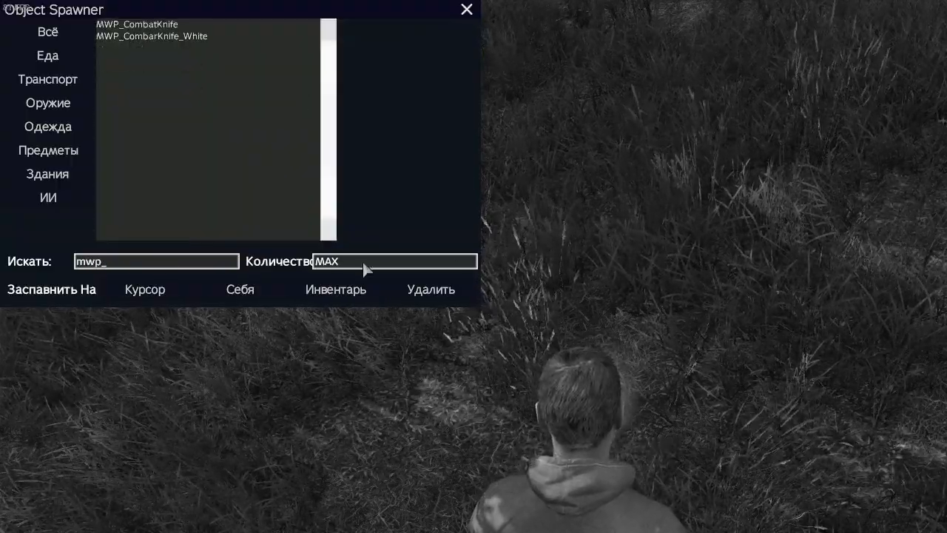
{"action": "left_click", "coordinate": [221, 147]}
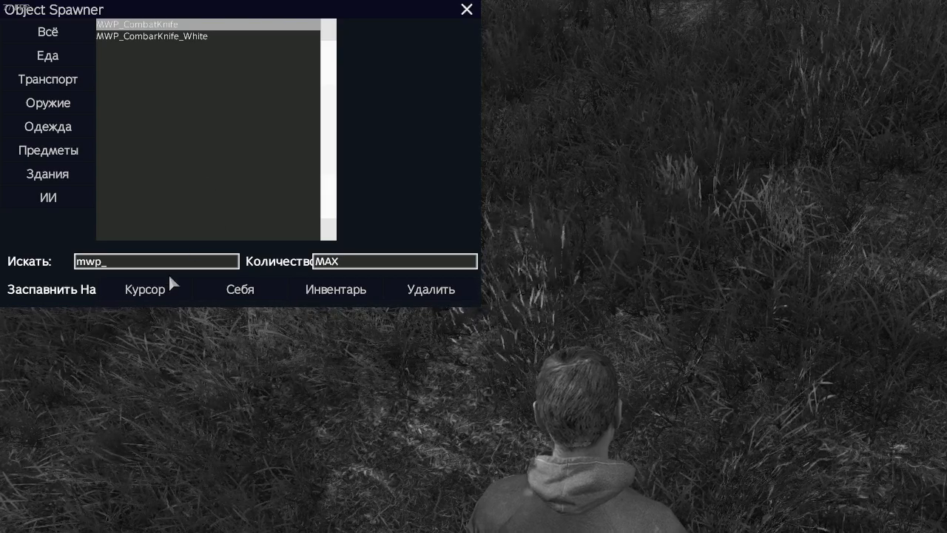
{"action": "left_click", "coordinate": [160, 293]}
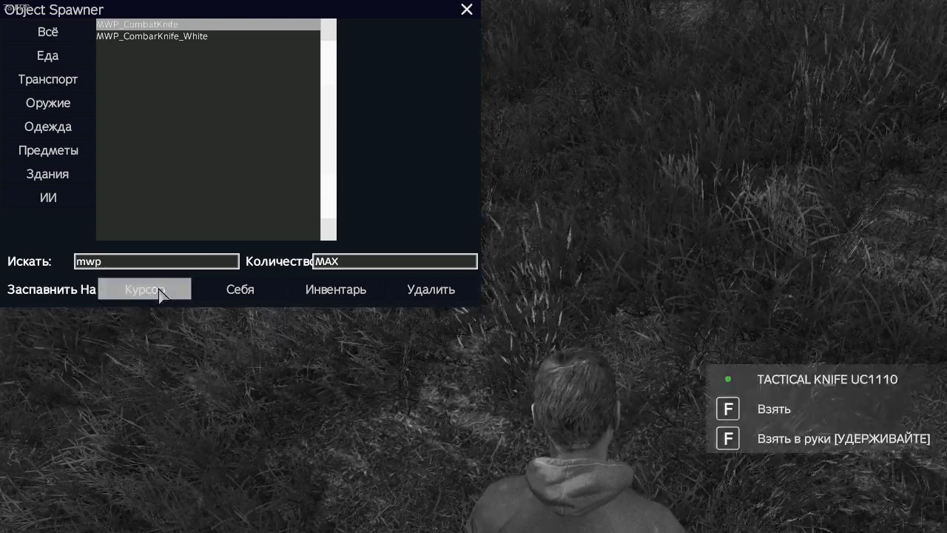
Move the spawned Tactical Knife UC1110 to the character's hands in the inventory and inspect its description
{"action": "key", "text": "Tab"}
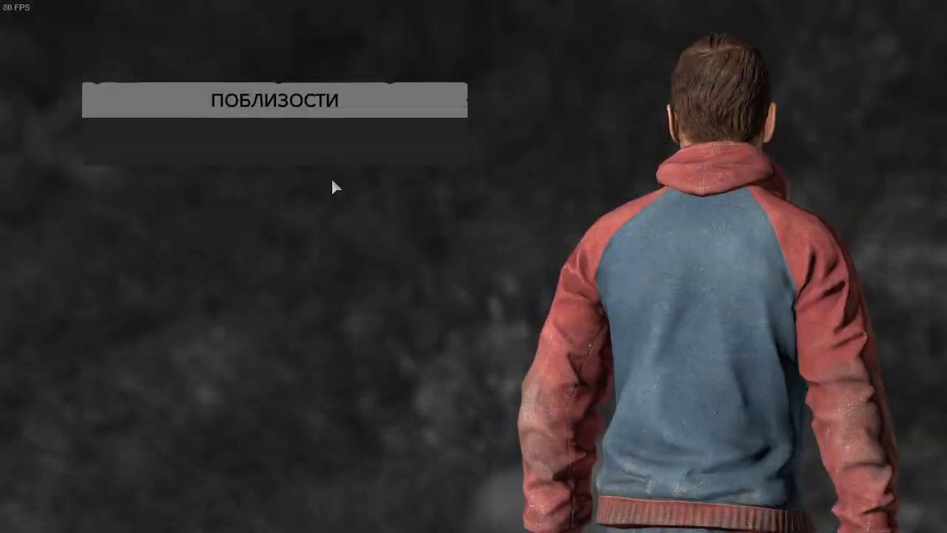
{"action": "left_click_drag", "start_coordinate": [204, 205], "coordinate": [694, 531]}
{"action": "middle_click", "coordinate": [694, 403]}
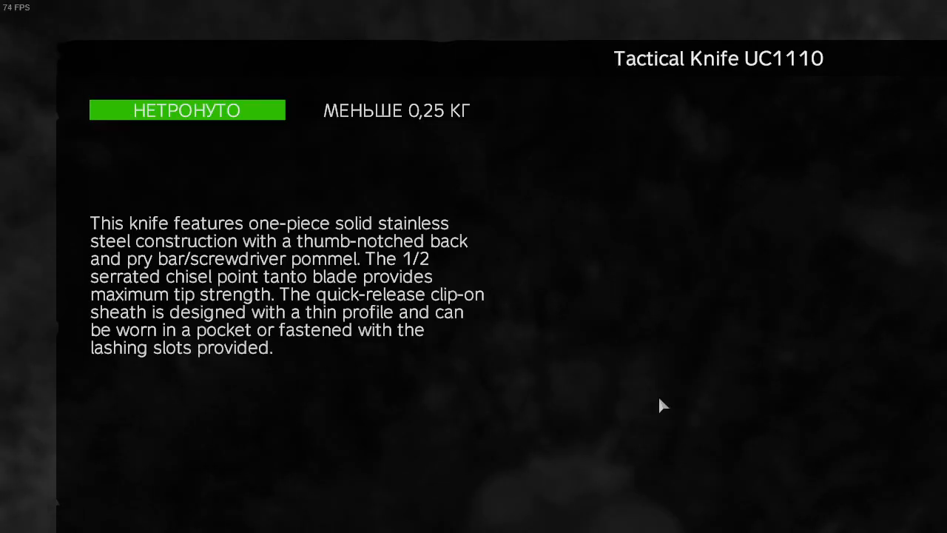
{"action": "key", "text": "Tab"}
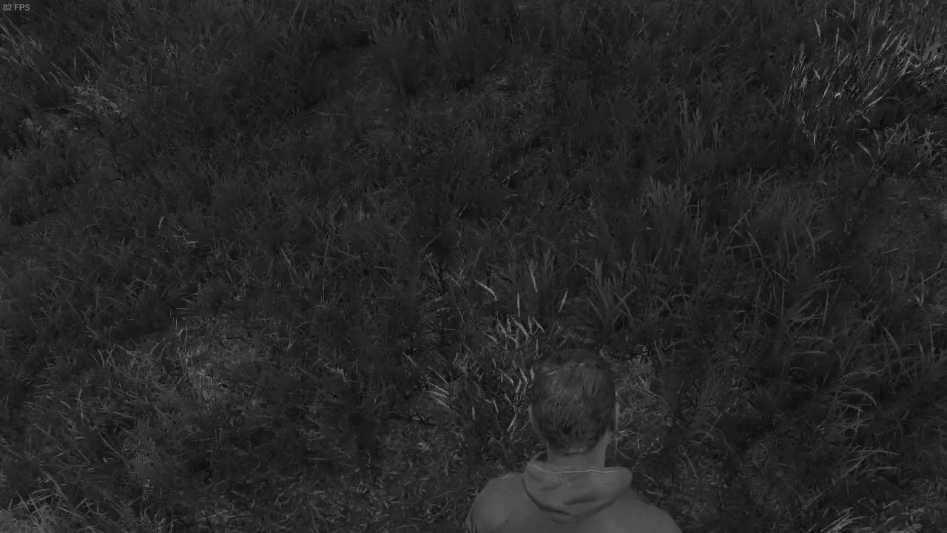
{"action": "key", "text": "Tab"}
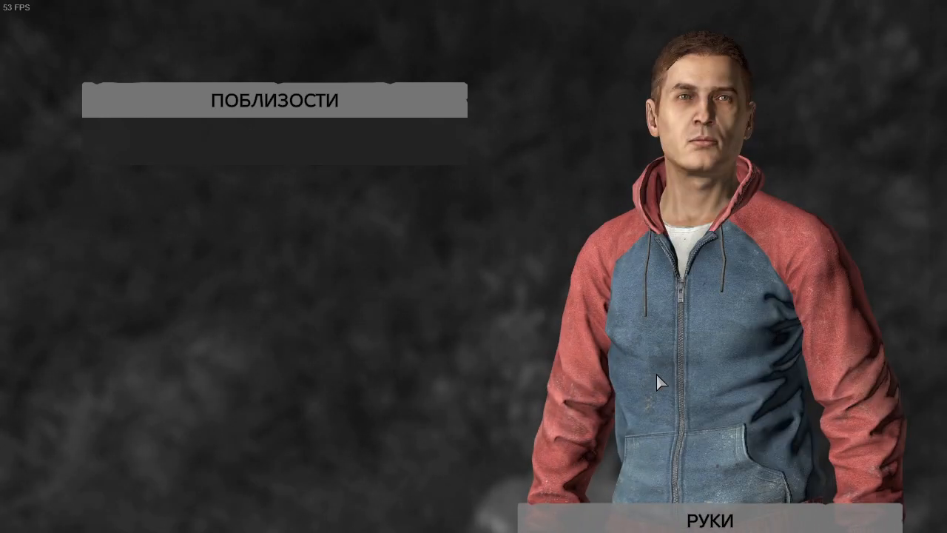
{"action": "left_click_drag", "start_coordinate": [697, 380], "coordinate": [683, 410]}
Switch from the game to File Explorer and open P:\MeleeWeaponsPack\Knives\config.cpp in Sublime Text
{"action": "key", "text": "alt+Tab"}
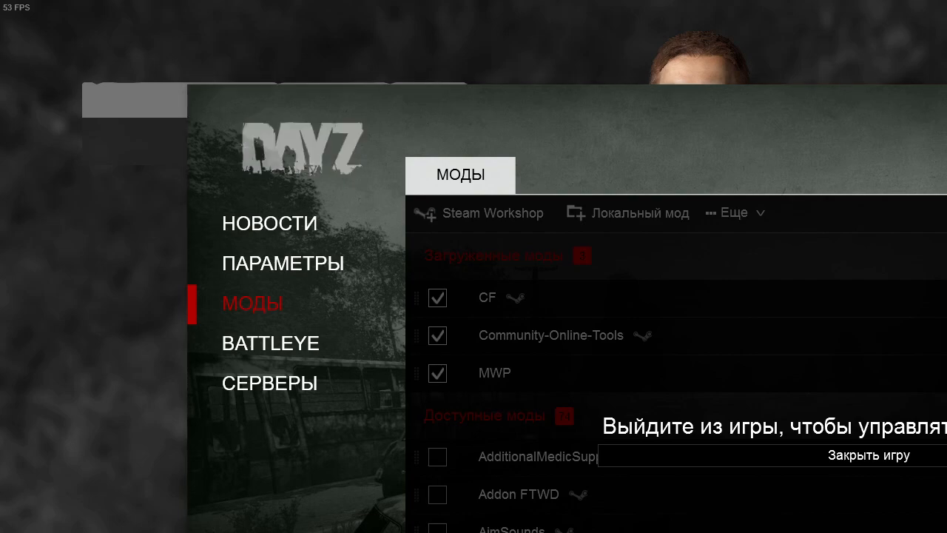
{"action": "key", "text": "alt+Tab"}
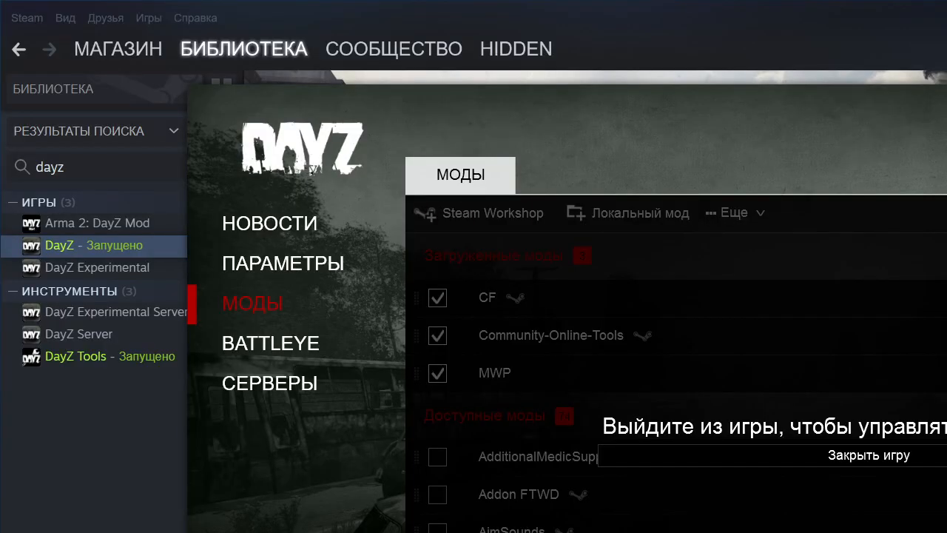
{"action": "key", "text": "Escape"}
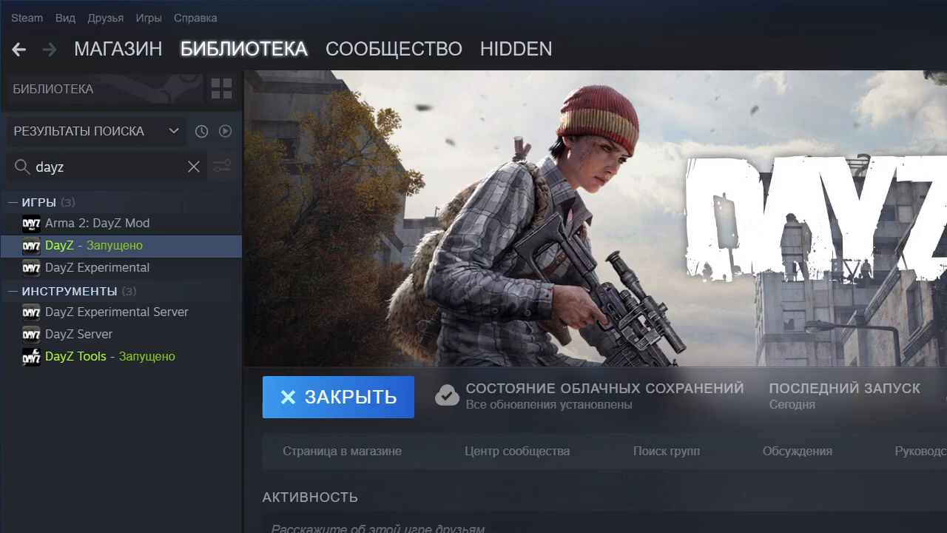
{"action": "key", "text": "alt+Tab"}
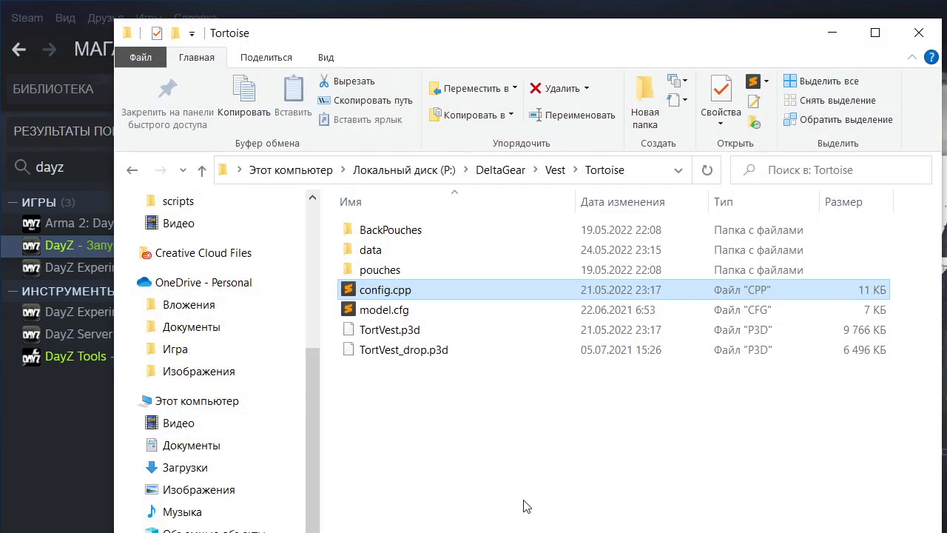
{"action": "double_click", "coordinate": [429, 297]}
{"action": "left_click", "coordinate": [421, 170]}
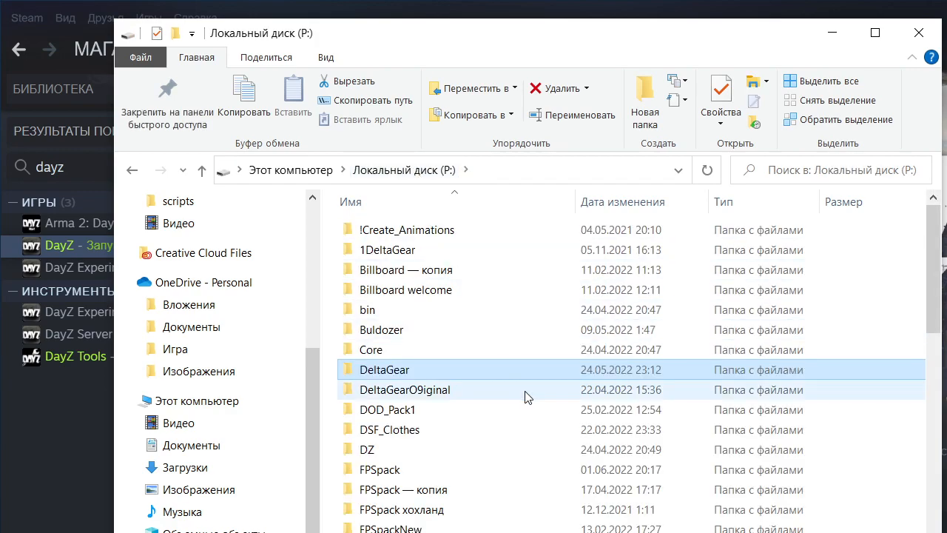
{"action": "scroll", "coordinate": [525, 397], "scroll_direction": "down", "scroll_amount": 5}
{"action": "double_click", "coordinate": [503, 444]}
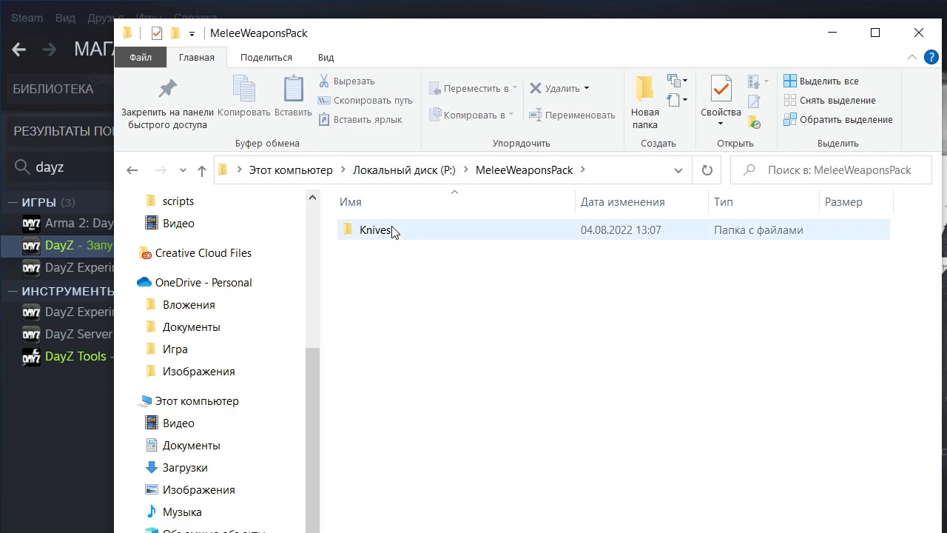
{"action": "double_click", "coordinate": [392, 230]}
{"action": "double_click", "coordinate": [402, 250]}
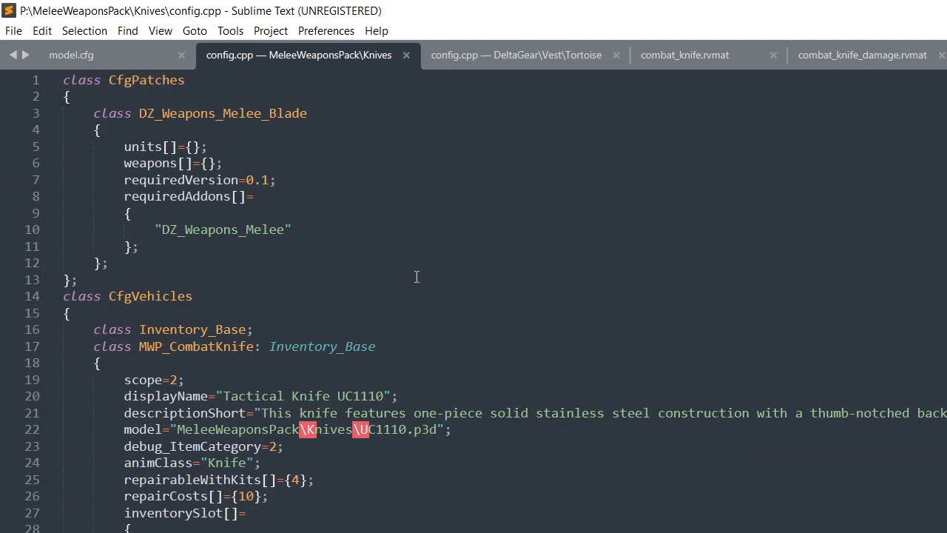
Change the parent class of MWP_CombatKnife from Inventory_Base to CombatKnife in config.cpp
{"action": "mouse_move", "coordinate": [205, 345]}
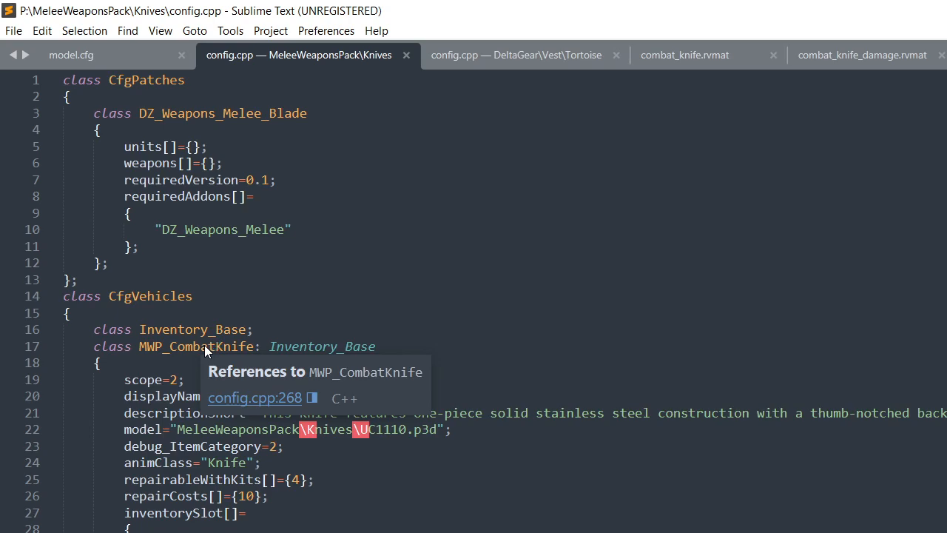
{"action": "left_click", "coordinate": [204, 344]}
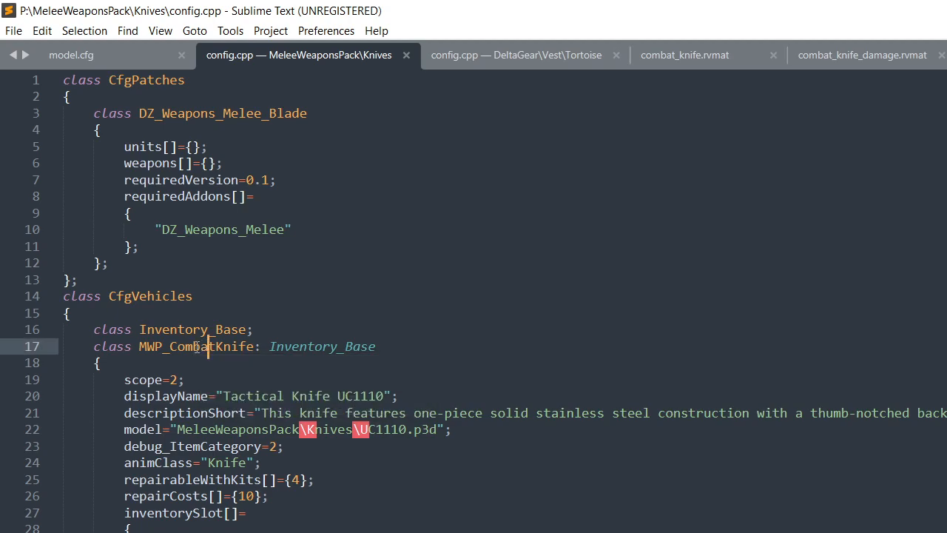
{"action": "left_click_drag", "start_coordinate": [171, 346], "coordinate": [254, 347]}
{"action": "key", "text": "ctrl+c"}
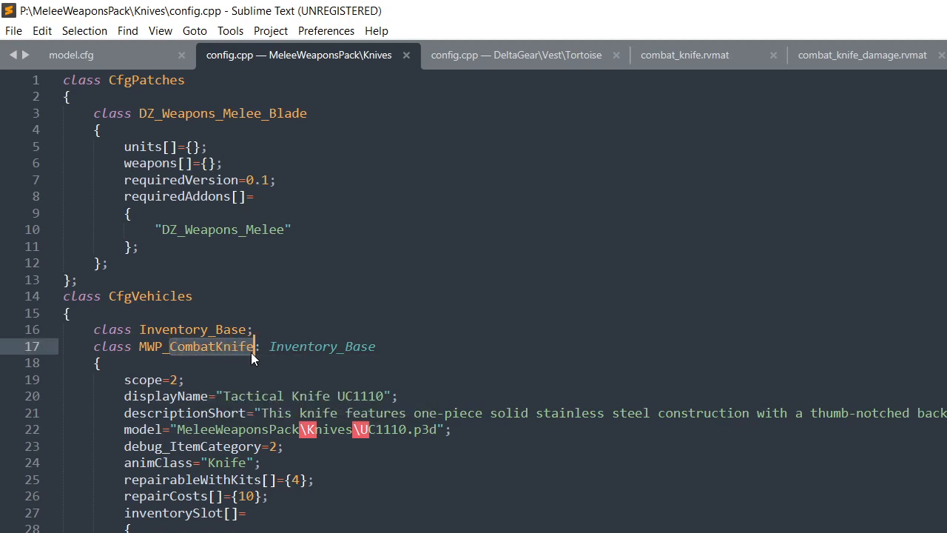
{"action": "double_click", "coordinate": [310, 347]}
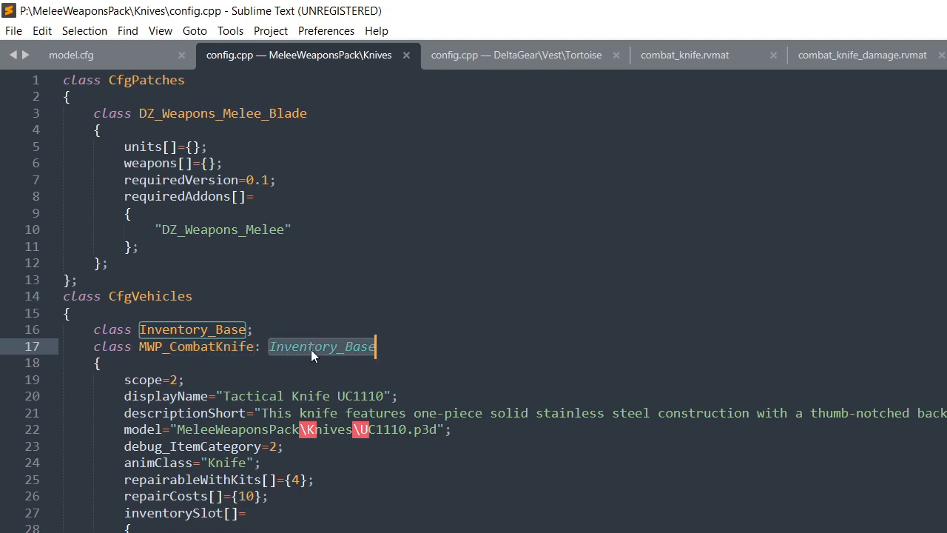
{"action": "key", "text": "ctrl+v"}
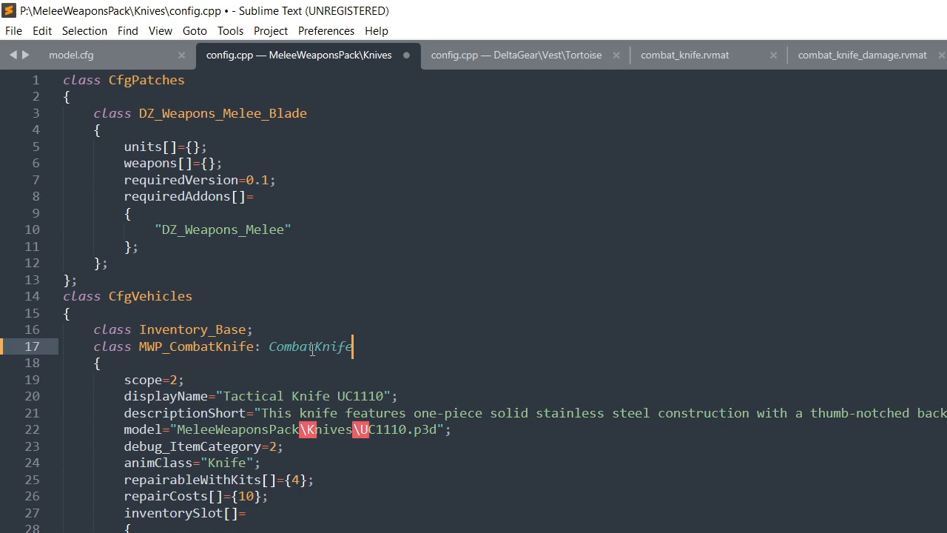
Replace the Inventory_Base class declaration under CfgVehicles with CombatKnife and save config.cpp
{"action": "double_click", "coordinate": [200, 328]}
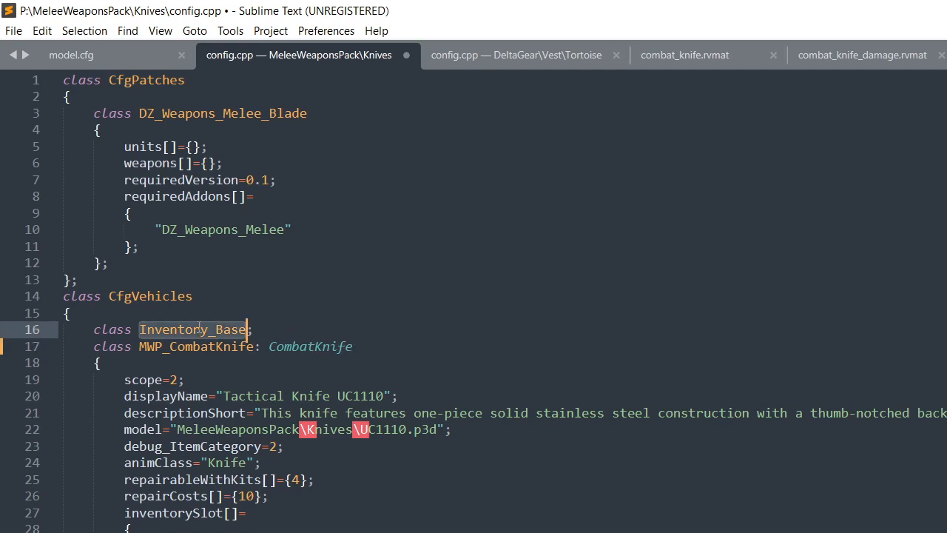
{"action": "key", "text": "ctrl+v"}
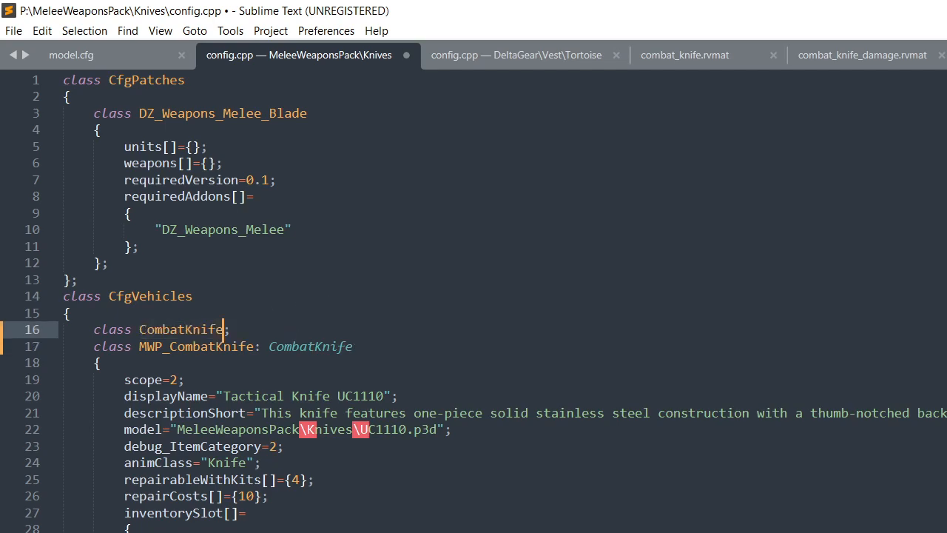
{"action": "key", "text": "ctrl+s"}
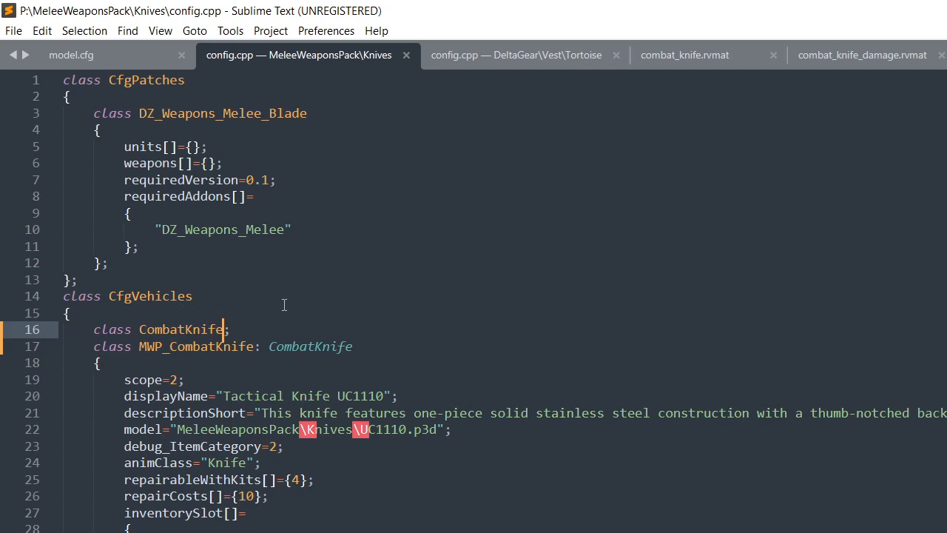
Review the whole MWP_CombatKnife class in config.cpp, reopening the file from the Knives folder in File Explorer
{"action": "scroll", "coordinate": [451, 366], "scroll_direction": "down", "scroll_amount": 15}
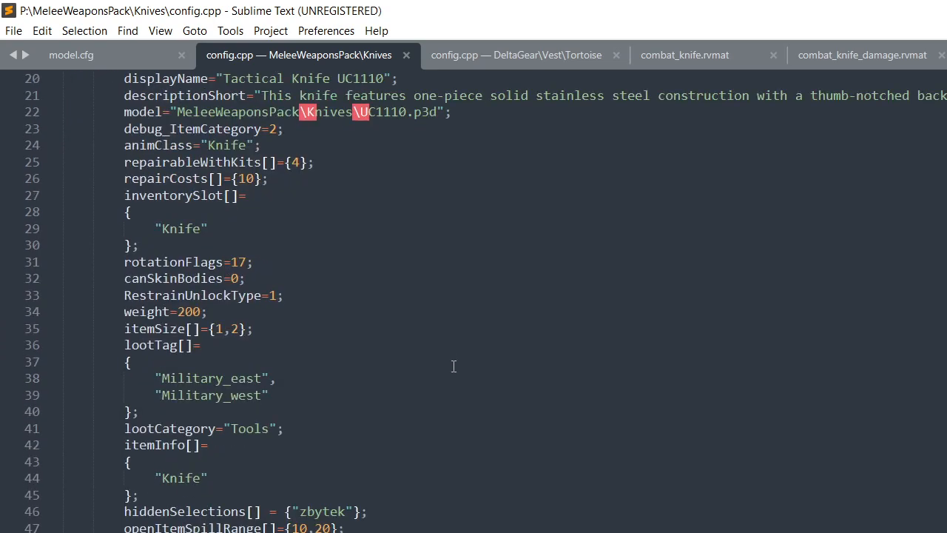
{"action": "scroll", "coordinate": [453, 366], "scroll_direction": "down", "scroll_amount": 20}
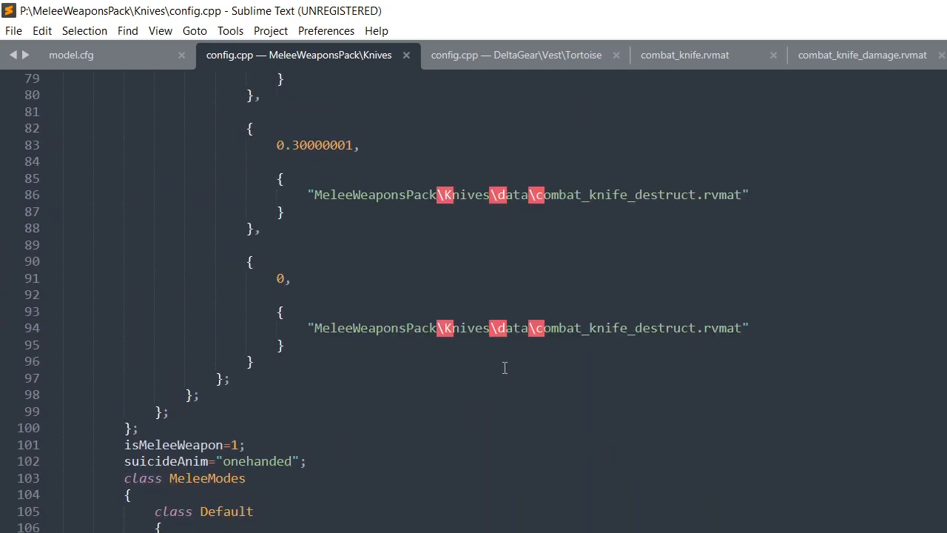
{"action": "scroll", "coordinate": [545, 368], "scroll_direction": "down", "scroll_amount": 20}
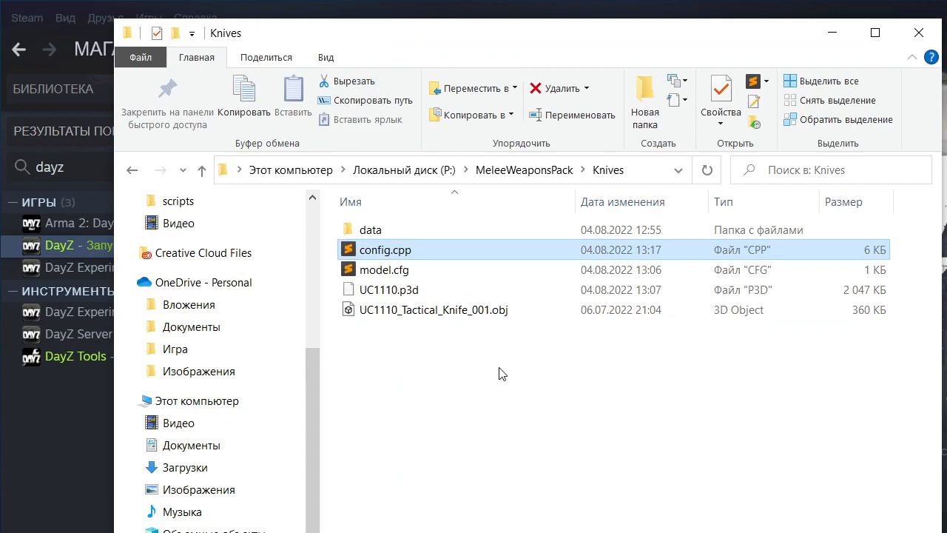
{"action": "double_click", "coordinate": [474, 271]}
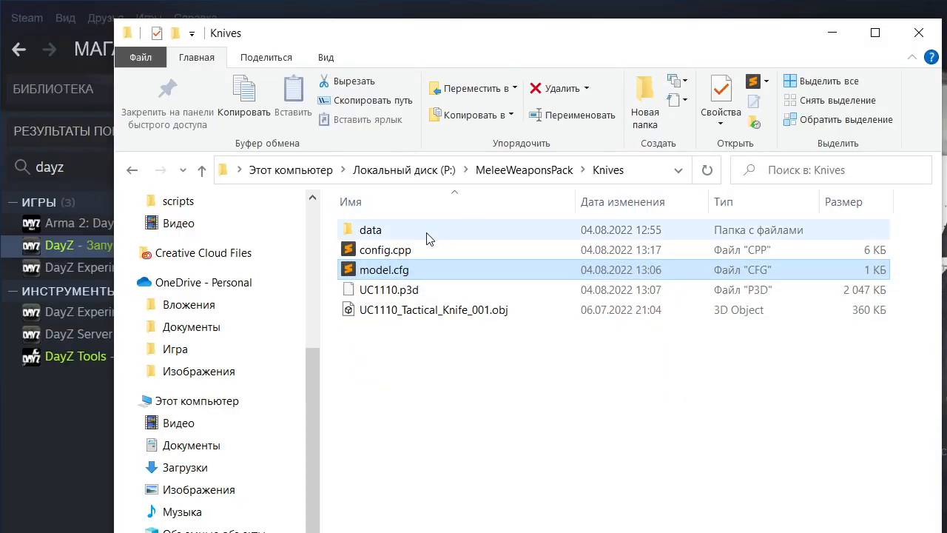
{"action": "double_click", "coordinate": [422, 245]}
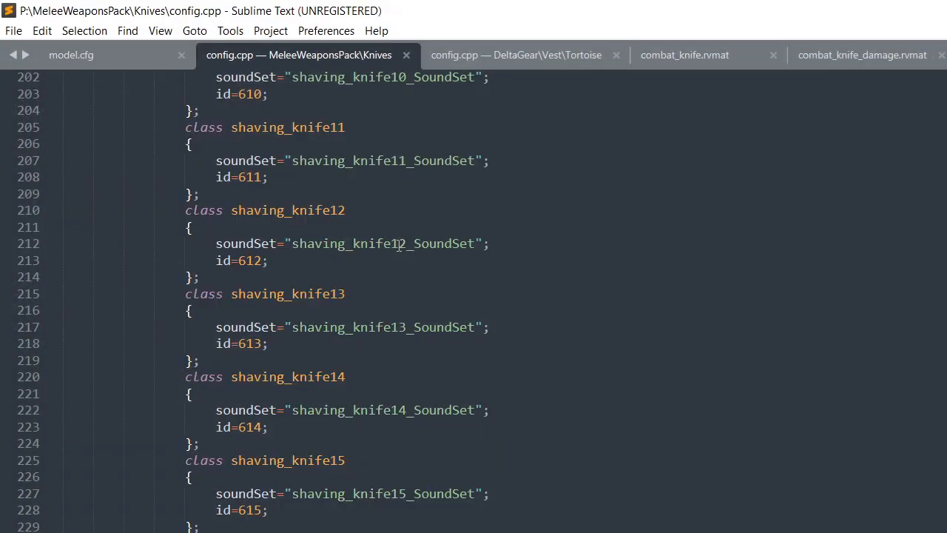
{"action": "scroll", "coordinate": [391, 226], "scroll_direction": "up", "scroll_amount": 6}
{"action": "scroll", "coordinate": [392, 226], "scroll_direction": "up", "scroll_amount": 20}
{"action": "scroll", "coordinate": [391, 226], "scroll_direction": "up", "scroll_amount": 18}
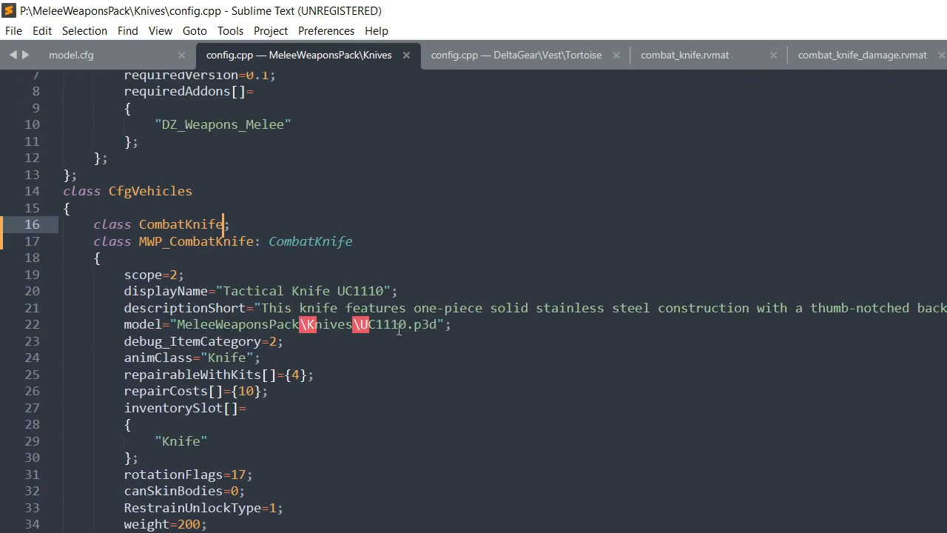
{"action": "key", "text": "alt+Tab"}
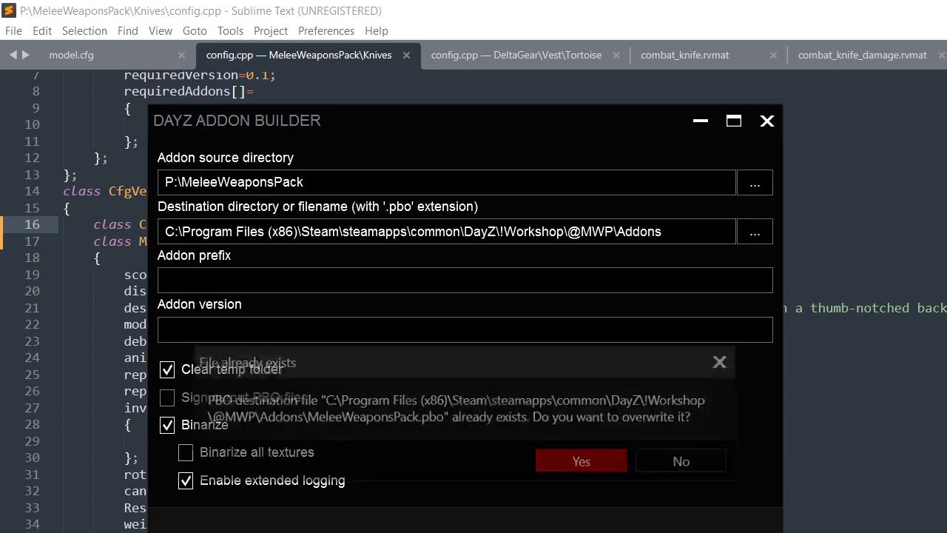
{"action": "left_click", "coordinate": [595, 457]}
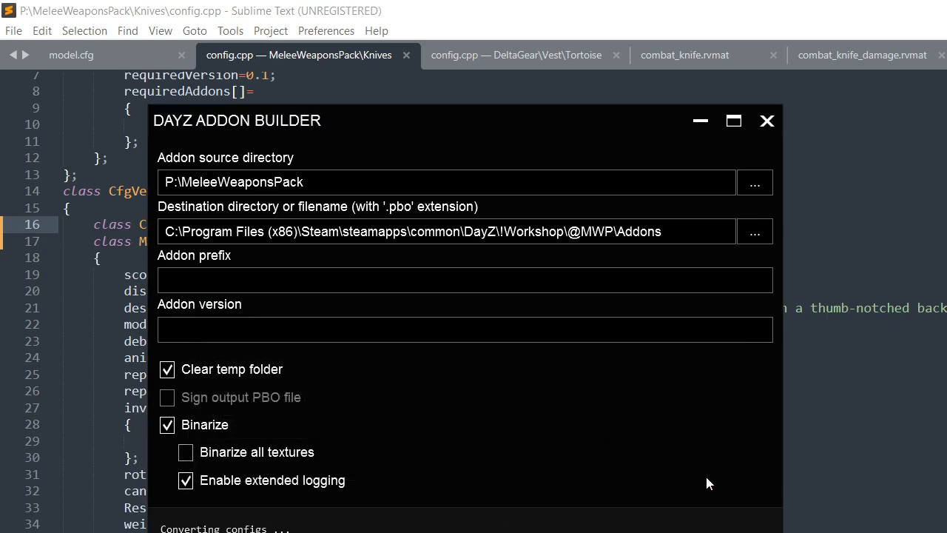
{"action": "key", "text": "alt+Tab"}
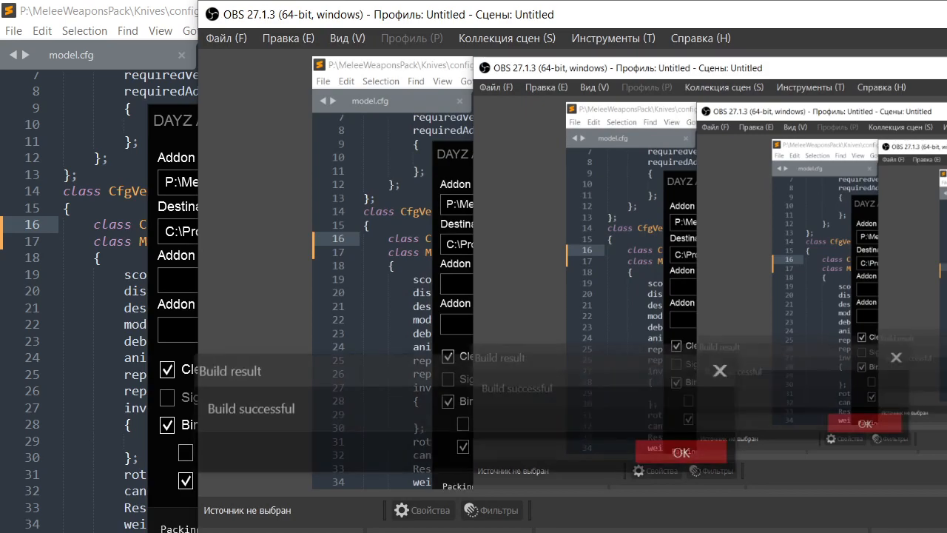
{"action": "left_click", "coordinate": [722, 452]}
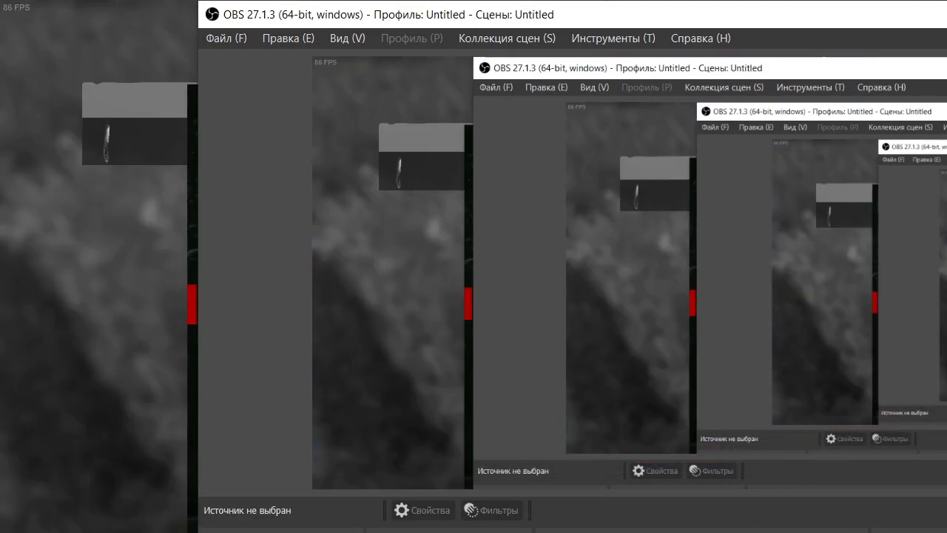
{"action": "key", "text": "alt+Tab"}
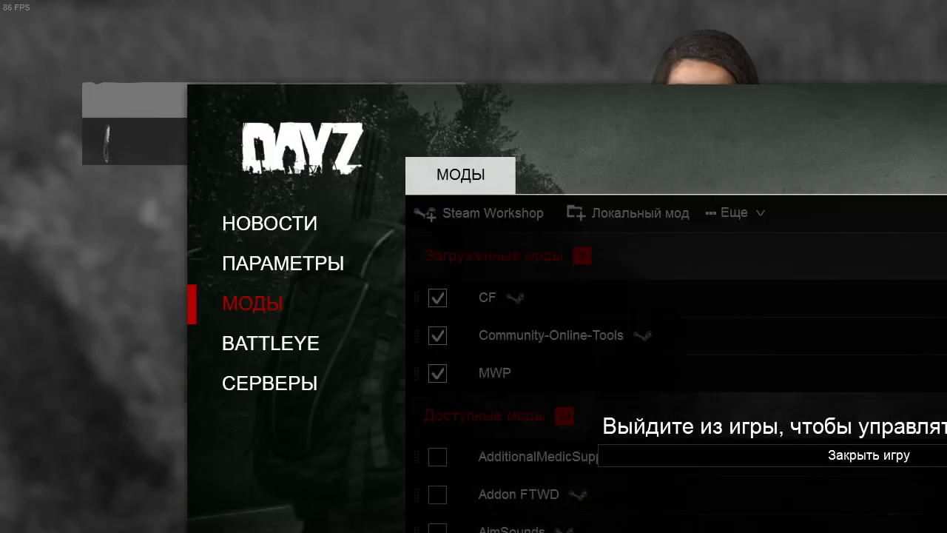
{"action": "key", "text": "alt+Tab"}
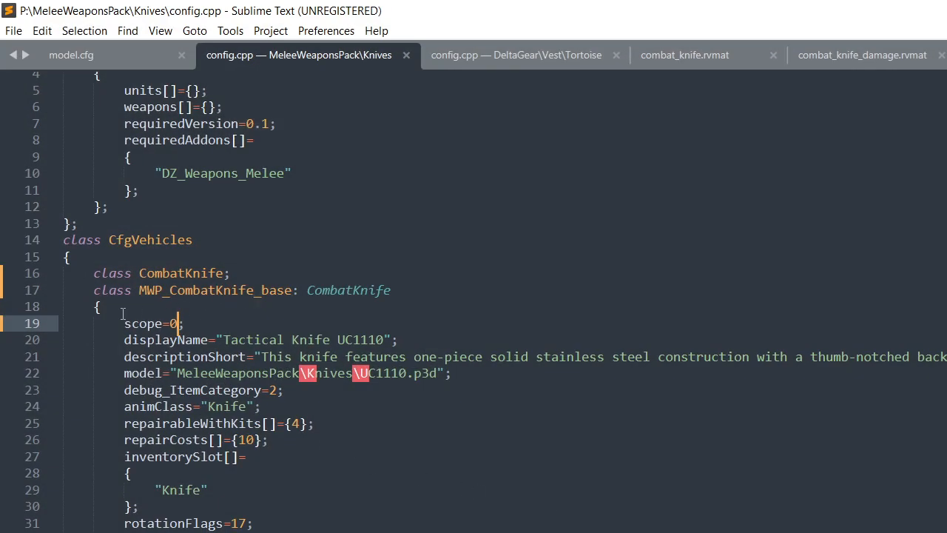
Collapse the MWP_CombatKnife_base body in config.cpp and examine how the class declaration inherits from CombatKnife
{"action": "left_click", "coordinate": [48, 308]}
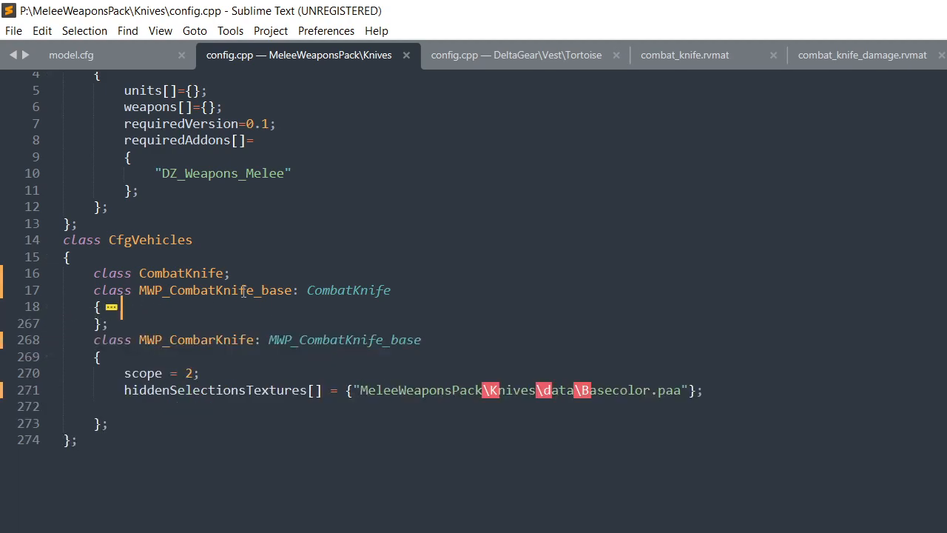
{"action": "left_click_drag", "start_coordinate": [306, 290], "coordinate": [413, 287]}
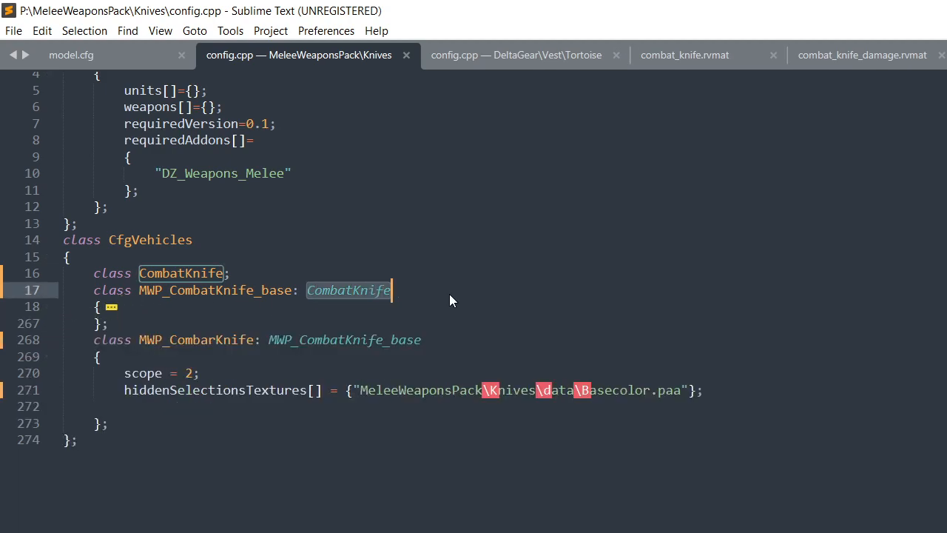
{"action": "left_click", "coordinate": [222, 305]}
{"action": "left_click_drag", "start_coordinate": [139, 290], "coordinate": [293, 292]}
{"action": "left_click", "coordinate": [368, 290]}
{"action": "left_click", "coordinate": [345, 290]}
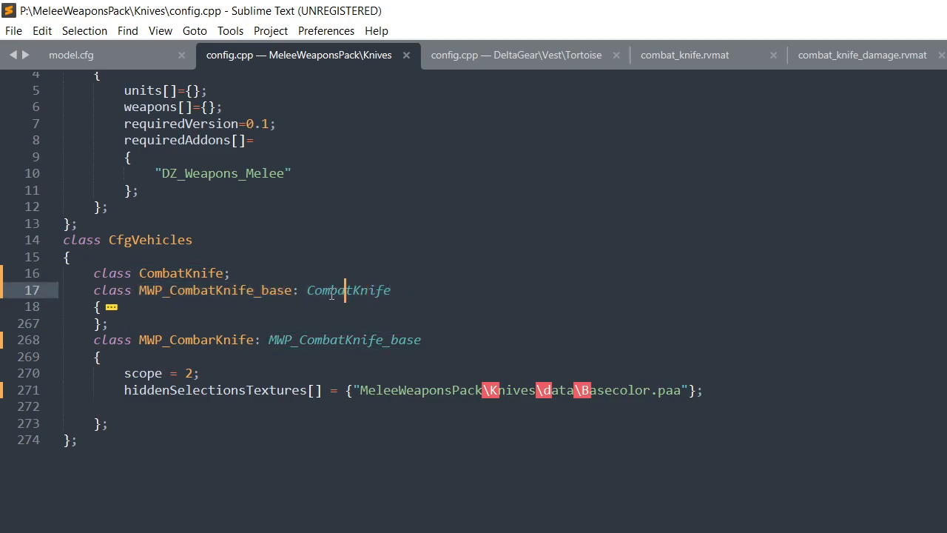
Expand the MWP_CombatKnife_base body and examine its properties, including displayName and descriptionShort, against the CombatKnife parent
{"action": "left_click", "coordinate": [54, 307]}
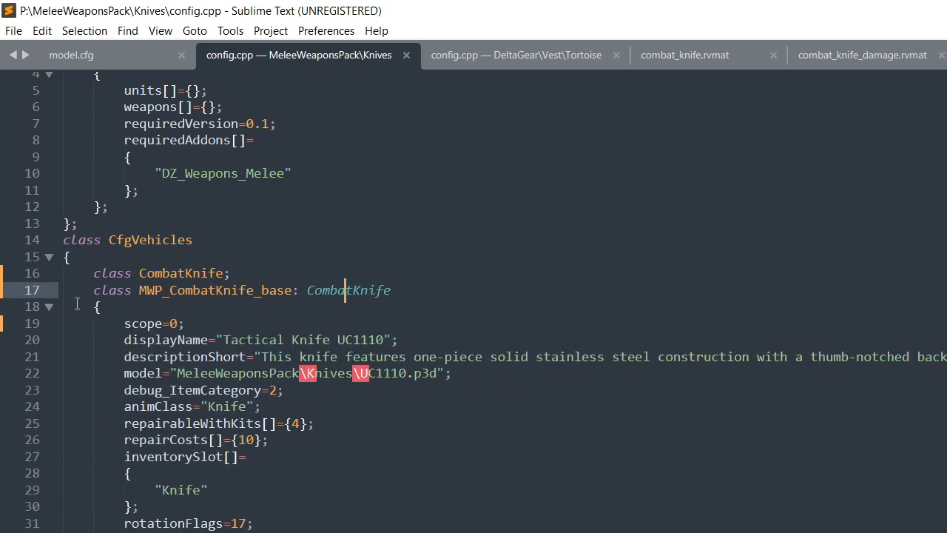
{"action": "left_click", "coordinate": [124, 324]}
{"action": "left_click_drag", "start_coordinate": [124, 324], "coordinate": [325, 527]}
{"action": "left_click", "coordinate": [325, 527]}
{"action": "left_click_drag", "start_coordinate": [307, 290], "coordinate": [391, 290]}
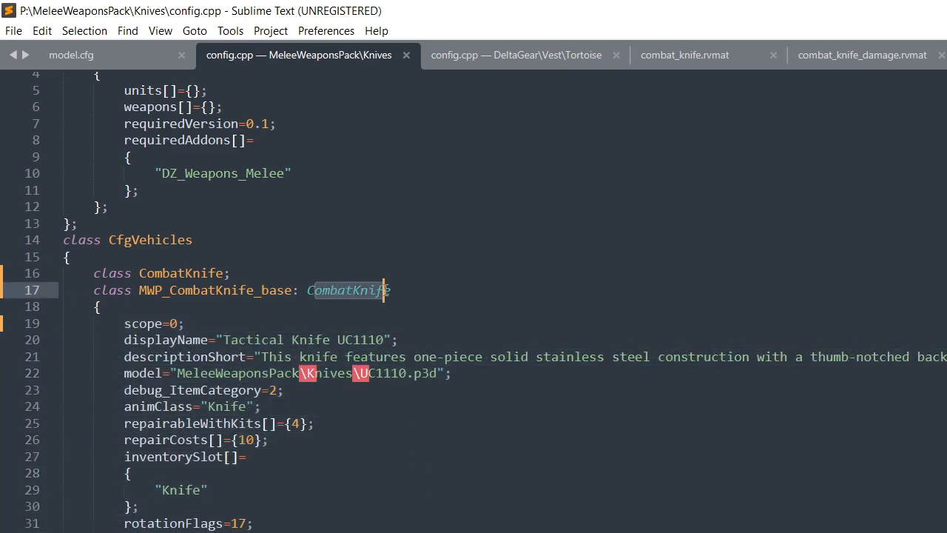
{"action": "left_click", "coordinate": [448, 472]}
{"action": "left_click", "coordinate": [329, 290]}
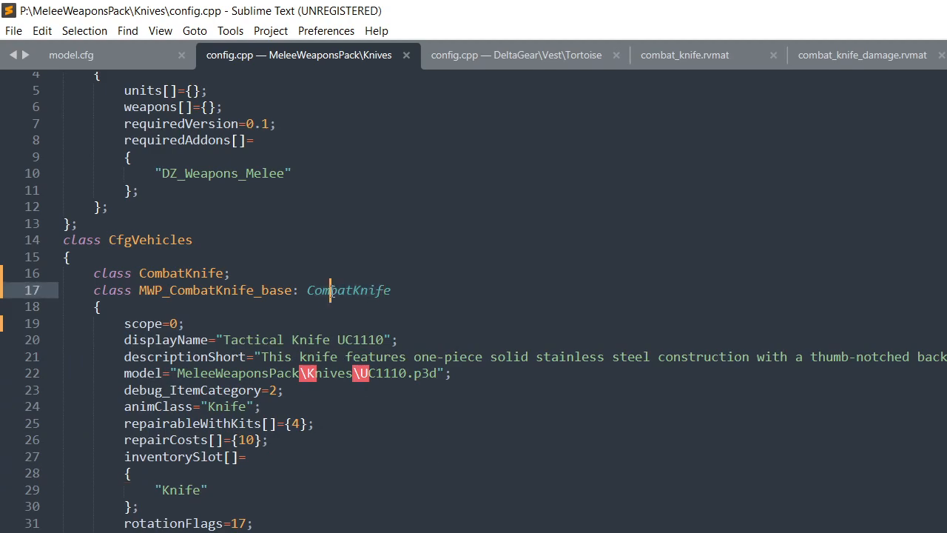
{"action": "left_click_drag", "start_coordinate": [177, 339], "coordinate": [324, 339]}
{"action": "left_click", "coordinate": [539, 332]}
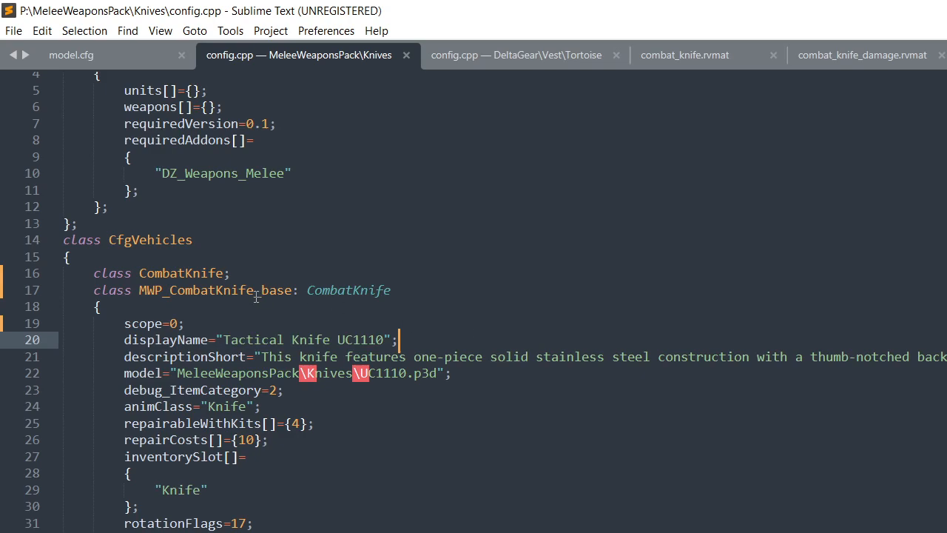
{"action": "left_click_drag", "start_coordinate": [223, 339], "coordinate": [385, 340]}
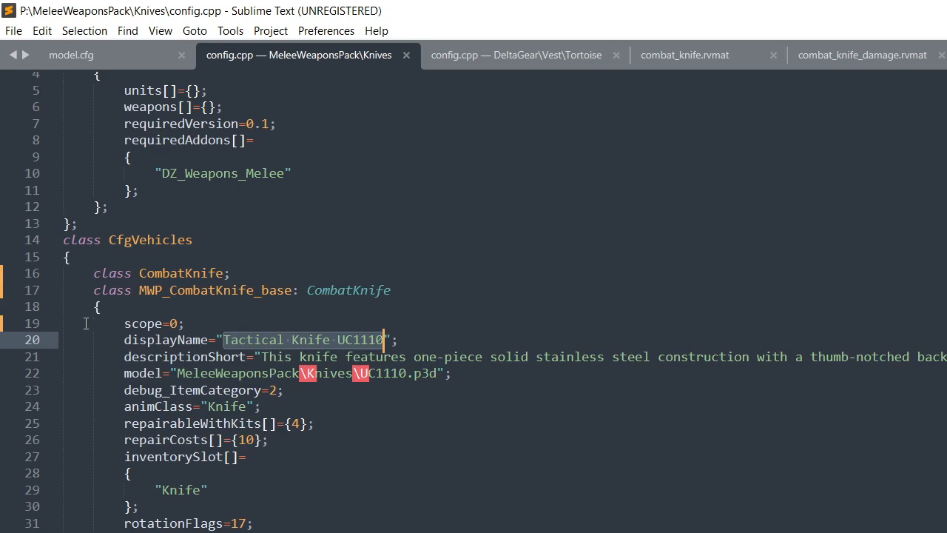
{"action": "left_click", "coordinate": [370, 356]}
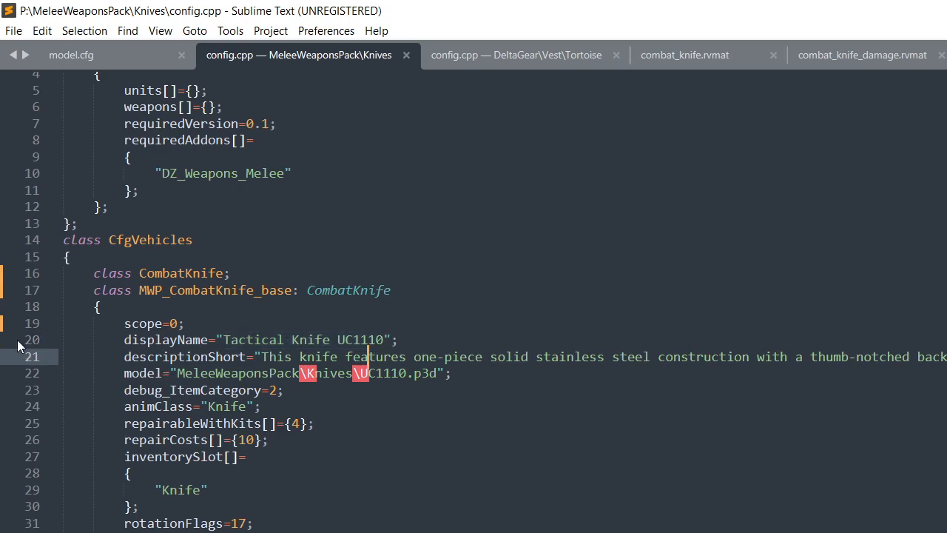
Collapse the base class body and examine the MWP_CombarKnife declaration, its MWP_CombatKnife_base parent and its scope
{"action": "left_click", "coordinate": [47, 306]}
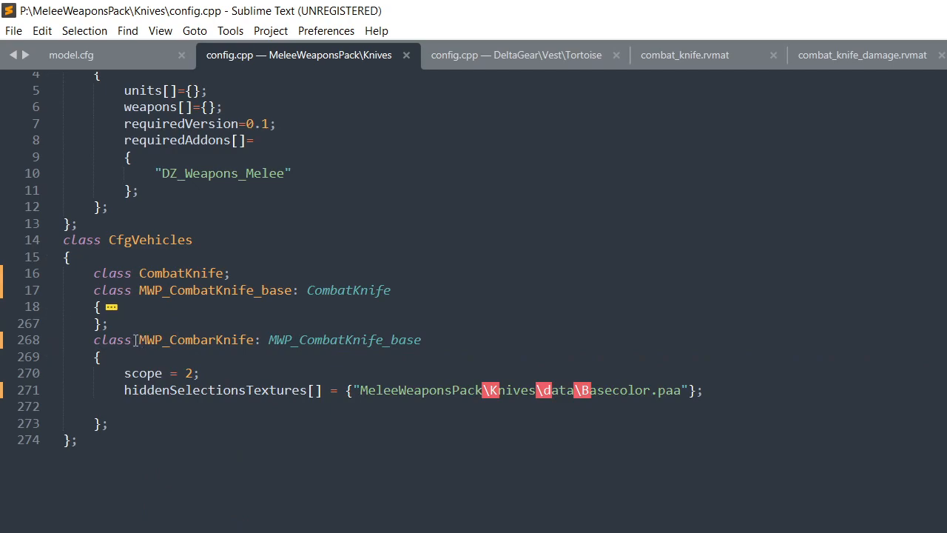
{"action": "left_click_drag", "start_coordinate": [138, 340], "coordinate": [338, 340]}
{"action": "left_click", "coordinate": [291, 288]}
{"action": "left_click_drag", "start_coordinate": [407, 347], "coordinate": [420, 343]}
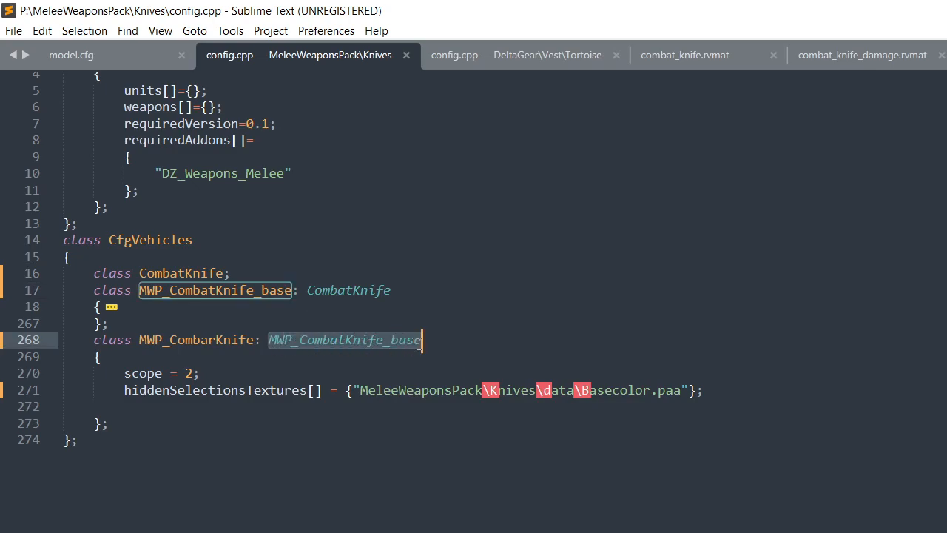
{"action": "left_click", "coordinate": [537, 353]}
{"action": "left_click_drag", "start_coordinate": [122, 373], "coordinate": [201, 373]}
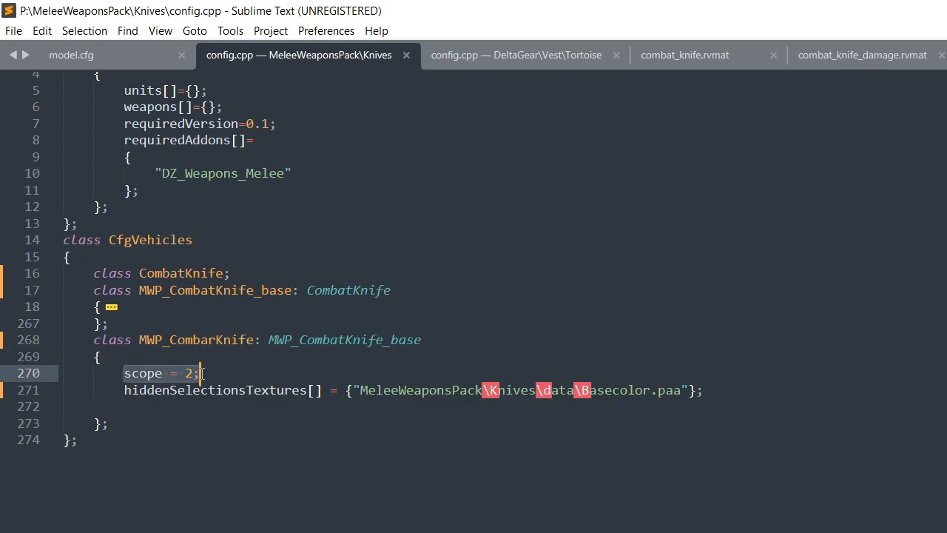
Compare the scope setting inside MWP_CombatKnife_base with the one inside MWP_CombarKnife
{"action": "left_click", "coordinate": [62, 296]}
{"action": "left_click", "coordinate": [49, 307]}
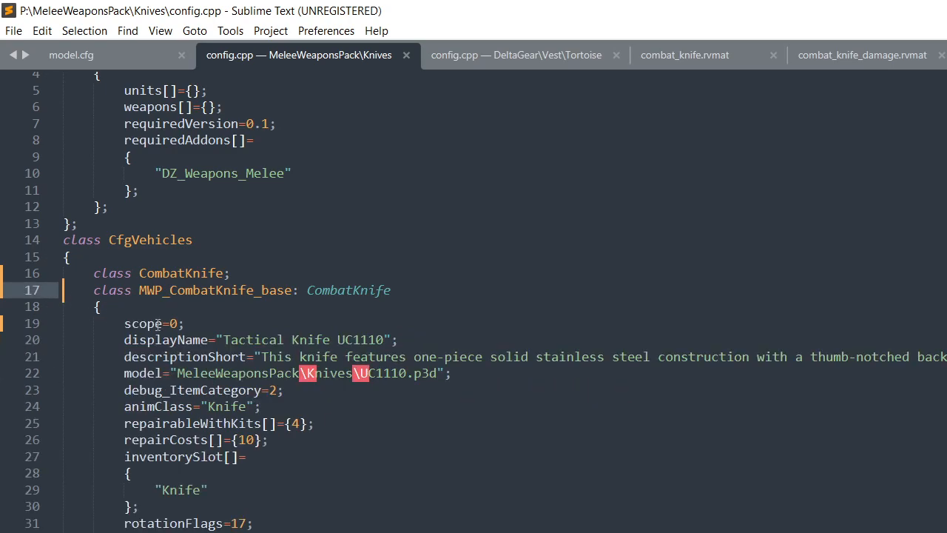
{"action": "left_click", "coordinate": [168, 324]}
{"action": "left_click", "coordinate": [252, 323]}
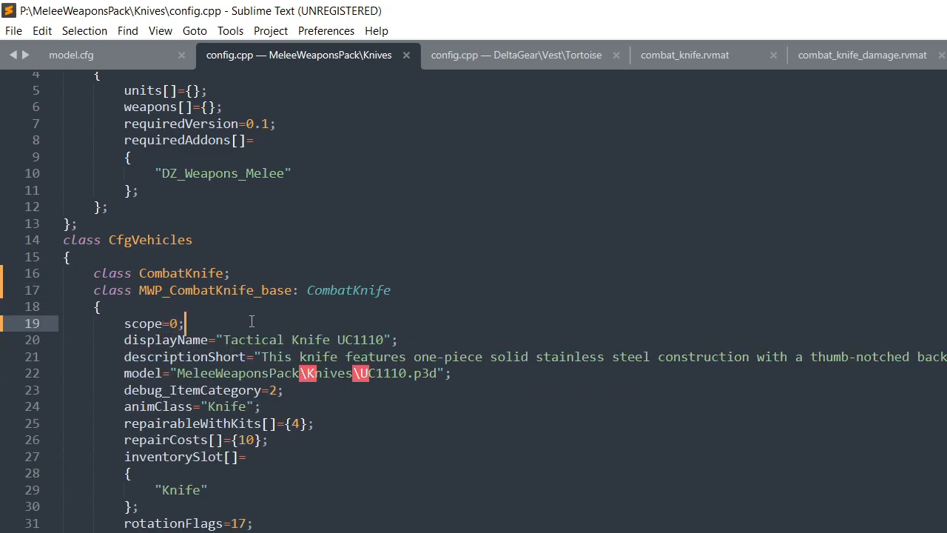
{"action": "left_click", "coordinate": [50, 305]}
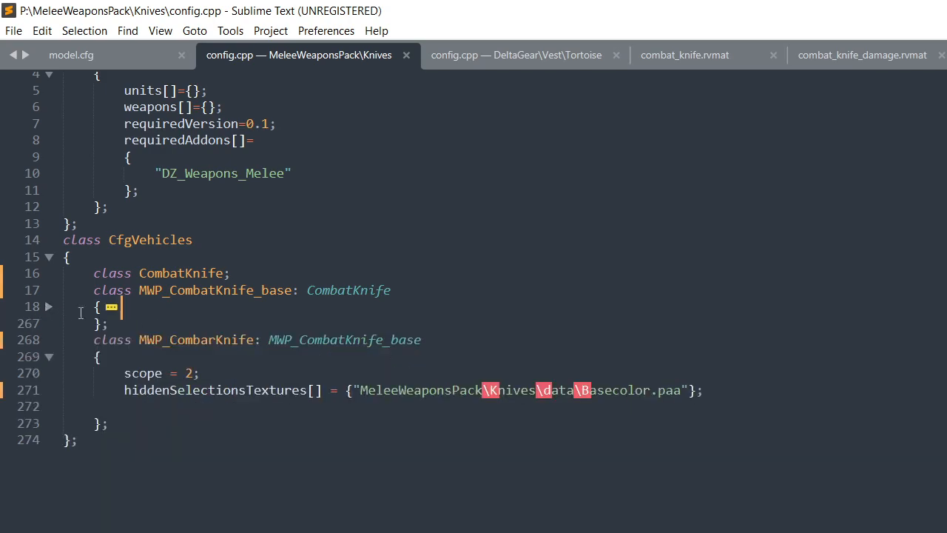
{"action": "double_click", "coordinate": [189, 373]}
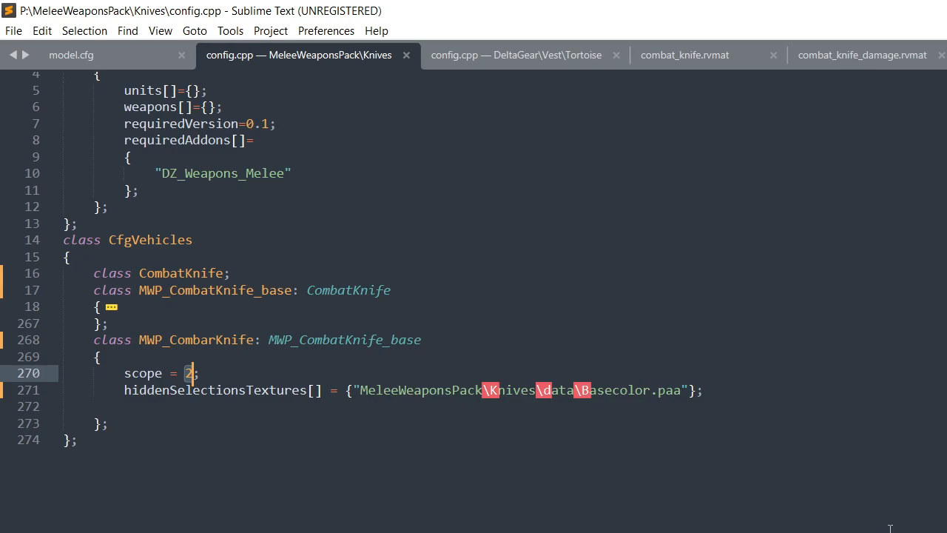
{"action": "left_click", "coordinate": [373, 437]}
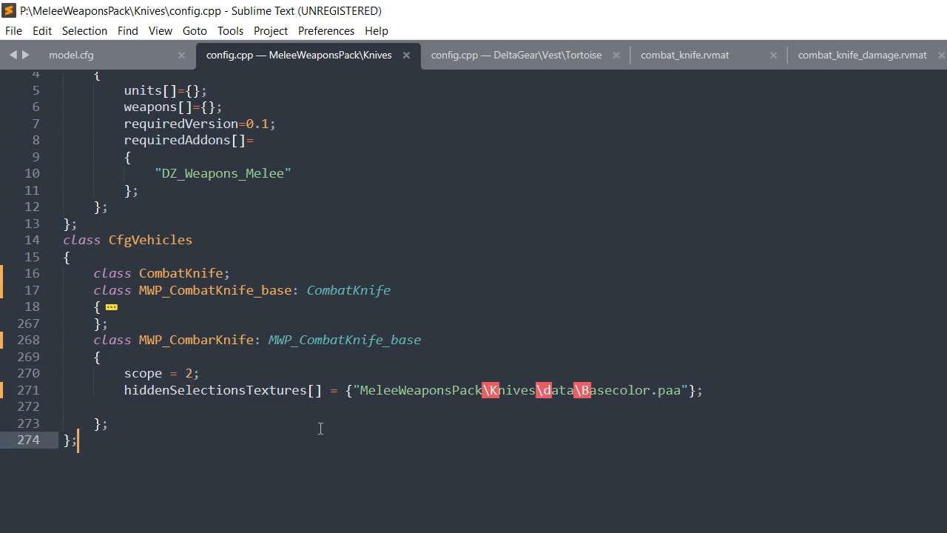
Review the inventory, loot and hiddenSelections properties of MWP_CombatKnife_base, leaving its body collapsed
{"action": "left_click", "coordinate": [50, 304]}
{"action": "scroll", "coordinate": [337, 454], "scroll_direction": "down", "scroll_amount": 4}
{"action": "scroll", "coordinate": [337, 453], "scroll_direction": "down", "scroll_amount": 3}
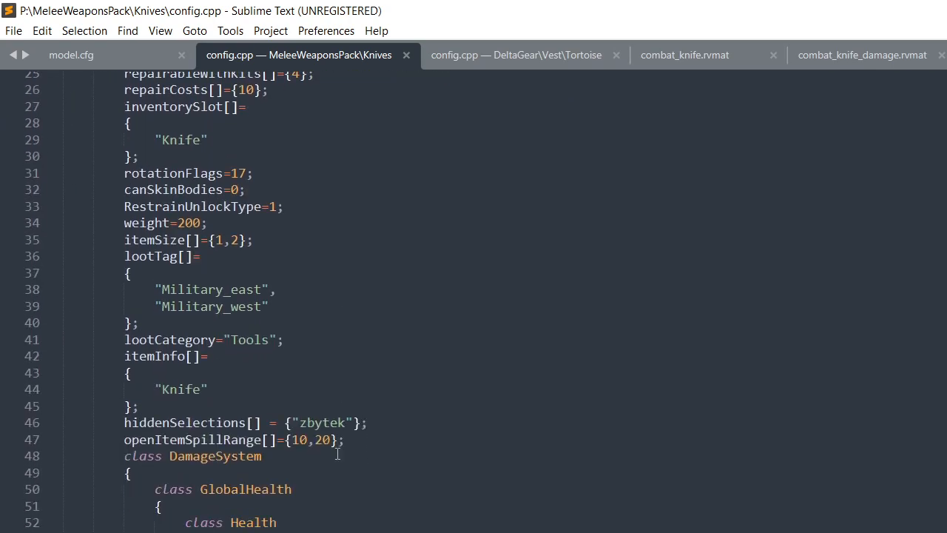
{"action": "scroll", "coordinate": [370, 428], "scroll_direction": "up", "scroll_amount": 8}
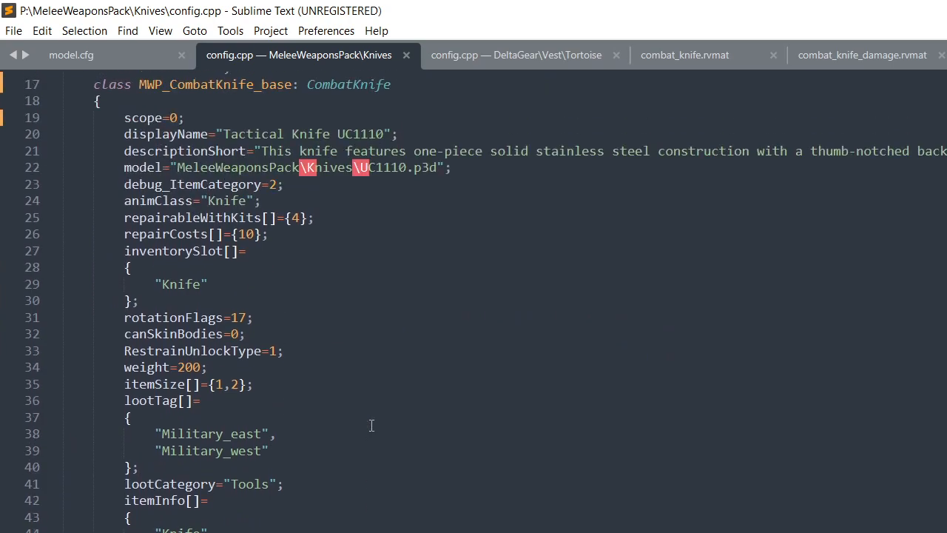
{"action": "left_click", "coordinate": [49, 355]}
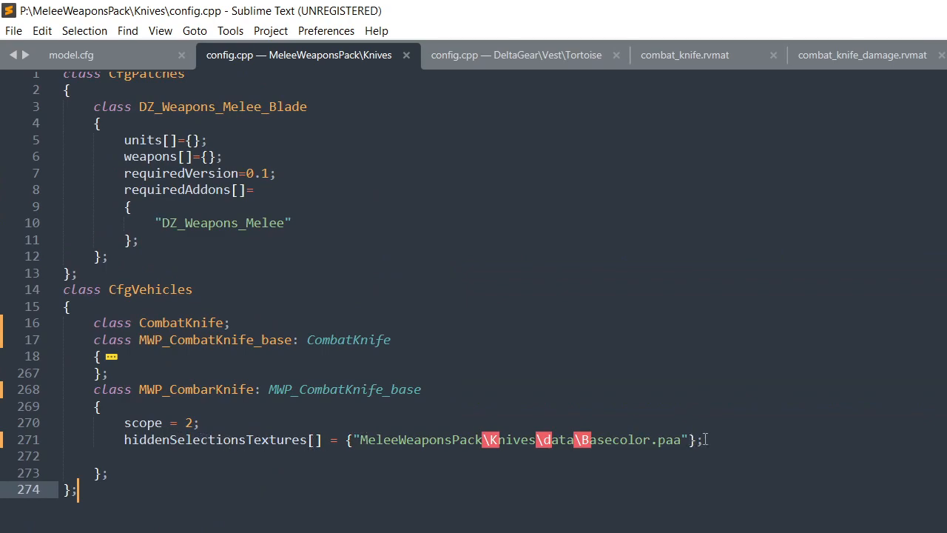
Add an empty line below the hiddenSelectionsTextures entry in the MWP_CombarKnife class
{"action": "left_click_drag", "start_coordinate": [712, 440], "coordinate": [124, 439]}
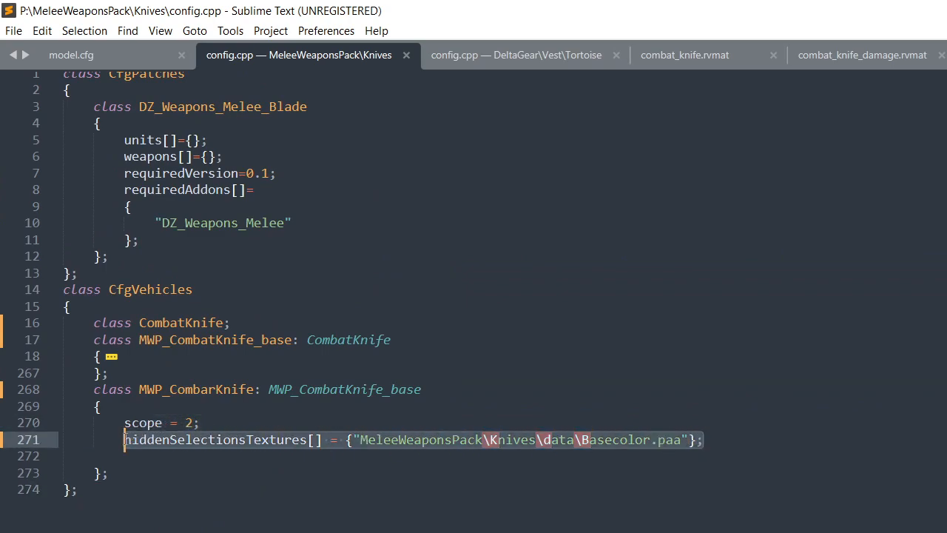
{"action": "left_click", "coordinate": [501, 447]}
{"action": "left_click_drag", "start_coordinate": [705, 439], "coordinate": [125, 439]}
{"action": "left_click", "coordinate": [803, 410]}
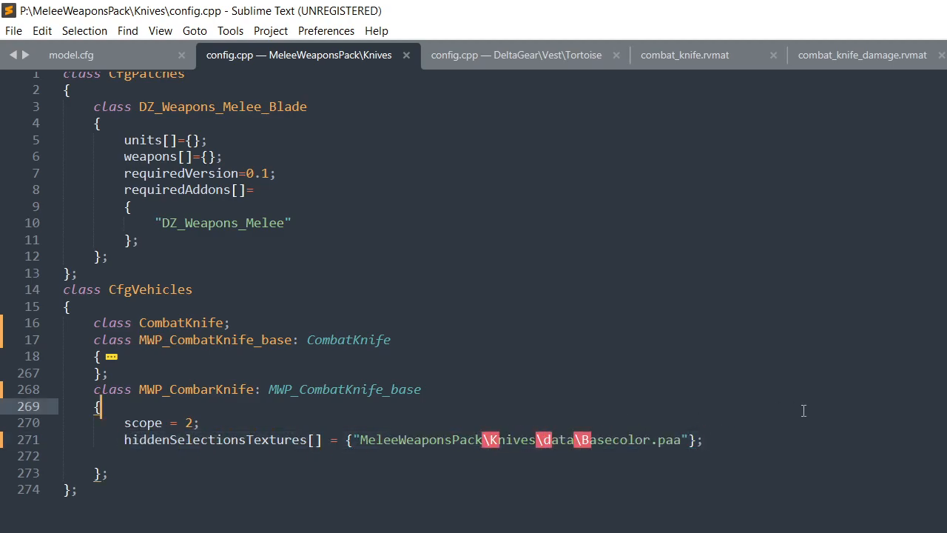
{"action": "left_click", "coordinate": [728, 440]}
{"action": "key", "text": "Return"}
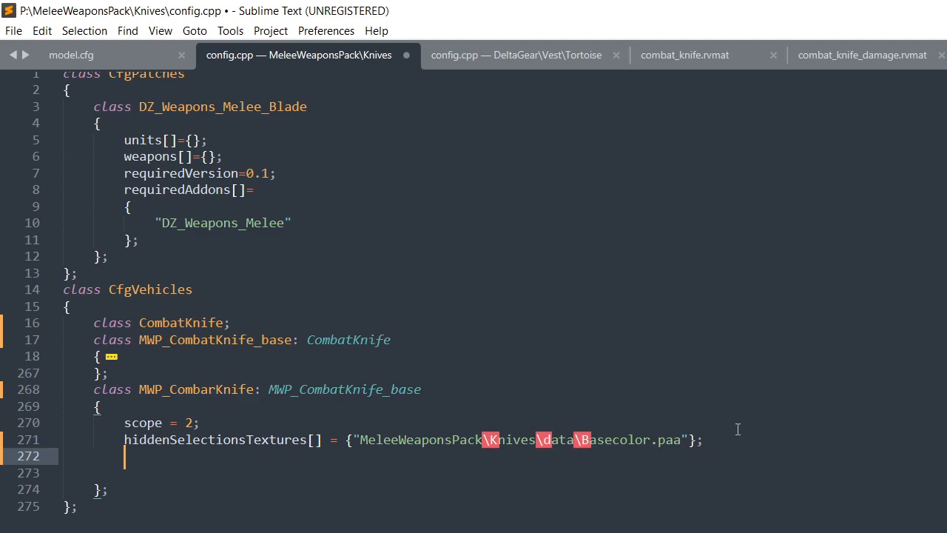
Examine the class definitions in the DeltaGear Tortoise vest config.cpp for reference, and close that file
{"action": "left_click", "coordinate": [506, 51]}
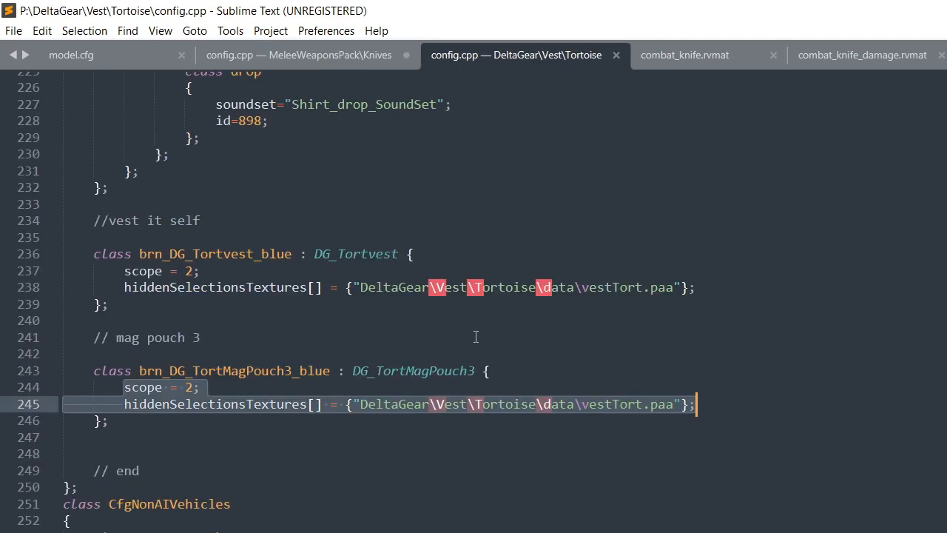
{"action": "scroll", "coordinate": [419, 368], "scroll_direction": "down", "scroll_amount": 4}
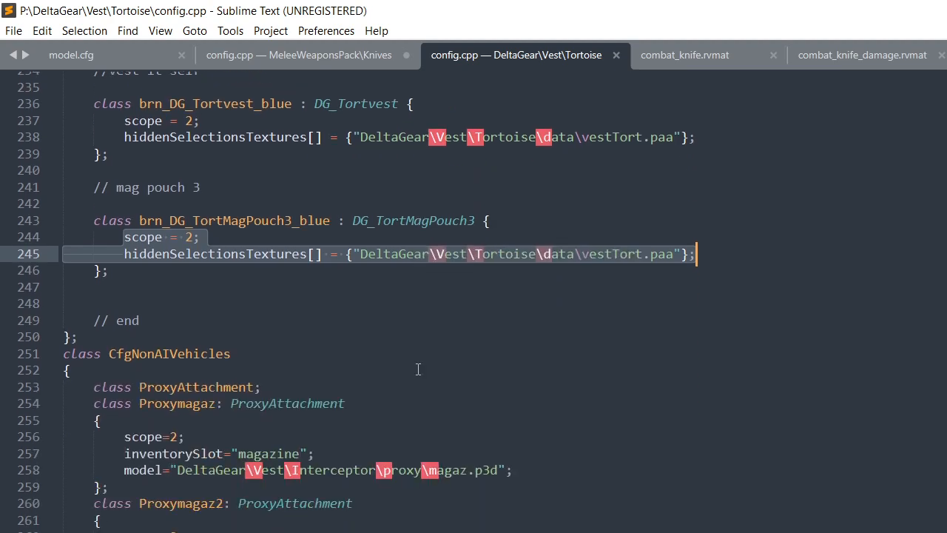
{"action": "scroll", "coordinate": [479, 366], "scroll_direction": "down", "scroll_amount": 1}
{"action": "scroll", "coordinate": [479, 366], "scroll_direction": "down", "scroll_amount": 5}
{"action": "scroll", "coordinate": [488, 377], "scroll_direction": "up", "scroll_amount": 18}
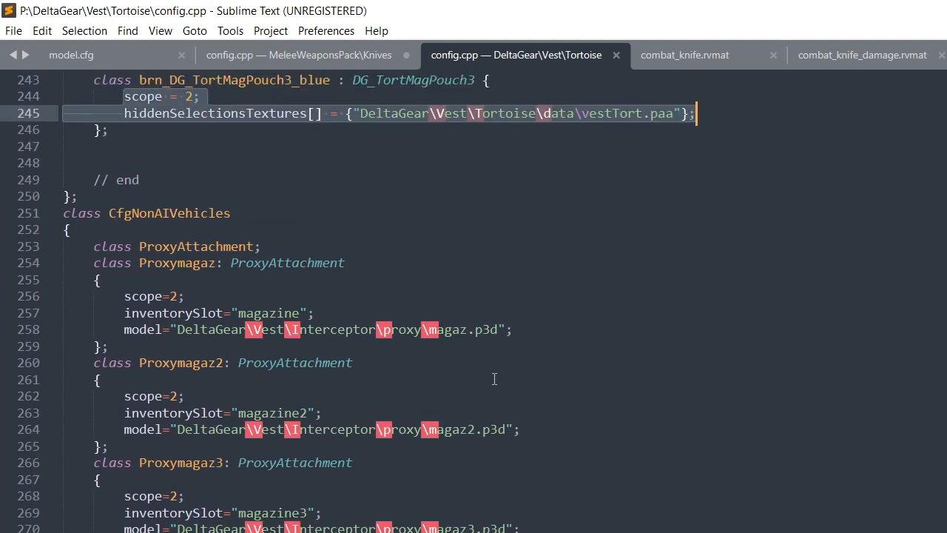
{"action": "scroll", "coordinate": [494, 379], "scroll_direction": "up", "scroll_amount": 20}
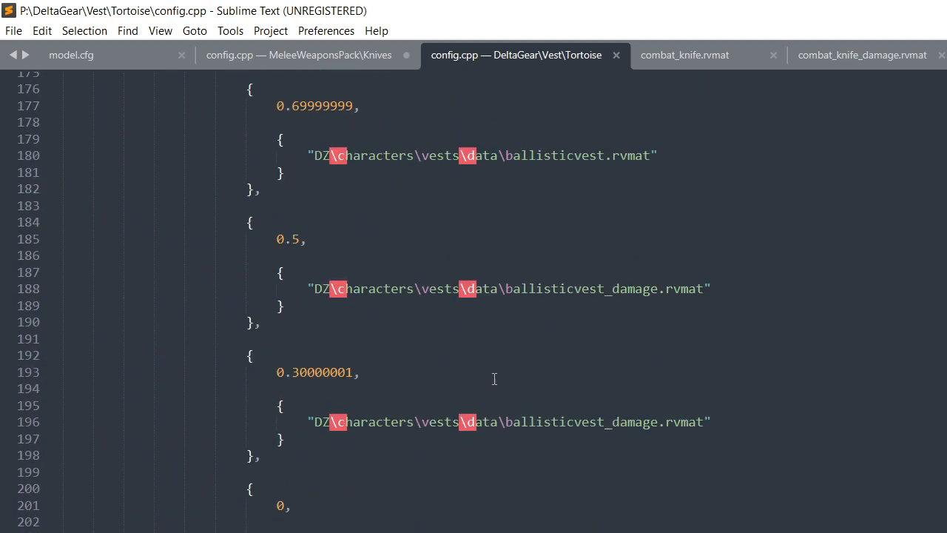
{"action": "scroll", "coordinate": [577, 226], "scroll_direction": "up", "scroll_amount": 7}
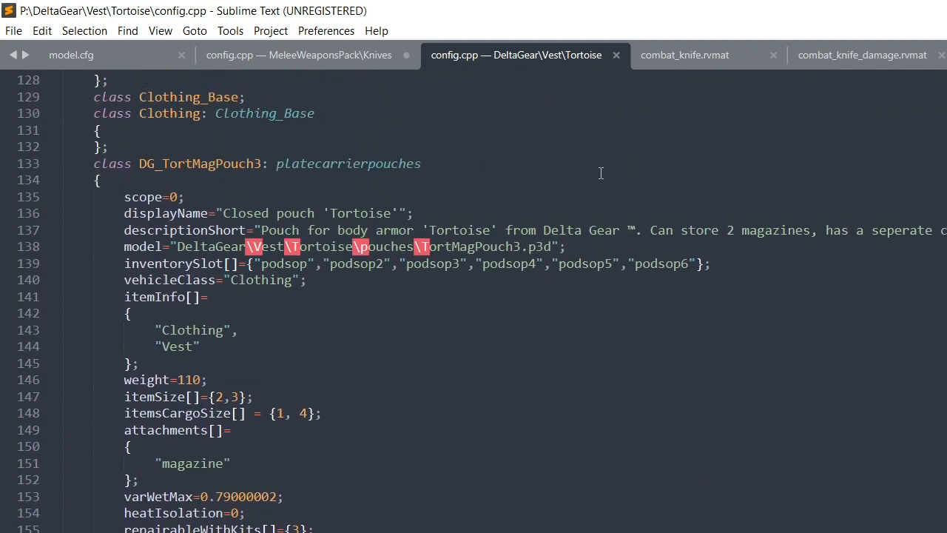
{"action": "left_click", "coordinate": [618, 54]}
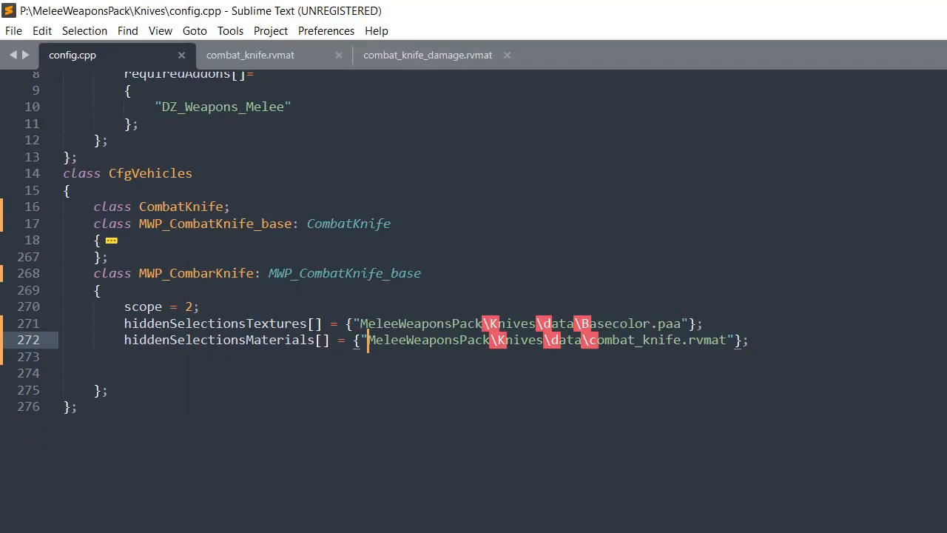
Examine the hiddenSelectionsTextures and hiddenSelectionsMaterials paths in the MWP_CombarKnife class
{"action": "scroll", "coordinate": [663, 323], "scroll_direction": "up", "scroll_amount": 2}
{"action": "left_click", "coordinate": [325, 454]}
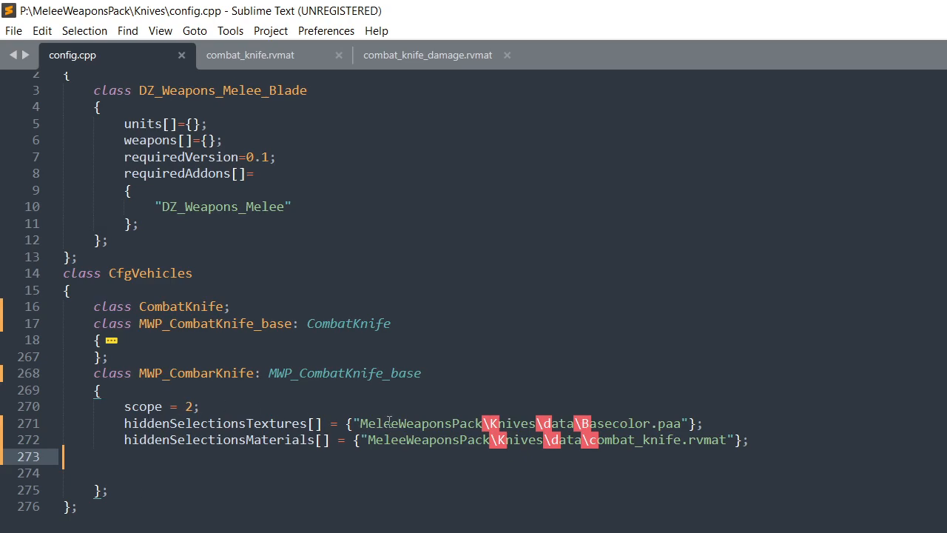
{"action": "left_click_drag", "start_coordinate": [347, 423], "coordinate": [716, 422]}
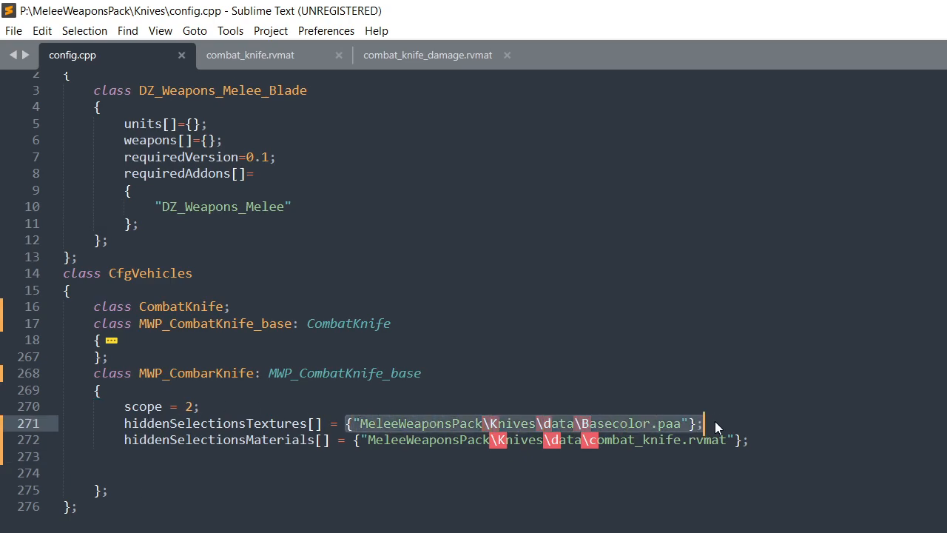
{"action": "left_click_drag", "start_coordinate": [774, 446], "coordinate": [341, 430]}
{"action": "left_click", "coordinate": [753, 360]}
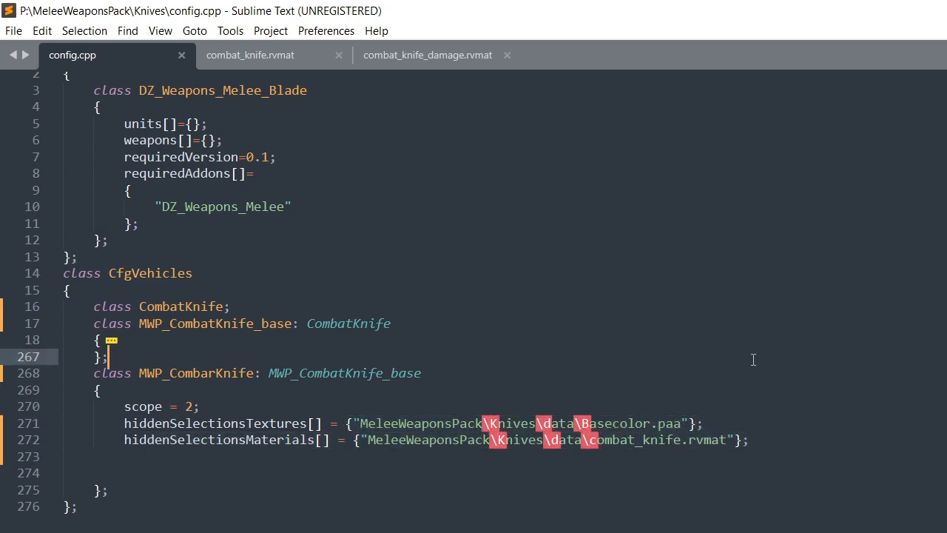
{"action": "left_click", "coordinate": [762, 439]}
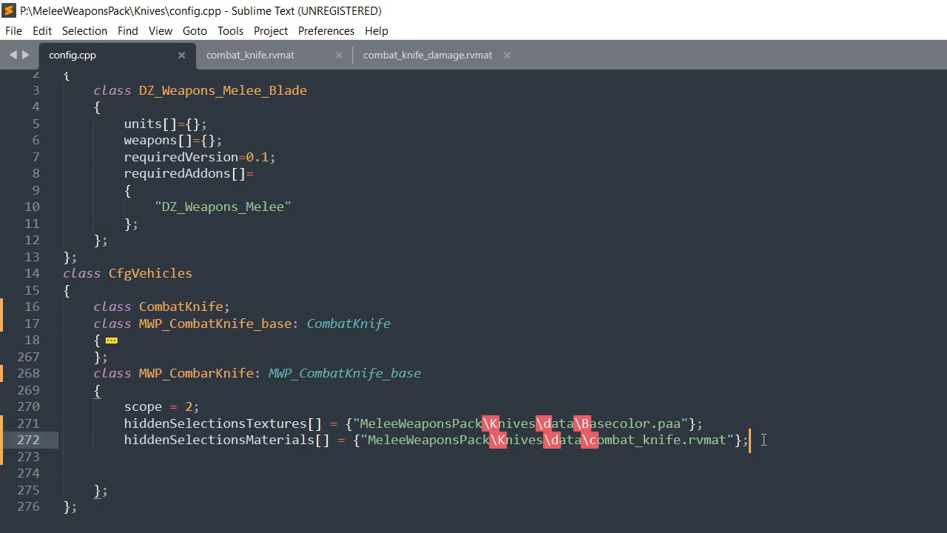
{"action": "key", "text": "Down"}
{"action": "key", "text": "Down"}
{"action": "key", "text": "Down"}
{"action": "key", "text": "Return"}
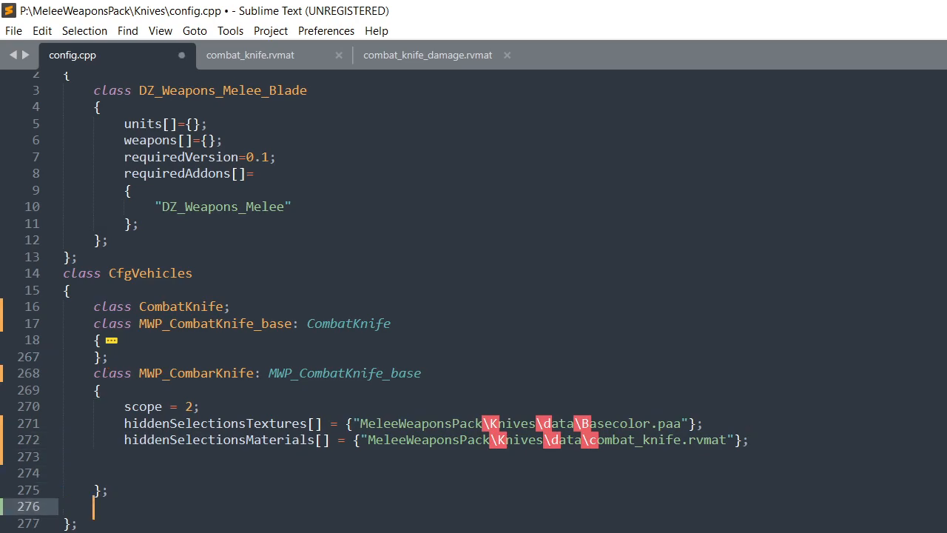
{"action": "type", "text": "Class mwp_"}
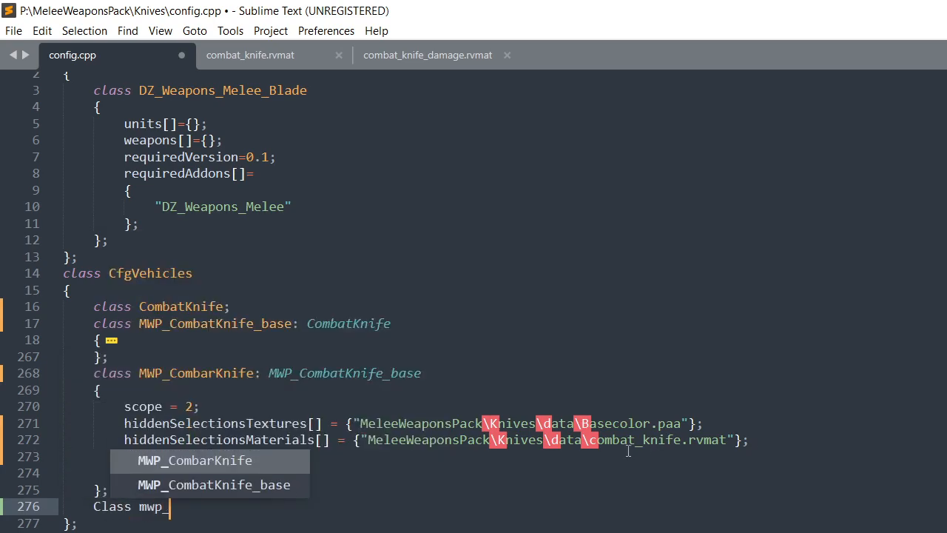
{"action": "type", "text": "comb"}
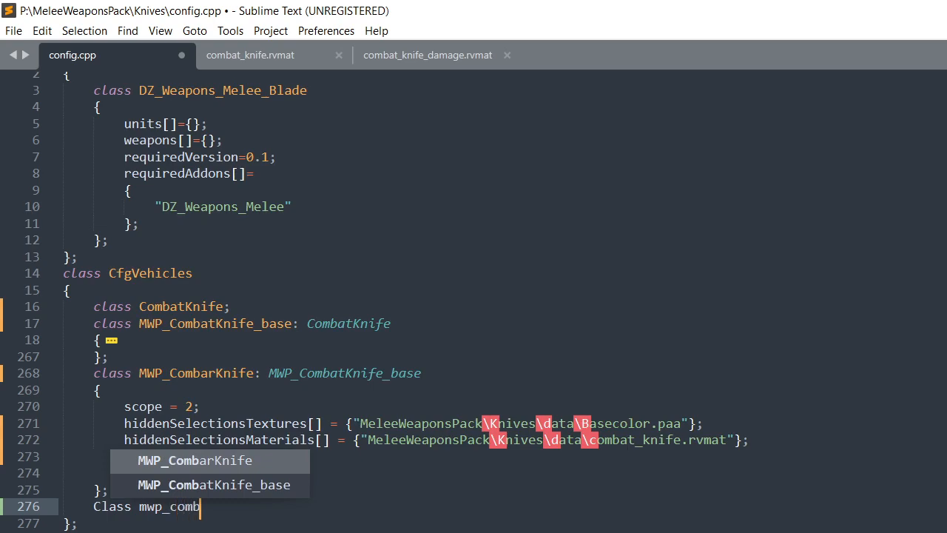
{"action": "type", "text": "atknief"}
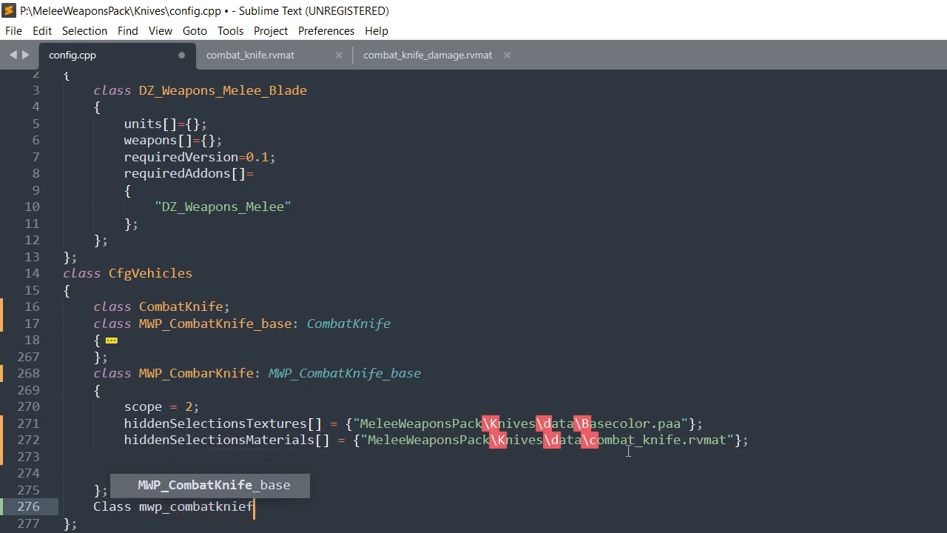
{"action": "key", "text": "BackSpace"}
{"action": "key", "text": "BackSpace"}
{"action": "type", "text": "fe_red"}
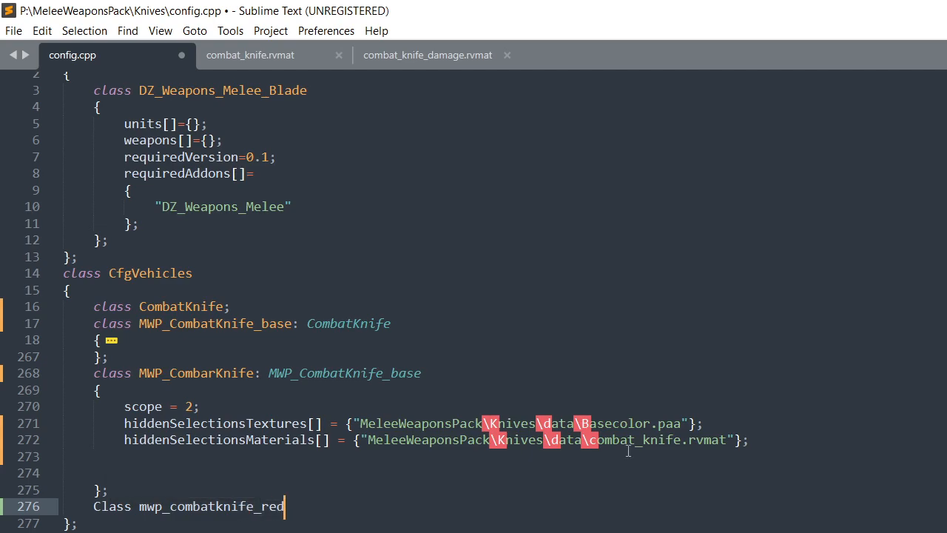
{"action": "left_click_drag", "start_coordinate": [338, 501], "coordinate": [85, 513]}
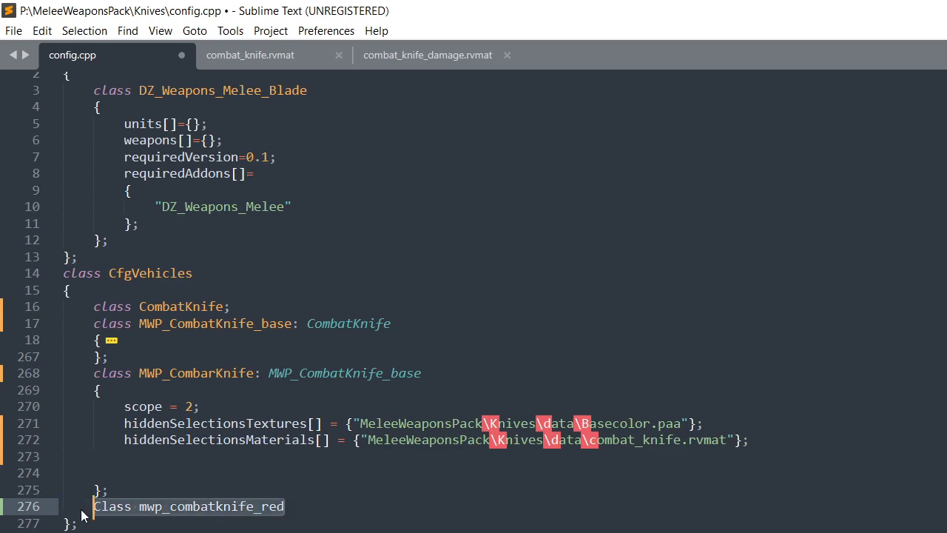
{"action": "key", "text": "BackSpace"}
{"action": "key", "text": "BackSpace"}
{"action": "key", "text": "BackSpace"}
{"action": "key", "text": "BackSpace"}
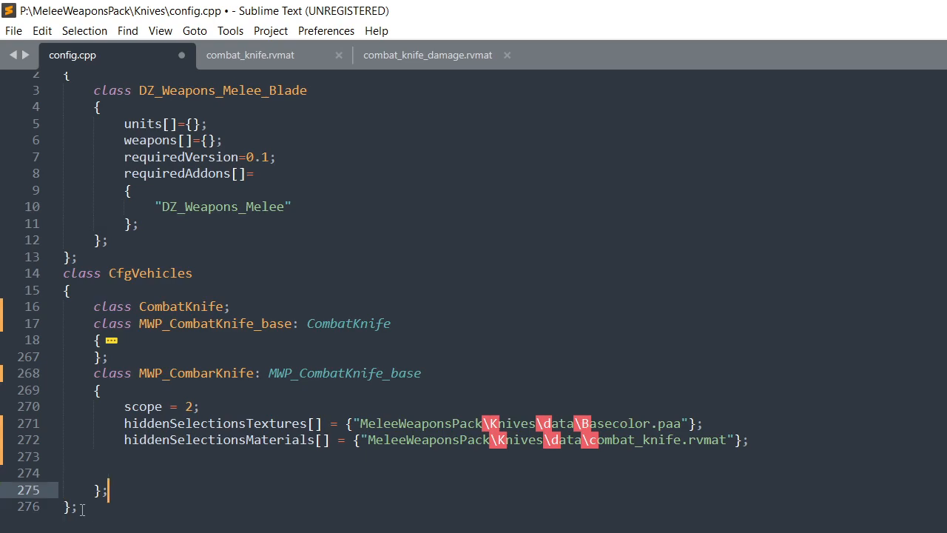
Correct the derived knife's class name to MWP_CombatKnife and save config.cpp
{"action": "left_click", "coordinate": [215, 373]}
{"action": "key", "text": "BackSpace"}
{"action": "type", "text": "t"}
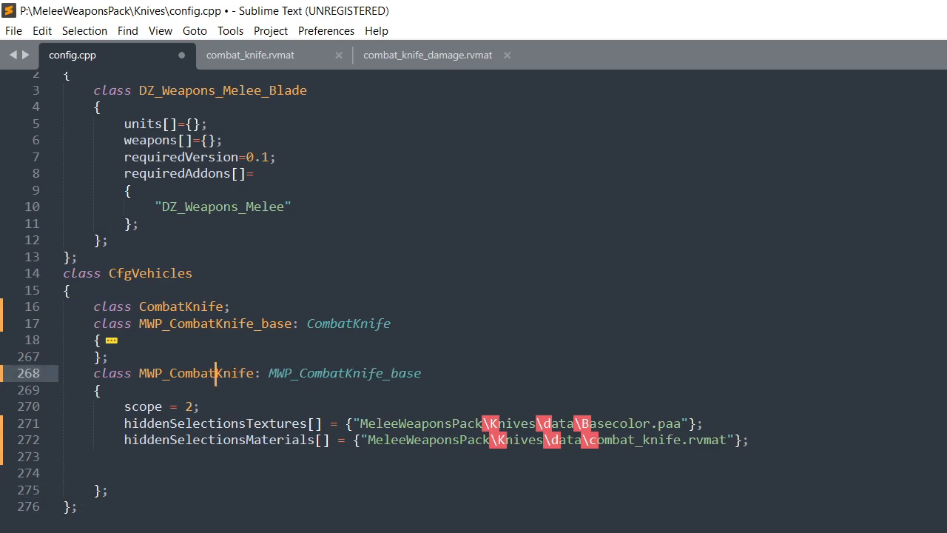
{"action": "key", "text": "ctrl+s"}
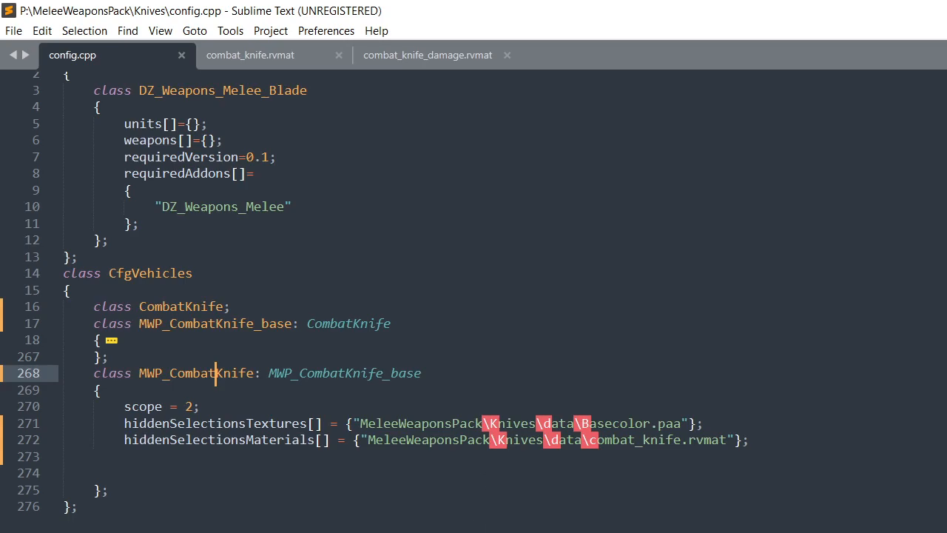
Switch to DayZ and inspect the knife lying nearby in the inventory
{"action": "key", "text": "alt+Tab"}
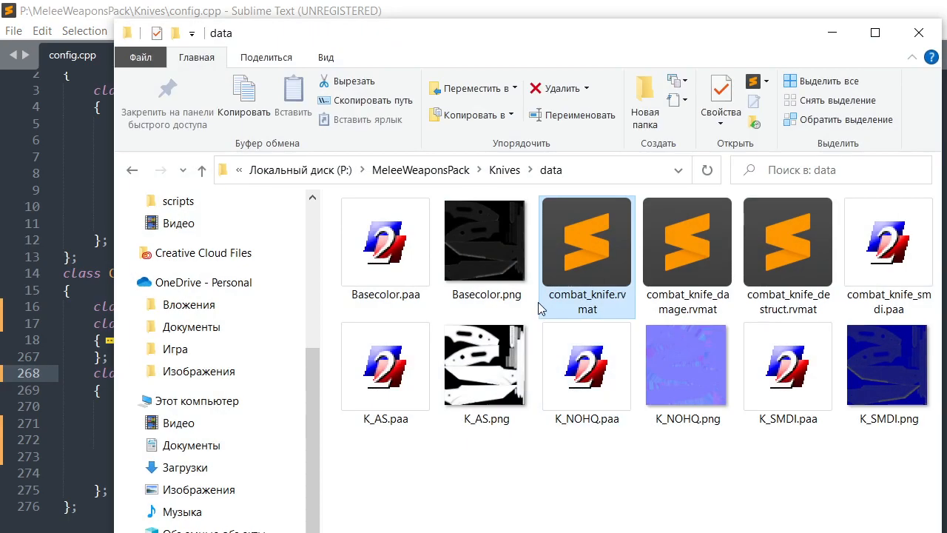
{"action": "key", "text": "alt+Tab"}
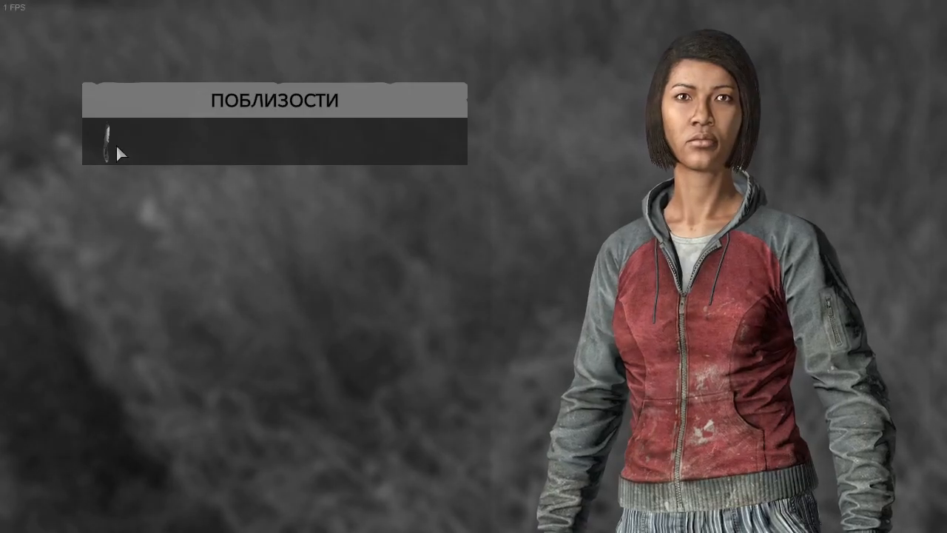
{"action": "mouse_move", "coordinate": [103, 149]}
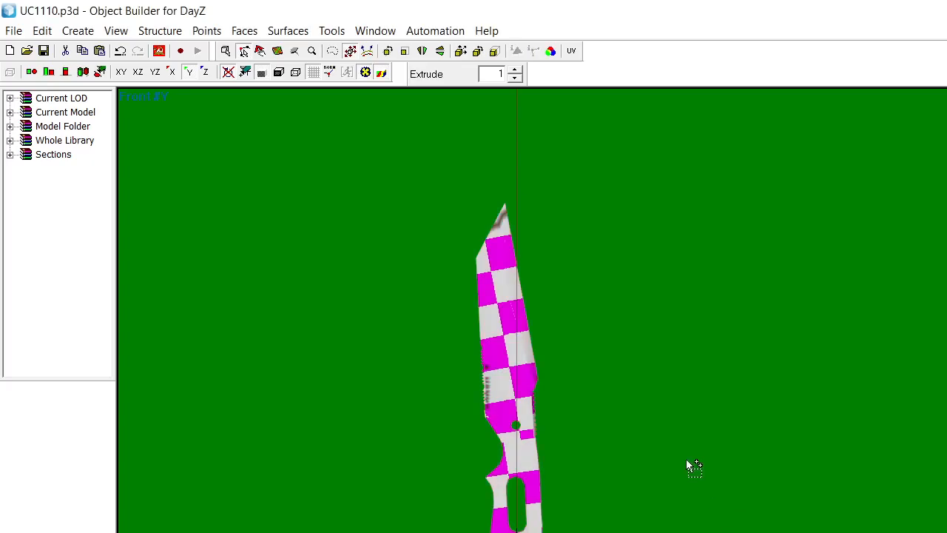
Switch to Object Builder and inspect the UC1110.p3d knife in the 3D preview, briefly selecting its whole mesh
{"action": "scroll", "coordinate": [579, 321], "scroll_direction": "up", "scroll_amount": 3}
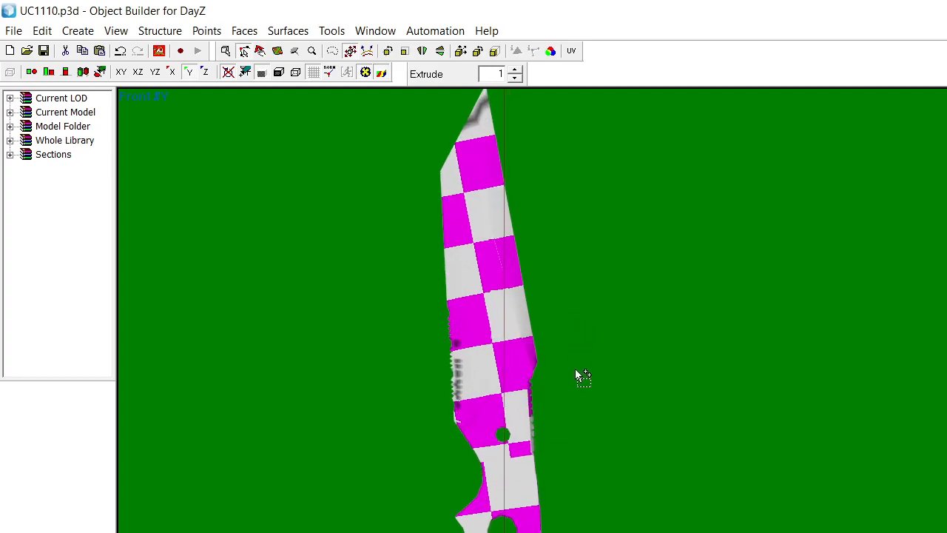
{"action": "left_click", "coordinate": [83, 72]}
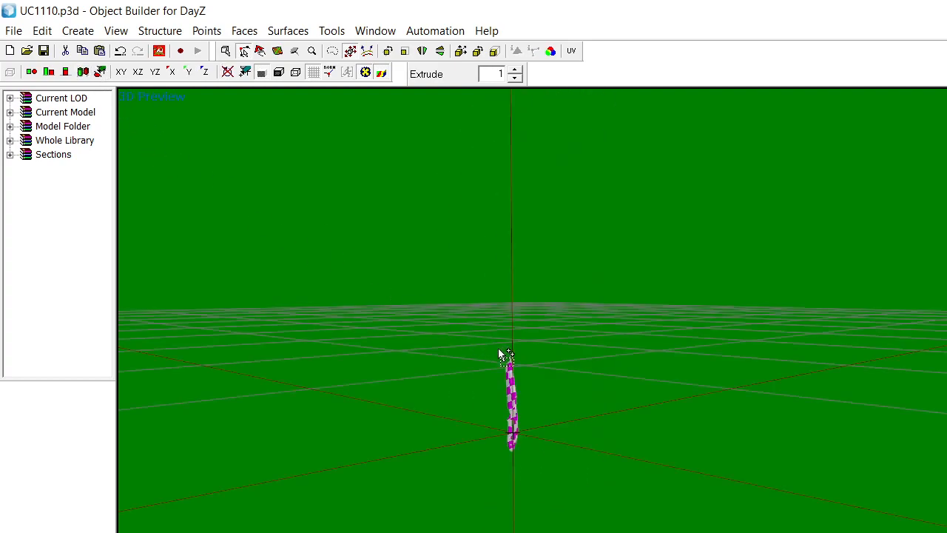
{"action": "scroll", "coordinate": [521, 355], "scroll_direction": "up", "scroll_amount": 5}
{"action": "scroll", "coordinate": [521, 355], "scroll_direction": "down", "scroll_amount": 2}
{"action": "middle_click_drag", "start_coordinate": [520, 355], "coordinate": [554, 363]}
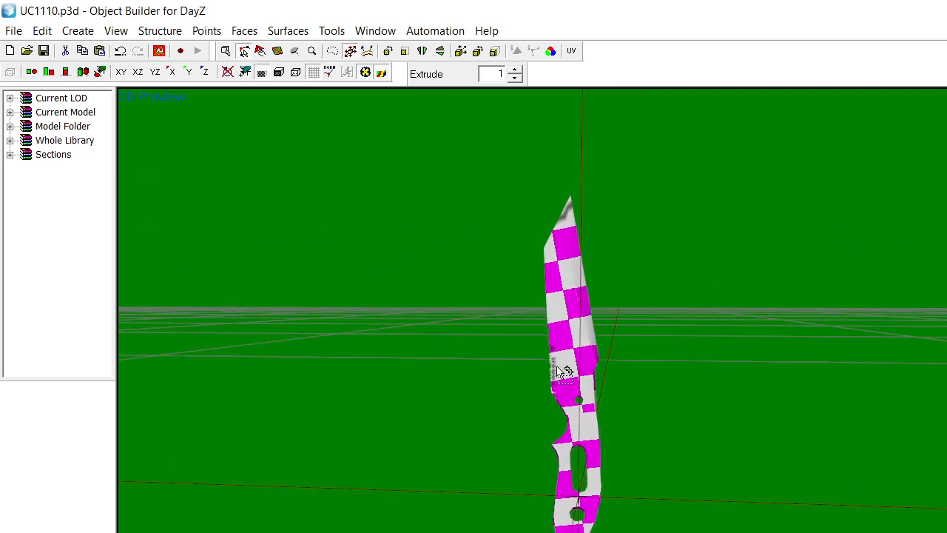
{"action": "key", "text": "ctrl+a"}
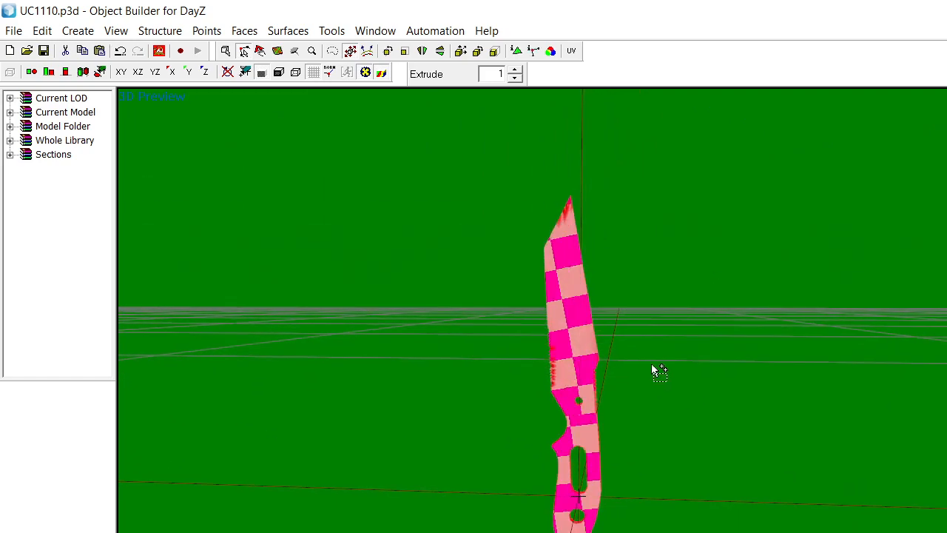
{"action": "left_click", "coordinate": [651, 365]}
Select the whole knife mesh and reverse its faces back and forth to compare both face orientations
{"action": "middle_click_drag", "start_coordinate": [653, 384], "coordinate": [659, 389]}
{"action": "scroll", "coordinate": [503, 384], "scroll_direction": "down", "scroll_amount": 5}
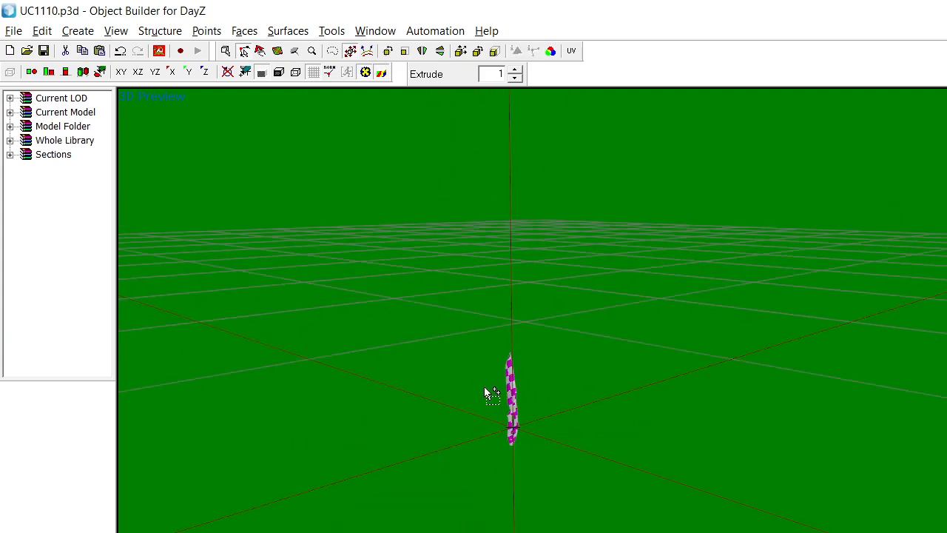
{"action": "scroll", "coordinate": [488, 393], "scroll_direction": "up", "scroll_amount": 5}
{"action": "scroll", "coordinate": [484, 392], "scroll_direction": "up", "scroll_amount": 5}
{"action": "scroll", "coordinate": [485, 392], "scroll_direction": "down", "scroll_amount": 5}
{"action": "scroll", "coordinate": [484, 392], "scroll_direction": "up", "scroll_amount": 3}
{"action": "middle_click_drag", "start_coordinate": [488, 394], "coordinate": [705, 445]}
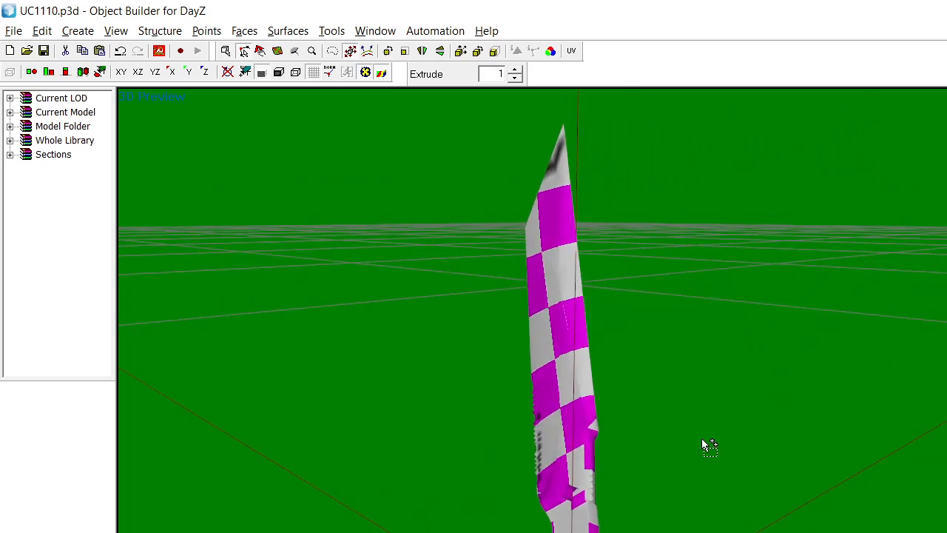
{"action": "key", "text": "ctrl+a"}
{"action": "key", "text": "w"}
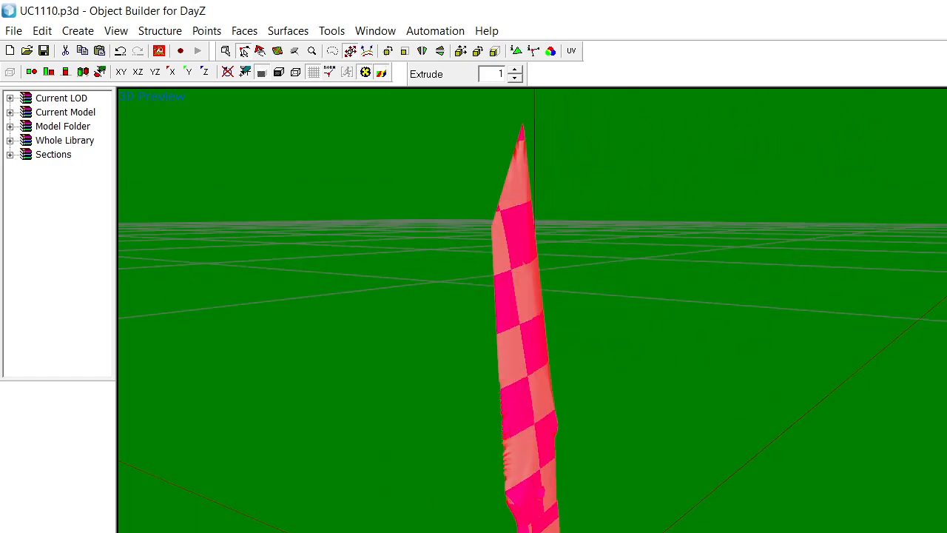
{"action": "key", "text": "w"}
{"action": "key", "text": "w"}
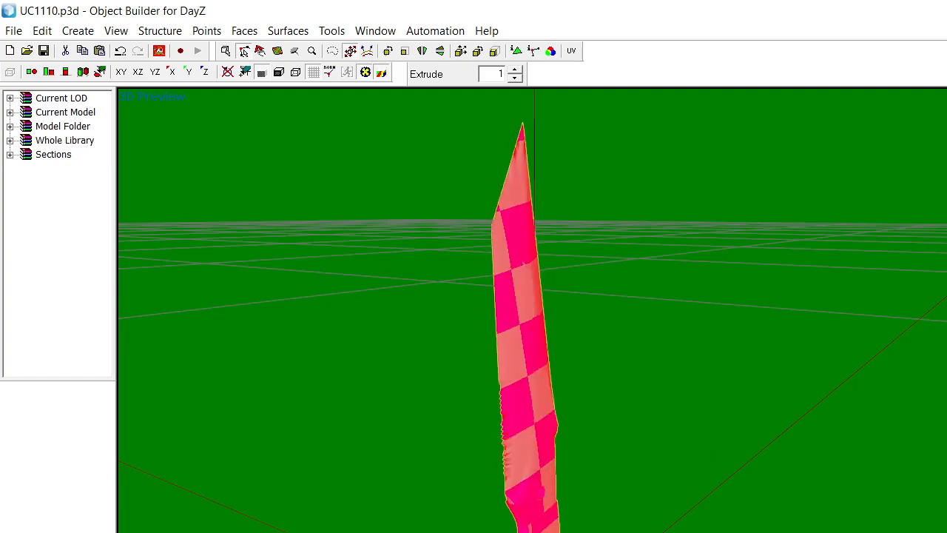
{"action": "key", "text": "w"}
{"action": "key", "text": "w"}
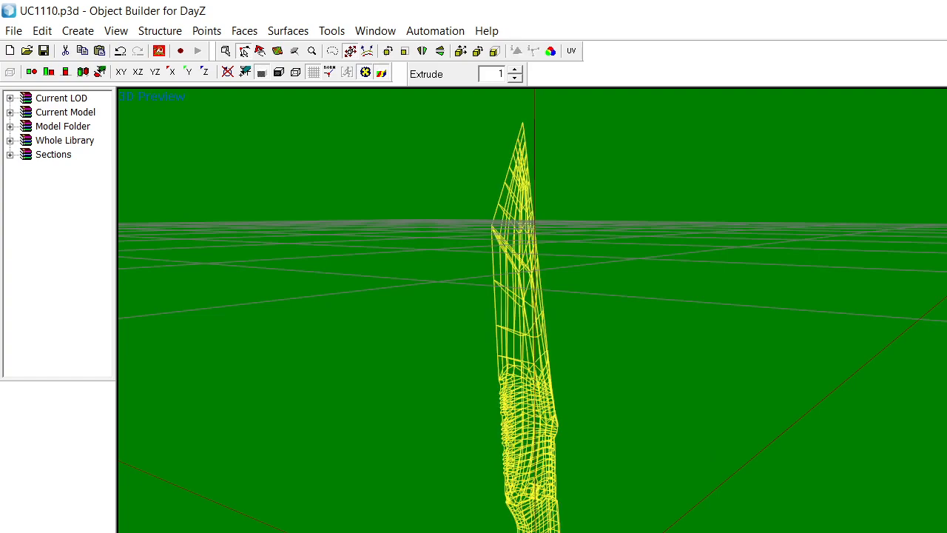
{"action": "key", "text": "w"}
{"action": "key", "text": "w"}
{"action": "key", "text": "w"}
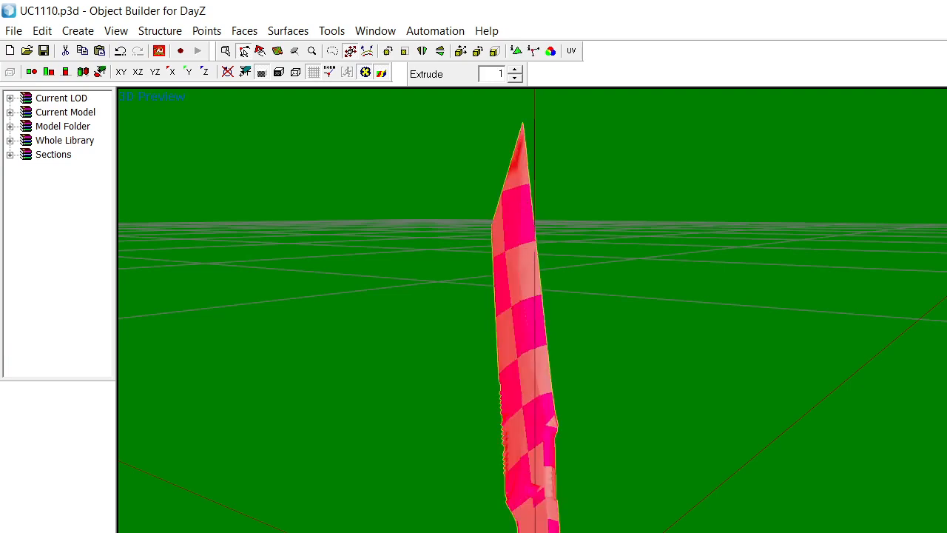
Examine the knife blade in the 3D preview and compare it with the item inspection view in DayZ
{"action": "key", "text": "w"}
{"action": "middle_click_drag", "start_coordinate": [730, 253], "coordinate": [729, 254]}
{"action": "mouse_move", "coordinate": [725, 306]}
{"action": "middle_mouse_down"}
{"action": "mouse_move", "coordinate": [708, 301]}
{"action": "mouse_move", "coordinate": [722, 324]}
{"action": "middle_mouse_up"}
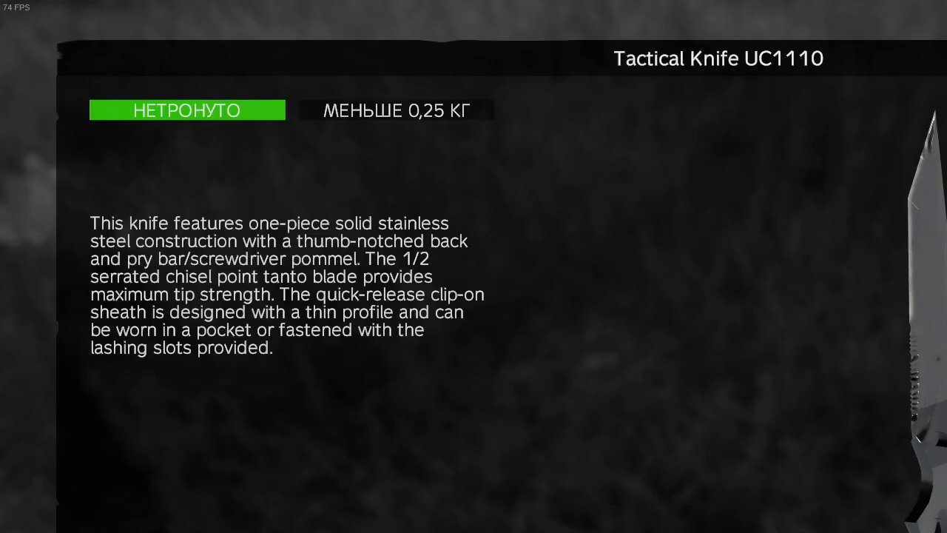
{"action": "mouse_move", "coordinate": [882, 485]}
{"action": "left_mouse_down"}
{"action": "mouse_move", "coordinate": [820, 486]}
{"action": "mouse_move", "coordinate": [871, 482]}
{"action": "left_mouse_up"}
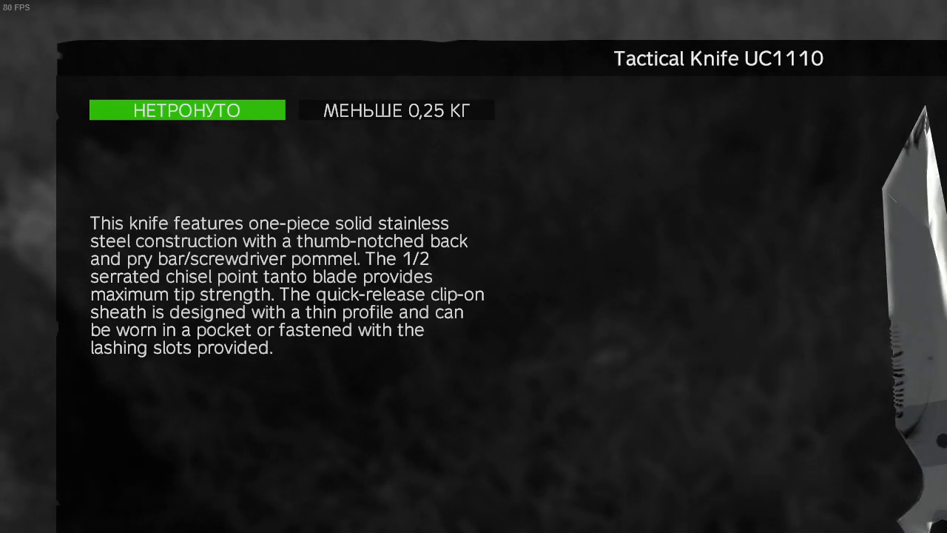
Leave the knife's inspection view, move the knife from the vicinity list to the character's hands, and rotate the character
{"action": "key", "text": "Escape"}
{"action": "key", "text": "Tab"}
{"action": "left_click_drag", "start_coordinate": [105, 142], "coordinate": [680, 444]}
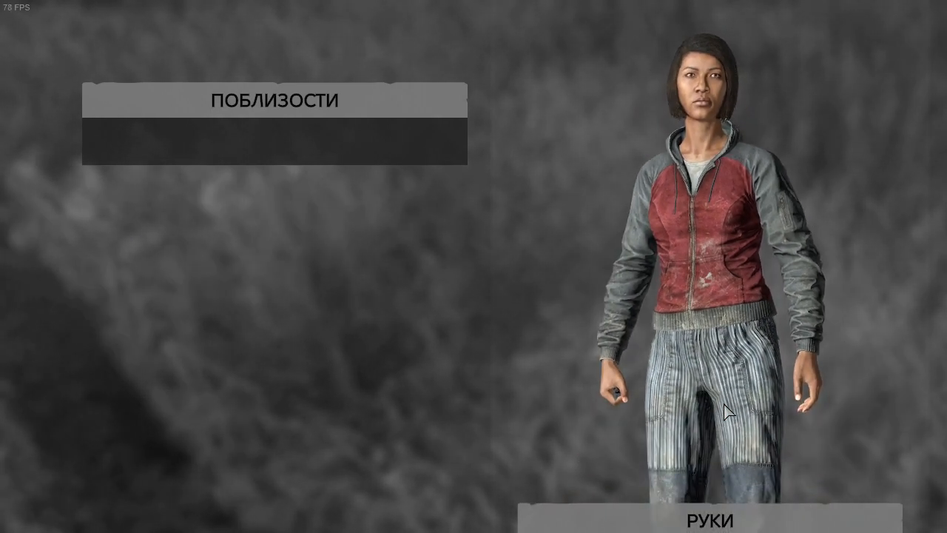
{"action": "left_click_drag", "start_coordinate": [676, 430], "coordinate": [741, 448]}
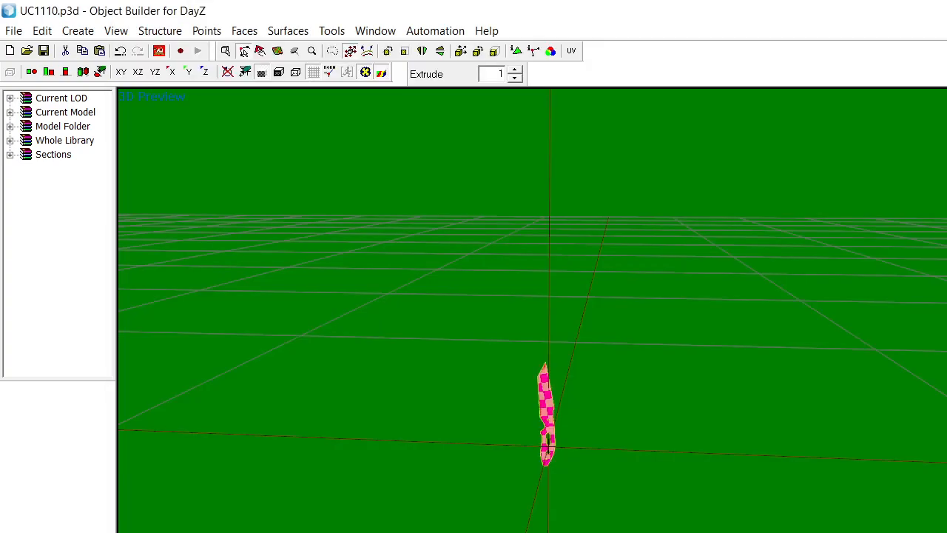
Dismiss the Addon Builder build result and switch back to DayZ
{"action": "key", "text": "alt+Tab"}
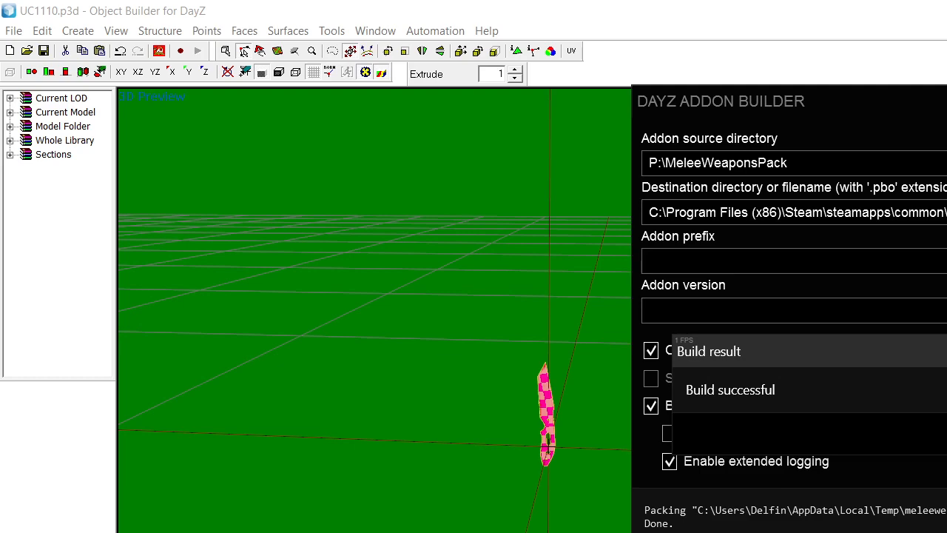
{"action": "key", "text": "Return"}
{"action": "key", "text": "alt+Tab"}
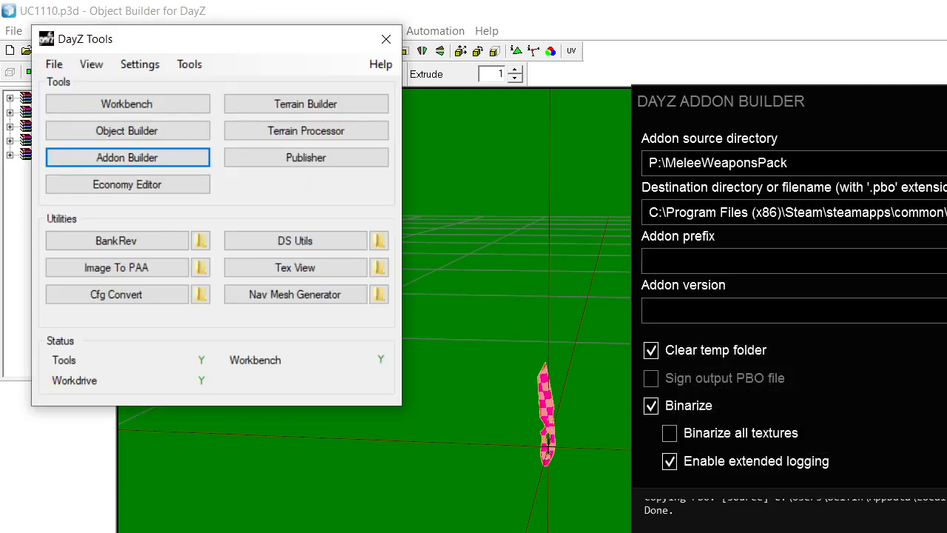
{"action": "key", "text": "alt+Tab"}
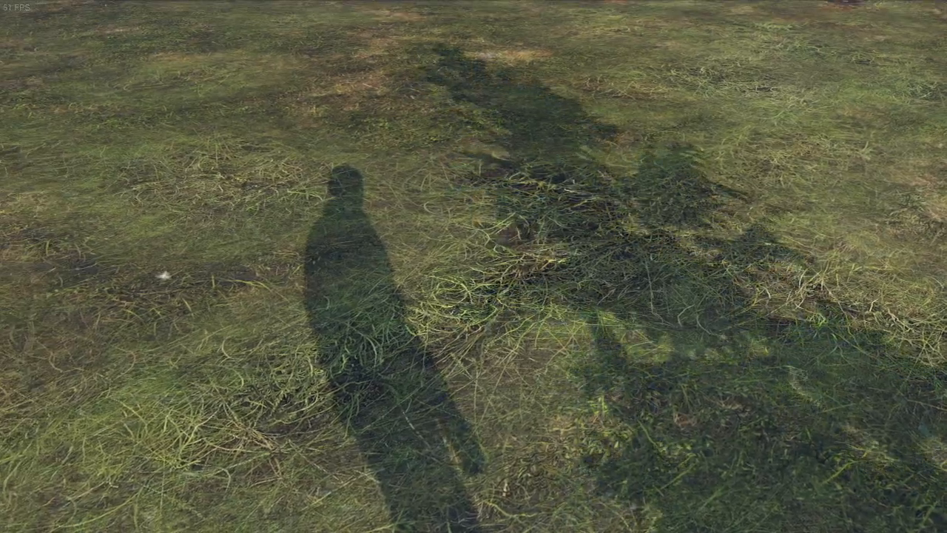
Toggle Community Online Tools off and on, find "mwp" in the Object Spawner, and spawn MWP_CombatKnife at the cursor
{"action": "key", "text": "End"}
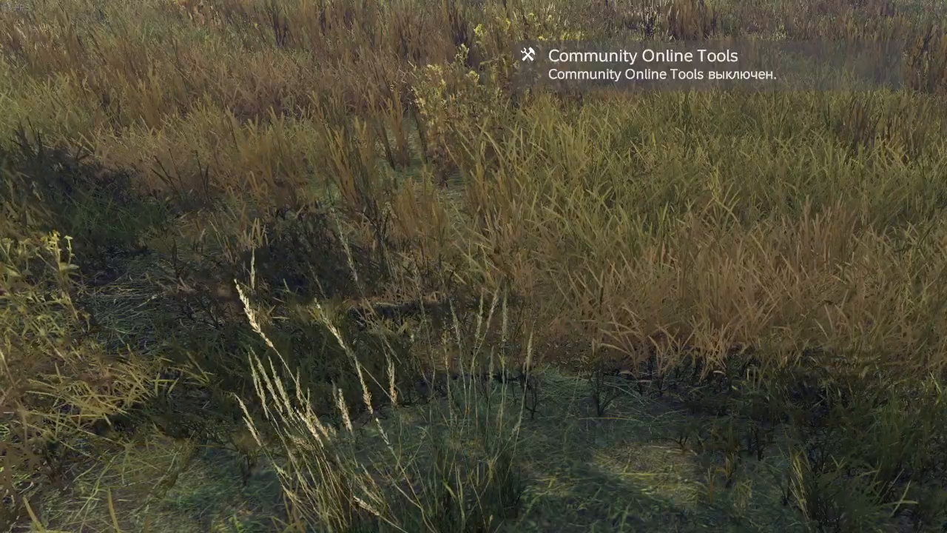
{"action": "key", "text": "End"}
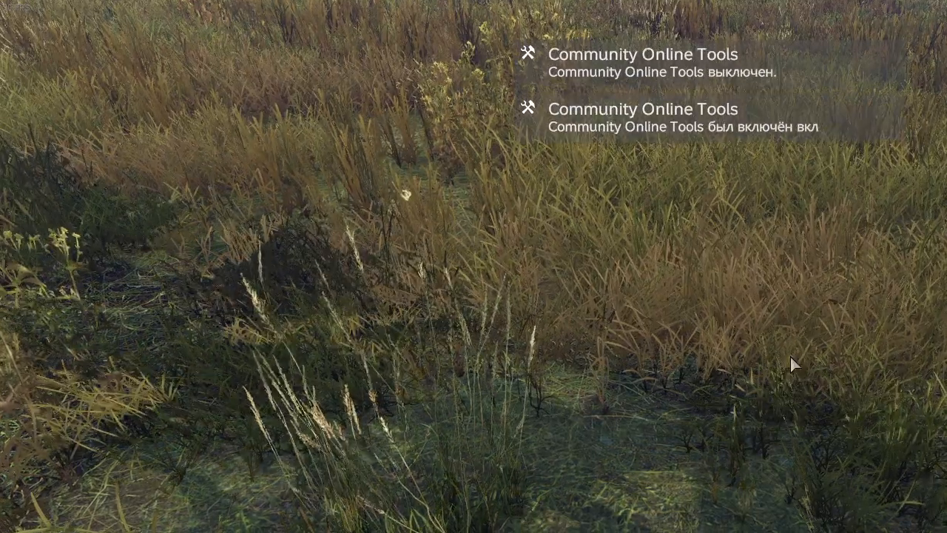
{"action": "key", "text": "y"}
{"action": "left_click", "coordinate": [190, 262]}
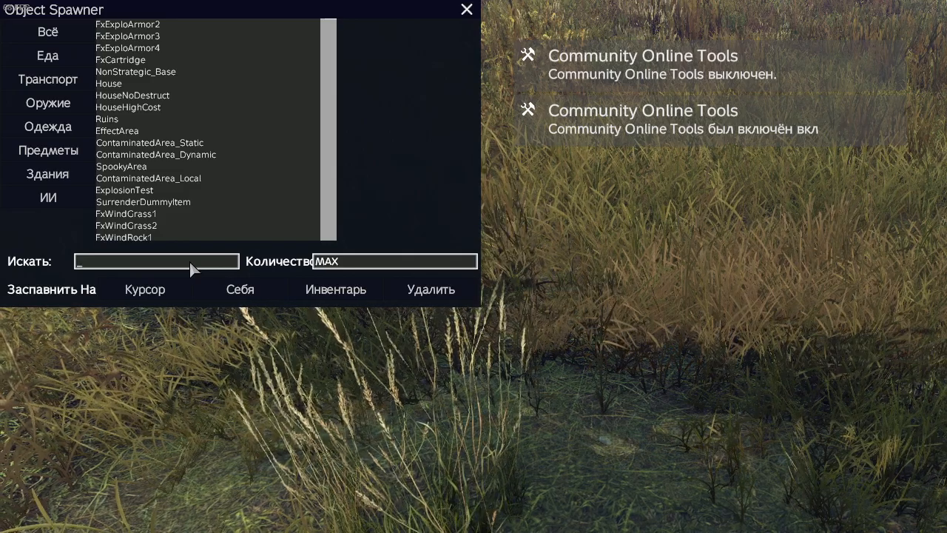
{"action": "type", "text": "mwp"}
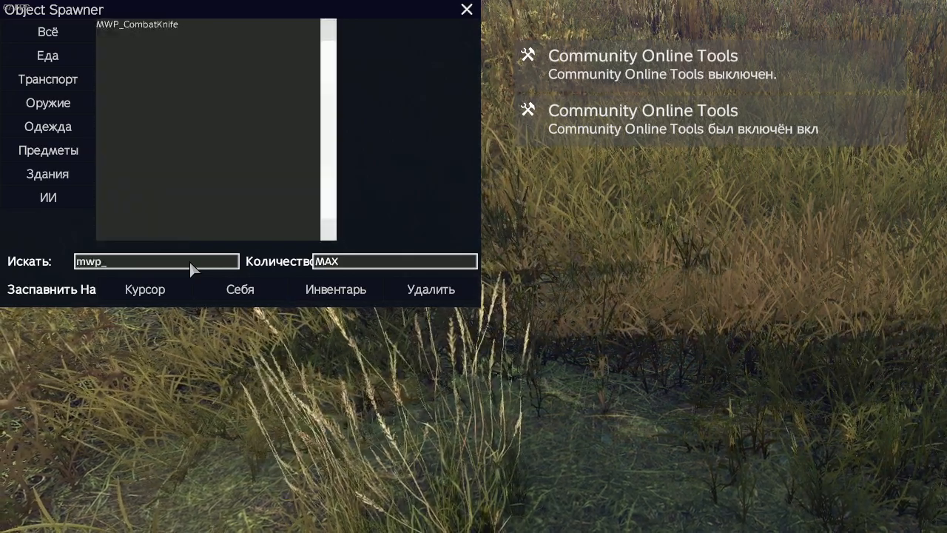
{"action": "left_click", "coordinate": [267, 141]}
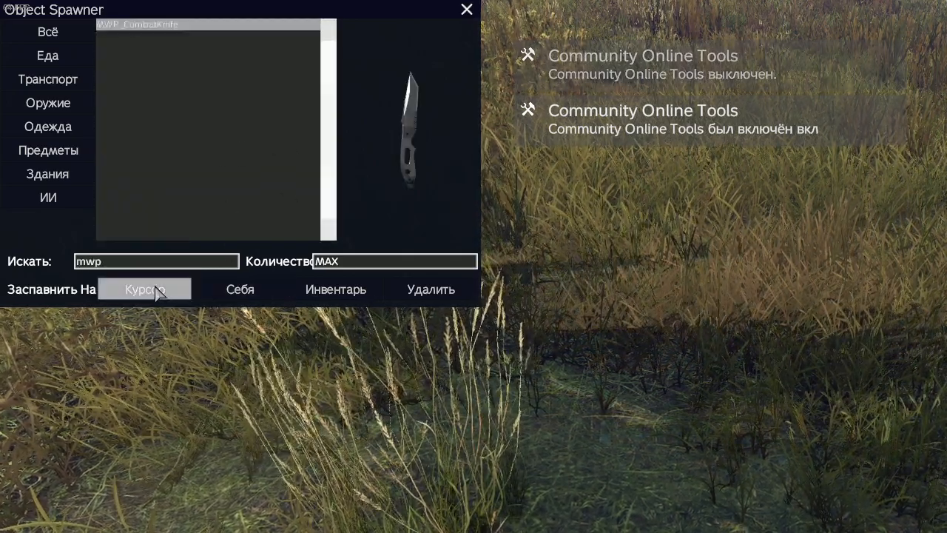
{"action": "left_click", "coordinate": [157, 289]}
{"action": "key", "text": "y"}
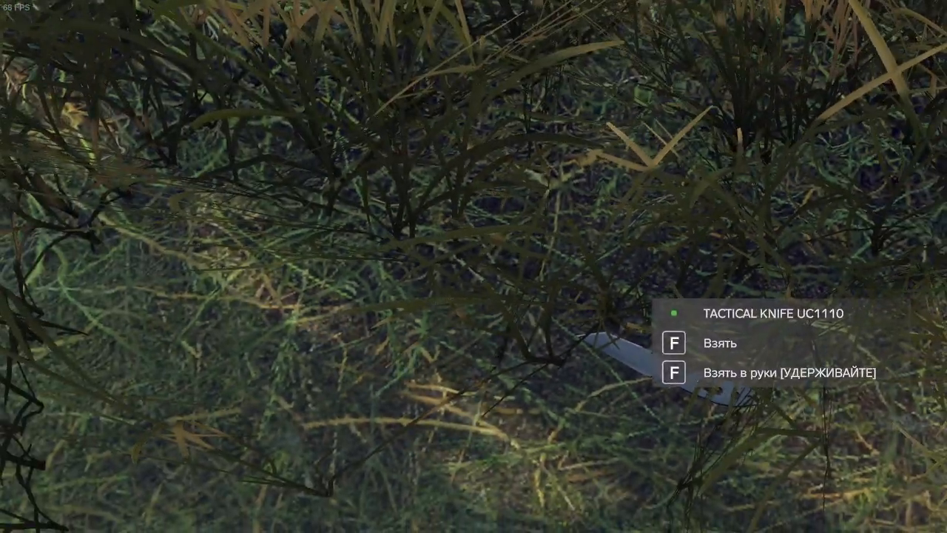
Switch to config.cpp in Sublime Text and review the MWP_CombatKnife_base class name and its scope setting
{"action": "key", "text": "alt+Tab"}
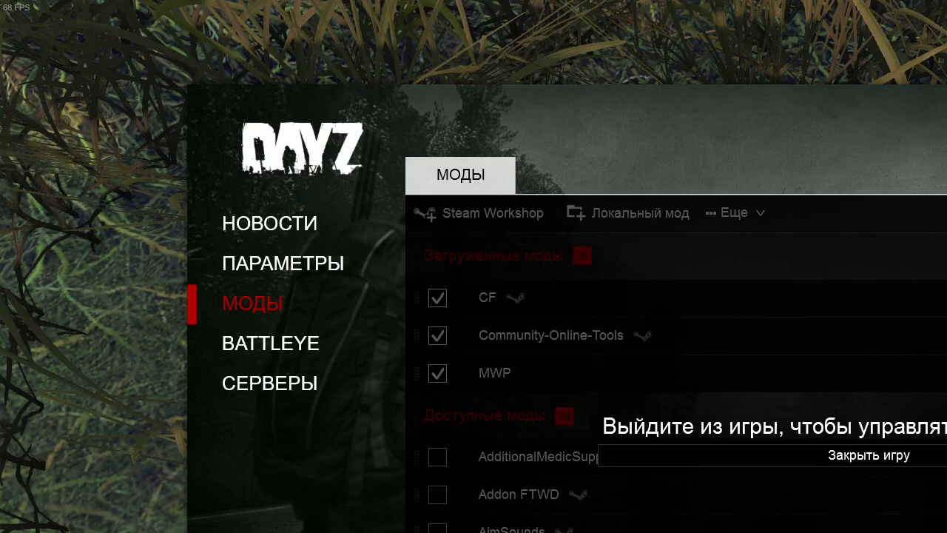
{"action": "key", "text": "alt+Tab"}
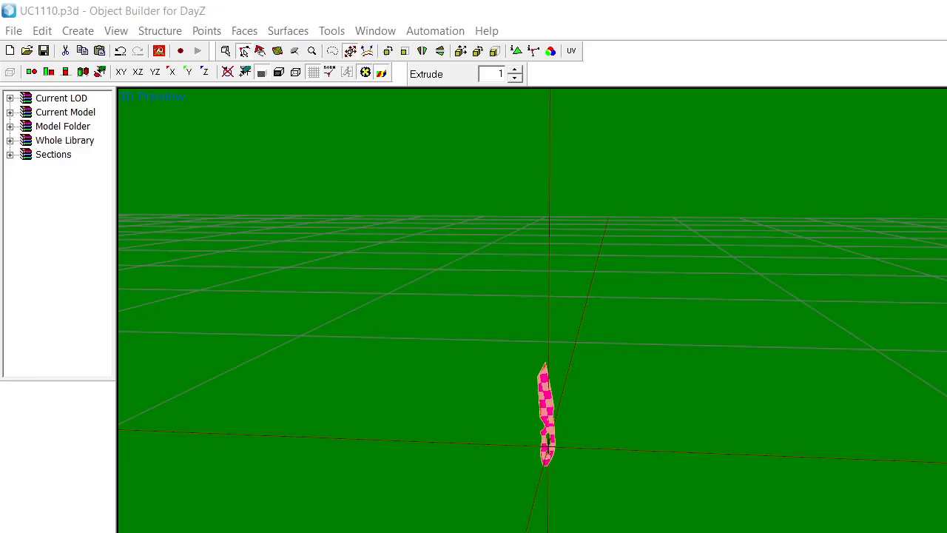
{"action": "key", "text": "alt+Tab"}
{"action": "key", "text": "alt+Tab"}
{"action": "key", "text": "alt+Tab"}
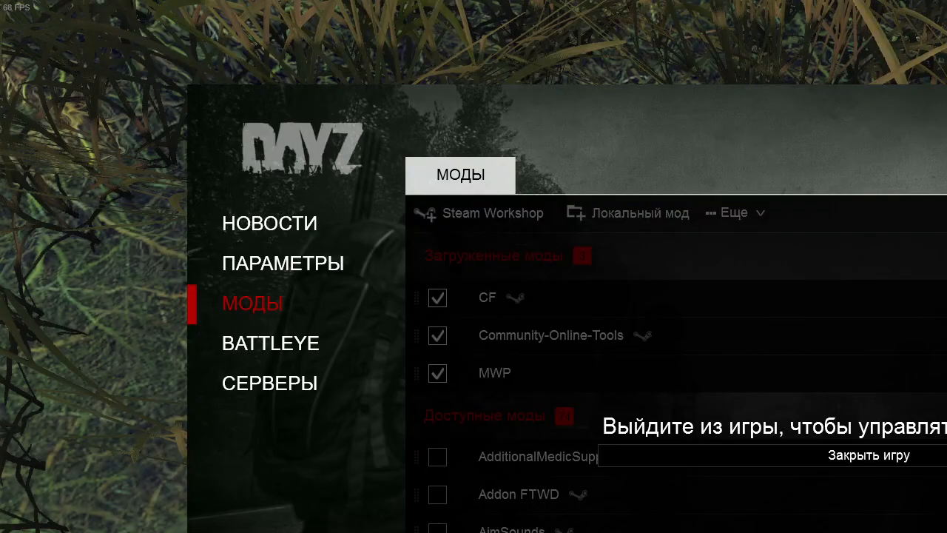
{"action": "scroll", "coordinate": [659, 465], "scroll_direction": "up", "scroll_amount": 1}
{"action": "scroll", "coordinate": [666, 466], "scroll_direction": "up", "scroll_amount": 1}
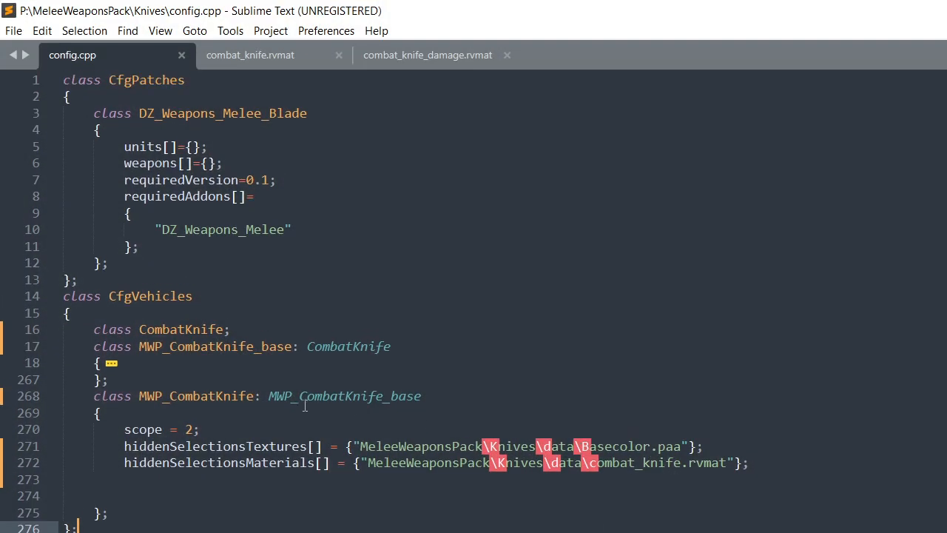
{"action": "left_click_drag", "start_coordinate": [140, 346], "coordinate": [292, 353]}
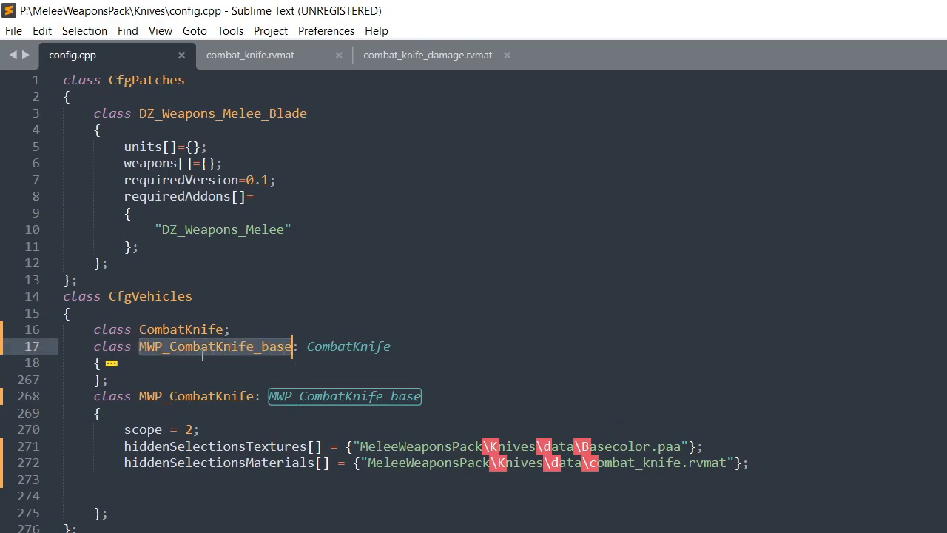
{"action": "left_click", "coordinate": [48, 363]}
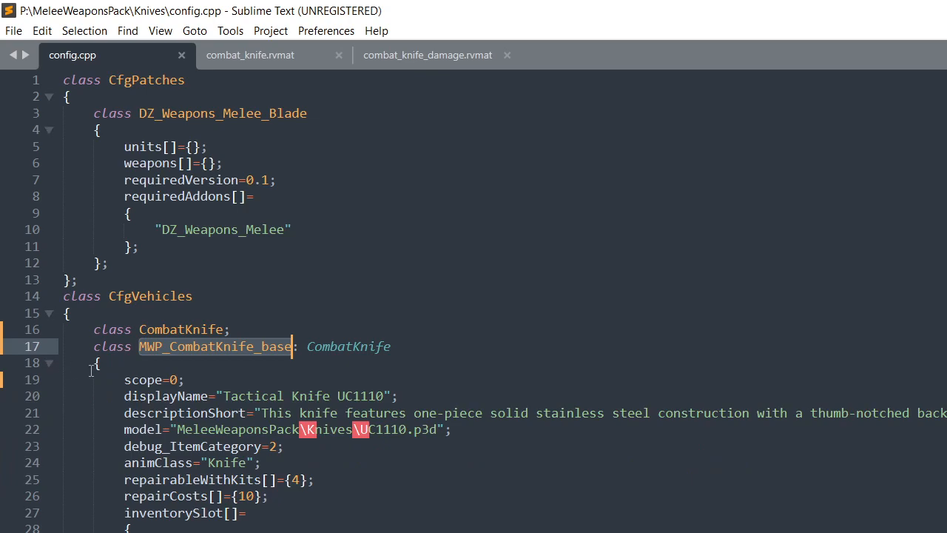
{"action": "left_click_drag", "start_coordinate": [124, 380], "coordinate": [185, 380]}
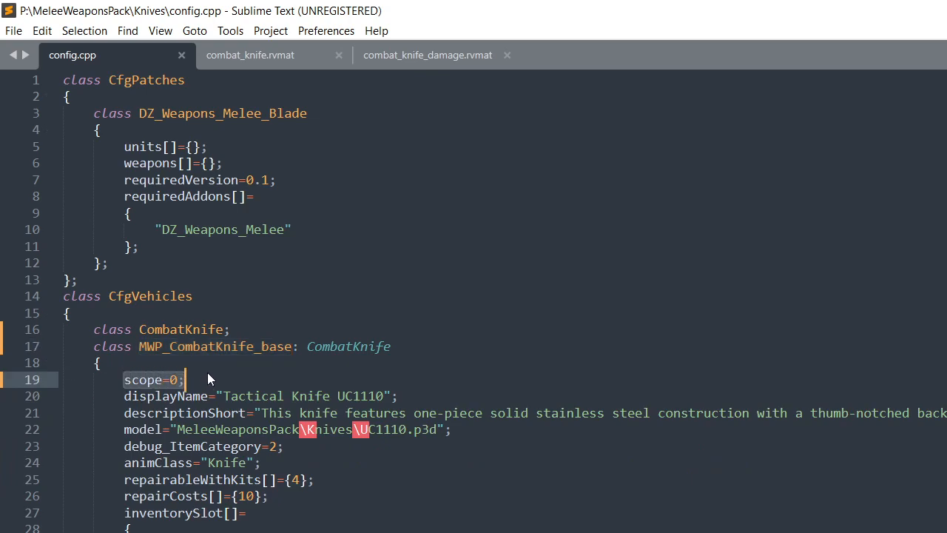
{"action": "left_click", "coordinate": [48, 363]}
Review the derived MWP_CombatKnife class's scope and trace the inheritance from CombatKnife through MWP_CombatKnife_base
{"action": "left_click_drag", "start_coordinate": [141, 395], "coordinate": [256, 398]}
{"action": "left_click", "coordinate": [184, 429]}
{"action": "left_click_drag", "start_coordinate": [200, 429], "coordinate": [126, 429]}
{"action": "left_click", "coordinate": [344, 429]}
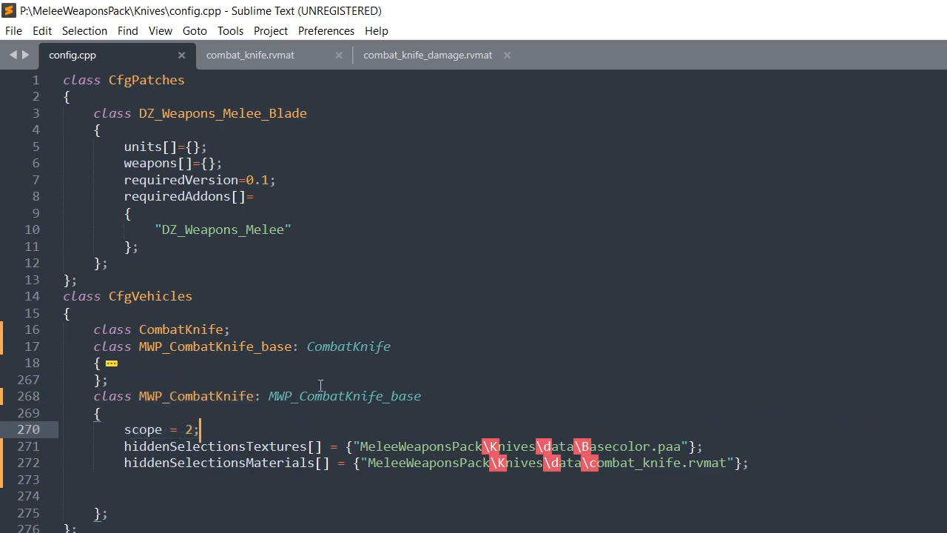
{"action": "left_click_drag", "start_coordinate": [136, 346], "coordinate": [293, 347]}
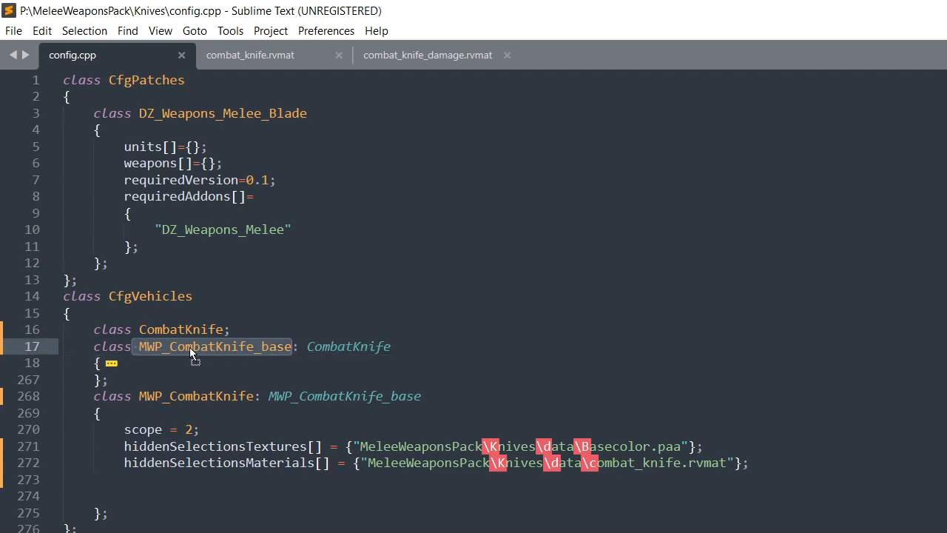
{"action": "left_click_drag", "start_coordinate": [307, 347], "coordinate": [397, 352]}
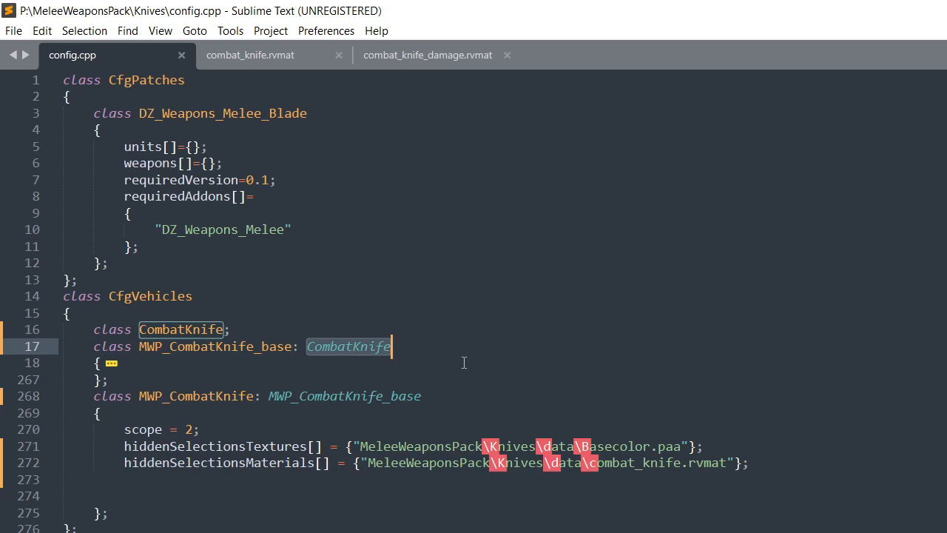
{"action": "left_click", "coordinate": [535, 374]}
{"action": "left_click_drag", "start_coordinate": [269, 396], "coordinate": [423, 396]}
{"action": "left_click", "coordinate": [568, 385]}
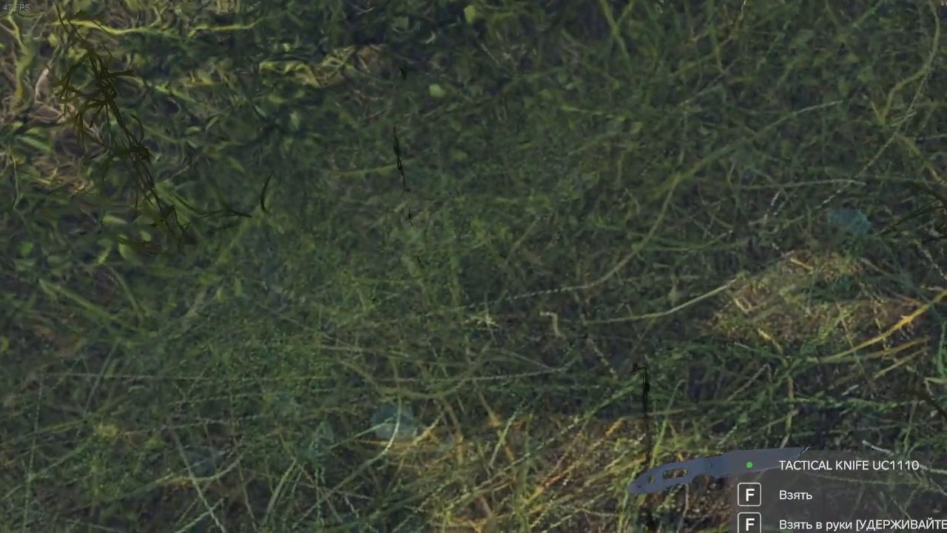
Inspect the spawned knife in the DayZ inventory, then examine the UC1110.p3d blade from the front in Object Builder
{"action": "key", "text": "Tab"}
{"action": "middle_click", "coordinate": [101, 136]}
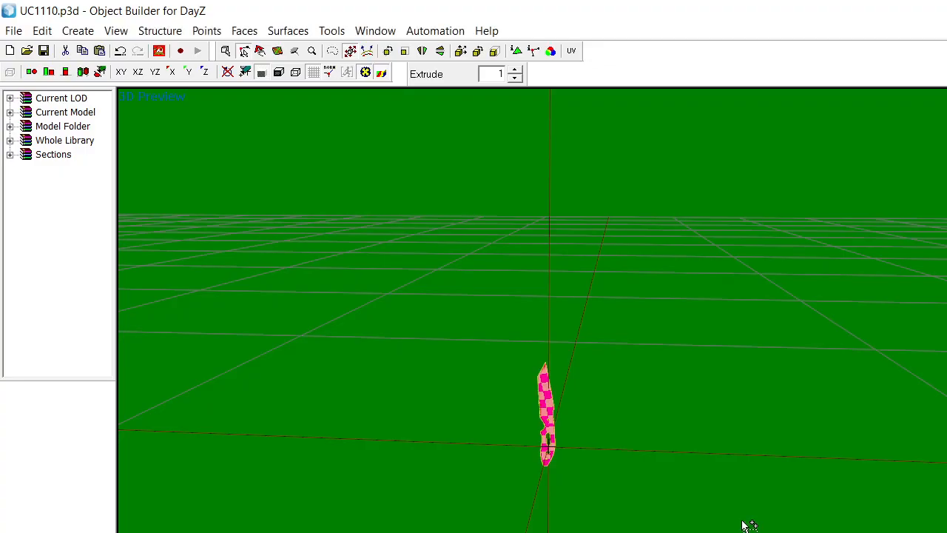
{"action": "scroll", "coordinate": [617, 425], "scroll_direction": "up", "scroll_amount": 5}
{"action": "right_click_drag", "start_coordinate": [617, 425], "coordinate": [683, 452]}
{"action": "scroll", "coordinate": [681, 457], "scroll_direction": "up", "scroll_amount": 1}
{"action": "scroll", "coordinate": [681, 457], "scroll_direction": "down", "scroll_amount": 2}
{"action": "scroll", "coordinate": [680, 457], "scroll_direction": "up", "scroll_amount": 1}
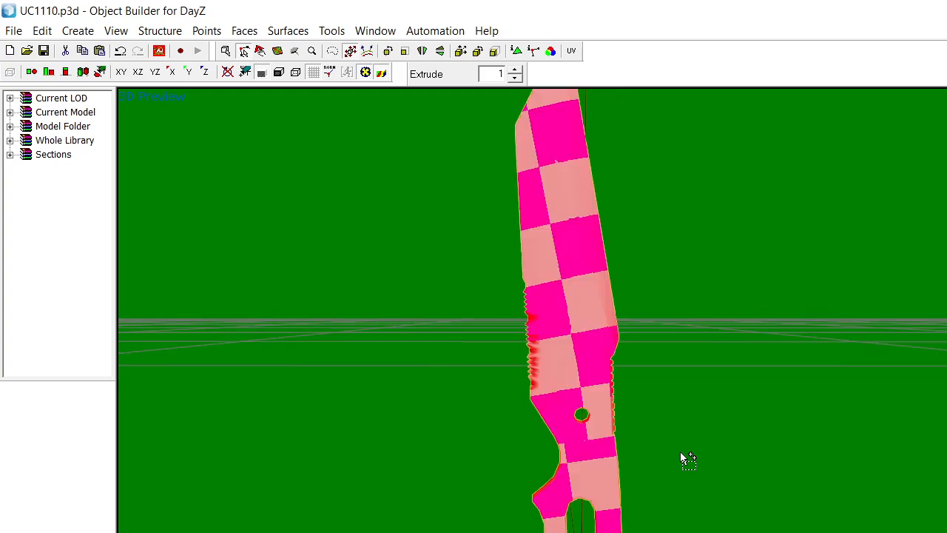
{"action": "scroll", "coordinate": [680, 457], "scroll_direction": "down", "scroll_amount": 2}
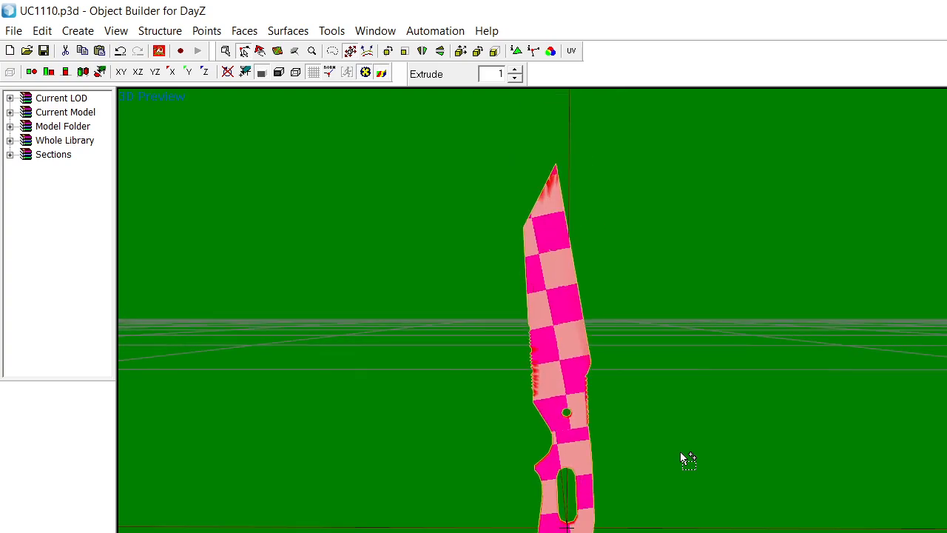
Select the whole knife mesh and view the Merge near distance setting for its points without merging them
{"action": "left_click", "coordinate": [446, 217]}
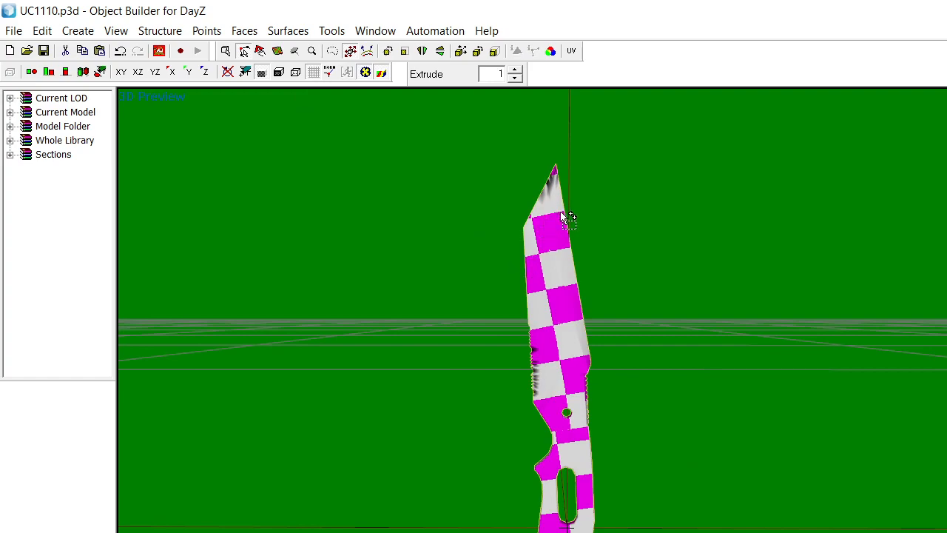
{"action": "left_click", "coordinate": [228, 55]}
{"action": "left_click", "coordinate": [206, 31]}
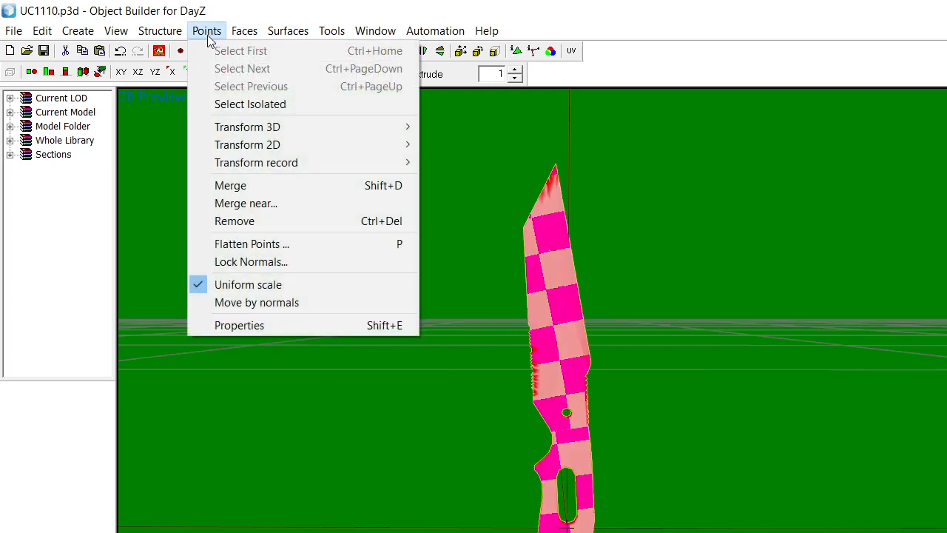
{"action": "left_click", "coordinate": [278, 201]}
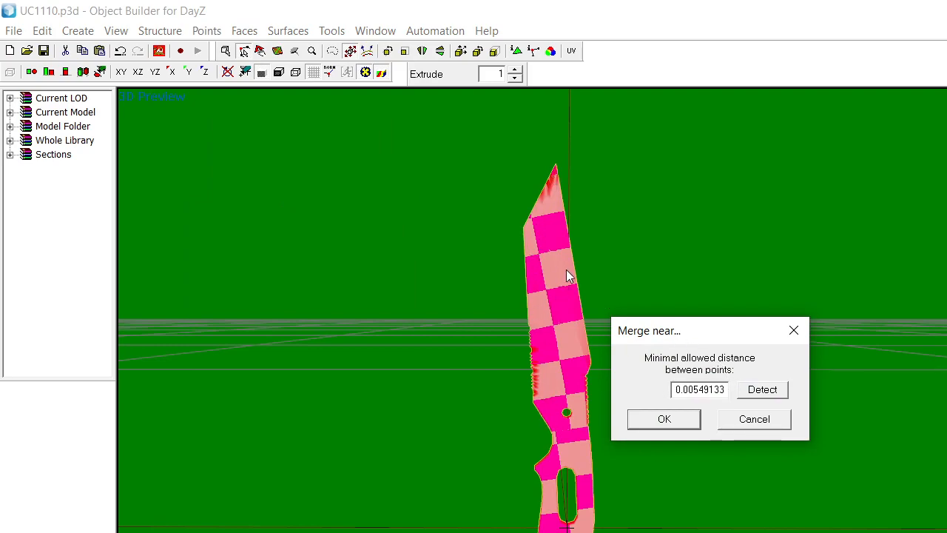
{"action": "left_click", "coordinate": [794, 332]}
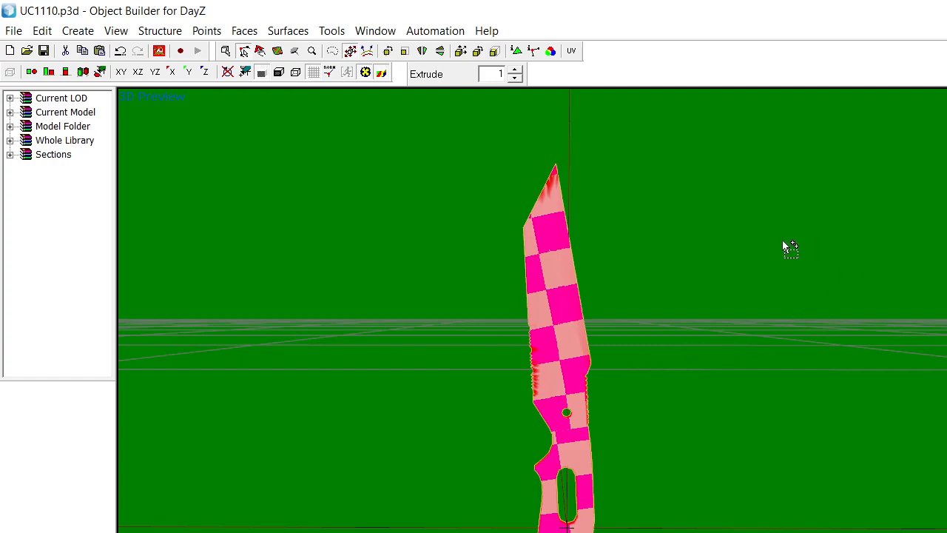
Deselect the knife mesh and show it as a wireframe in the front view
{"action": "middle_click_drag", "start_coordinate": [683, 372], "coordinate": [683, 372]}
{"action": "mouse_move", "coordinate": [587, 497]}
{"action": "middle_mouse_down"}
{"action": "mouse_move", "coordinate": [629, 490]}
{"action": "mouse_move", "coordinate": [601, 489]}
{"action": "middle_mouse_up"}
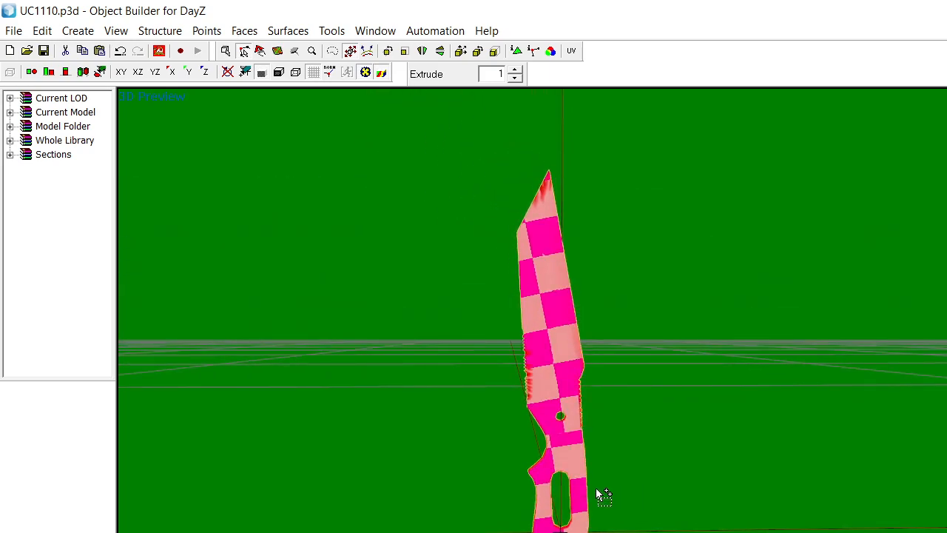
{"action": "left_click", "coordinate": [509, 460]}
{"action": "middle_click_drag", "start_coordinate": [651, 449], "coordinate": [651, 449]}
{"action": "left_click", "coordinate": [66, 73]}
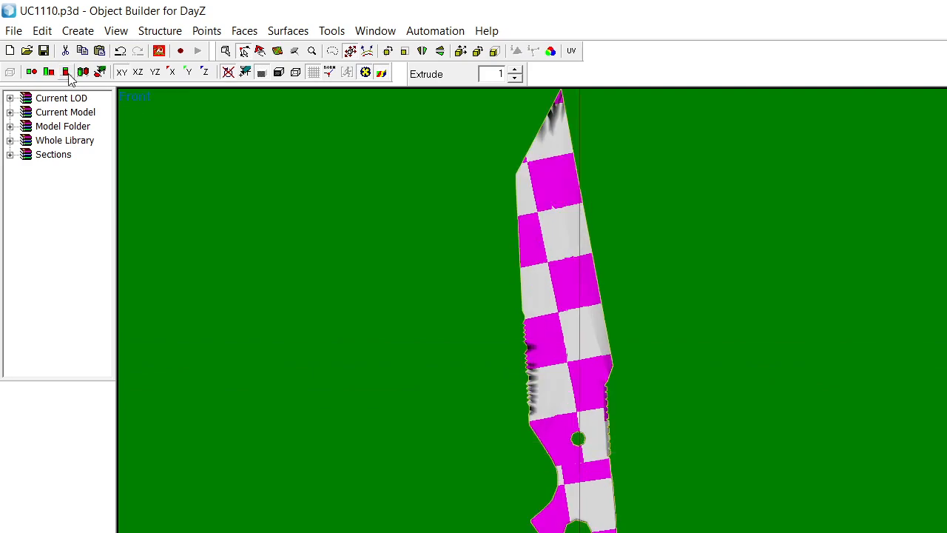
{"action": "scroll", "coordinate": [434, 352], "scroll_direction": "down", "scroll_amount": 2}
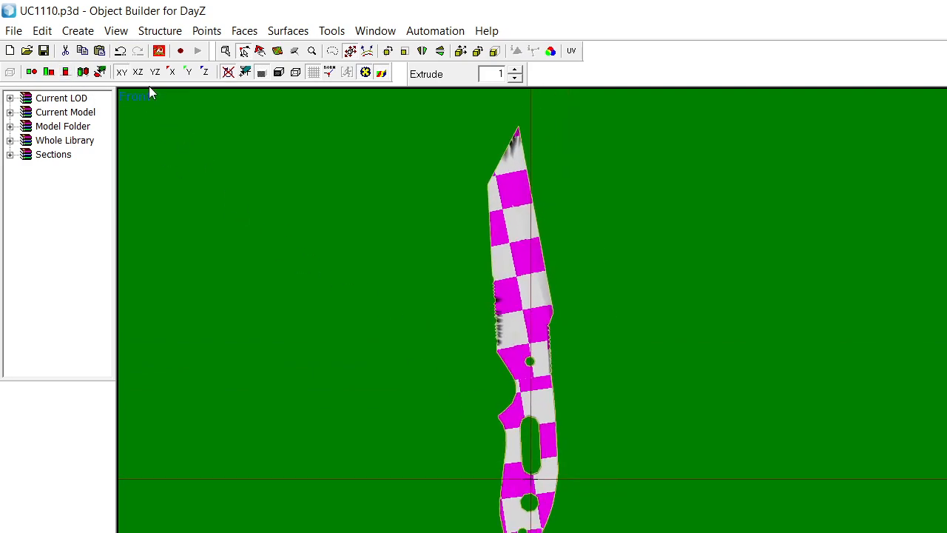
{"action": "left_click", "coordinate": [262, 73]}
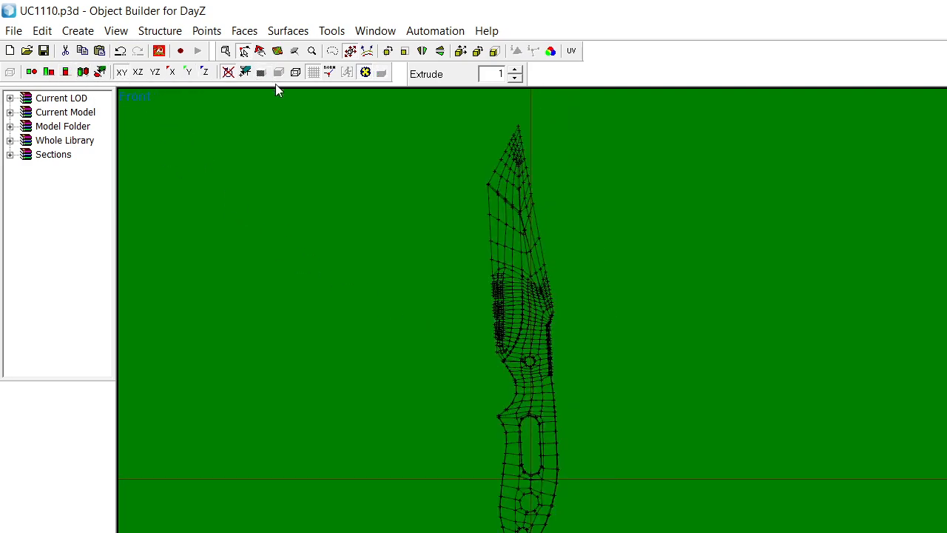
Select the points of the knife's handle in the front view and try Merge near on them
{"action": "scroll", "coordinate": [630, 393], "scroll_direction": "up", "scroll_amount": 3}
{"action": "scroll", "coordinate": [642, 412], "scroll_direction": "up", "scroll_amount": 3}
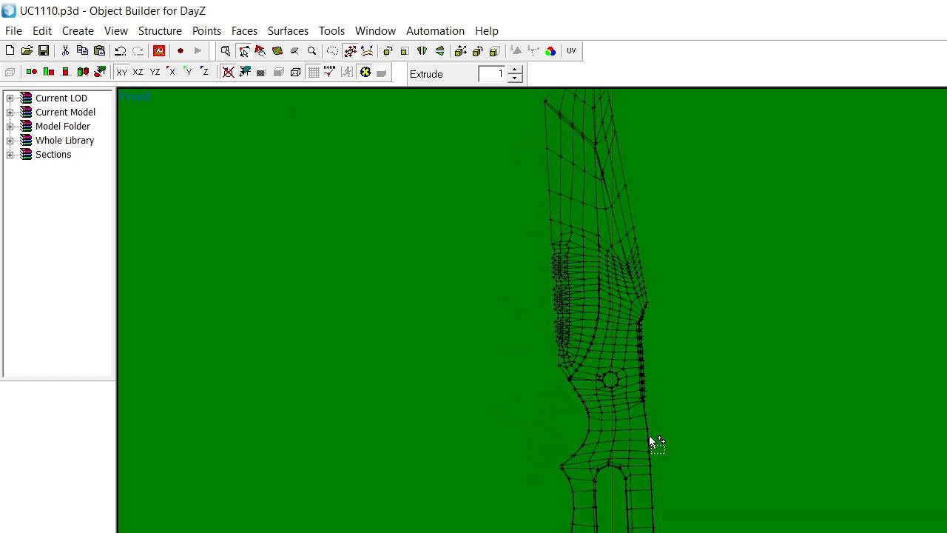
{"action": "scroll", "coordinate": [756, 486], "scroll_direction": "up", "scroll_amount": 2}
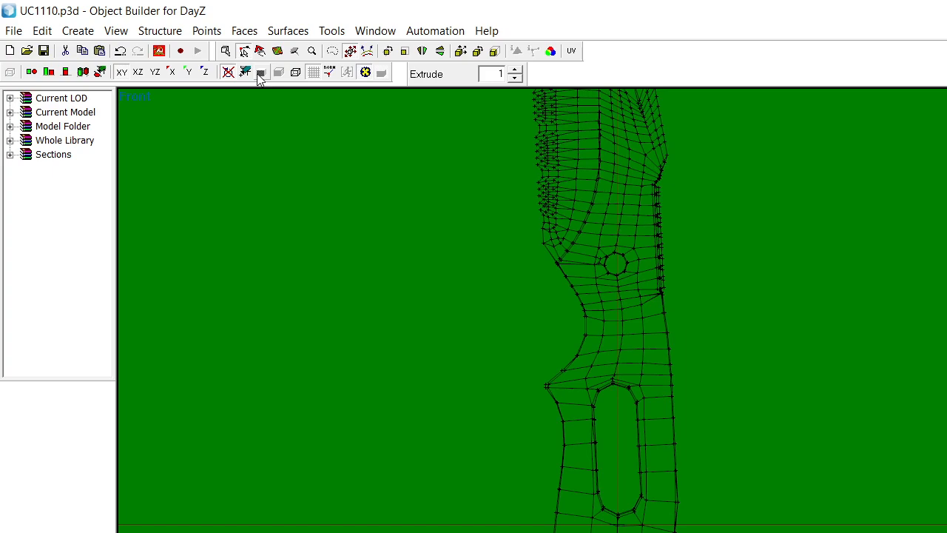
{"action": "left_click_drag", "start_coordinate": [287, 306], "coordinate": [571, 532]}
{"action": "middle_click_drag", "start_coordinate": [603, 392], "coordinate": [698, 451]}
{"action": "middle_click_drag", "start_coordinate": [612, 374], "coordinate": [652, 420]}
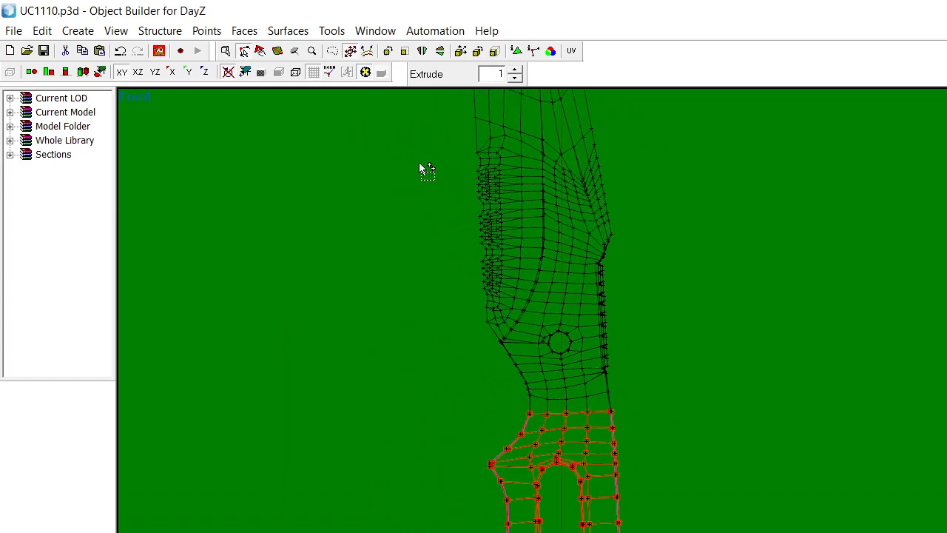
{"action": "left_click", "coordinate": [207, 30]}
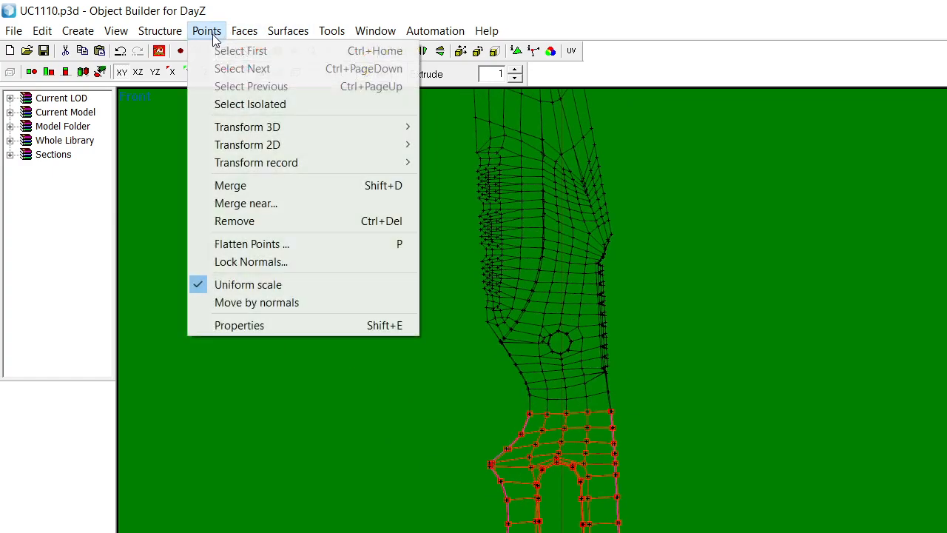
{"action": "left_click", "coordinate": [252, 202]}
{"action": "left_click", "coordinate": [741, 393]}
{"action": "left_click", "coordinate": [695, 418]}
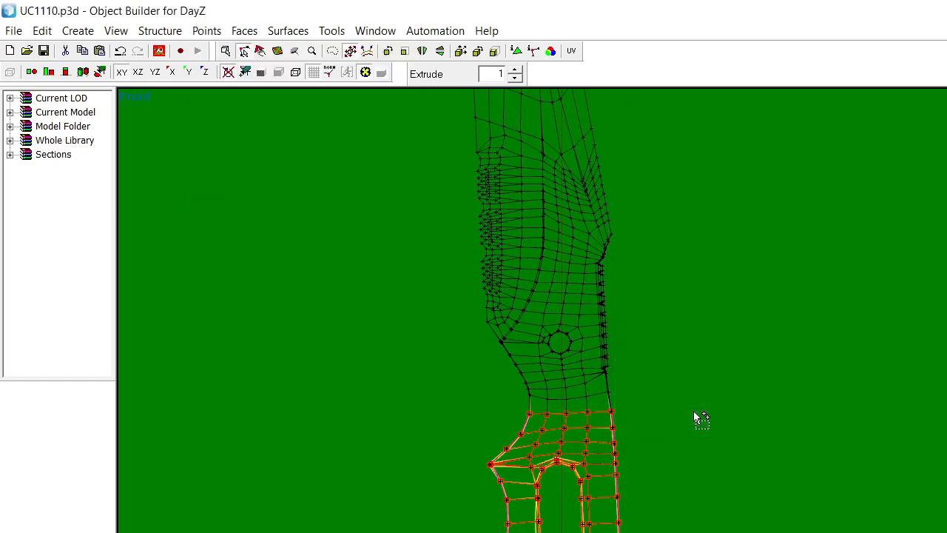
Examine the handle edges against the blade mesh, clearing the point selection
{"action": "right_click_drag", "start_coordinate": [688, 403], "coordinate": [647, 321]}
{"action": "left_click_drag", "start_coordinate": [432, 175], "coordinate": [666, 505]}
{"action": "left_click", "coordinate": [688, 457]}
{"action": "right_click_drag", "start_coordinate": [688, 457], "coordinate": [799, 531]}
{"action": "right_click_drag", "start_coordinate": [651, 491], "coordinate": [643, 485]}
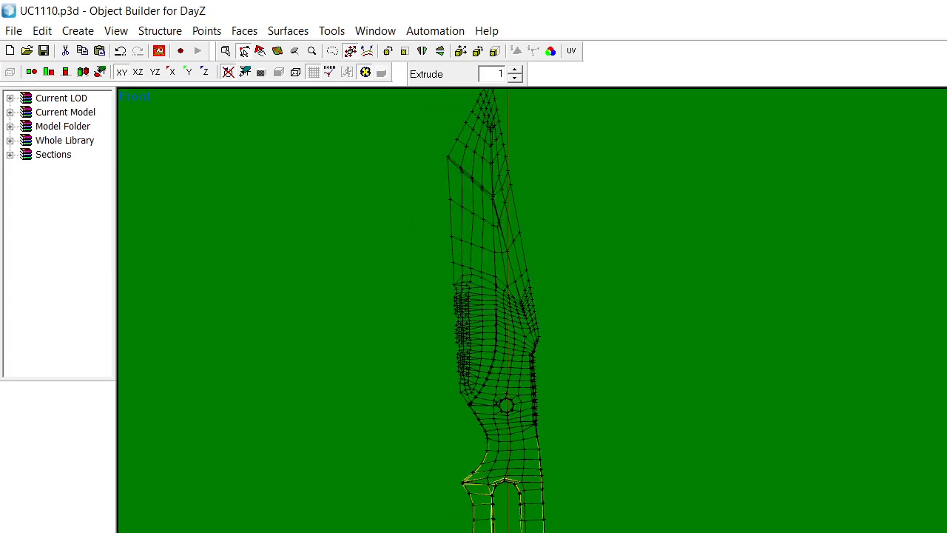
Examine the fully selected knife mesh in the front view, glance at the untitled model window, and clear the selection
{"action": "key", "text": "ctrl+a"}
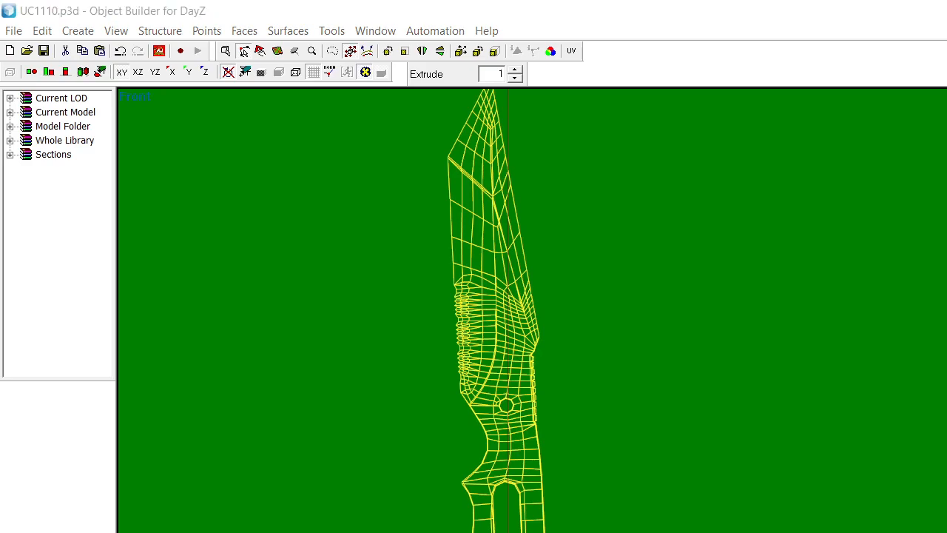
{"action": "key", "text": "alt+Tab"}
{"action": "scroll", "coordinate": [770, 505], "scroll_direction": "up", "scroll_amount": 10}
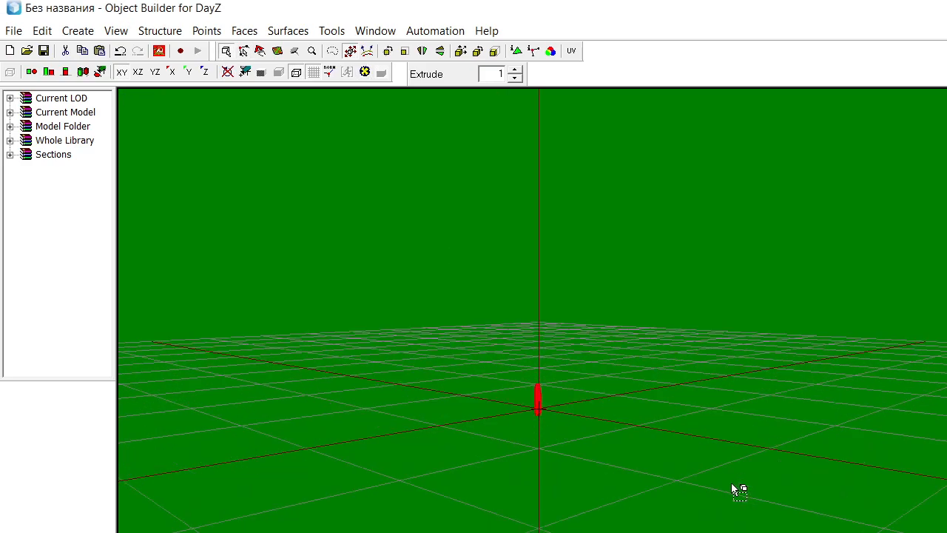
{"action": "key", "text": "alt+Tab"}
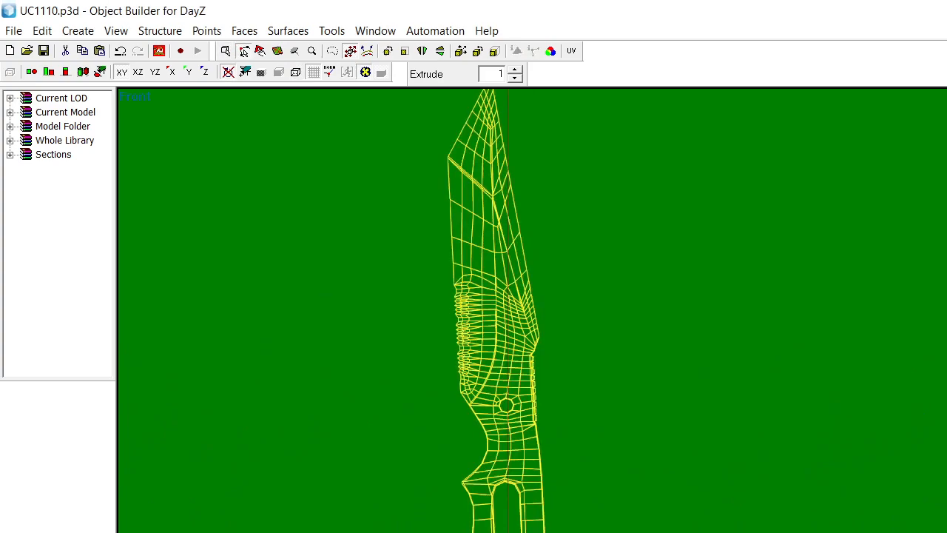
{"action": "scroll", "coordinate": [715, 497], "scroll_direction": "down", "scroll_amount": 2}
{"action": "right_click_drag", "start_coordinate": [643, 431], "coordinate": [681, 482]}
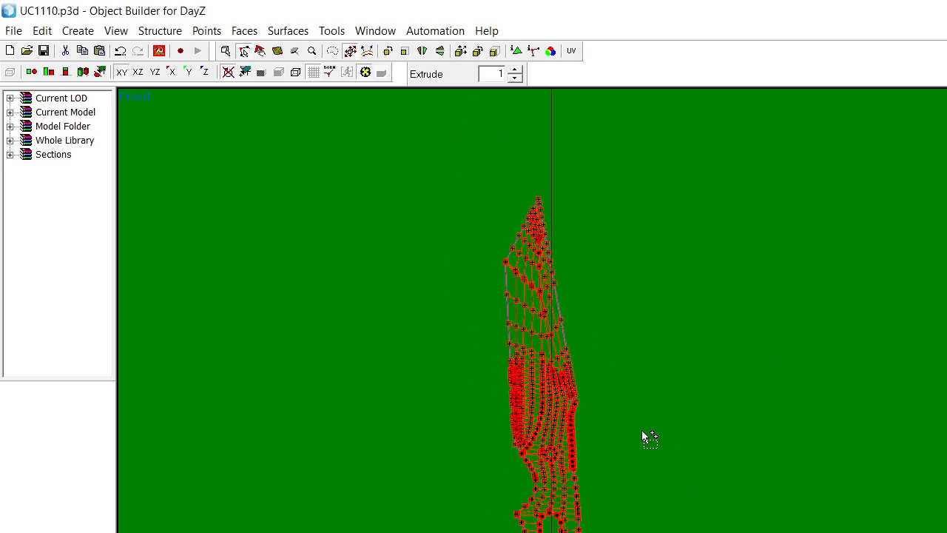
{"action": "left_click", "coordinate": [648, 437]}
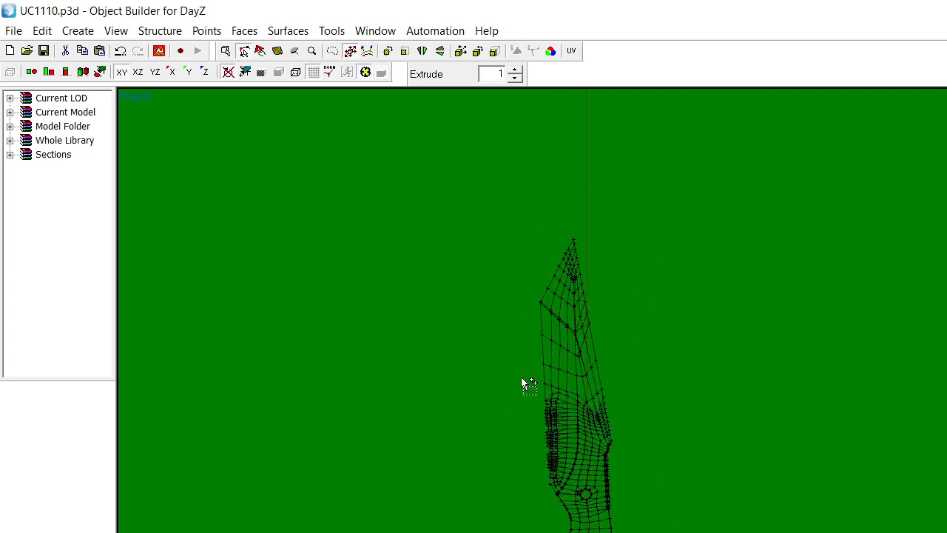
{"action": "middle_click_drag", "start_coordinate": [596, 454], "coordinate": [575, 416]}
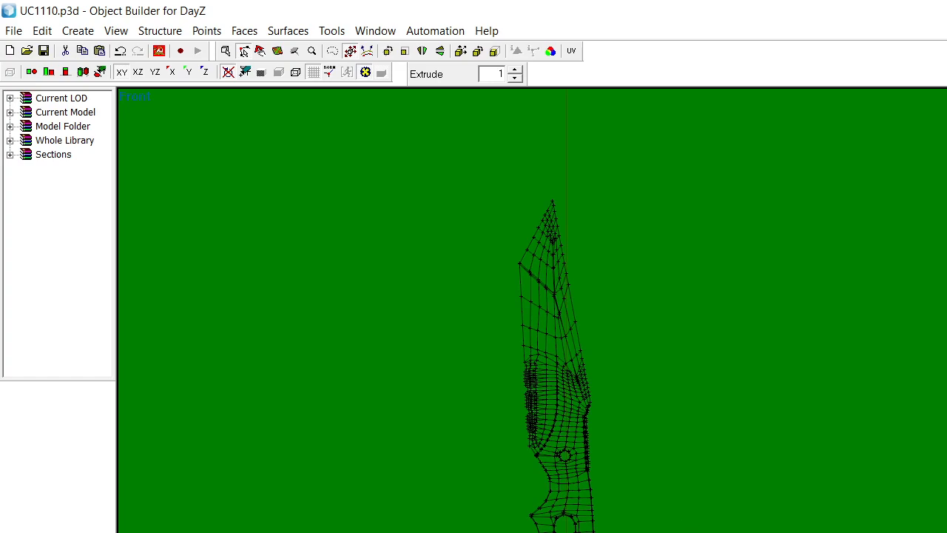
{"action": "key", "text": "ctrl+a"}
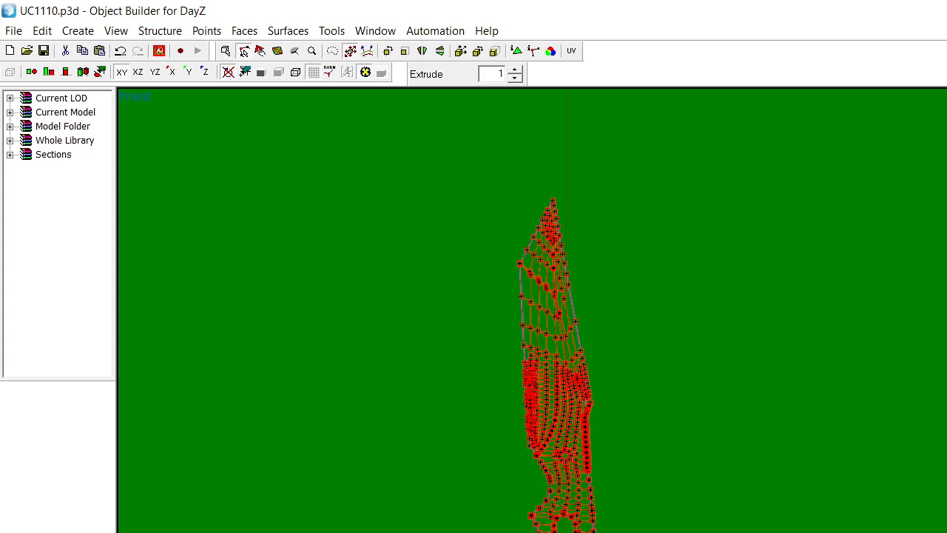
{"action": "left_click", "coordinate": [795, 479]}
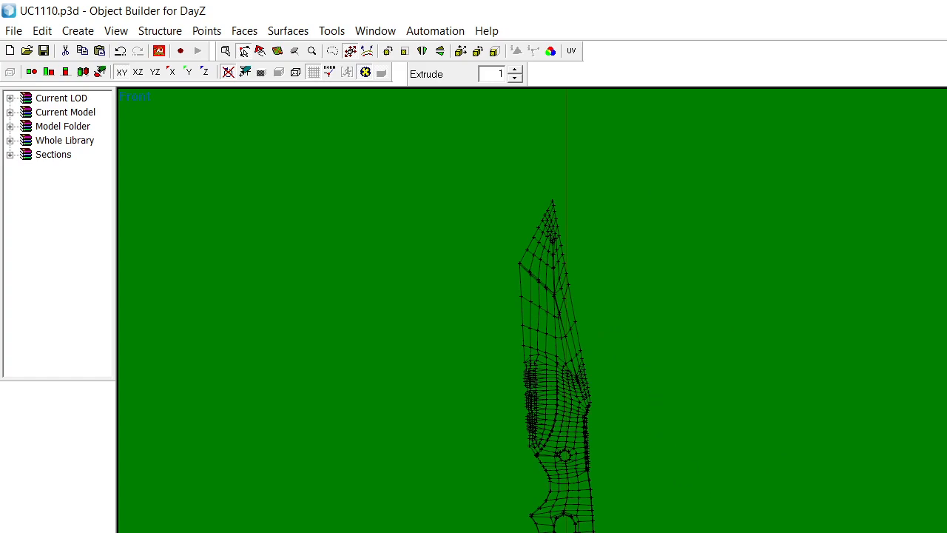
Switch to config.cpp in Sublime Text and review the hiddenSelectionsTextures and hiddenSelectionsMaterials paths of MWP_CombatKnife
{"action": "key", "text": "alt+Tab"}
{"action": "left_click_drag", "start_coordinate": [124, 446], "coordinate": [764, 455]}
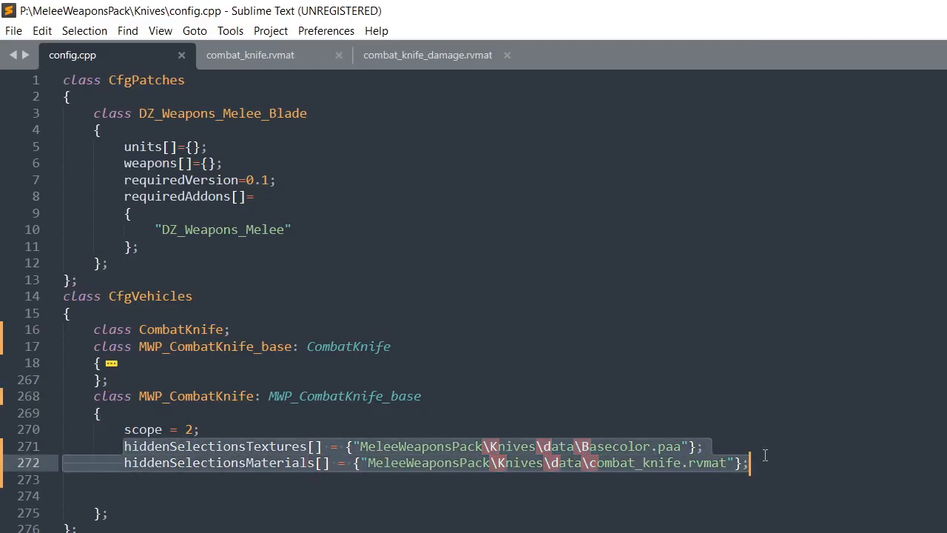
{"action": "left_click", "coordinate": [590, 451]}
{"action": "left_click", "coordinate": [551, 463]}
{"action": "left_click", "coordinate": [544, 446]}
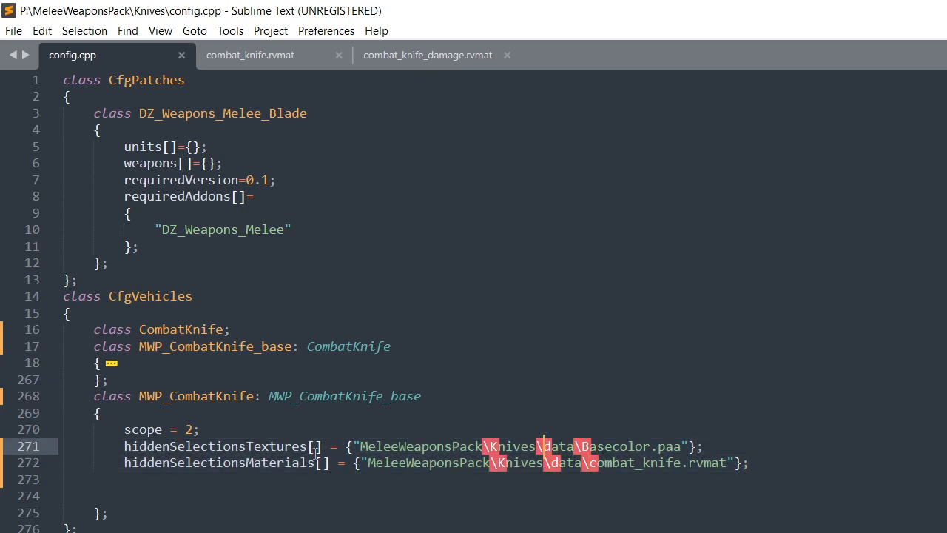
Unfold the MWP_CombatKnife_base class and highlight the zbytek entry in its hiddenSelections array
{"action": "left_click", "coordinate": [44, 363]}
{"action": "scroll", "coordinate": [248, 492], "scroll_direction": "down", "scroll_amount": 10}
{"action": "left_click", "coordinate": [310, 329]}
{"action": "scroll", "coordinate": [342, 308], "scroll_direction": "up", "scroll_amount": 10}
{"action": "scroll", "coordinate": [358, 518], "scroll_direction": "down", "scroll_amount": 6}
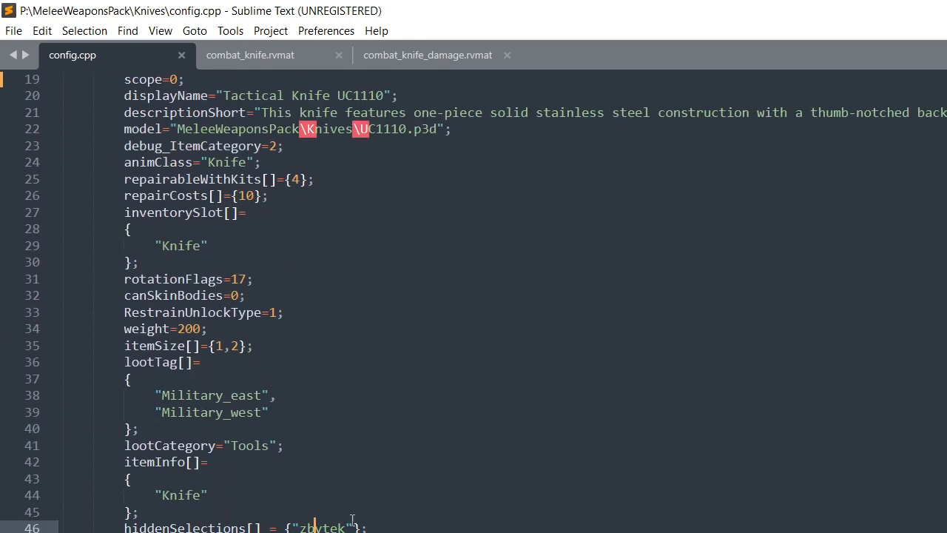
{"action": "left_click_drag", "start_coordinate": [346, 526], "coordinate": [299, 526]}
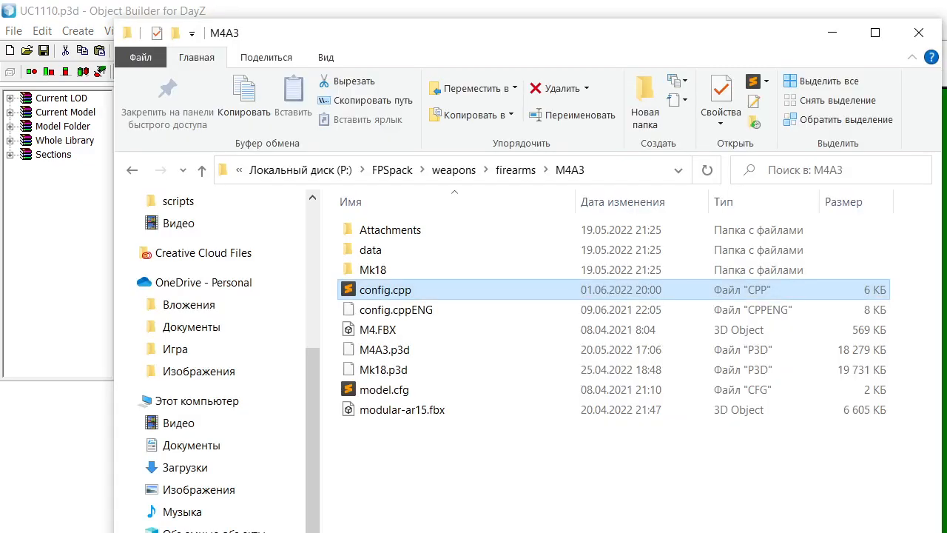
Open model.cfg from P:\MeleeWeaponsPack\Knives and highlight the zbytek entry in the sections of class UC1110
{"action": "double_click", "coordinate": [427, 397]}
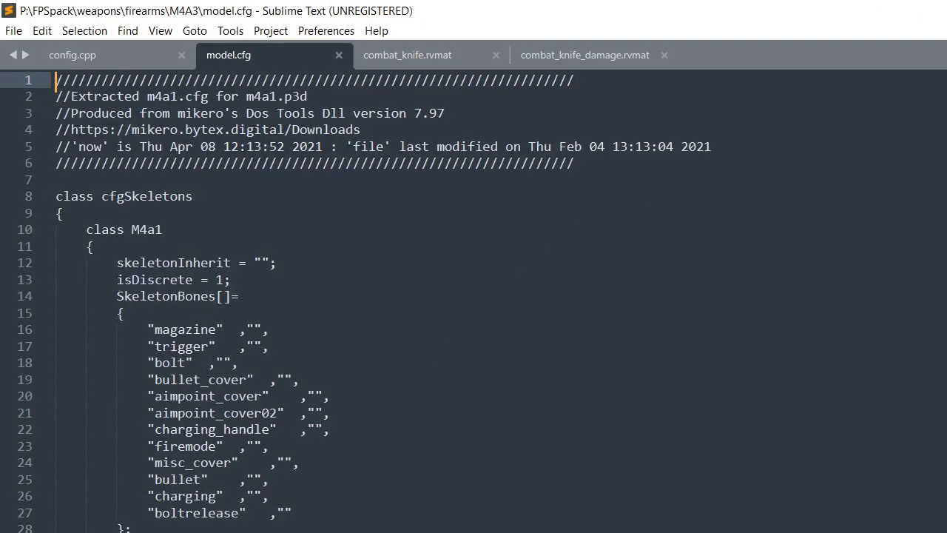
{"action": "key", "text": "alt+Tab"}
{"action": "left_click", "coordinate": [296, 169]}
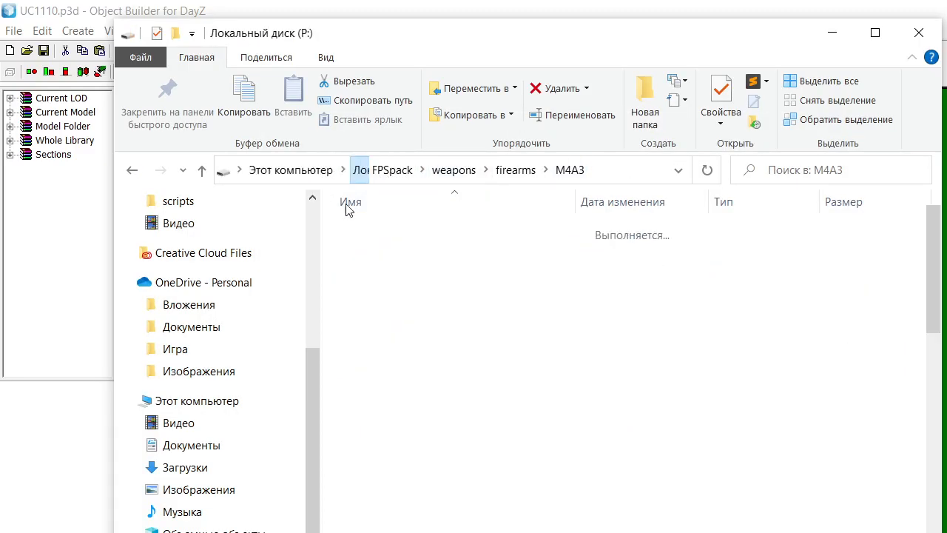
{"action": "scroll", "coordinate": [446, 483], "scroll_direction": "down", "scroll_amount": 4}
{"action": "double_click", "coordinate": [447, 446]}
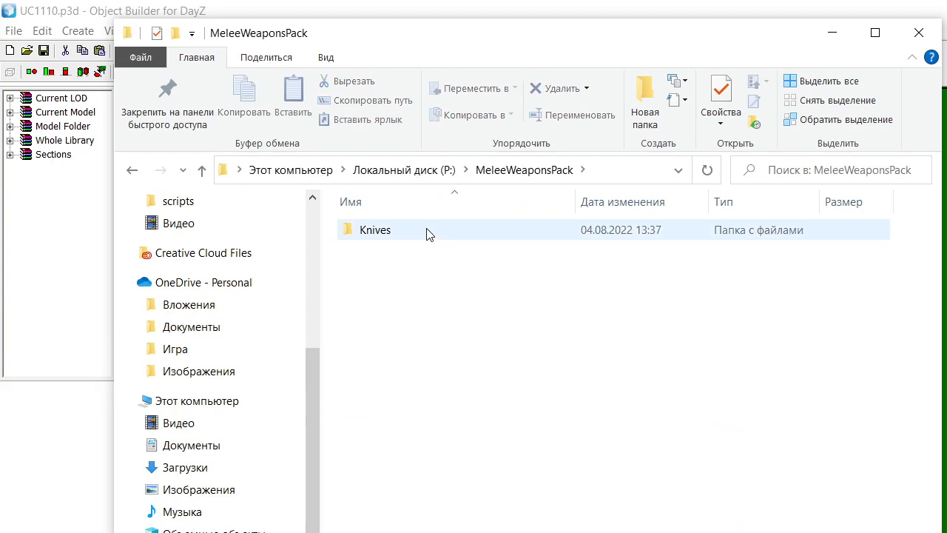
{"action": "double_click", "coordinate": [429, 235]}
{"action": "double_click", "coordinate": [434, 271]}
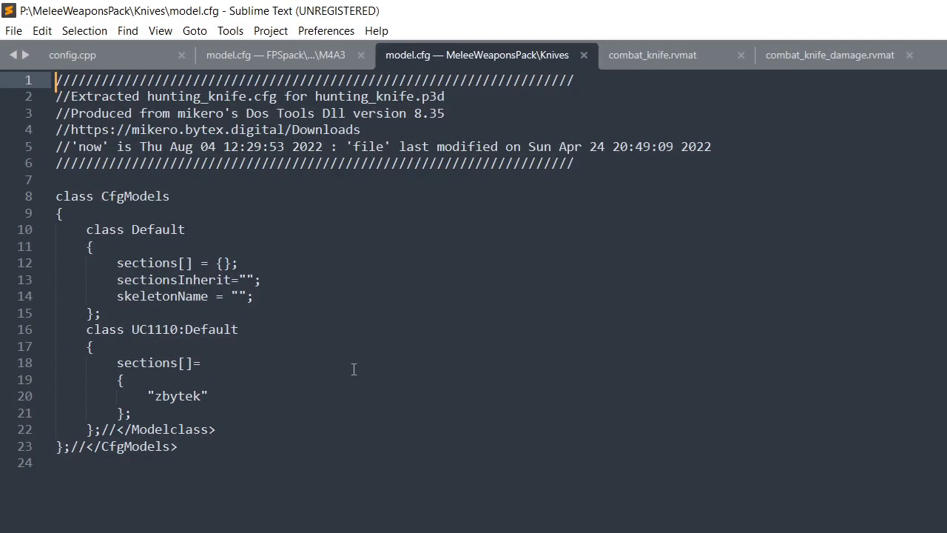
{"action": "left_click_drag", "start_coordinate": [155, 397], "coordinate": [201, 397]}
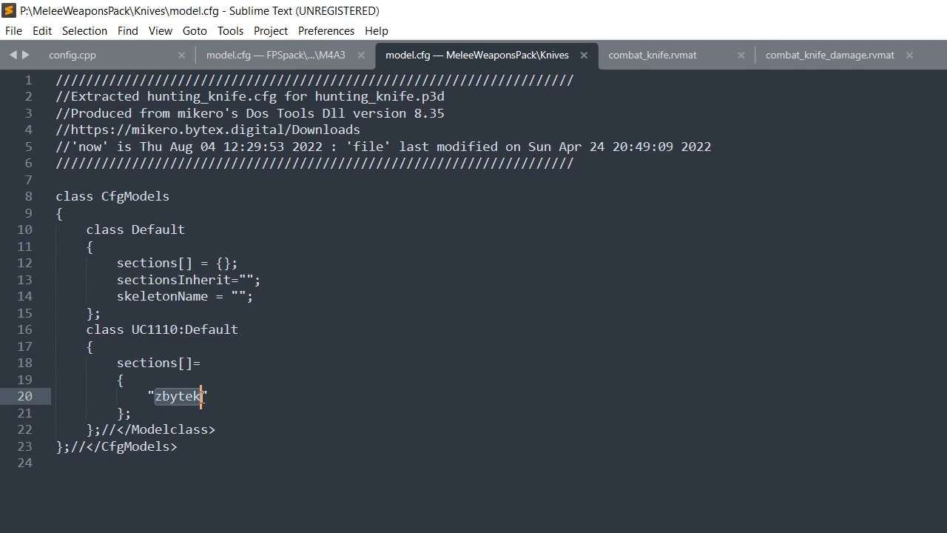
{"action": "key", "text": "Down"}
Switch to DayZ, rotate the inspected Tactical Knife UC1110, pick it up from the nearby items and close the inventory
{"action": "key", "text": "alt+Tab"}
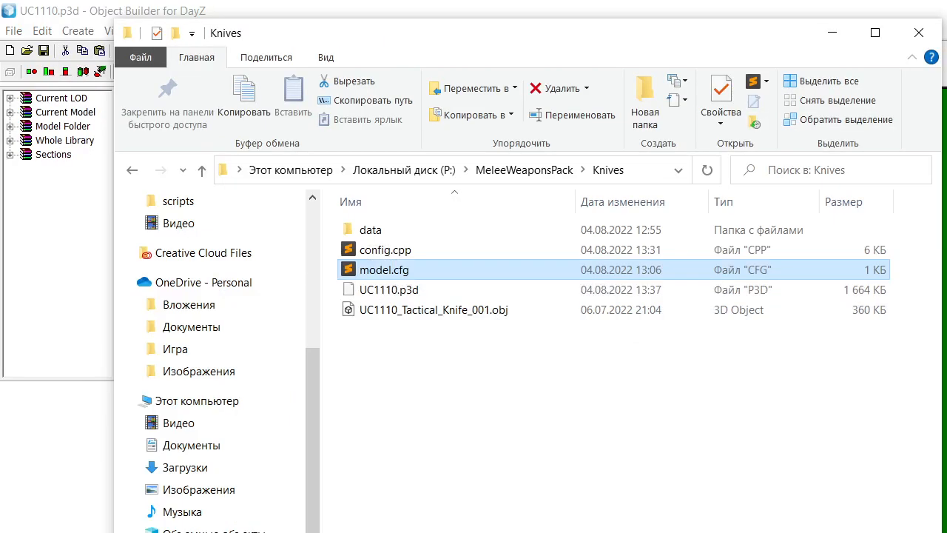
{"action": "key", "text": "alt+Tab"}
{"action": "key", "text": "ctrl+a"}
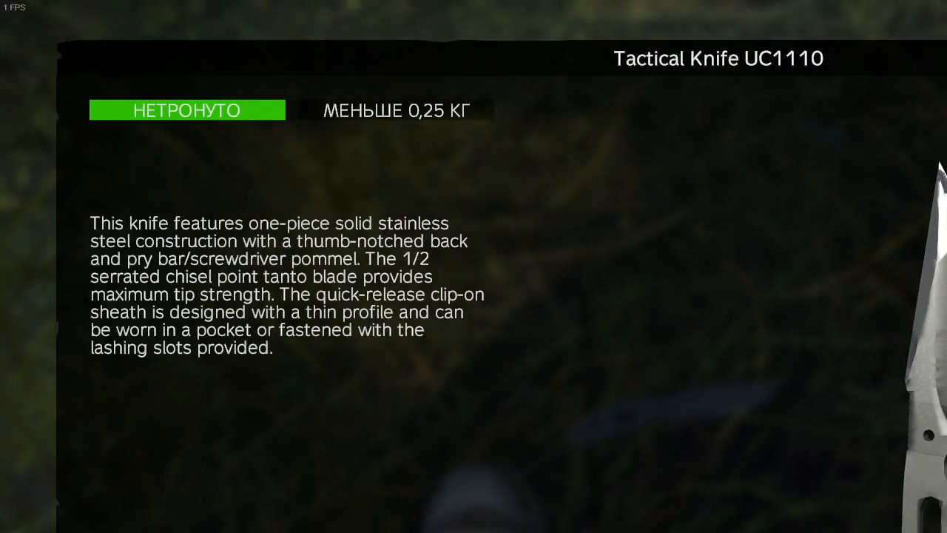
{"action": "left_click_drag", "start_coordinate": [922, 497], "coordinate": [696, 483]}
{"action": "key", "text": "Escape"}
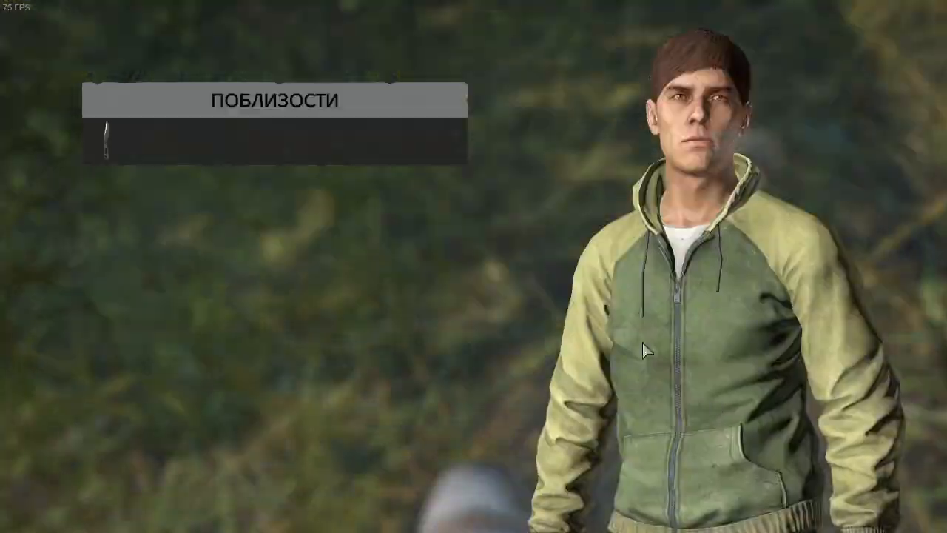
{"action": "double_click", "coordinate": [106, 142]}
{"action": "key", "text": "Tab"}
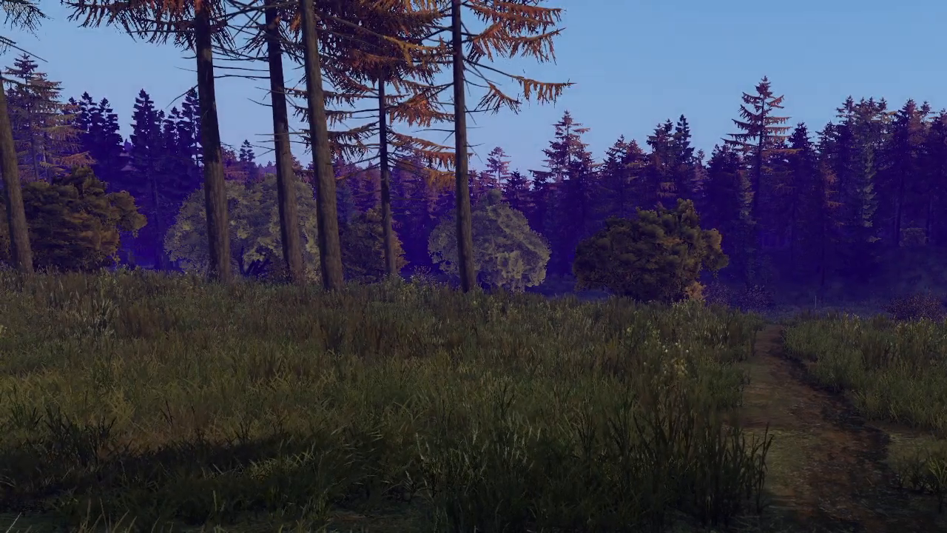
Search the Object Spawner for boris and spawn SurvivorM_Boris at the cursor position
{"action": "key", "text": "y"}
{"action": "left_click", "coordinate": [203, 263]}
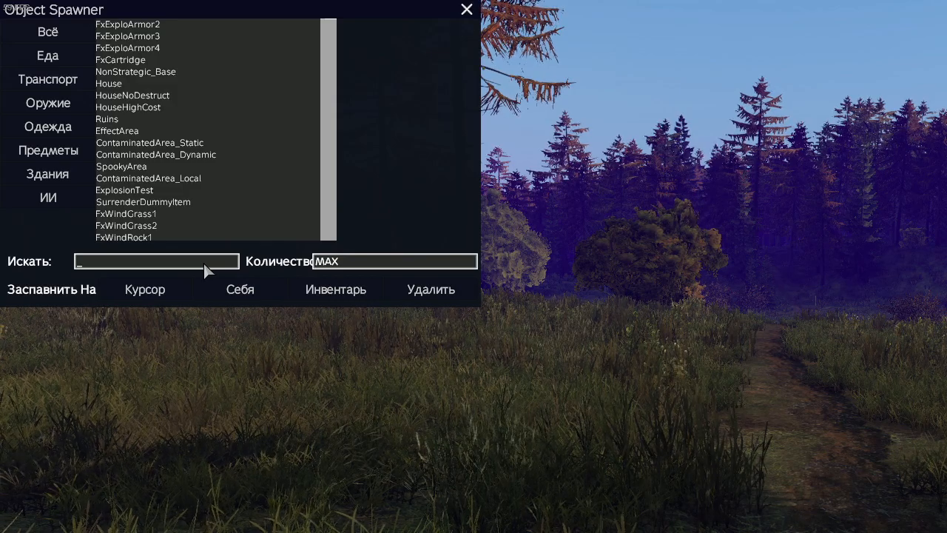
{"action": "type", "text": "boris"}
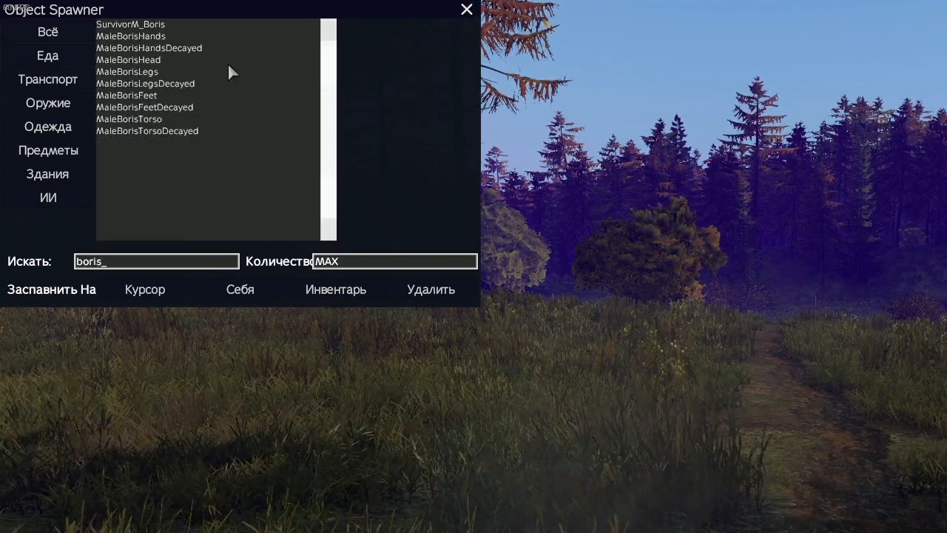
{"action": "left_click", "coordinate": [190, 26]}
{"action": "left_click", "coordinate": [157, 293]}
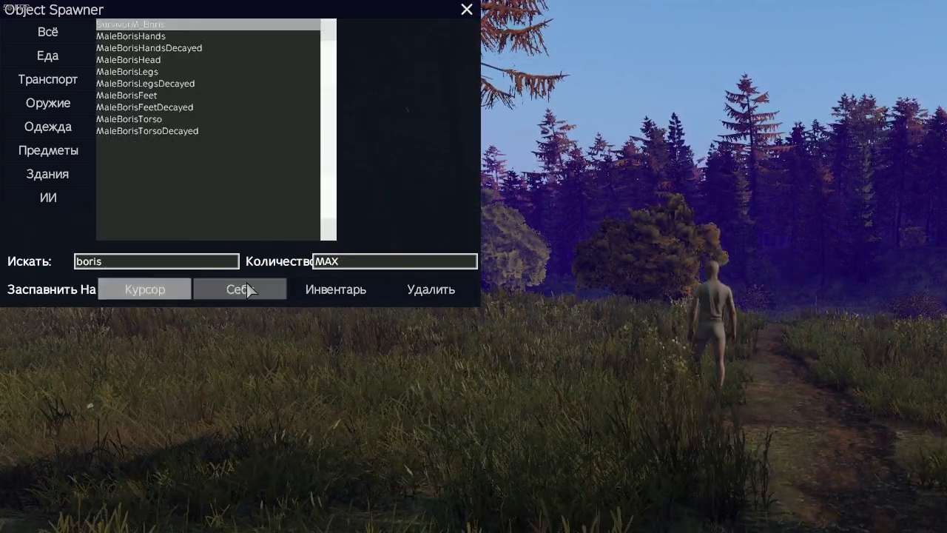
{"action": "key", "text": "y"}
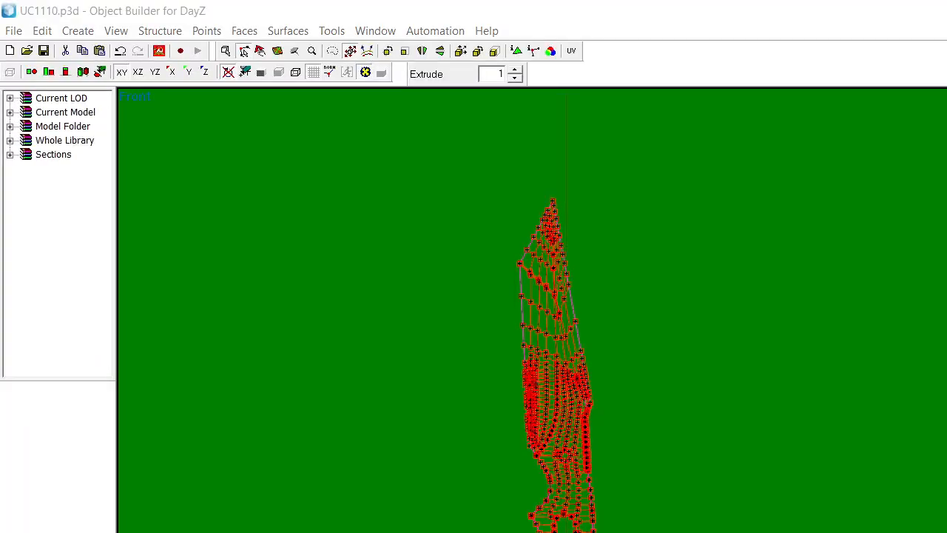
Open the K_SMDI.paa texture from the Knives data folder in Texture Viewer
{"action": "key", "text": "alt+Tab"}
{"action": "double_click", "coordinate": [434, 228]}
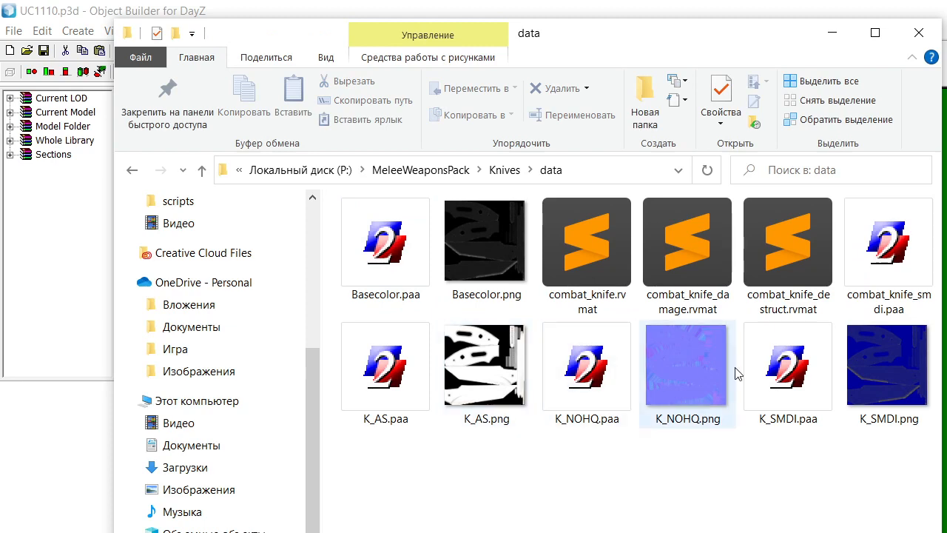
{"action": "left_click", "coordinate": [806, 348]}
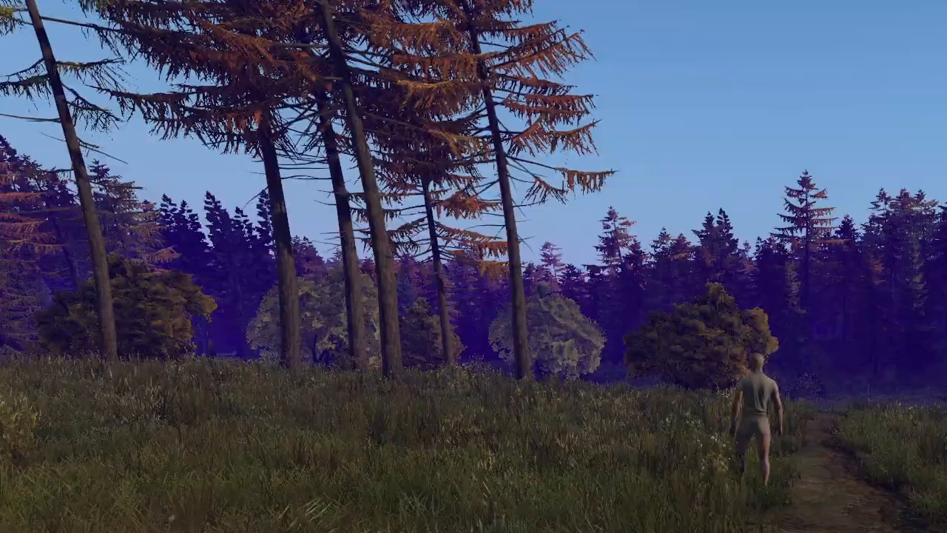
{"action": "key", "text": "Tab"}
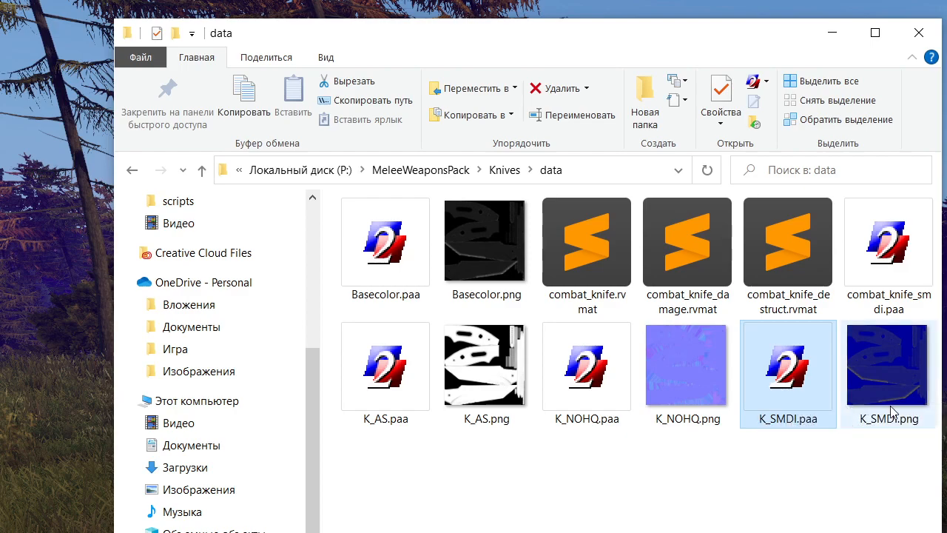
{"action": "double_click", "coordinate": [813, 383]}
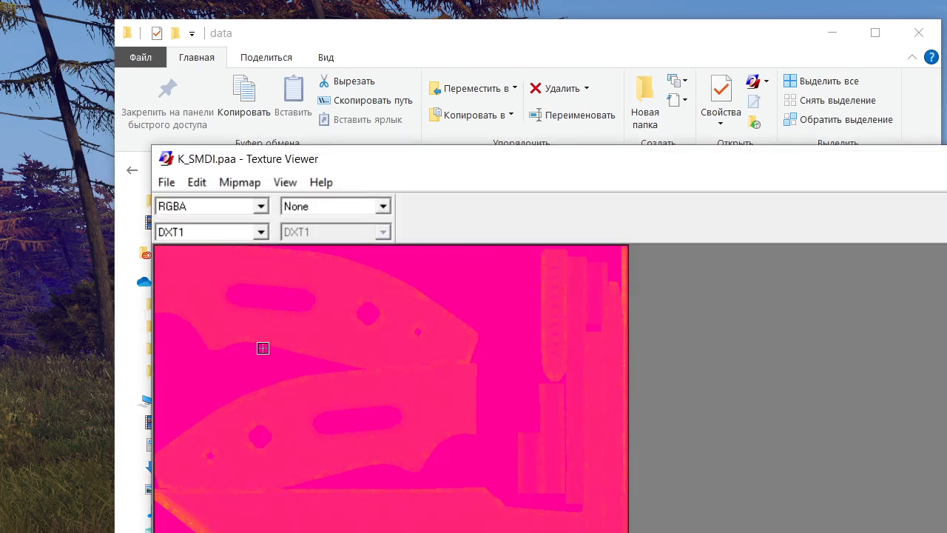
Examine the K_SMDI.paa texture at different zoom levels and close Texture Viewer
{"action": "scroll", "coordinate": [318, 409], "scroll_direction": "down", "scroll_amount": 1}
{"action": "scroll", "coordinate": [234, 321], "scroll_direction": "up", "scroll_amount": 1}
{"action": "scroll", "coordinate": [313, 318], "scroll_direction": "down", "scroll_amount": 1}
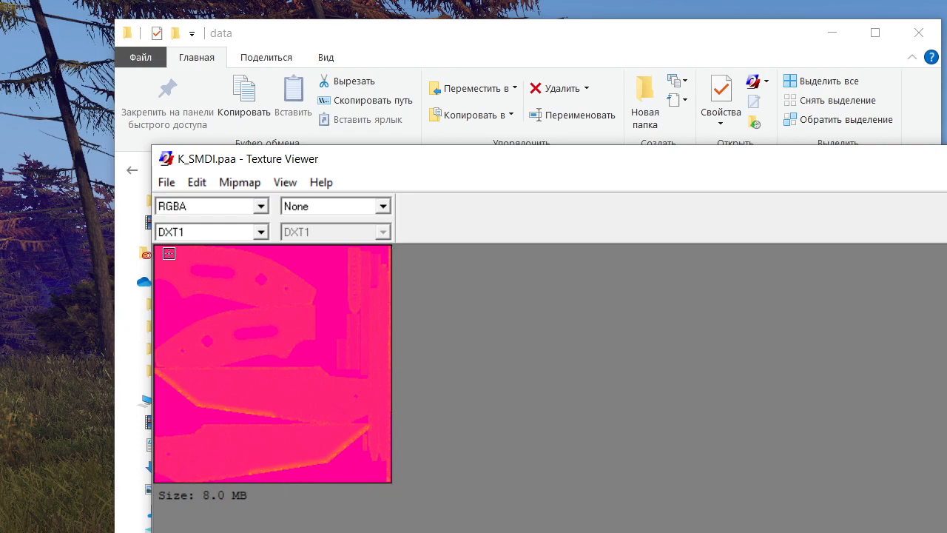
{"action": "key", "text": "alt+F4"}
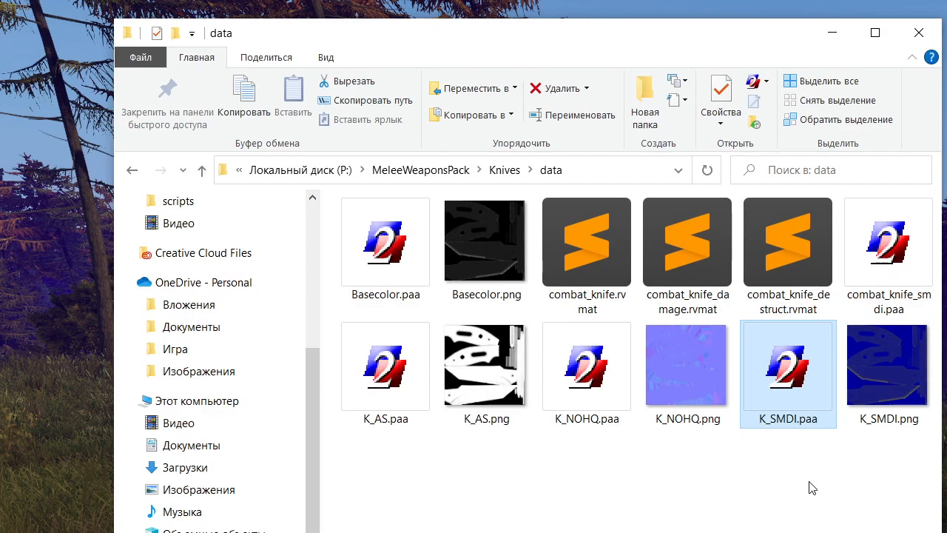
Switch to the browser and search Yandex for "матовый по английски" to look up the English word
{"action": "key", "text": "alt+Tab"}
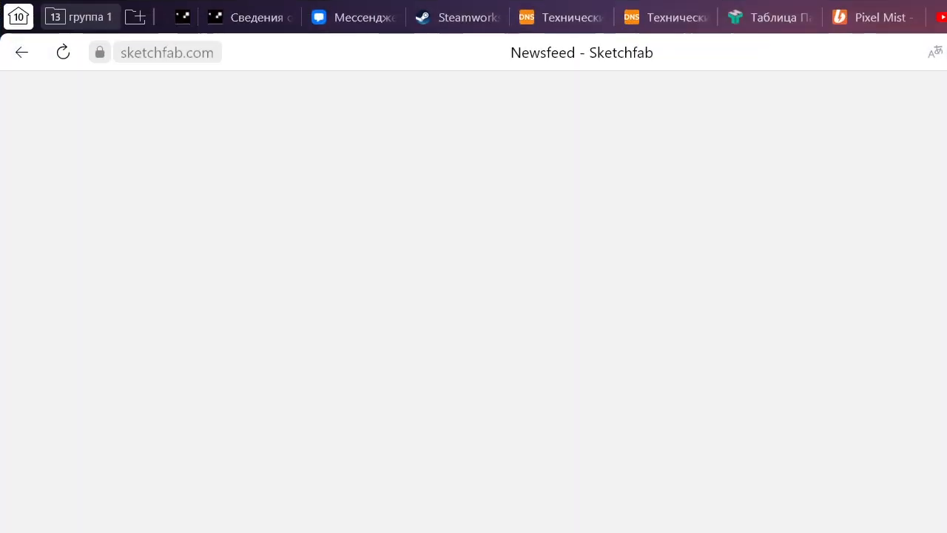
{"action": "key", "text": "ctrl+t"}
{"action": "type", "text": "мактовый "}
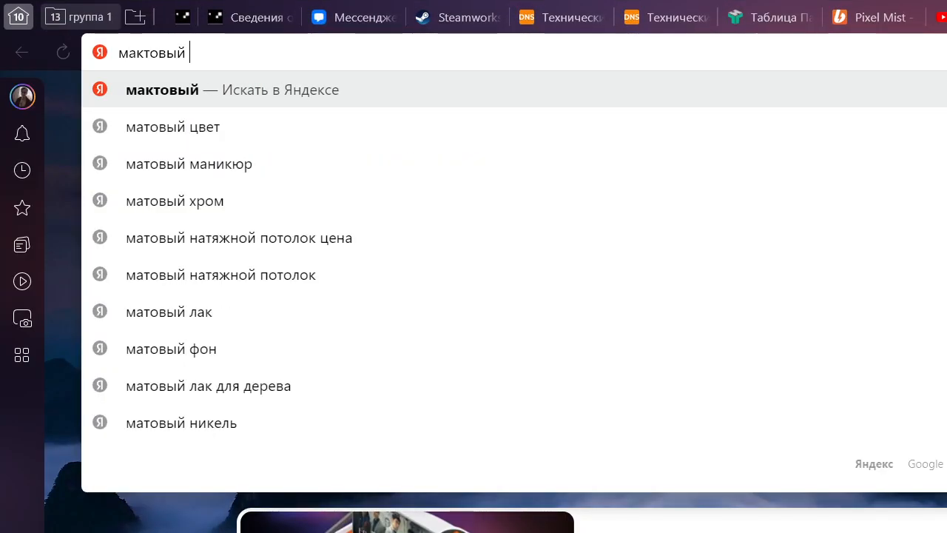
{"action": "type", "text": "по английски"}
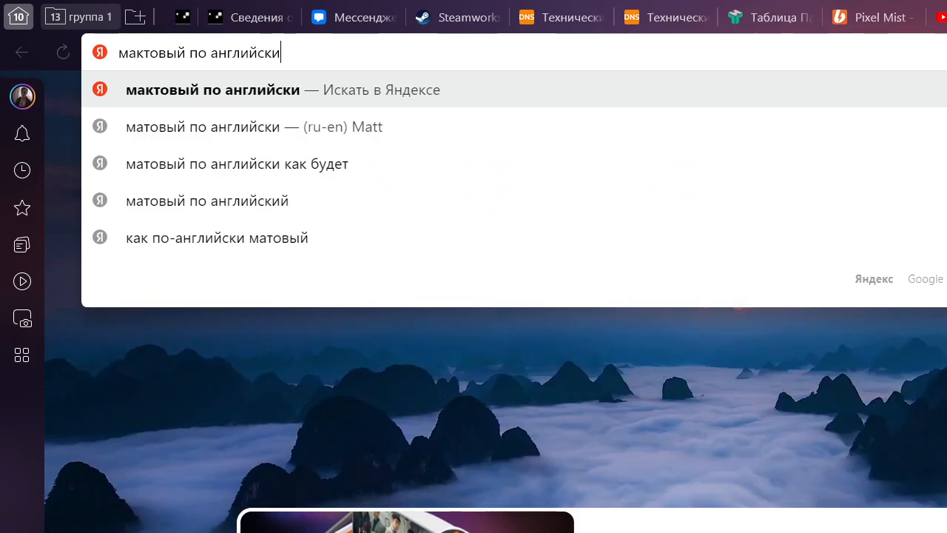
{"action": "key", "text": "Return"}
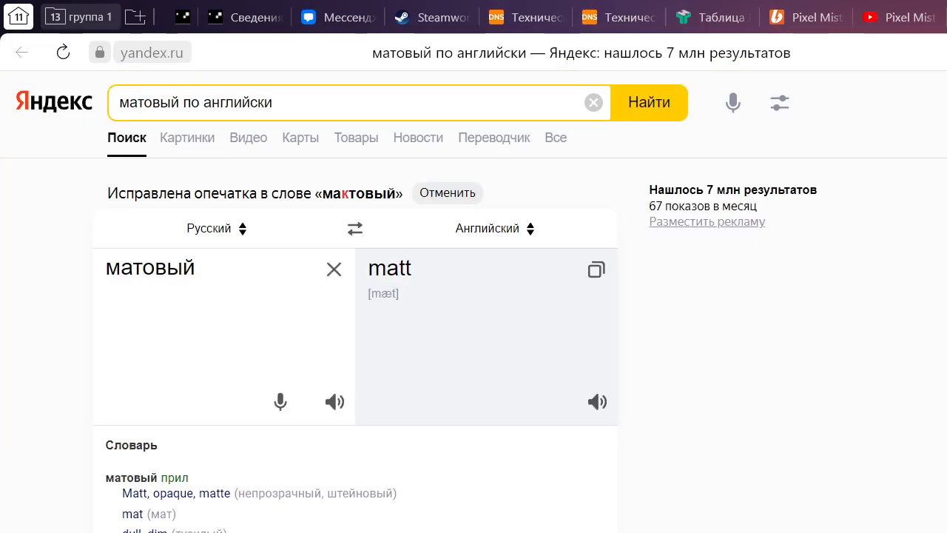
{"action": "key", "text": "ctrl+t"}
Switch to DayZ, select the offline player in Player Management, set the shock value (Шок) to 1000 and apply it
{"action": "key", "text": "alt+Tab"}
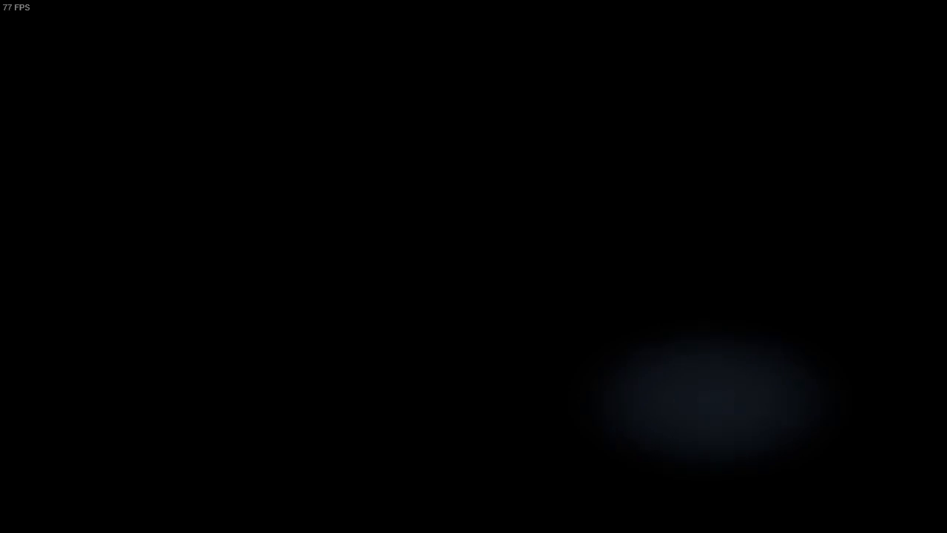
{"action": "key", "text": "y"}
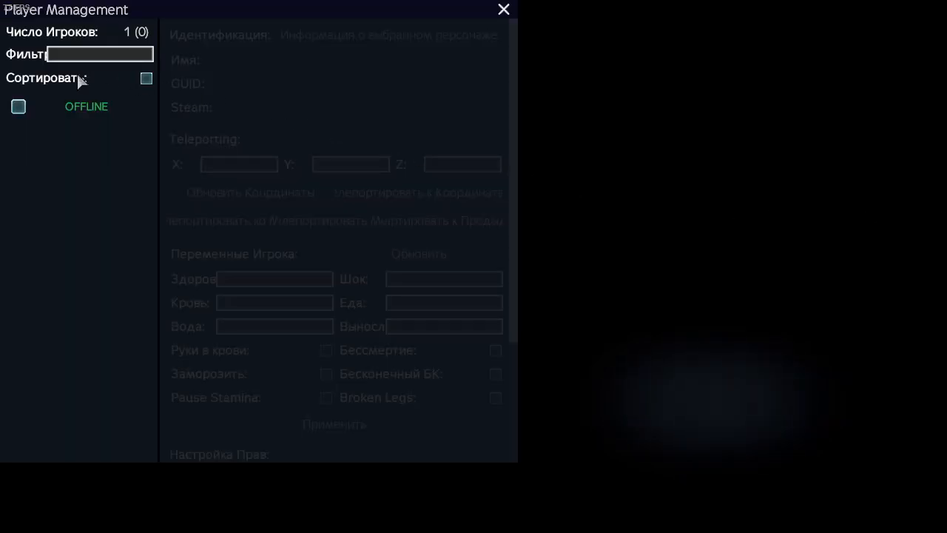
{"action": "left_click", "coordinate": [18, 107]}
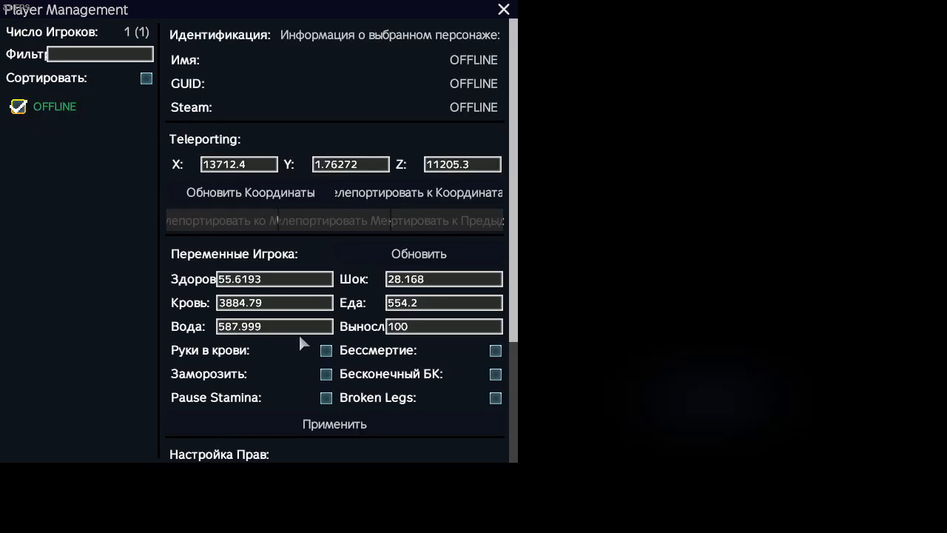
{"action": "left_click", "coordinate": [395, 281]}
{"action": "key", "text": "BackSpace"}
{"action": "type", "text": "1000"}
{"action": "left_click", "coordinate": [353, 423]}
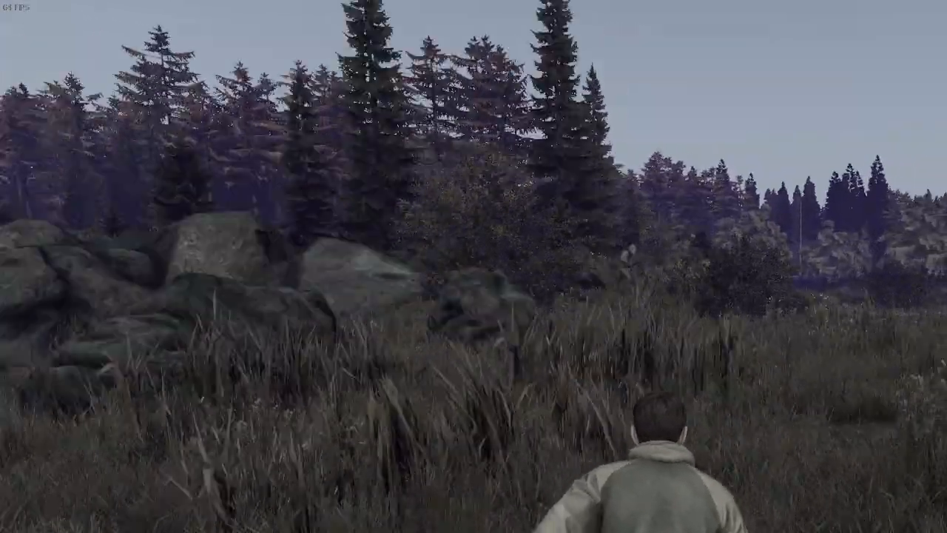
Run the character across the field and through the trees onto the asphalt road
{"action": "key", "text": "w"}
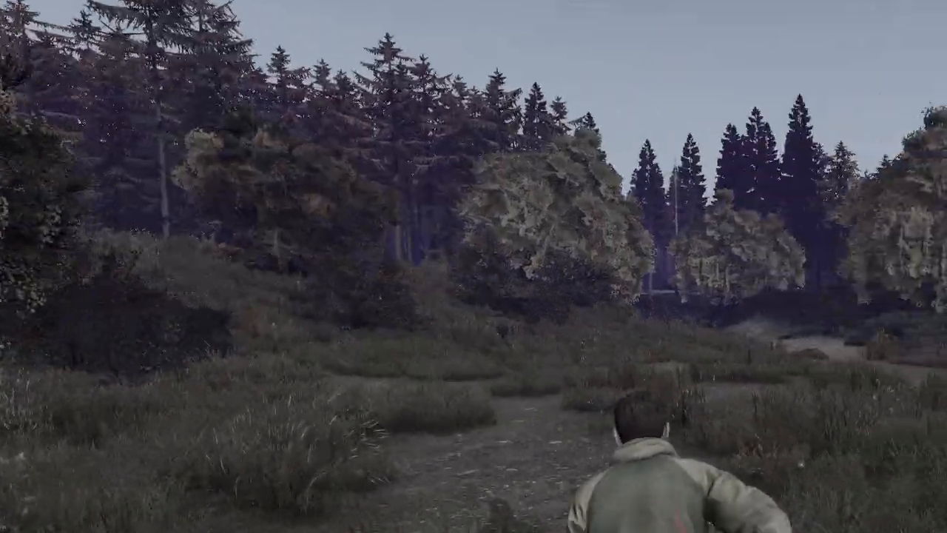
{"action": "key", "text": "w"}
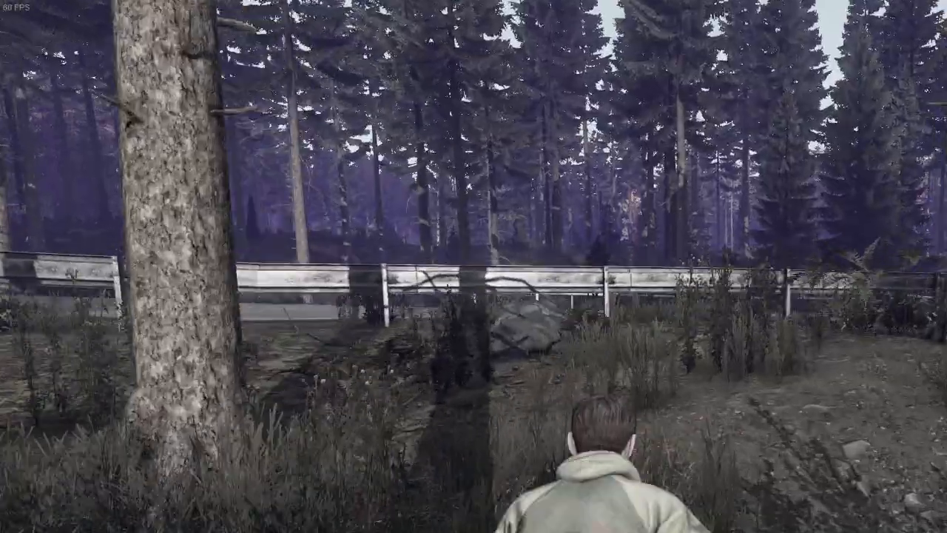
{"action": "key", "text": "w"}
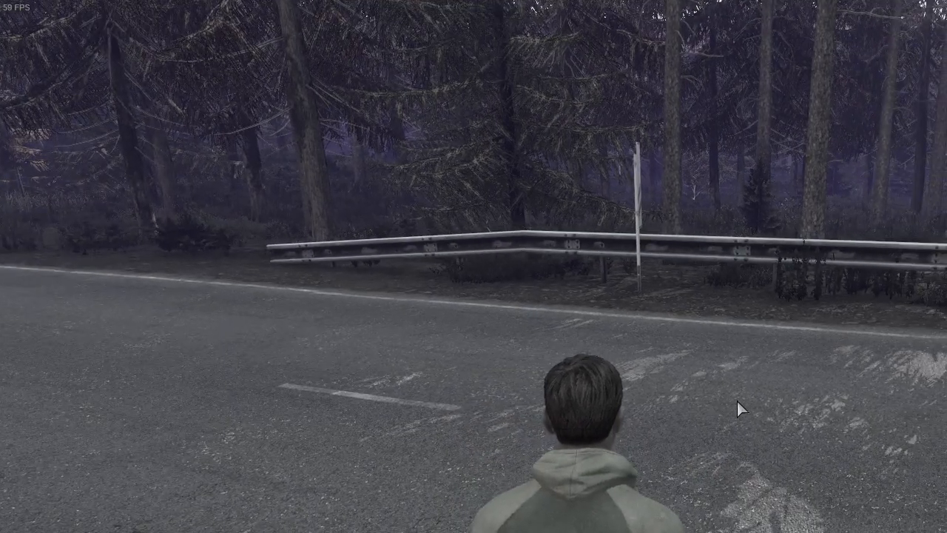
Enable immortality (Бессмертие) for the player, apply it, heal the player with Вылечить and close Player Management
{"action": "key", "text": "y"}
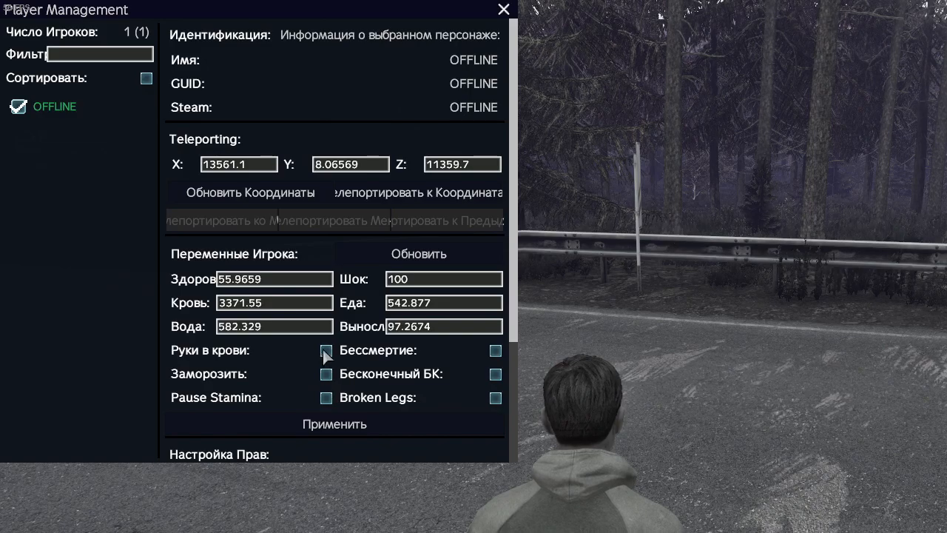
{"action": "scroll", "coordinate": [333, 348], "scroll_direction": "down", "scroll_amount": 1}
{"action": "left_click", "coordinate": [492, 335]}
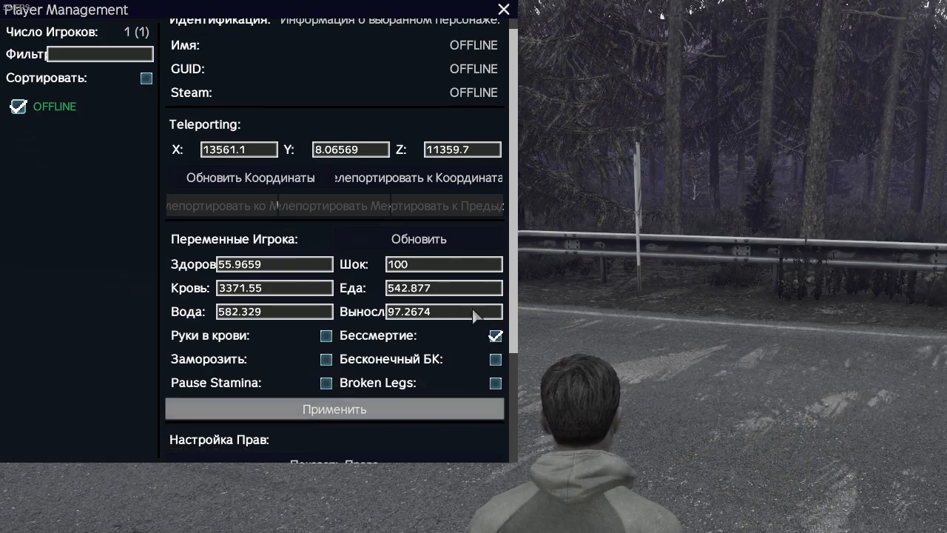
{"action": "scroll", "coordinate": [294, 279], "scroll_direction": "down", "scroll_amount": 2}
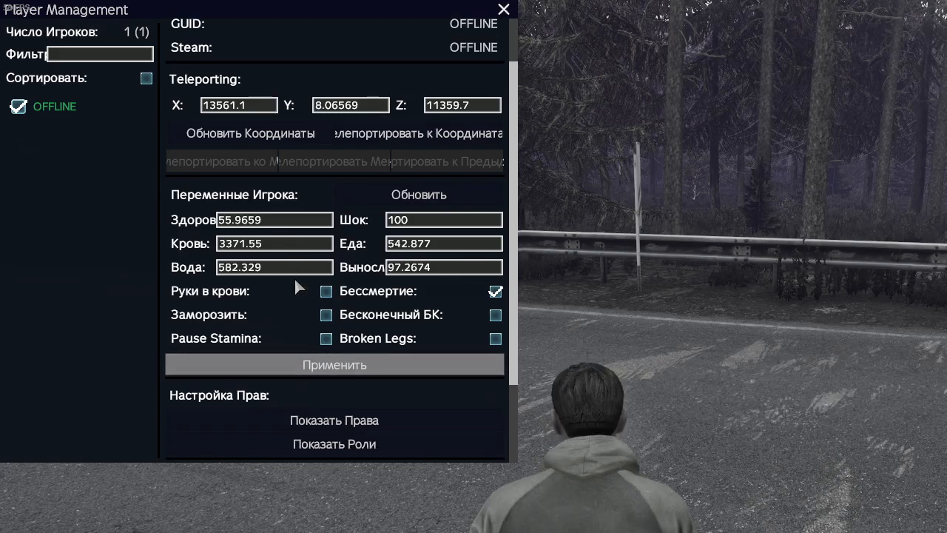
{"action": "scroll", "coordinate": [294, 279], "scroll_direction": "up", "scroll_amount": 3}
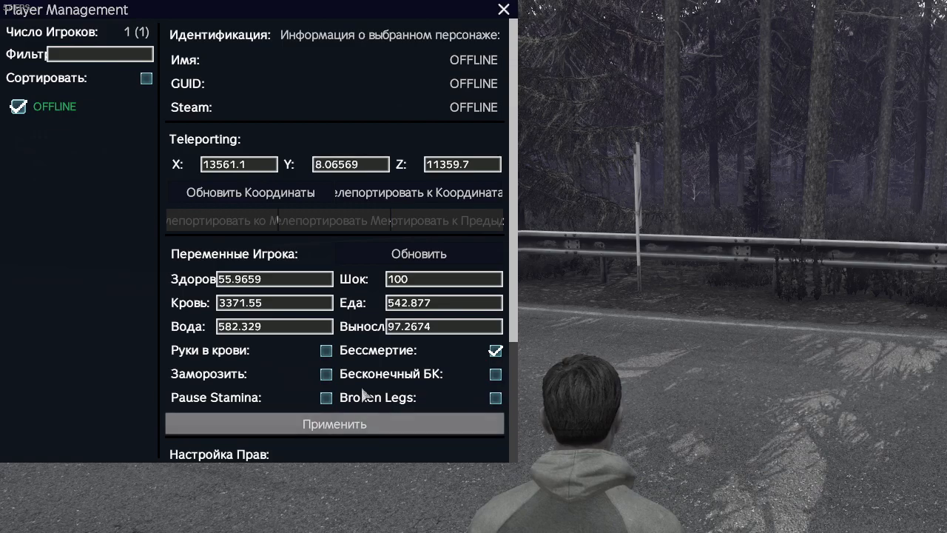
{"action": "scroll", "coordinate": [477, 381], "scroll_direction": "down", "scroll_amount": 3}
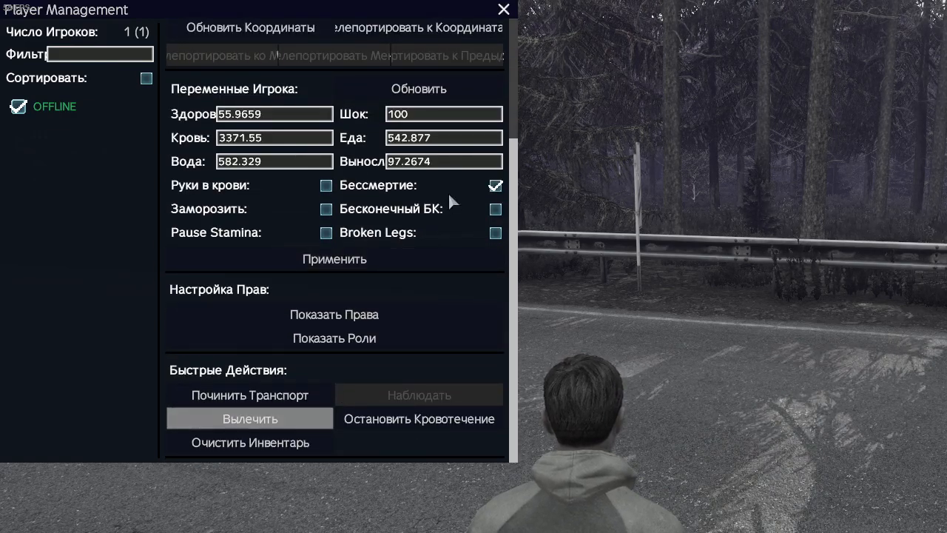
{"action": "left_click", "coordinate": [503, 9]}
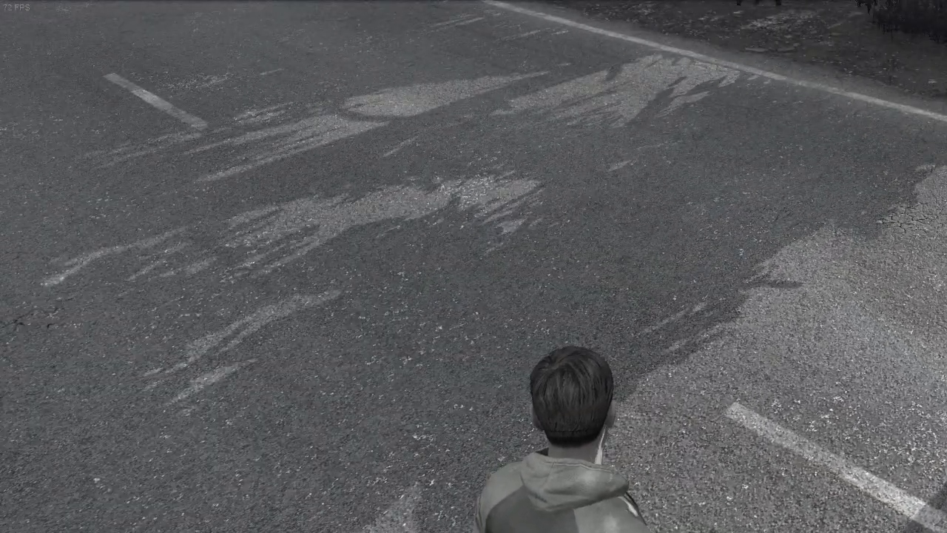
Search the Object Spawner for mwp and spawn MWP_CombatKnife at the cursor position on the road
{"action": "key", "text": "Tab"}
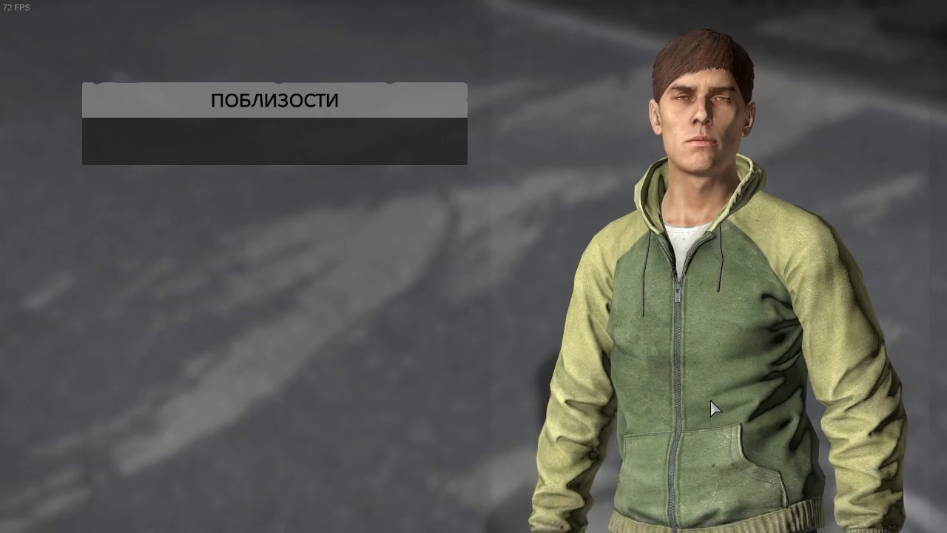
{"action": "key", "text": "Tab"}
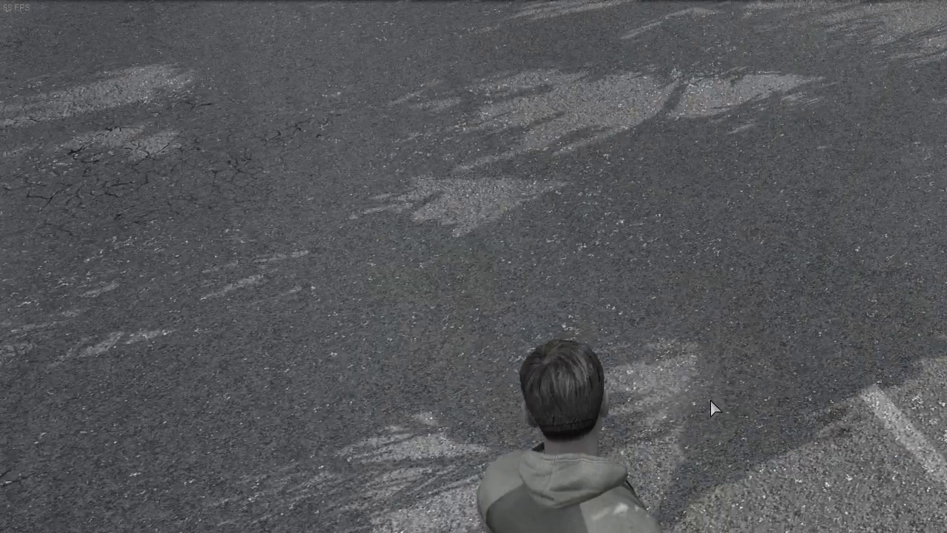
{"action": "key", "text": "y"}
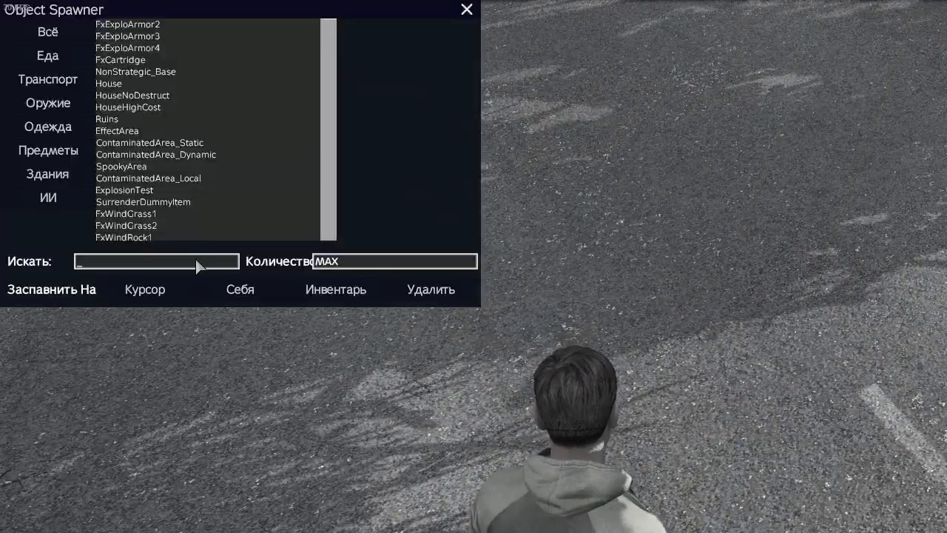
{"action": "left_click", "coordinate": [196, 260]}
{"action": "type", "text": "w"}
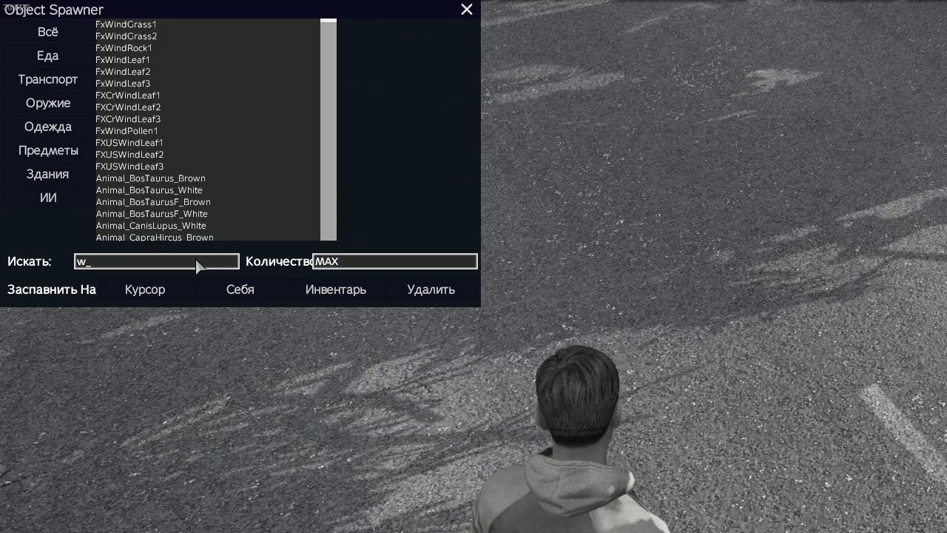
{"action": "key", "text": "BackSpace"}
{"action": "type", "text": "mwp"}
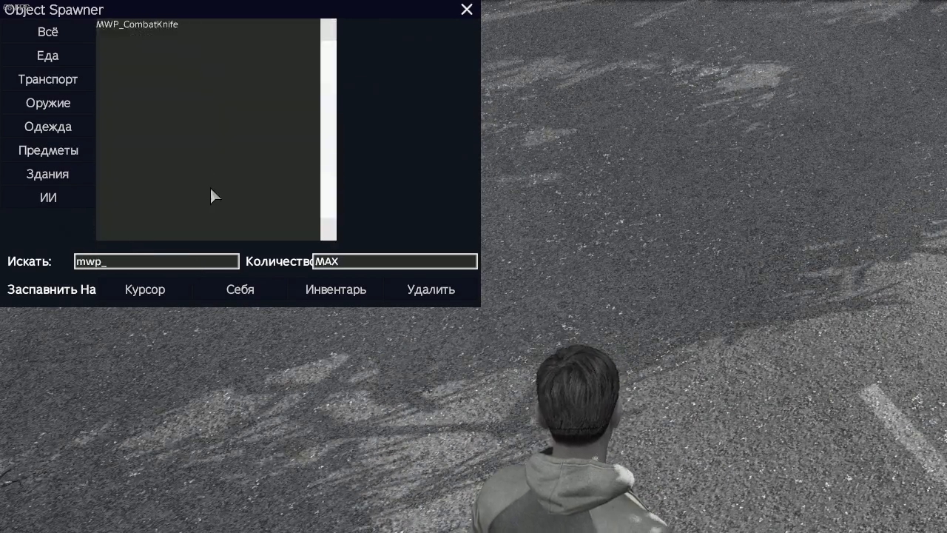
{"action": "left_click", "coordinate": [211, 195]}
{"action": "left_click", "coordinate": [178, 282]}
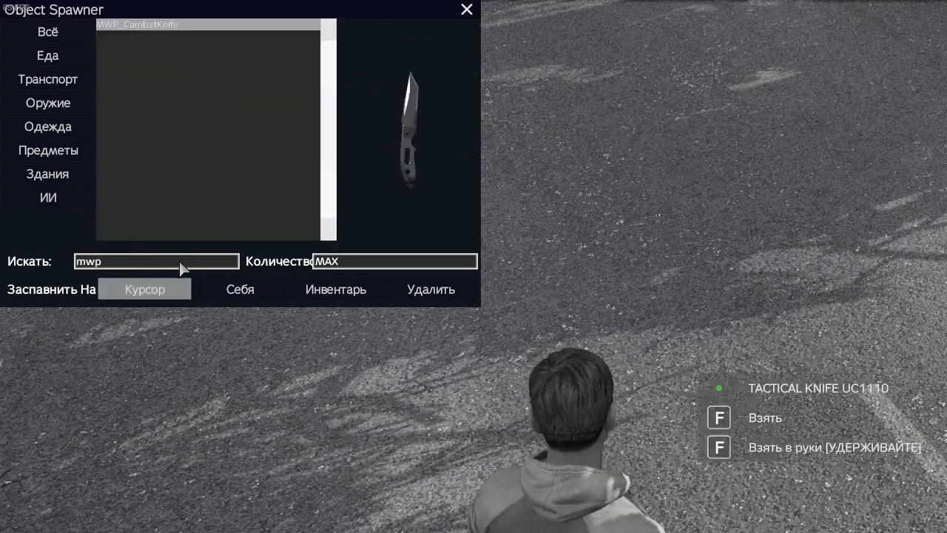
Search the Object Spawner for ij and spawn Mag_IJ70_8Rnd magazines and a MakarovIJ70 pistol at the cursor position
{"action": "key", "text": "BackSpace"}
{"action": "key", "text": "BackSpace"}
{"action": "key", "text": "BackSpace"}
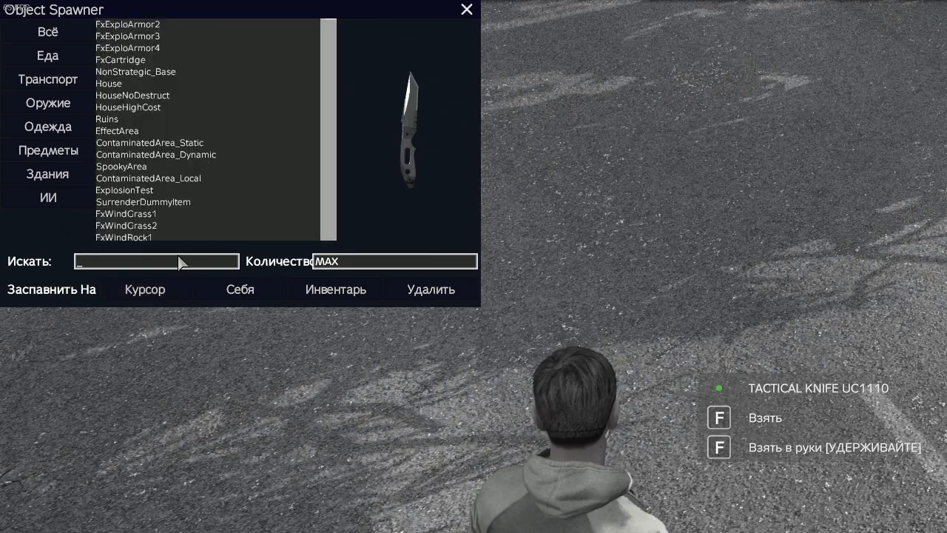
{"action": "type", "text": "ij"}
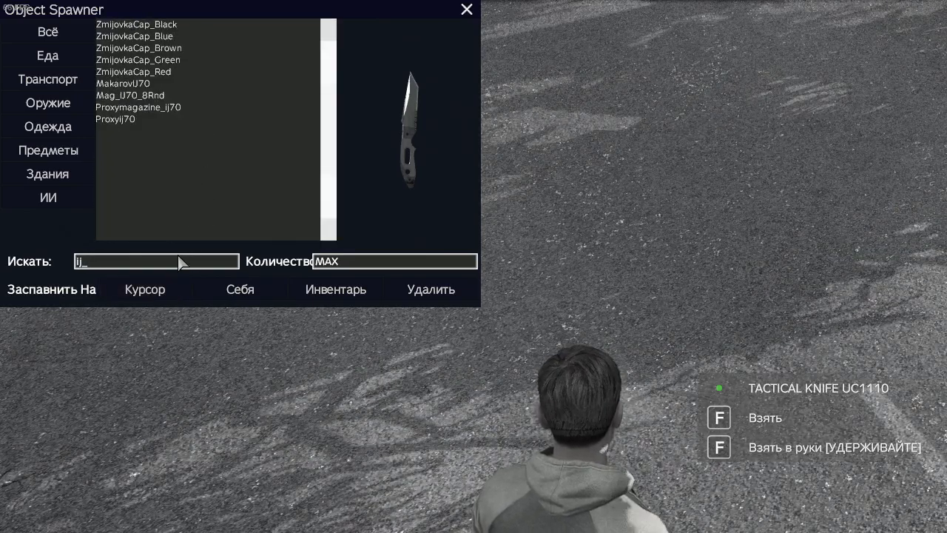
{"action": "key", "text": "Down"}
{"action": "key", "text": "Down"}
{"action": "key", "text": "Down"}
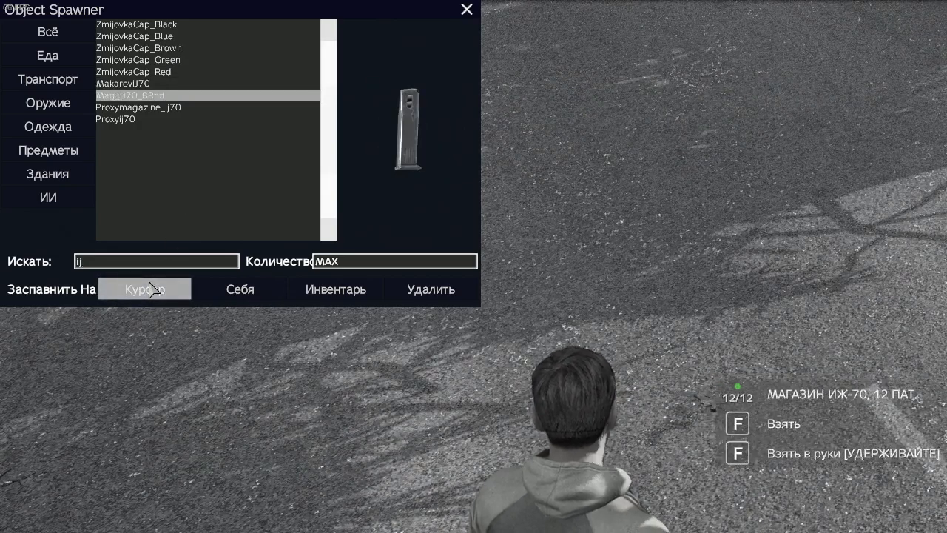
{"action": "key", "text": "Up"}
{"action": "left_click", "coordinate": [155, 287]}
Take the ИЖ-70 pistol from the nearby items into the hands and load it with one of the magazines
{"action": "key", "text": "Tab"}
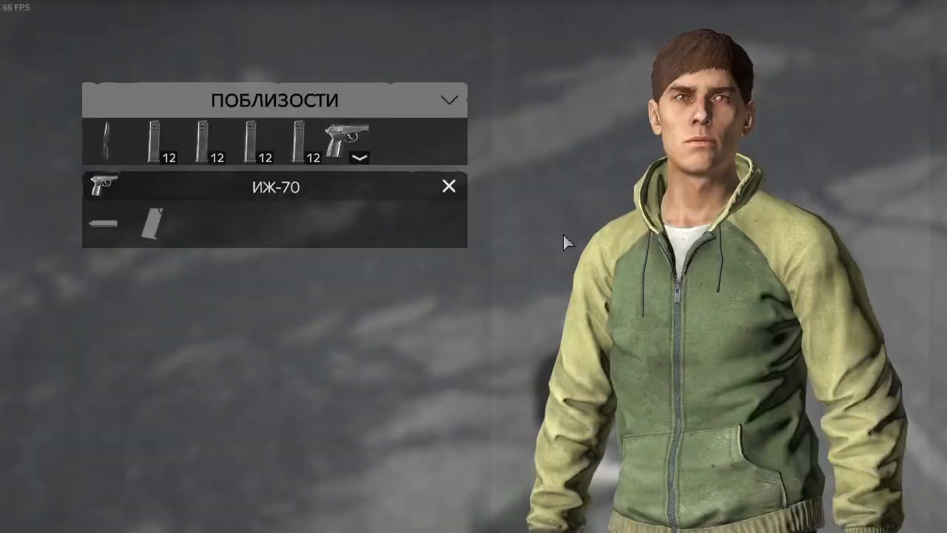
{"action": "left_click_drag", "start_coordinate": [365, 135], "coordinate": [510, 394]}
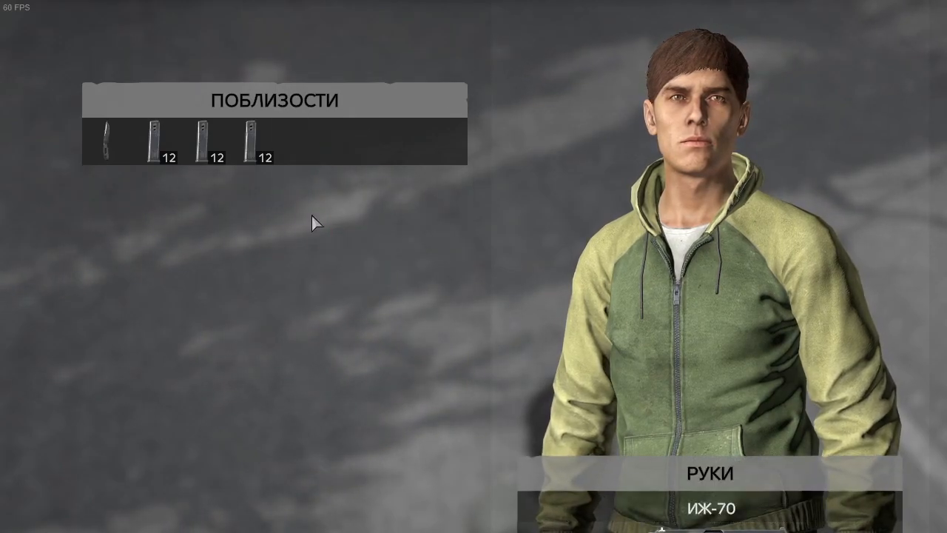
{"action": "double_click", "coordinate": [159, 135]}
{"action": "key", "text": "Tab"}
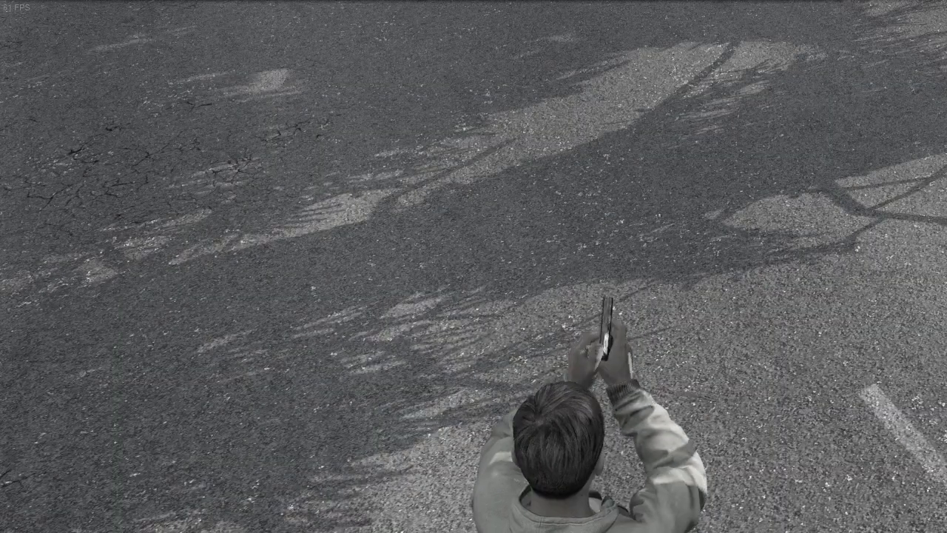
Crouch over the knife in first-person view with the pistol aimed at it and check the Tactical Knife UC1110's condition
{"action": "key", "text": "v"}
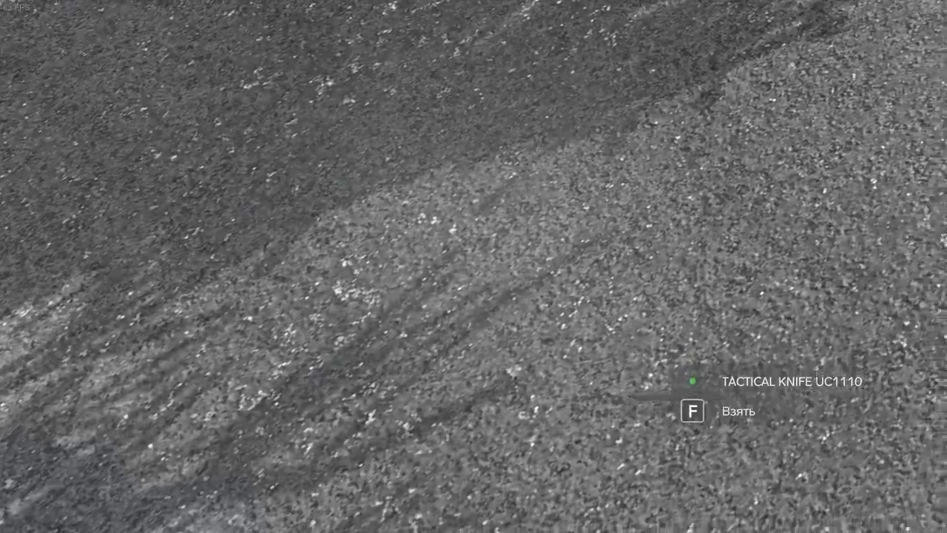
{"action": "key", "text": "c"}
{"action": "key", "text": "f"}
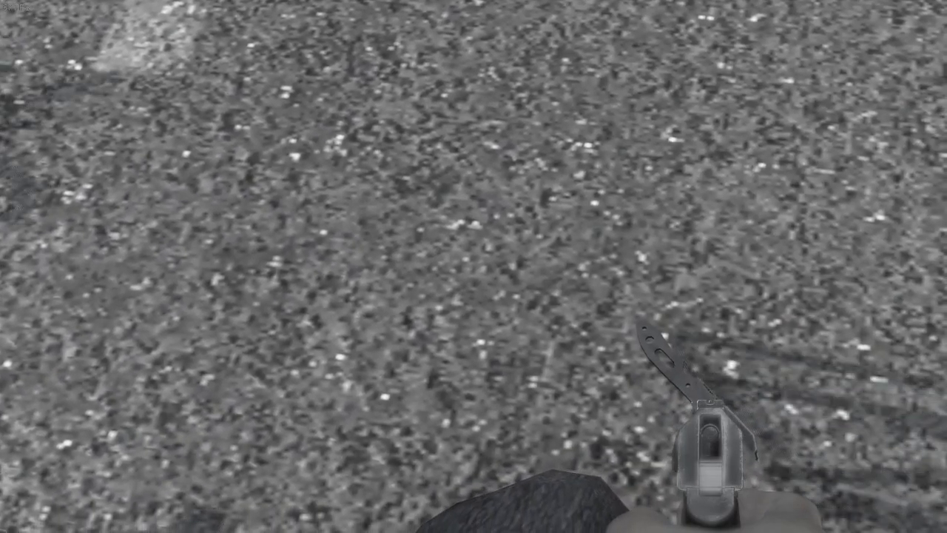
{"action": "key", "text": "Tab"}
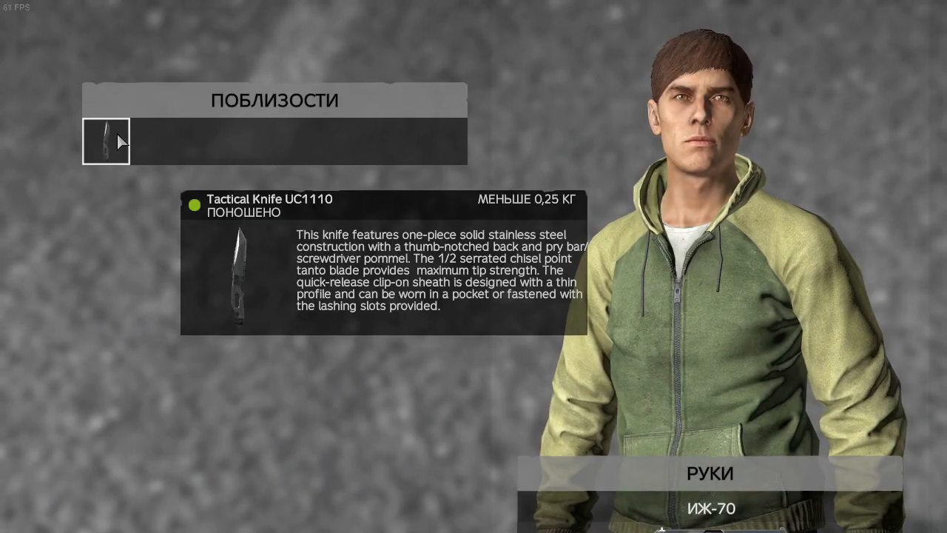
{"action": "key", "text": "Tab"}
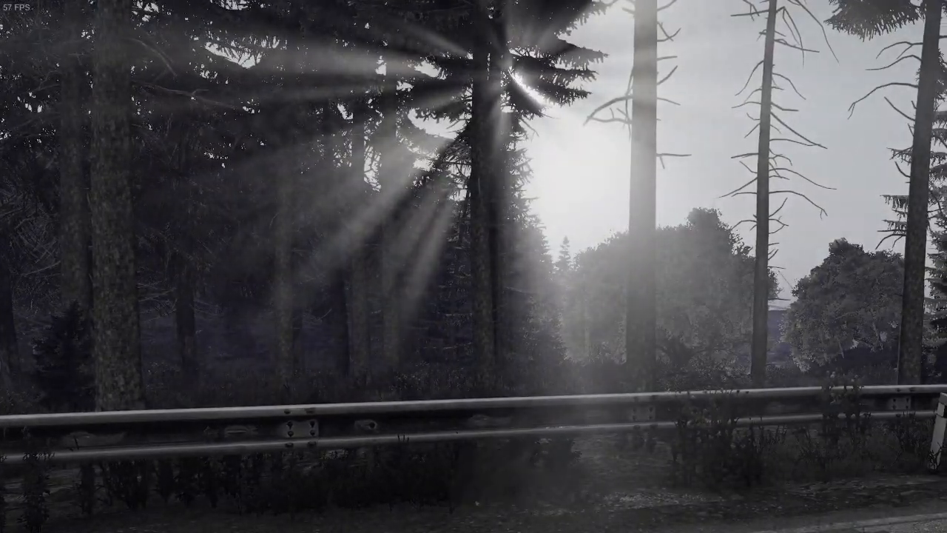